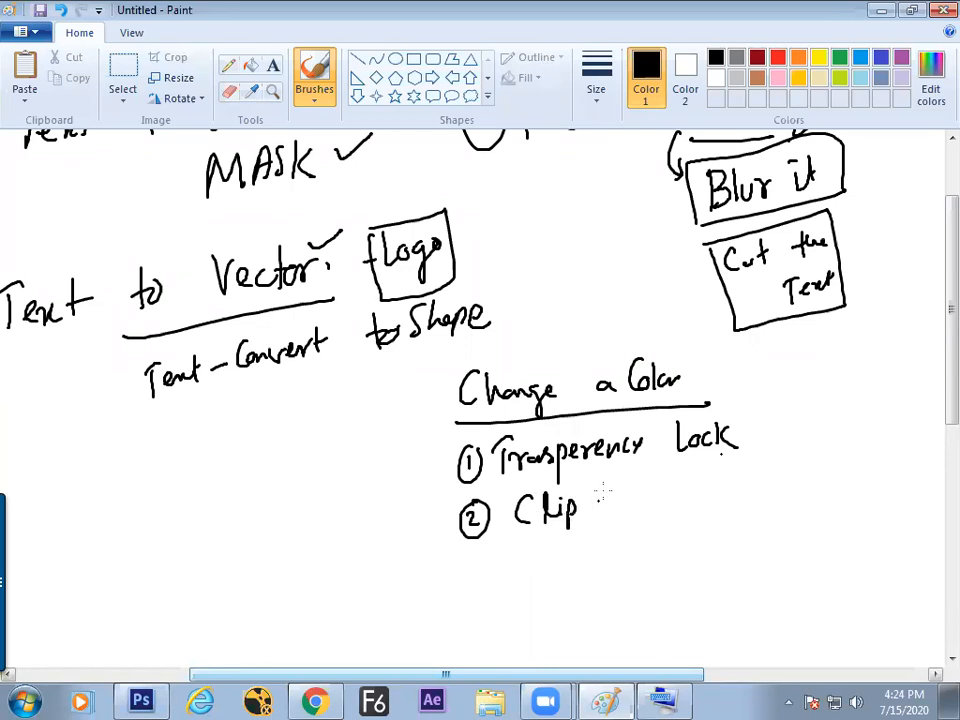
- Handwrite "mask" after "Clip" to complete item 2 of the "Change a Color" list
left_click_drag(645, 486, 652, 482)
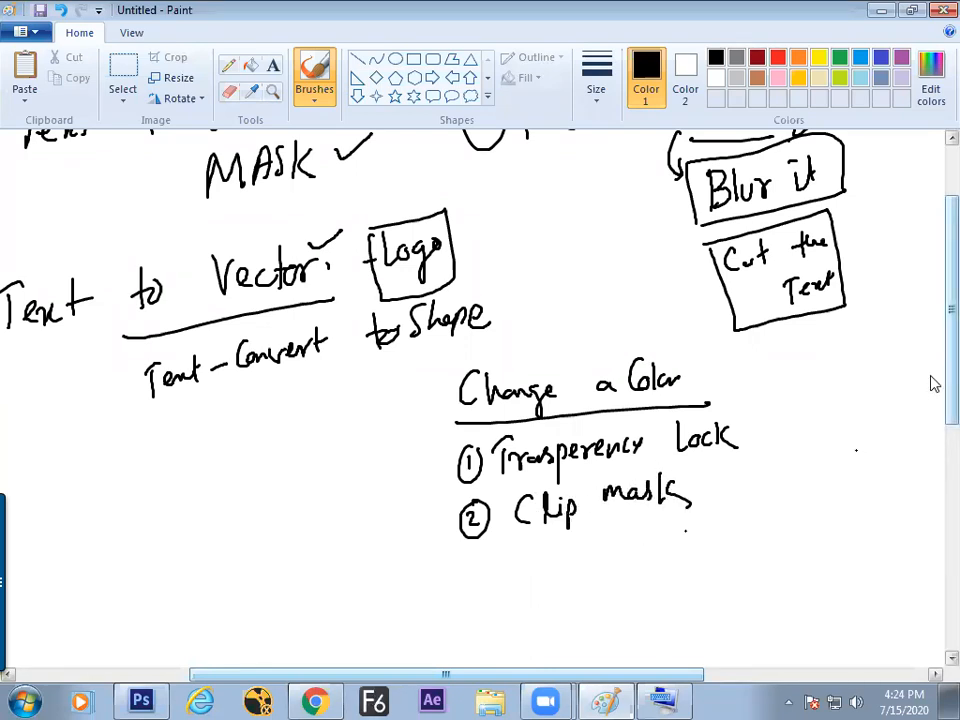
scroll(930, 383, "down", 2)
- Switch to Photoshop, hide Layer 2 and Layer 3, and brush green over the lower "smoke" lettering on Layer 1
key("alt+Tab")
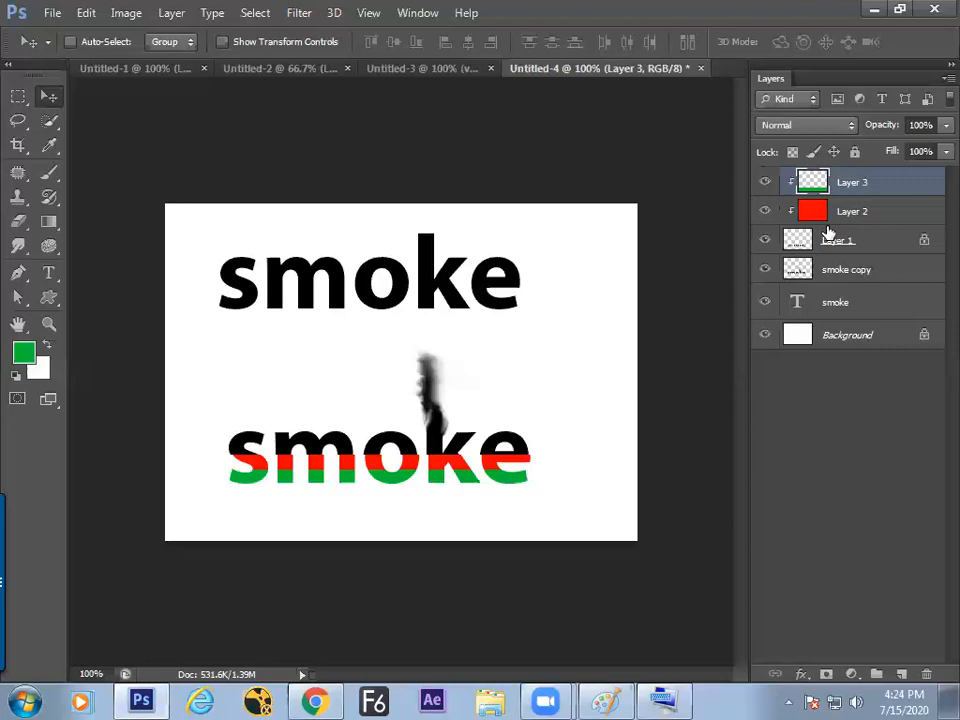
left_click_drag(765, 212, 765, 182)
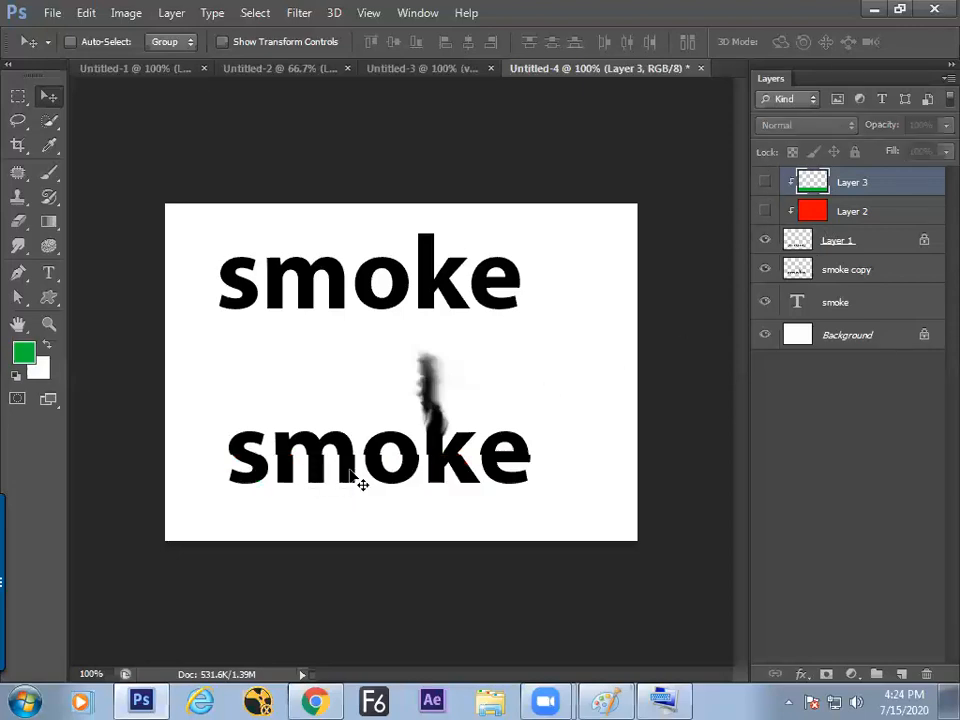
left_click(910, 240)
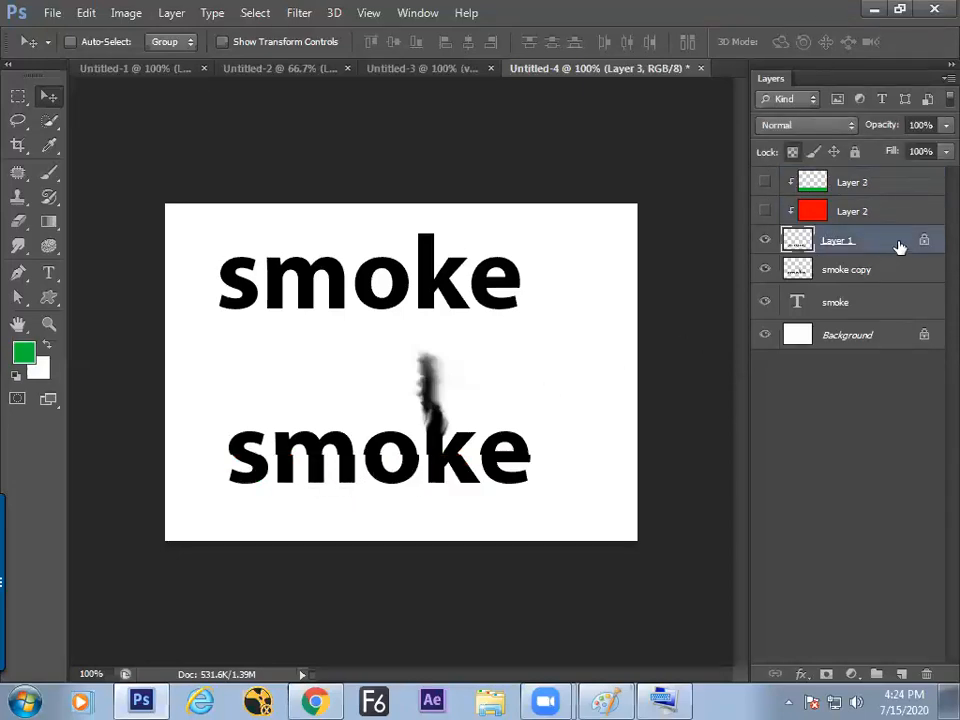
left_click(49, 172)
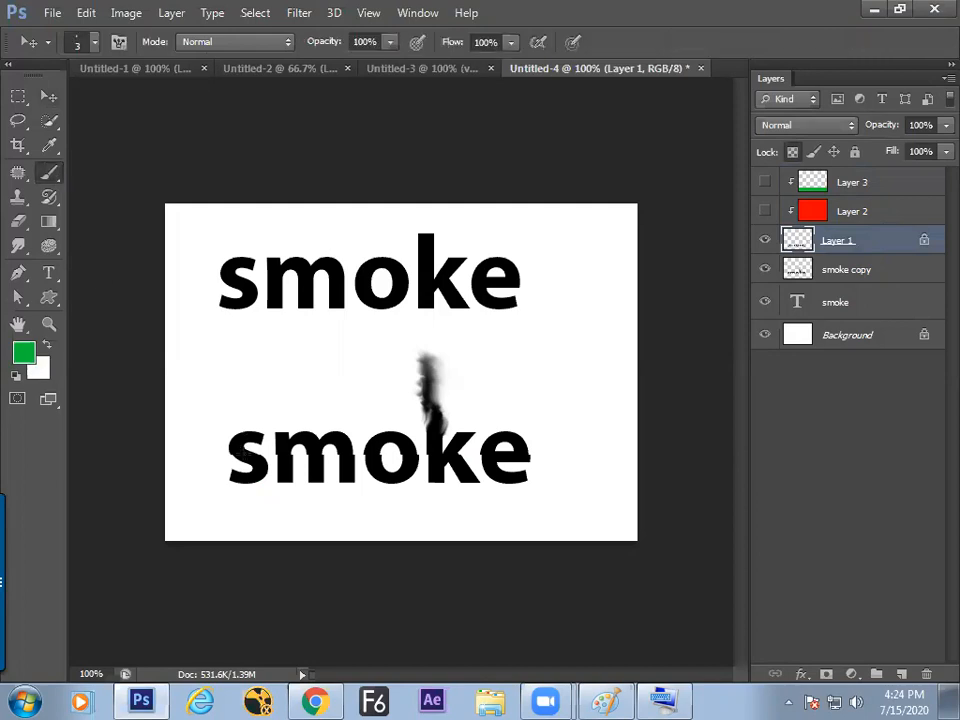
mouse_move(230, 458)
left_mouse_down()
mouse_move(311, 440)
mouse_move(318, 462)
mouse_move(337, 445)
mouse_move(357, 462)
mouse_move(444, 457)
mouse_move(457, 469)
mouse_move(532, 461)
left_mouse_up()
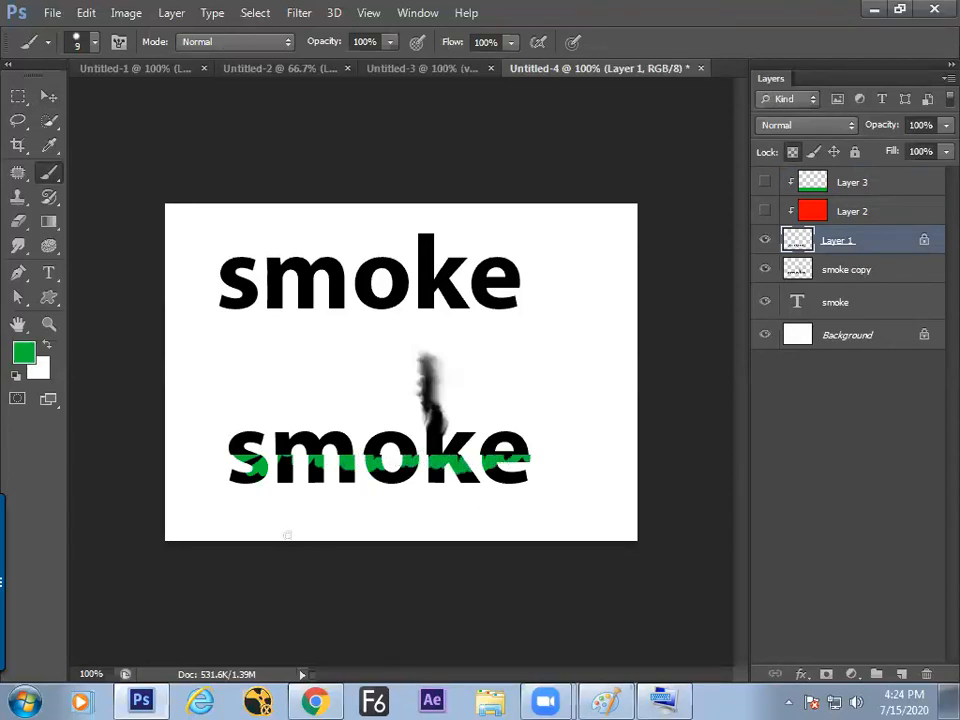
- Switch to Paint and handwrite a circled item 3, "Paint with Brush", beneath "Clip mask"
key("alt+Tab")
mouse_move(478, 478)
left_mouse_down()
mouse_move(484, 500)
mouse_move(537, 510)
mouse_move(566, 488)
mouse_move(592, 497)
left_mouse_up()
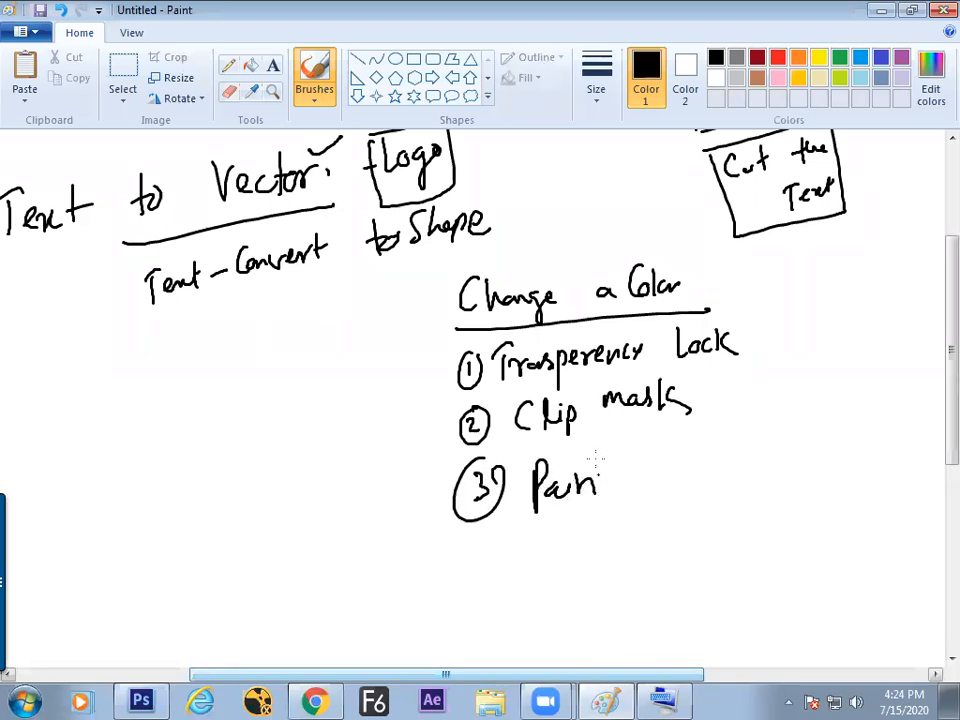
mouse_move(667, 455)
left_mouse_down()
mouse_move(699, 457)
mouse_move(753, 442)
mouse_move(778, 422)
mouse_move(789, 439)
mouse_move(820, 432)
left_mouse_up()
key("alt+Tab")
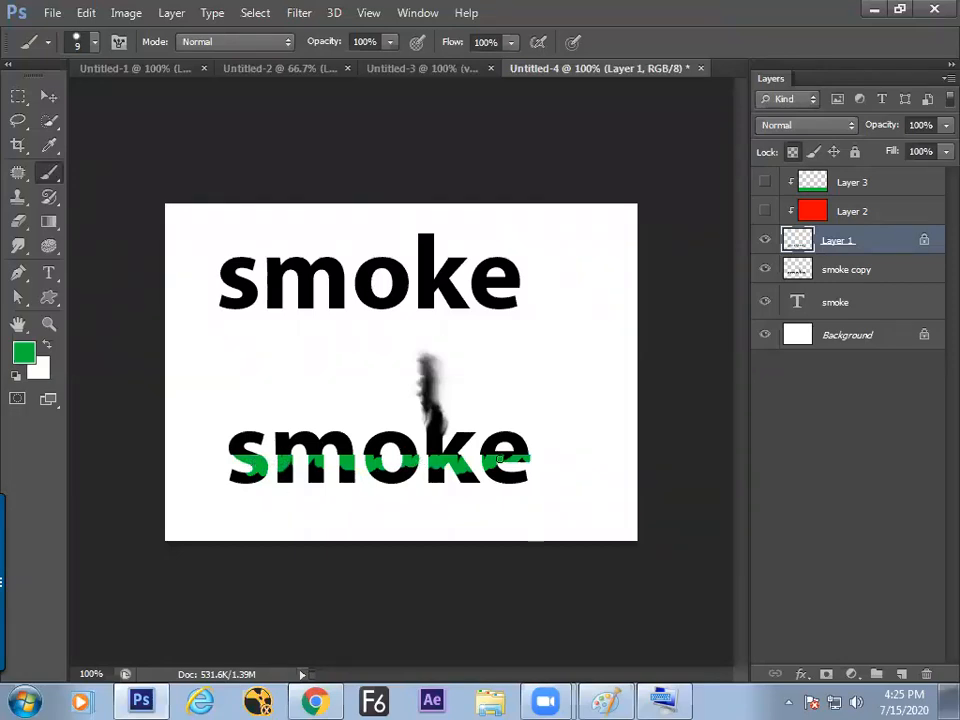
key("alt+Tab")
key("alt+Tab")
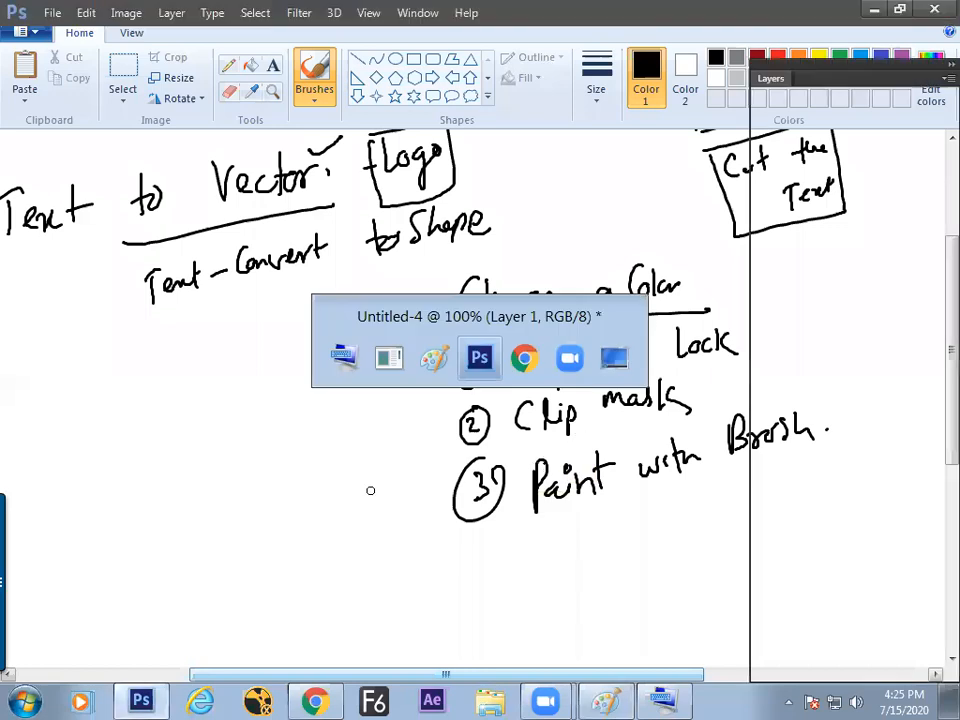
key("alt+Tab")
- Handwrite "Text" in the empty area beneath the "Text to Vector" note and circle it
scroll(395, 570, "left", 5)
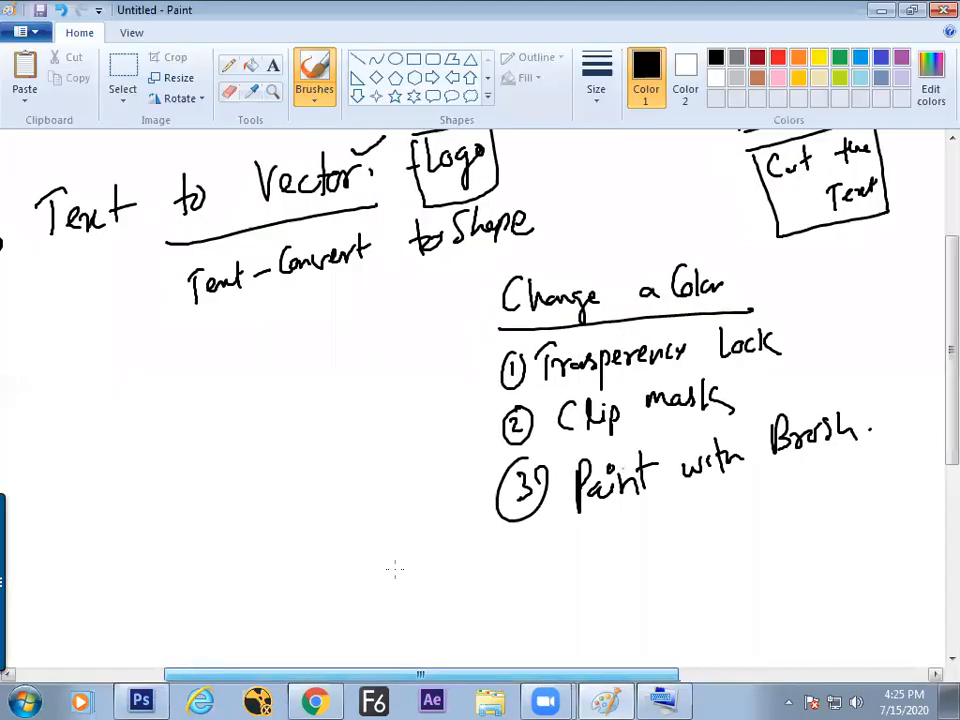
left_click_drag(185, 396, 186, 443)
mouse_move(174, 407)
left_mouse_down()
mouse_move(198, 386)
mouse_move(225, 426)
left_mouse_up()
left_click_drag(226, 406, 213, 422)
mouse_move(235, 387)
left_mouse_down()
mouse_move(238, 414)
mouse_move(243, 398)
left_mouse_up()
mouse_move(243, 365)
left_mouse_down()
mouse_move(207, 449)
mouse_move(240, 357)
left_mouse_up()
- Draw three branches from the circled "Text" and label them "Vector", "Raster" and "Mask"
mouse_move(256, 388)
left_mouse_down()
mouse_move(327, 350)
mouse_move(350, 372)
left_mouse_up()
mouse_move(363, 344)
left_mouse_down()
mouse_move(365, 374)
mouse_move(378, 360)
left_mouse_up()
left_click_drag(390, 356, 404, 343)
left_click_drag(284, 425, 321, 428)
mouse_move(338, 403)
left_mouse_down()
mouse_move(337, 426)
mouse_move(356, 425)
left_mouse_up()
mouse_move(372, 413)
left_mouse_down()
mouse_move(378, 426)
mouse_move(412, 412)
left_mouse_up()
left_click_drag(415, 412, 428, 394)
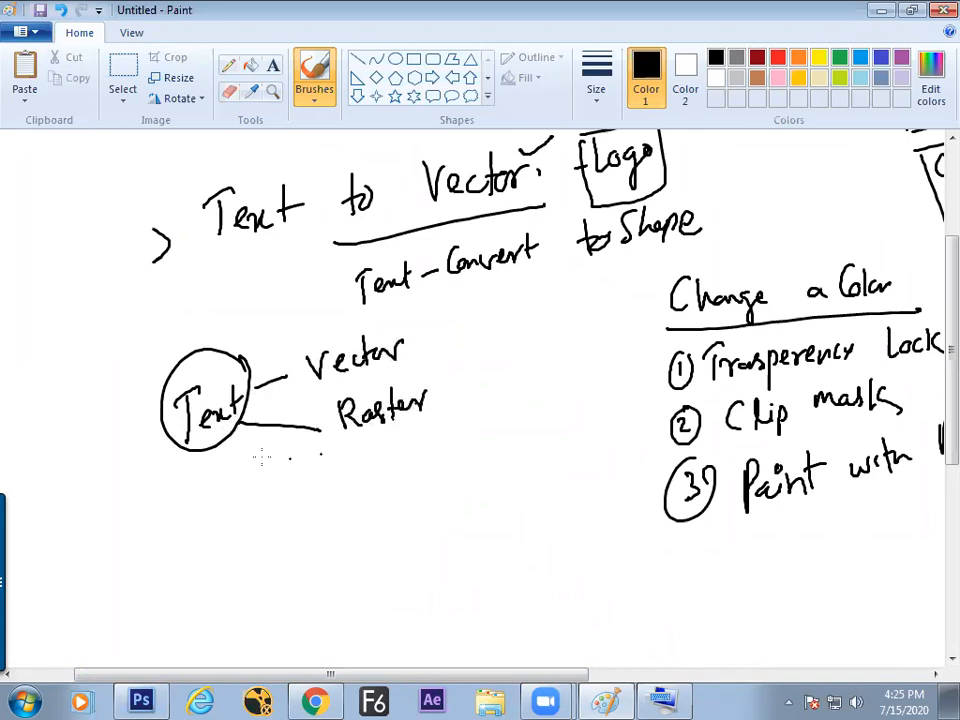
mouse_move(271, 467)
left_mouse_down()
mouse_move(359, 499)
mouse_move(379, 477)
mouse_move(416, 500)
left_mouse_up()
mouse_move(420, 472)
left_mouse_down()
mouse_move(415, 502)
mouse_move(450, 491)
left_mouse_up()
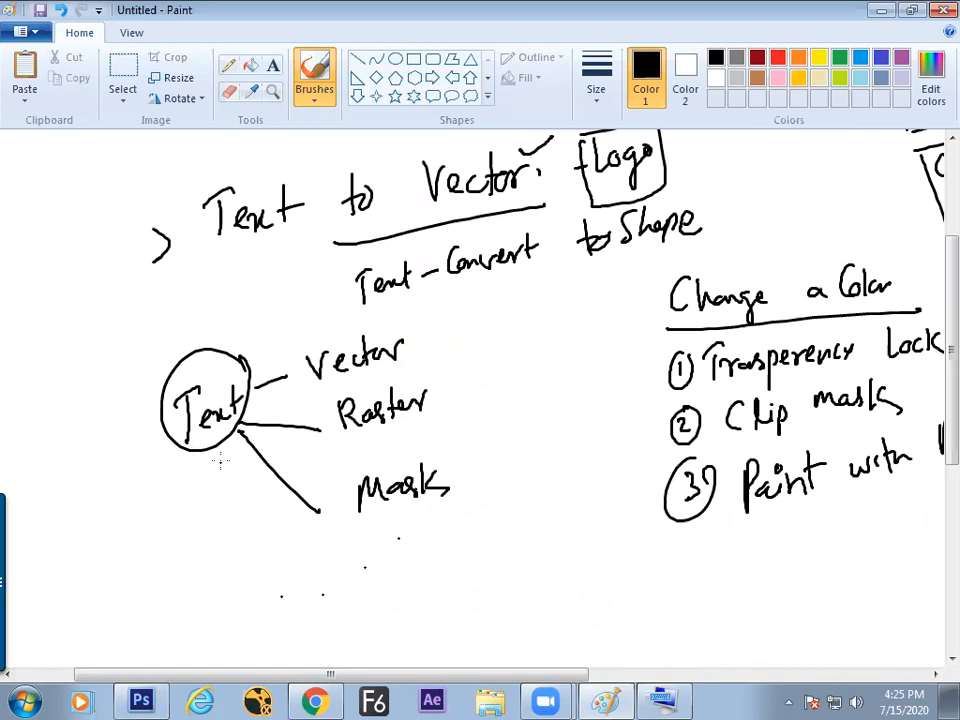
- Draw four branches on the opposite side of the circled "Text" and label the uppermost one "Paragraphic"
scroll(602, 359, "down", 2)
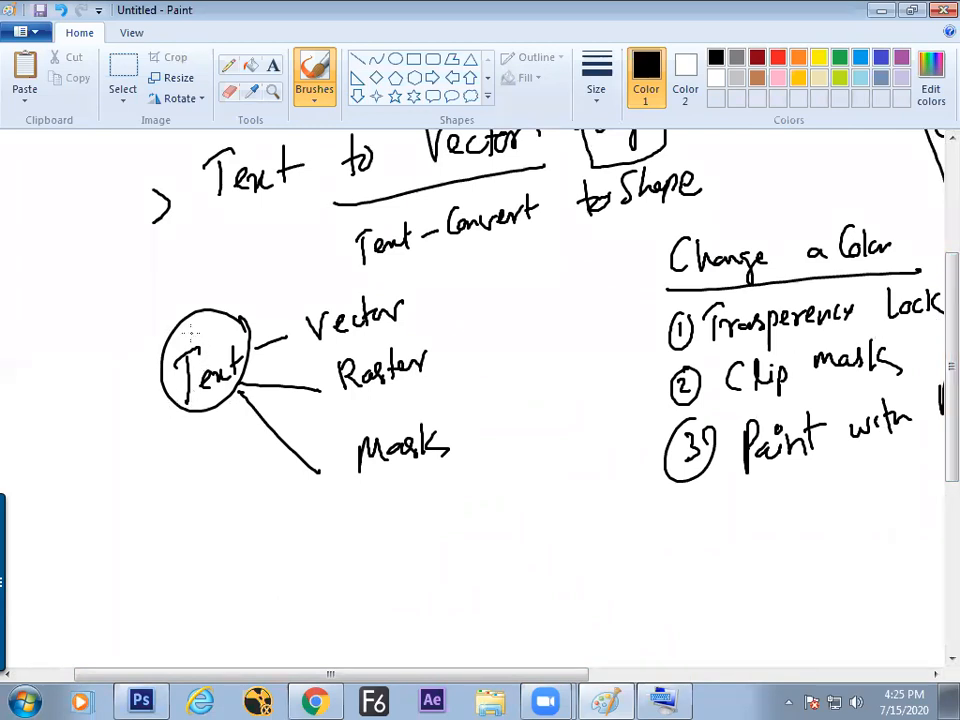
left_click_drag(162, 354, 119, 354)
mouse_move(157, 389)
left_mouse_down()
mouse_move(122, 410)
mouse_move(135, 447)
left_mouse_up()
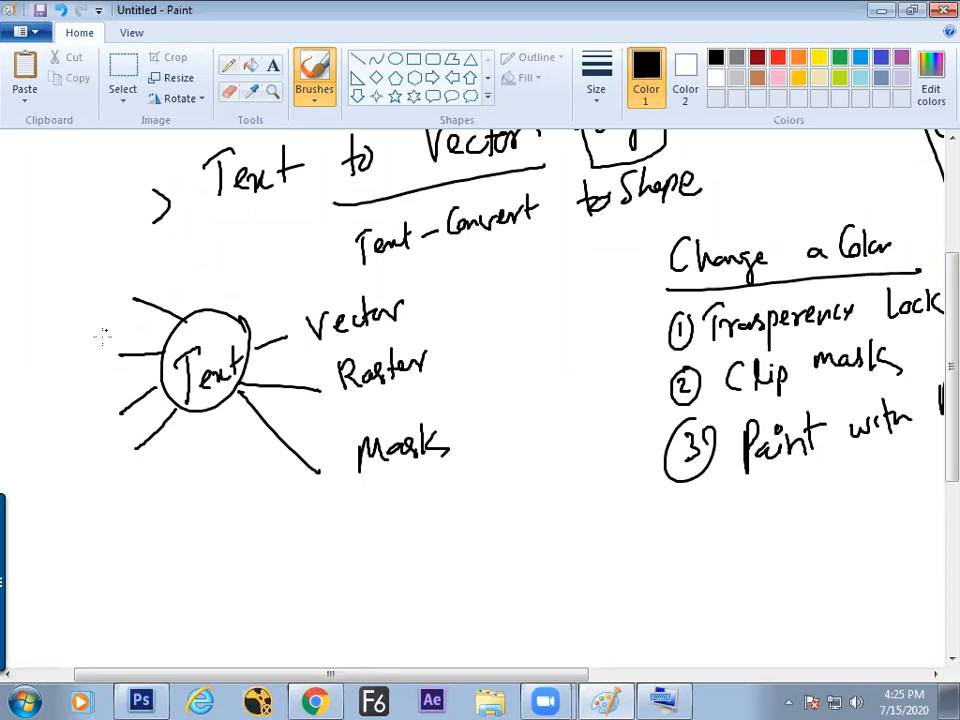
mouse_move(51, 293)
left_mouse_down()
mouse_move(52, 331)
mouse_move(53, 312)
left_mouse_up()
mouse_move(72, 300)
left_mouse_down()
mouse_move(103, 296)
mouse_move(108, 318)
mouse_move(148, 270)
left_mouse_up()
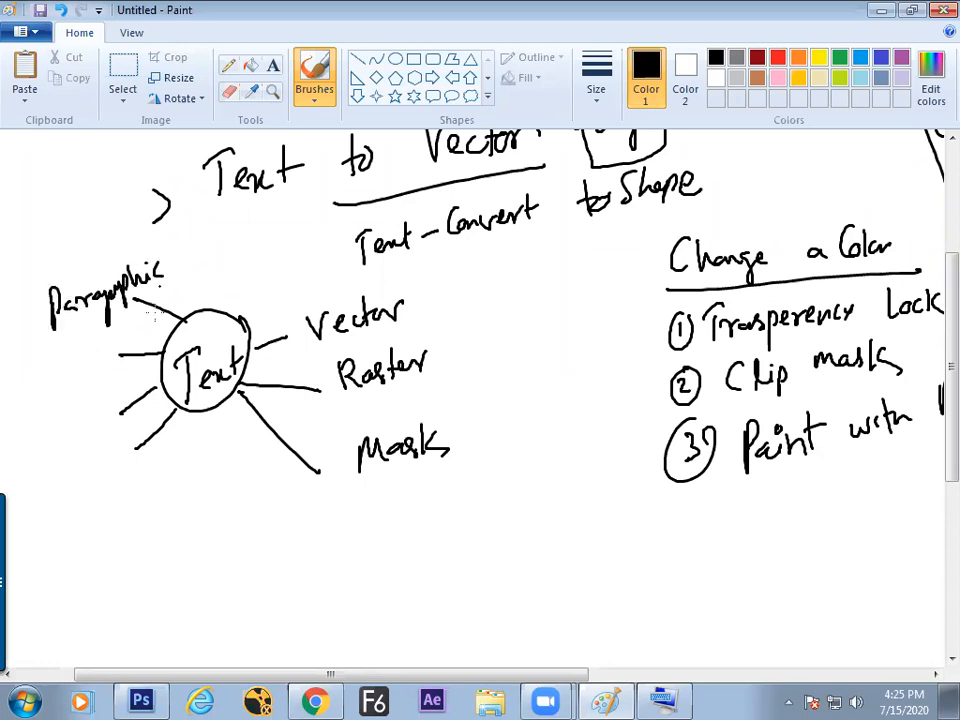
- Switch to Photoshop and create a new document with the Default Photoshop Size preset
key("alt+Tab")
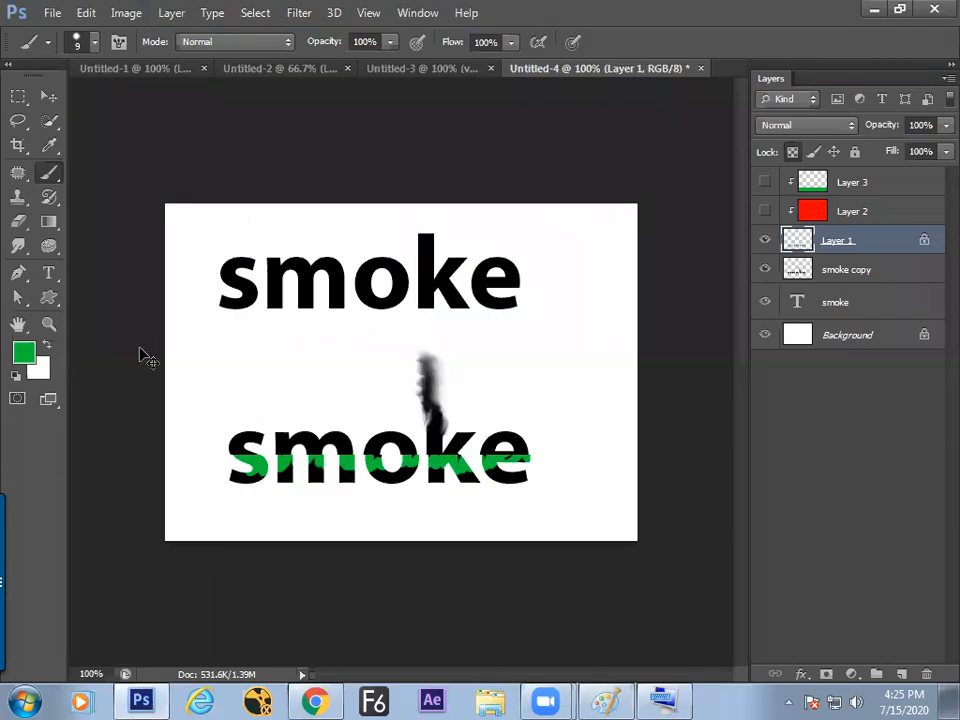
key("ctrl+n")
left_click(321, 233)
left_click(305, 265)
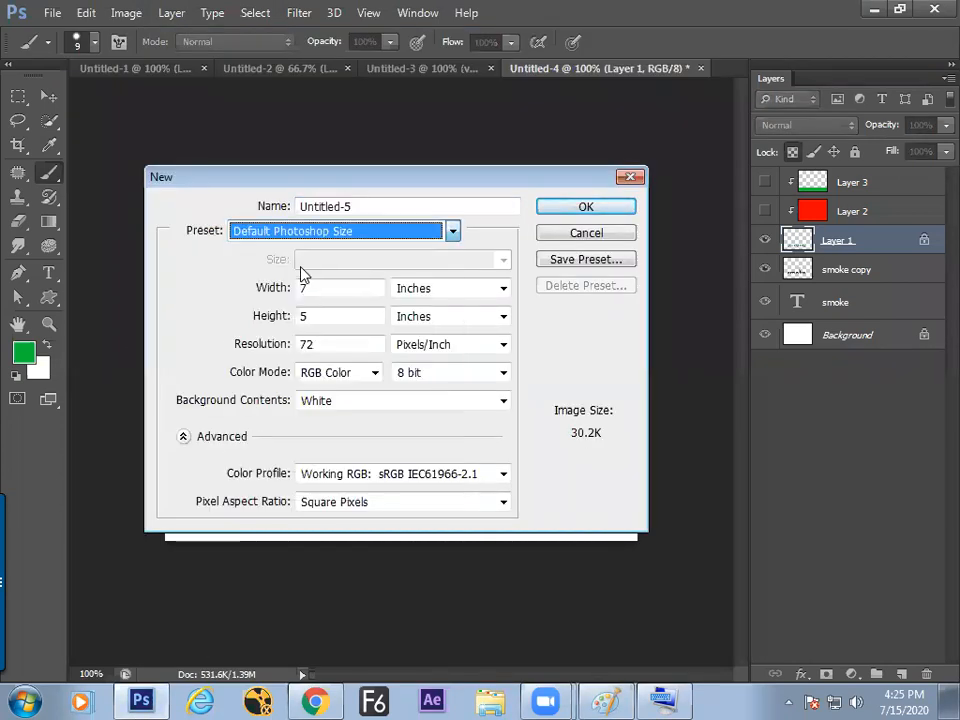
key("Return")
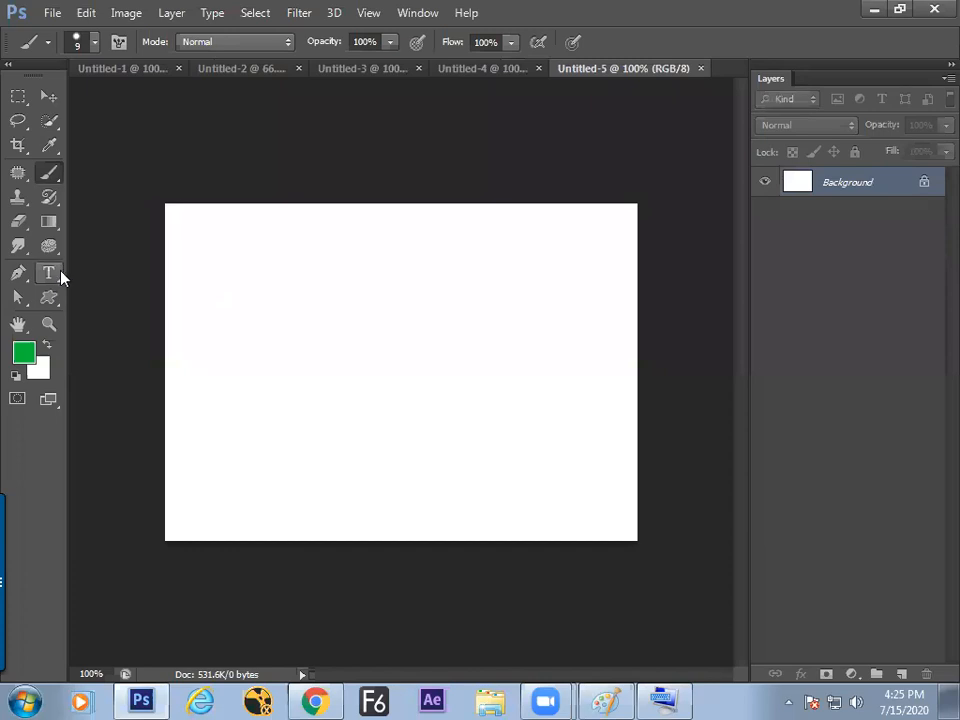
left_click(48, 272)
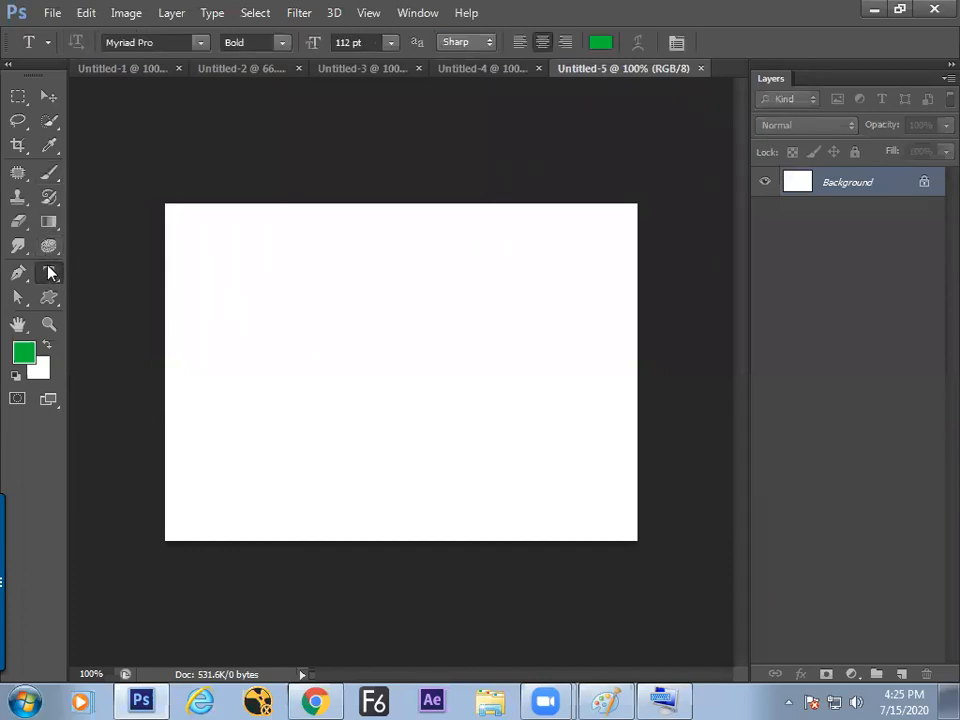
left_click(20, 273)
left_click(57, 278)
- Switch to Paint and add a handwritten label below the lower unlabelled branches of the "Text" diagram
key("alt+Tab")
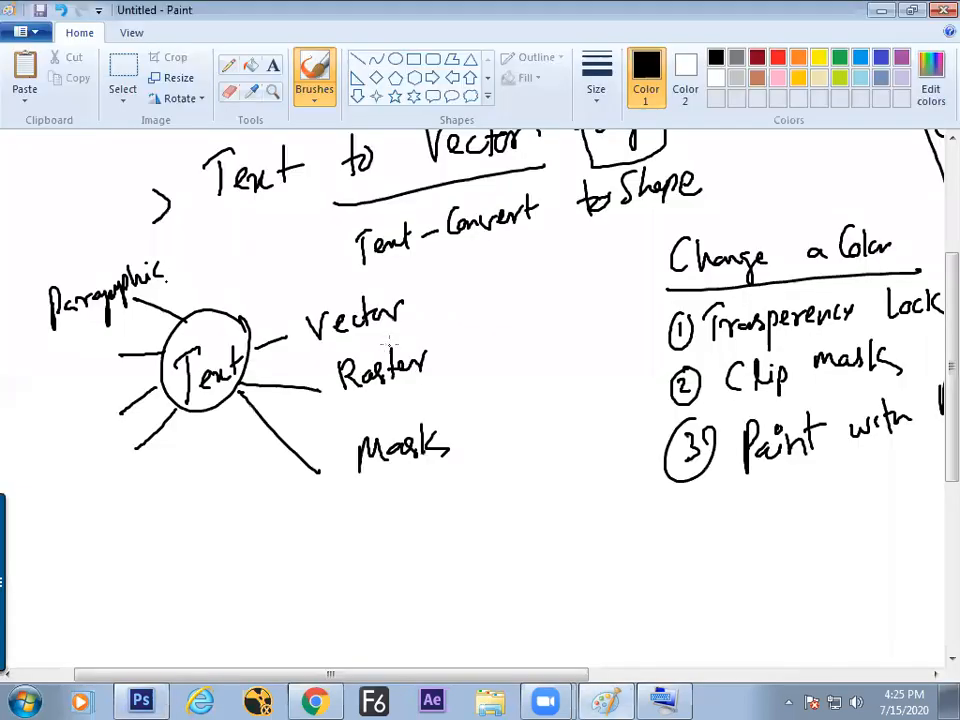
mouse_move(62, 474)
left_mouse_down()
mouse_move(70, 484)
mouse_move(124, 474)
left_mouse_up()
- In Photoshop, draw a circular path near the canvas centre with the Ellipse tool in Path mode, using Combine Shapes
key("alt+Tab")
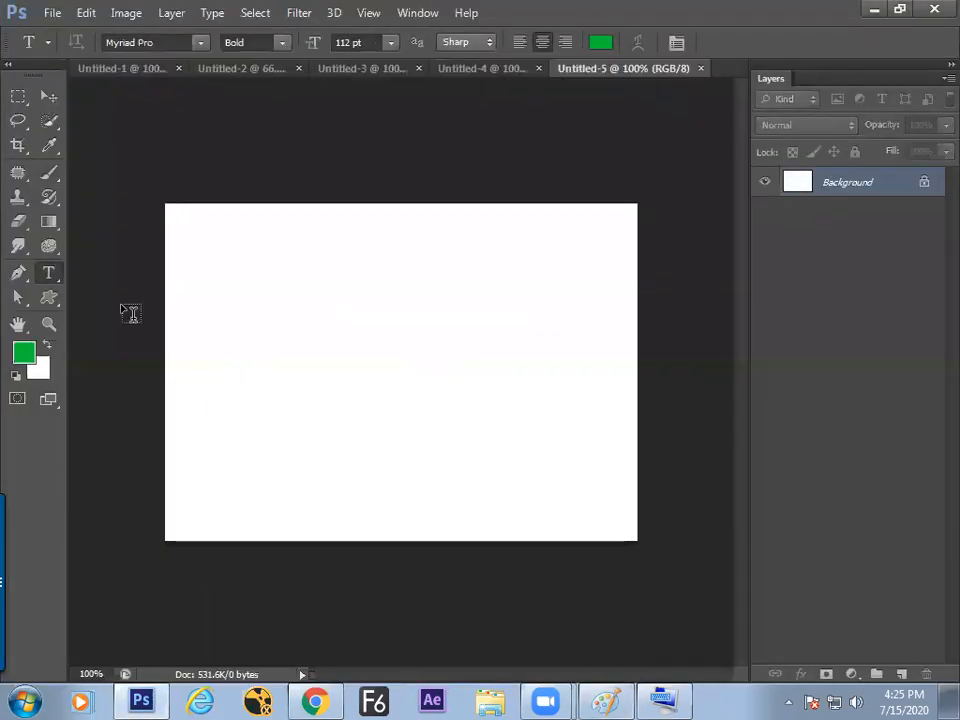
left_click_drag(48, 297, 120, 330)
left_click_drag(447, 406, 395, 378)
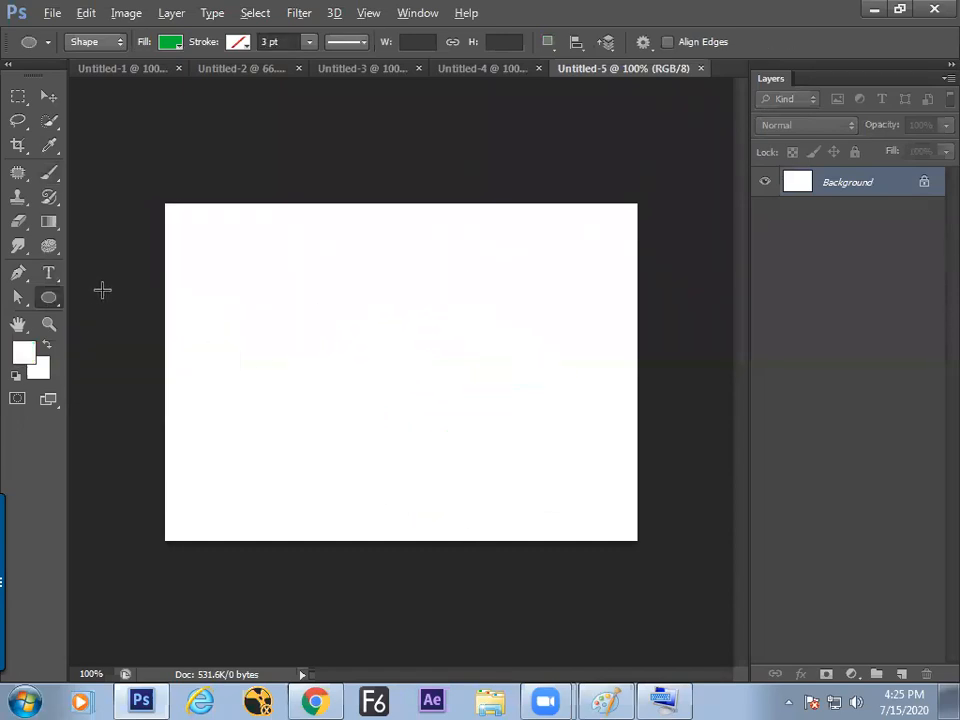
left_click(111, 41)
left_click(103, 76)
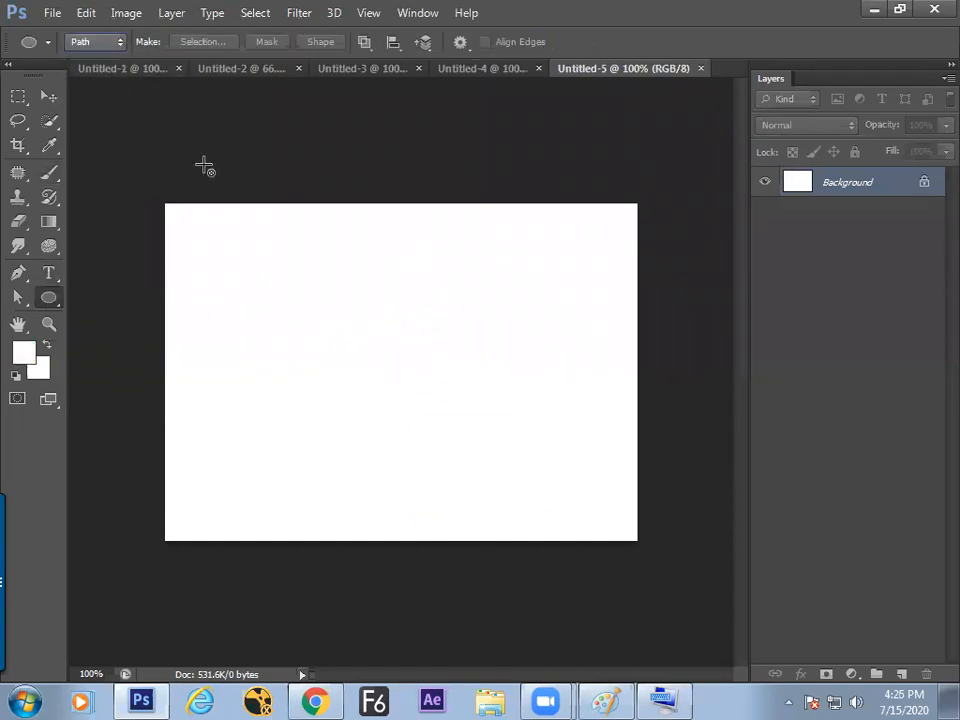
left_click(364, 41)
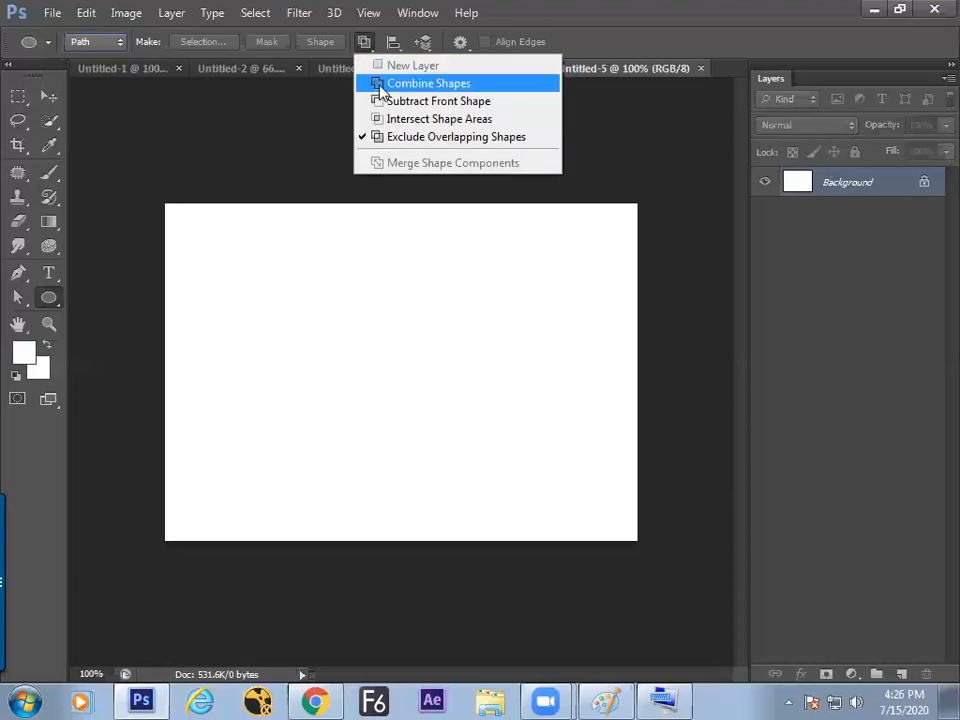
left_click(380, 86)
right_click(50, 298)
left_click(117, 335)
left_click_drag(299, 285, 478, 465)
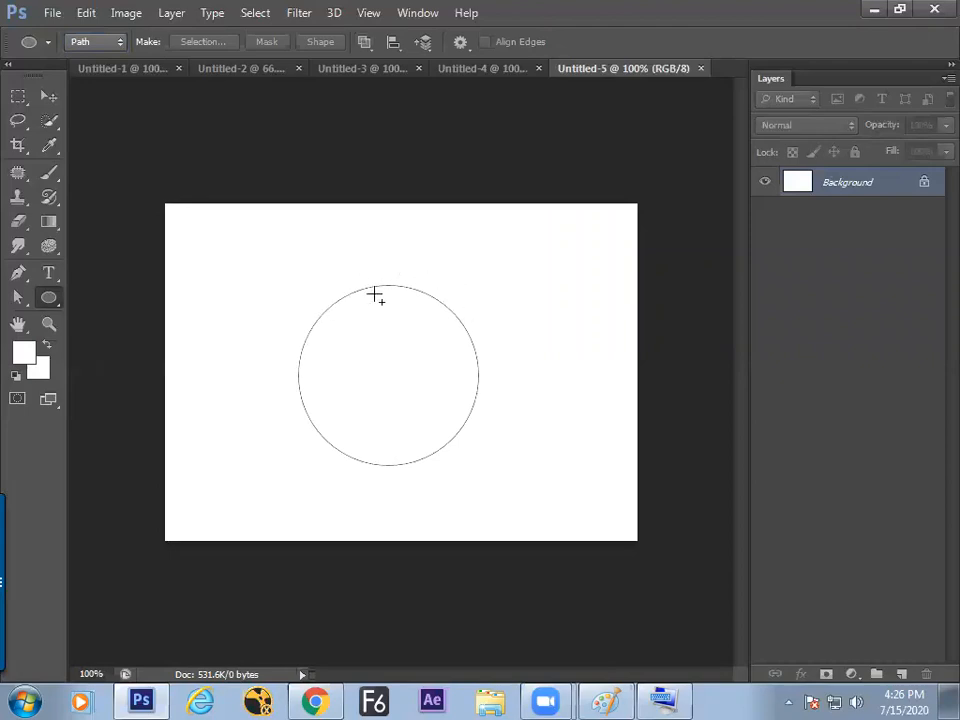
- Enter the text "sdasfsd" along the circular path with the Type tool in Myriad Pro Bold, 112 pt
left_click(48, 272)
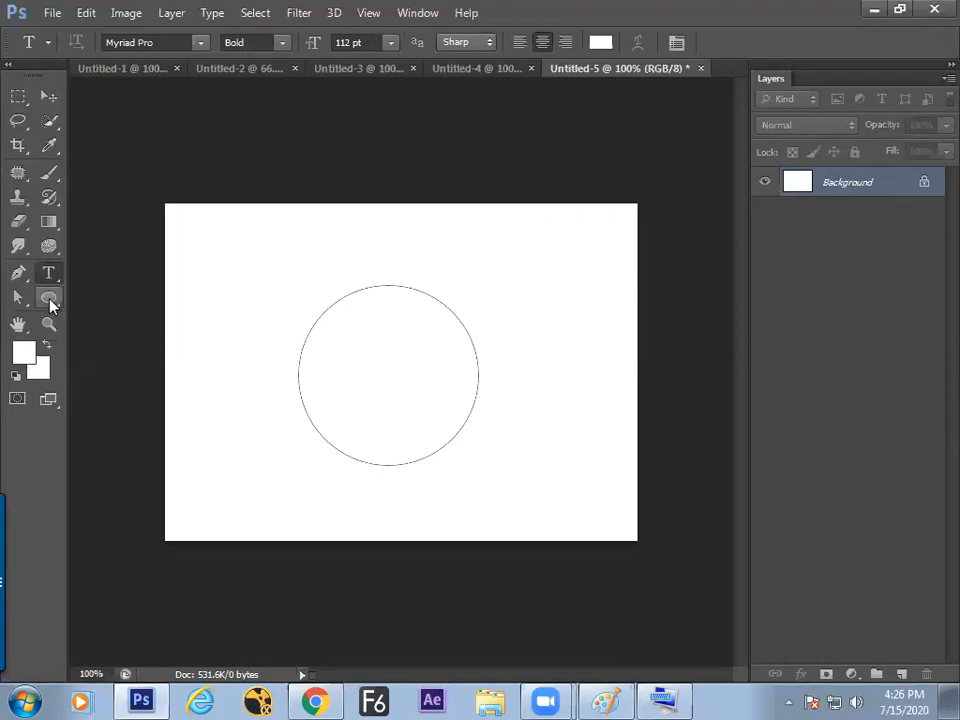
left_click(51, 300)
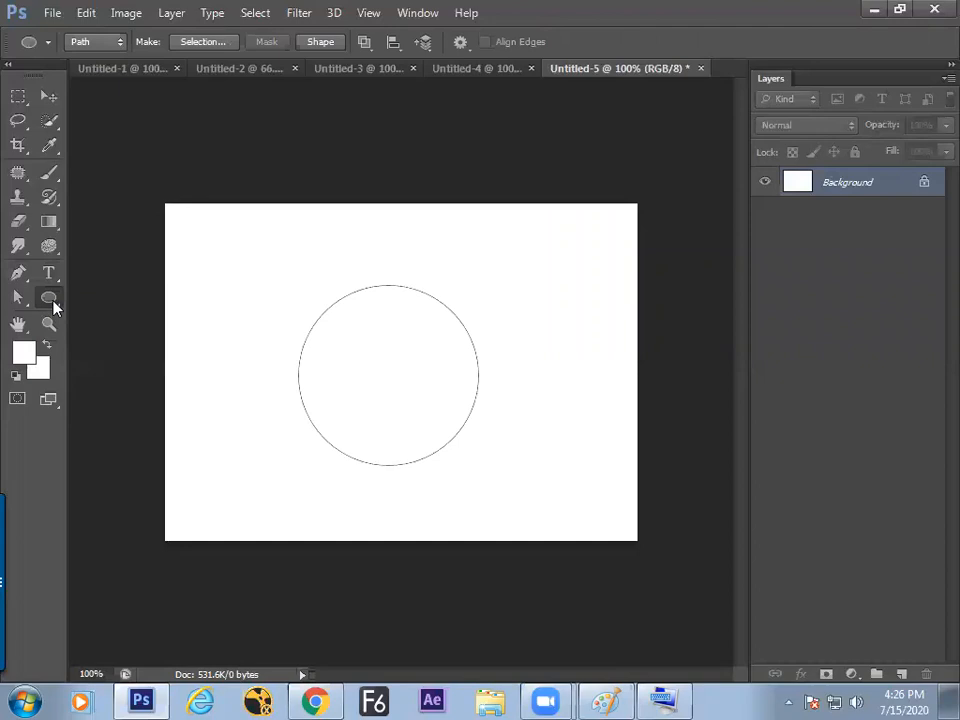
left_click(49, 273)
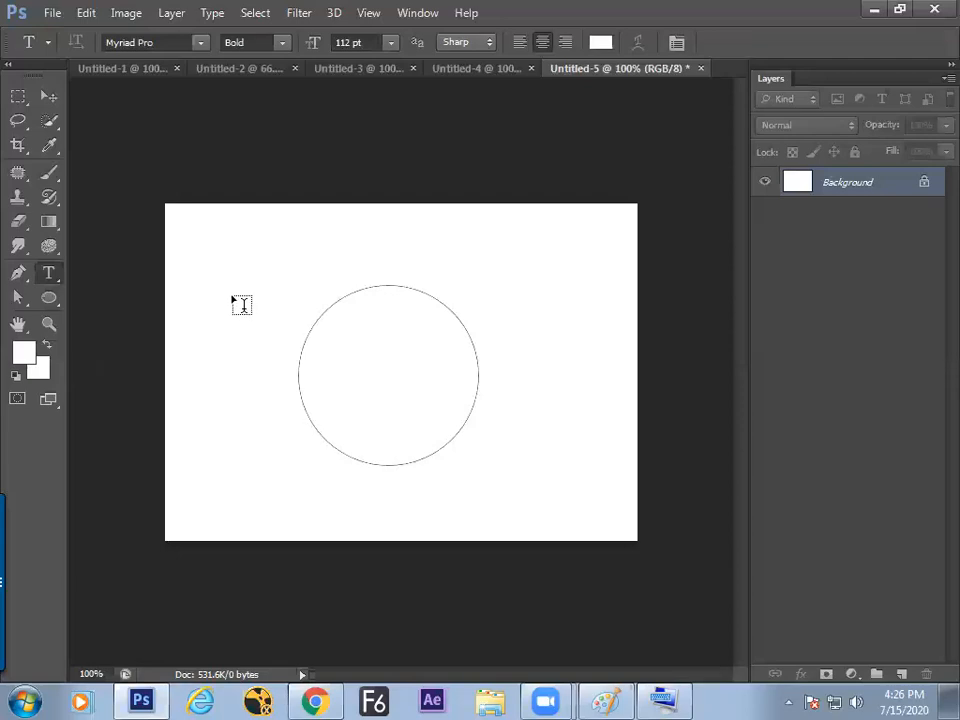
left_click(299, 343)
- Set the colour of all the circular text to red (ff0d0d) and commit the text
key("ctrl")
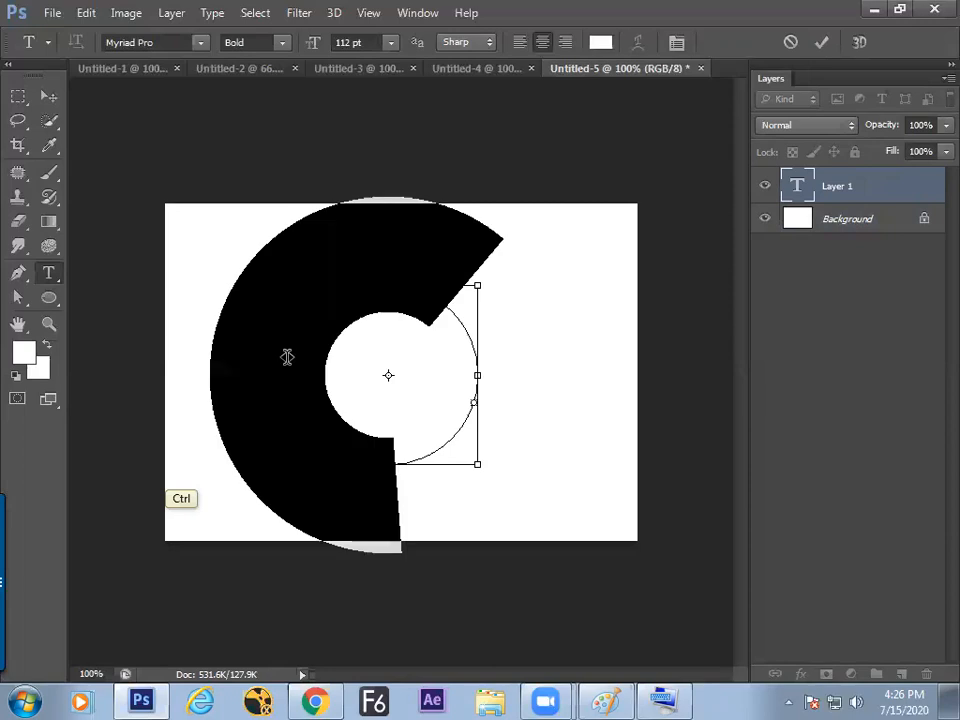
left_click(600, 42)
left_click(357, 295)
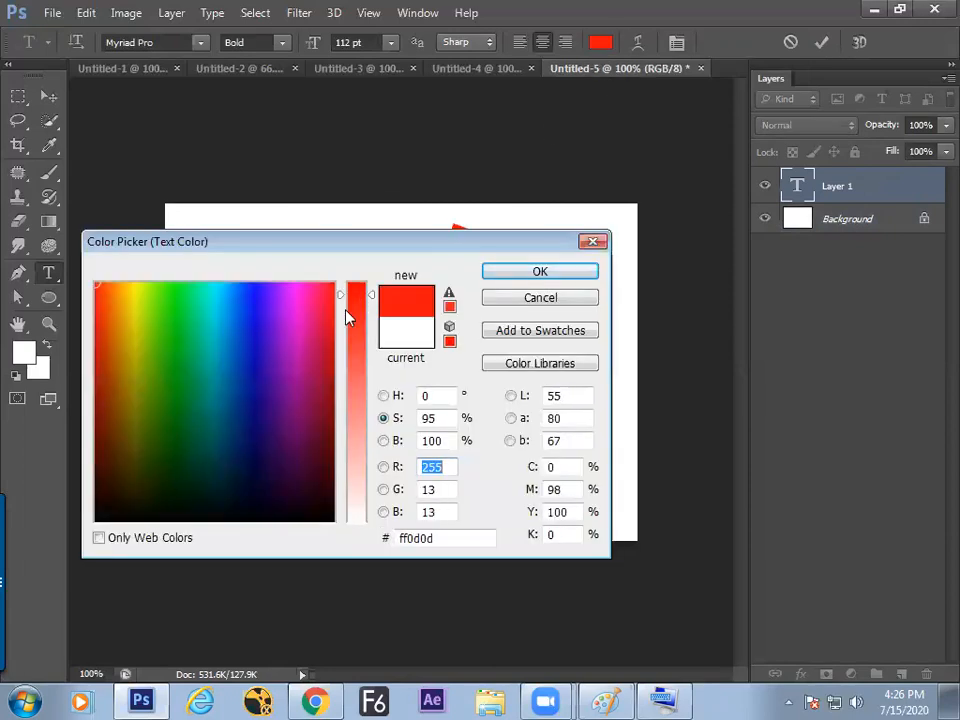
key("Return")
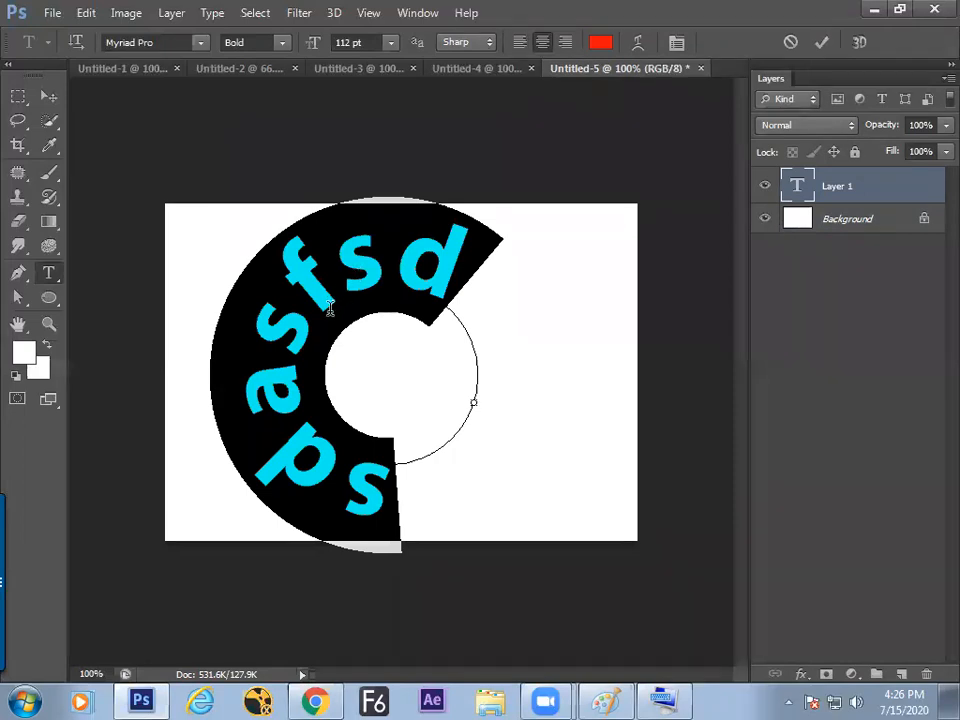
left_click(50, 96)
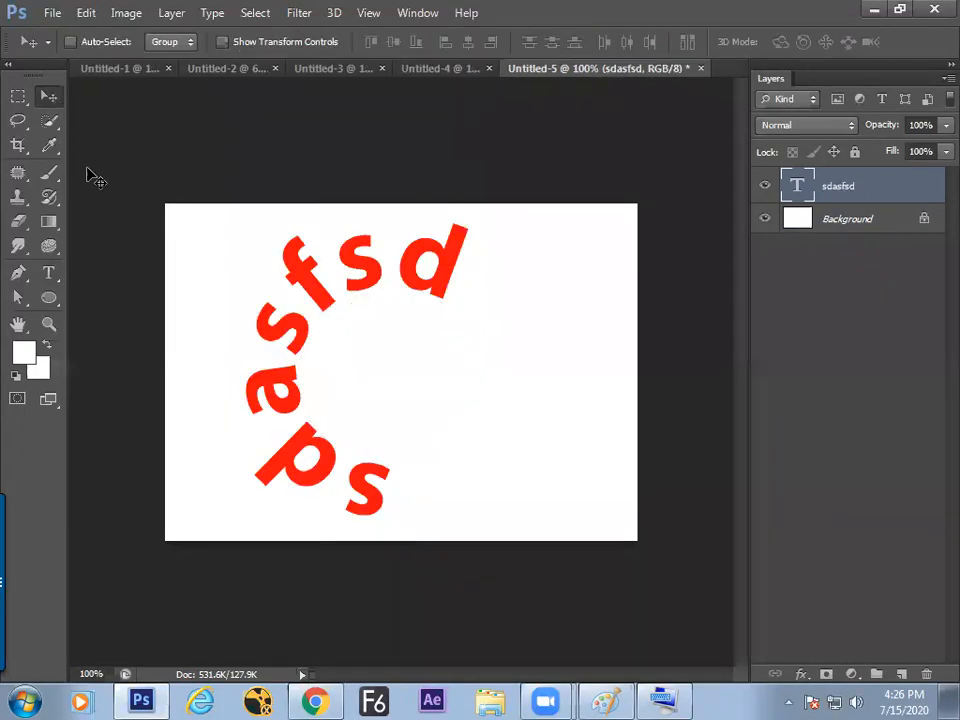
key("ctrl+n")
left_click(373, 233)
left_click(359, 267)
key("Return")
key("ctrl+w")
- Create another blank document using the Default Photoshop Size preset
key("ctrl+n")
left_click(369, 231)
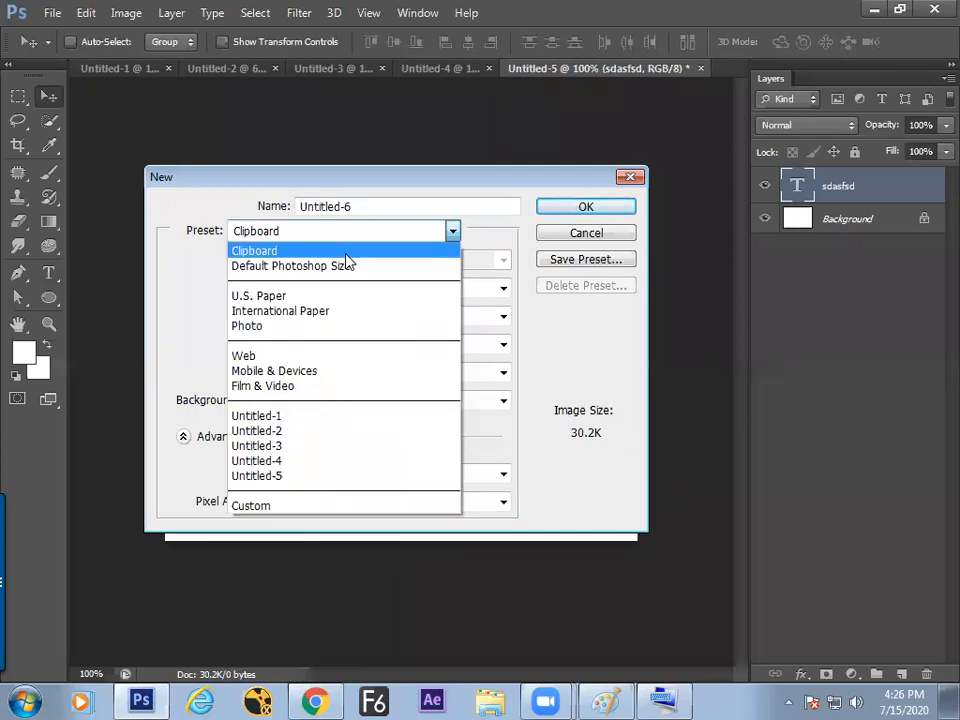
left_click(347, 262)
key("Return")
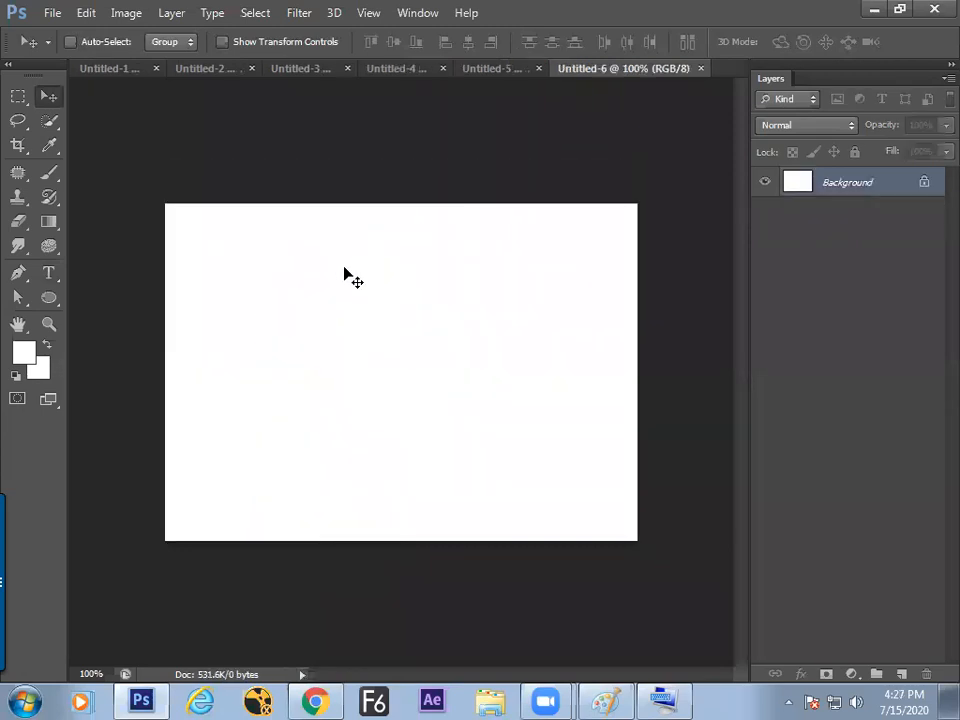
- Draw an open zigzag path with six anchor points across the canvas using the Pen tool in Path mode with Combine Shapes
left_click(19, 274)
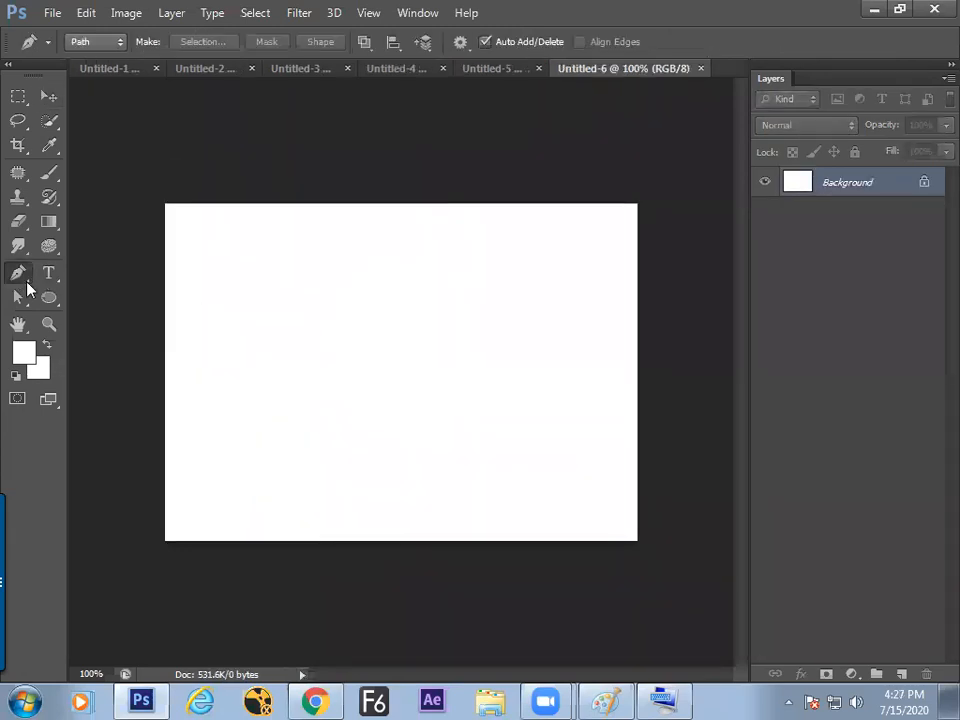
left_click(364, 42)
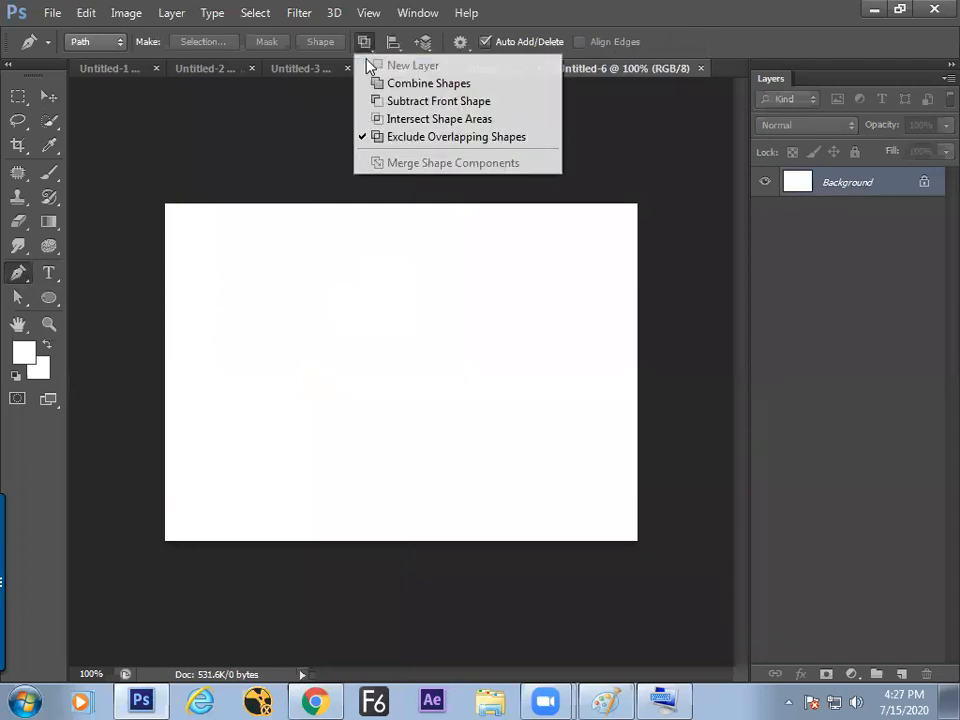
left_click(376, 84)
left_click(209, 357)
left_click(260, 316)
left_click(354, 332)
left_click(439, 379)
left_click(521, 328)
left_click(576, 296)
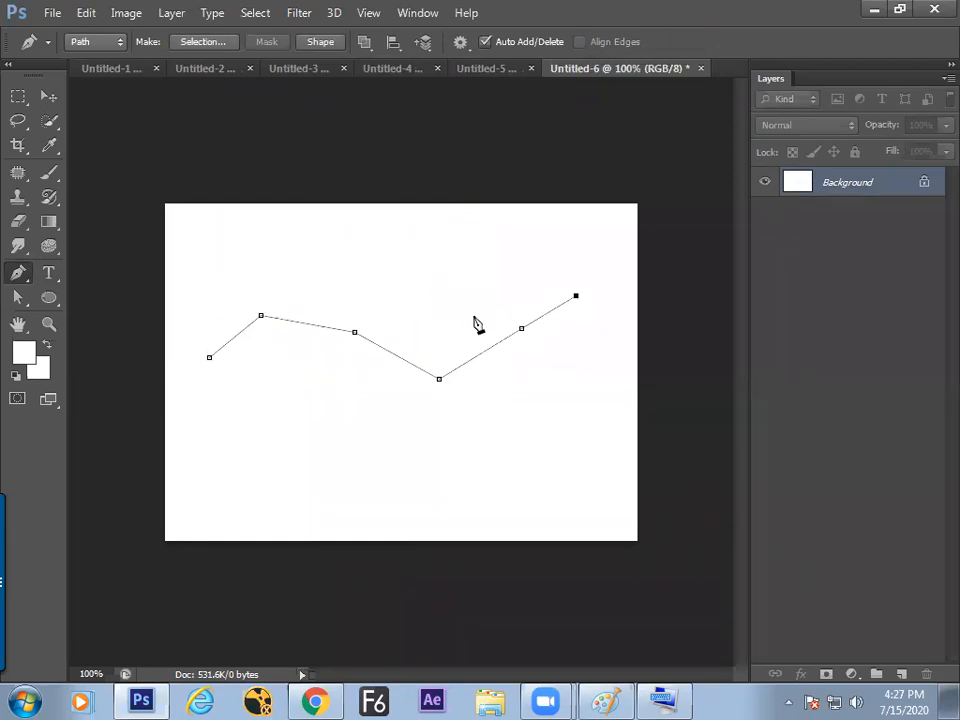
- Enter the text "dsfsdfsdf" from the start of the zigzag path in Myriad Pro Bold, with the text colour red (ff0e0e)
left_click(16, 300)
left_click(48, 274)
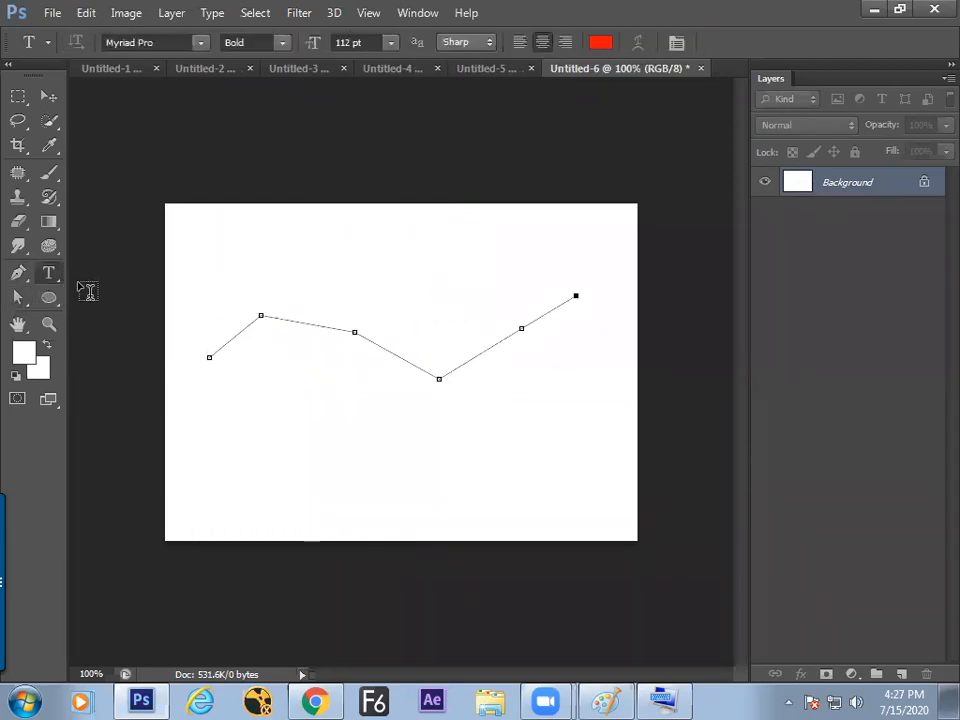
left_click(20, 296)
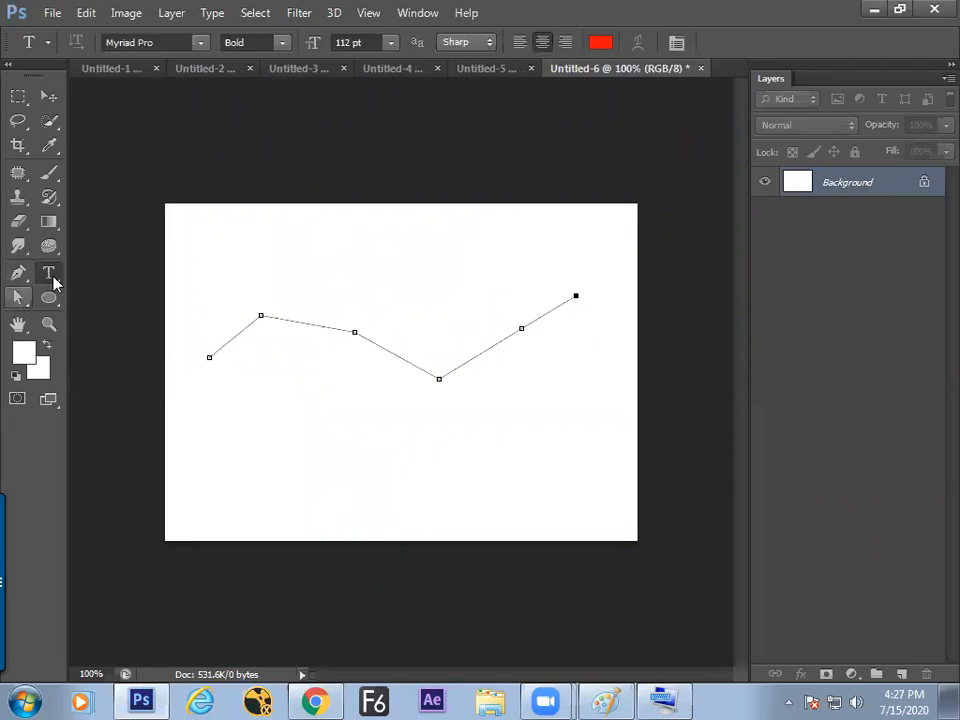
left_click(52, 279)
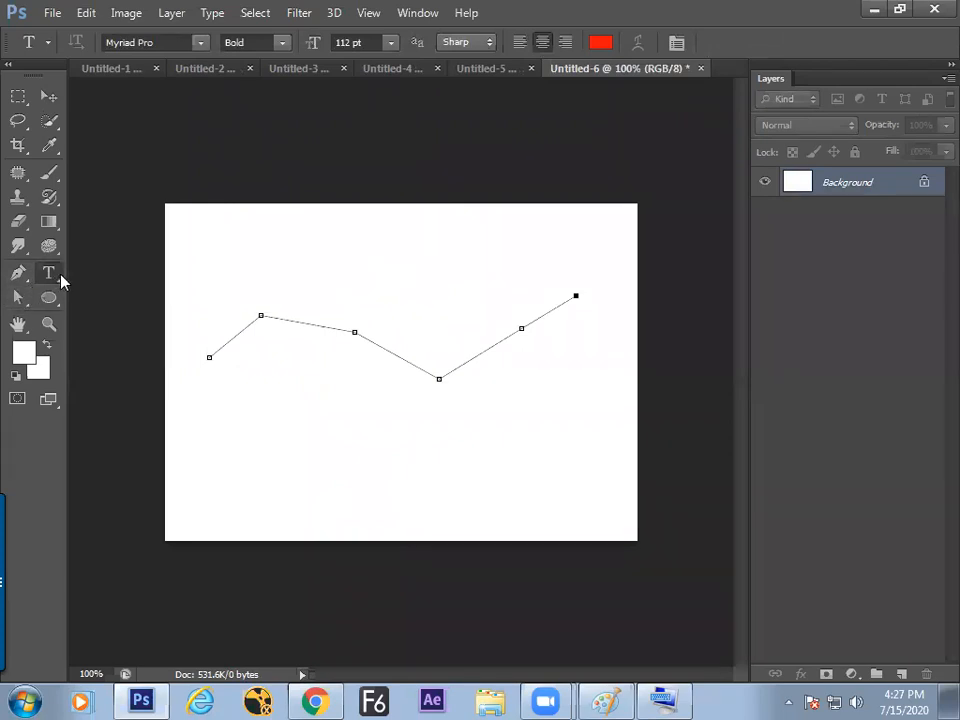
left_click(220, 345)
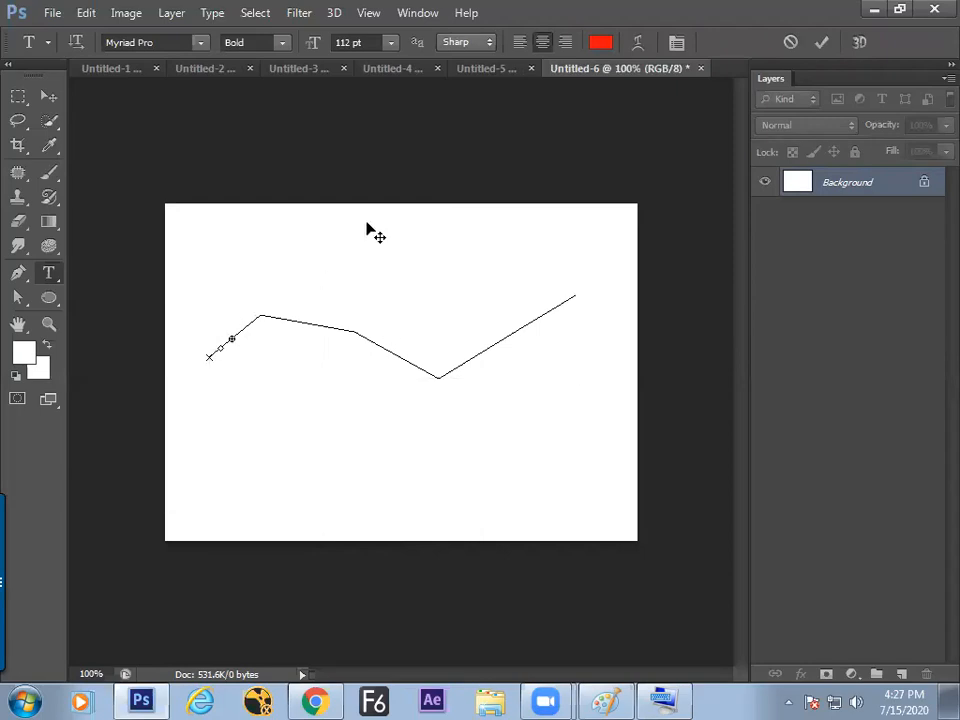
left_click(601, 43)
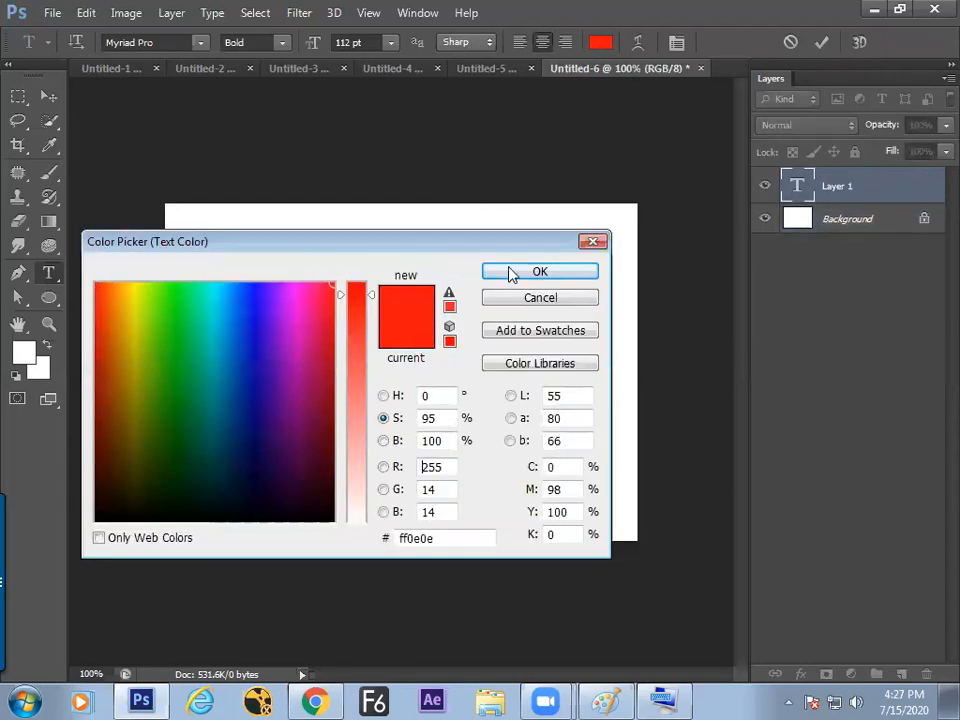
left_click(507, 273)
- Reduce the size of all the text on the zigzag path to 70 pt
key("ctrl")
key("ctrl+shift+comma")
key("ctrl+shift+comma")
key("ctrl+shift+comma")
key("ctrl+shift+comma")
key("ctrl+shift+comma")
key("ctrl+shift+comma")
key("ctrl+shift+comma")
key("ctrl+shift+comma")
key("ctrl+shift+comma")
key("ctrl+shift+comma")
key("ctrl+shift+comma")
key("ctrl+shift+comma")
key("ctrl+shift+comma")
key("ctrl+shift+comma")
key("ctrl+shift+comma")
key("ctrl+shift+comma")
key("ctrl+shift+comma")
key("ctrl+shift+comma")
key("ctrl+shift+comma")
key("ctrl+shift+comma")
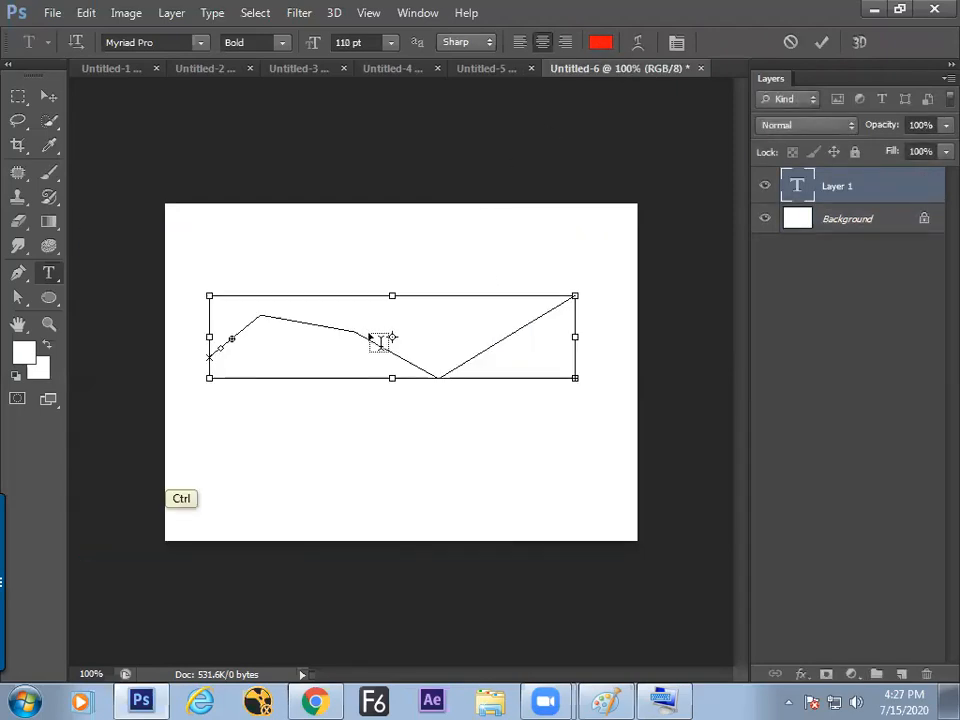
key("ctrl+shift+comma")
- Extend the text's end point along the zigzag path close to the path's final anchor and commit the text
mouse_move(231, 338)
left_mouse_down()
mouse_move(326, 304)
mouse_move(429, 347)
mouse_move(483, 350)
left_mouse_up()
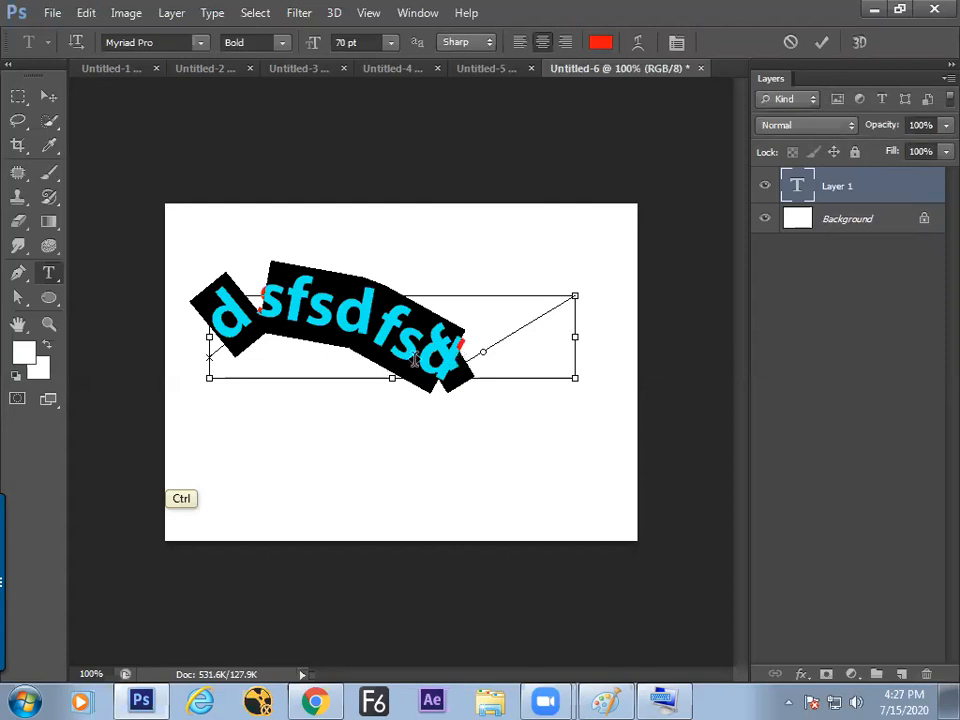
left_click_drag(482, 355, 539, 317)
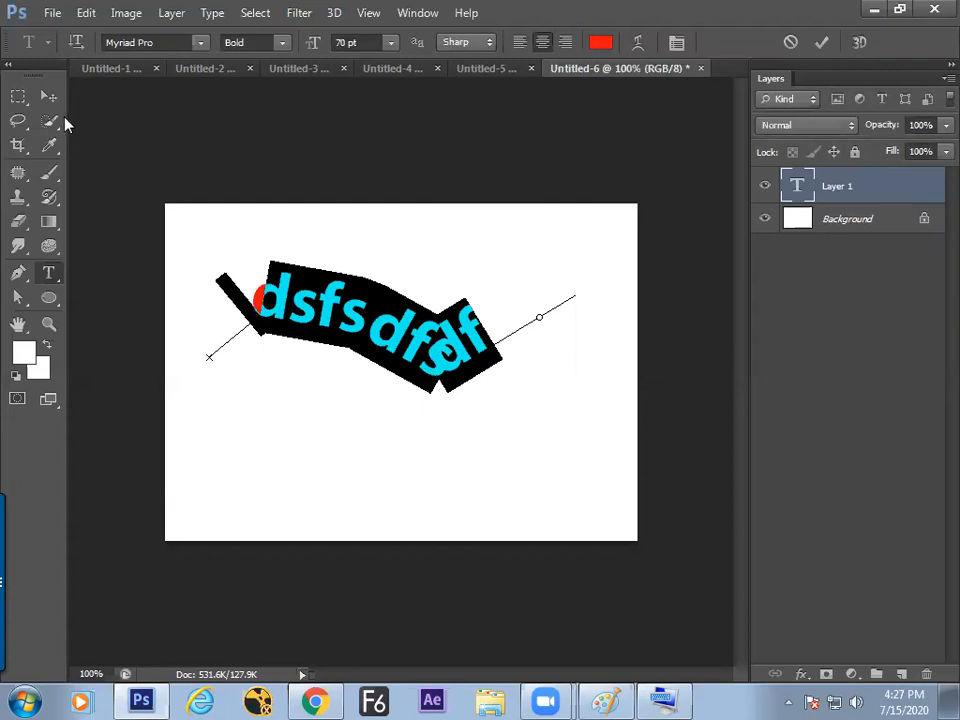
left_click(55, 99)
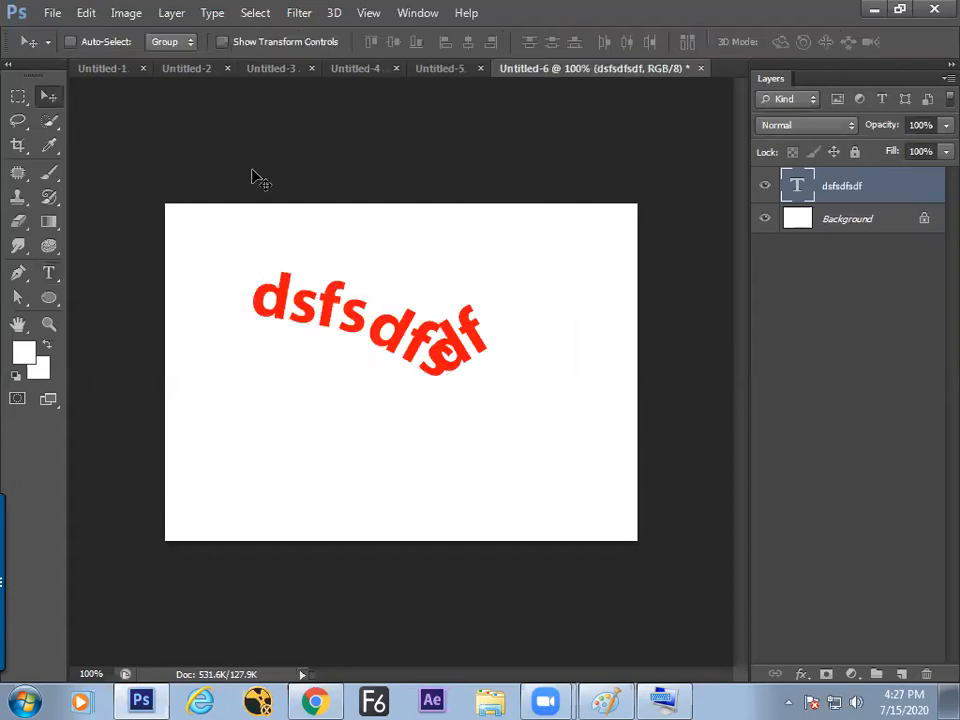
- Create a new blank document using the Default Photoshop Size preset
key("ctrl+n")
left_click(385, 231)
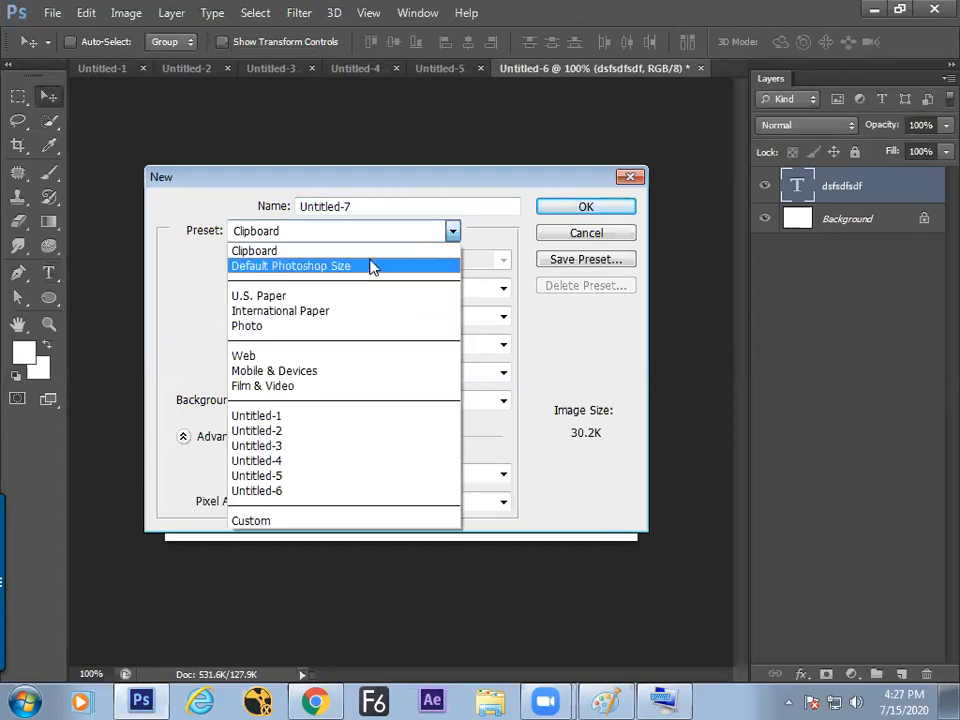
left_click(373, 266)
key("Return")
- Draw a circular path with the Ellipse tool and reposition it at the centre of the canvas
left_click(49, 298)
left_click_drag(350, 367, 440, 458)
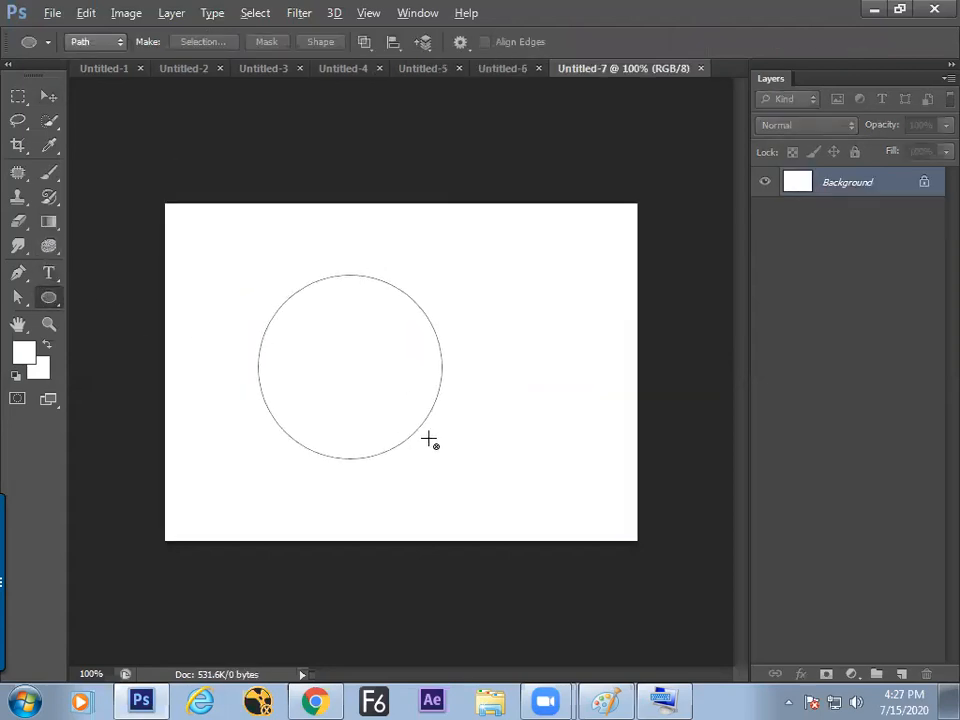
key("a")
mouse_move(425, 371)
left_mouse_down()
mouse_move(476, 369)
mouse_move(433, 351)
left_mouse_up()
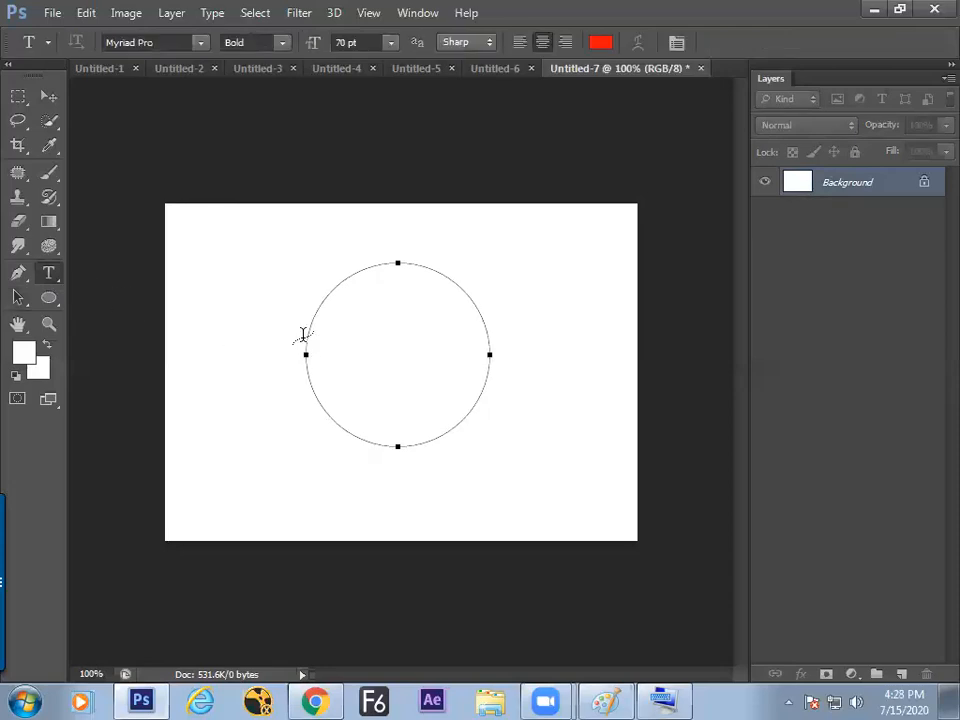
- Enter the text "sadasdasdasd" along the outside of the circular path and set its size to 33 pt
left_click(305, 334)
type("sadasdasdasd")
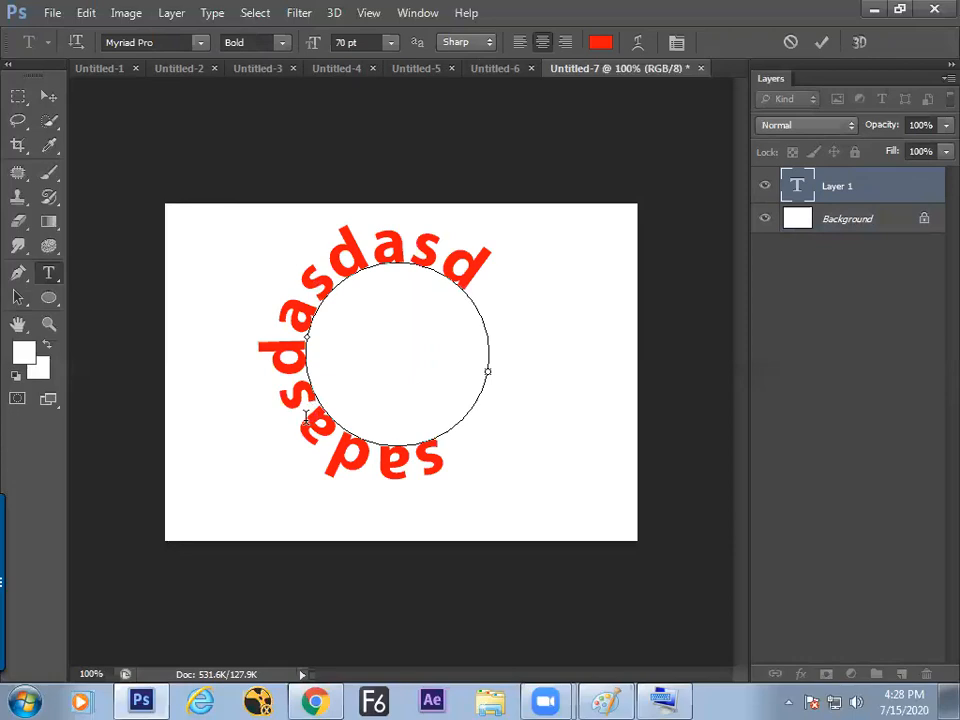
key("ctrl+a")
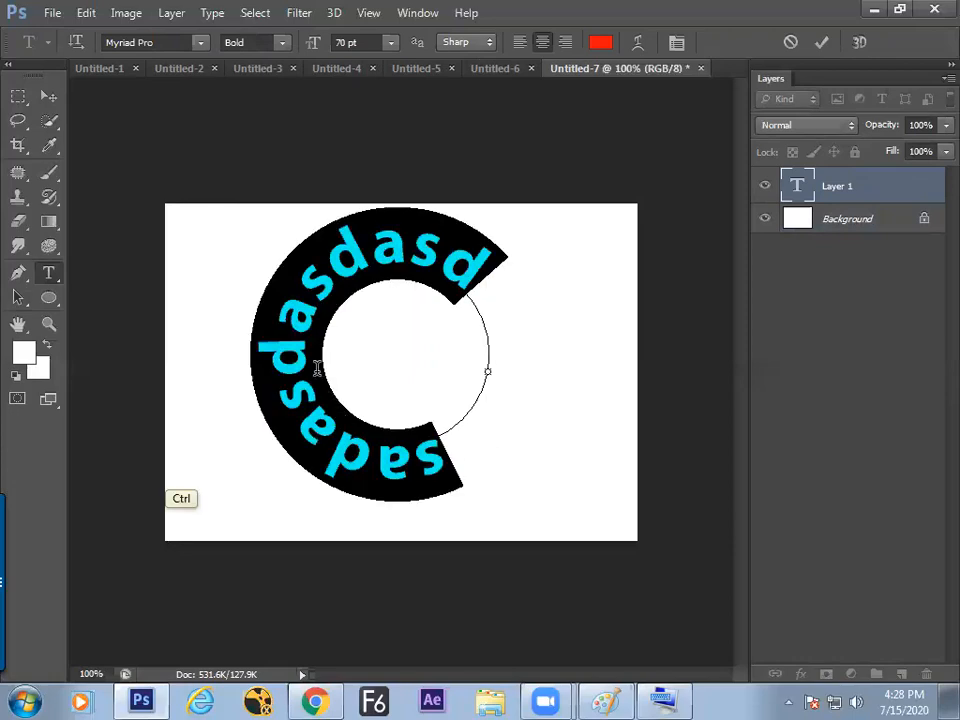
left_click_drag(316, 45, 279, 62)
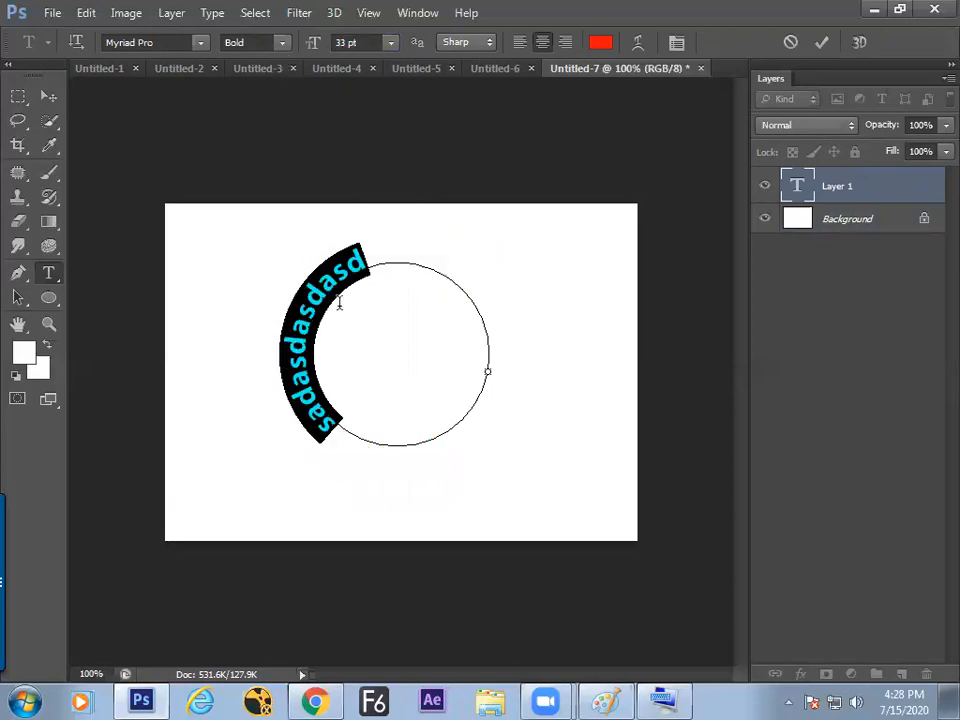
- Slide the text along the circular path so that it arches over the top of the circle
left_click(327, 424)
left_click_drag(344, 430, 335, 430)
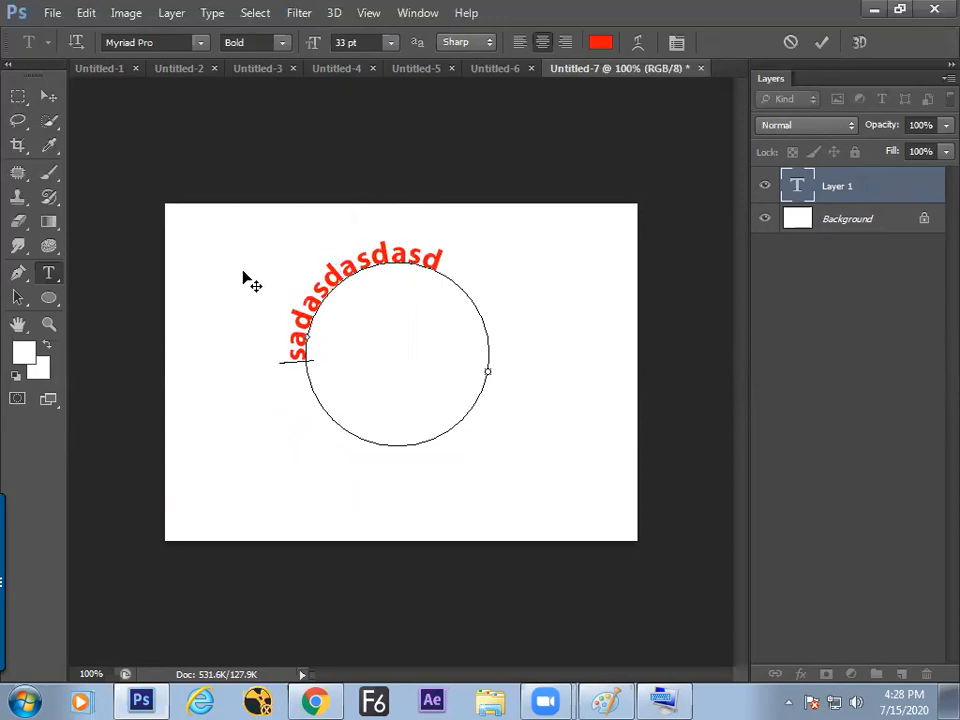
key("ctrl")
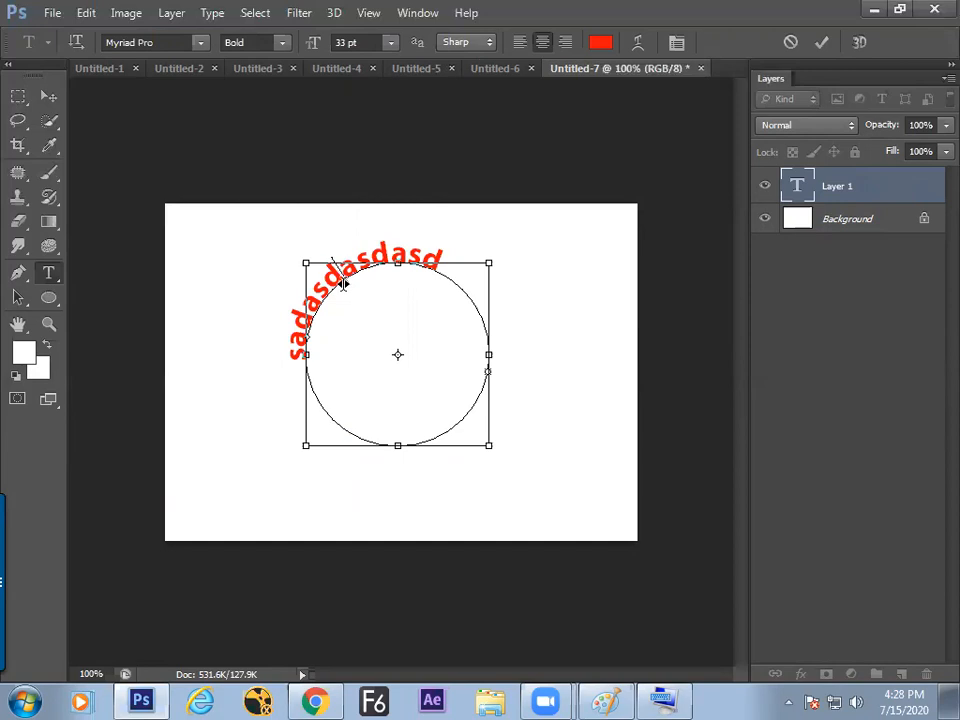
left_click_drag(339, 283, 536, 240)
left_click_drag(412, 342, 287, 214)
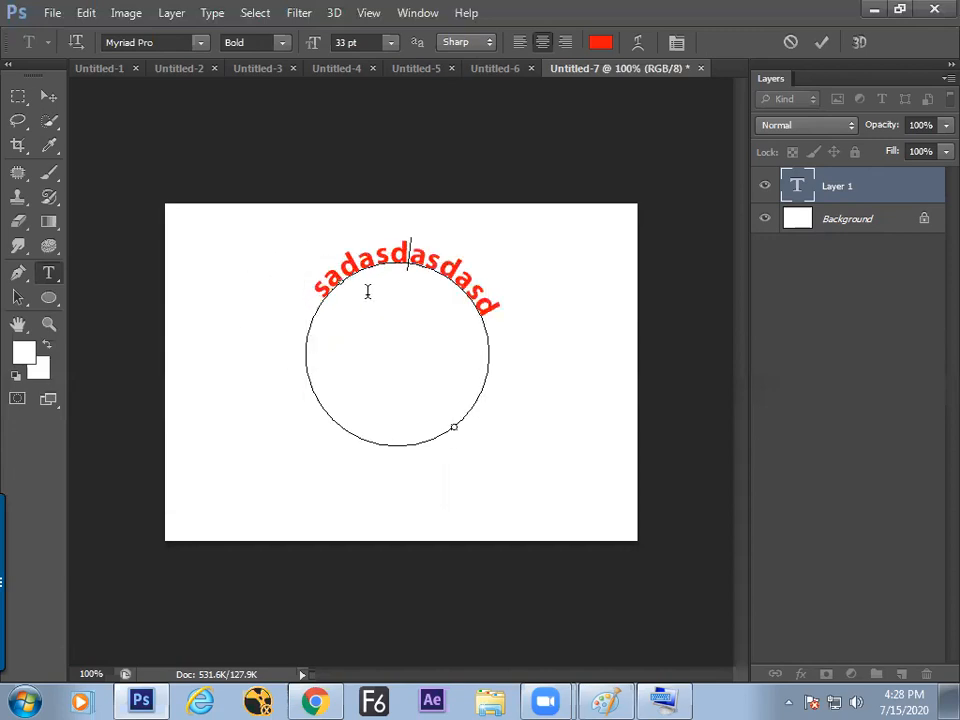
- Switch to Paint, draw an outline around the handwritten "Path" note, and return to Photoshop
key("alt+Tab")
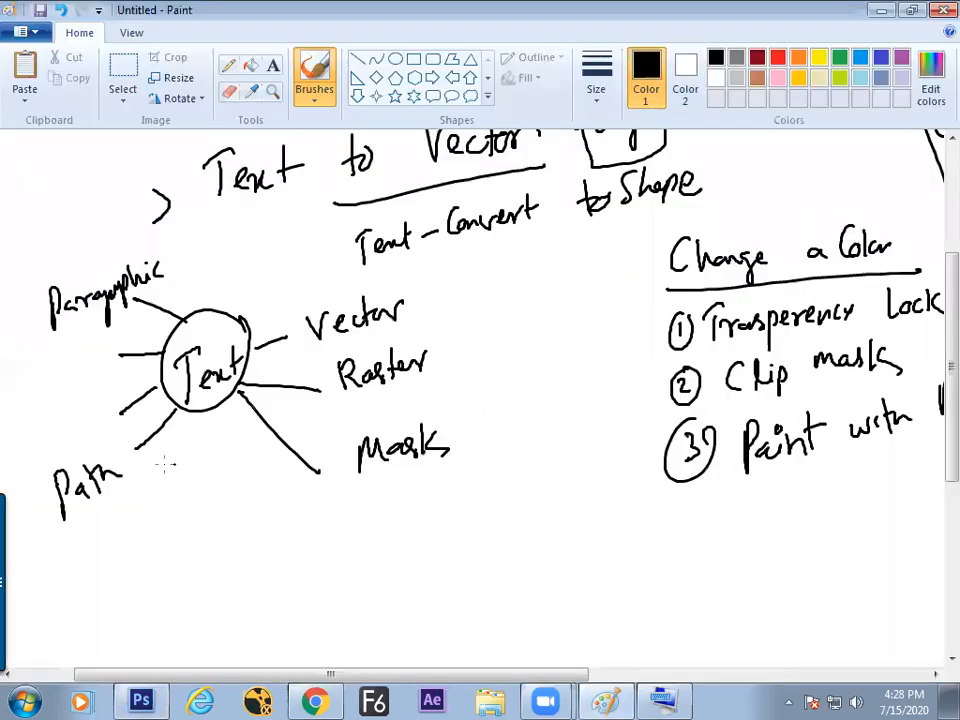
mouse_move(63, 546)
left_mouse_down()
mouse_move(104, 414)
mouse_move(41, 464)
mouse_move(55, 562)
left_mouse_up()
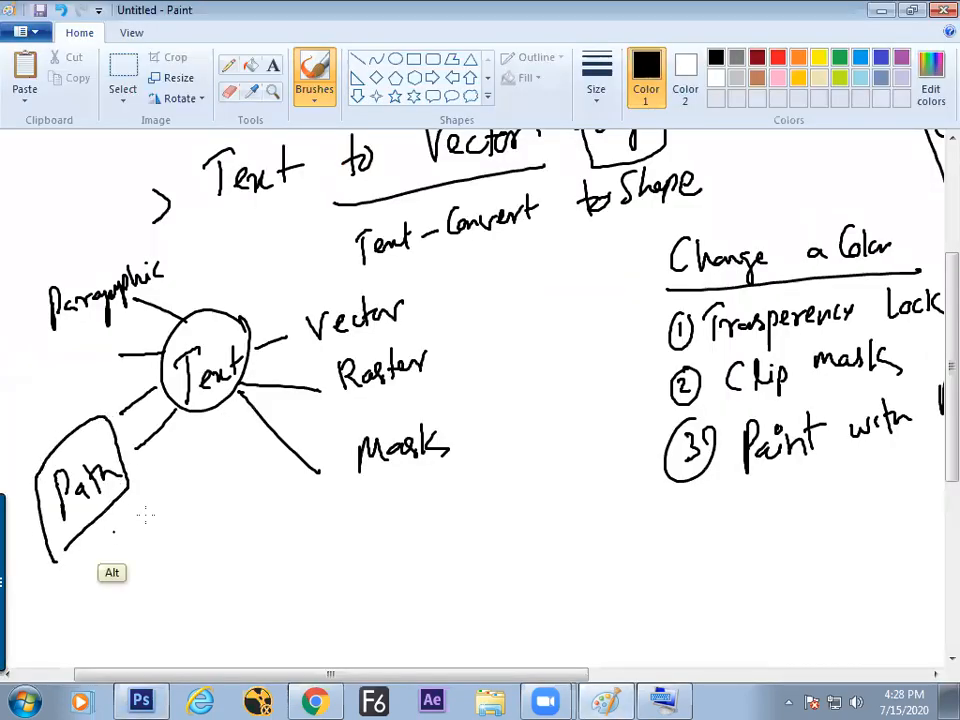
key("alt+Tab")
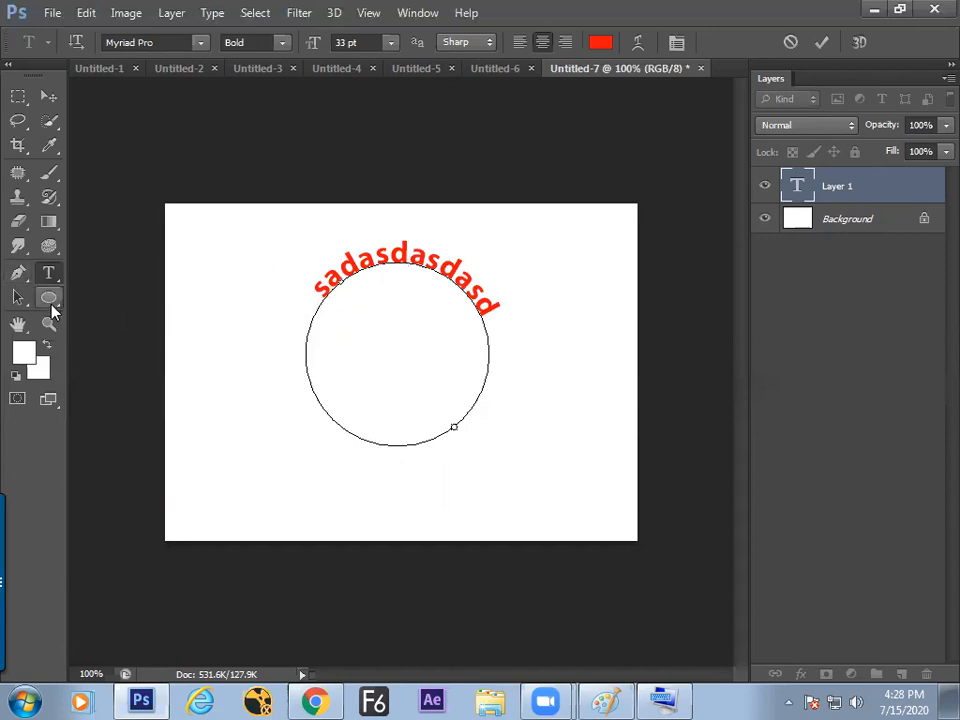
- Commit the circular text and create another blank document using the Default Photoshop Size preset
left_click(18, 122)
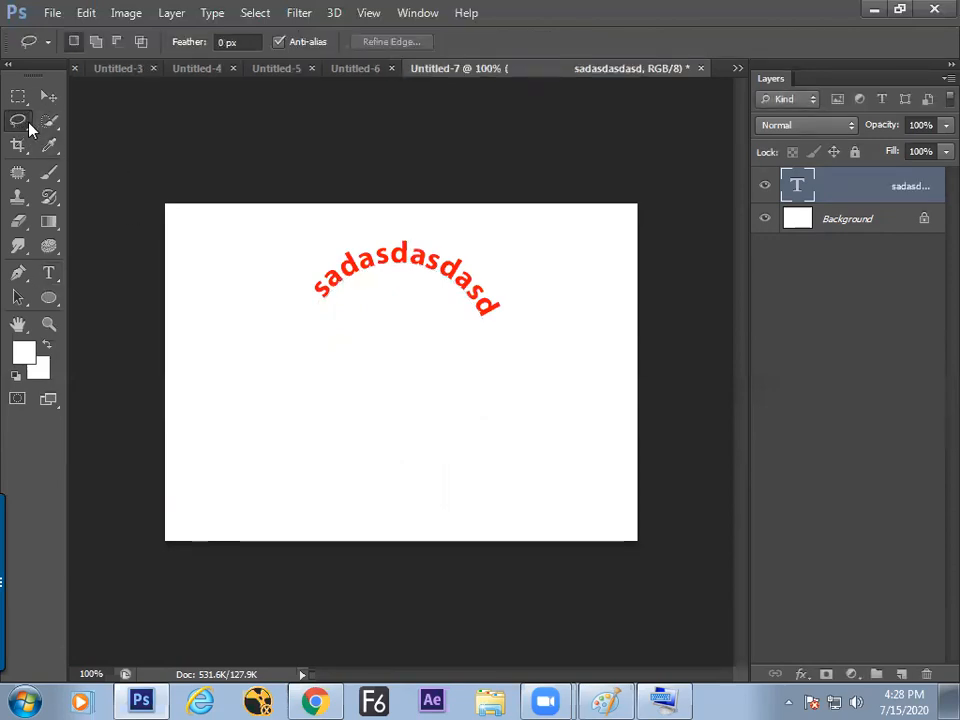
key("ctrl+n")
left_click(396, 234)
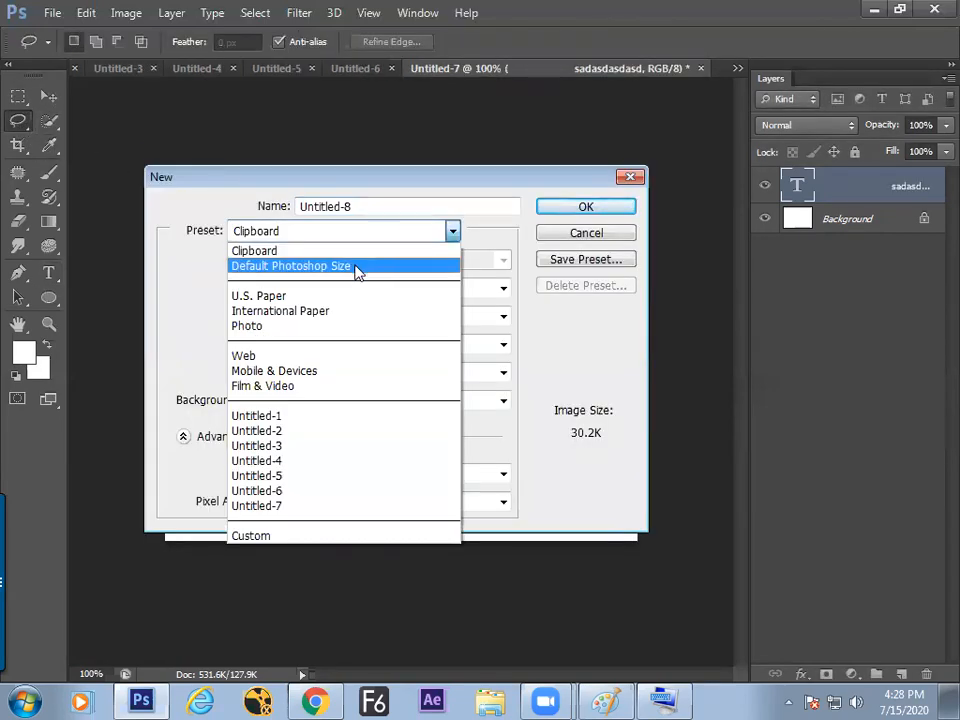
left_click(352, 269)
key("Return")
- Draw an irregular closed Lasso selection in the middle of the canvas and convert it into a work path
mouse_move(281, 400)
left_mouse_down()
mouse_move(364, 308)
mouse_move(457, 296)
mouse_move(524, 386)
mouse_move(444, 435)
mouse_move(305, 442)
left_mouse_up()
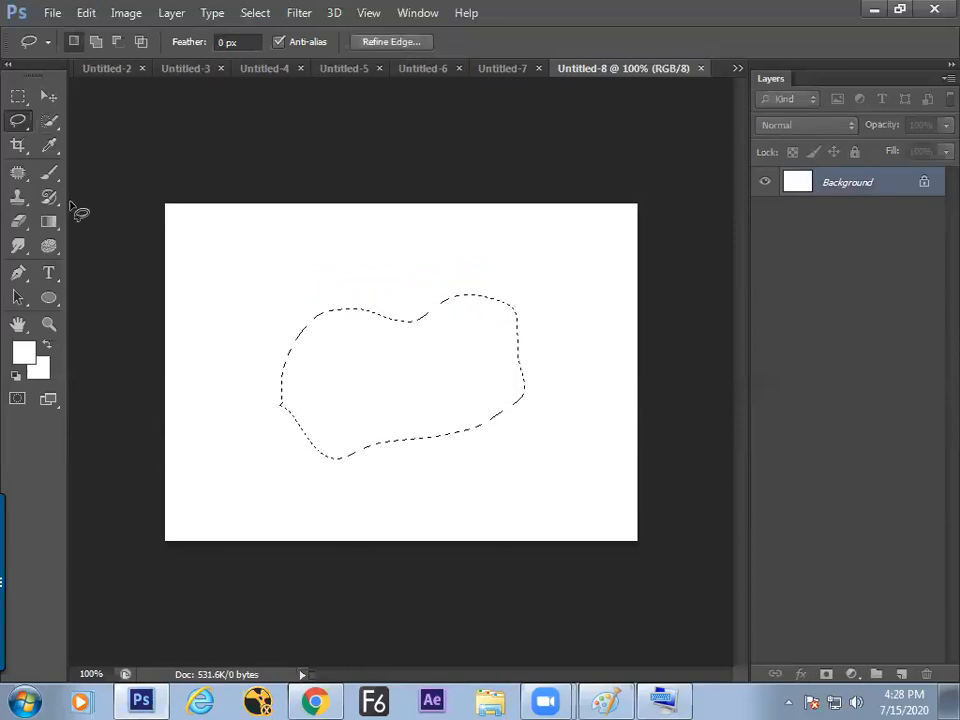
left_click(48, 273)
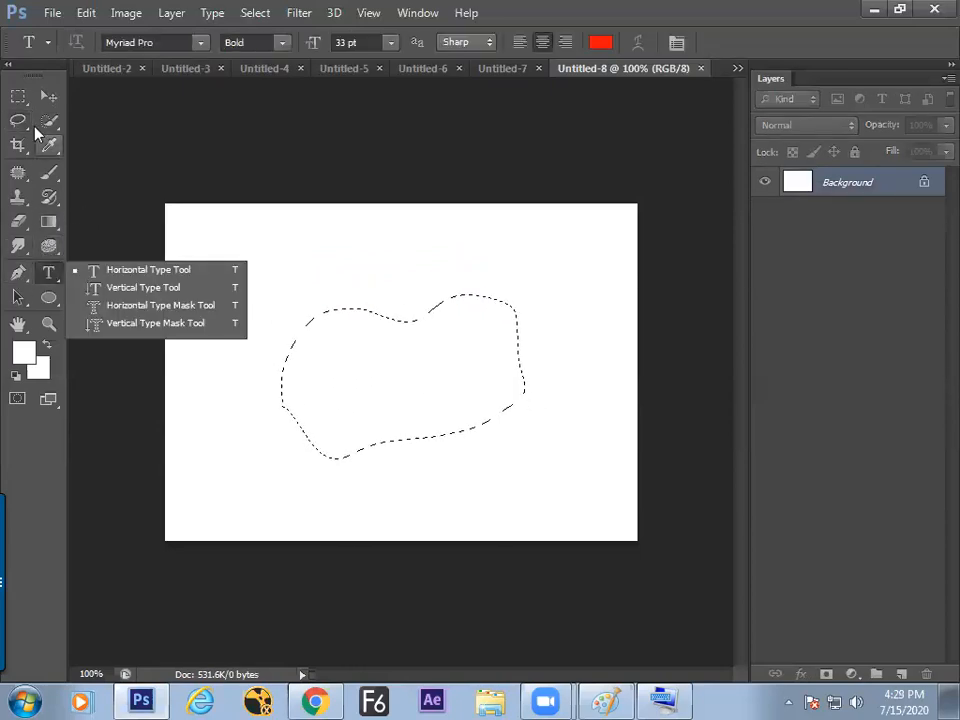
left_click(18, 97)
left_click(18, 122)
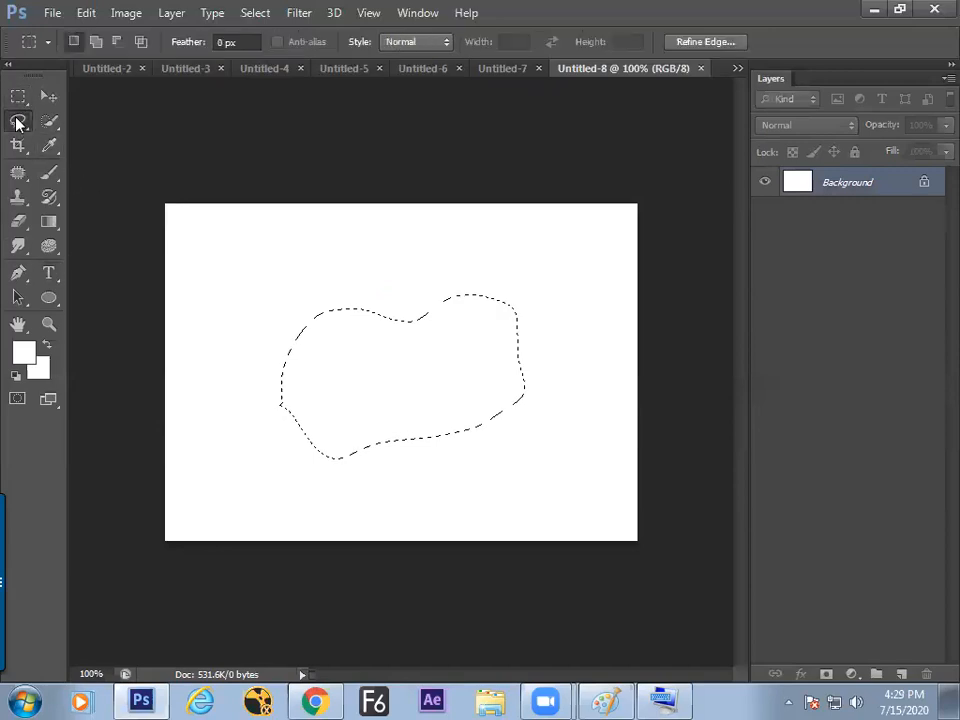
right_click(395, 383)
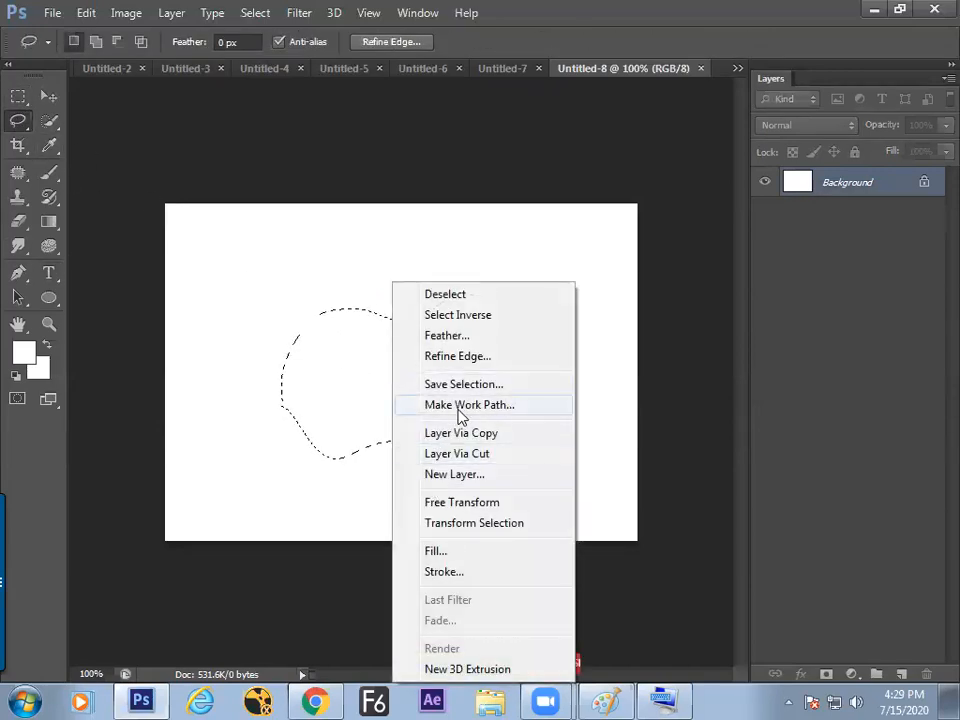
left_click(459, 405)
key("Return")
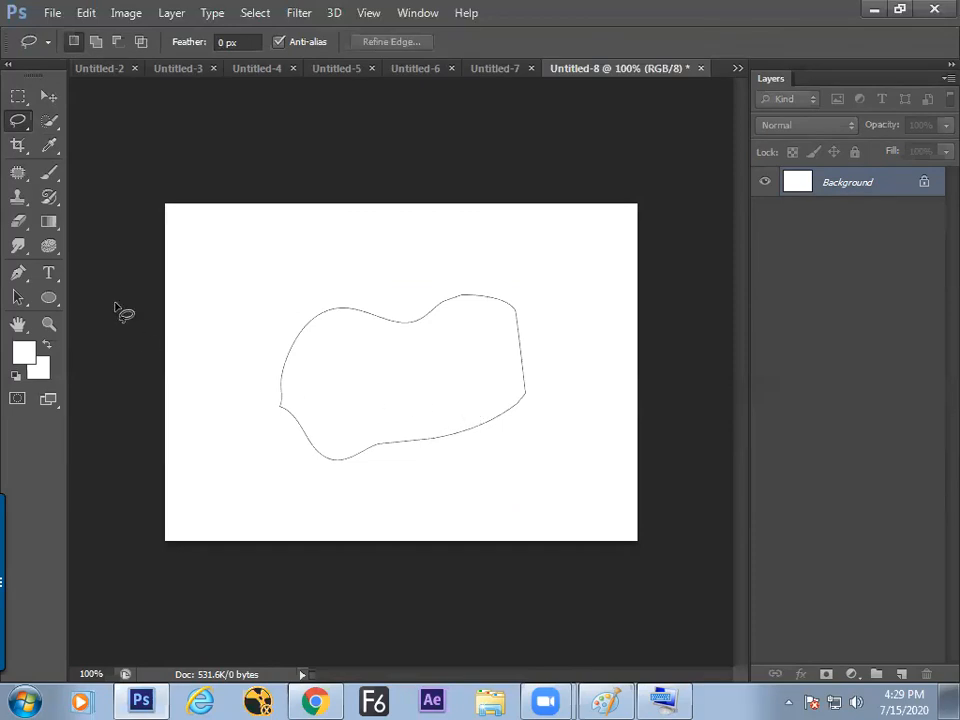
- Enter a long run of placeholder letters starting with "ghighjfgjh" around the irregular work path in Myriad Pro Bold, 33 pt
left_click(48, 273)
left_click(291, 337)
type("ghighjfgjhfgjhfgjhfhj")
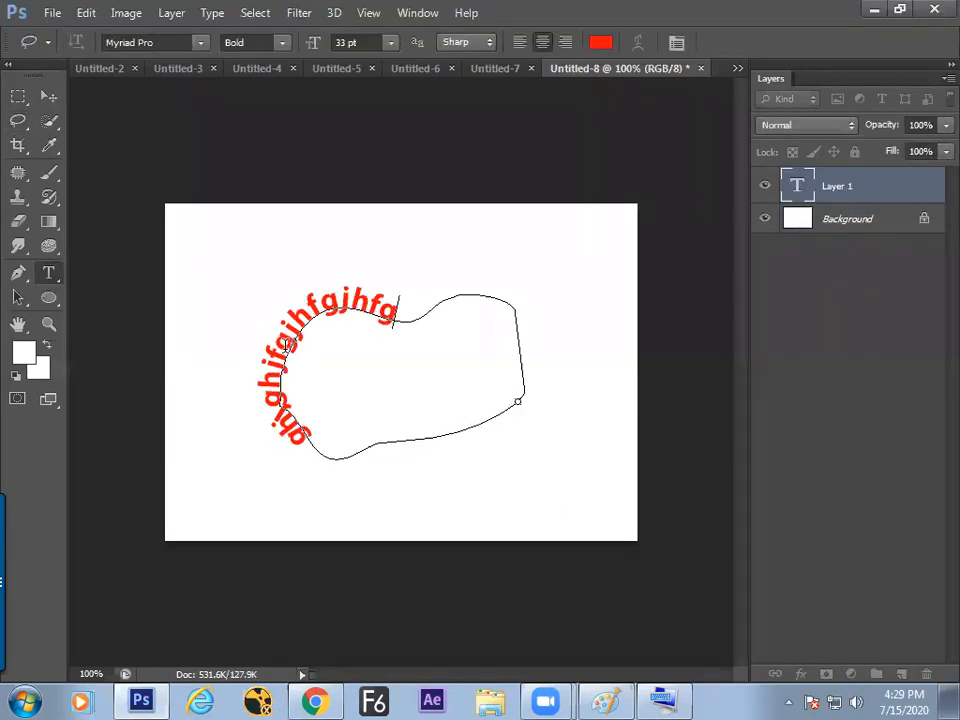
type("fgjhfgjhfgjhghjgjh")
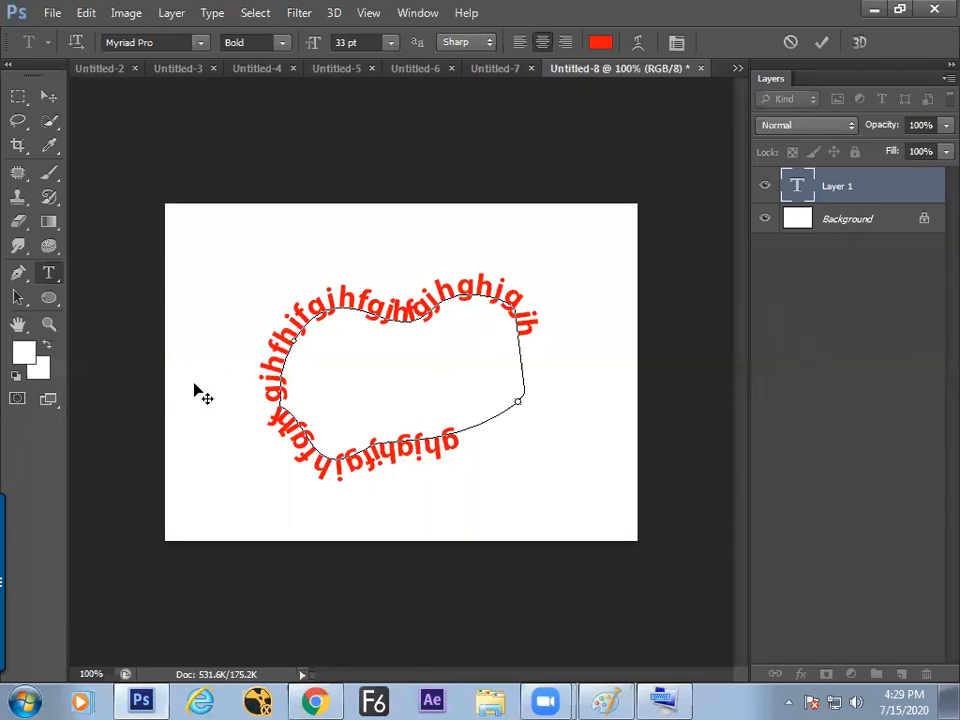
- Switch to Paint and handwrite "Pen", "Shape" and "Selection" on three branches below the outlined "Path" note
key("alt+Tab")
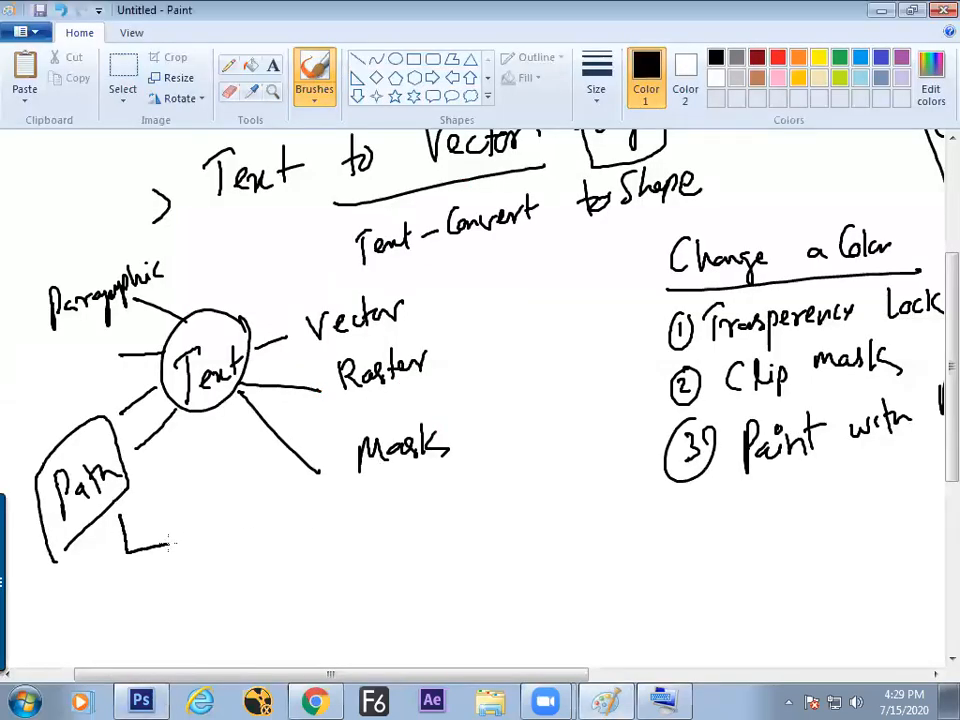
scroll(229, 540, "down", 3)
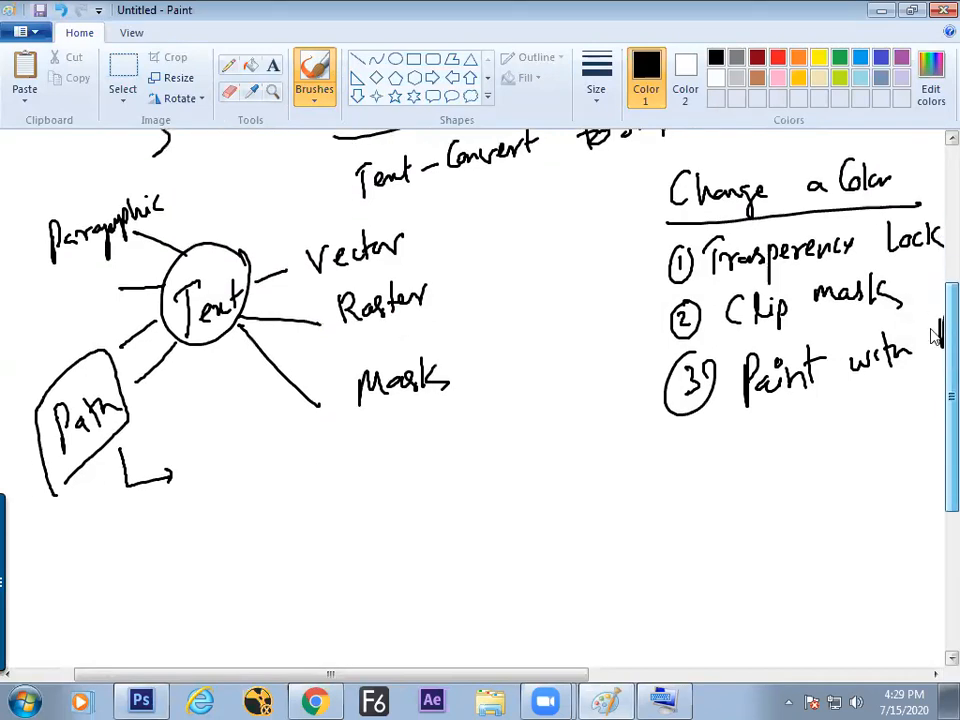
mouse_move(199, 406)
left_mouse_down()
mouse_move(203, 428)
mouse_move(225, 408)
left_mouse_up()
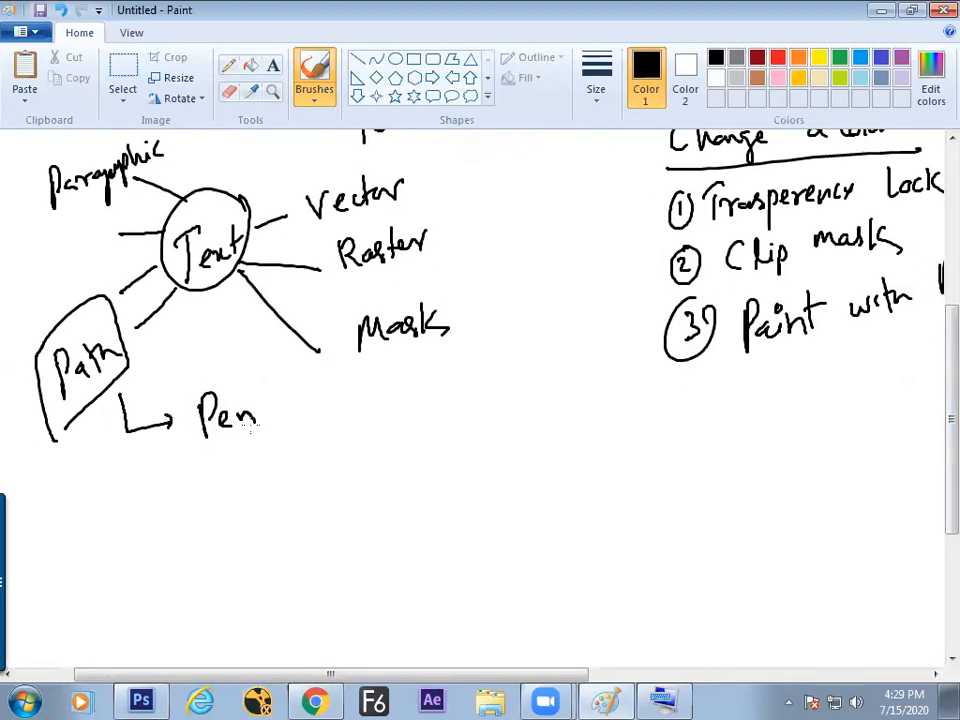
left_click_drag(103, 404, 148, 479)
left_click_drag(212, 452, 196, 482)
mouse_move(218, 448)
left_mouse_down()
mouse_move(222, 482)
mouse_move(272, 470)
left_mouse_up()
left_click_drag(280, 458, 290, 465)
mouse_move(103, 420)
left_mouse_down()
mouse_move(99, 472)
mouse_move(174, 546)
mouse_move(221, 546)
left_mouse_up()
mouse_move(229, 518)
left_mouse_down()
mouse_move(231, 545)
mouse_move(250, 545)
left_mouse_up()
left_click_drag(264, 530, 258, 545)
left_click_drag(274, 505, 286, 535)
left_click_drag(298, 515, 300, 527)
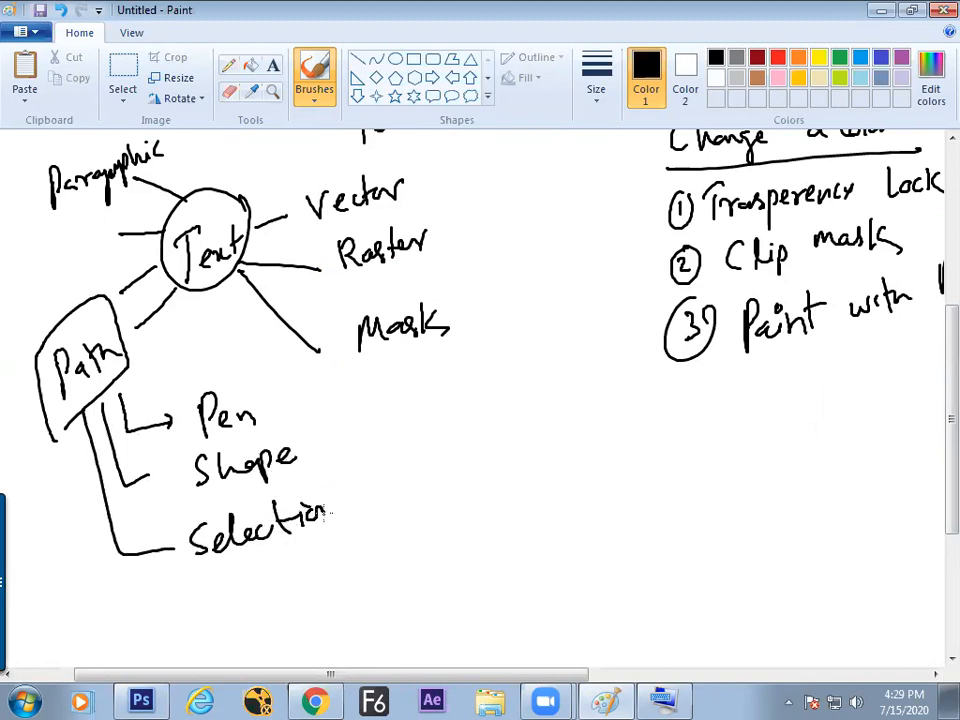
- Handwrite "Convert to Shape" after a dash beside the "Selection" note
left_click_drag(396, 469, 397, 494)
left_click_drag(410, 480, 415, 485)
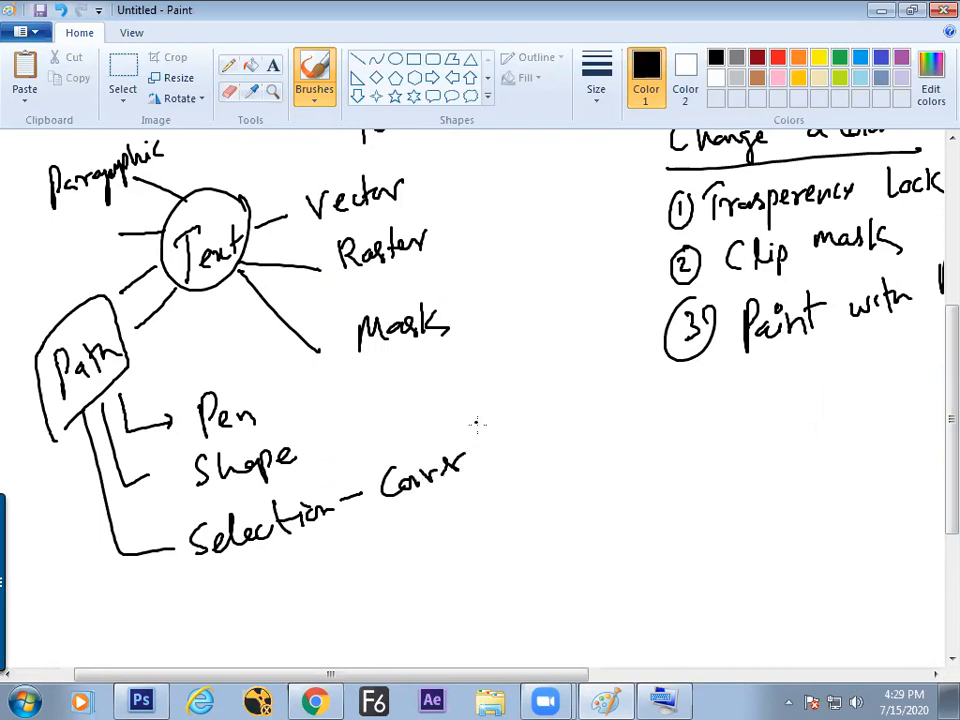
key("ctrl+z")
left_click_drag(552, 399, 543, 425)
mouse_move(560, 399)
left_mouse_down()
mouse_move(563, 427)
mouse_move(605, 412)
left_mouse_up()
left_click_drag(609, 410, 621, 402)
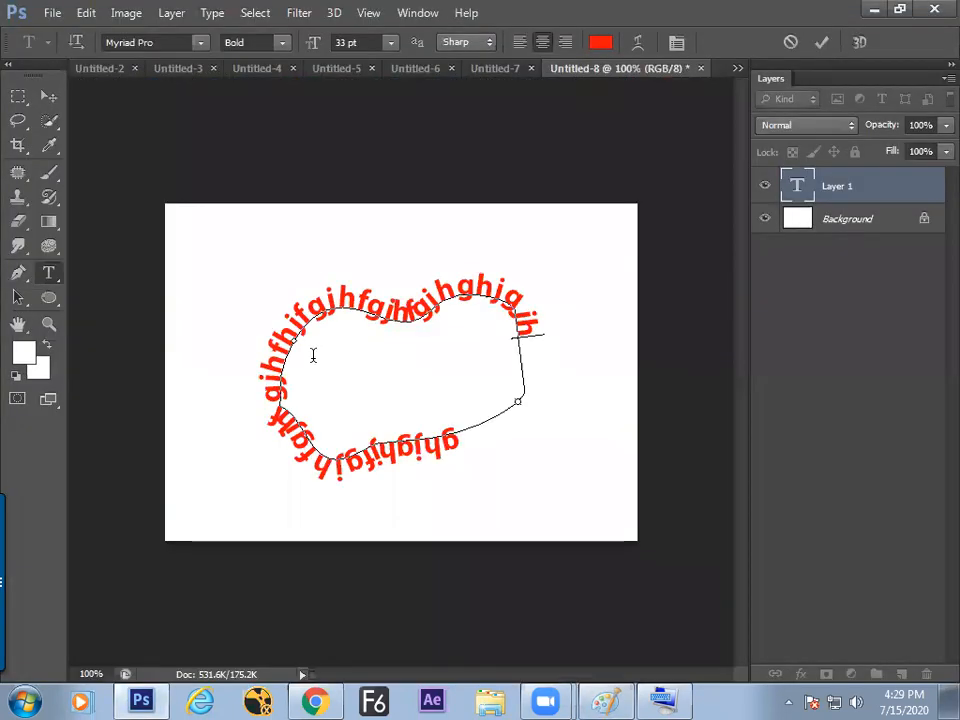
- Return to Photoshop, commit the irregular path text and move it around the canvas with the Move tool
left_click(48, 97)
left_click_drag(364, 326, 339, 293)
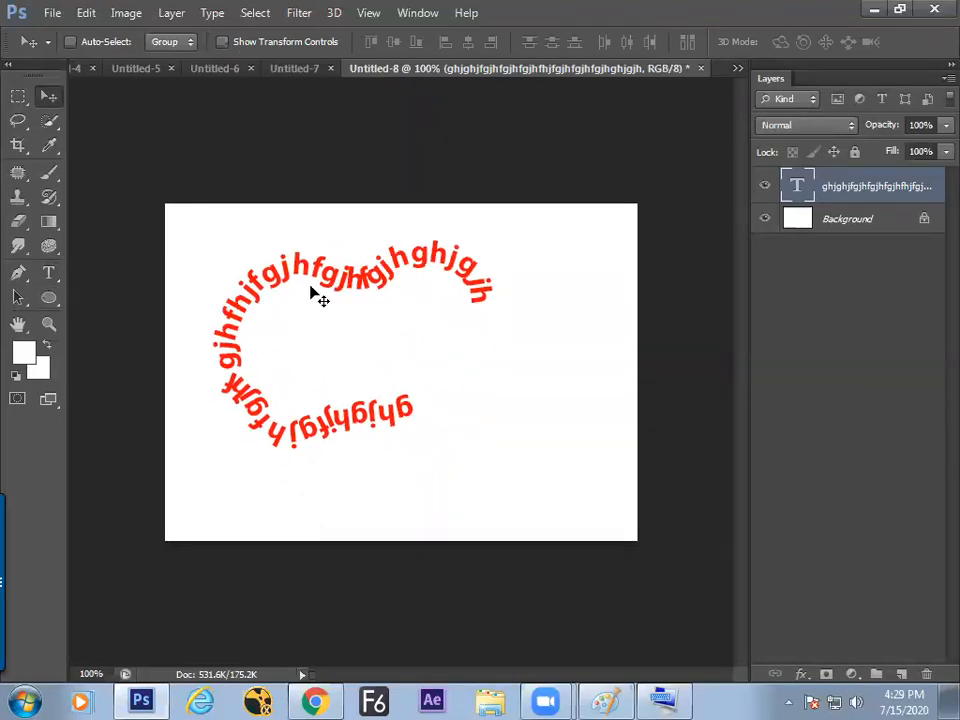
left_click_drag(350, 283, 381, 311)
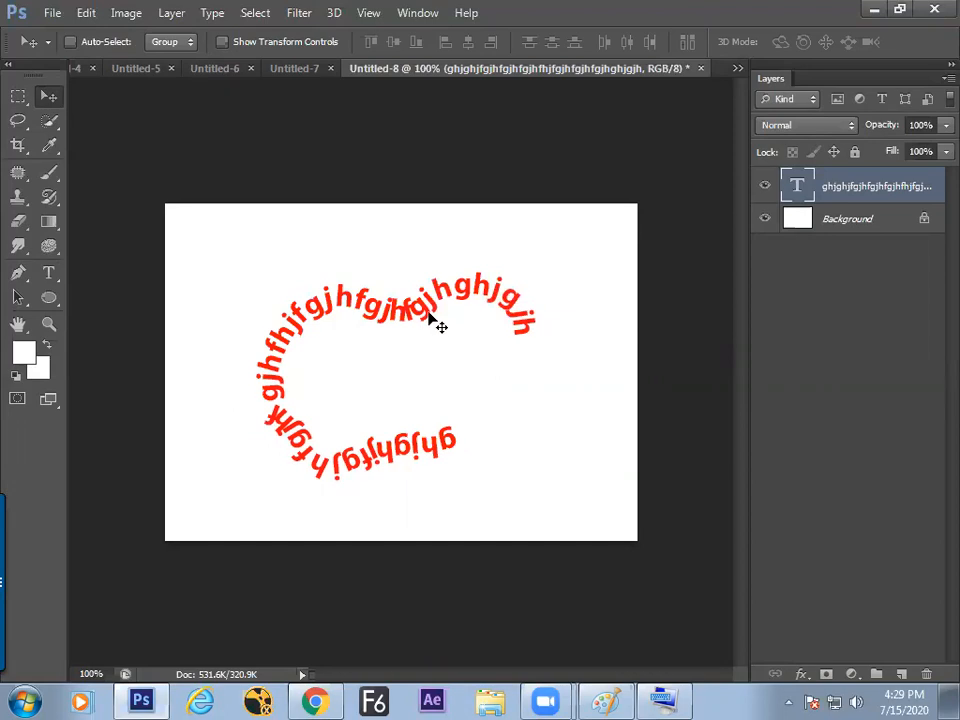
- Start a new document, then switch to Paint and write an underlined "Shape" on the empty branch of the "Text" circle
key("ctrl+n")
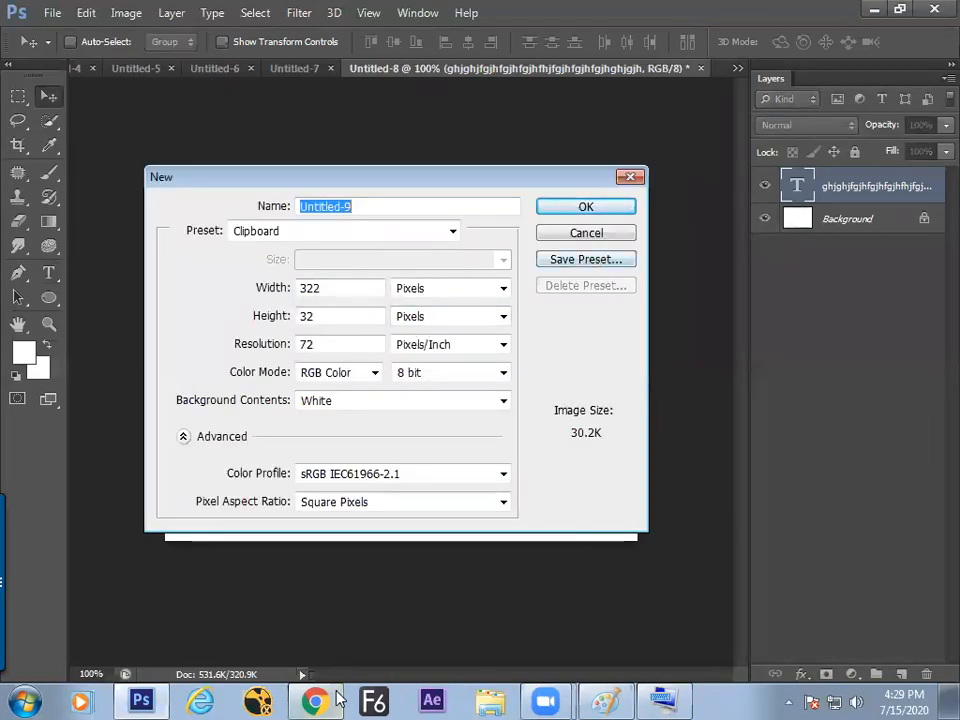
left_click(604, 700)
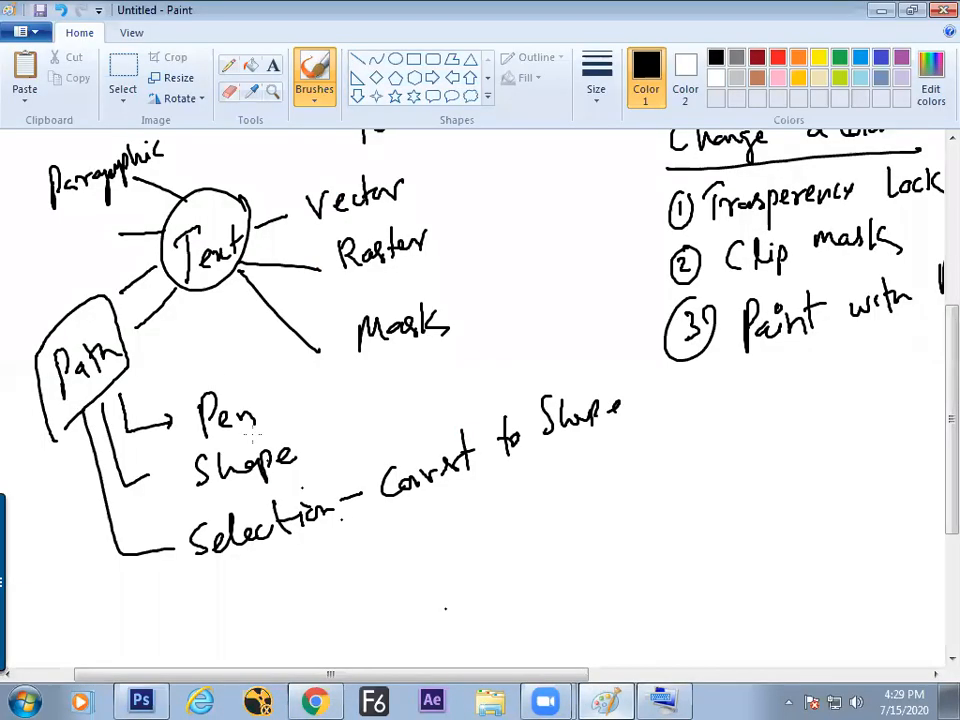
mouse_move(44, 232)
left_mouse_down()
mouse_move(36, 258)
mouse_move(100, 226)
mouse_move(129, 232)
left_mouse_up()
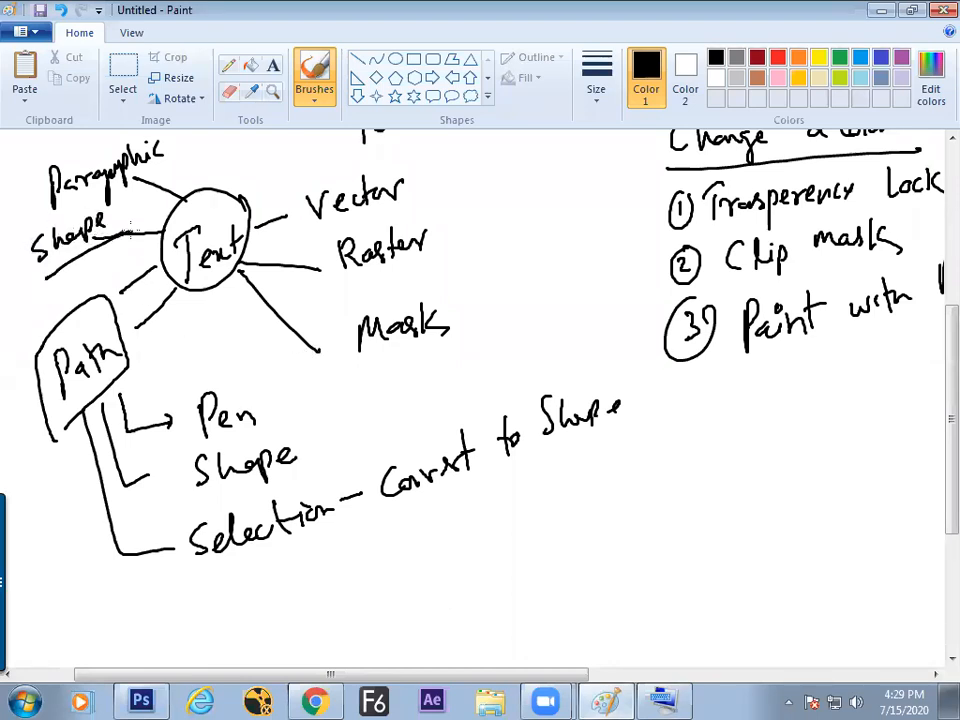
- Return to Photoshop and create a blank document using the Default Photoshop Size preset
key("alt+Tab")
left_click(420, 234)
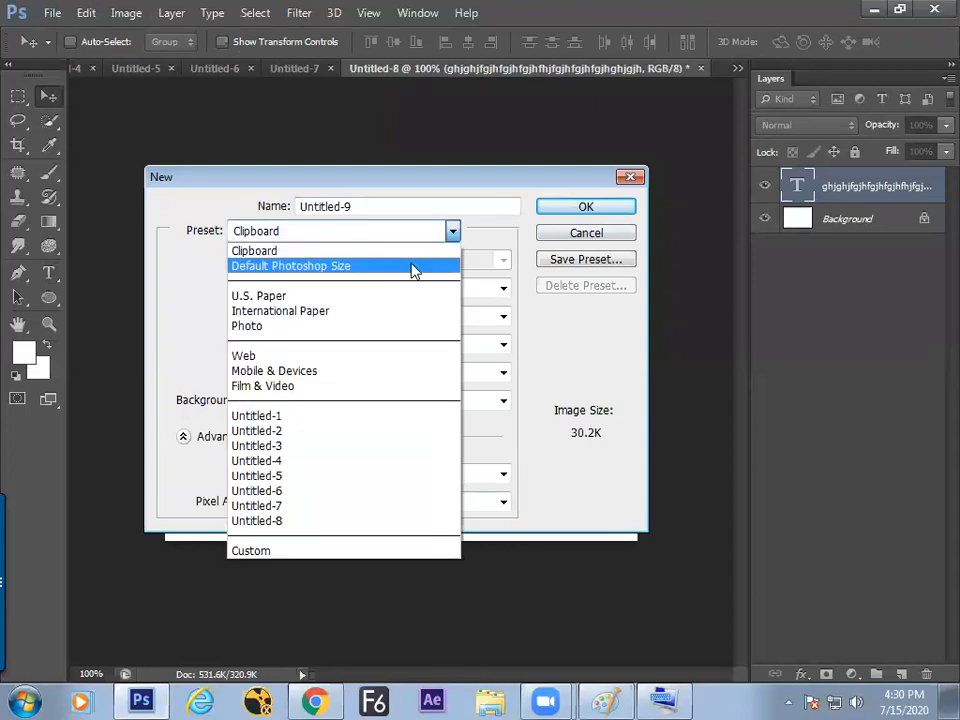
left_click(400, 268)
left_click(576, 206)
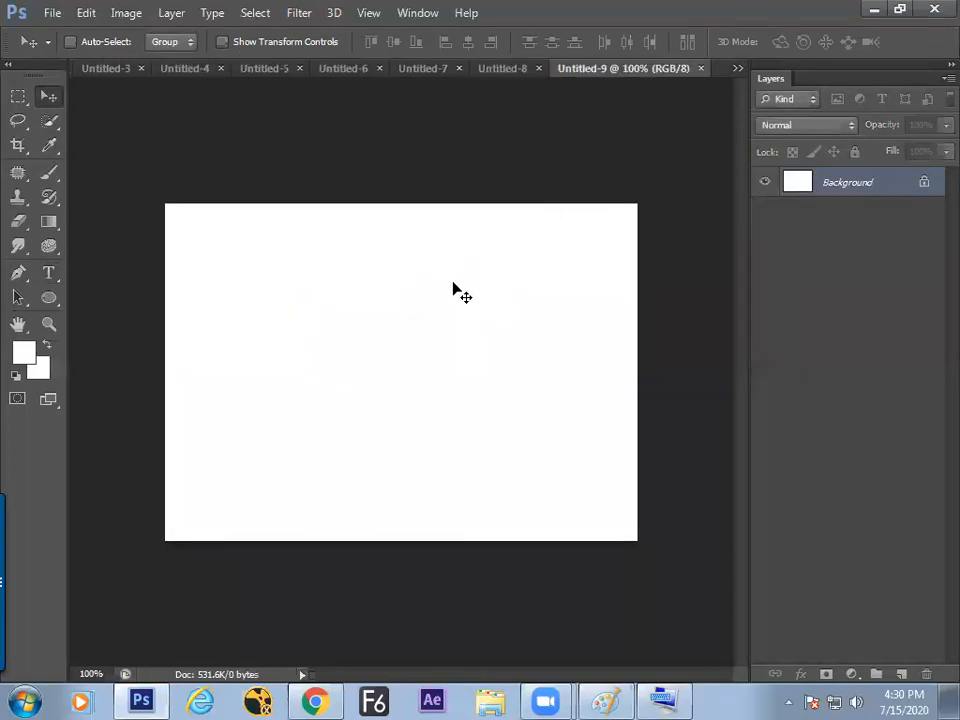
- Draw an upright ellipse as a path in the middle of the canvas
left_click(49, 298)
left_click(364, 42)
left_click(385, 83)
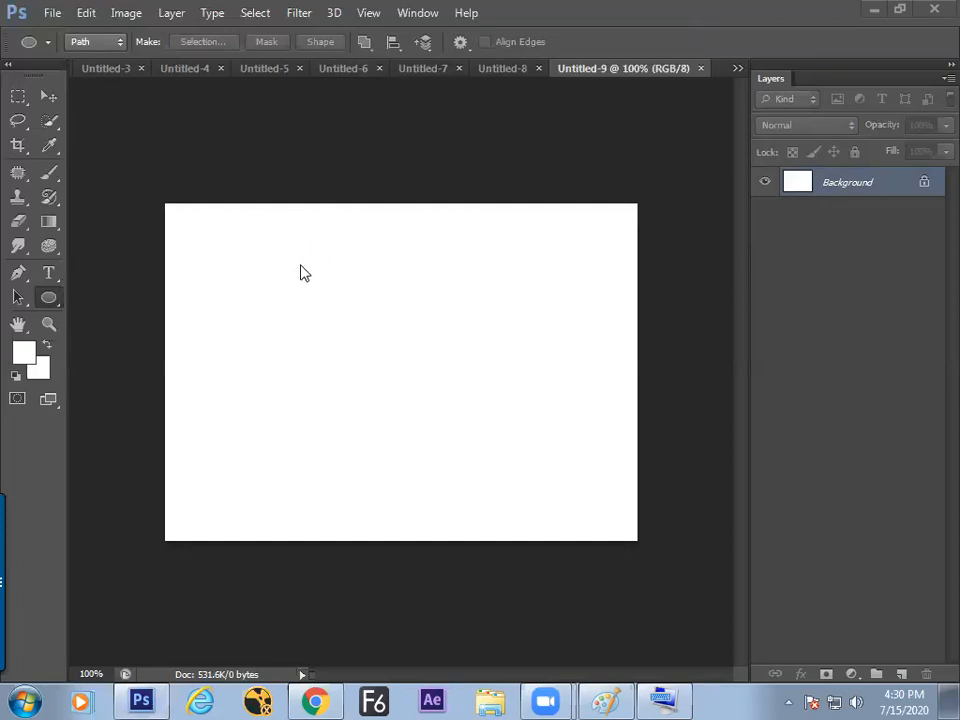
left_click_drag(321, 251, 487, 440)
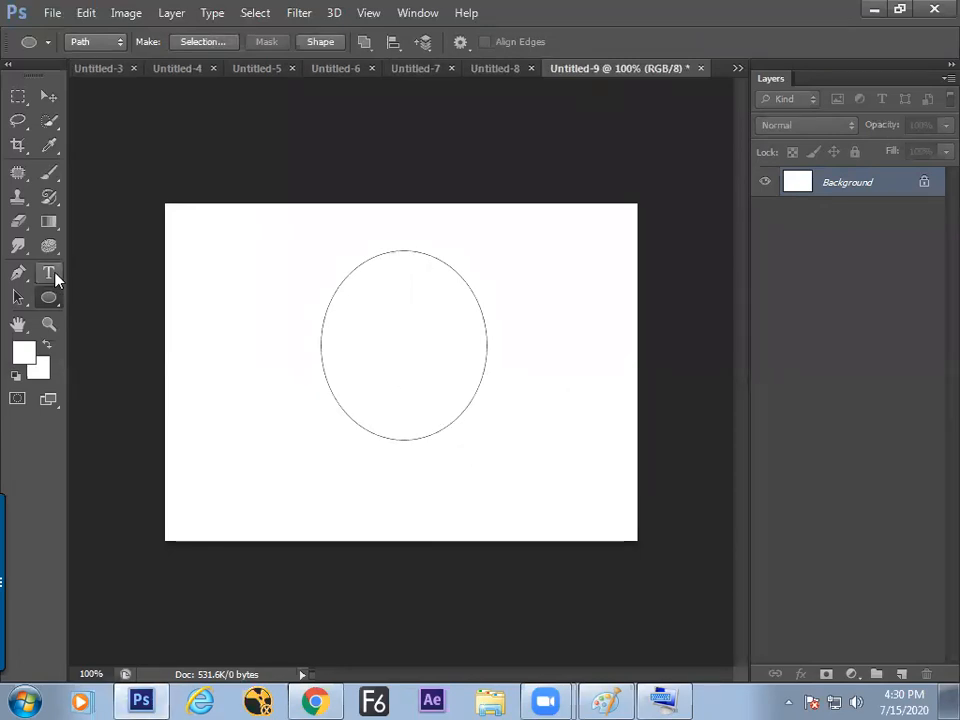
- Place area text inside the ellipse path and enter placeholder letters starting with "sdfsafasdfasdf" in Myriad Pro Bold, 33 pt
left_click(49, 273)
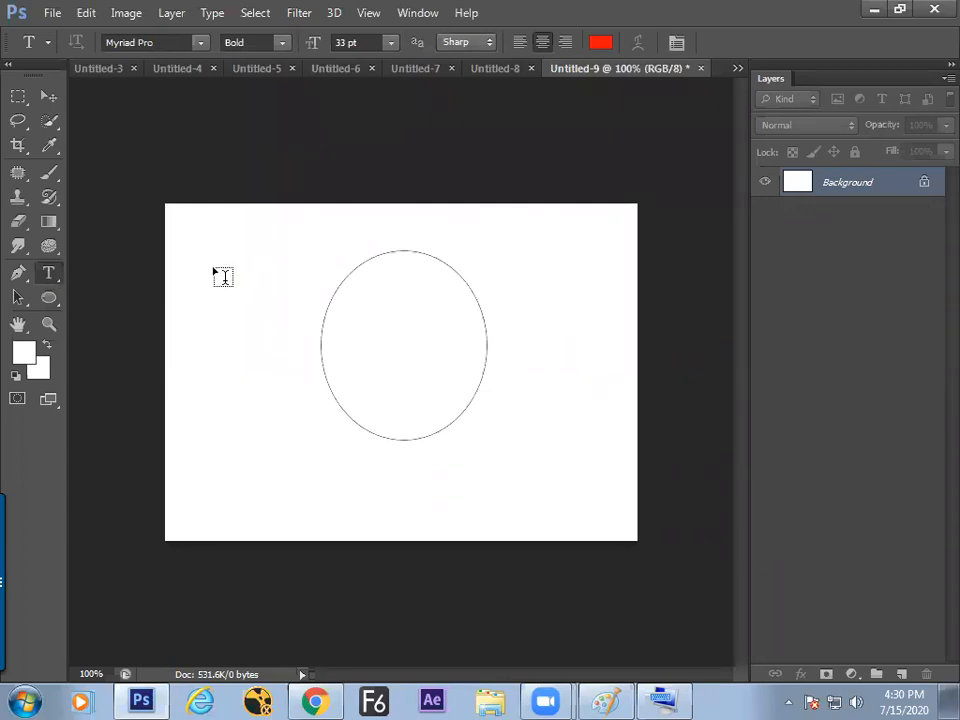
left_click(361, 292)
type("sdfsafa- sdfasdf")
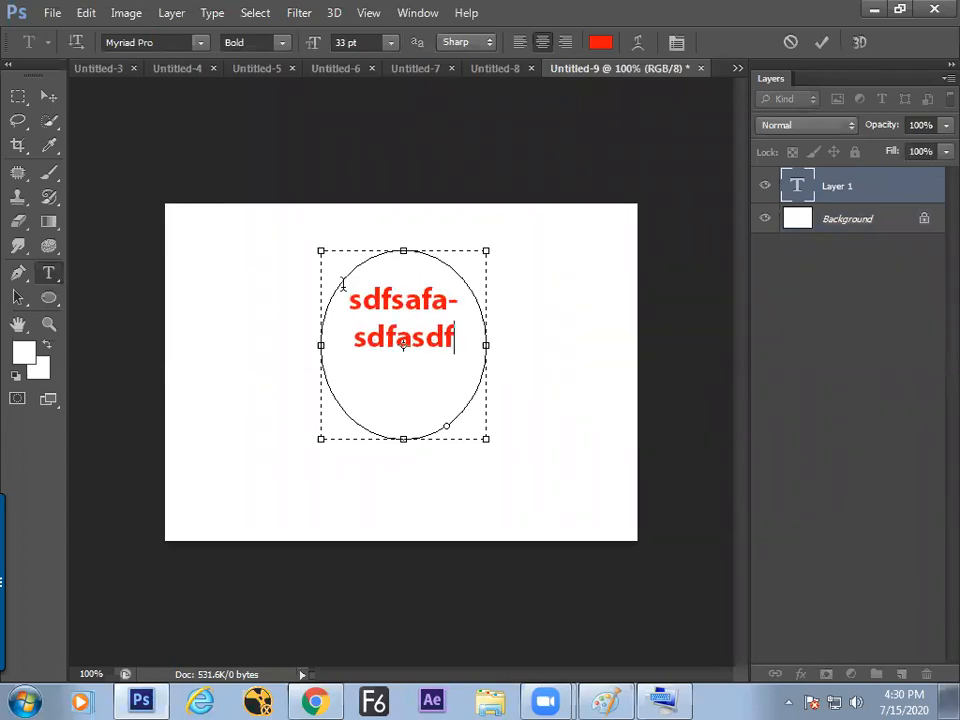
type("sad- fasdfsadf- sadf-")
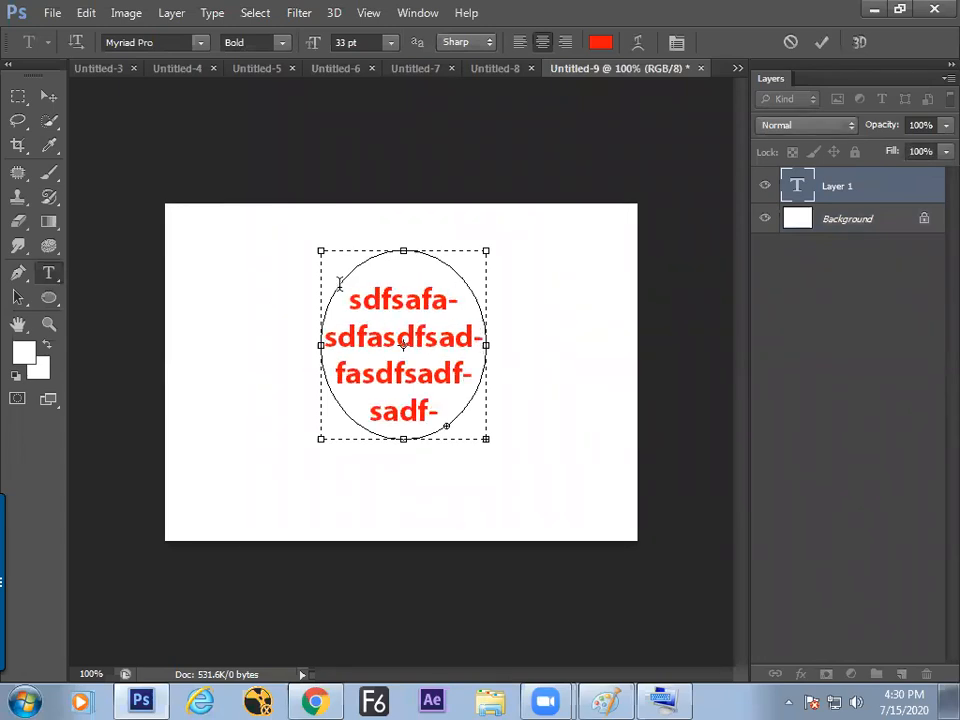
- Reduce the size of all the text inside the ellipse to 19 pt
key("ctrl+a")
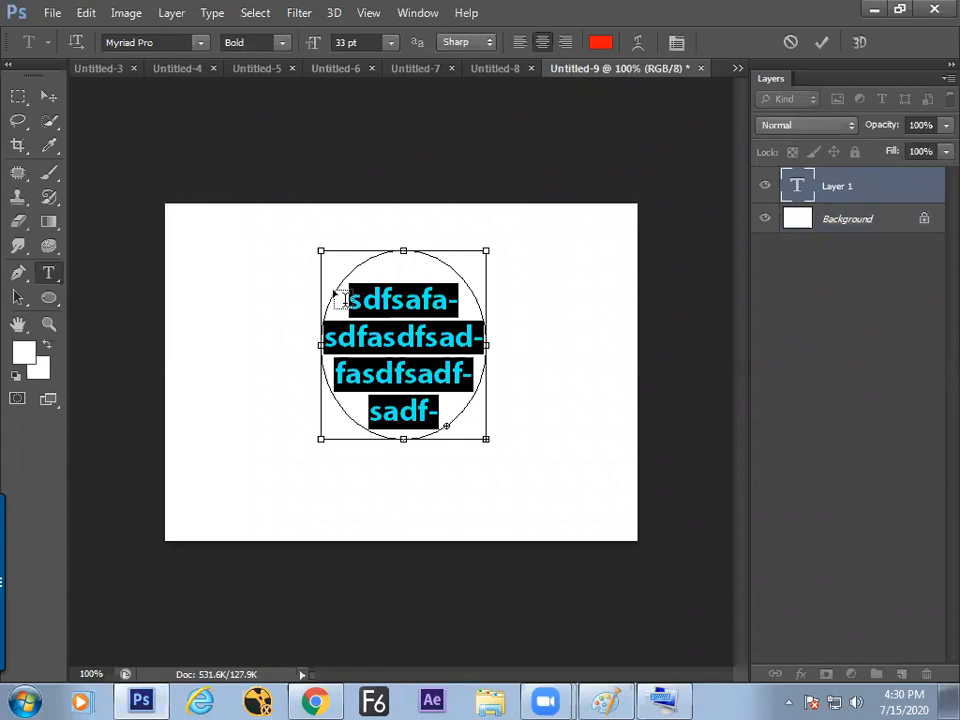
key("ctrl+shift+comma")
key("ctrl+shift+comma")
key("ctrl+shift+comma")
key("ctrl+shift+comma")
key("ctrl+shift+comma")
key("ctrl+shift+comma")
key("ctrl+shift+comma")
key("ctrl+shift+comma")
key("ctrl+shift+comma")
key("ctrl+shift+comma")
key("ctrl+shift+comma")
key("ctrl+shift+comma")
key("ctrl+shift+comma")
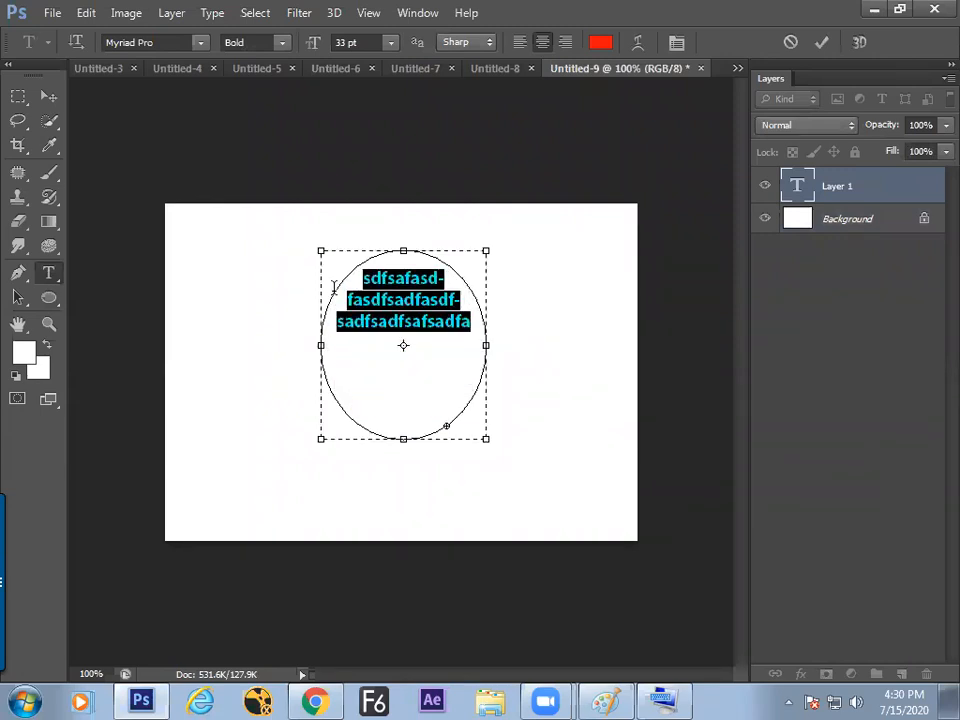
- Replace the ellipse text with placeholder words starting with "dsfasdfasdfasf asdf asdf", commit it and move the block to the right
type("dsfasdfasdfas")
key("Return")
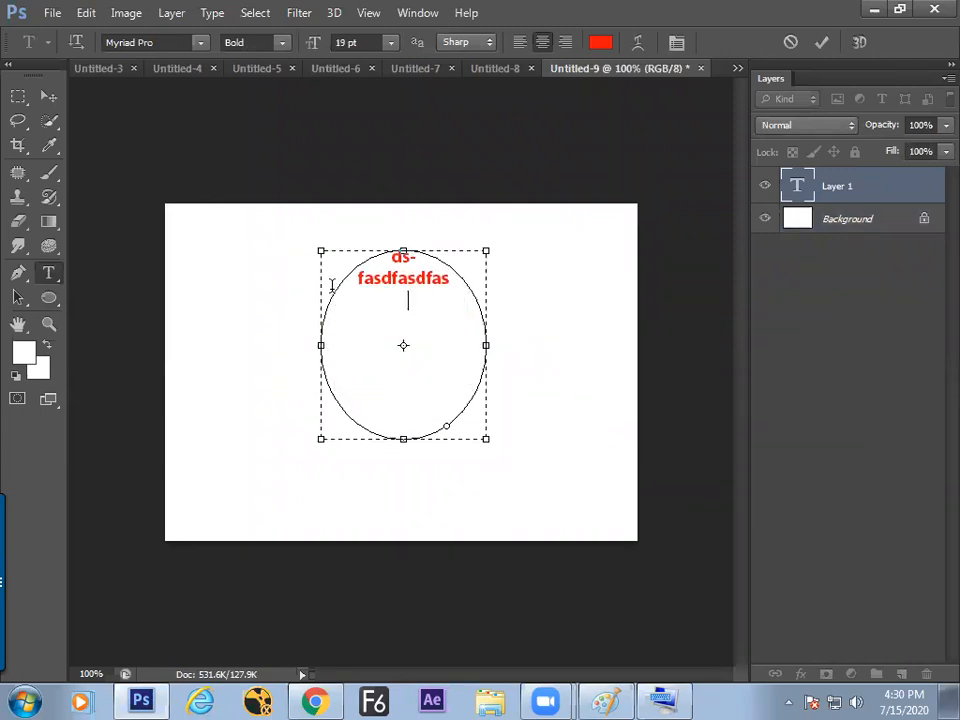
type("f asdf asdf asdf asdf adf adfasd fasd fasdf asdf asdf asdf")
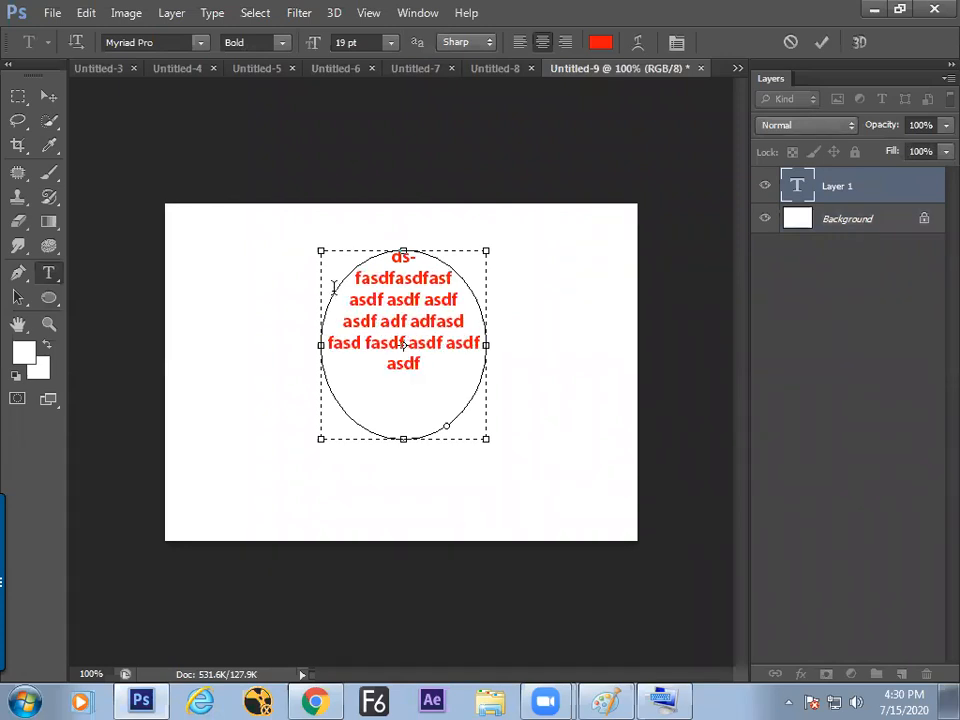
left_click(48, 96)
mouse_move(400, 350)
left_mouse_down()
mouse_move(540, 354)
mouse_move(458, 352)
left_mouse_up()
- Switch to Paint and circle the handwritten "Shape" note beside "Text"
key("alt+Tab")
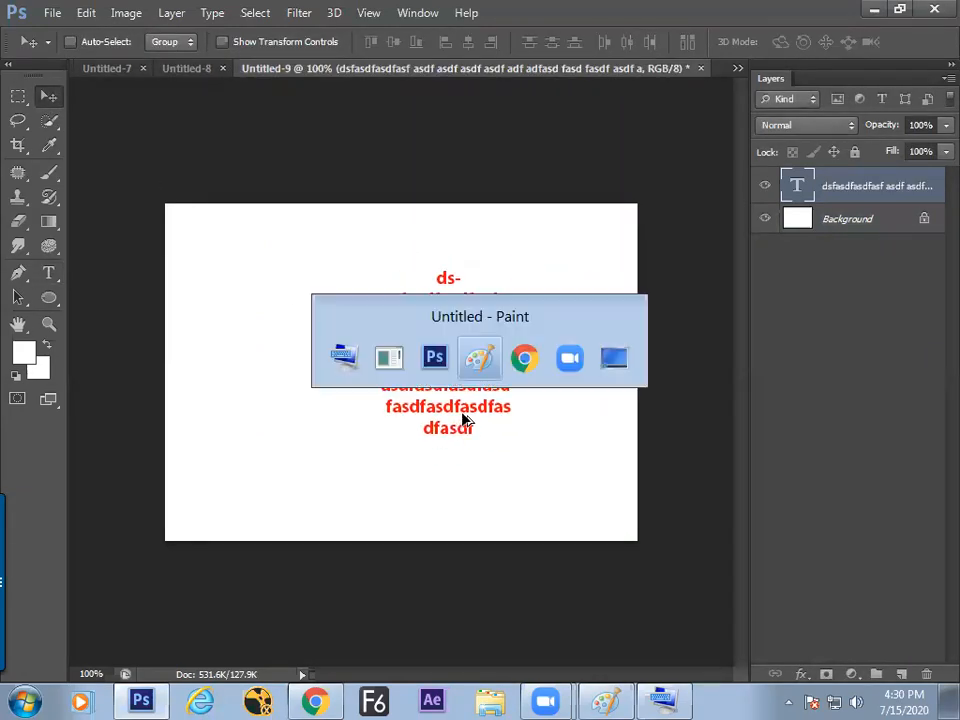
mouse_move(32, 283)
left_mouse_down()
mouse_move(40, 190)
mouse_move(108, 207)
mouse_move(120, 240)
mouse_move(40, 280)
left_mouse_up()
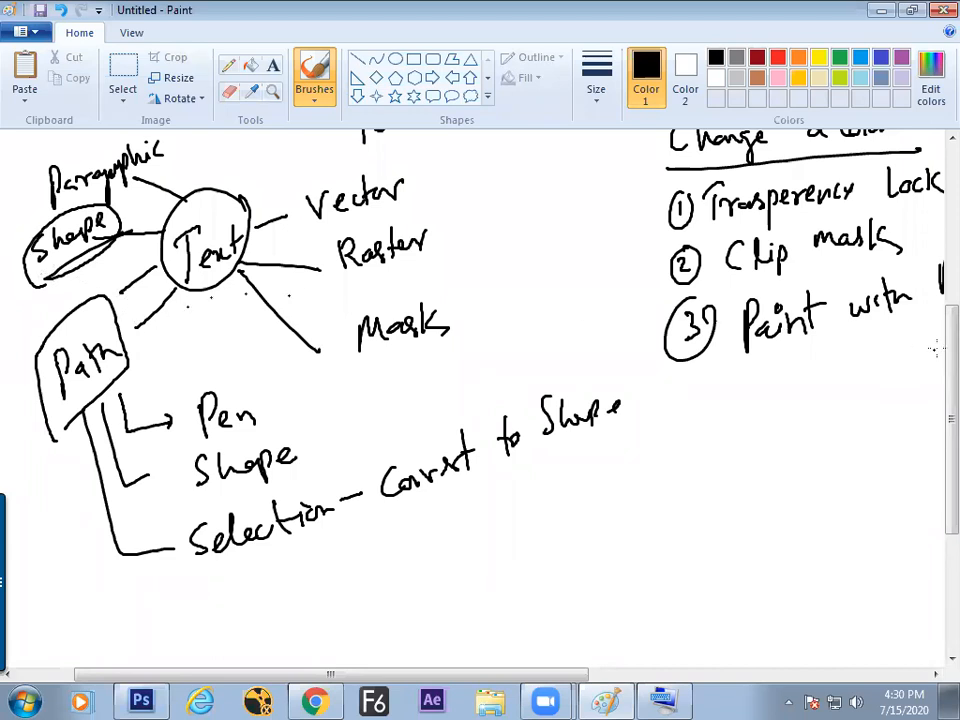
- Below the notes, sketch a boxed T, a T on a wavy line and a circled T, introduced by "Cursor" and an arrow
scroll(934, 390, "down", 5)
mouse_move(450, 386)
left_mouse_down()
mouse_move(479, 366)
mouse_move(487, 427)
mouse_move(446, 431)
mouse_move(434, 370)
left_mouse_up()
mouse_move(520, 376)
left_mouse_down()
mouse_move(533, 404)
mouse_move(563, 382)
mouse_move(535, 410)
mouse_move(521, 403)
mouse_move(552, 378)
left_mouse_up()
key("ctrl+z")
key("ctrl+z")
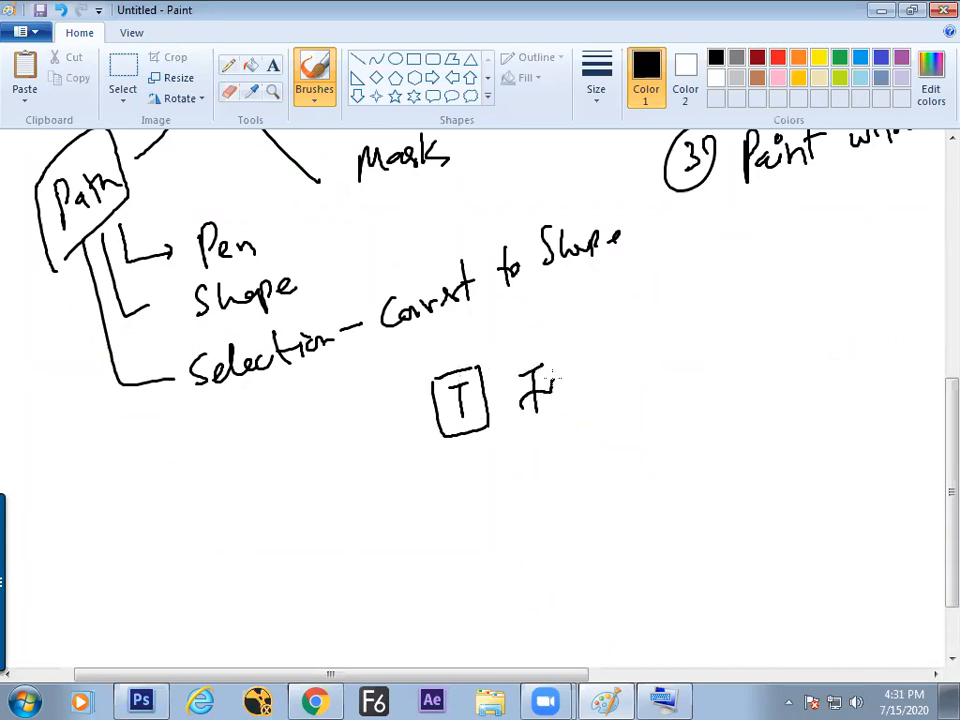
left_click_drag(608, 345, 633, 344)
mouse_move(622, 346)
left_mouse_down()
mouse_move(624, 381)
mouse_move(640, 343)
mouse_move(590, 345)
left_mouse_up()
mouse_move(228, 437)
left_mouse_down()
mouse_move(265, 450)
mouse_move(281, 430)
mouse_move(286, 451)
mouse_move(300, 438)
mouse_move(370, 424)
left_mouse_up()
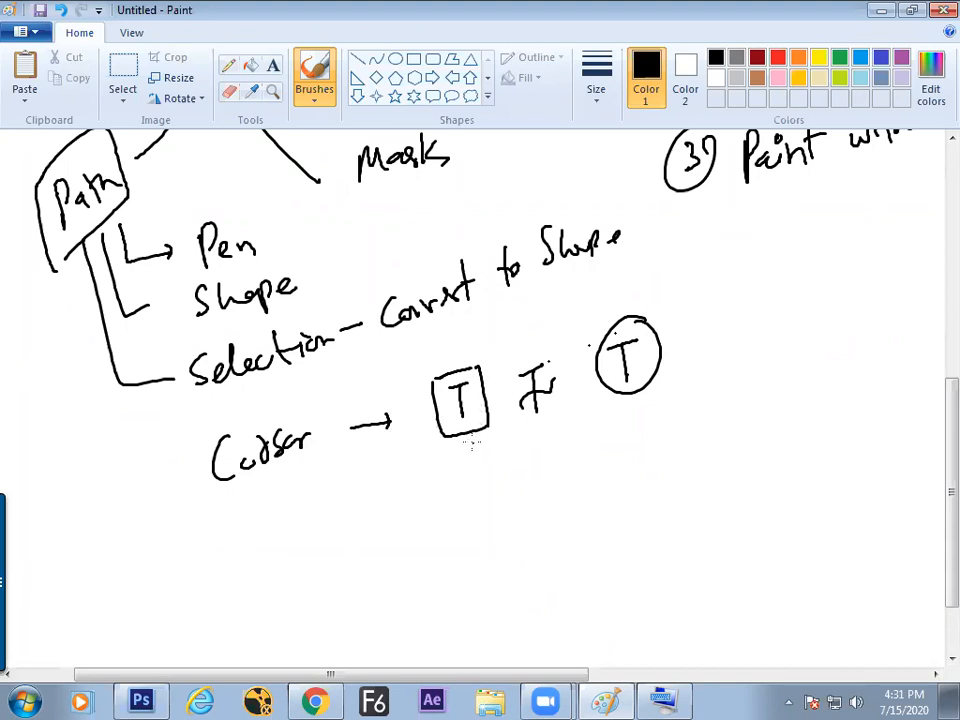
- Label the T on the wavy line "Path" and the circled T "Shape" with short connecting lines
left_click_drag(540, 441, 537, 518)
left_click_drag(537, 490, 560, 508)
left_click_drag(568, 482, 572, 505)
mouse_move(645, 408)
left_mouse_down()
mouse_move(657, 440)
mouse_move(652, 465)
mouse_move(674, 438)
mouse_move(686, 460)
mouse_move(736, 452)
left_mouse_up()
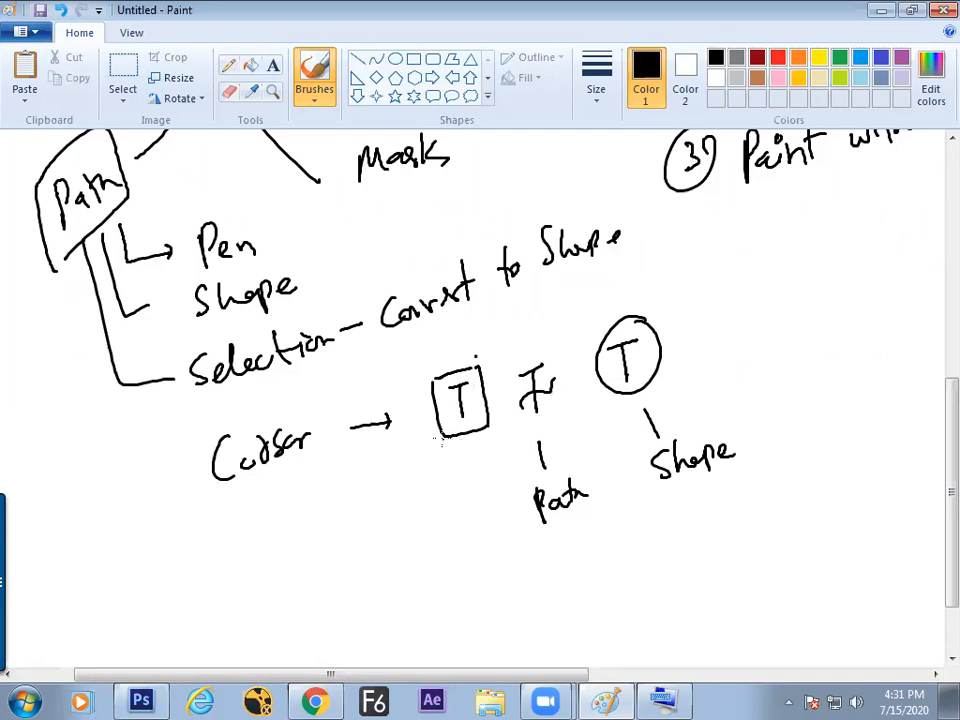
- Draw two branches from the boxed T and label them "Click" and "drag Text Box", underlining "Click" and "drag"
mouse_move(442, 439)
left_mouse_down()
mouse_move(385, 482)
mouse_move(485, 502)
left_mouse_up()
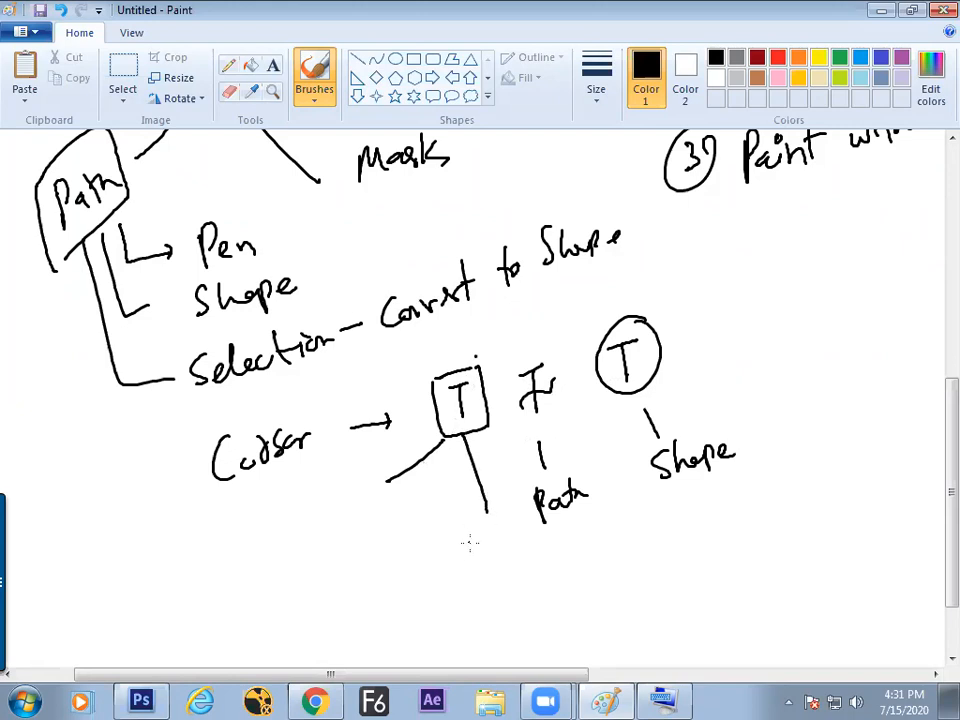
mouse_move(466, 545)
left_mouse_down()
mouse_move(484, 548)
mouse_move(500, 535)
mouse_move(484, 575)
mouse_move(497, 568)
mouse_move(520, 590)
left_mouse_up()
left_click_drag(519, 566, 506, 592)
left_click_drag(332, 499, 330, 526)
mouse_move(341, 497)
left_mouse_down()
mouse_move(350, 524)
mouse_move(386, 520)
left_mouse_up()
mouse_move(310, 553)
left_mouse_down()
mouse_move(395, 520)
mouse_move(413, 544)
mouse_move(445, 548)
mouse_move(448, 571)
mouse_move(425, 576)
mouse_move(439, 566)
mouse_move(425, 536)
left_mouse_up()
key("ctrl+z")
key("ctrl+z")
key("ctrl+z")
left_click_drag(433, 533, 420, 567)
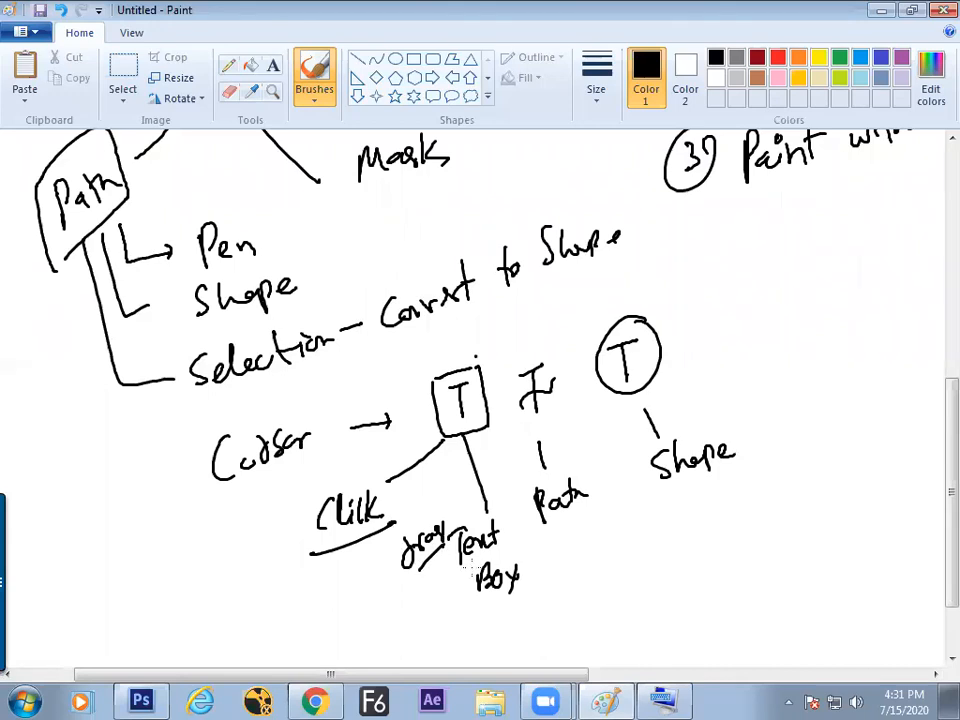
- Write the numbers 1 to 4 below the cursor sketches and label them "N", "Paragraph", "Path" and "Shape"
left_click_drag(950, 407, 950, 460)
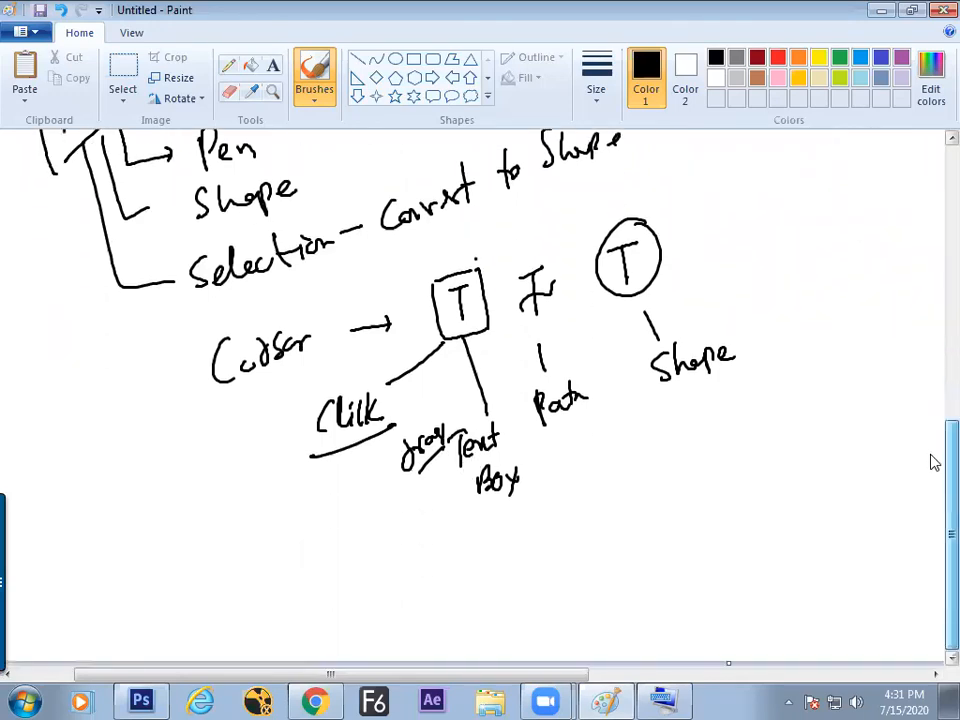
left_click_drag(337, 553, 340, 595)
left_click_drag(476, 548, 512, 558)
mouse_move(609, 517)
left_mouse_down()
mouse_move(628, 527)
mouse_move(619, 540)
left_mouse_up()
mouse_move(722, 478)
left_mouse_down()
mouse_move(742, 490)
mouse_move(741, 508)
left_mouse_up()
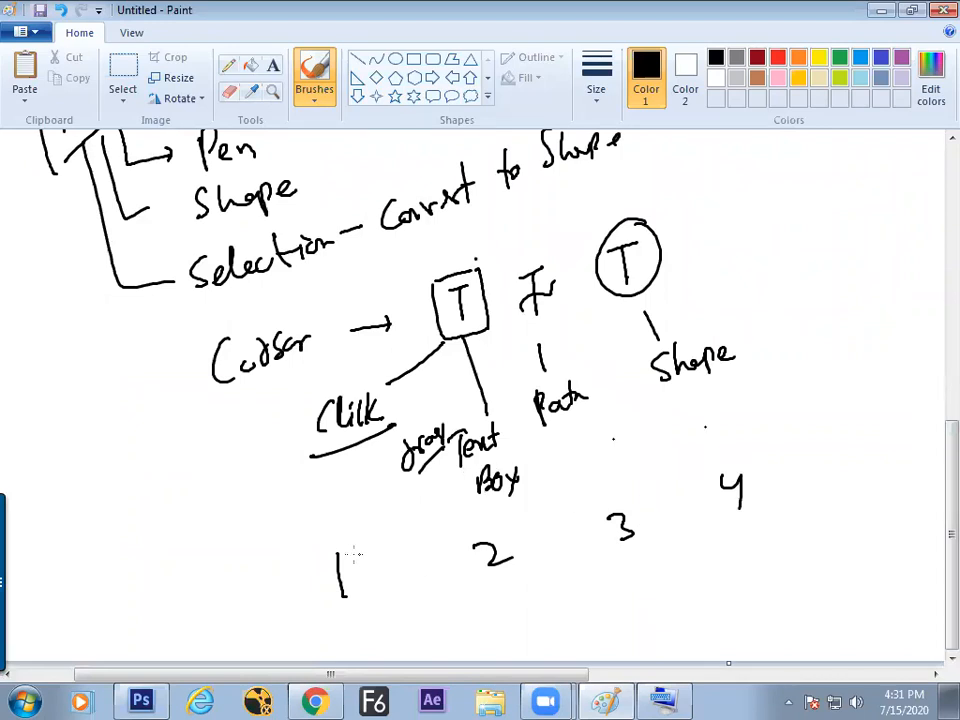
mouse_move(476, 591)
left_mouse_down()
mouse_move(514, 584)
mouse_move(534, 604)
mouse_move(548, 590)
mouse_move(575, 592)
mouse_move(655, 562)
left_mouse_up()
mouse_move(766, 527)
left_mouse_down()
mouse_move(752, 548)
mouse_move(806, 540)
mouse_move(828, 518)
left_mouse_up()
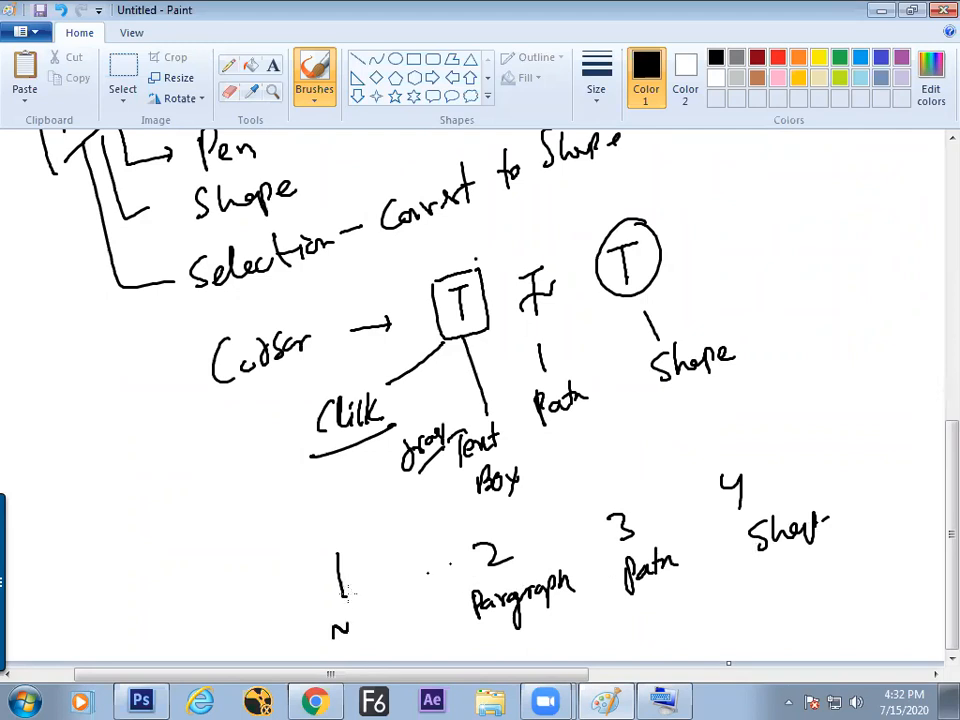
- Return to Photoshop, move the ellipse-shaped text block slightly further right and activate the Type tool
key("alt+Tab")
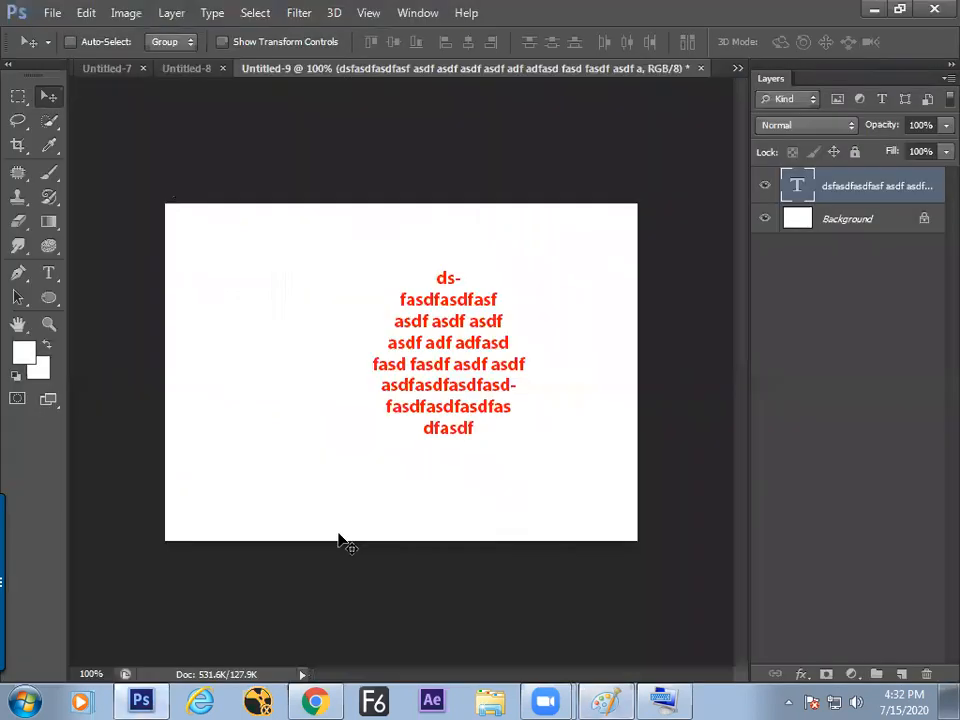
left_click_drag(418, 339, 452, 342)
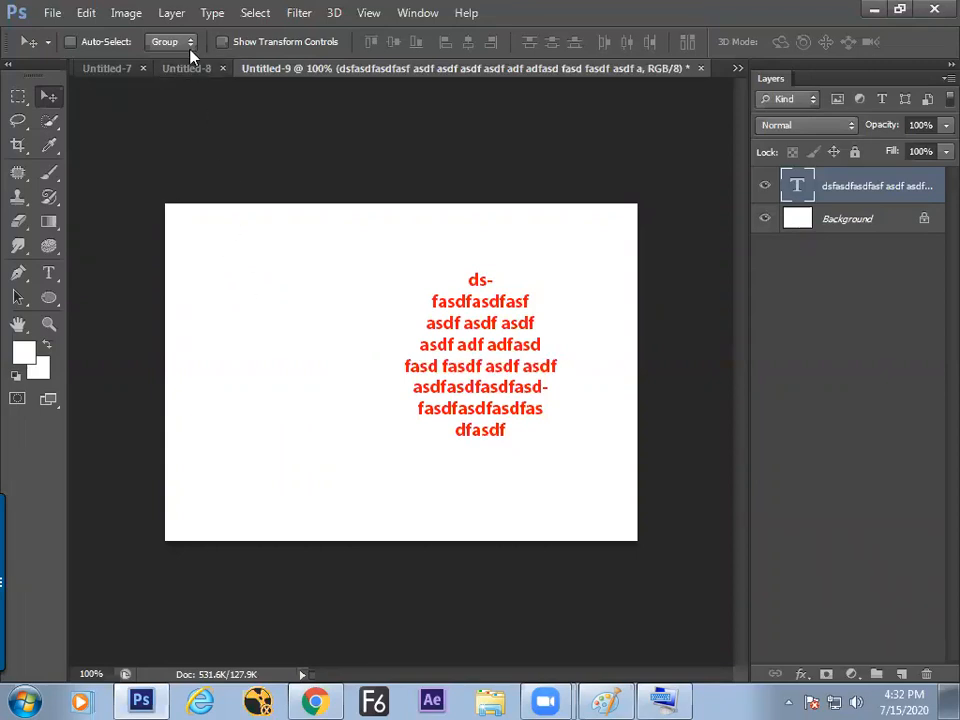
left_click(50, 275)
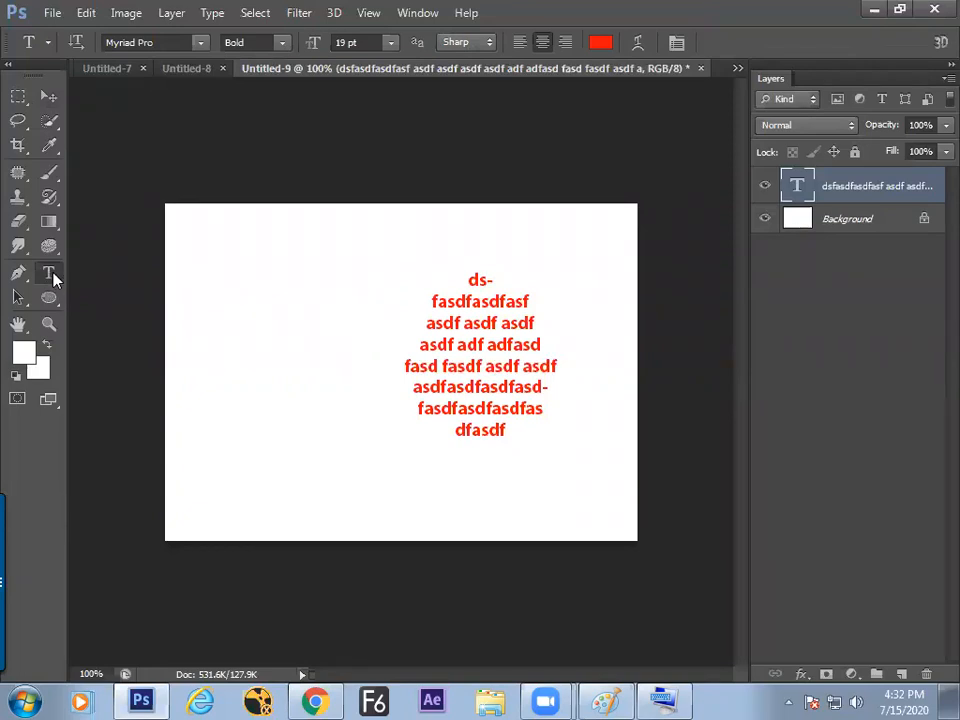
- Switch to Paint and circle the "3d" branch above the Text diagram
key("alt+Tab")
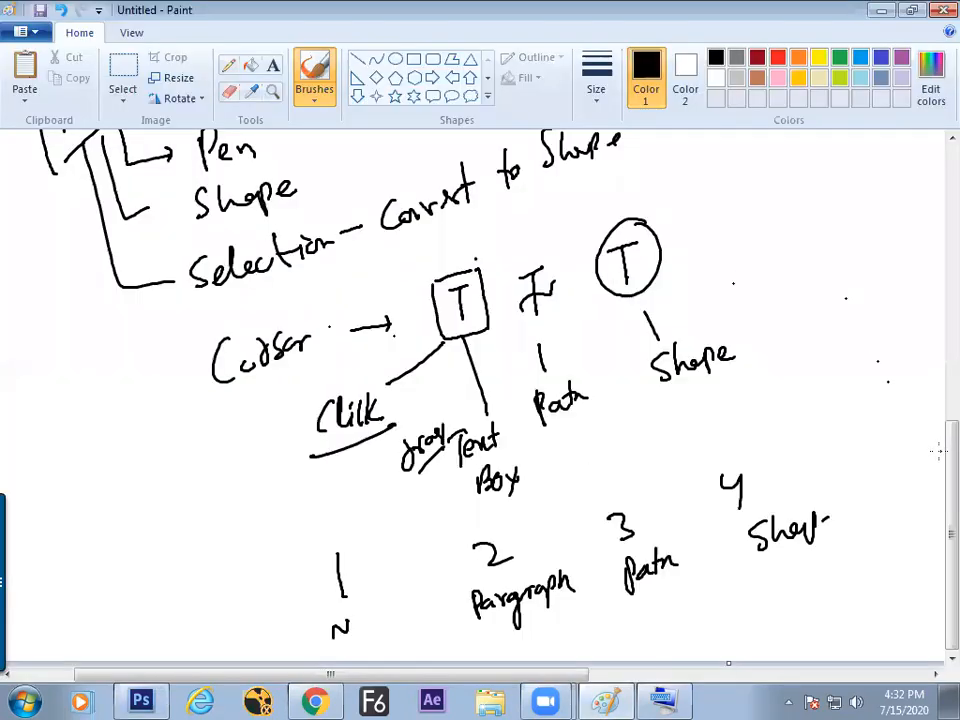
scroll(940, 452, "up", 5)
mouse_move(240, 356)
left_mouse_down()
mouse_move(258, 300)
mouse_move(283, 300)
mouse_move(236, 312)
mouse_move(300, 290)
left_mouse_up()
- Return to Photoshop and create a new document from the Default Photoshop Size preset
key("alt+Tab")
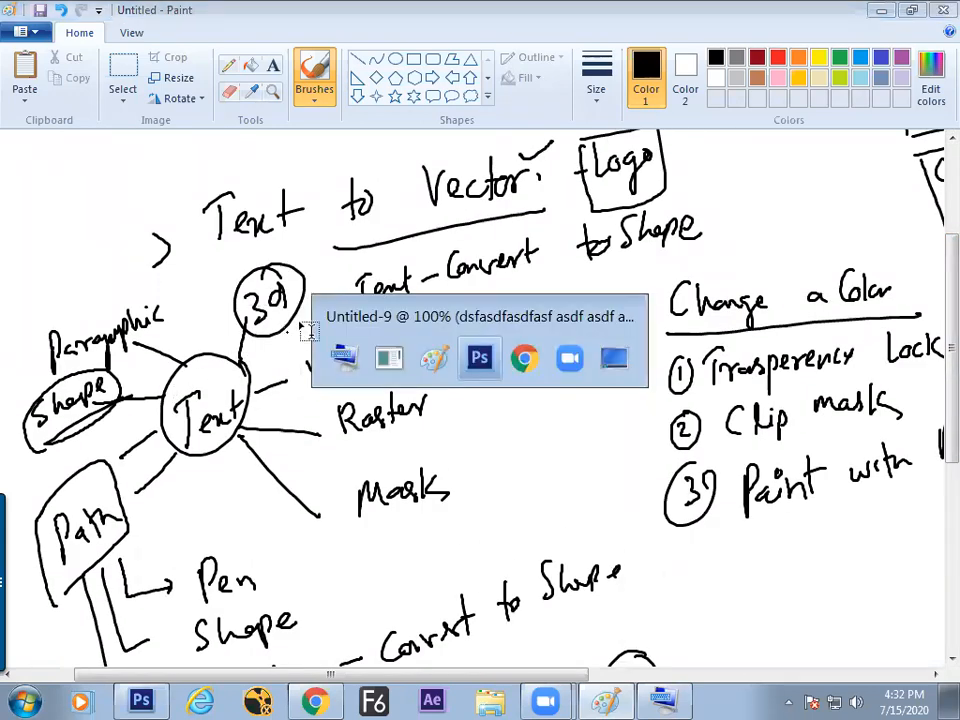
key("ctrl+n")
left_click(330, 233)
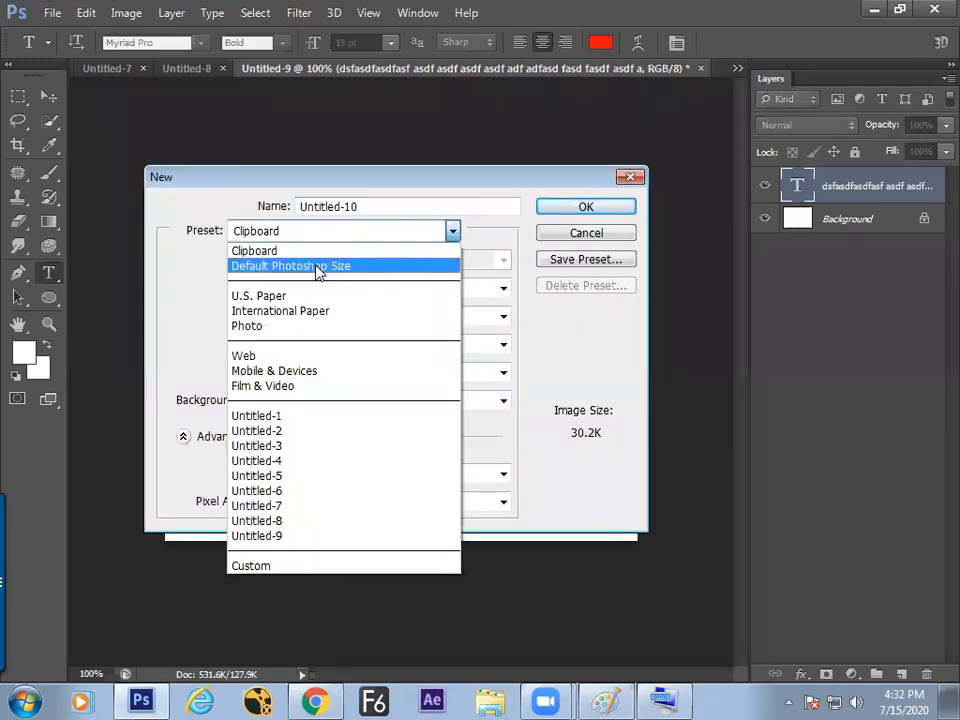
left_click(318, 266)
key("Return")
- Add the text "animation" in the upper left part of the canvas and commit it
left_click(305, 313)
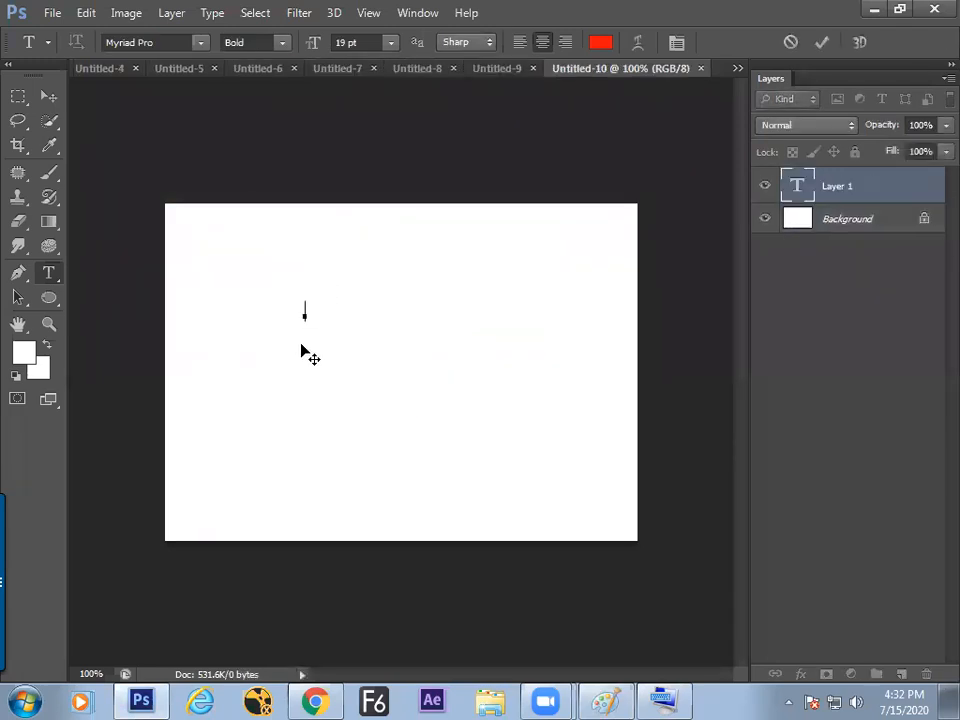
type("anima")
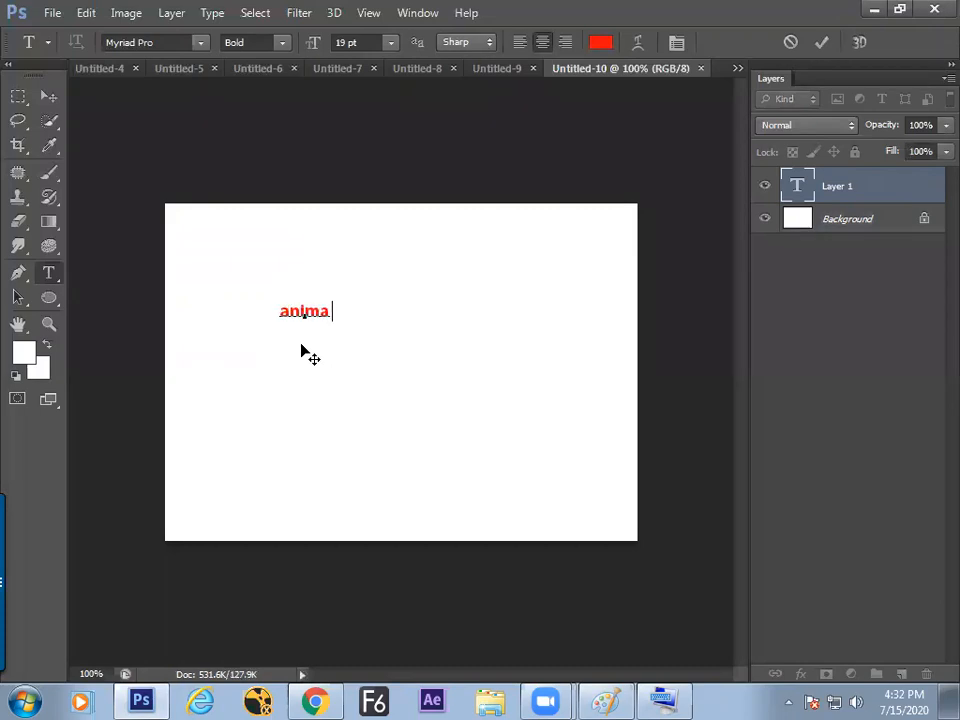
type("tion")
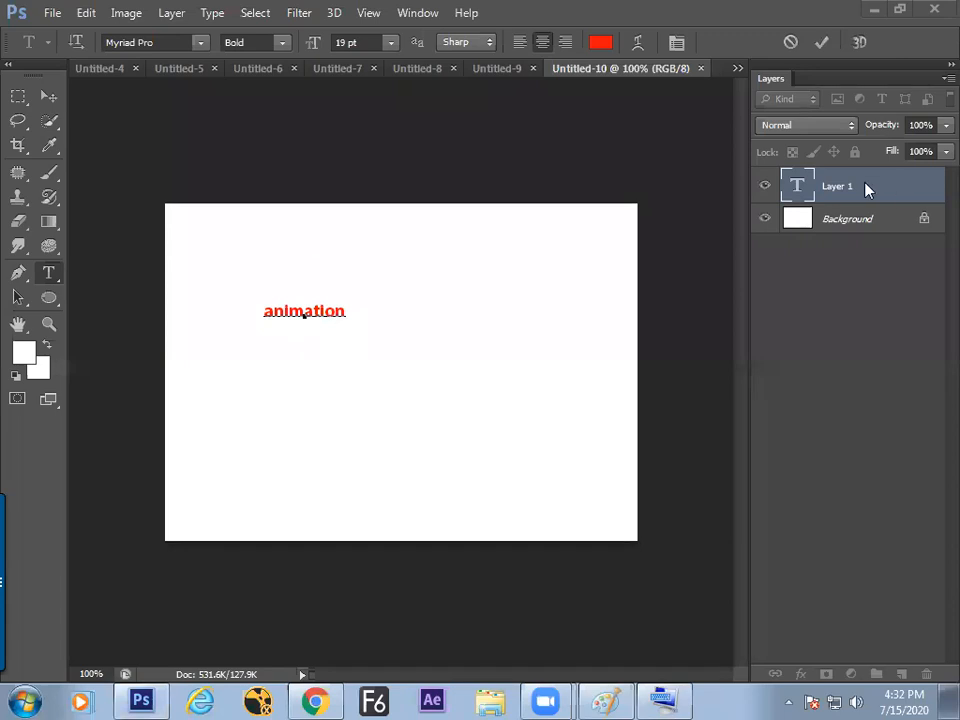
left_click_drag(808, 186, 788, 197)
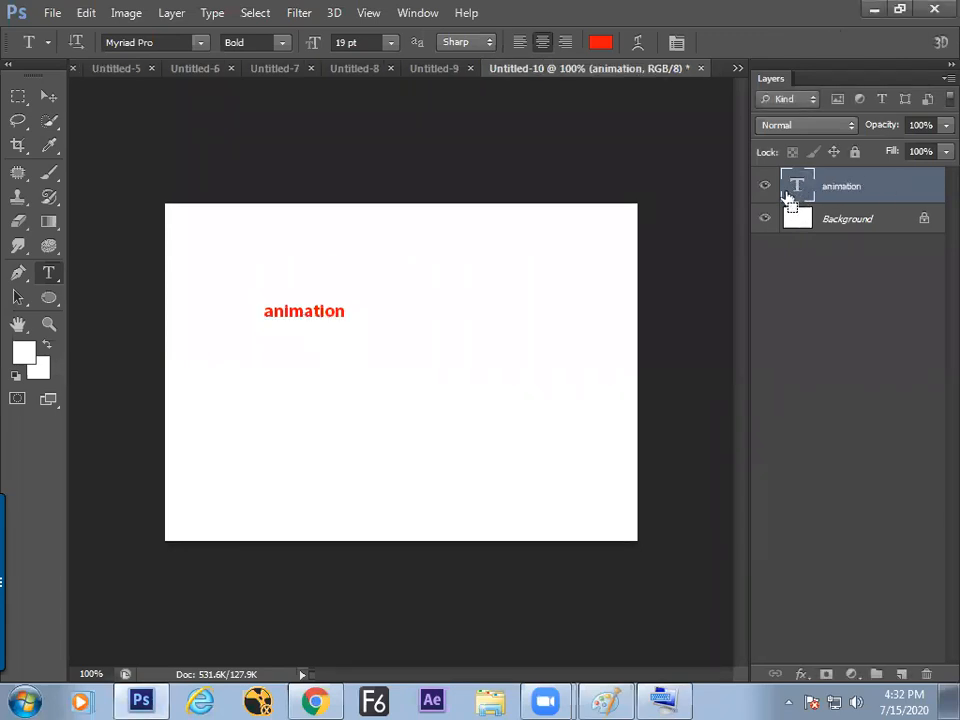
- Enlarge the "animation" text to more than twice its size and move it towards the canvas centre
double_click(788, 197)
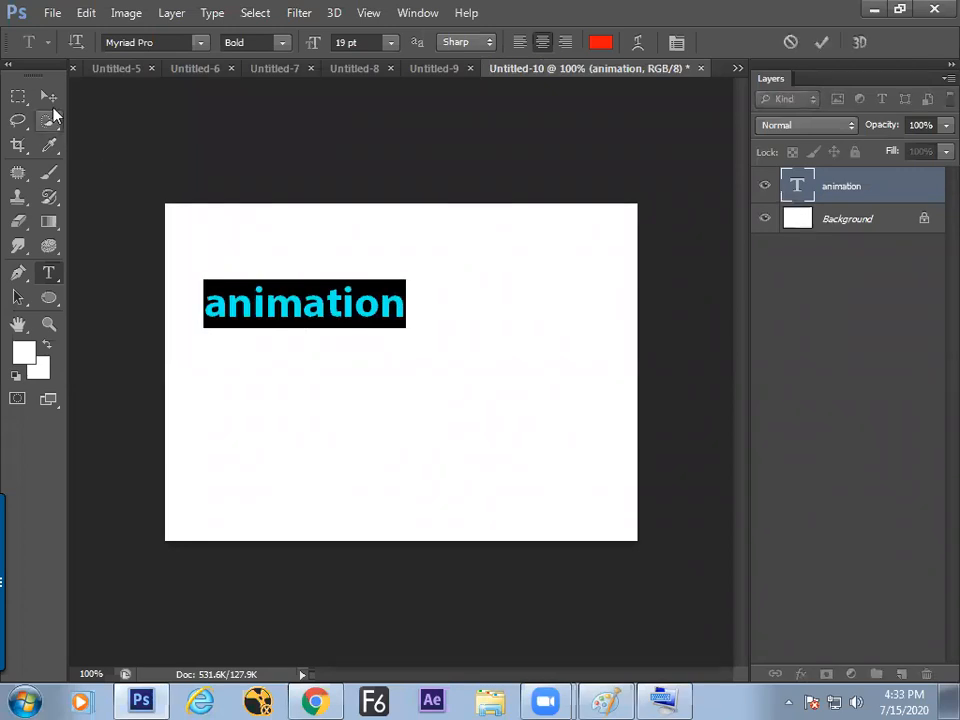
left_click(48, 96)
left_click_drag(279, 296, 406, 330)
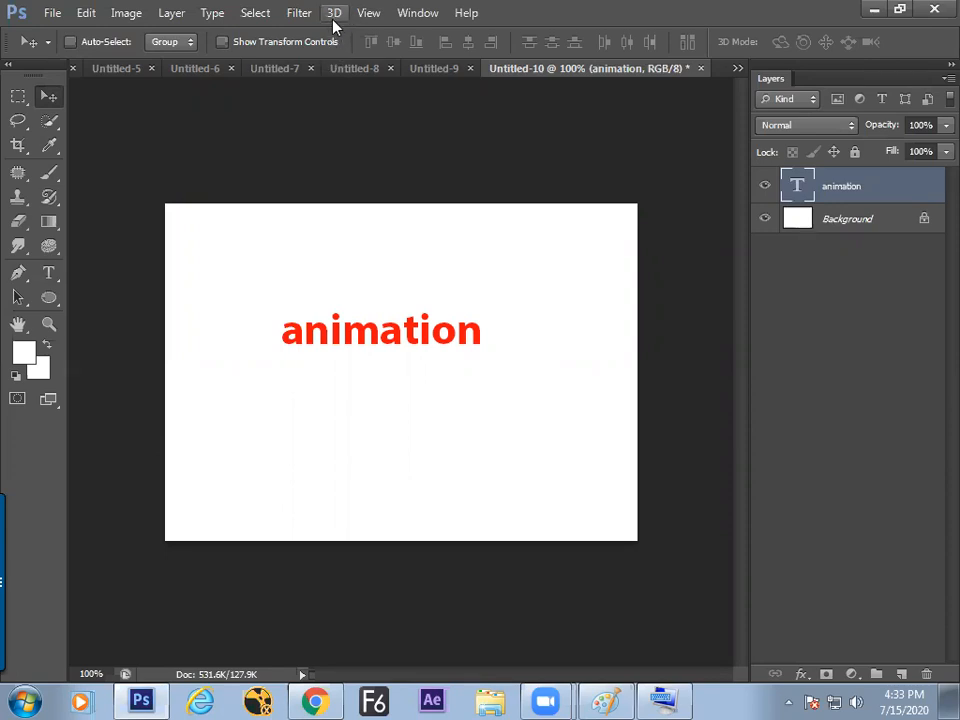
- Nudge the "animation" text slightly to the left, then extrude it to 3D, accepting the switch to the 3D workspace
left_click(334, 14)
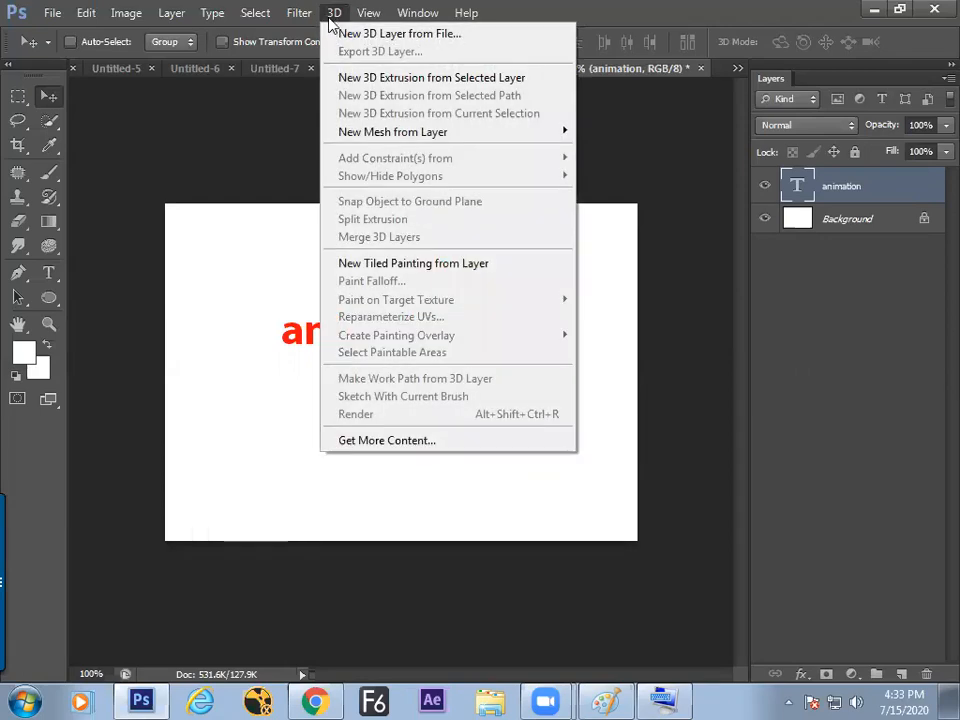
left_click(295, 345)
left_click_drag(292, 345, 280, 342)
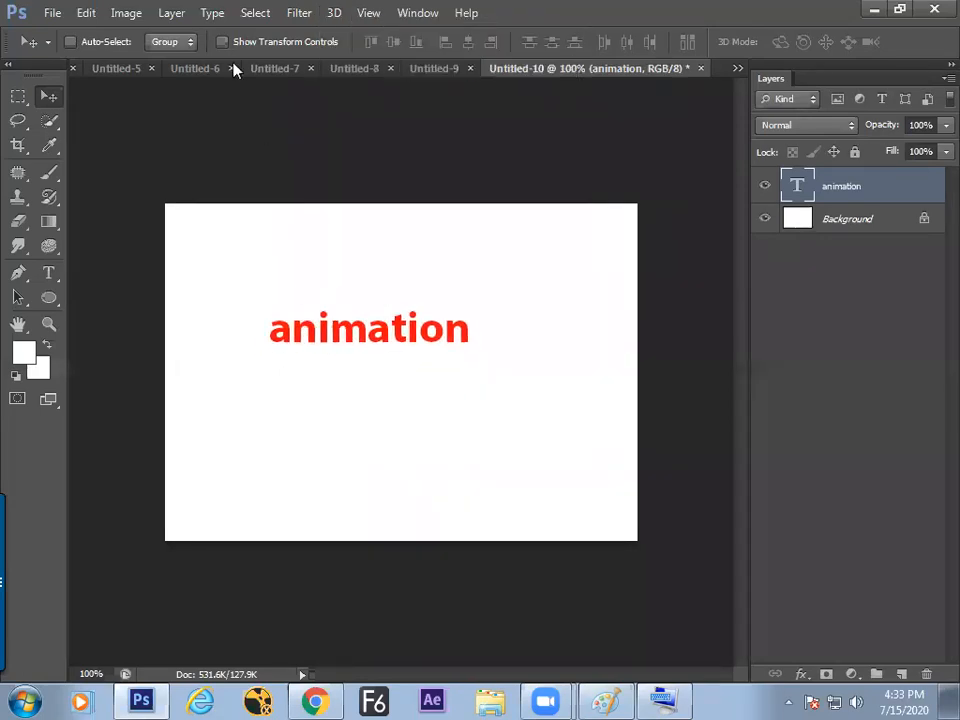
left_click(213, 13)
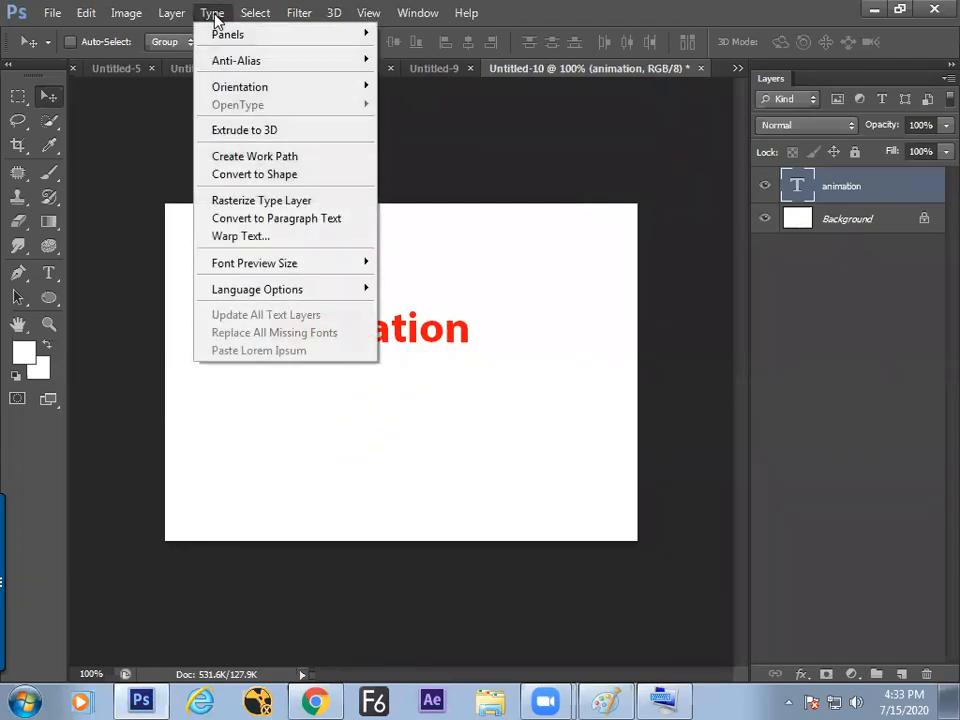
left_click(231, 132)
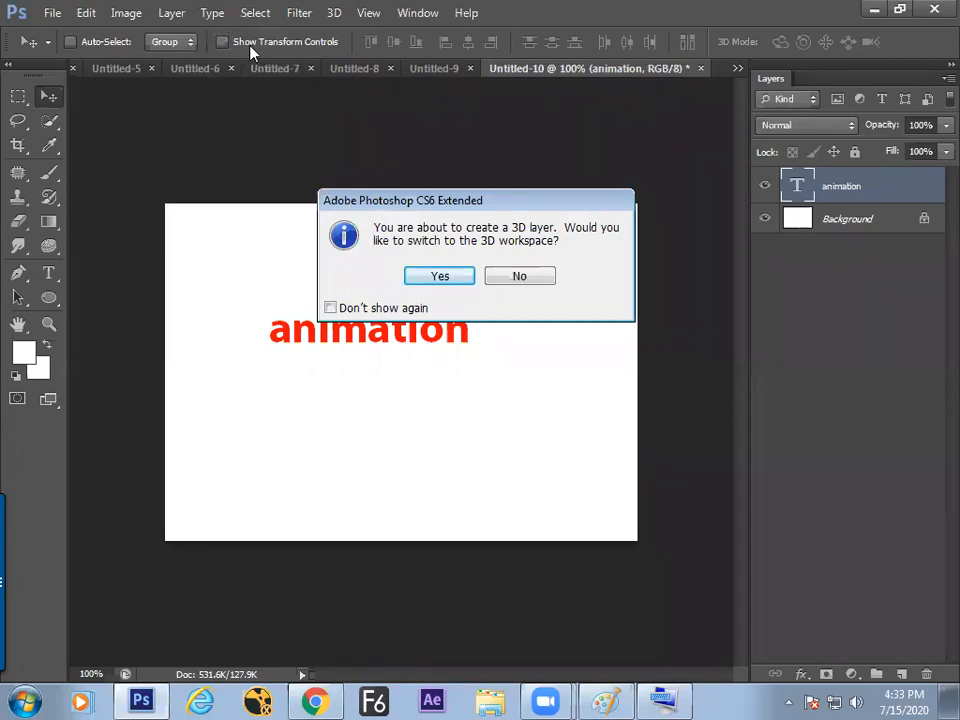
left_click(439, 277)
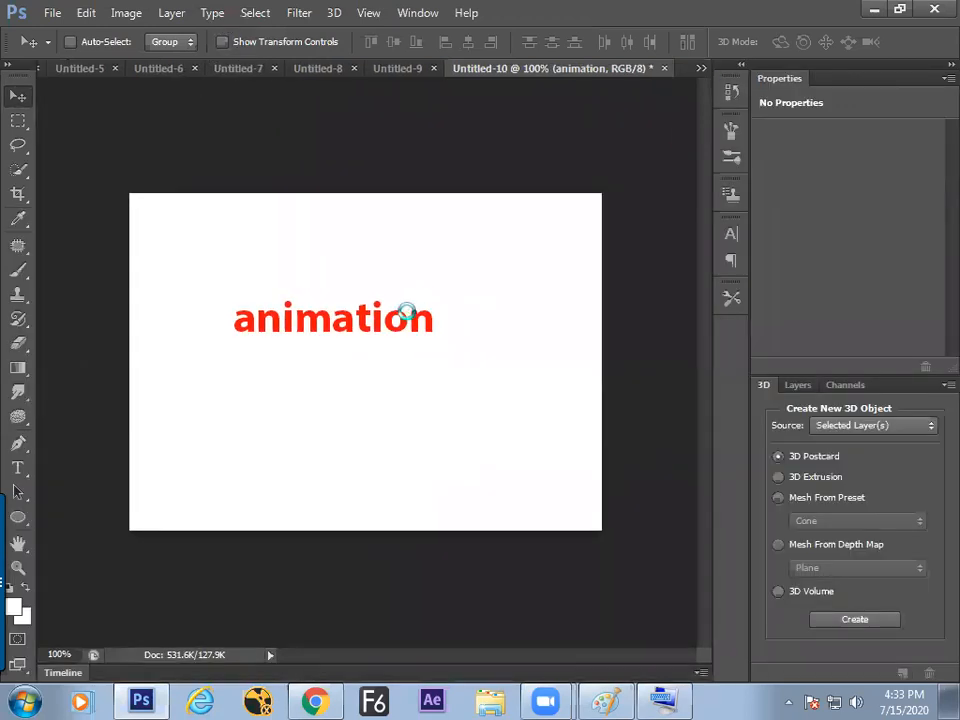
- Rotate the 3D view to show the text obliquely from above and set its extrusion depth to 27
left_click_drag(357, 349, 326, 349)
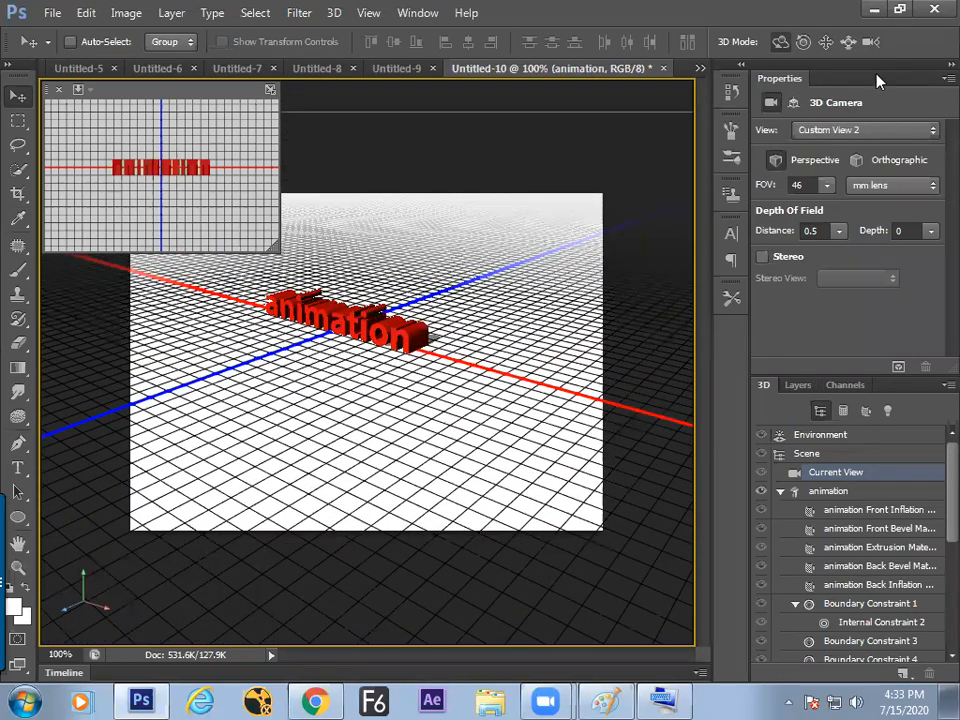
left_click_drag(300, 360, 364, 274)
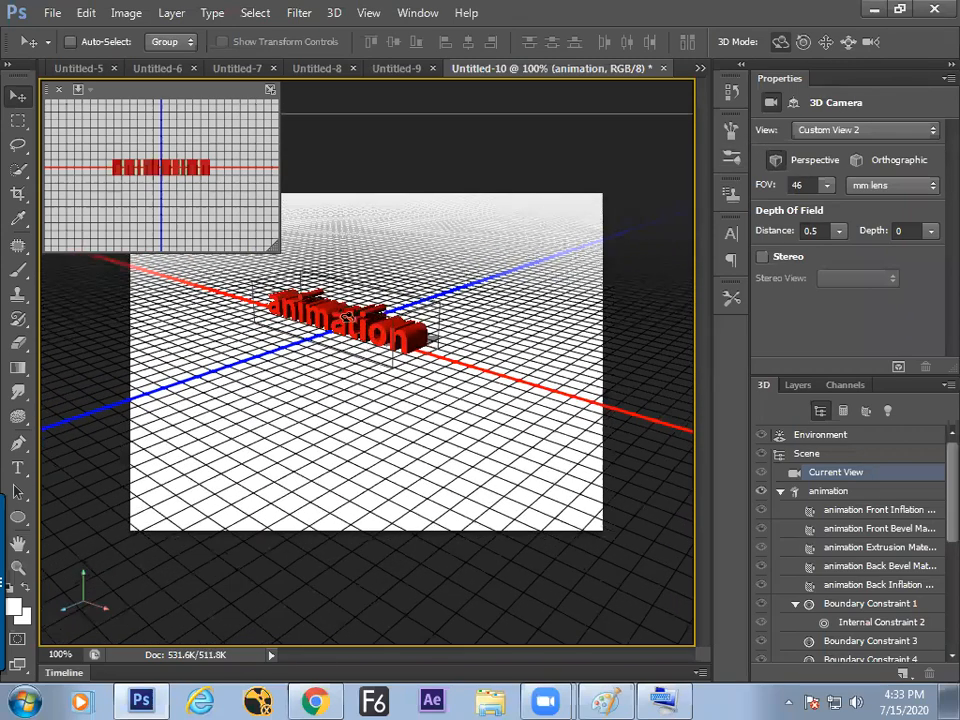
right_click(370, 317)
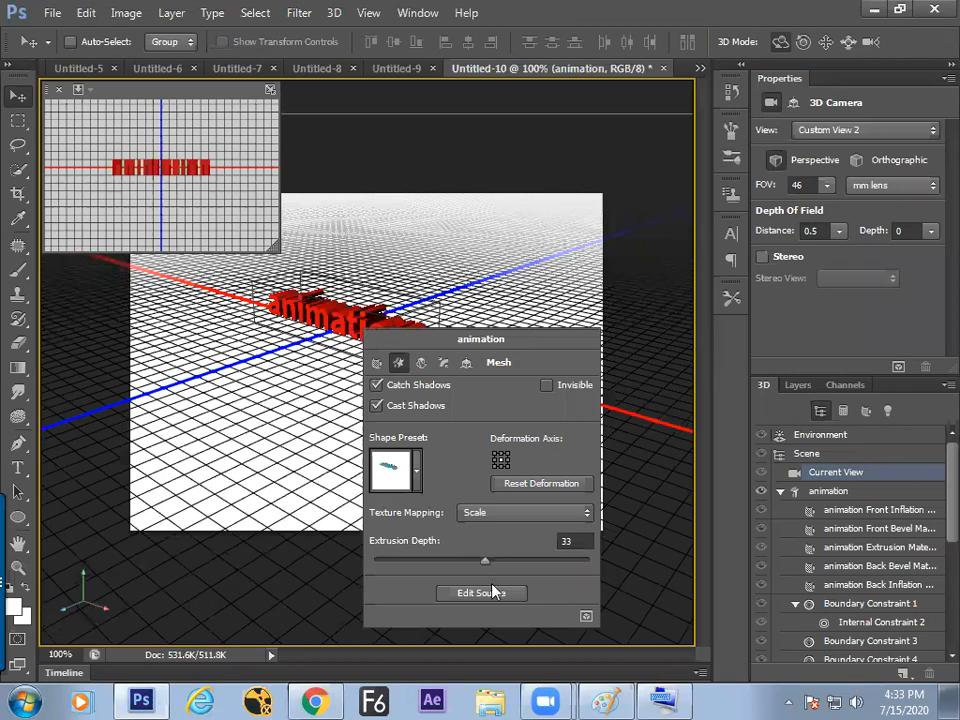
mouse_move(487, 565)
left_mouse_down()
mouse_move(524, 548)
mouse_move(485, 561)
left_mouse_up()
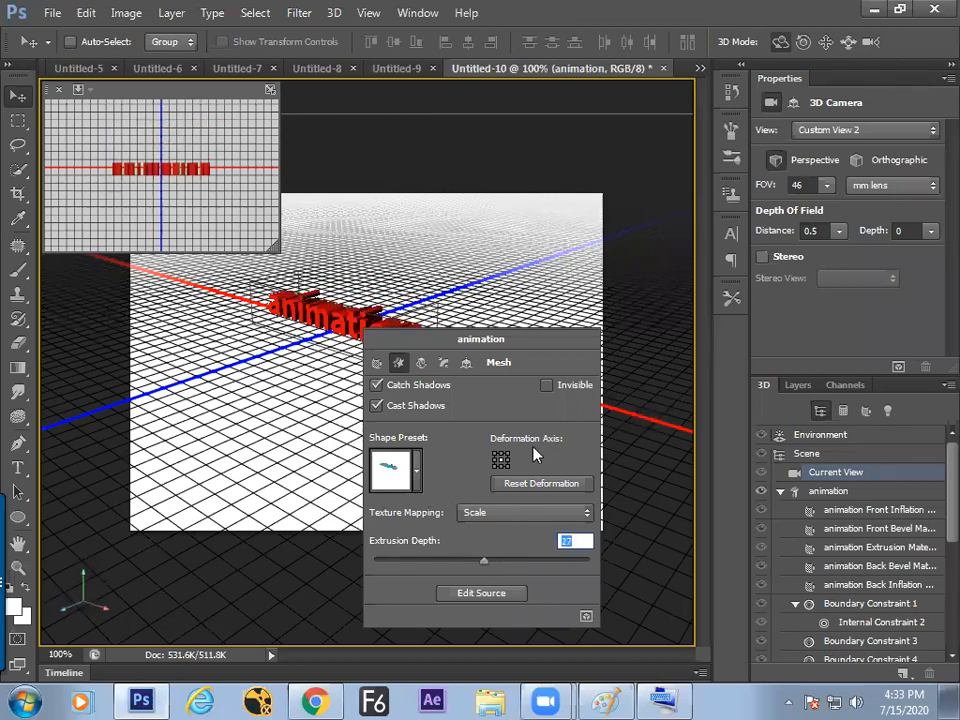
left_click(326, 369)
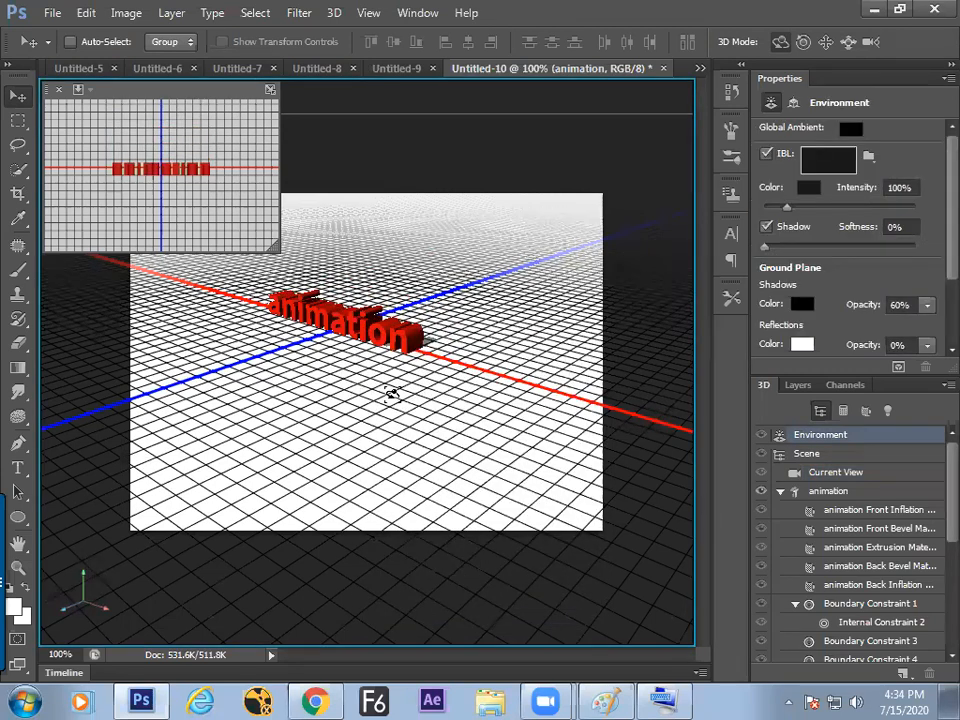
- Rasterize the 3D "animation" layer and move the flattened text lower on the canvas
left_click(798, 385)
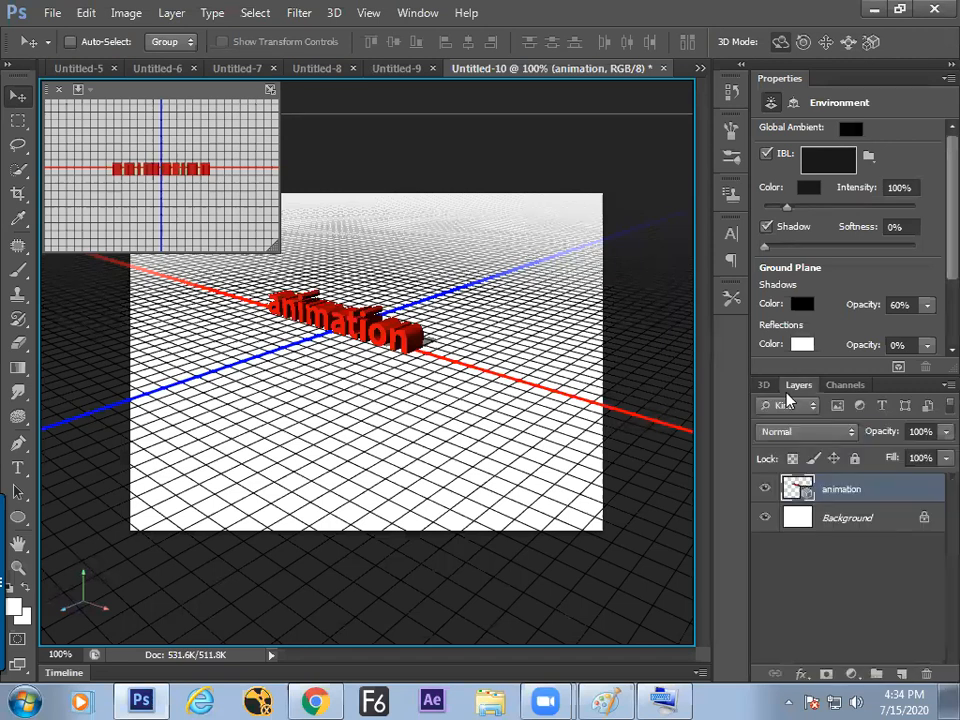
right_click(793, 492)
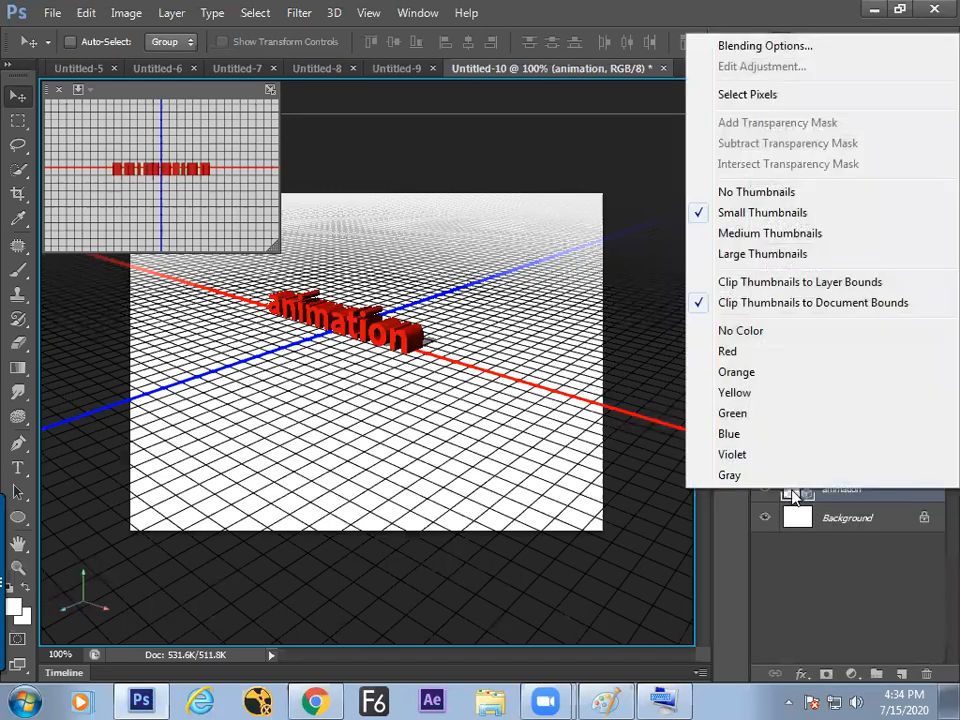
right_click(838, 496)
right_click(841, 498)
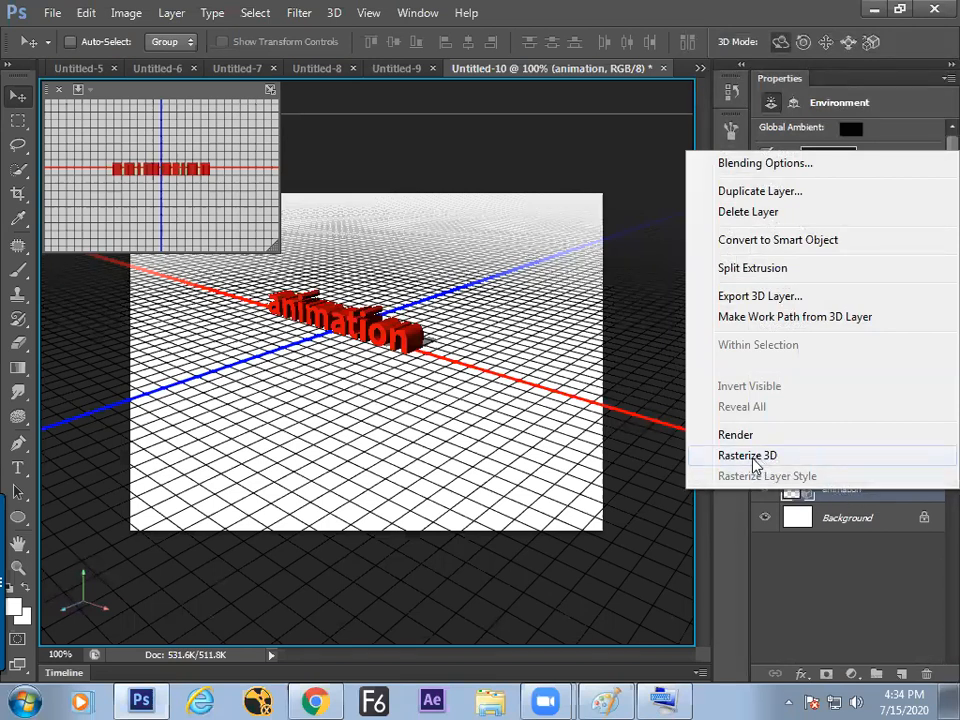
left_click(212, 22)
left_click(216, 18)
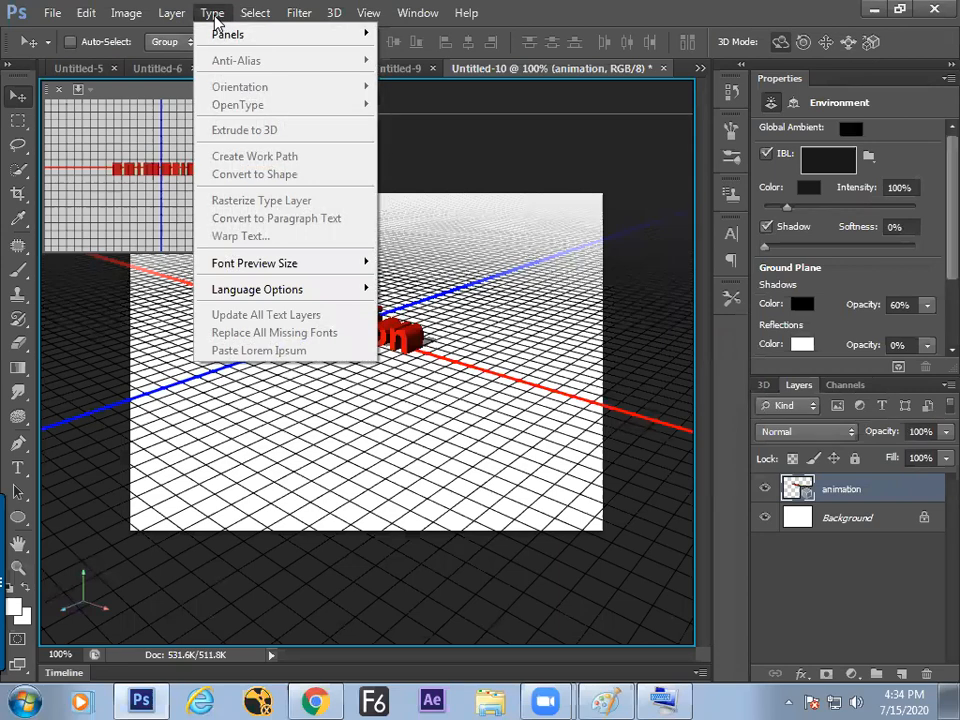
mouse_move(337, 14)
left_click(848, 494)
right_click(843, 494)
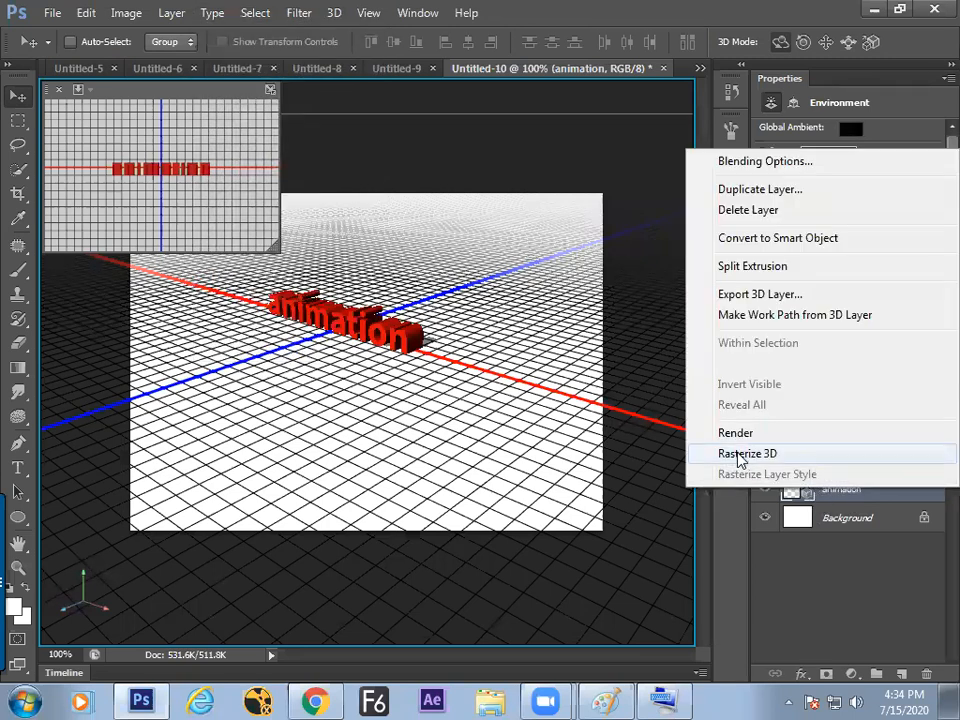
left_click(741, 454)
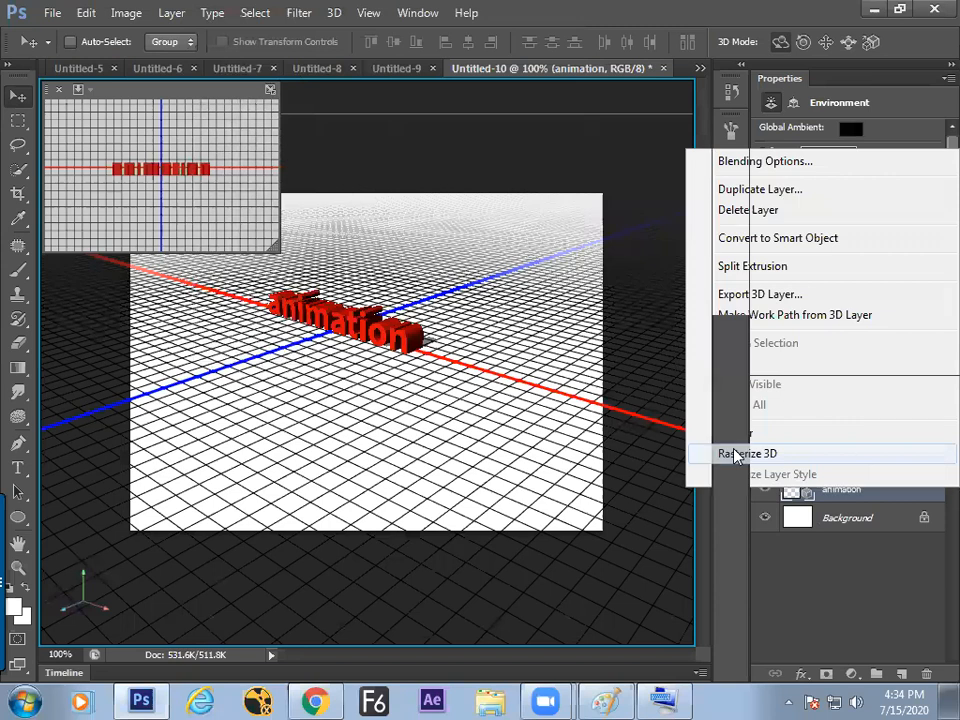
mouse_move(420, 314)
left_mouse_down()
mouse_move(421, 390)
mouse_move(443, 393)
left_mouse_up()
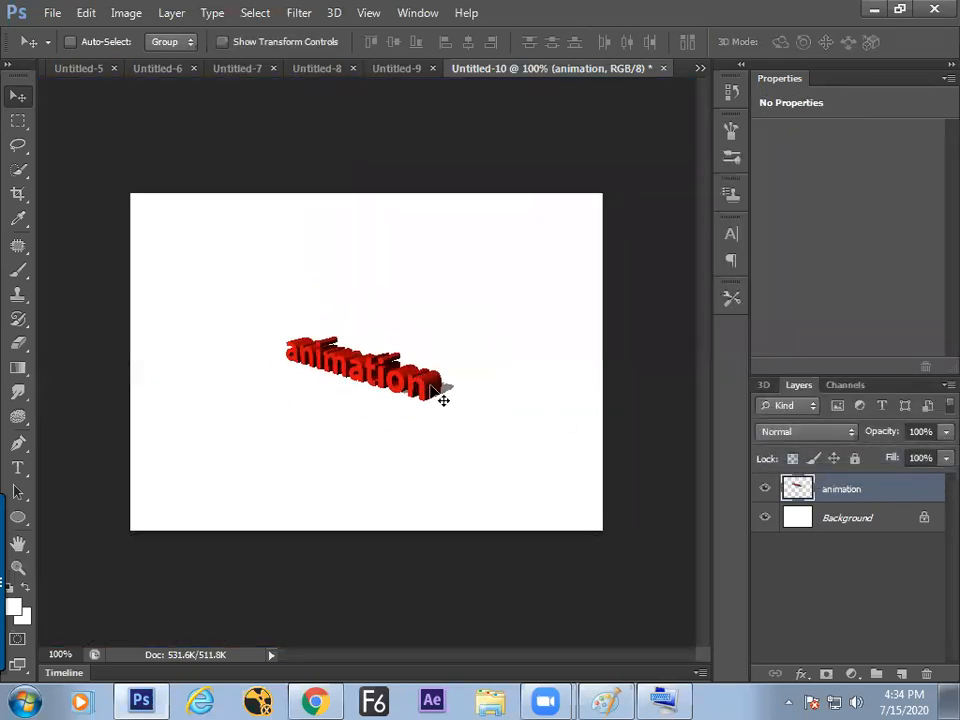
- Tick off the circled "3d" note in Paint, then return to Photoshop and nudge the rasterized text up and left
key("alt+Tab")
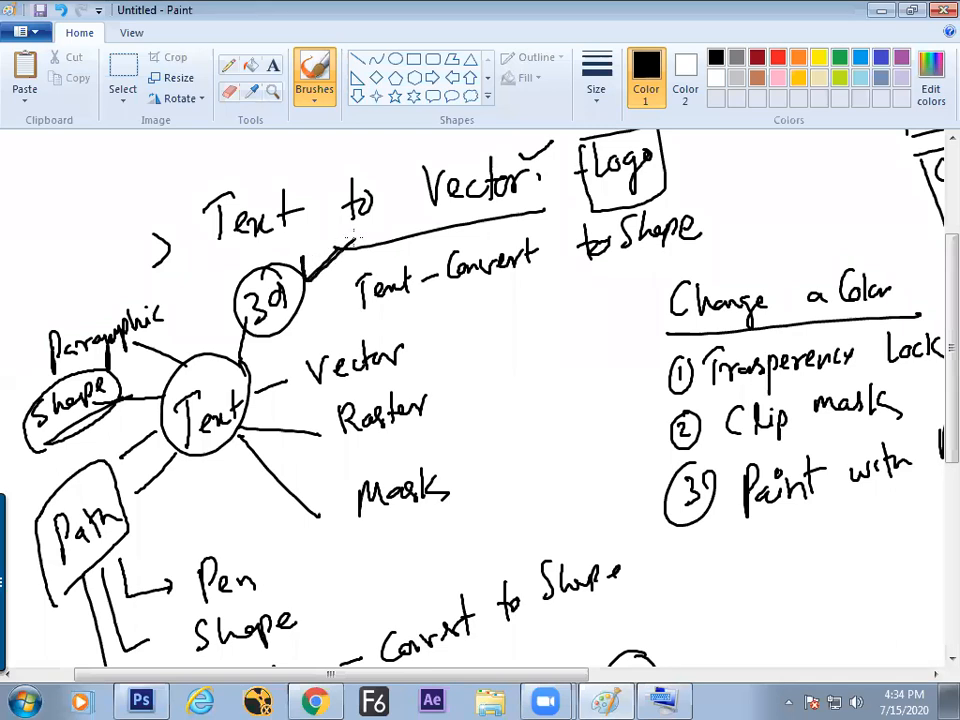
key("alt+Tab")
left_click_drag(412, 378, 398, 358)
- Create another blank document using the Default Photoshop Size preset
key("ctrl+n")
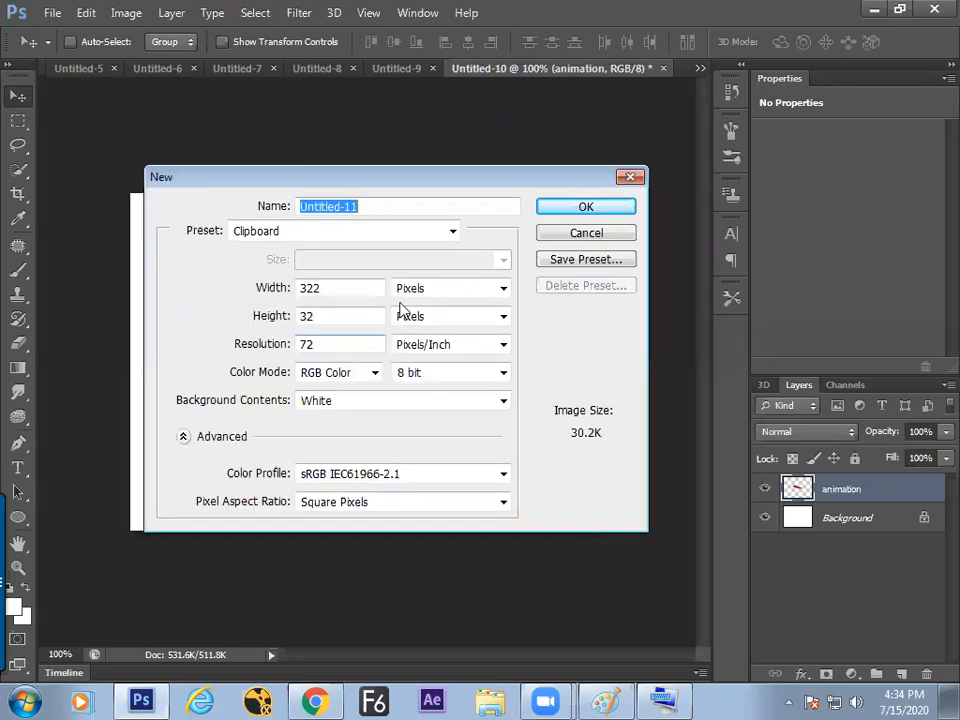
left_click(379, 233)
left_click(355, 267)
key("Return")
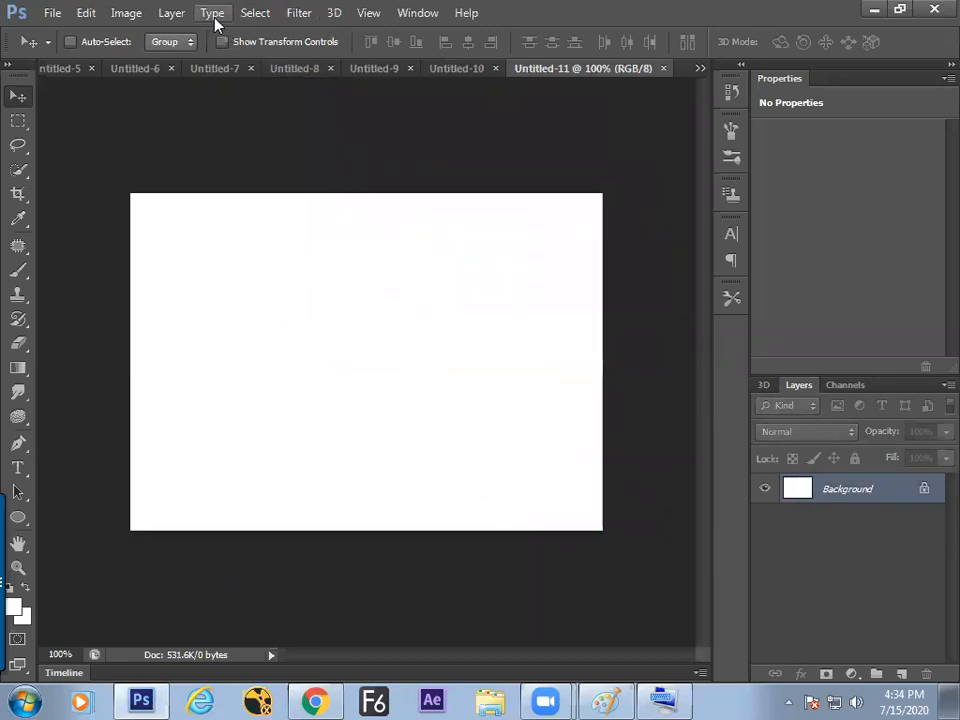
- Add a new layer and draw an irregular freehand Lasso selection near the middle of the canvas
left_click(901, 674)
left_click(17, 146)
mouse_move(293, 349)
left_mouse_down()
mouse_move(396, 397)
mouse_move(295, 378)
mouse_move(284, 406)
left_mouse_up()
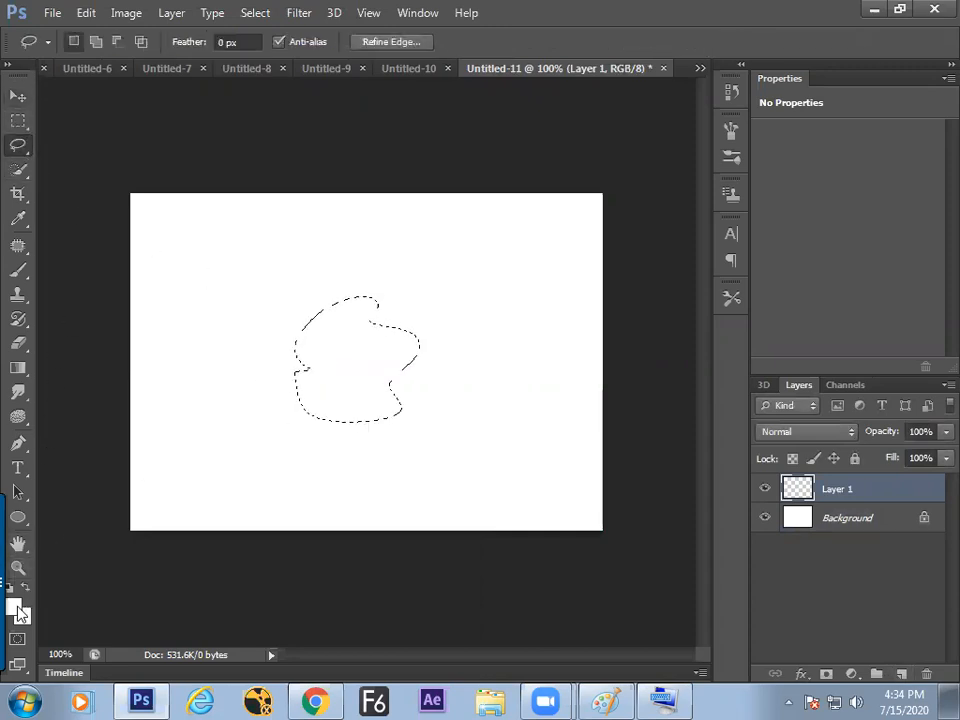
- Fill the selection with a red foreground colour, deselect it and move the shape slightly upward
key("d")
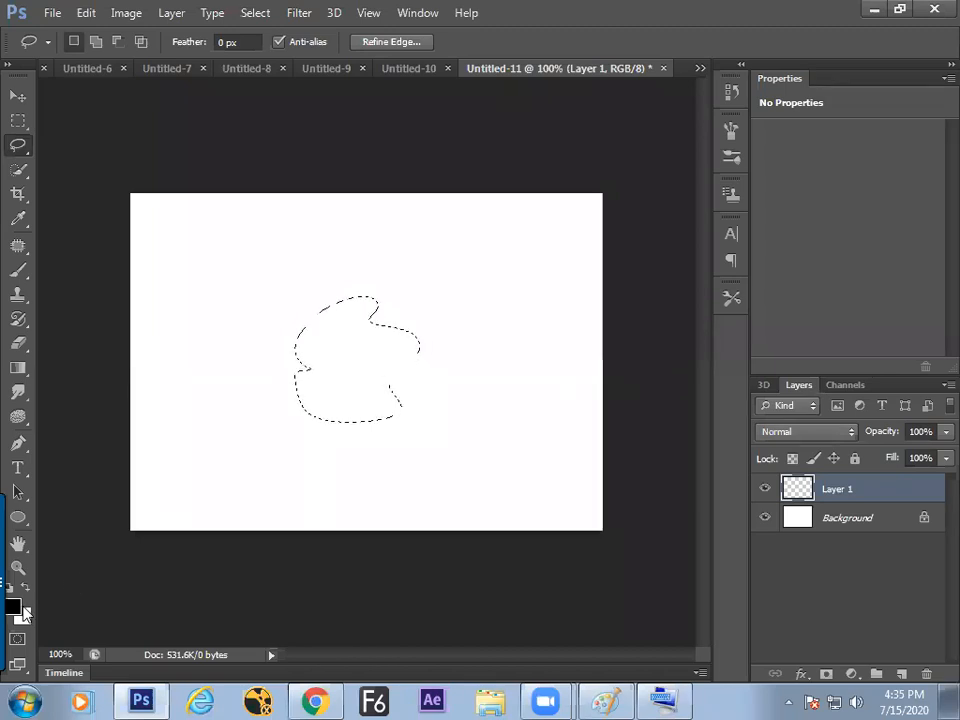
left_click(12, 606)
left_click(334, 306)
key("Escape")
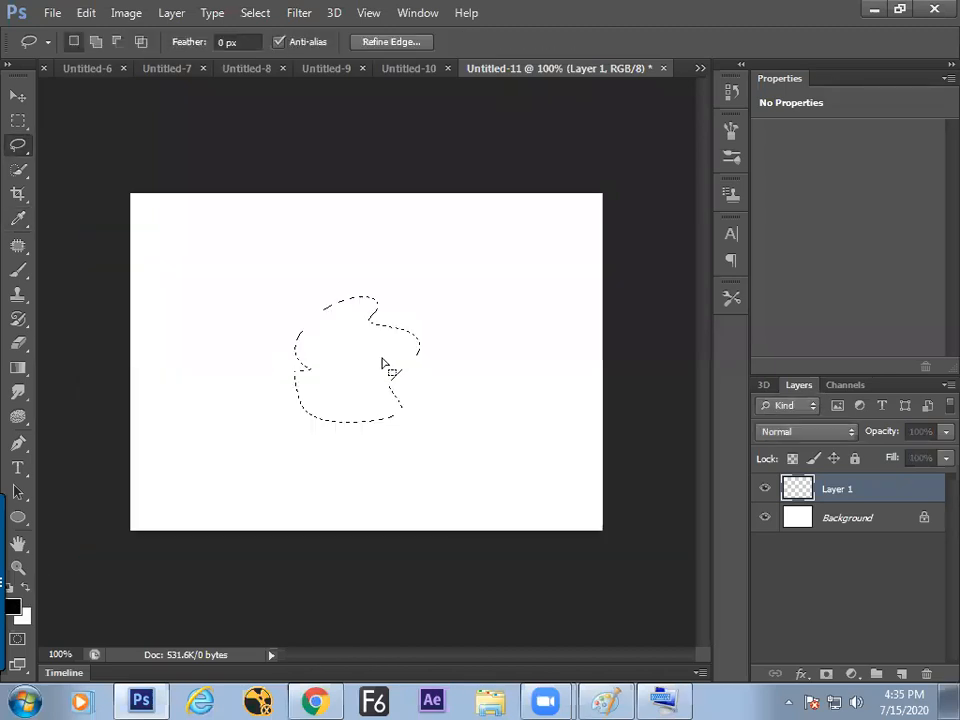
key("alt+BackSpace")
key("ctrl+d")
key("v")
mouse_move(366, 375)
left_mouse_down()
mouse_move(388, 364)
mouse_move(366, 365)
left_mouse_up()
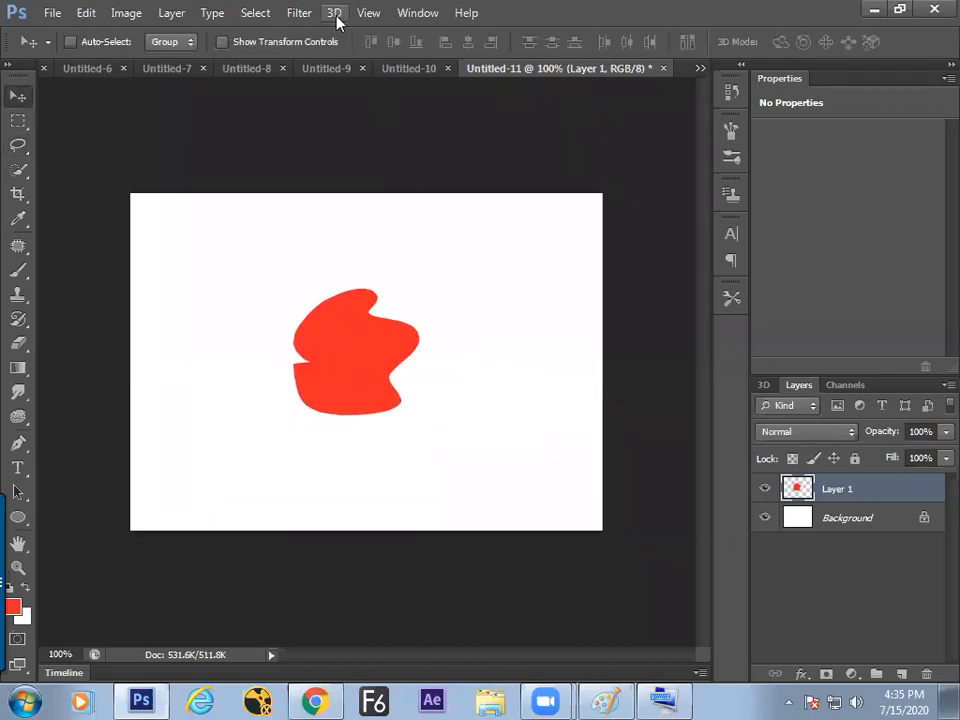
- Create a new 3D extrusion from the layer containing the red shape
left_click(334, 13)
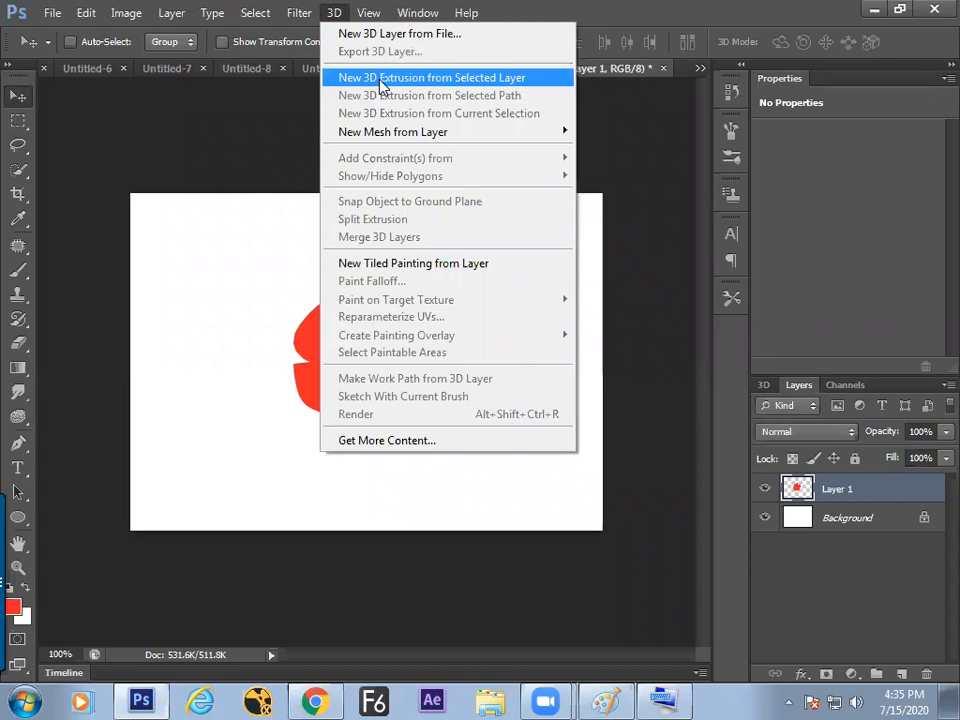
left_click(431, 78)
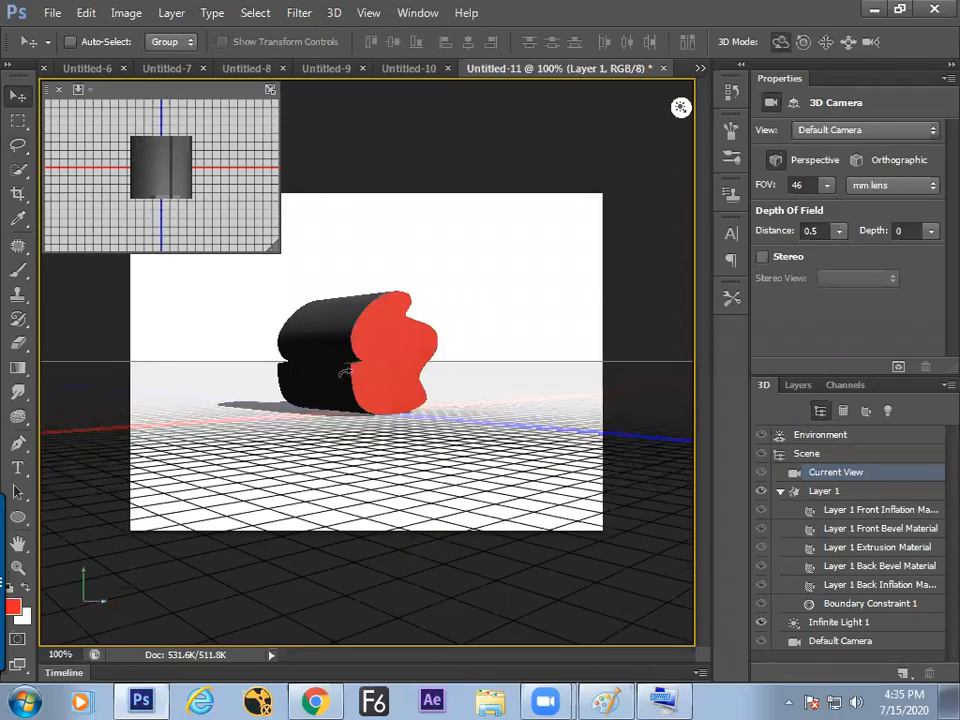
- Orbit the camera to see the red 3D shape's front face and side, and reduce its extrusion depth to about 27
left_click_drag(539, 349, 516, 401)
left_click_drag(371, 326, 311, 376)
left_click(803, 41)
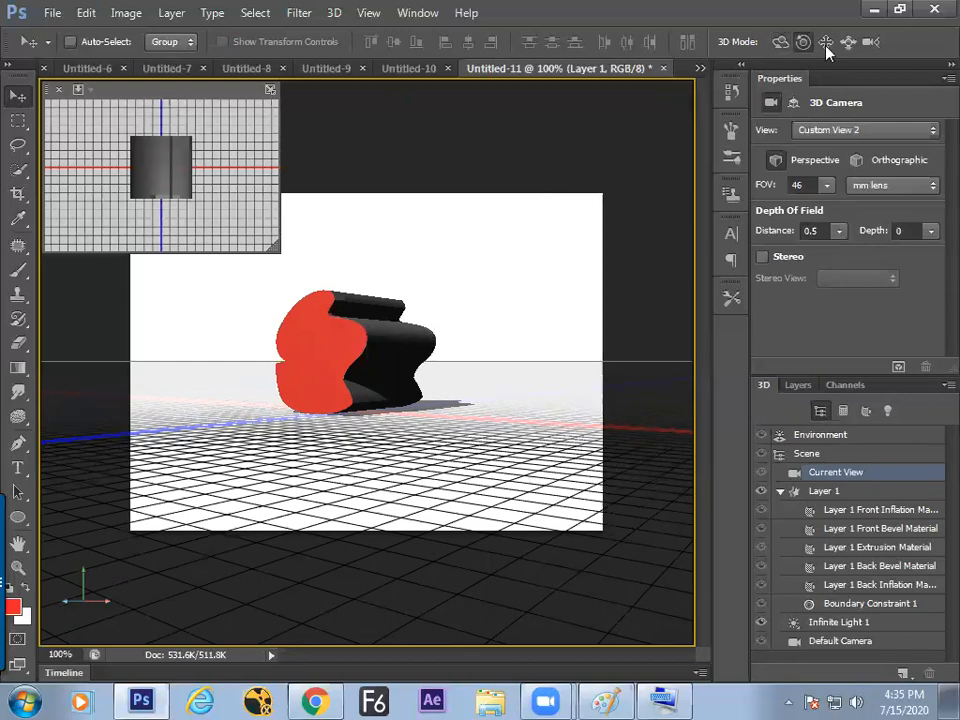
left_click(779, 41)
left_click_drag(405, 420, 396, 366)
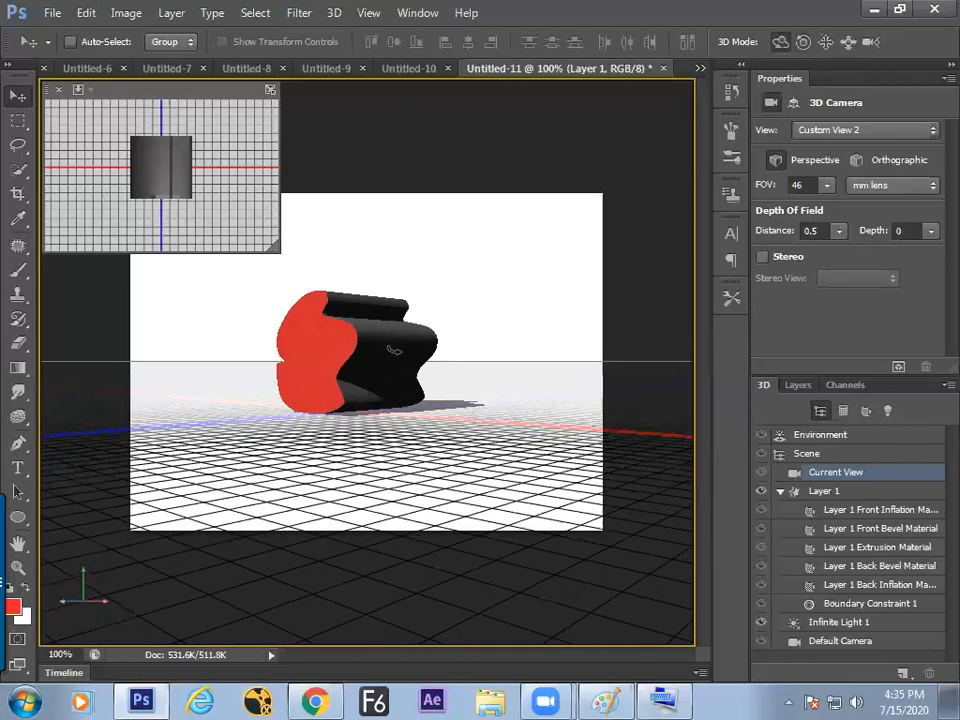
right_click(400, 365)
left_click_drag(528, 594, 520, 587)
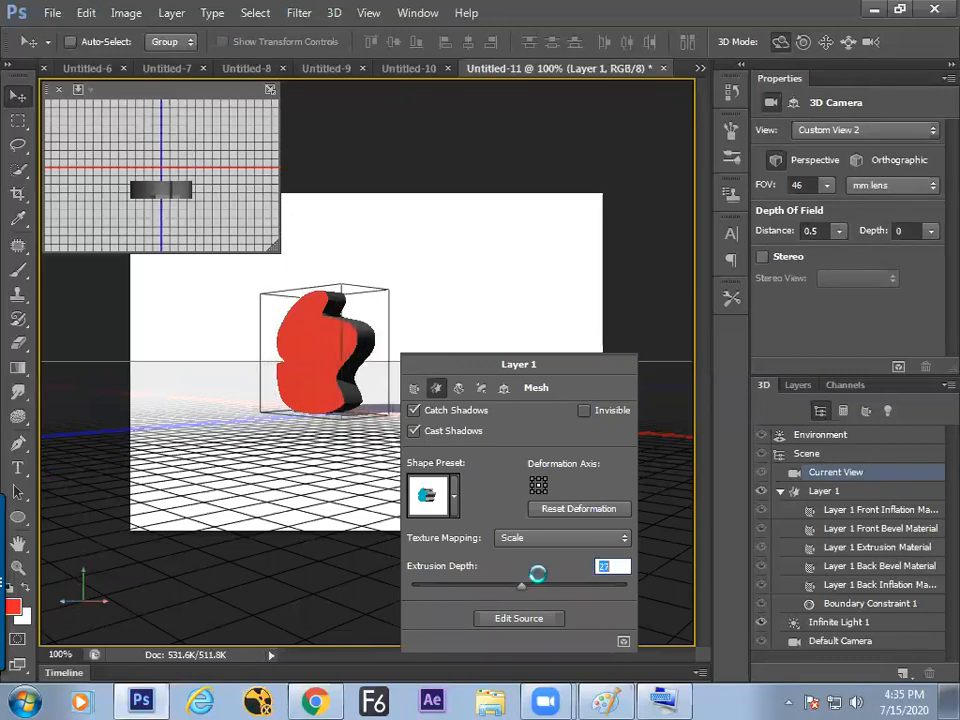
- Export the 3D layer to the Desktop as Untitled-11 copy.obj in Wavefront OBJ format, keeping textures in their original formats
left_click(806, 388)
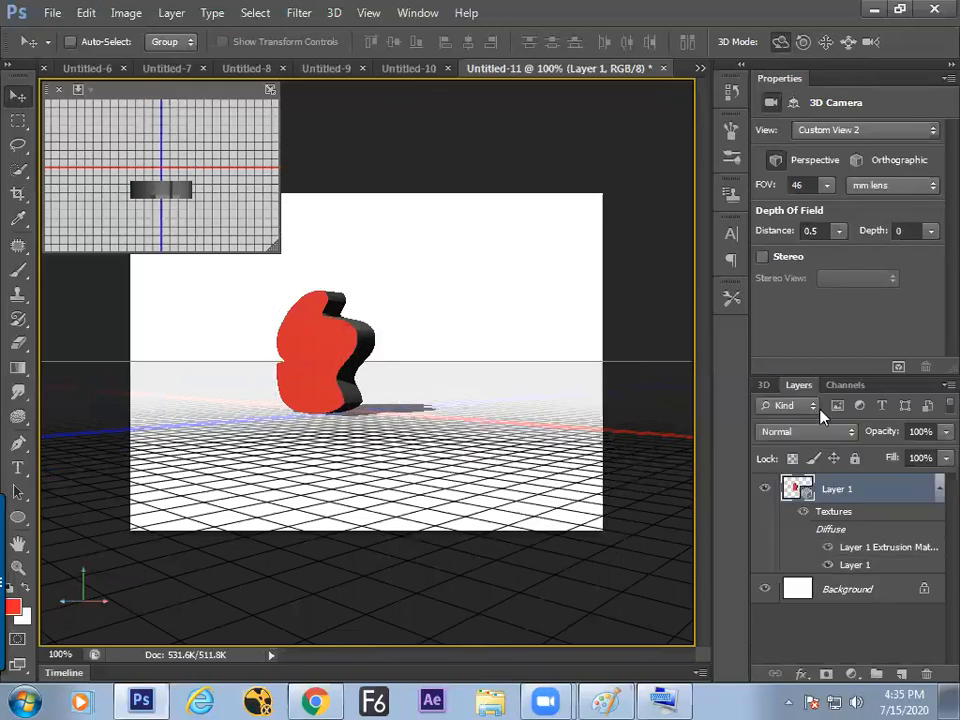
left_click(336, 16)
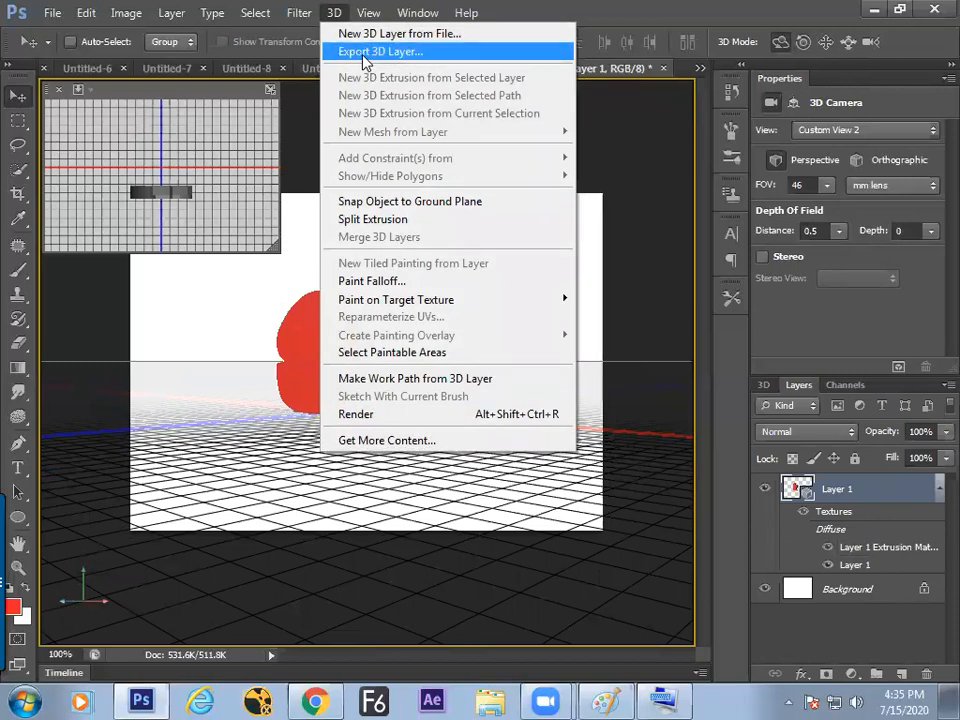
left_click(366, 58)
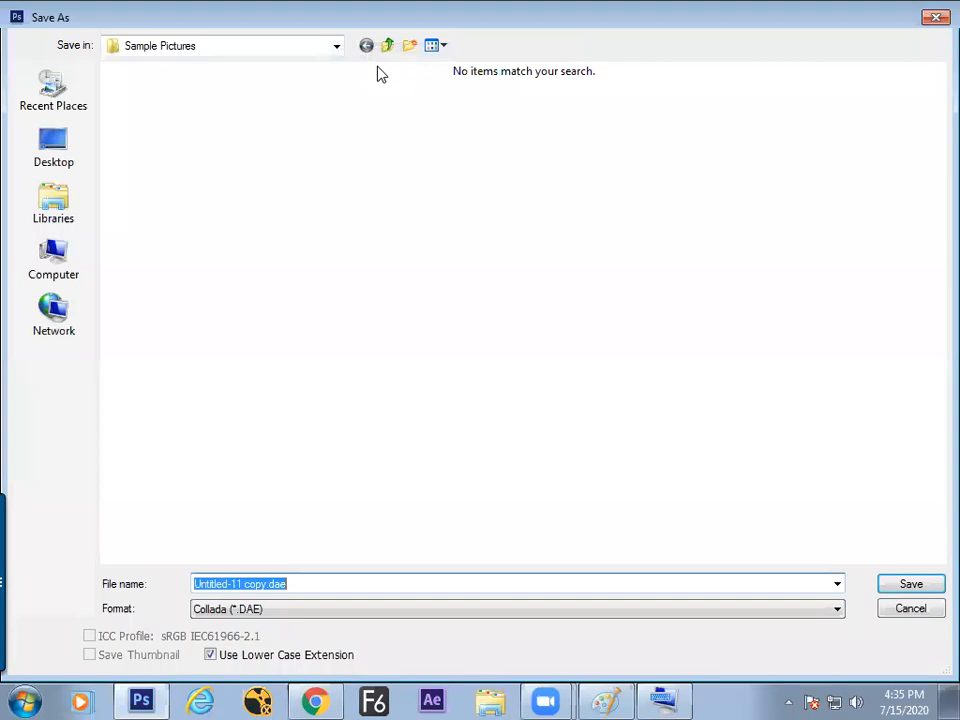
left_click(266, 609)
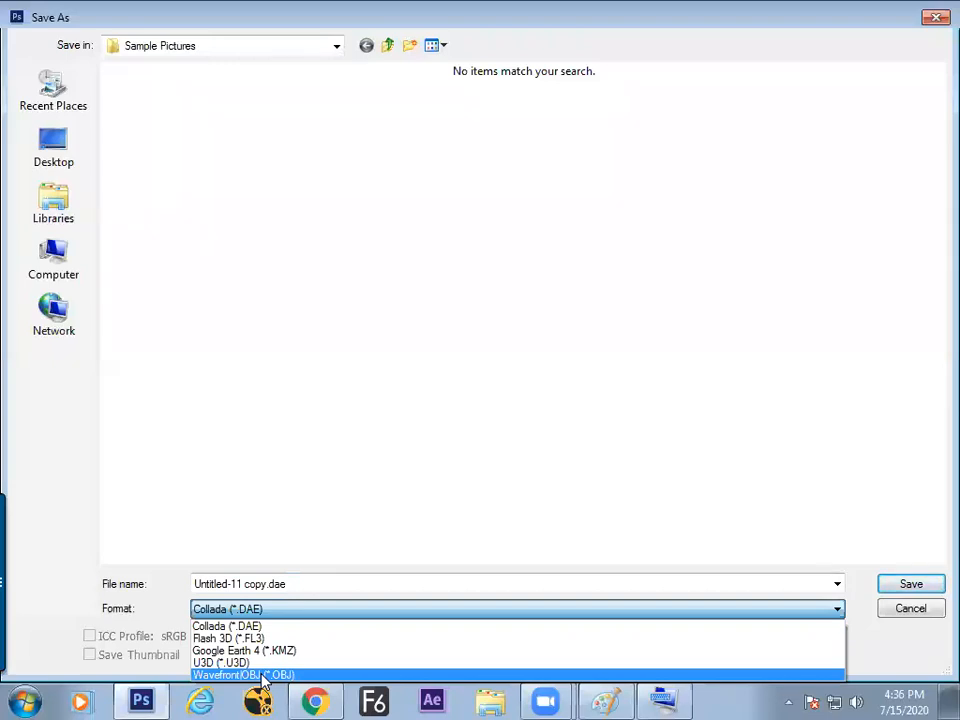
left_click(265, 675)
left_click(54, 150)
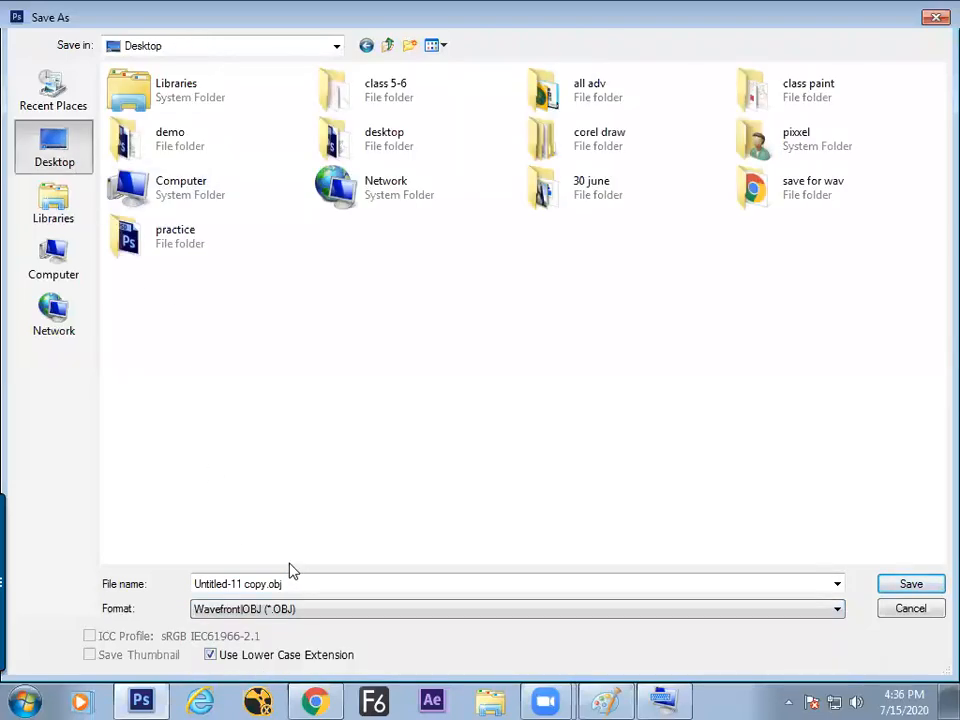
left_click(454, 587)
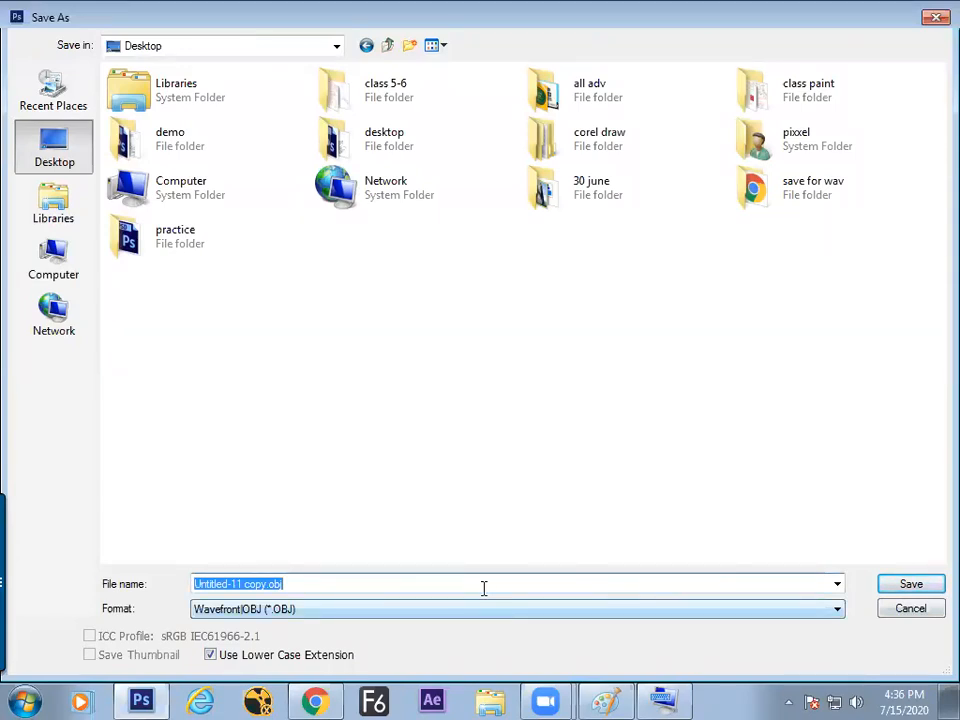
left_click(905, 586)
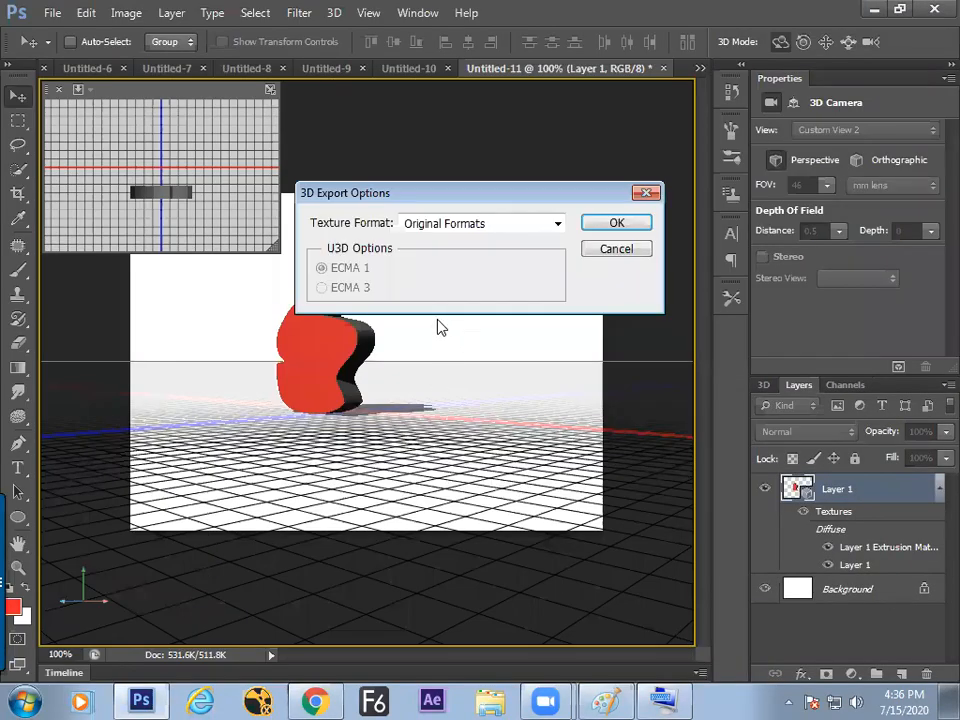
left_click(610, 225)
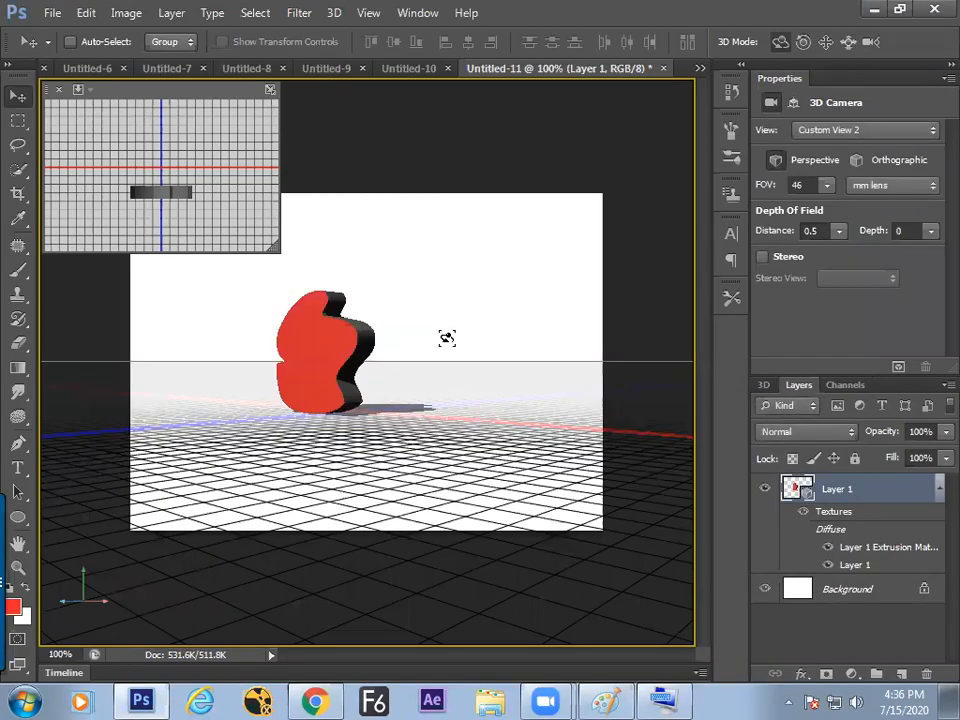
- Switch to Paint and handwrite a circled "3d" beside the lower notes, with "Menu" above it and "Text" below it
mouse_move(393, 360)
left_mouse_down()
mouse_move(469, 334)
mouse_move(405, 357)
left_mouse_up()
key("alt+Tab")
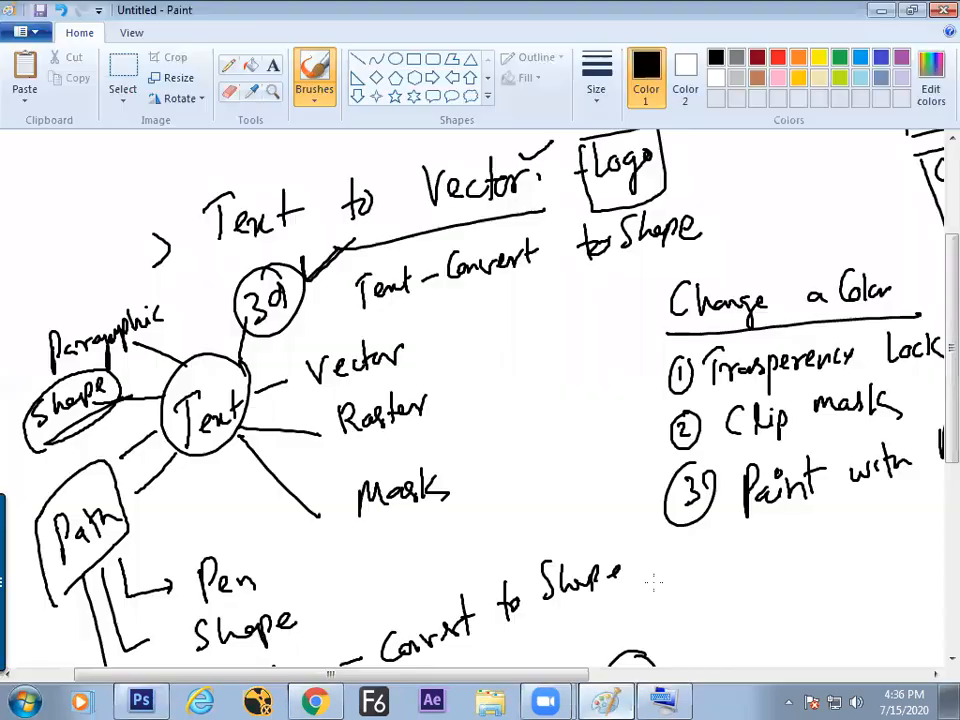
scroll(932, 360, "down", 8)
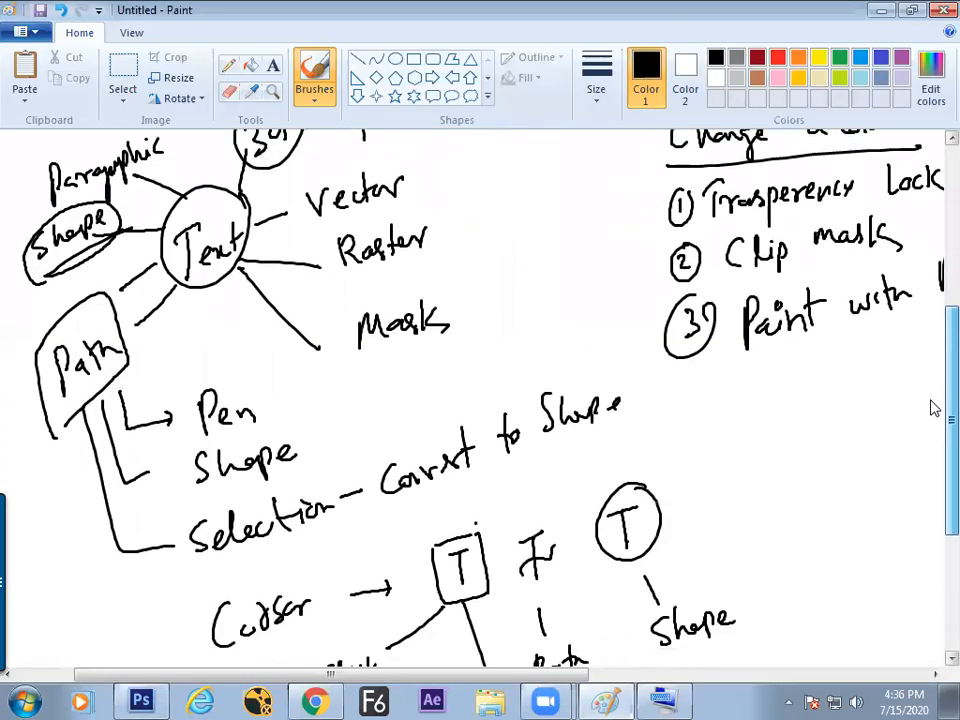
left_click_drag(66, 483, 75, 494)
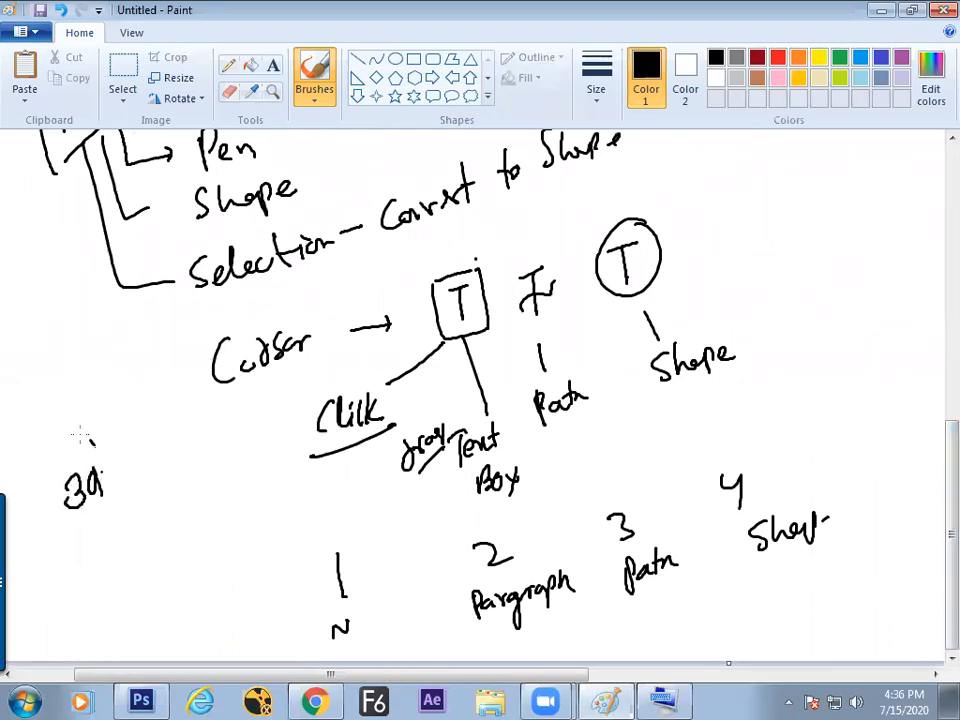
mouse_move(85, 437)
left_mouse_down()
mouse_move(83, 531)
mouse_move(90, 440)
left_mouse_up()
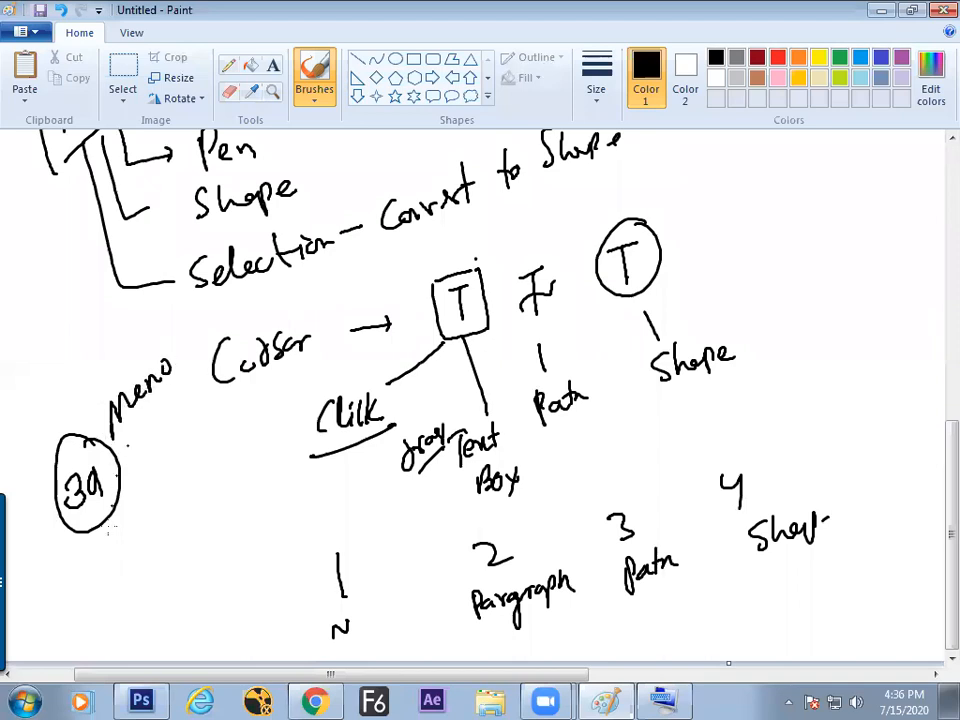
left_click_drag(108, 557, 117, 535)
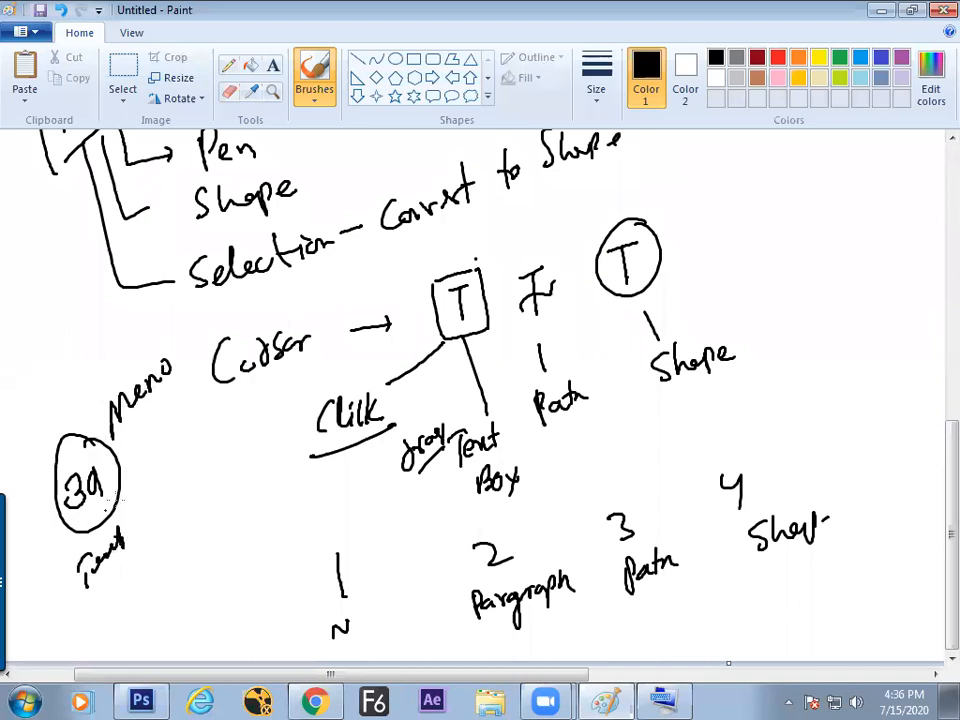
scroll(932, 400, "up", 10)
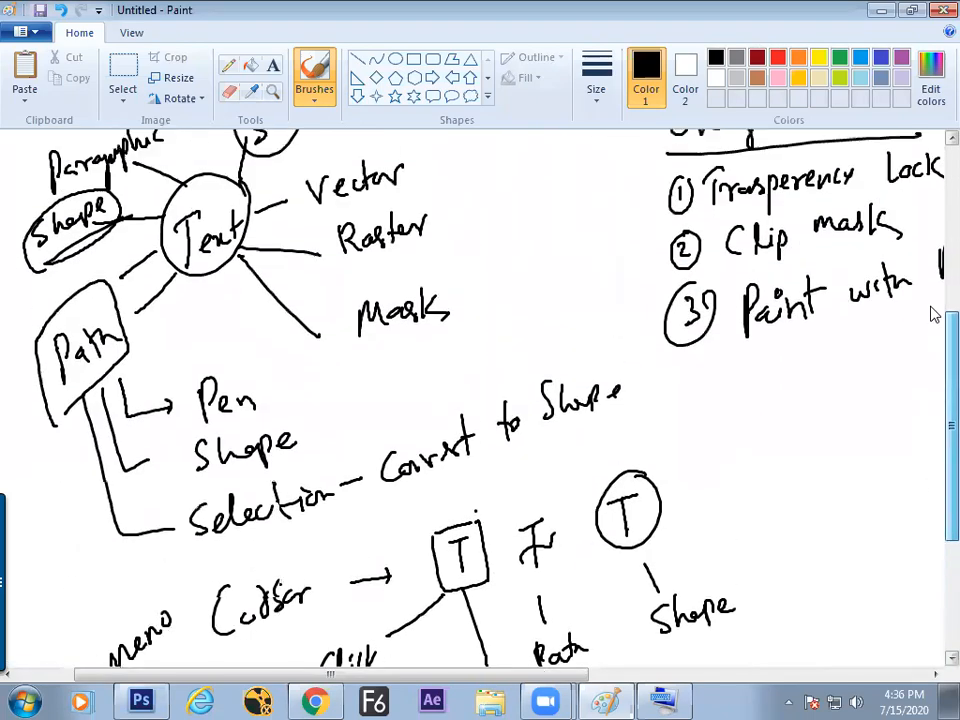
scroll(883, 214, "down", 7)
- Switch back to Photoshop, rasterize the red shape's 3D layer and move the shape to the lower-right part of the canvas
left_click(617, 699)
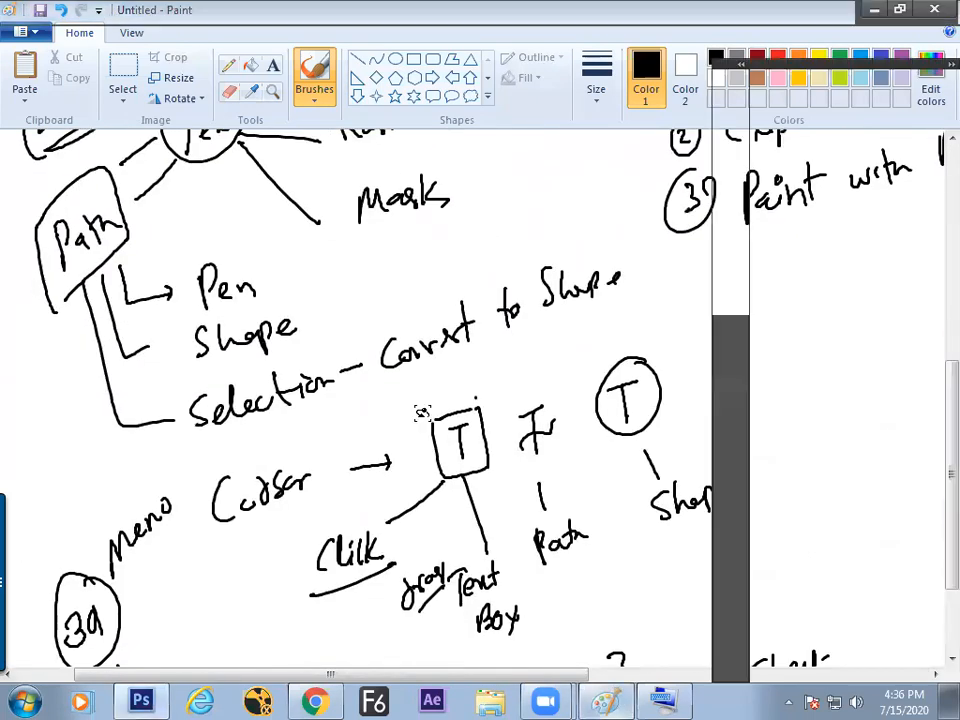
left_click_drag(362, 345, 529, 321)
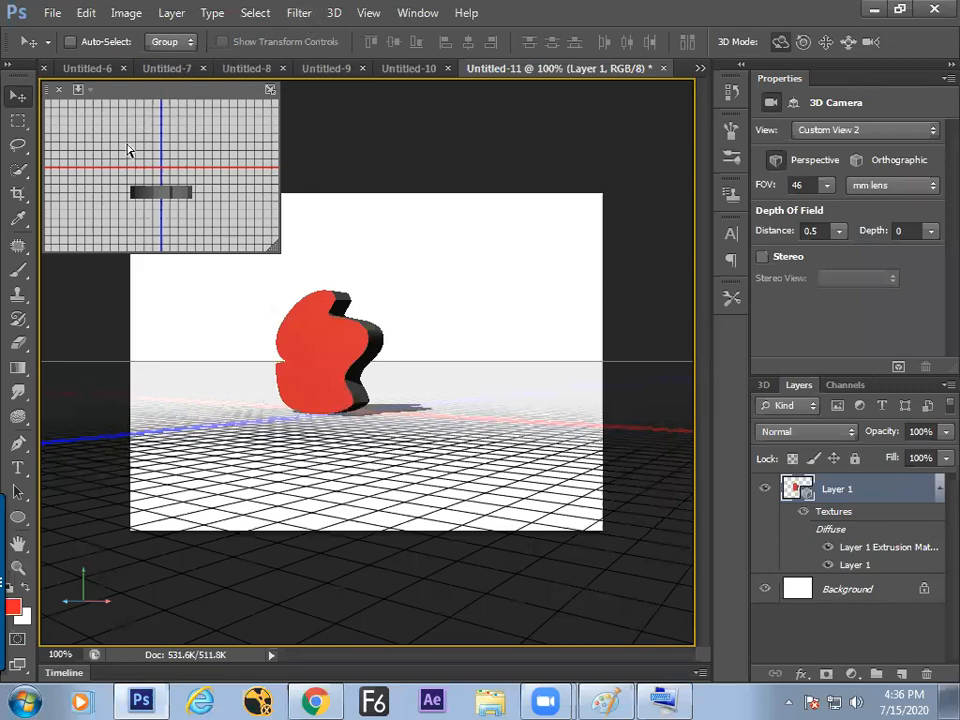
left_click(8, 69)
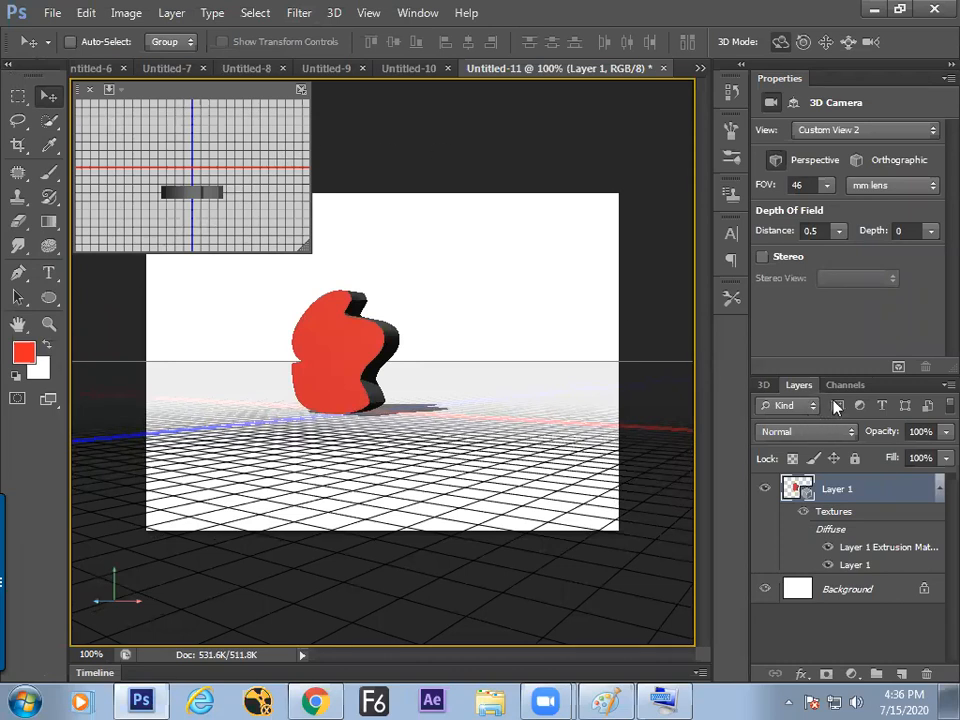
right_click(842, 497)
left_click(771, 455)
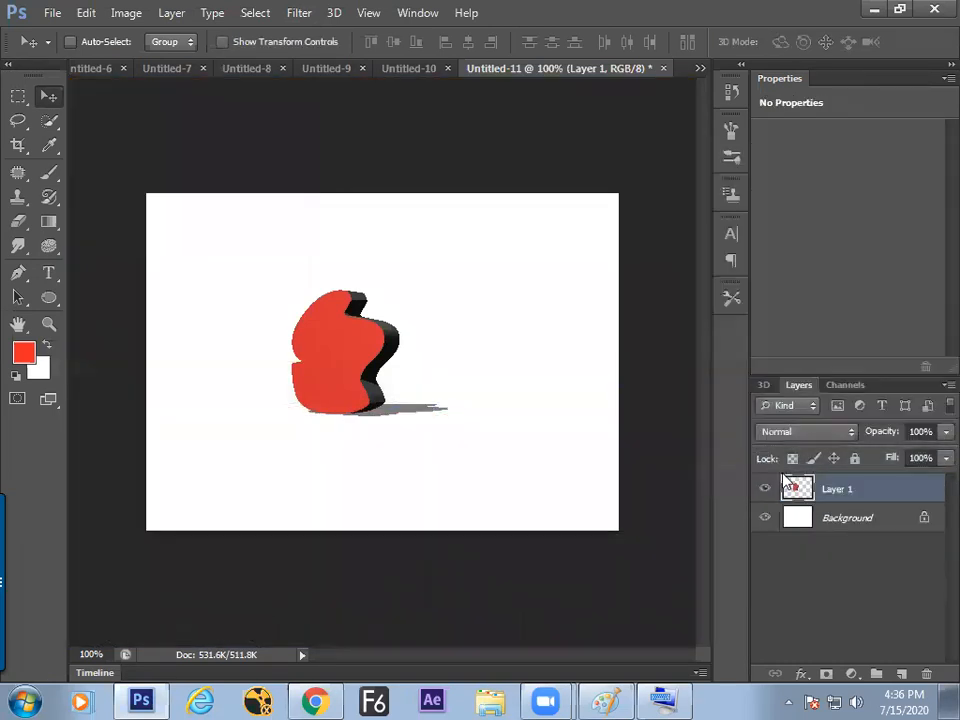
left_click_drag(355, 394, 530, 456)
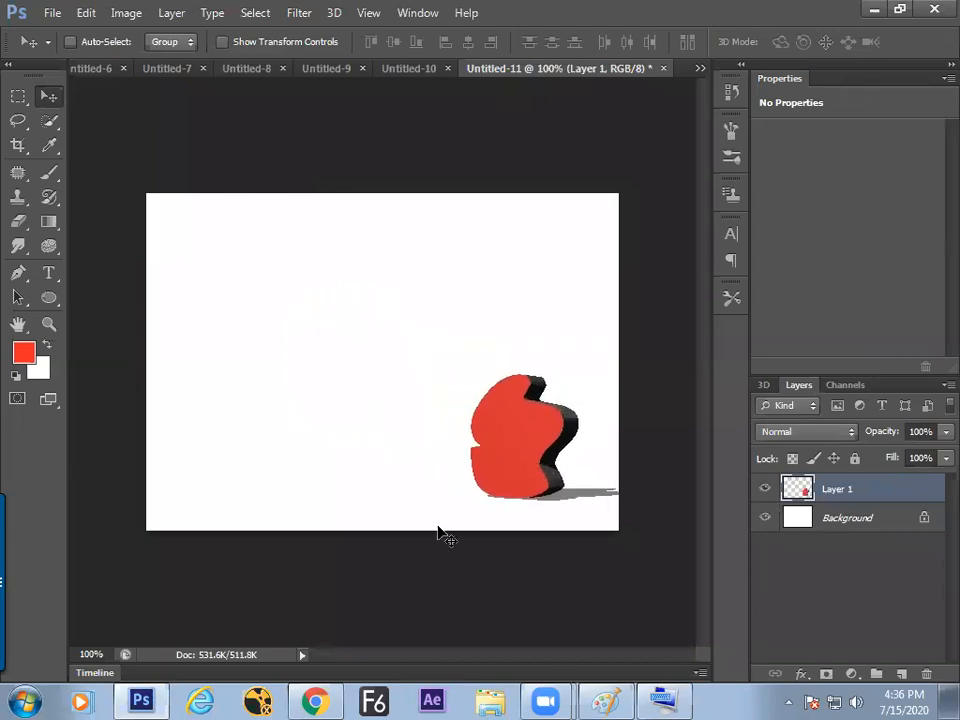
- Compare with the "animation" text in Untitled-10 and examine which 3D and Type commands are available for the rasterized shape in Untitled-11
left_click(405, 70)
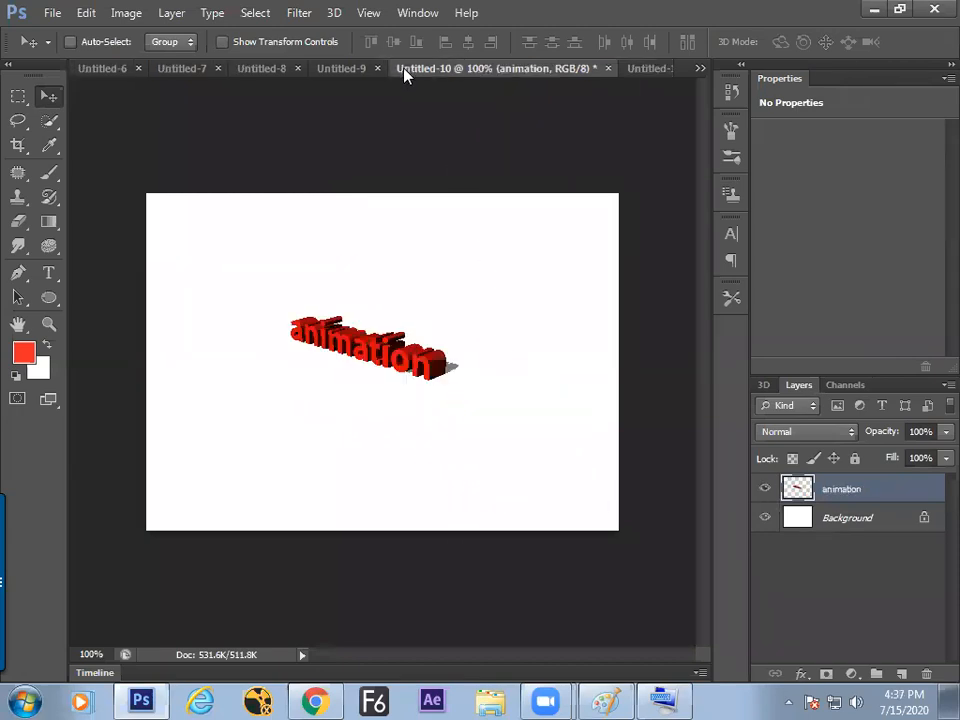
left_click(645, 68)
left_click(334, 12)
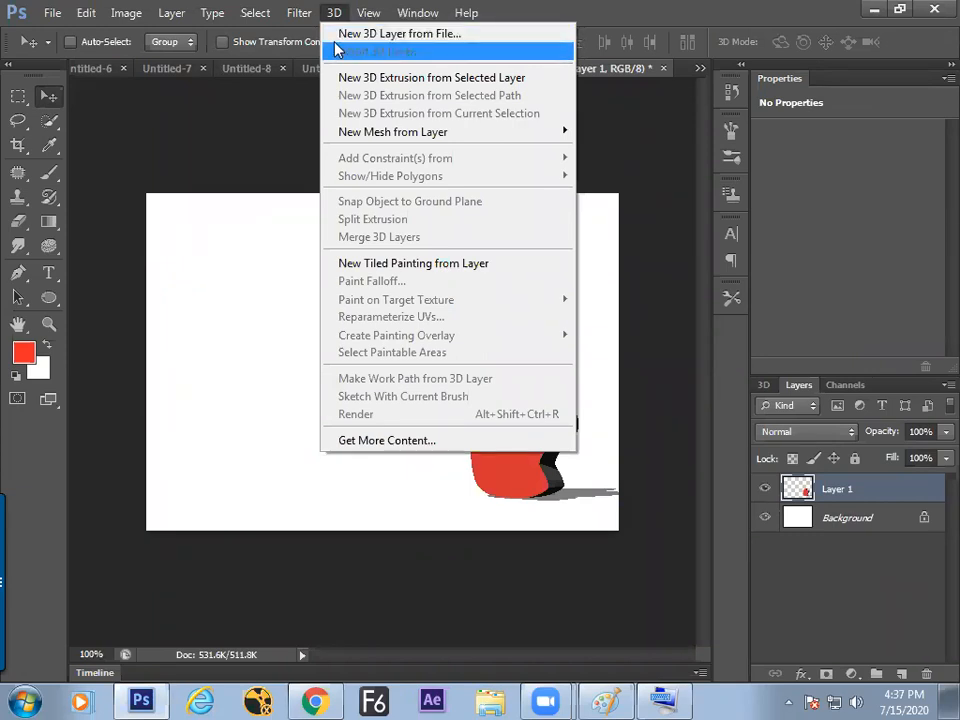
left_click(210, 247)
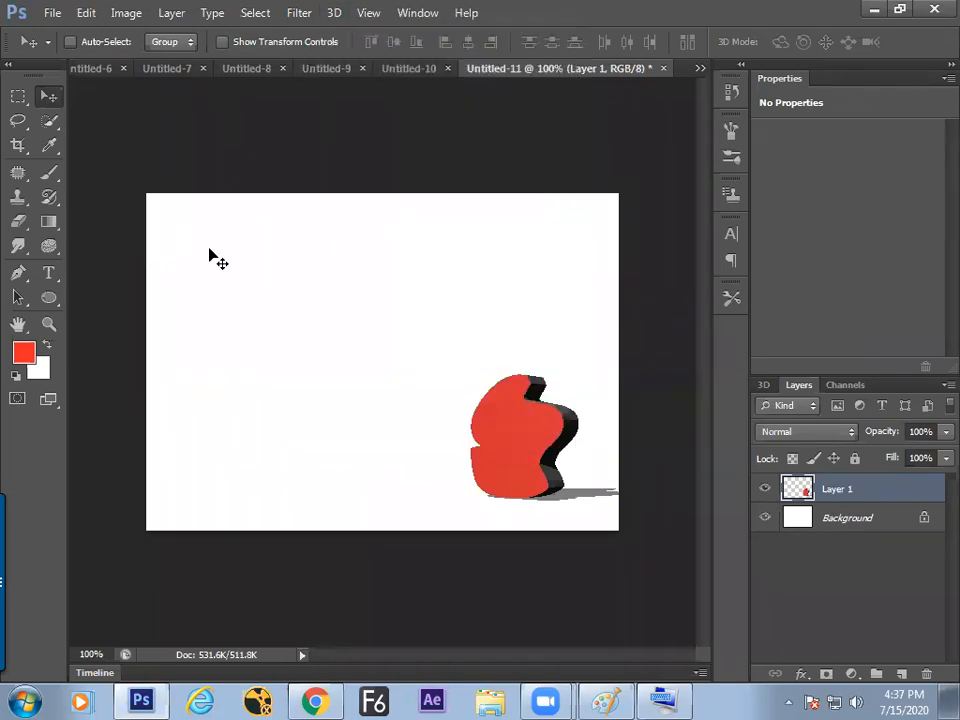
left_click(50, 274)
left_click(214, 14)
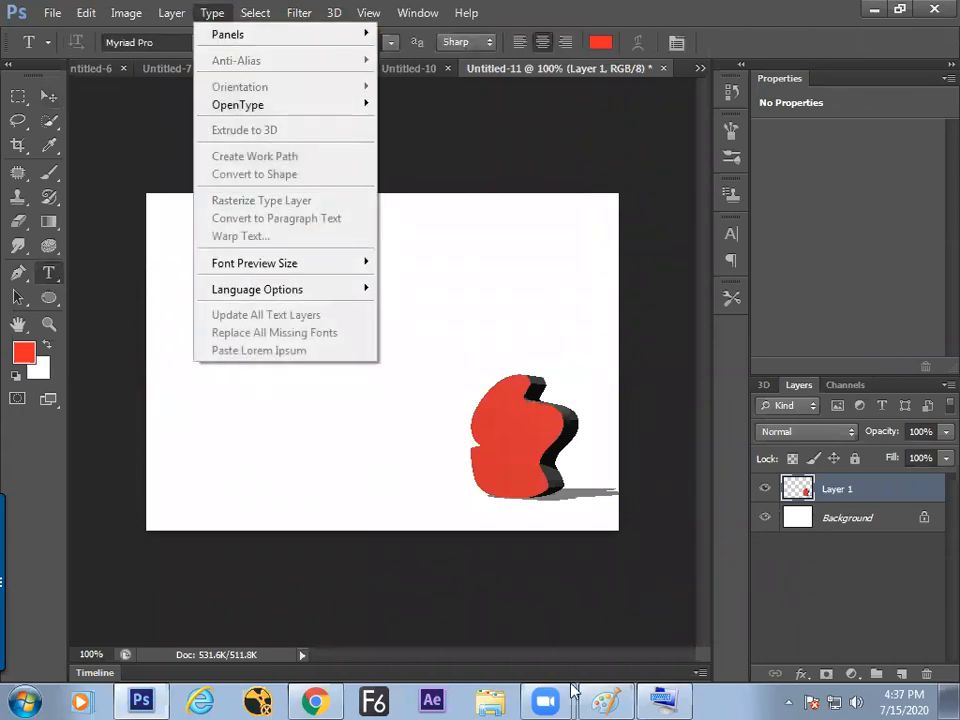
- Switch to Paint and handwrite "Style | Filter | Animation" in the empty area beside the existing notes
left_click(598, 700)
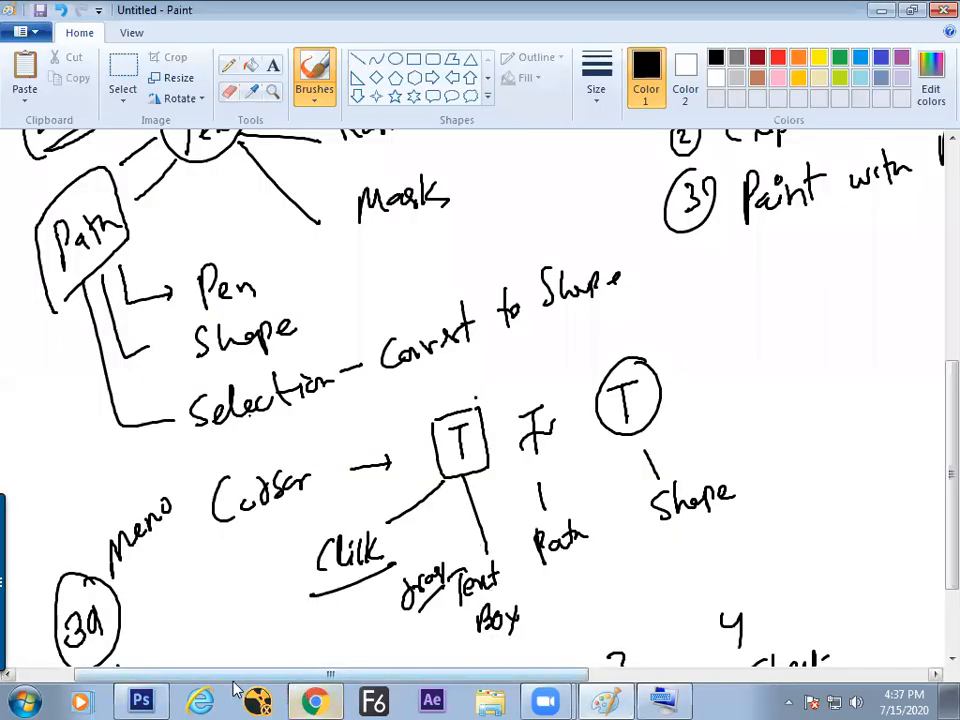
scroll(236, 688, "right", 10)
mouse_move(537, 303)
left_mouse_down()
mouse_move(517, 334)
mouse_move(555, 337)
left_mouse_up()
left_click_drag(545, 318, 568, 318)
left_click_drag(646, 272, 651, 354)
left_click_drag(673, 308, 673, 332)
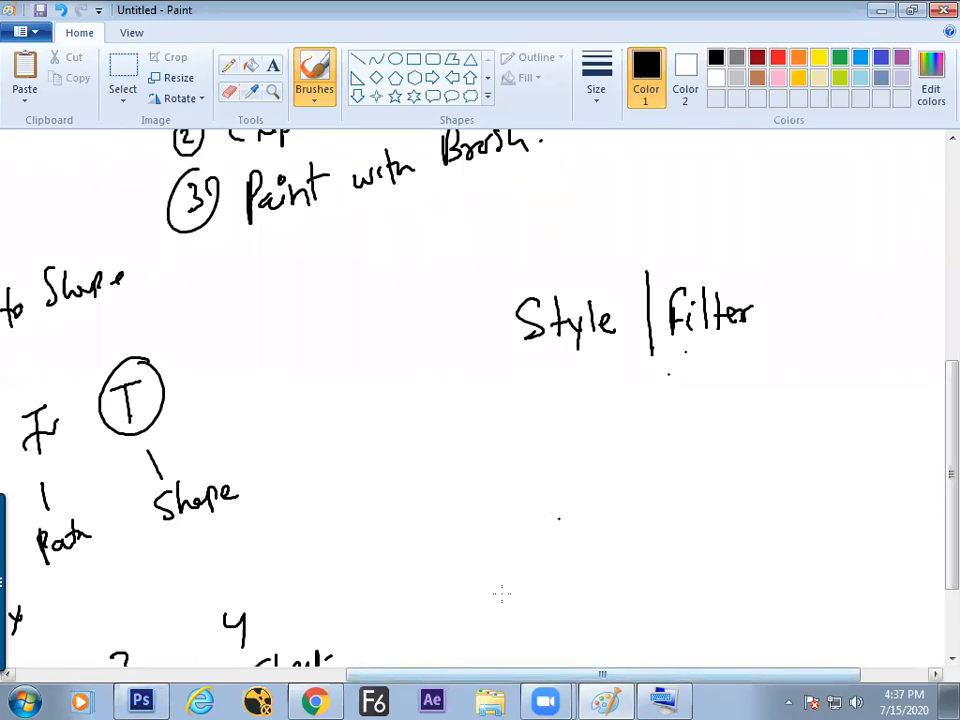
scroll(620, 520, "right", 1)
left_click_drag(731, 268, 739, 345)
left_click_drag(753, 298, 760, 290)
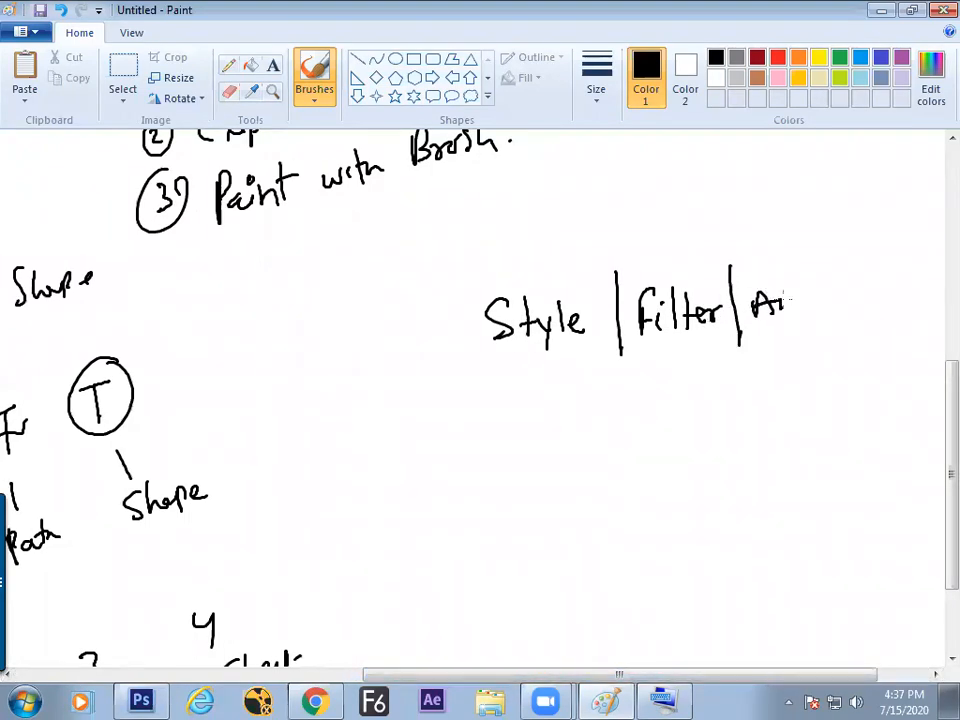
left_click_drag(838, 292, 865, 296)
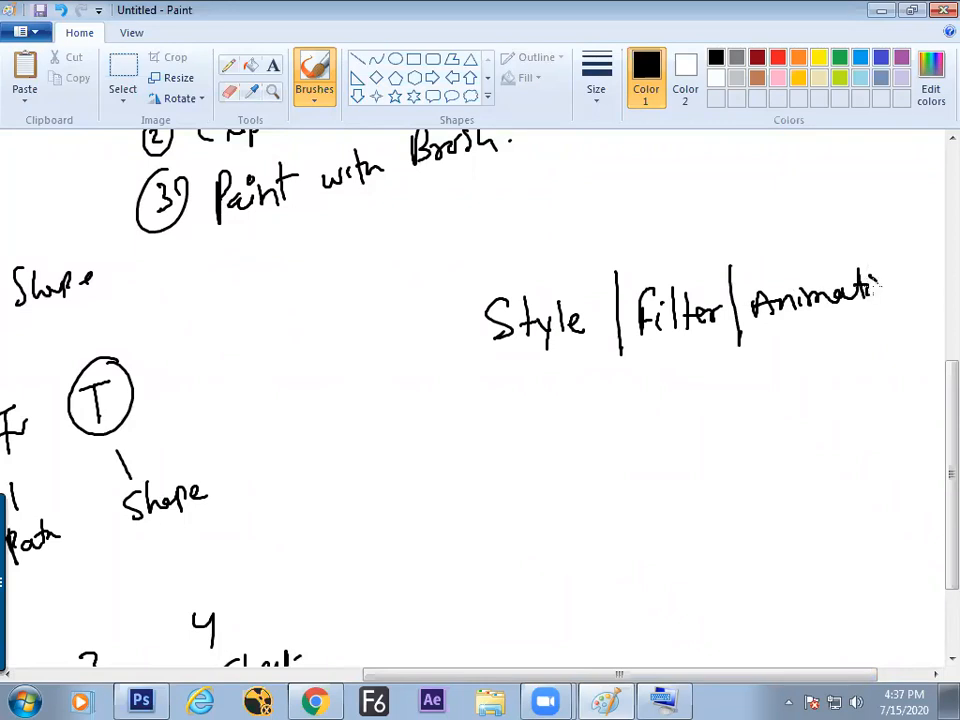
- Draw arcs linking Style, Filter and Animation, and handwrite an underlined "C.C" with a divider before Style
left_click_drag(539, 292, 620, 270)
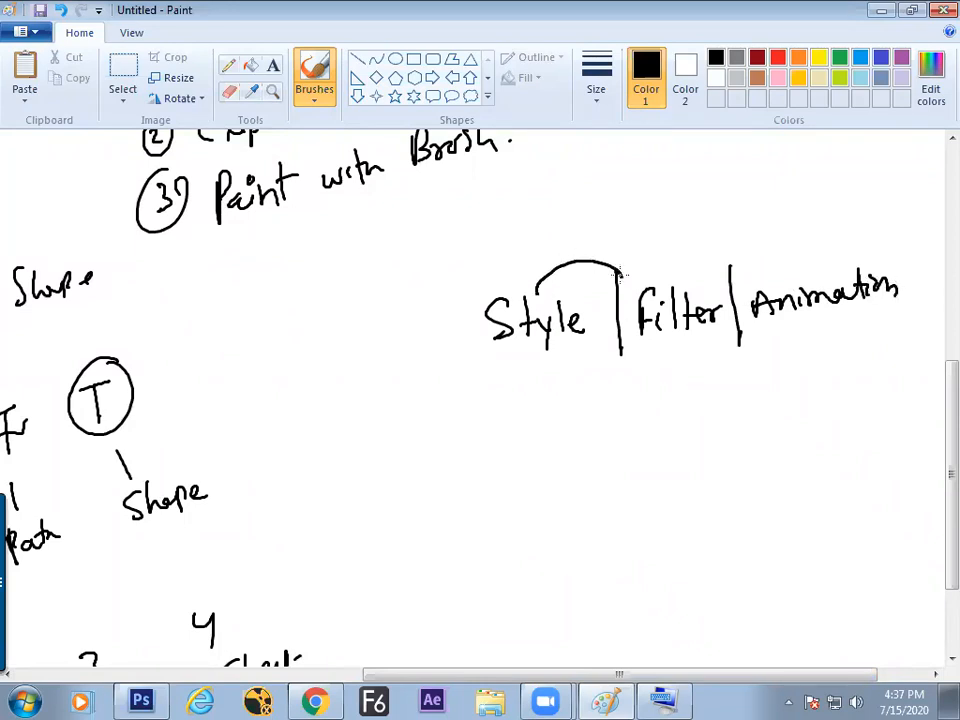
left_click_drag(755, 230, 820, 242)
left_click_drag(458, 276, 463, 354)
left_click(394, 341)
mouse_move(420, 315)
left_mouse_down()
mouse_move(412, 352)
mouse_move(424, 356)
left_mouse_up()
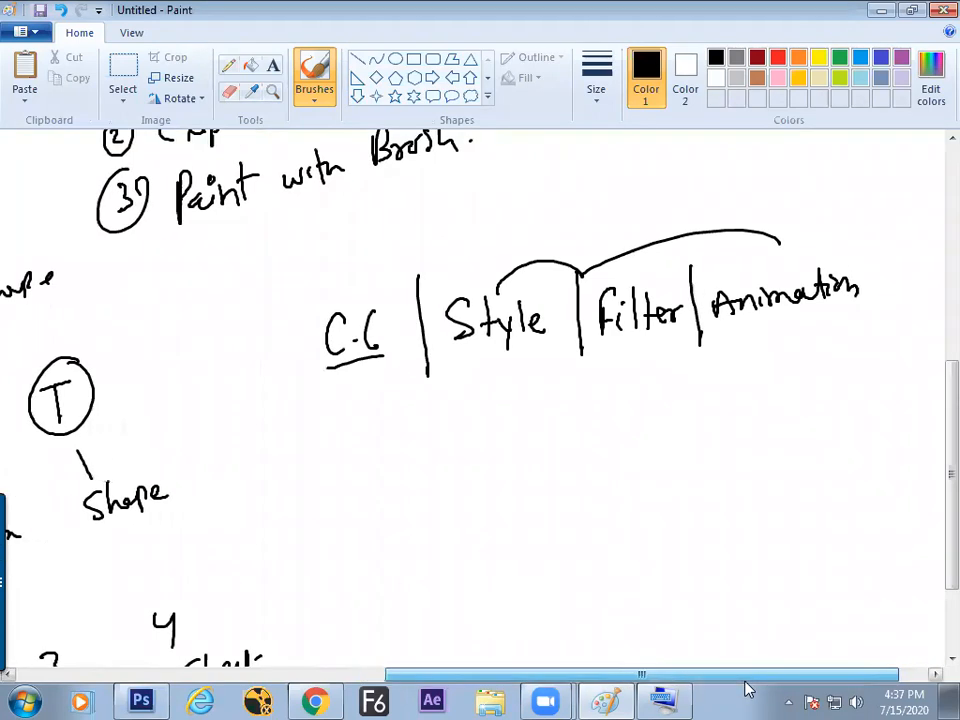
- Circle "C.C", box "Style", and handwrite a circled "Layer" above the Style note
left_click_drag(746, 680, 785, 682)
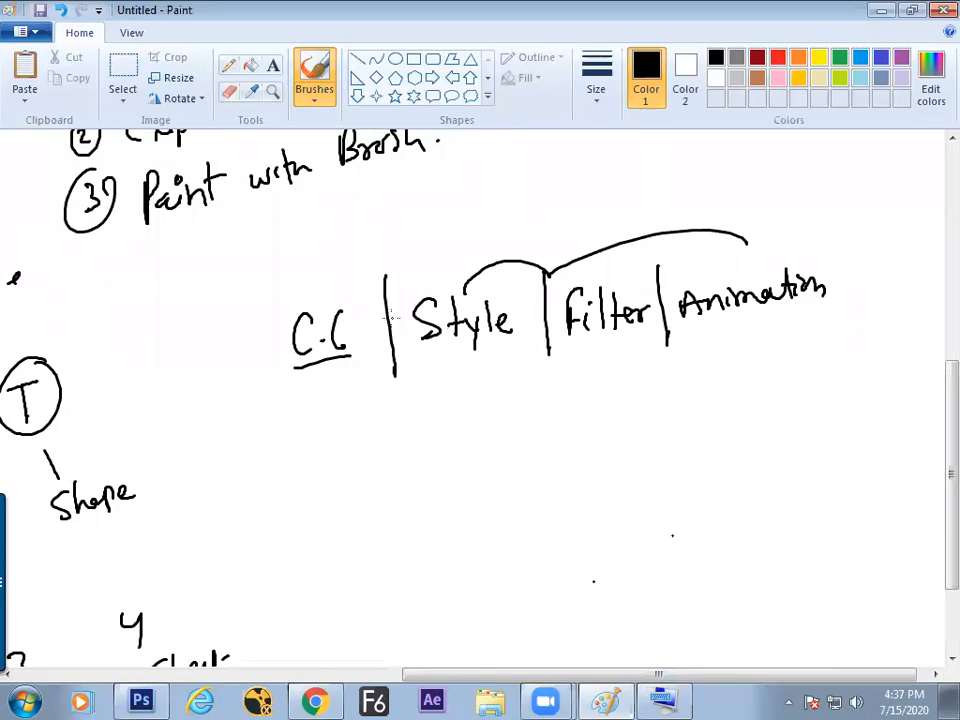
mouse_move(350, 287)
left_mouse_down()
mouse_move(253, 385)
mouse_move(368, 368)
mouse_move(352, 285)
left_mouse_up()
mouse_move(420, 299)
left_mouse_down()
mouse_move(485, 266)
mouse_move(517, 306)
mouse_move(497, 362)
mouse_move(428, 362)
mouse_move(409, 296)
left_mouse_up()
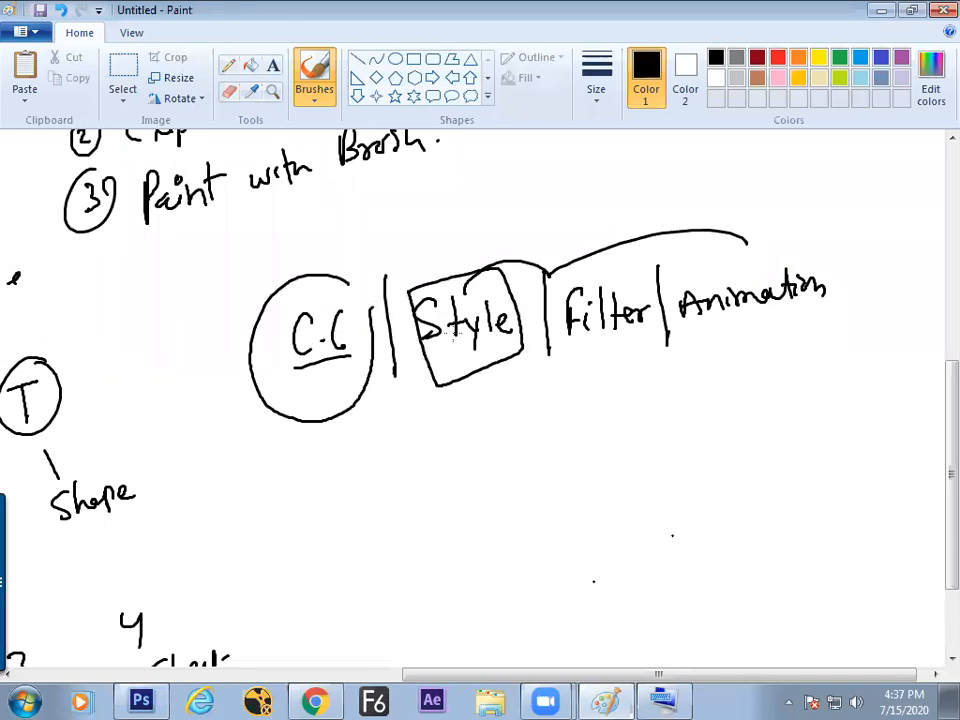
mouse_move(440, 202)
left_mouse_down()
mouse_move(444, 240)
mouse_move(462, 238)
left_mouse_up()
mouse_move(478, 222)
left_mouse_down()
mouse_move(494, 250)
mouse_move(516, 230)
left_mouse_up()
left_click_drag(518, 222, 533, 213)
left_click_drag(448, 172, 452, 262)
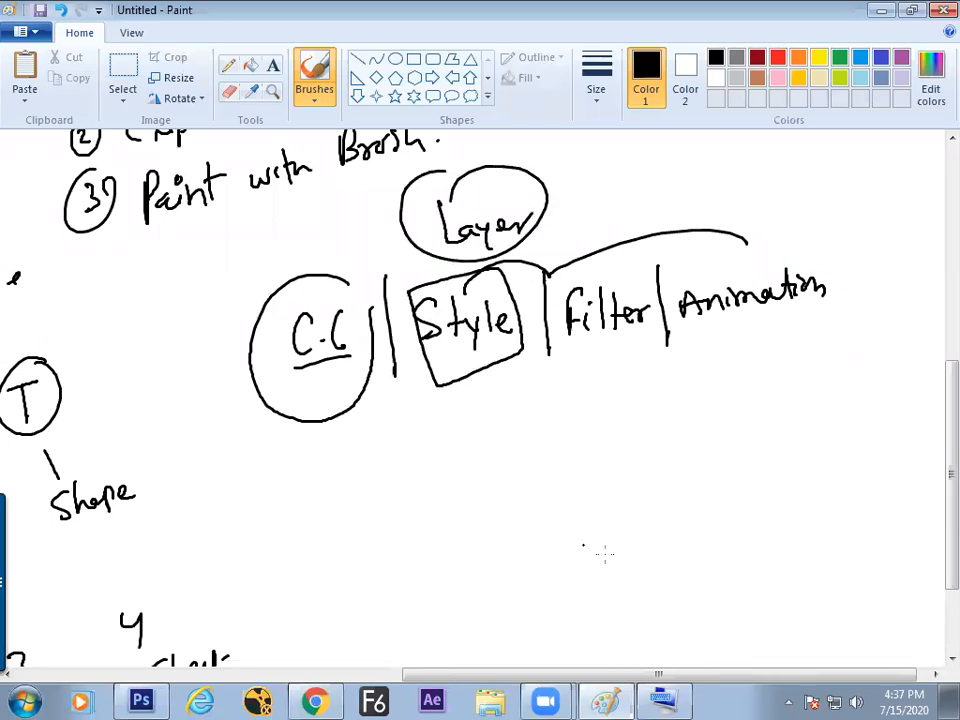
- Switch back to Photoshop and create a new blank document with the same white canvas
left_click(141, 700)
key("ctrl+n")
key("Return")
key("ctrl+w")
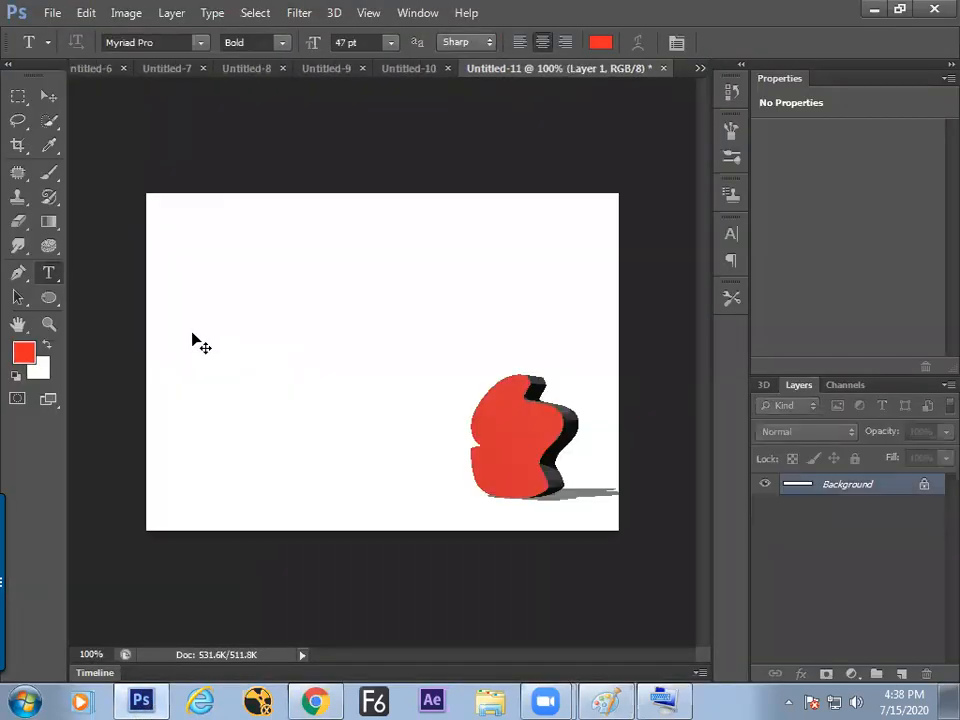
key("ctrl+n")
left_click(287, 231)
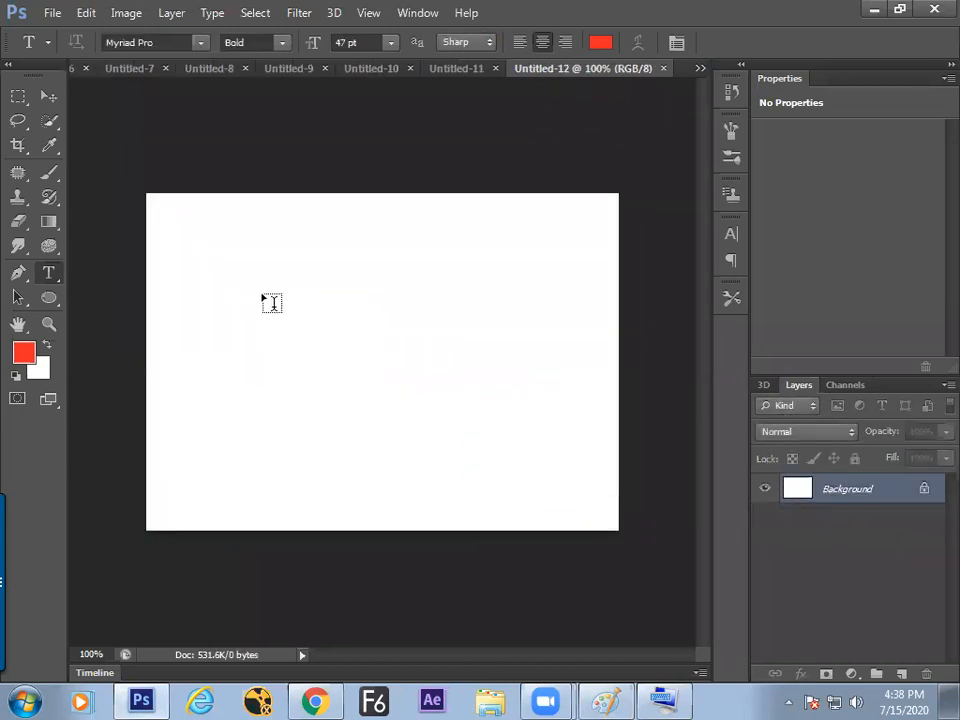
- Review the Gradient tool group, the Edit commands such as Fill, and the Clone Stamp and Pattern Stamp tools
left_click(50, 224)
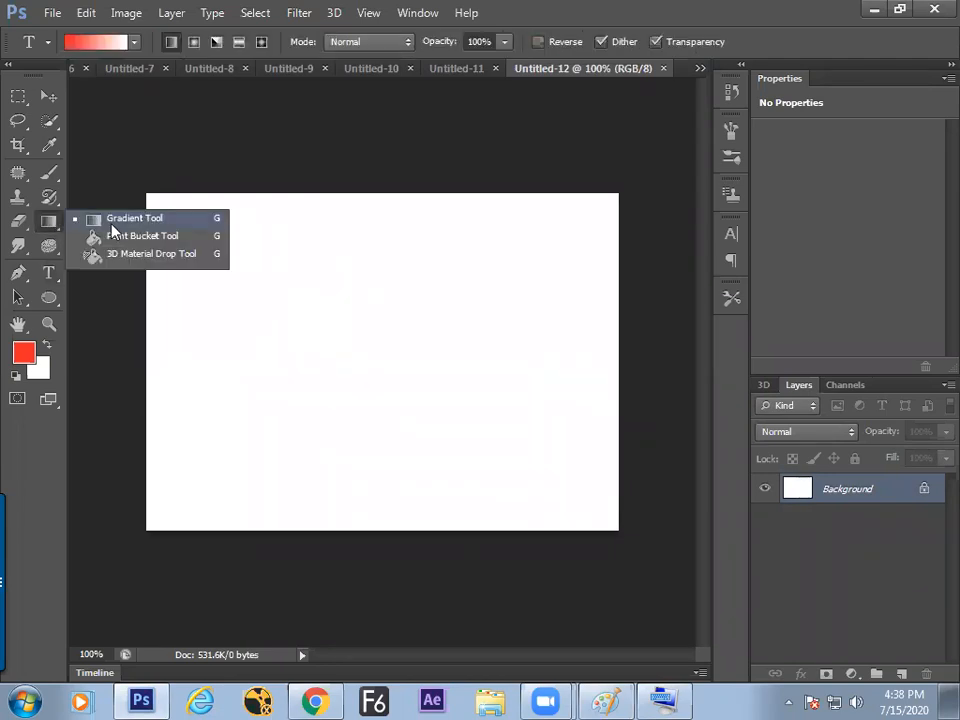
left_click(112, 226)
left_click(86, 14)
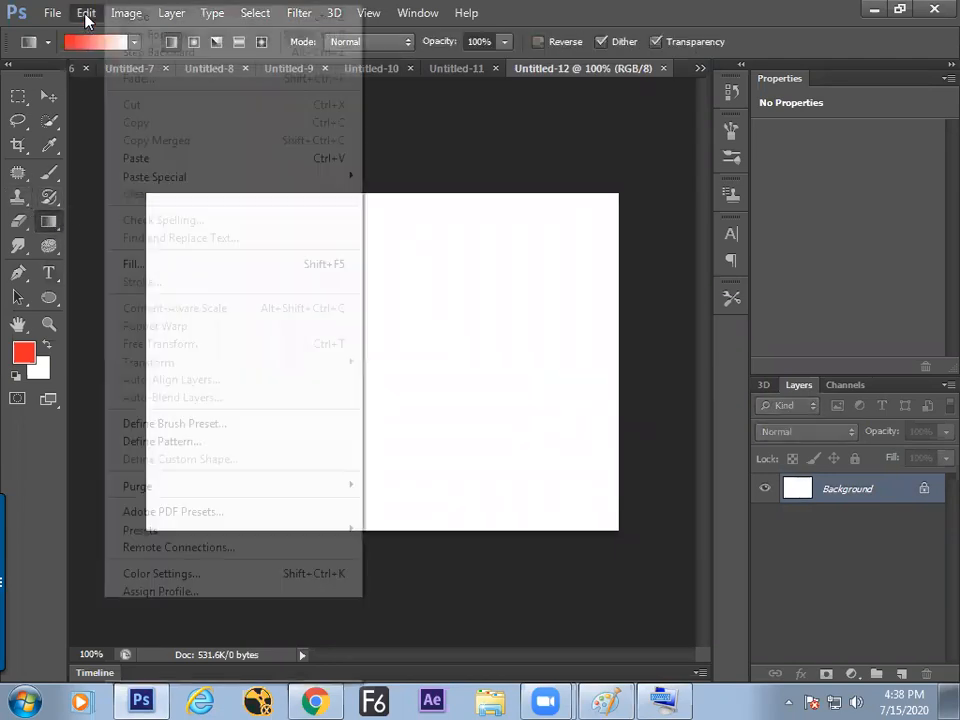
left_click(15, 203)
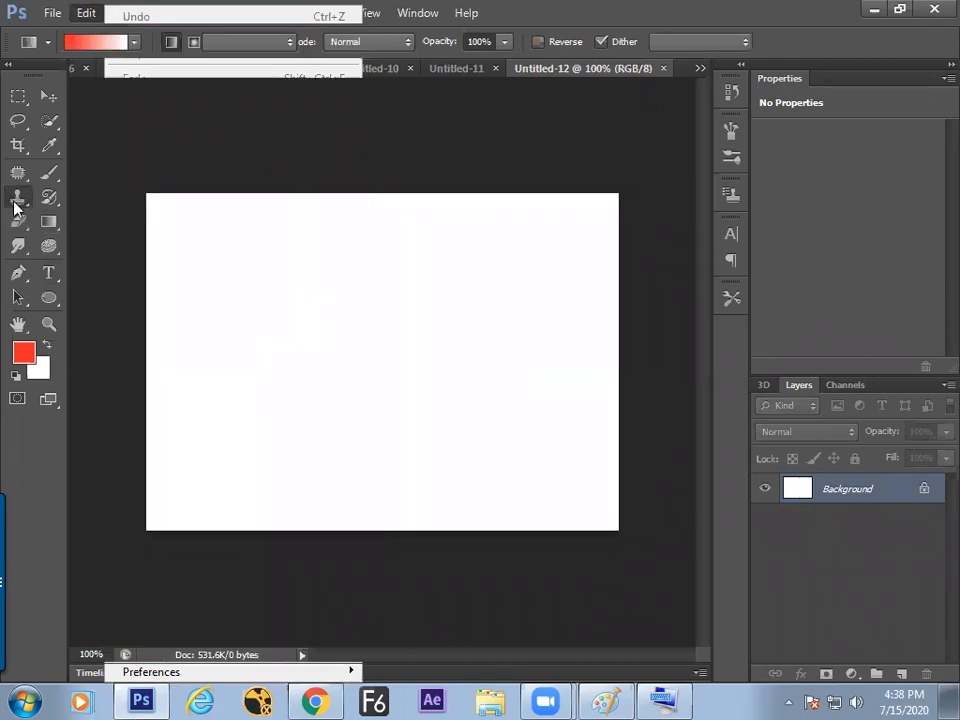
left_click(84, 212)
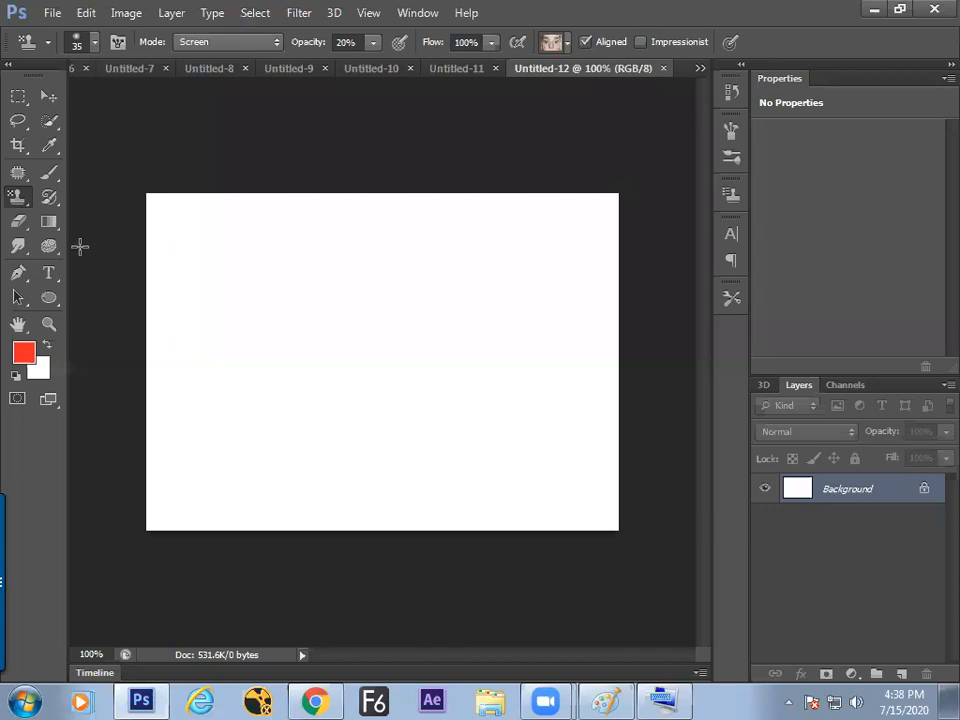
left_click_drag(49, 227, 97, 241)
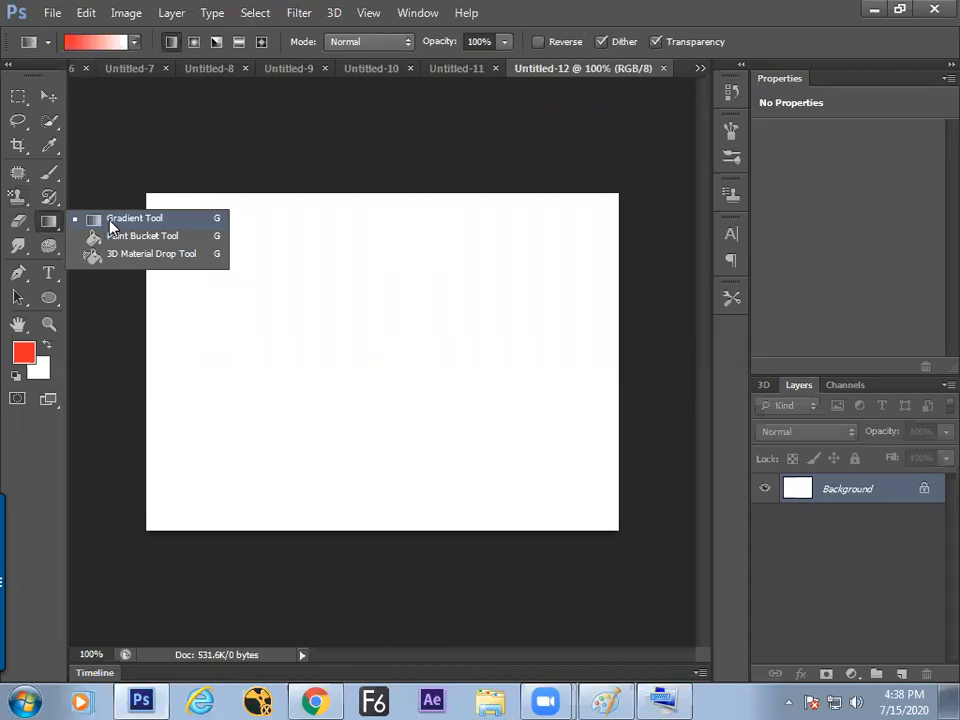
left_click(111, 220)
left_click(18, 196)
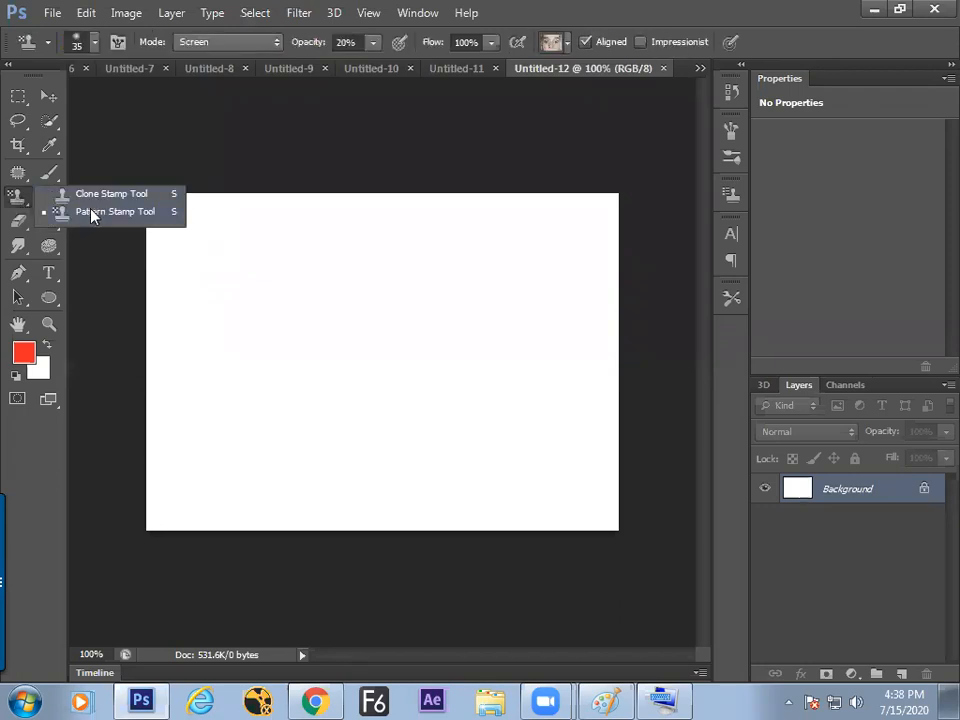
- Add a new layer, lasso a freehand oval near the canvas centre, fill it with red, deselect, and lock the layer's transparent pixels
left_click(17, 121)
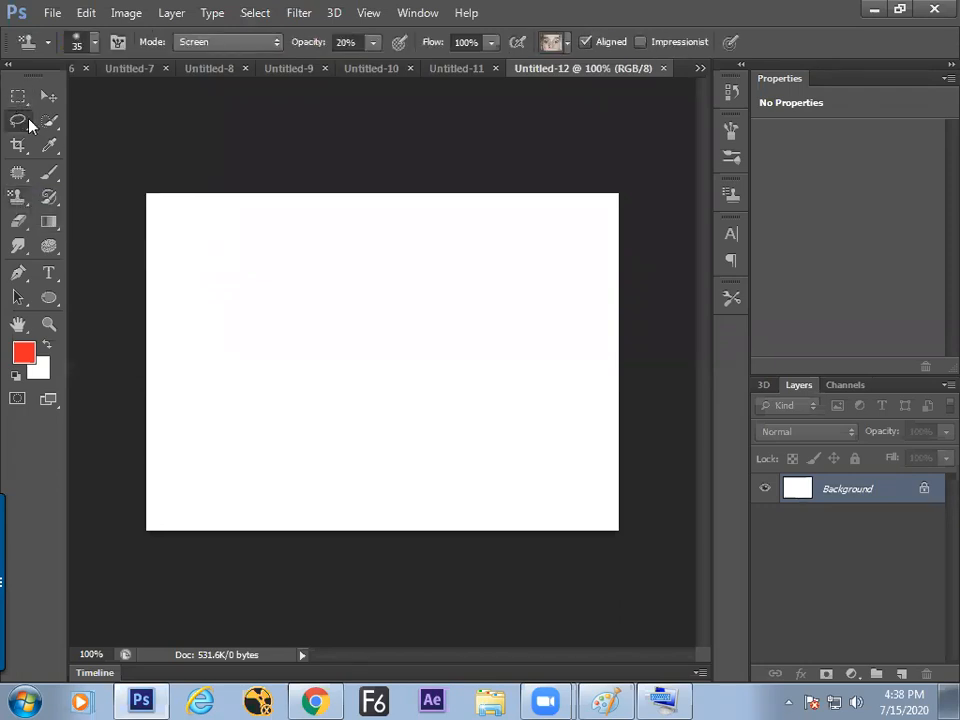
left_click(901, 675)
mouse_move(300, 365)
left_mouse_down()
mouse_move(418, 348)
mouse_move(300, 372)
left_mouse_up()
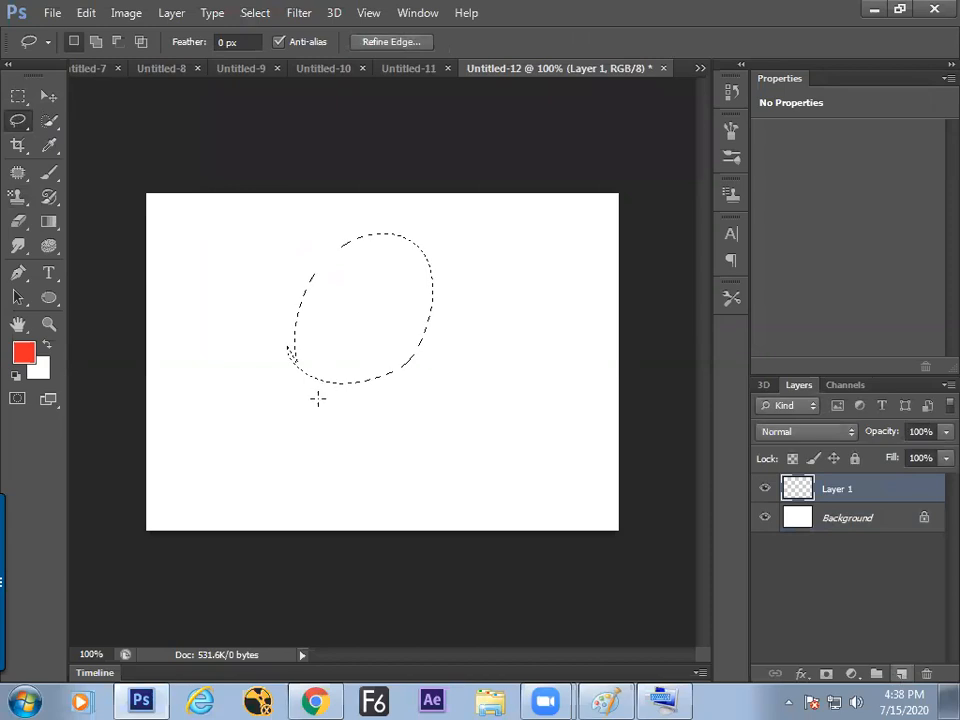
key("alt+BackSpace")
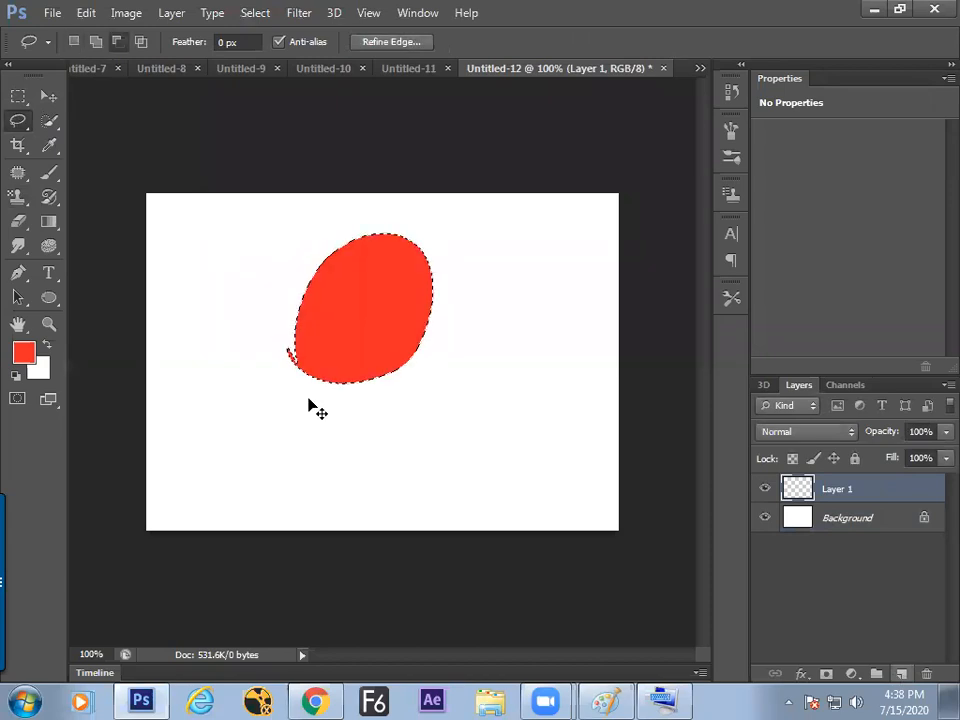
key("ctrl+d")
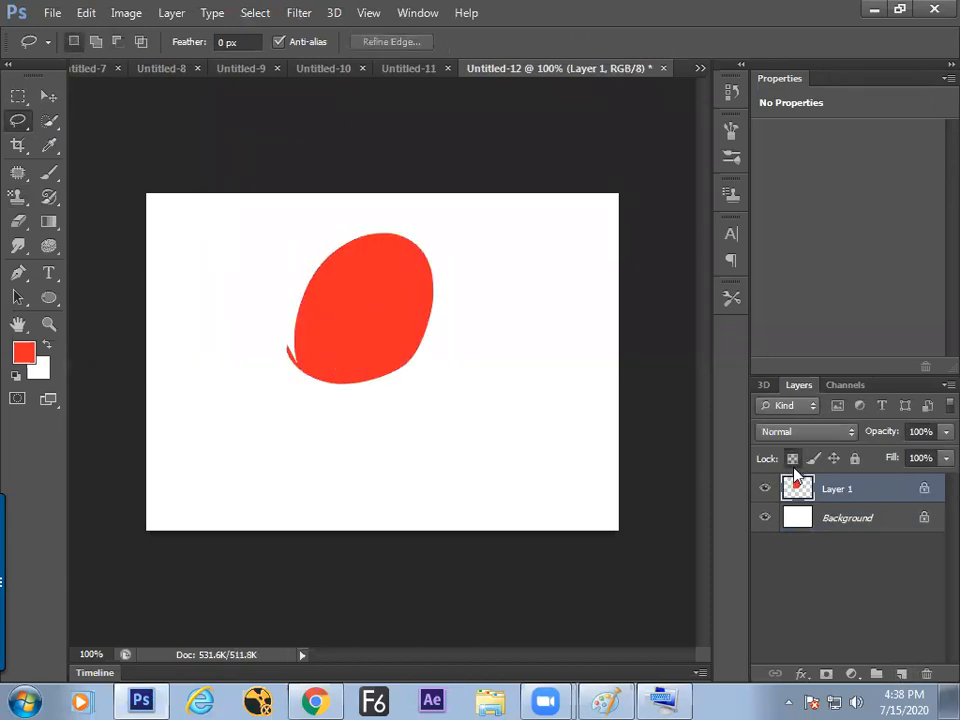
- Cover the red oval with the blue bubble pattern using the Pattern Stamp in Normal mode at 99% opacity
left_click(18, 196)
left_click(88, 214)
left_click(566, 42)
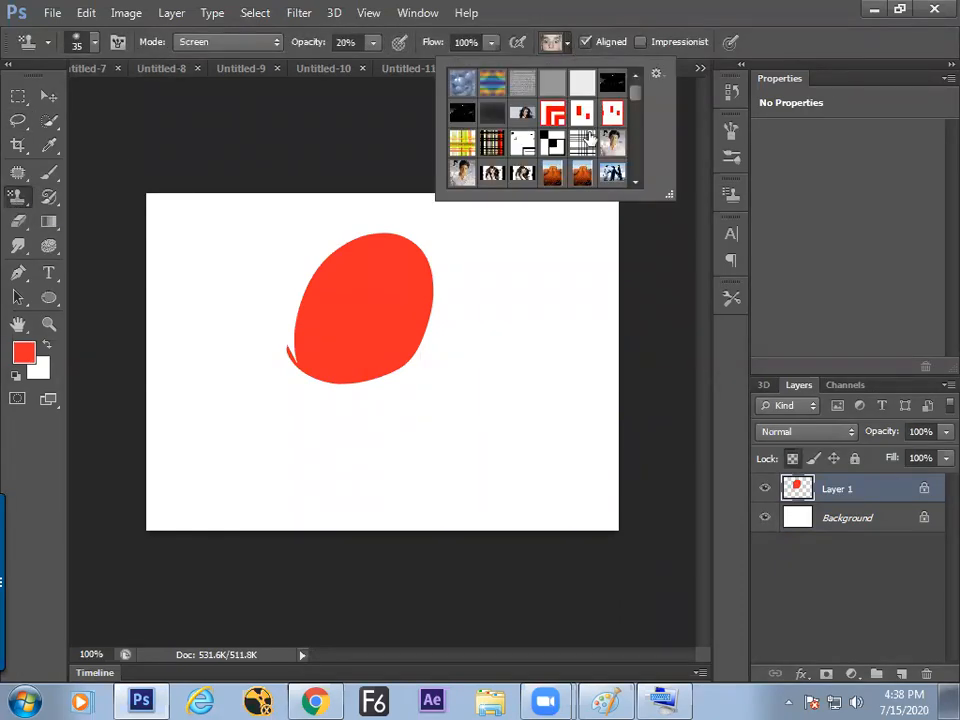
left_click(463, 83)
mouse_move(347, 268)
left_mouse_down()
mouse_move(331, 266)
mouse_move(332, 287)
left_mouse_up()
left_click_drag(306, 46, 476, 47)
mouse_move(348, 252)
left_mouse_down()
mouse_move(318, 272)
mouse_move(350, 255)
mouse_move(272, 339)
mouse_move(429, 283)
mouse_move(284, 376)
mouse_move(382, 294)
mouse_move(380, 268)
mouse_move(403, 332)
mouse_move(423, 301)
mouse_move(400, 372)
left_mouse_up()
left_click(228, 42)
left_click(222, 61)
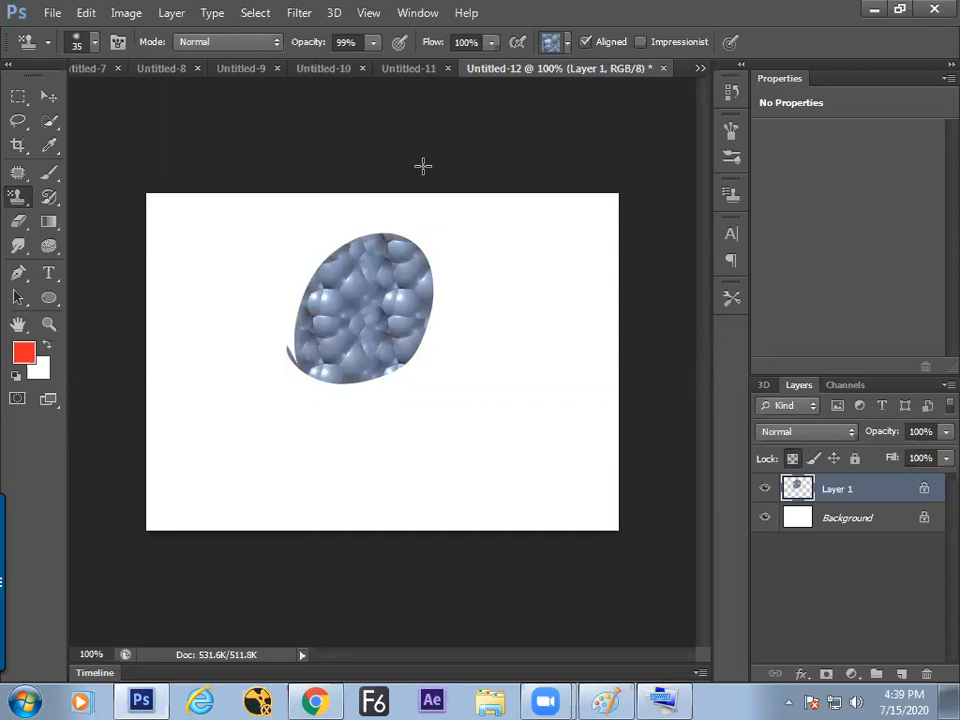
- Compare the oval with and without the pattern, try a red-to-white linear gradient across it, and undo the gradient
key("ctrl+z")
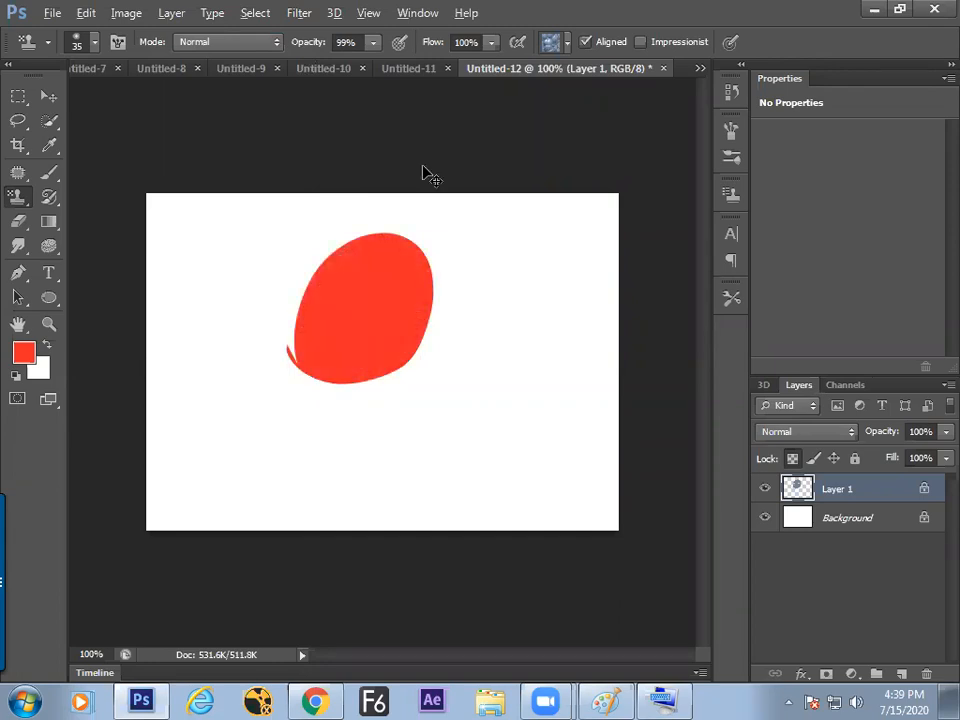
key("z")
key("ctrl+z")
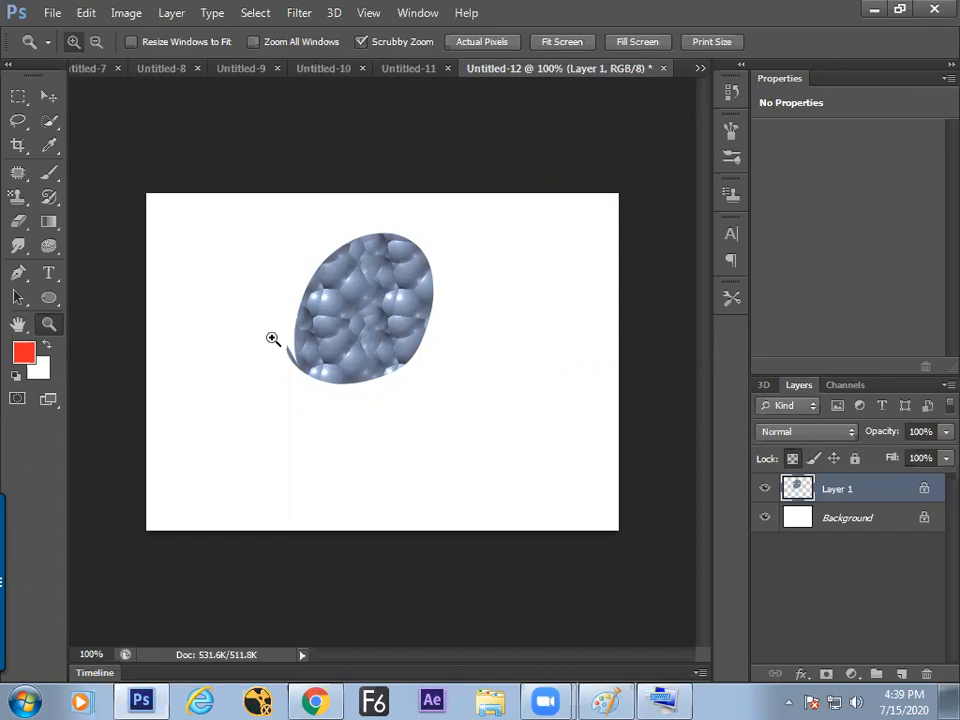
key("g")
left_click_drag(365, 262, 395, 402)
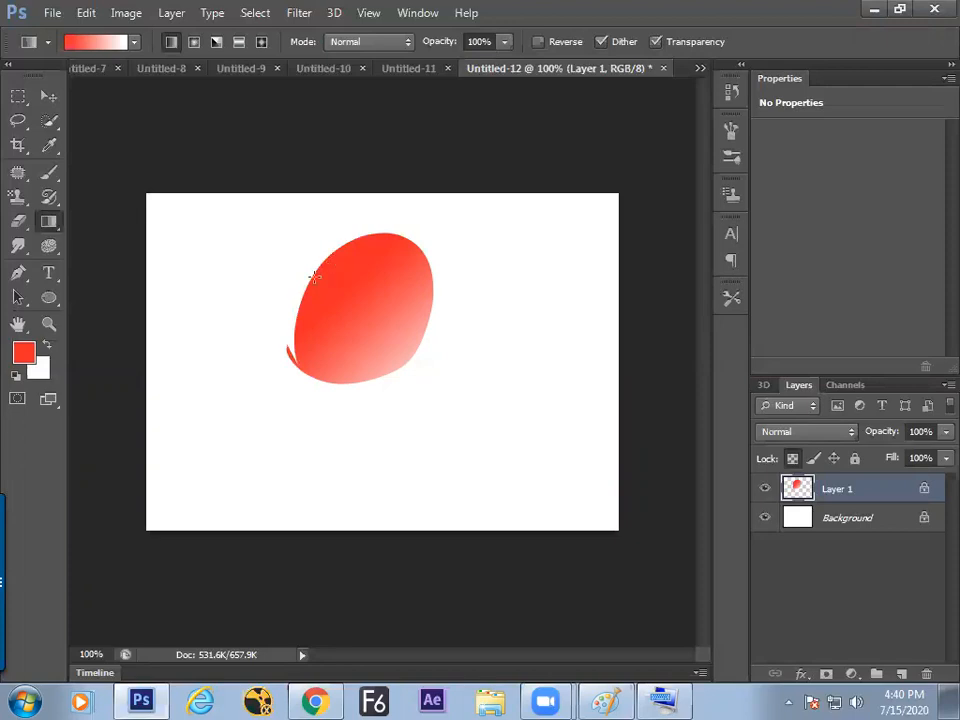
key("ctrl+z")
- Unlock Layer 1's transparent pixels and apply a Color Overlay layer style with its default settings
left_click(793, 459)
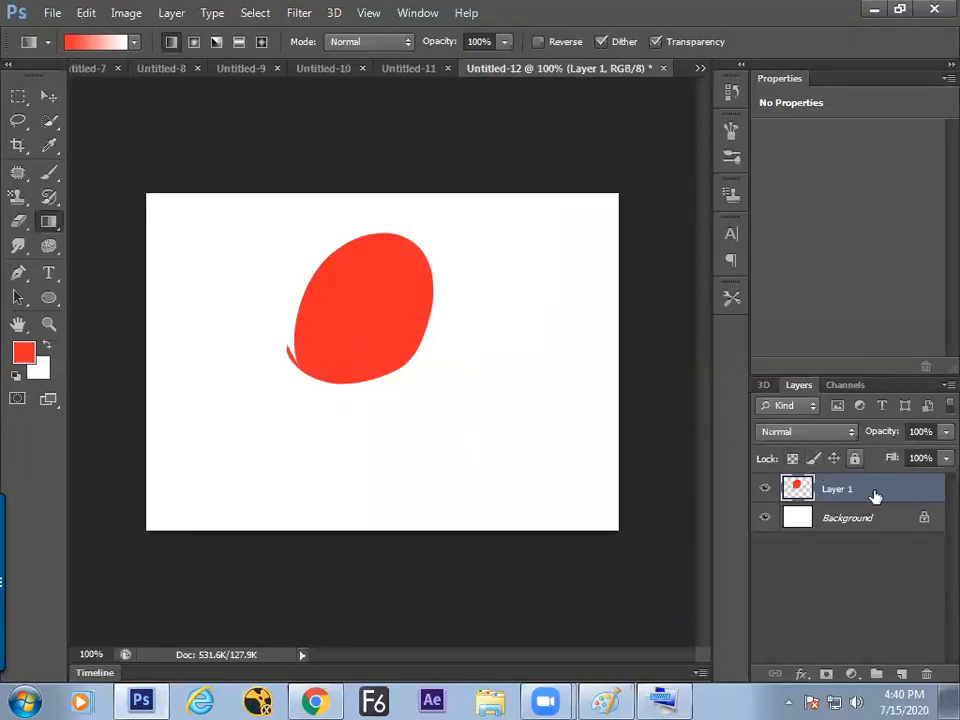
left_click(190, 19)
mouse_move(208, 121)
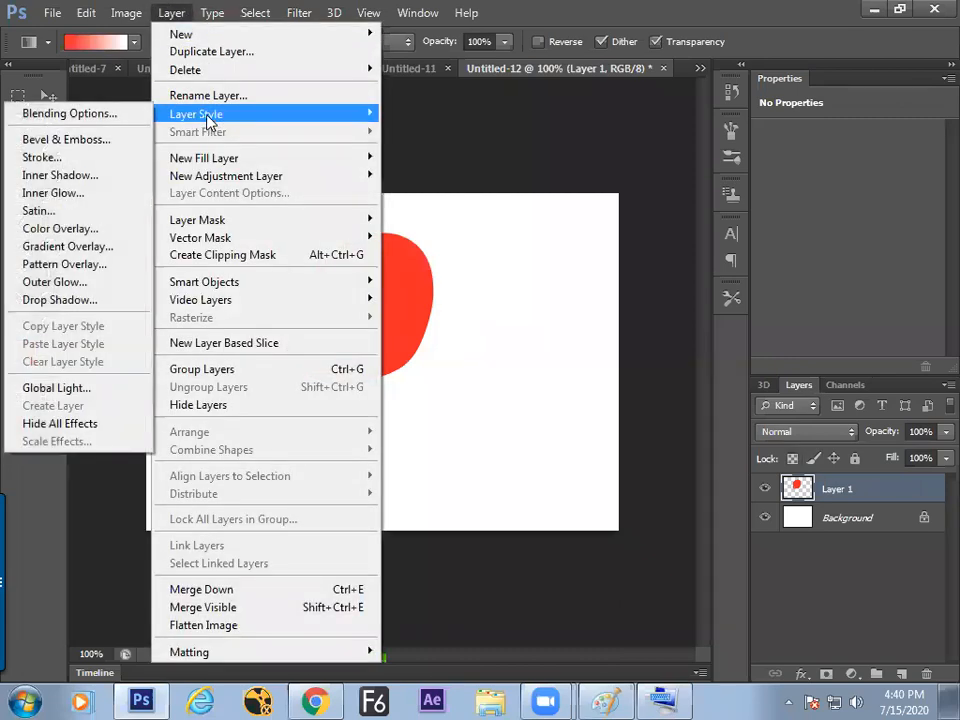
left_click(78, 237)
key("Return")
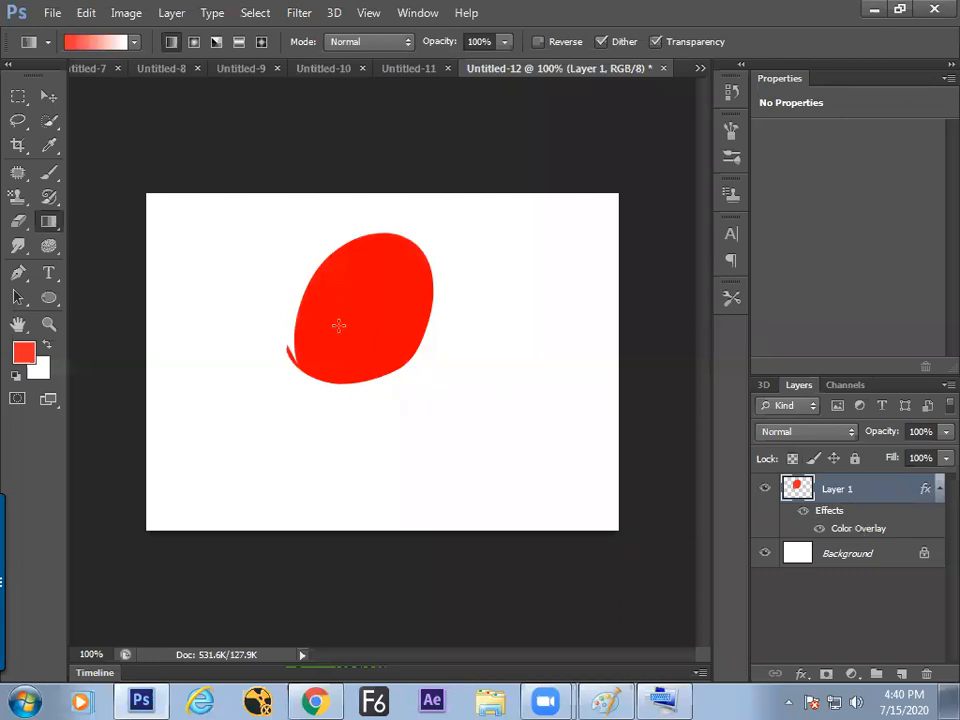
- Change the Color Overlay on Layer 1 to bright green
double_click(853, 535)
left_click(672, 280)
left_click_drag(165, 302, 190, 282)
left_click(836, 249)
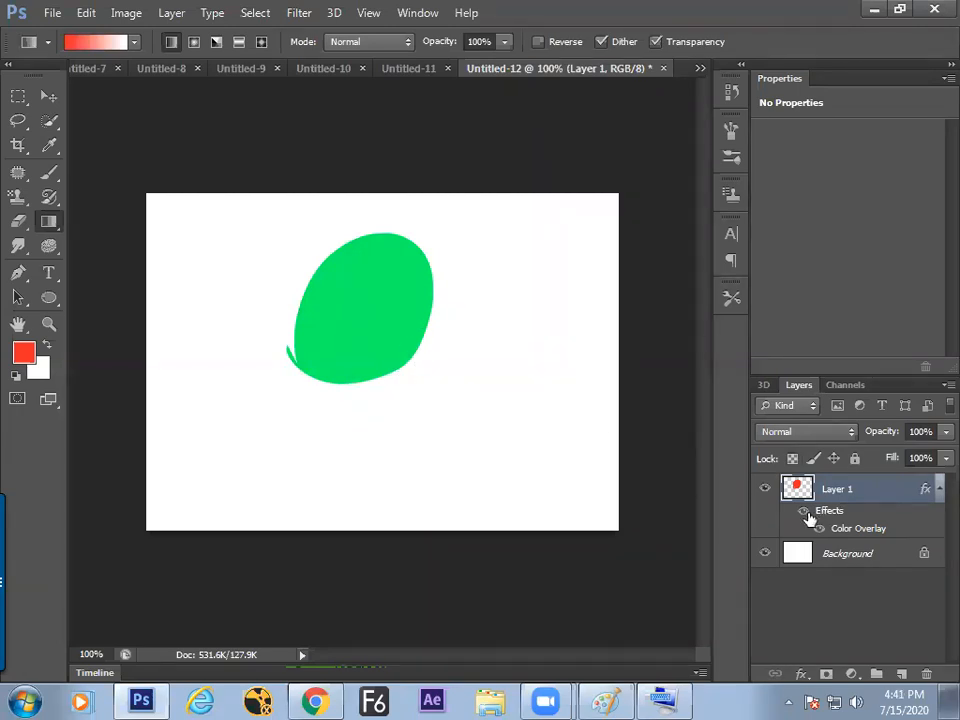
- Add a Pattern Overlay with the blue bubble pattern to Layer 1, leaving Gradient Overlay off
double_click(875, 527)
left_click(321, 460)
left_click(321, 480)
left_click(345, 481)
left_click(321, 460)
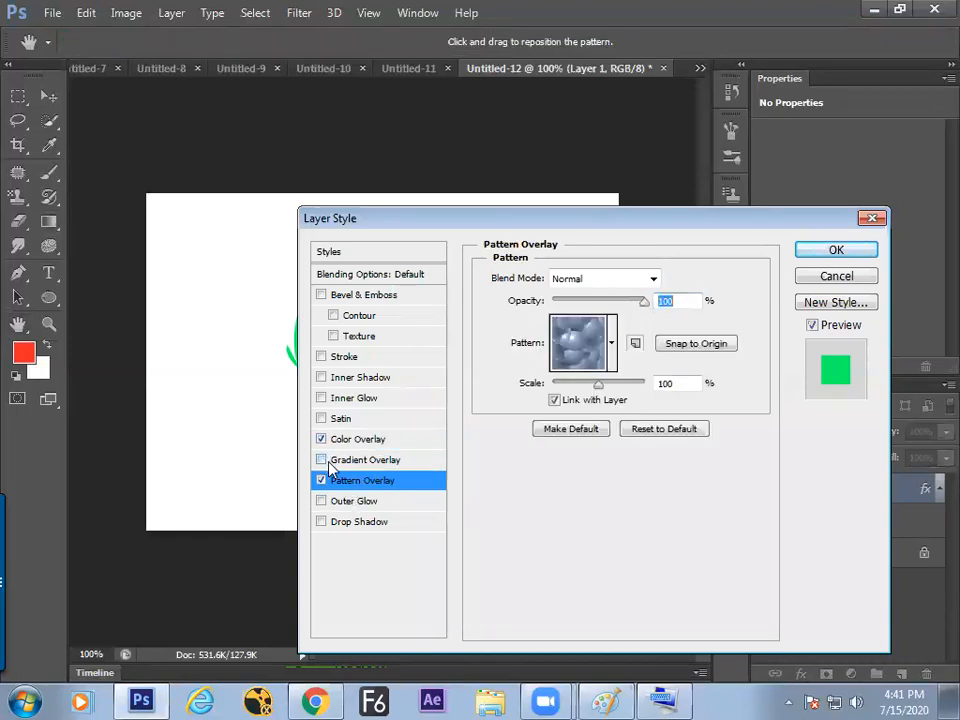
left_click(855, 251)
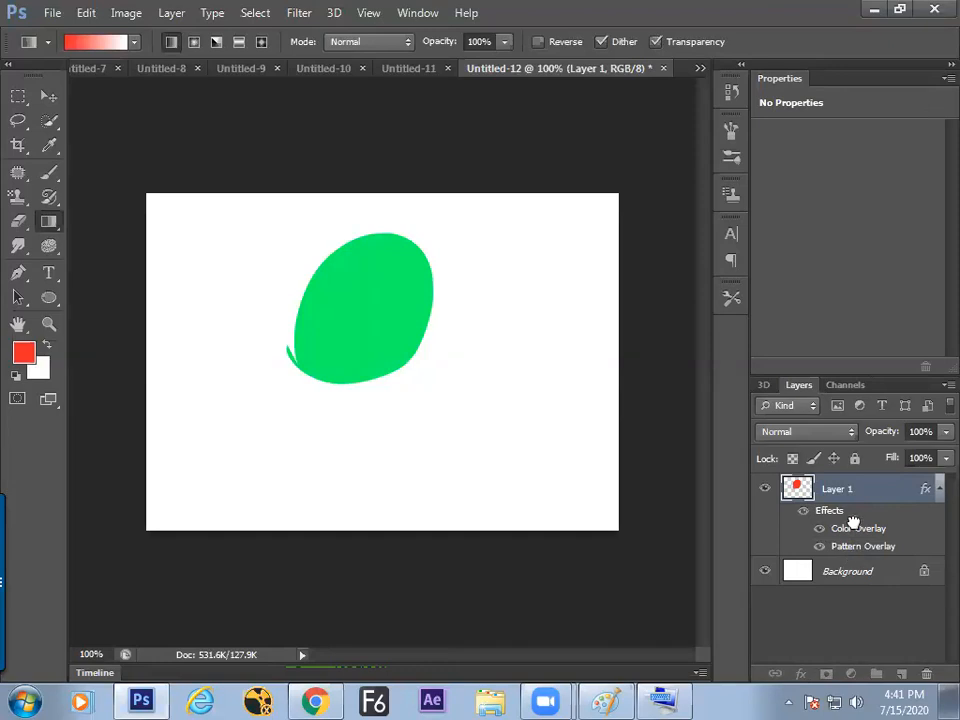
- Toggle the Color Overlay's visibility repeatedly to compare it with the Pattern Overlay beneath
left_click(820, 531)
left_click(820, 531)
left_click(820, 531)
left_click(820, 531)
left_click(820, 531)
left_click(820, 531)
- Lower the Color Overlay's opacity so the pattern shows through, and toggle all of Layer 1's effects off and on to compare
double_click(842, 535)
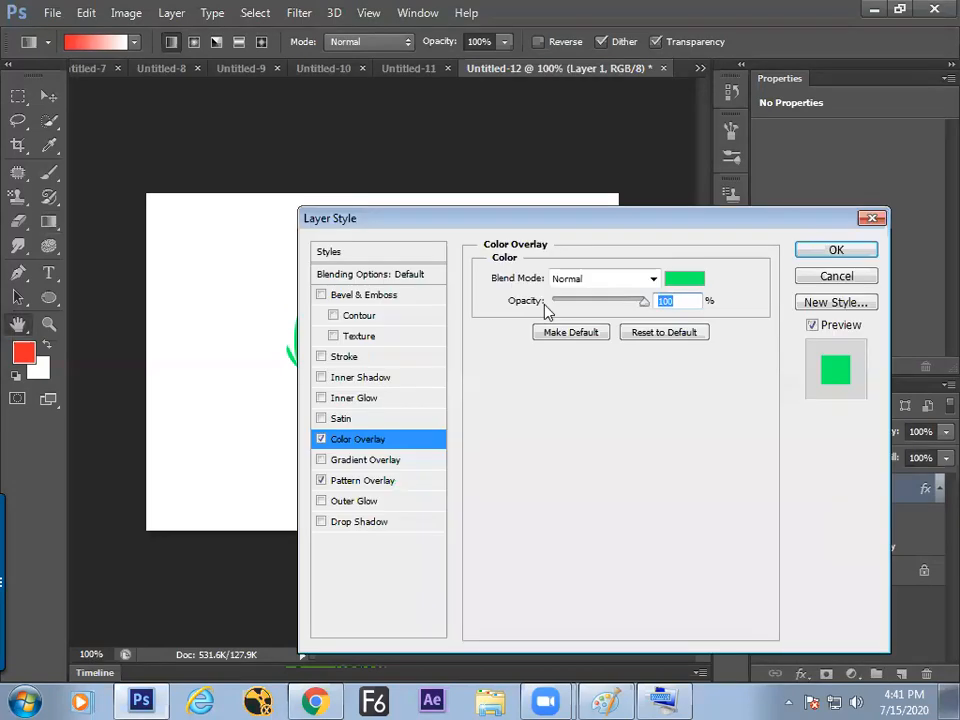
left_click(825, 252)
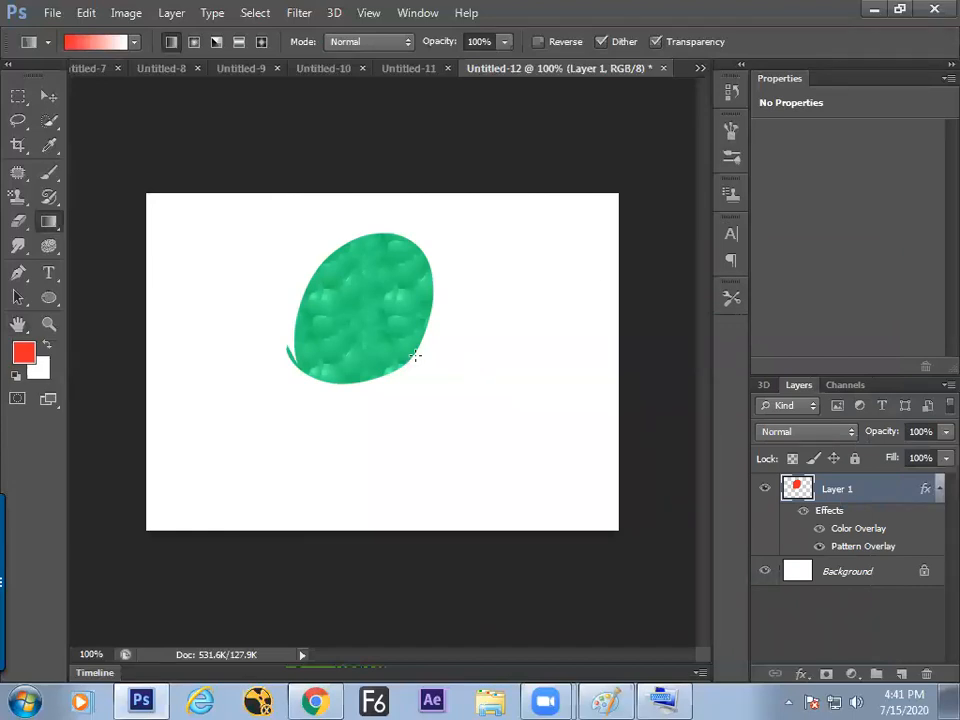
left_click(805, 512)
left_click(808, 516)
- Add a black-to-white Gradient Overlay to Layer 1 and set its opacity to 50%
double_click(866, 547)
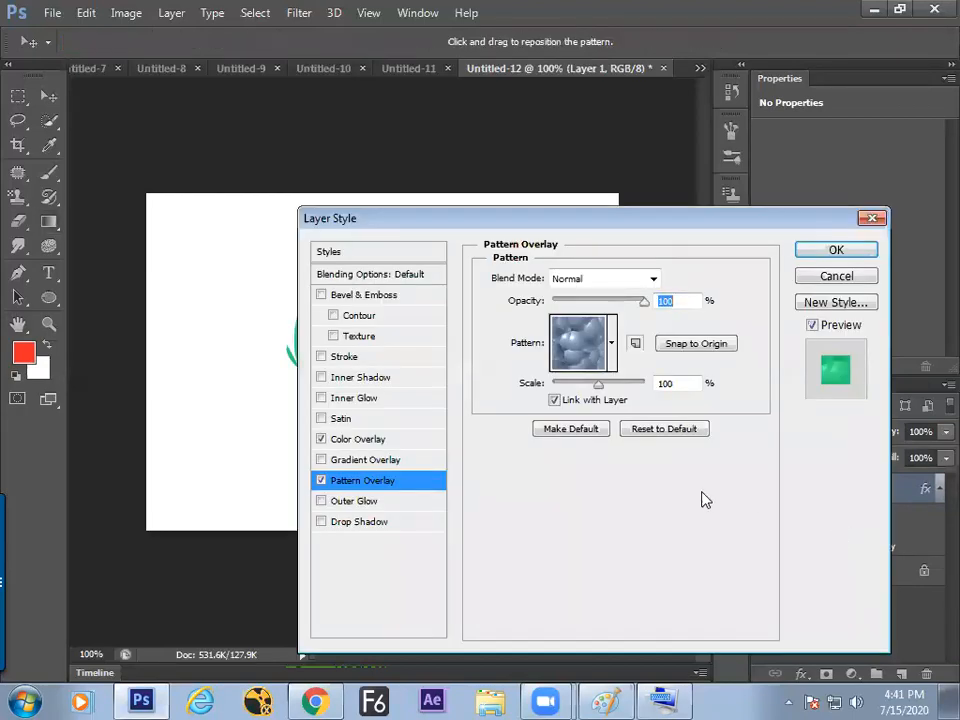
left_click(321, 459)
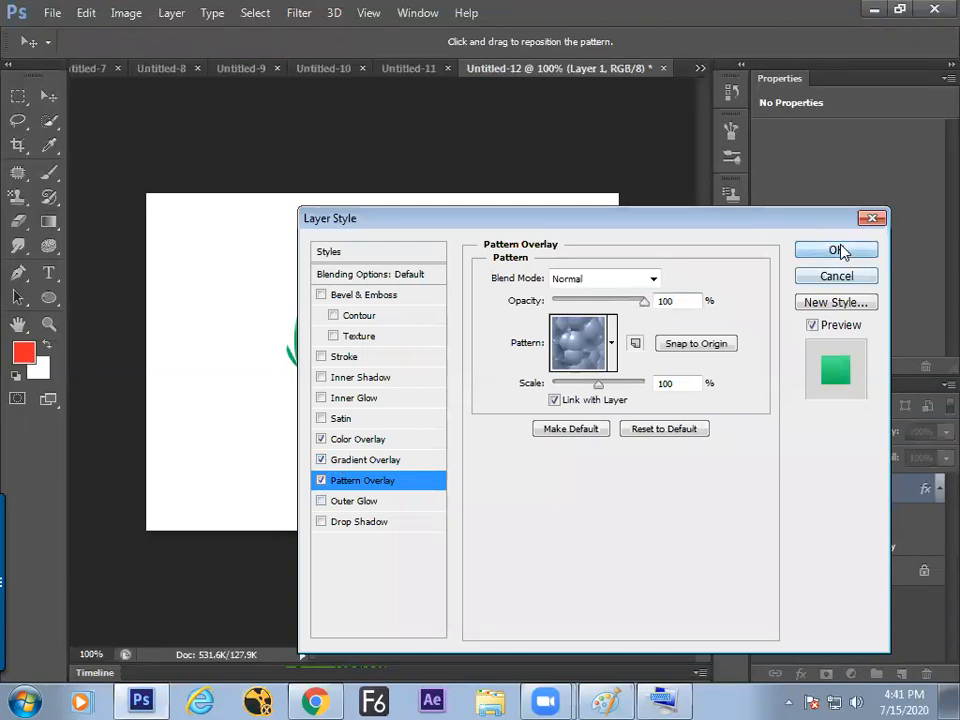
left_click(837, 250)
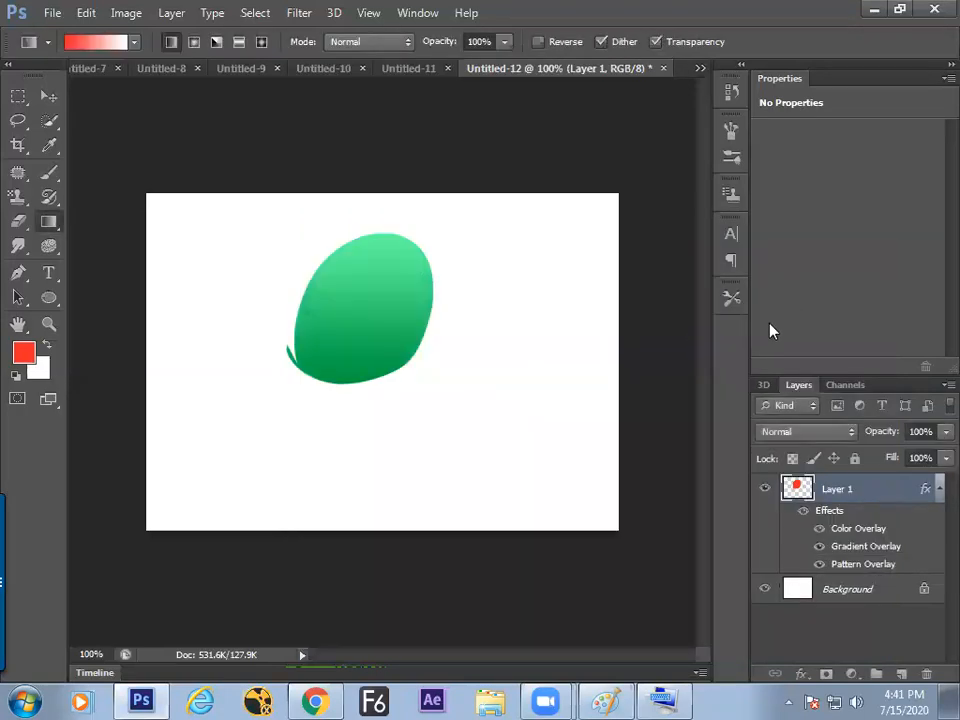
double_click(860, 546)
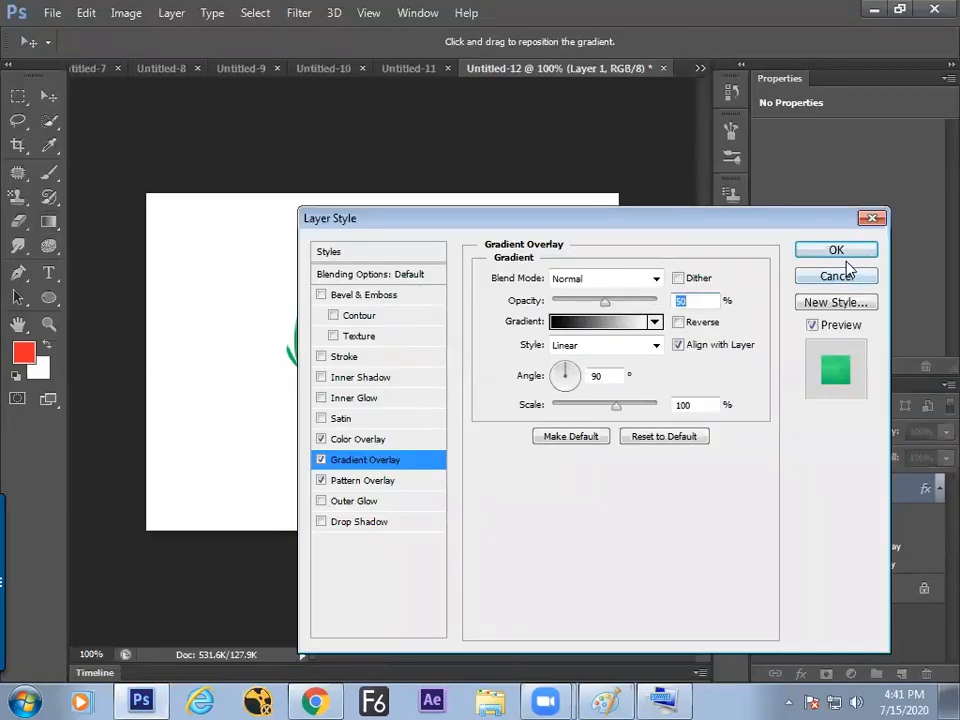
left_click(846, 272)
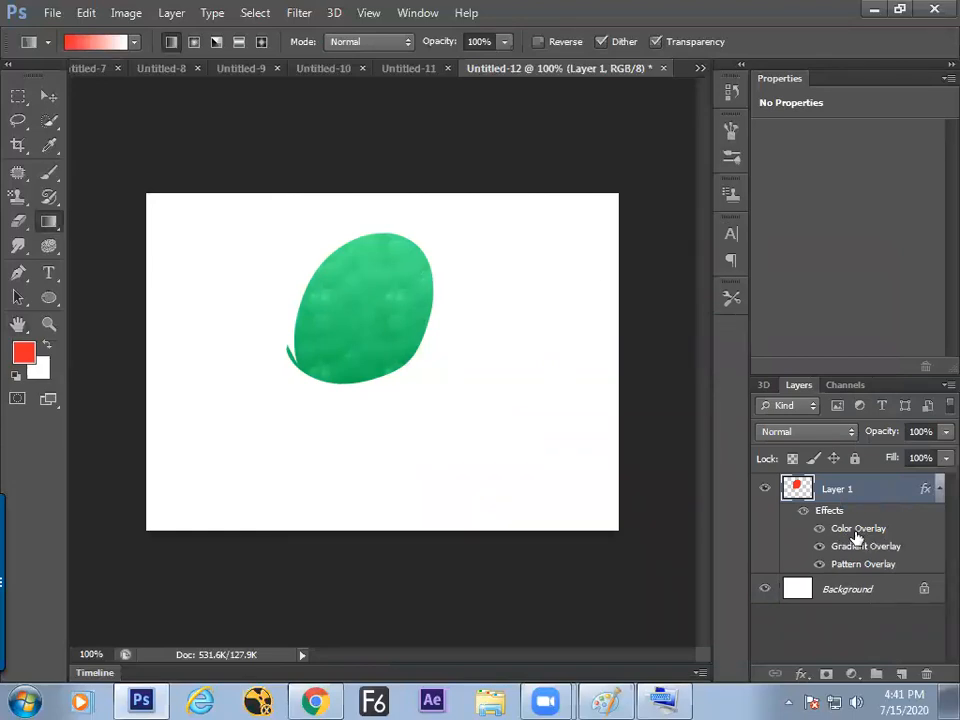
- In the Paint notes, draw two branches below "Style" and label them "Layer" and "Layer window"
left_click(618, 698)
left_click_drag(464, 402, 452, 424)
left_click_drag(493, 372, 535, 416)
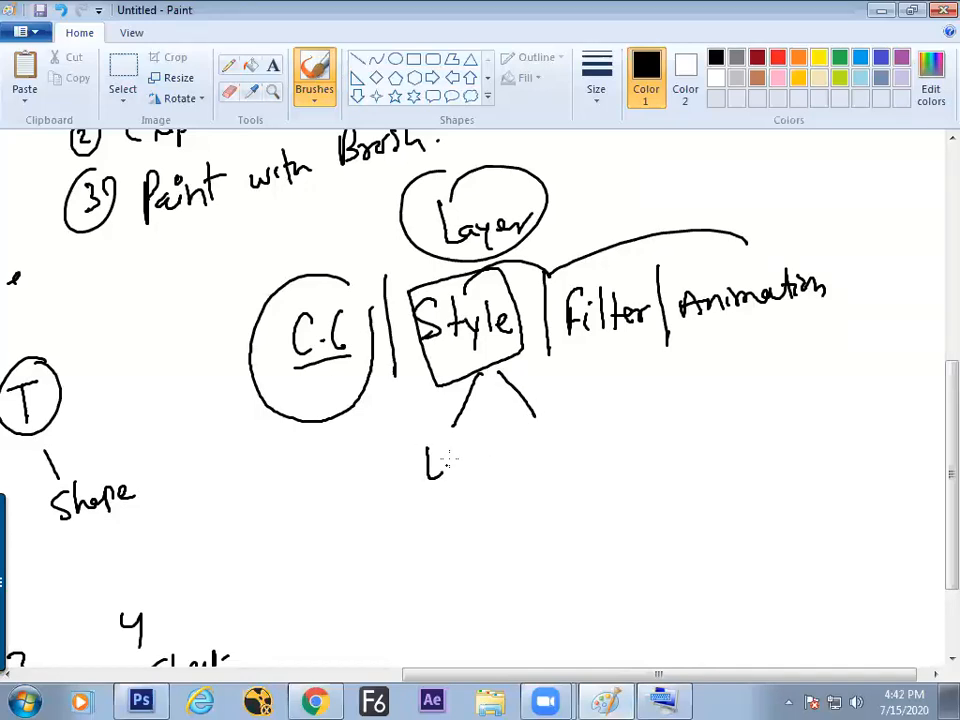
left_click_drag(453, 453, 458, 488)
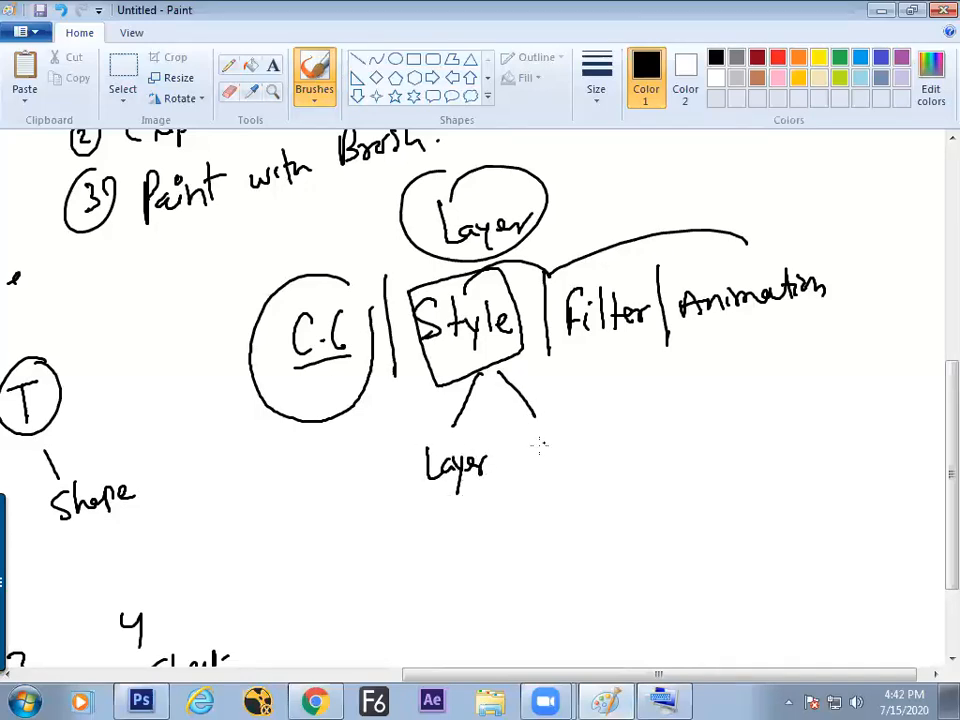
mouse_move(540, 434)
left_mouse_down()
mouse_move(544, 447)
mouse_move(593, 433)
left_mouse_up()
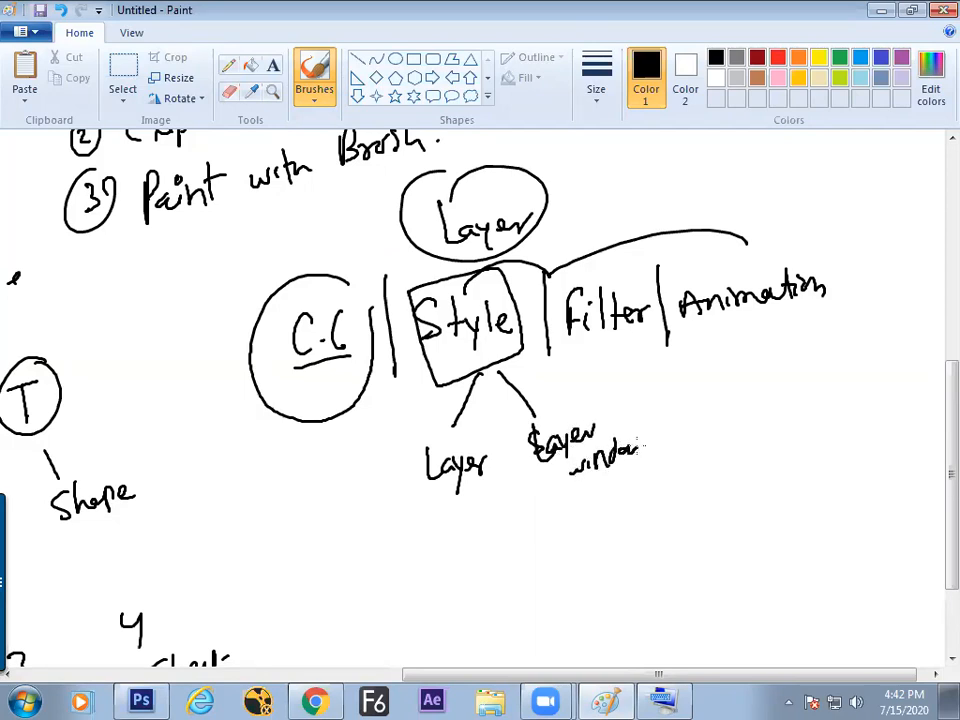
- Write "Style" under the Layer branch and "fx" under the Layer window branch, framing both words and linking them to their branches
scroll(934, 424, "down", 2)
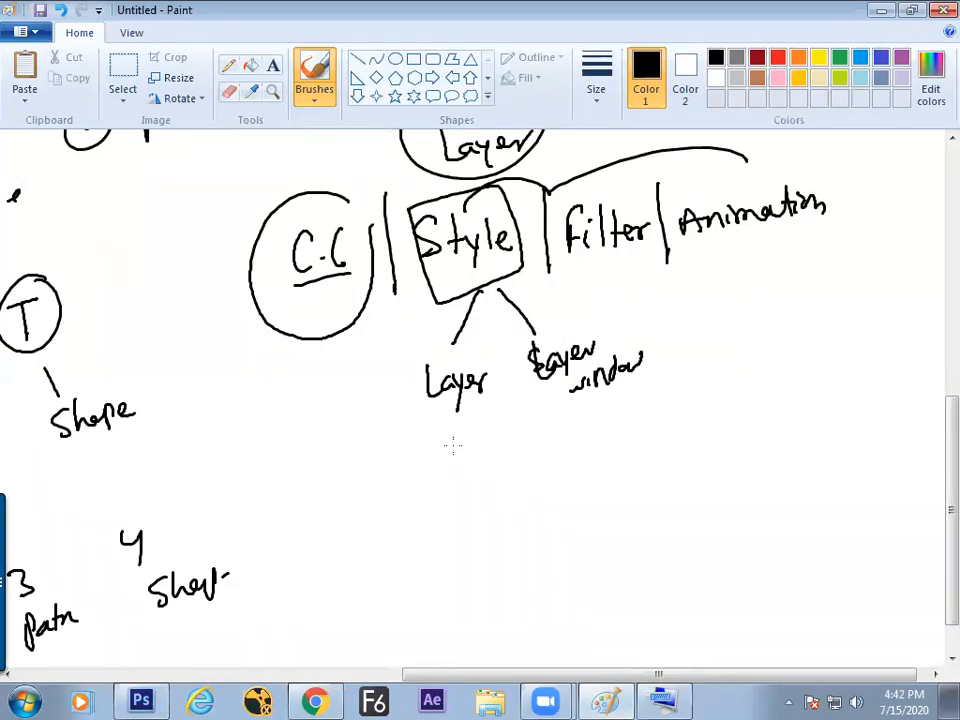
left_click_drag(479, 465, 469, 489)
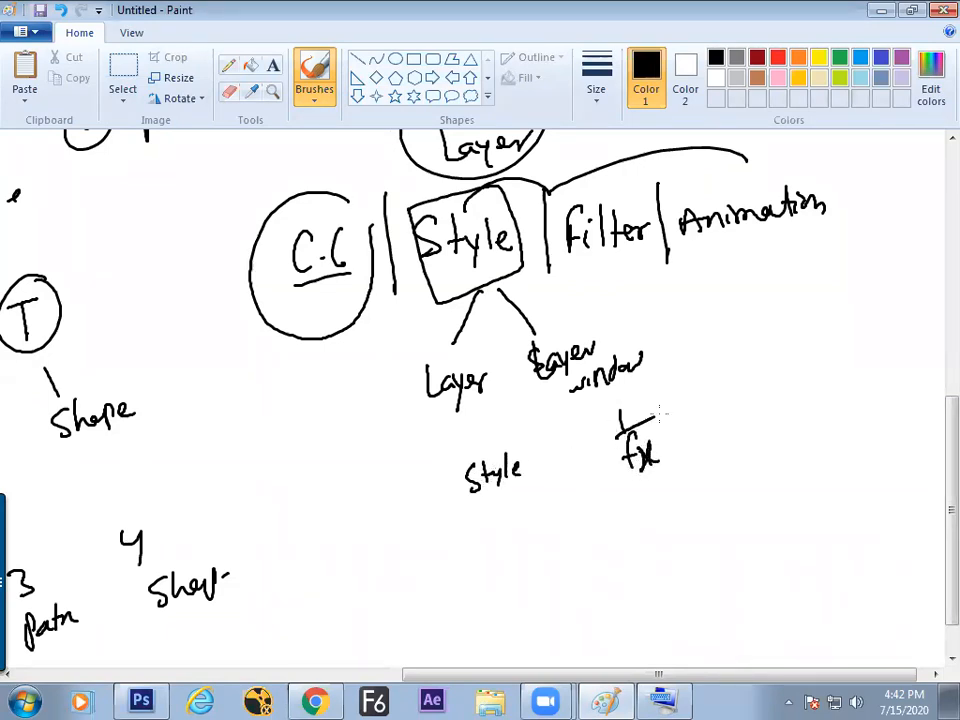
left_click_drag(619, 428, 608, 434)
mouse_move(458, 465)
left_mouse_down()
mouse_move(495, 447)
mouse_move(526, 492)
left_mouse_up()
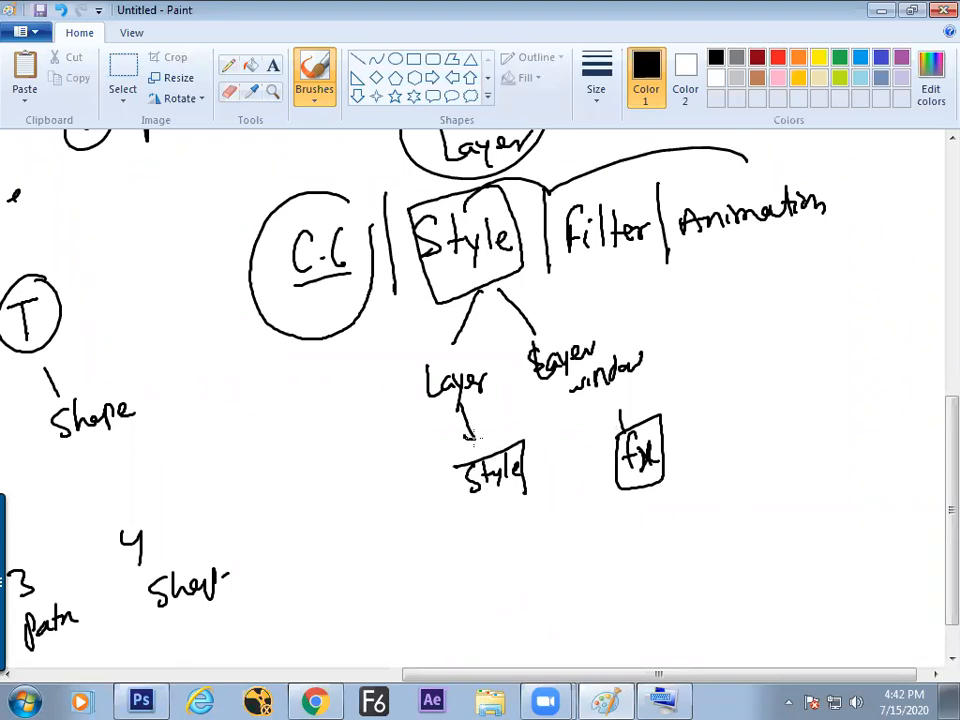
- Switch to Photoshop and look up where the Layer Style command is found, without applying a style
left_click(141, 700)
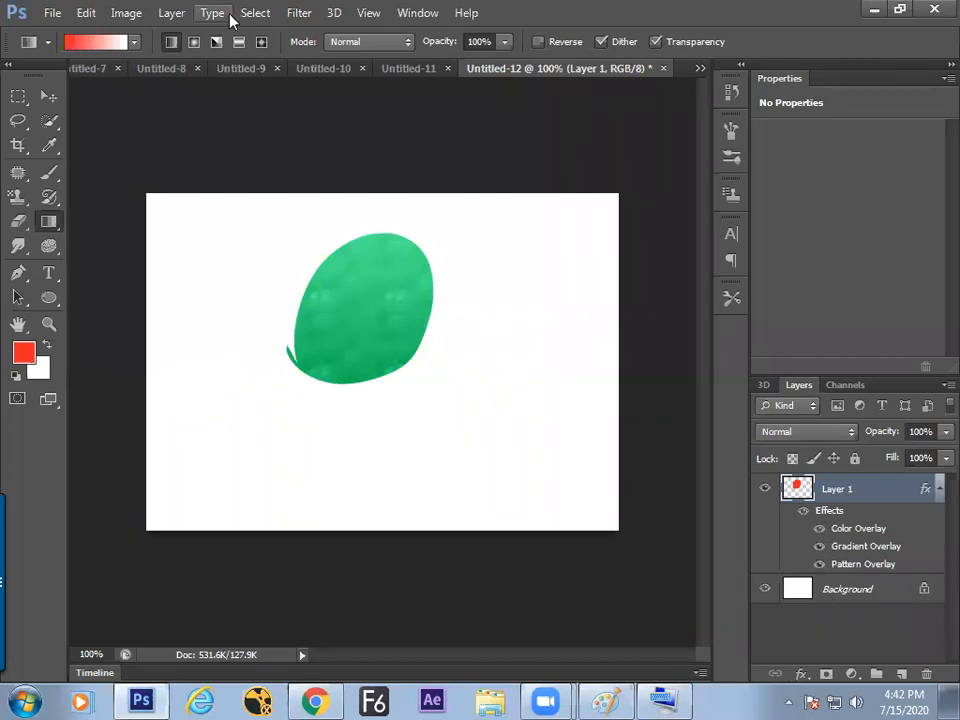
left_click(178, 16)
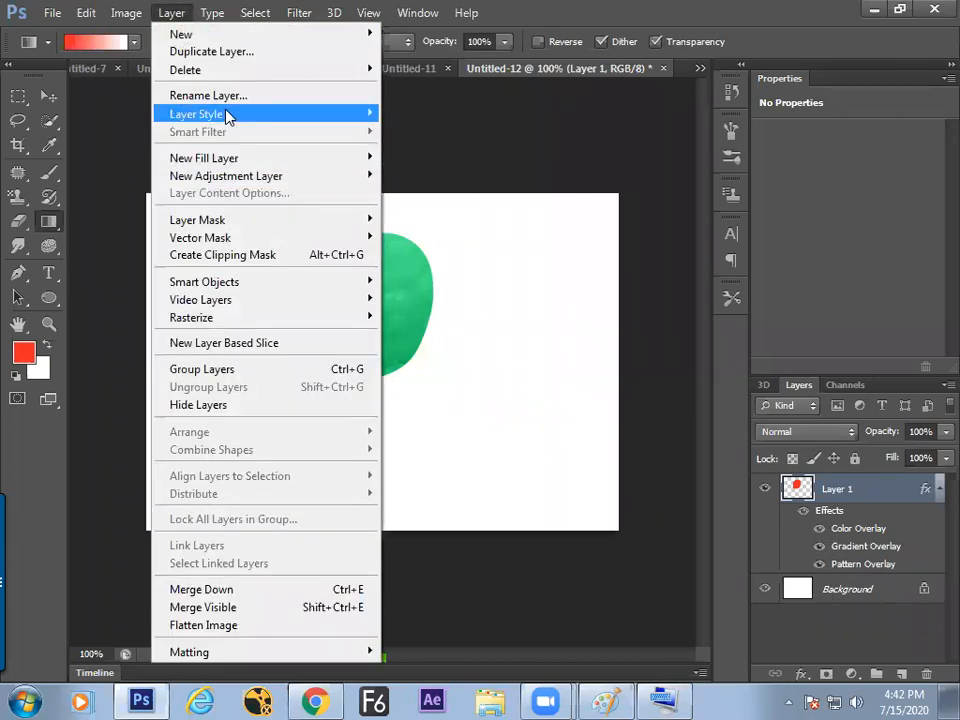
left_click(843, 532)
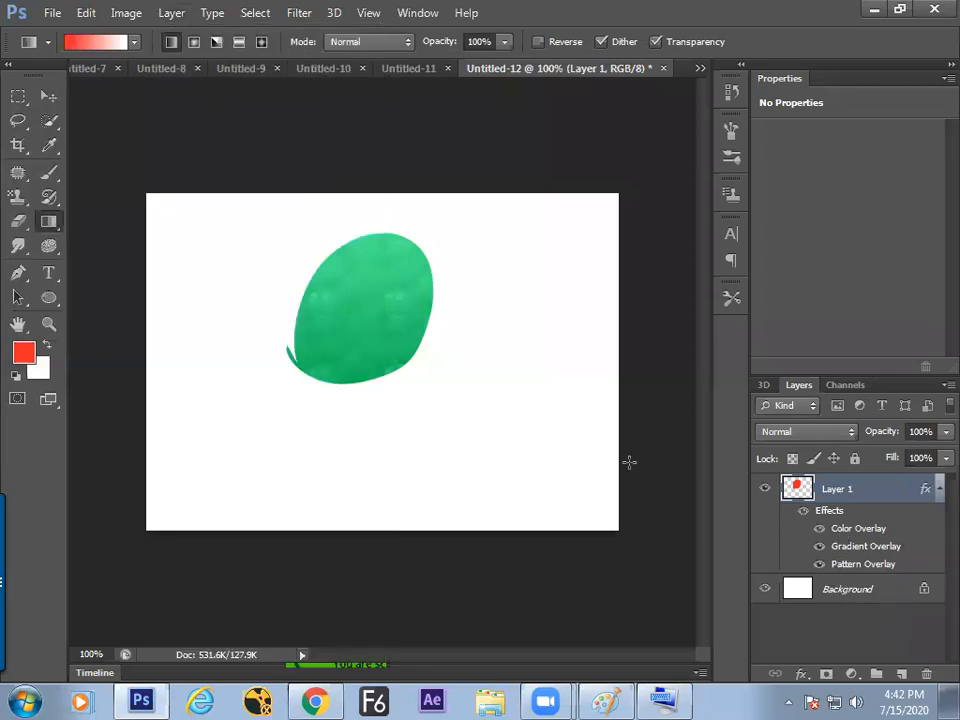
- Return to the Paint notes and list "Color", "Gradient" and "Pattern" below the fx box
left_click(612, 698)
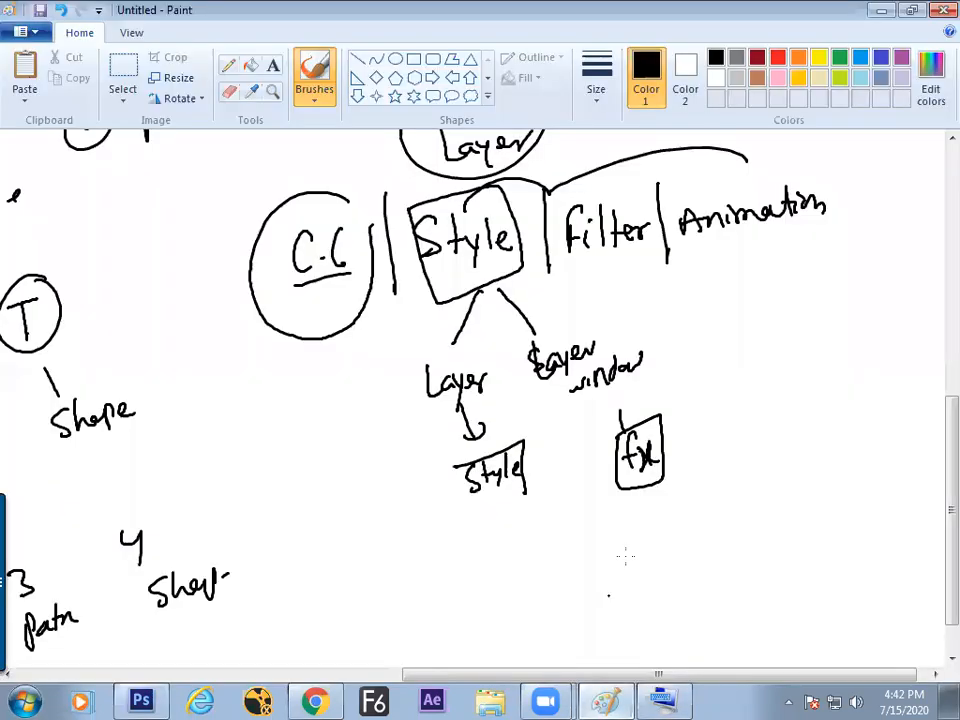
scroll(932, 412, "down", 2)
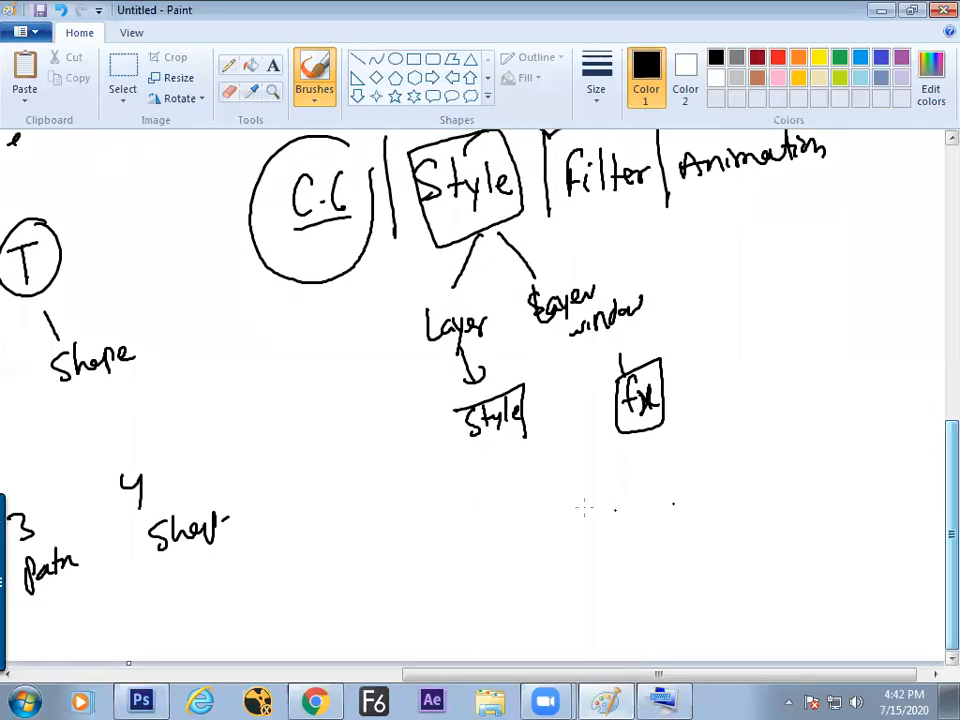
mouse_move(583, 489)
left_mouse_down()
mouse_move(585, 515)
mouse_move(596, 503)
left_mouse_up()
mouse_move(605, 484)
left_mouse_down()
mouse_move(626, 512)
mouse_move(583, 534)
mouse_move(600, 561)
mouse_move(634, 551)
left_mouse_up()
left_click_drag(640, 538, 645, 543)
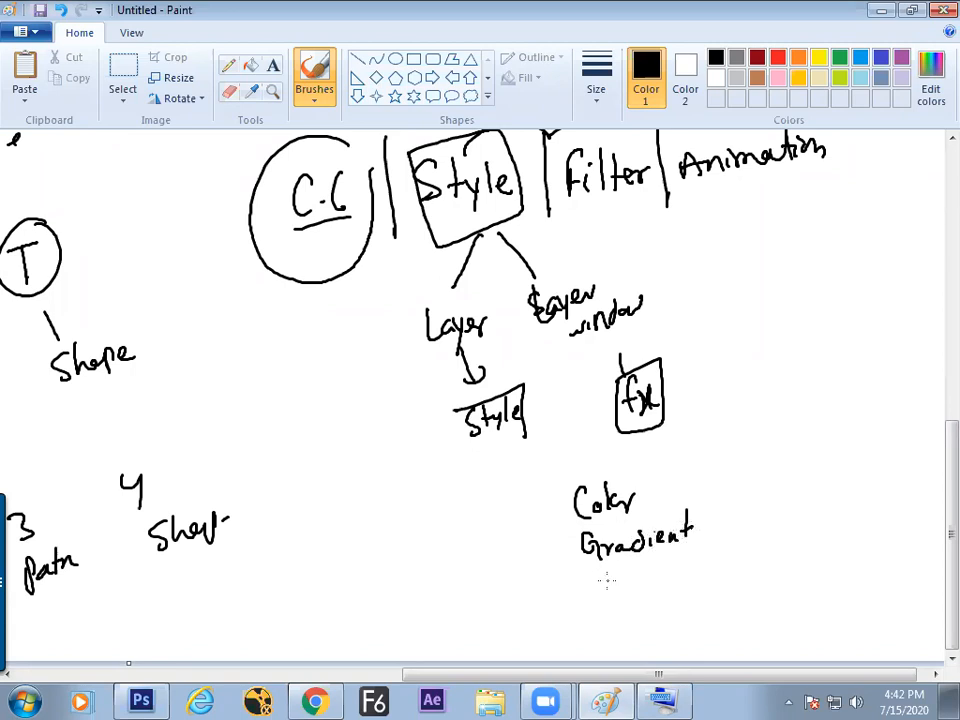
left_click_drag(601, 571, 617, 586)
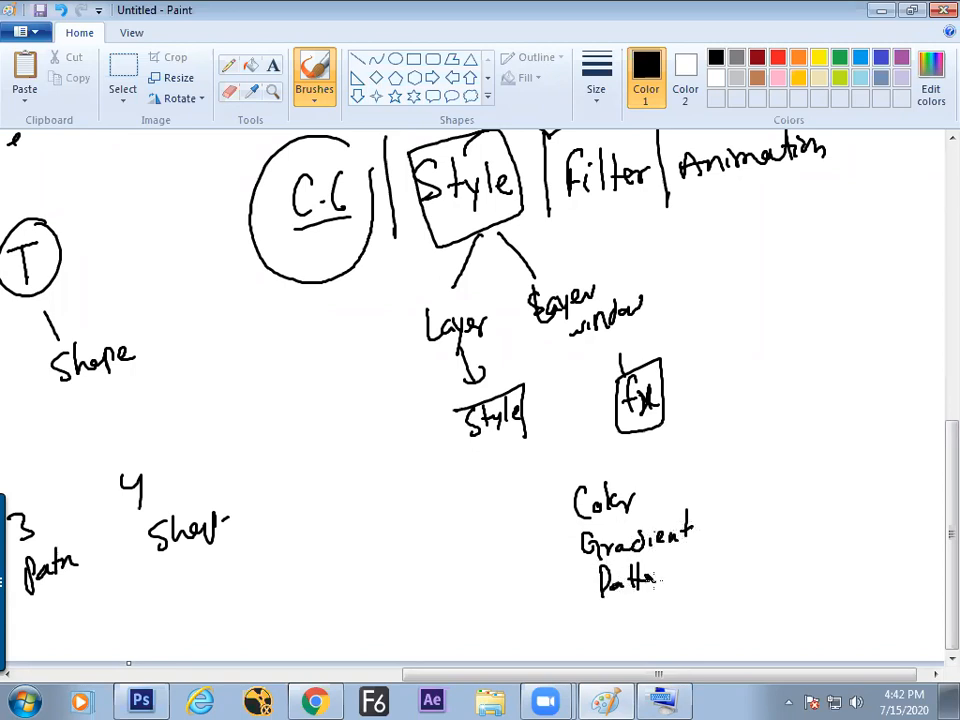
- Draw a vertical divider beside the list, write "Stroke" and "Bevel & Emboss" next to it, and frame Bevel & Emboss
left_click_drag(695, 466, 704, 563)
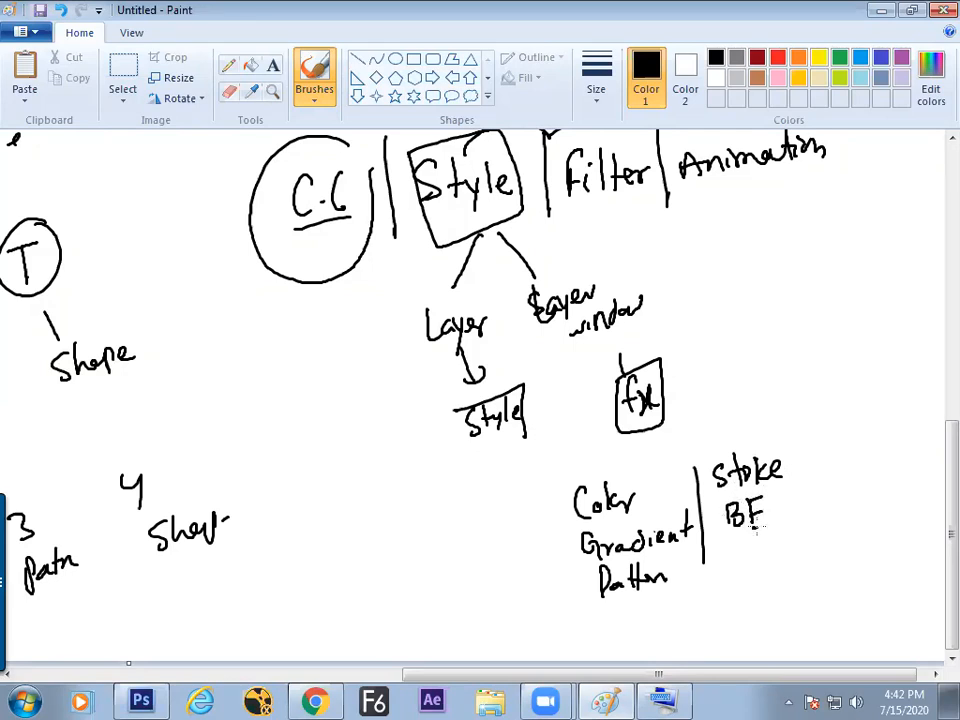
left_click_drag(751, 502, 757, 550)
mouse_move(845, 490)
left_mouse_down()
mouse_move(875, 499)
mouse_move(910, 483)
left_mouse_up()
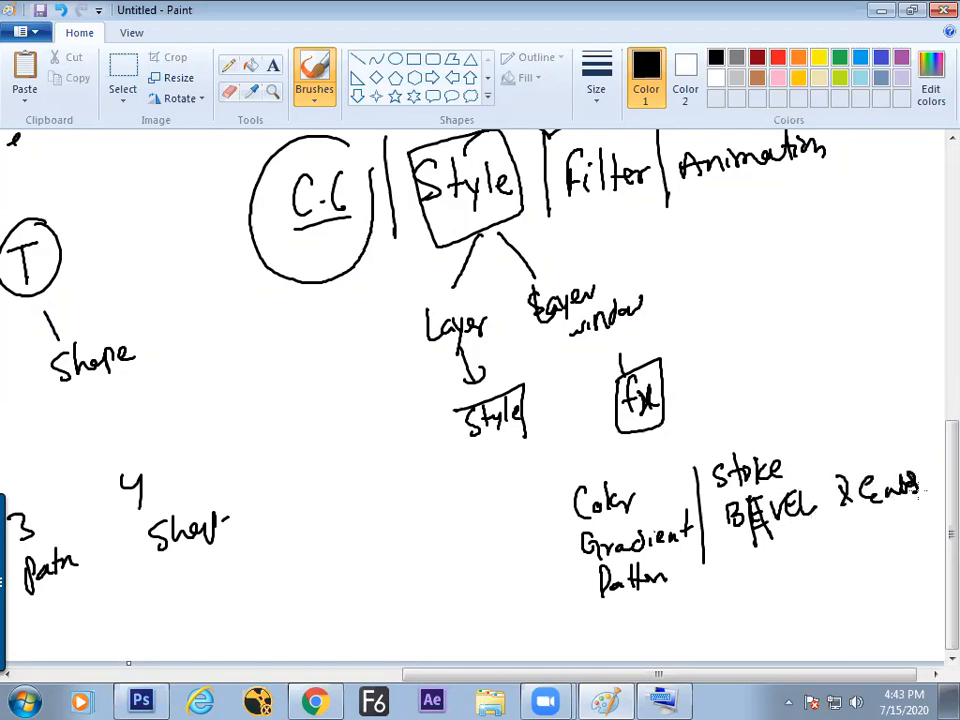
mouse_move(768, 545)
left_mouse_down()
mouse_move(929, 441)
mouse_move(712, 489)
mouse_move(745, 552)
left_mouse_up()
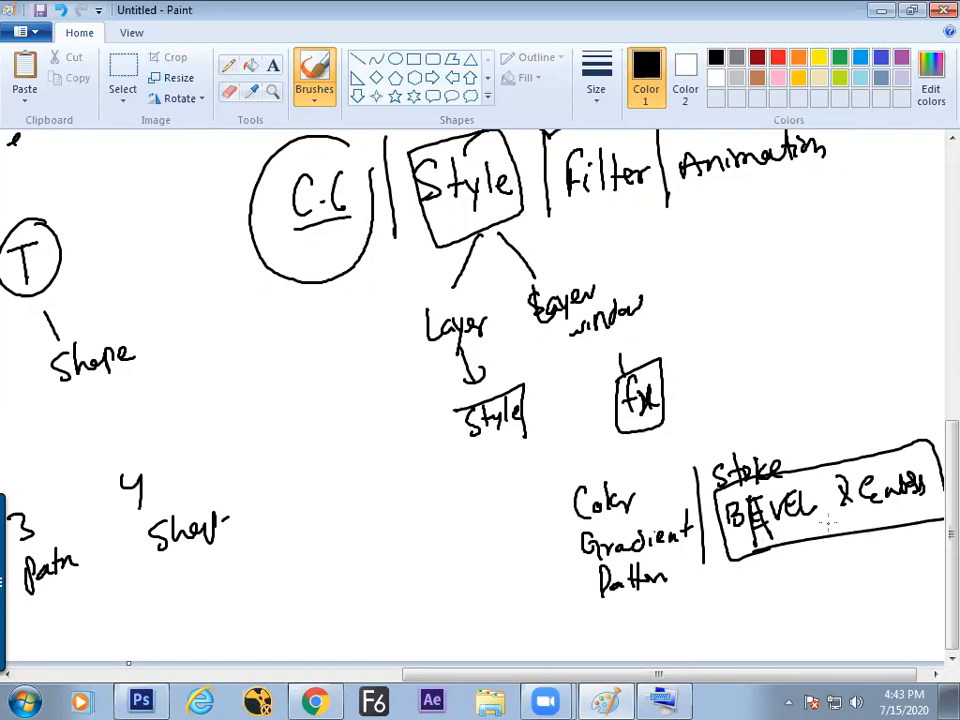
- Switch to Photoshop and create a new RGB document from a preset with a white background
left_click(141, 701)
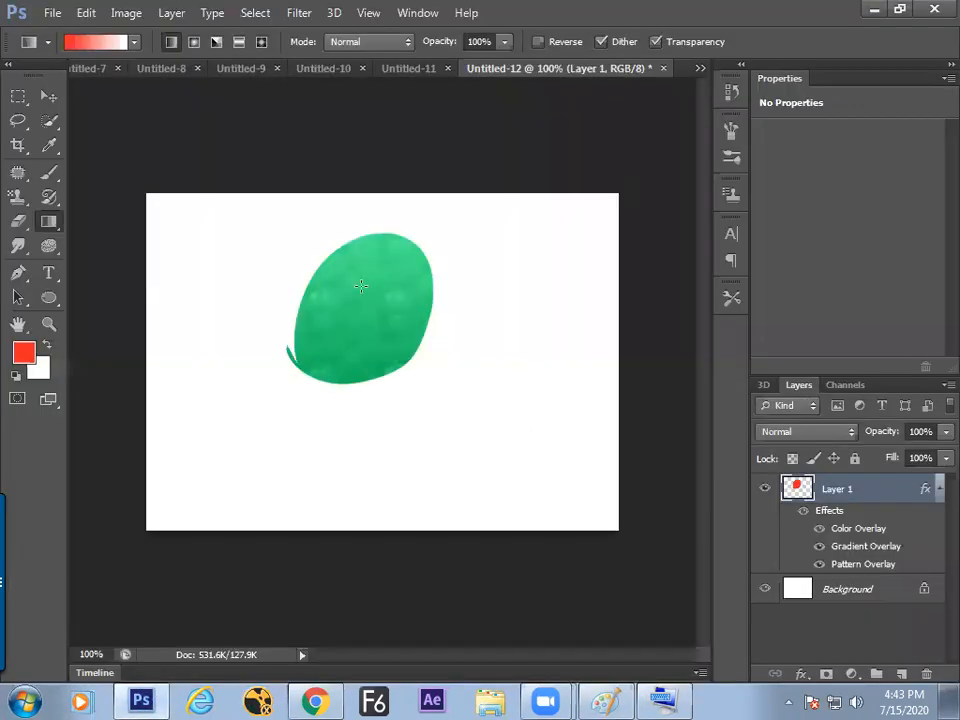
key("ctrl+n")
left_click(345, 231)
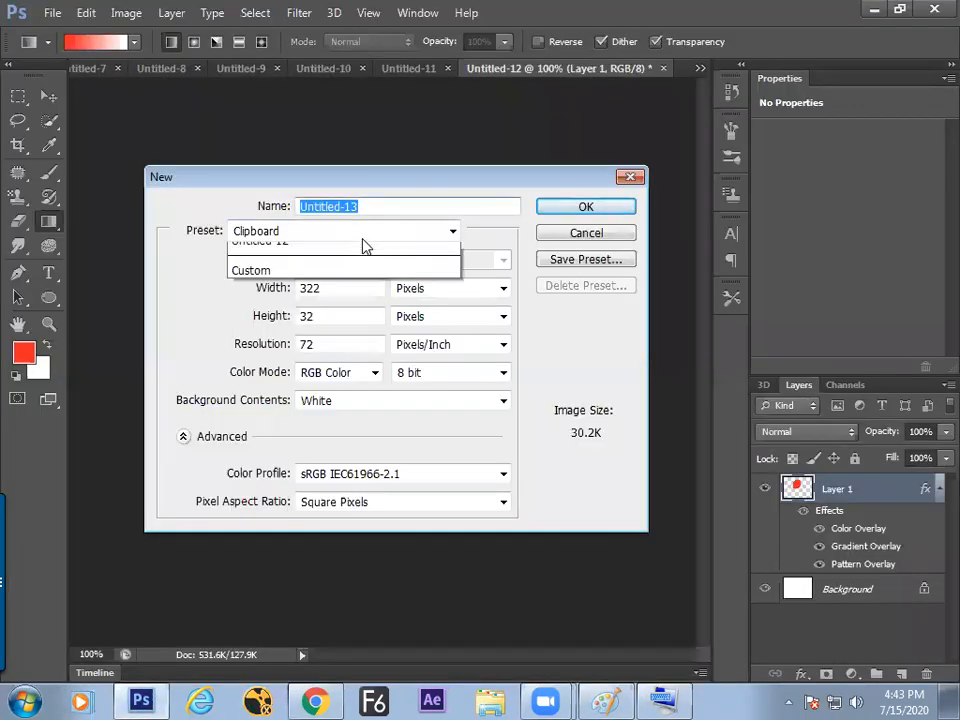
left_click(340, 266)
key("Return")
- Add the red text "HONDA" to the canvas in Myriad Pro Bold, 47 pt
left_click(48, 272)
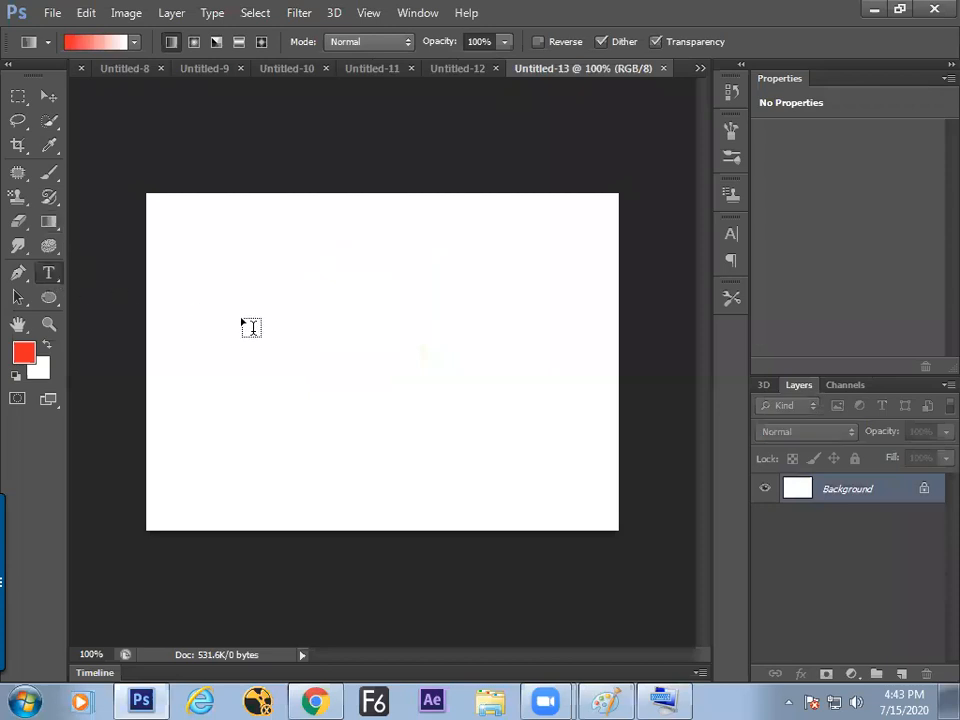
left_click(243, 318)
type("HO")
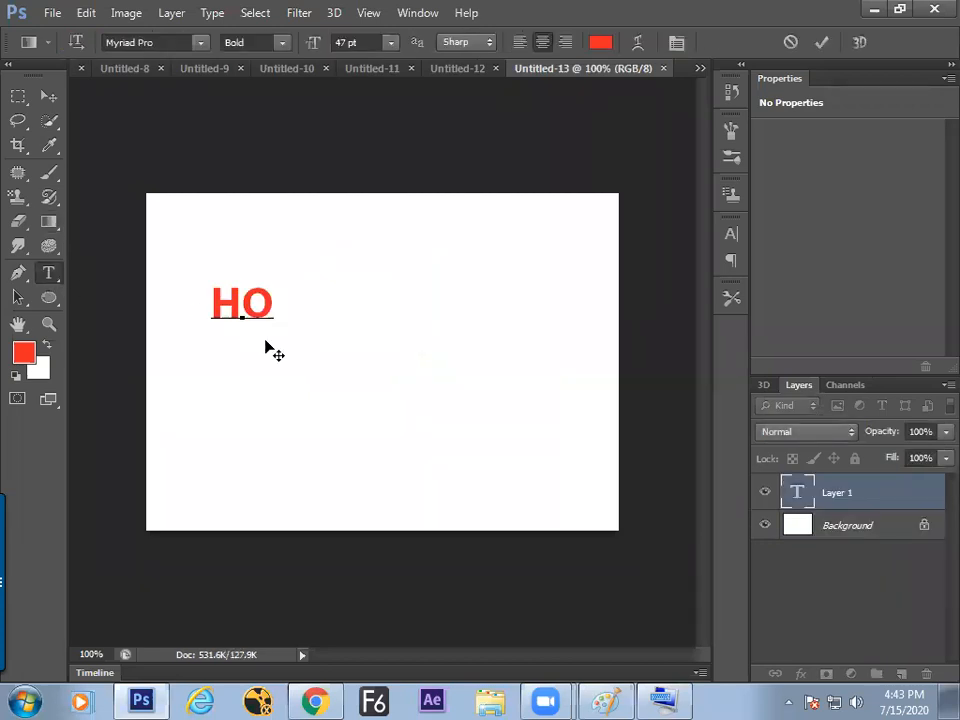
type("NDA")
left_click(48, 96)
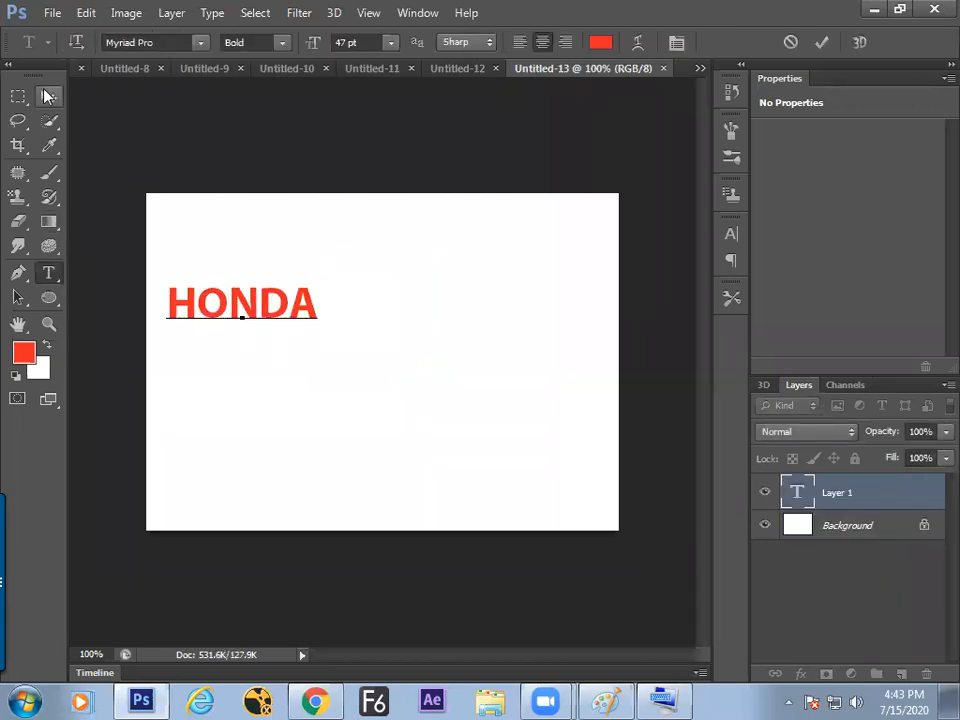
- Enlarge the HONDA text to roughly twice its size and position it near the middle of the canvas
left_click_drag(243, 308, 334, 335)
key("ctrl+t")
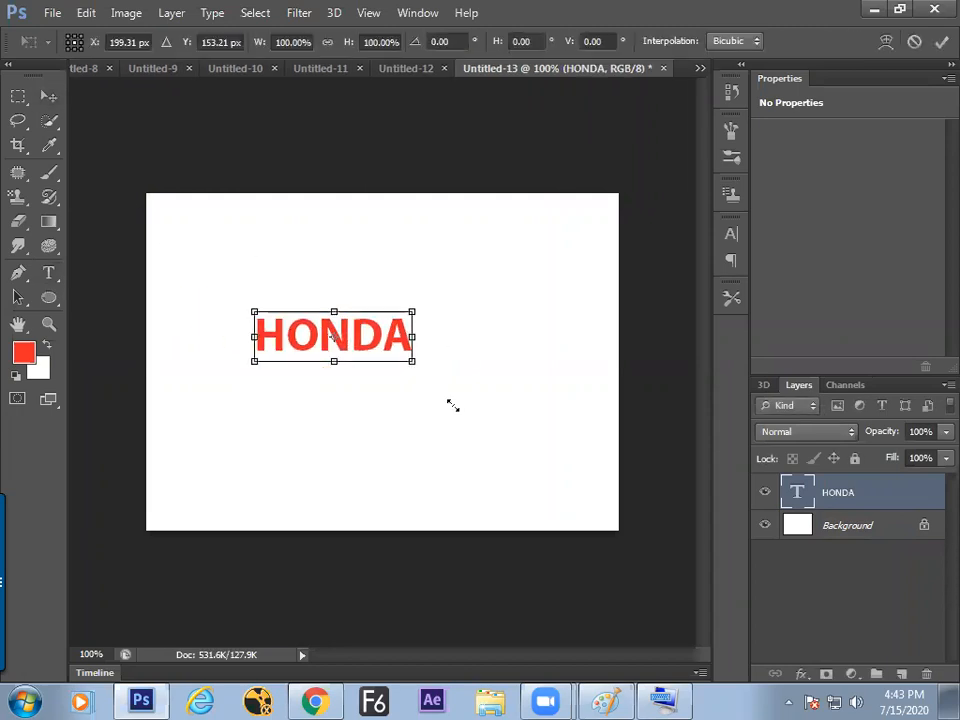
left_click_drag(413, 359, 494, 387)
key("Return")
left_click_drag(431, 381, 458, 377)
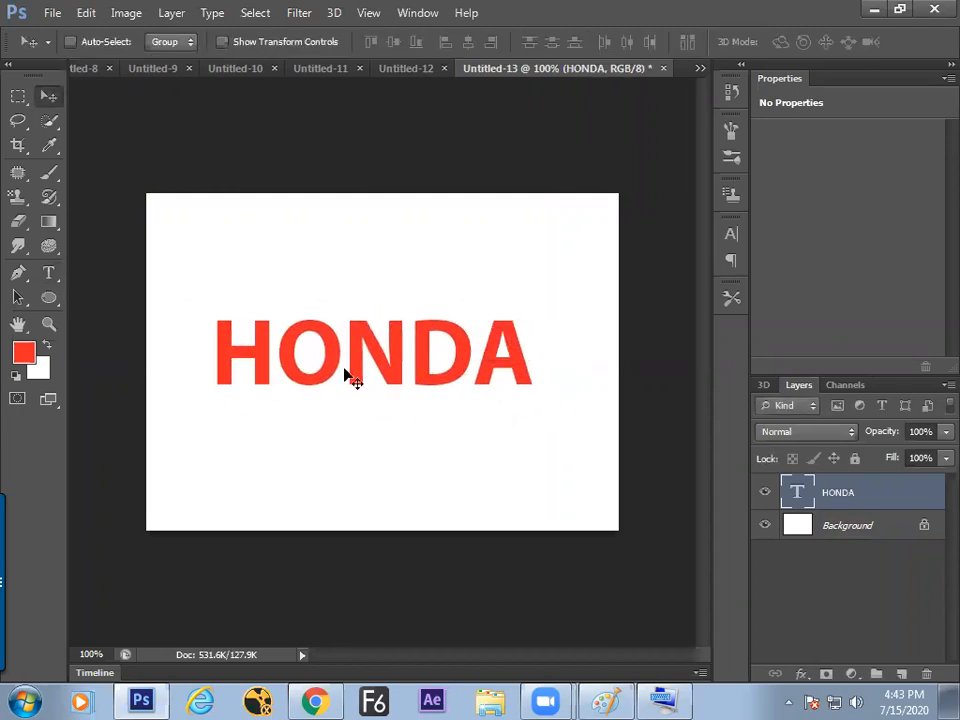
- Apply a smooth Inner Bevel to the HONDA layer with Depth 348%, Size 4 px and Soften 1 px
left_click(171, 12)
mouse_move(236, 117)
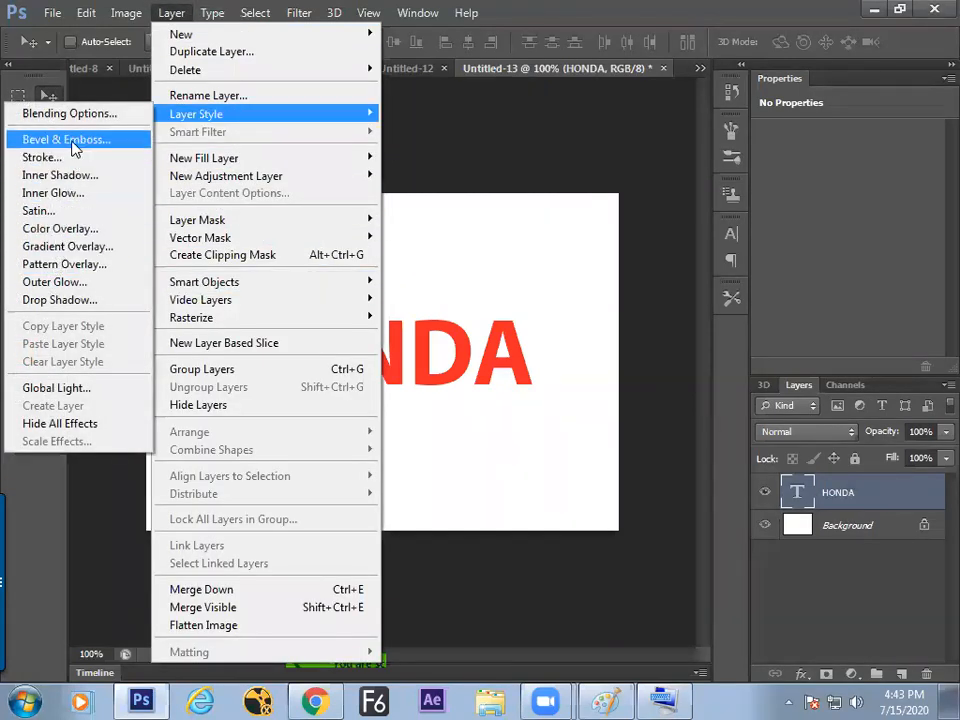
left_click(68, 141)
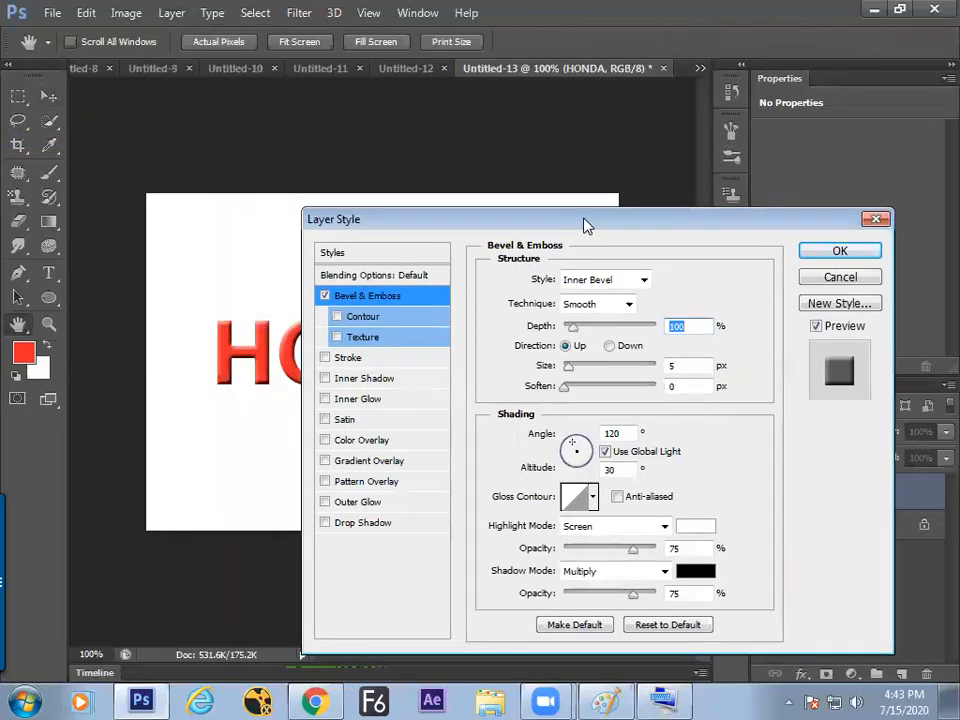
left_click_drag(583, 218, 720, 110)
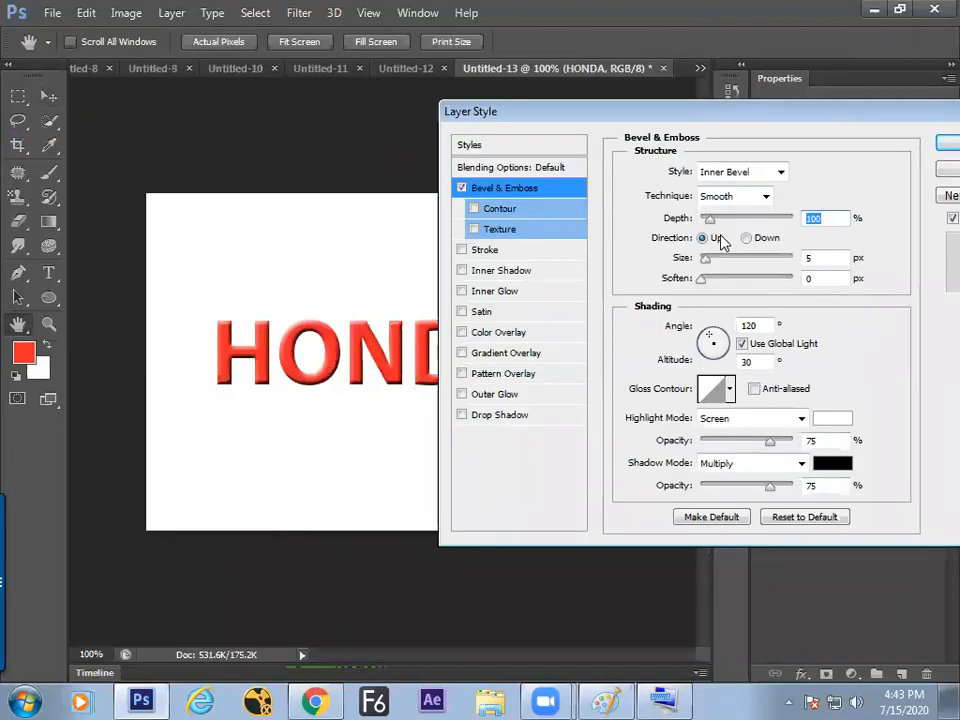
left_click_drag(707, 262, 735, 230)
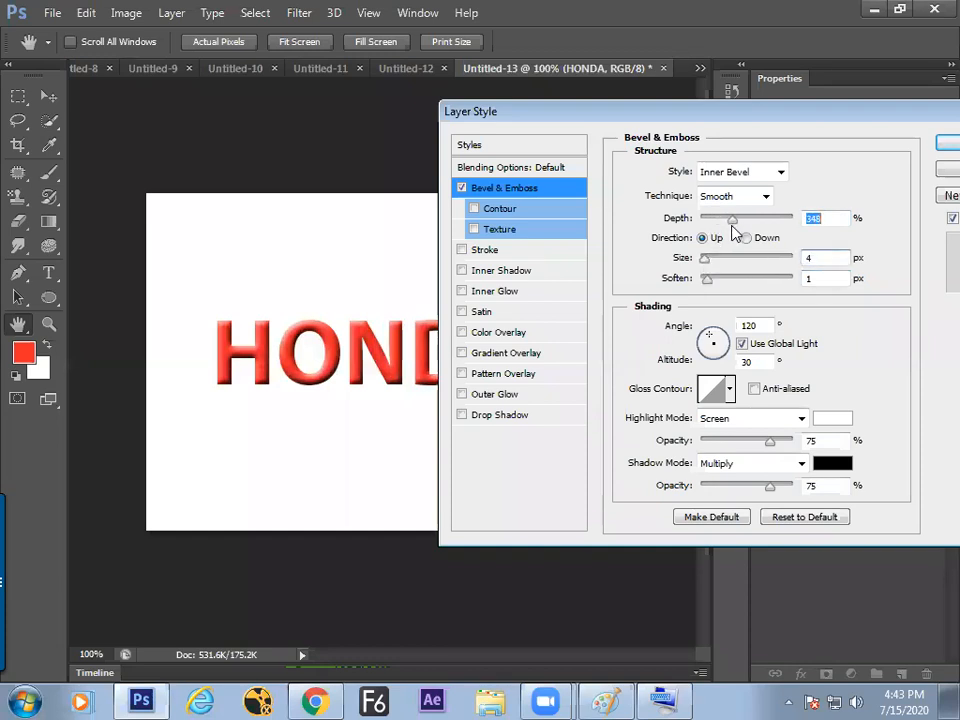
left_click(945, 143)
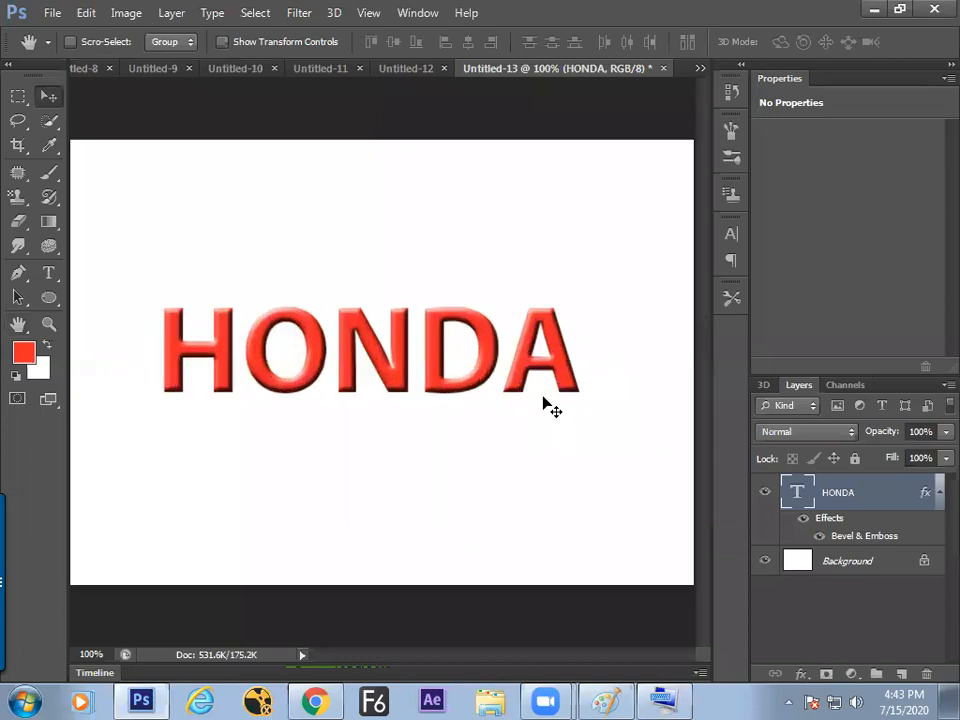
- Inspect the bevelled letters up close, reopen the HONDA layer's Bevel & Emboss settings and raise the Depth to 409%
key("ctrl+plus")
key("ctrl+plus")
left_click_drag(275, 383, 538, 351)
left_click_drag(355, 353, 290, 393)
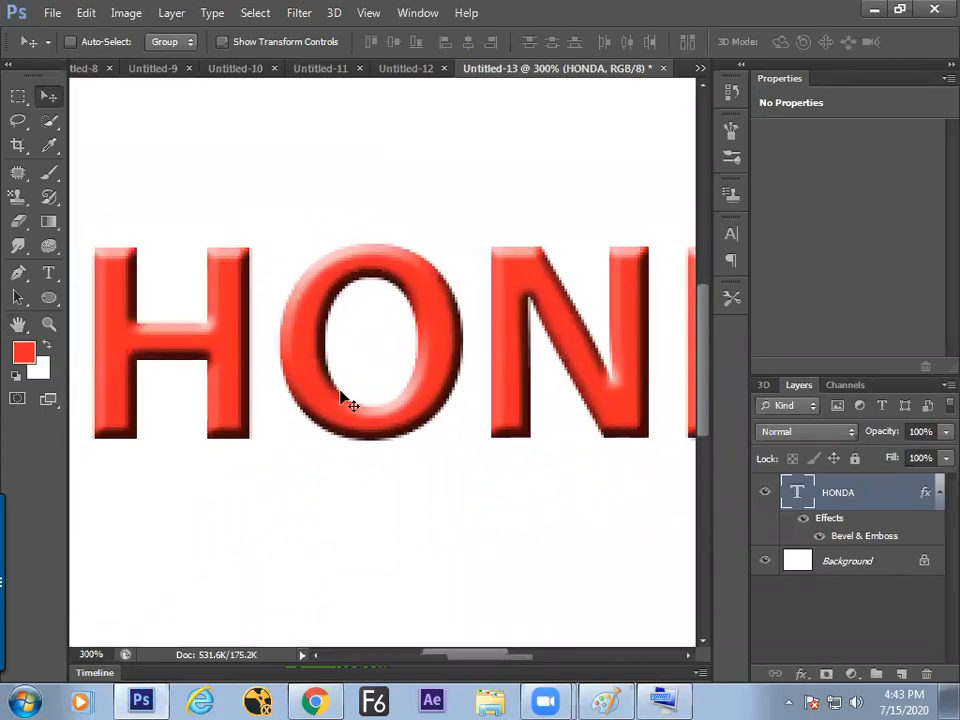
double_click(790, 517)
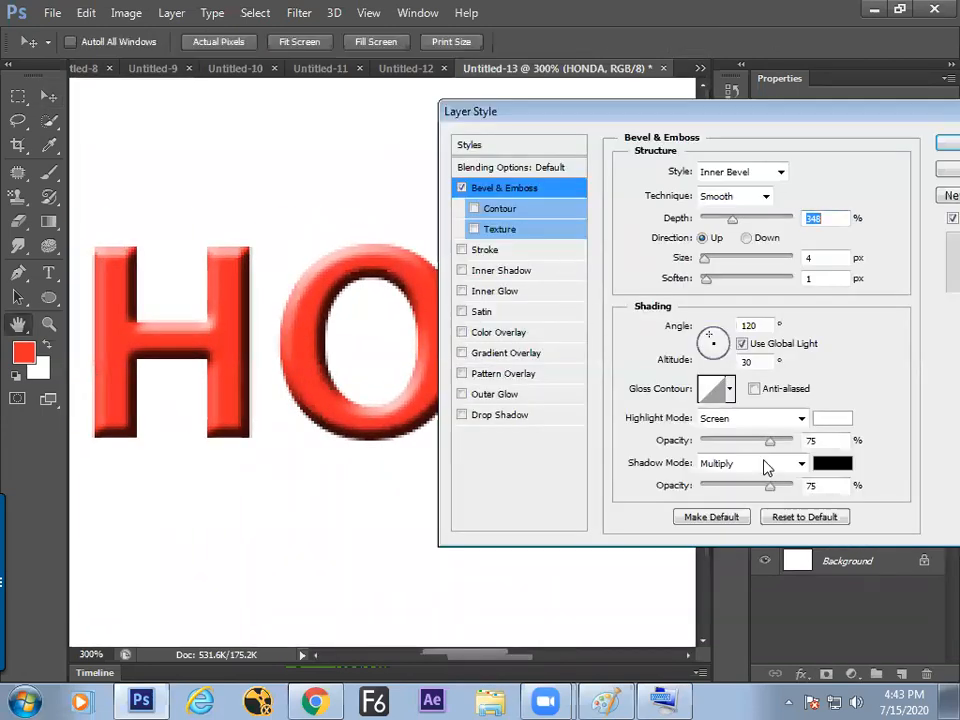
left_click_drag(586, 119, 554, 171)
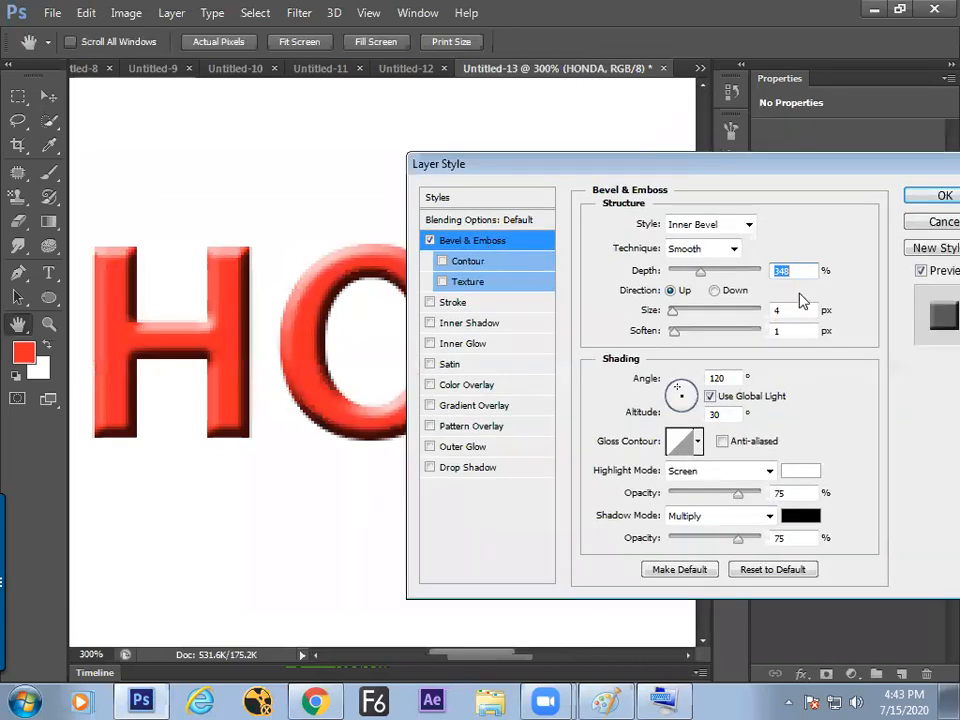
mouse_move(702, 270)
left_mouse_down()
mouse_move(755, 280)
mouse_move(706, 272)
left_mouse_up()
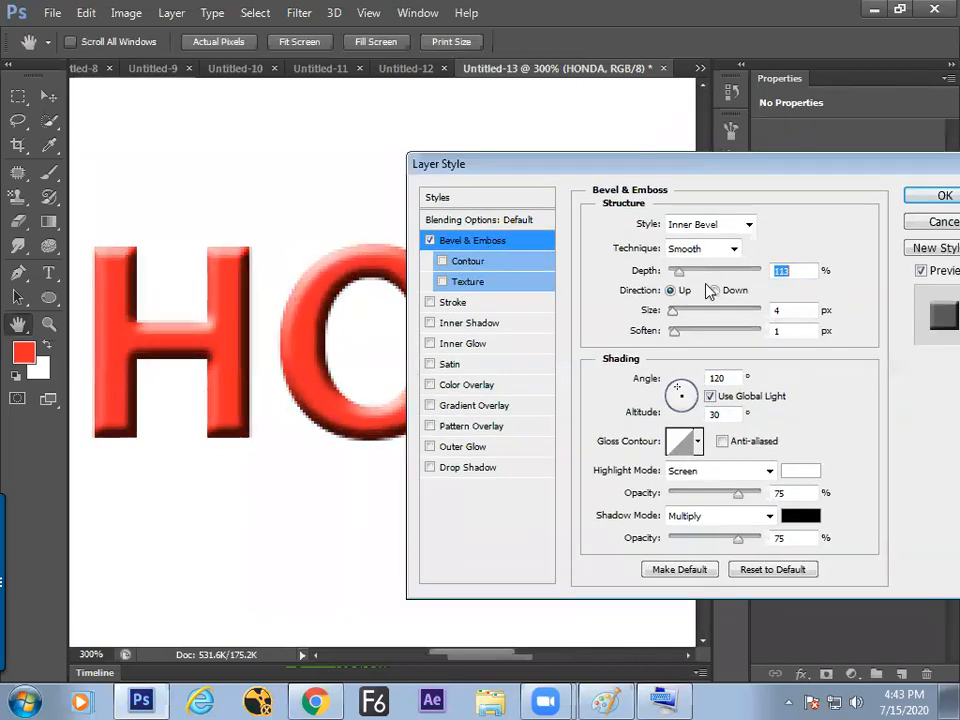
left_click_drag(721, 175, 738, 273)
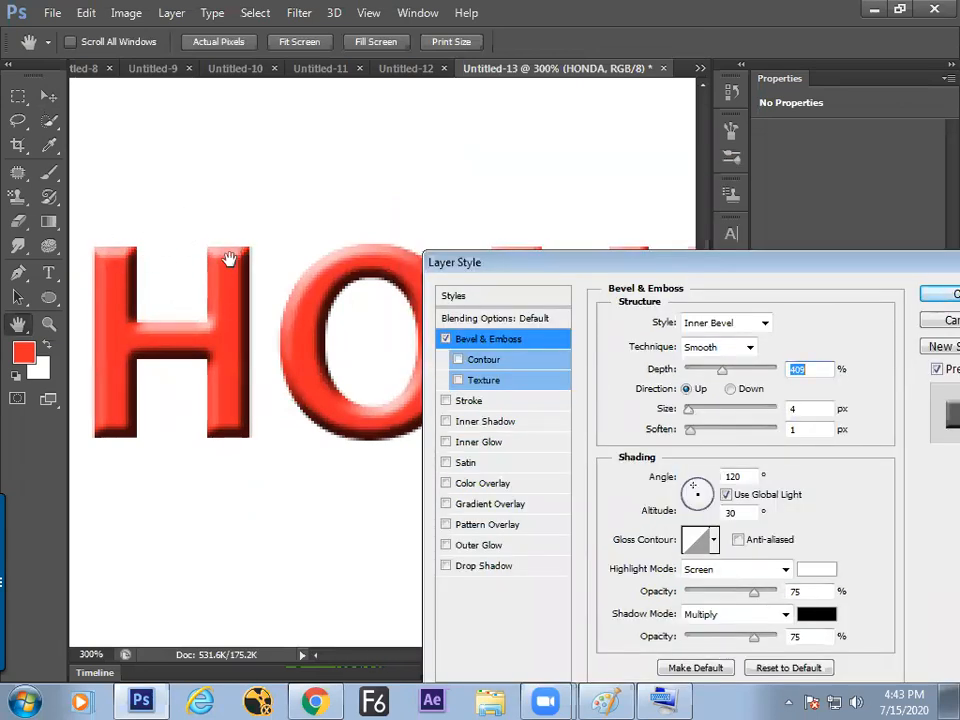
- Enable Drop Shadow on the HONDA layer and set the bevel light to an angle of 27° and altitude of 32°
left_click_drag(700, 489, 707, 497)
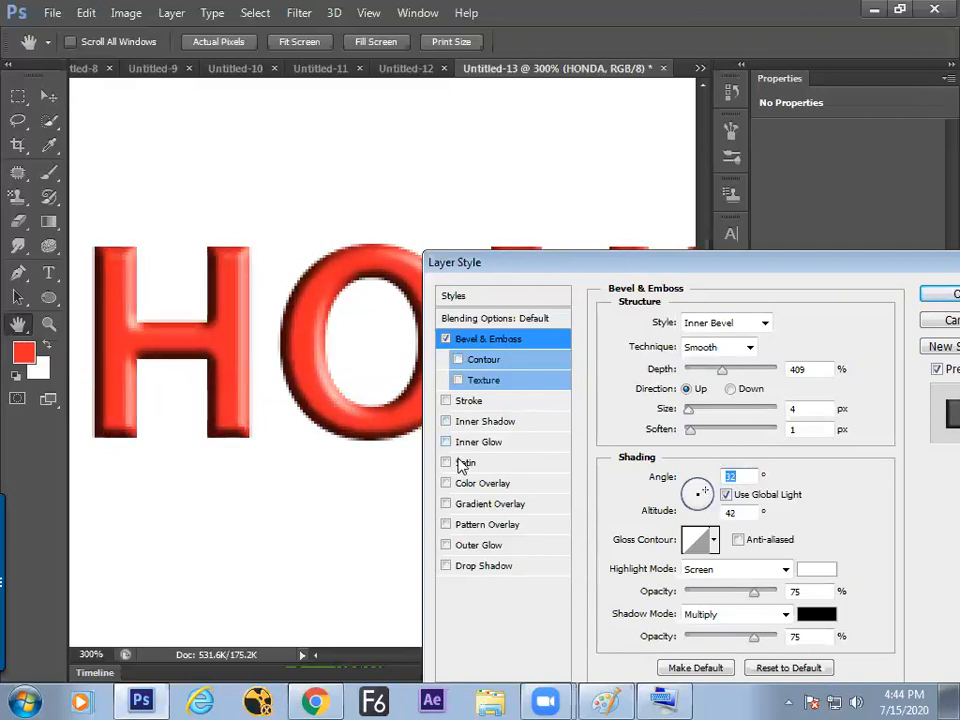
left_click(446, 566)
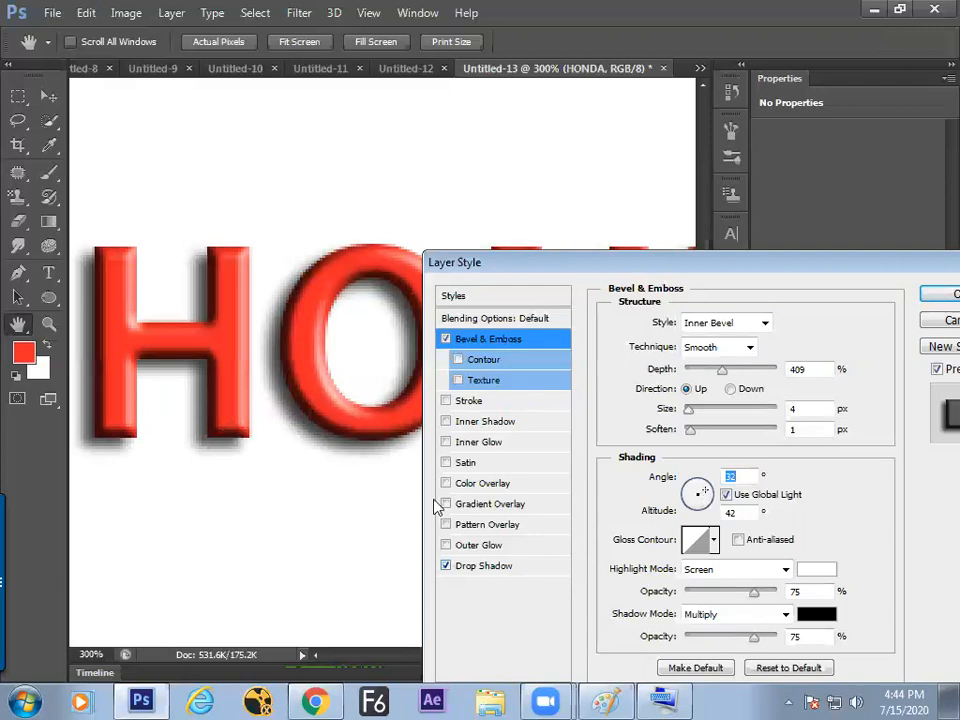
mouse_move(704, 487)
left_mouse_down()
mouse_move(687, 485)
mouse_move(709, 497)
left_mouse_up()
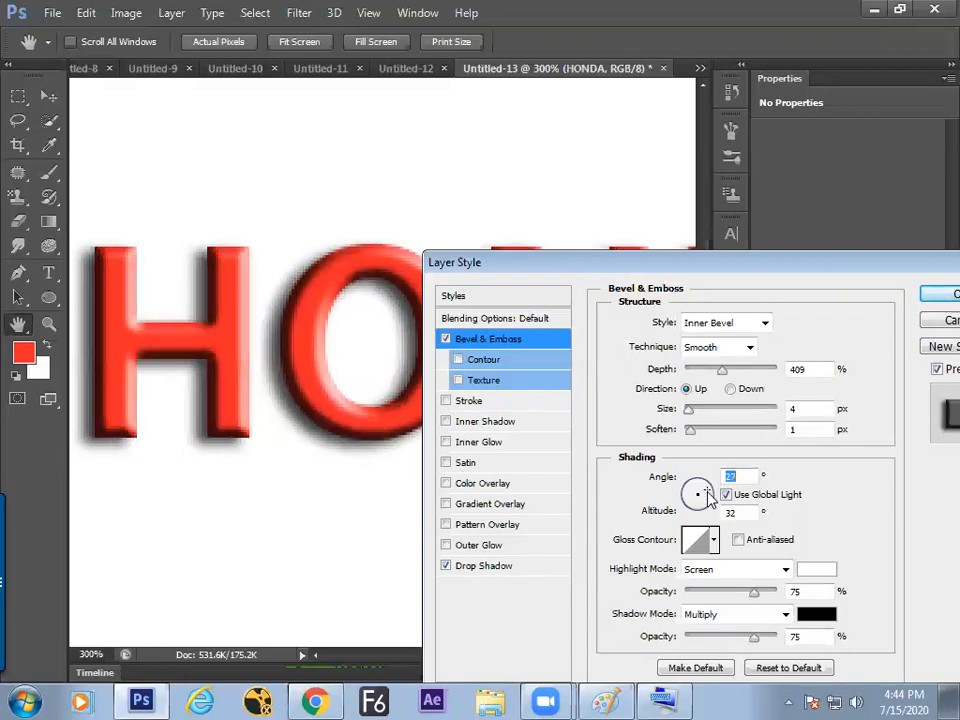
- Set the HONDA bevel to Depth 562% and Soften 0 px, with the light at angle 38° and altitude 32°
left_click(735, 369)
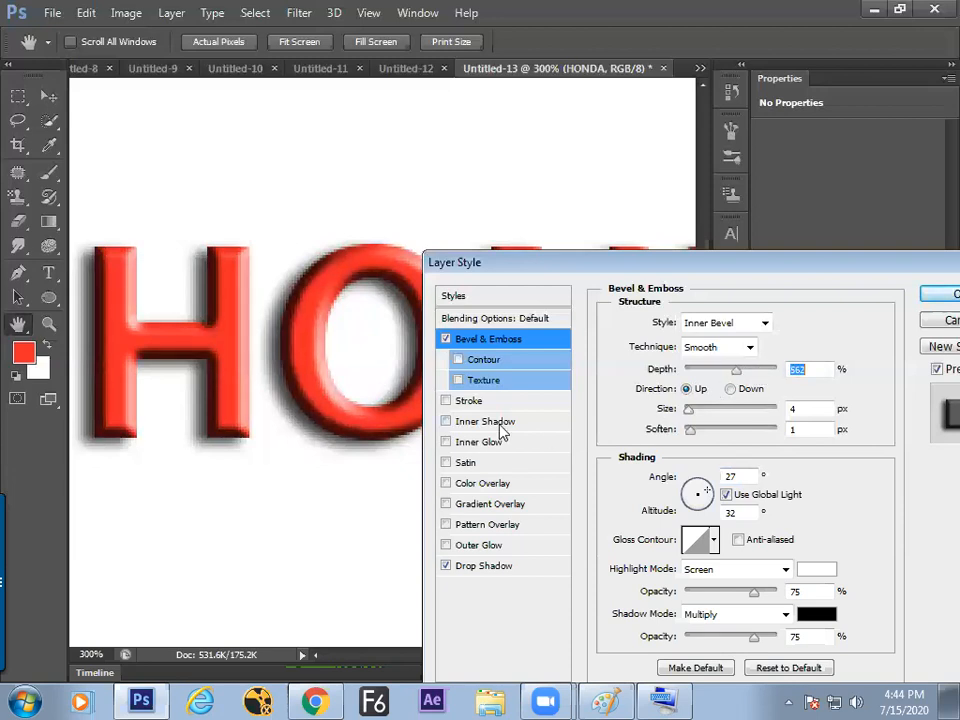
left_click_drag(708, 493, 699, 489)
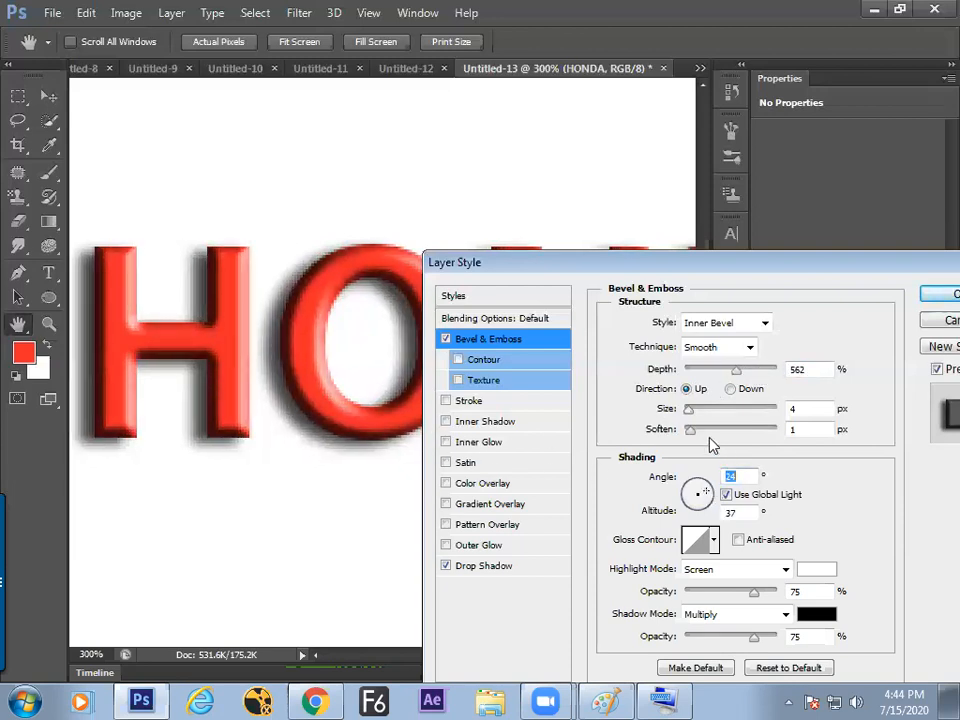
left_click(705, 410)
left_click_drag(705, 410, 684, 429)
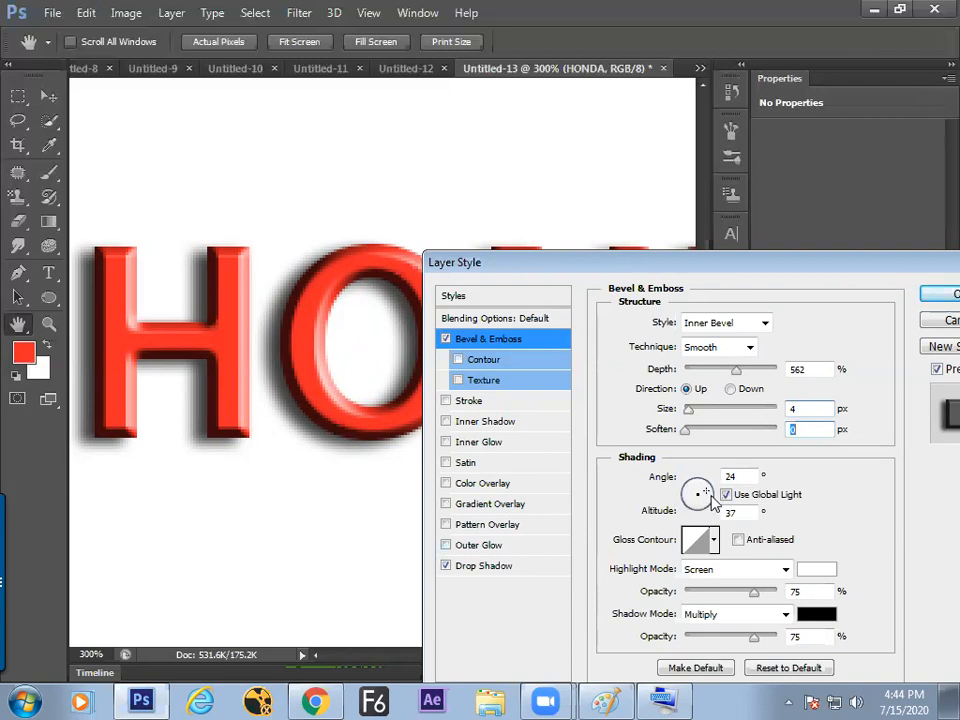
left_click(708, 490)
key("ctrl+z")
left_click(706, 488)
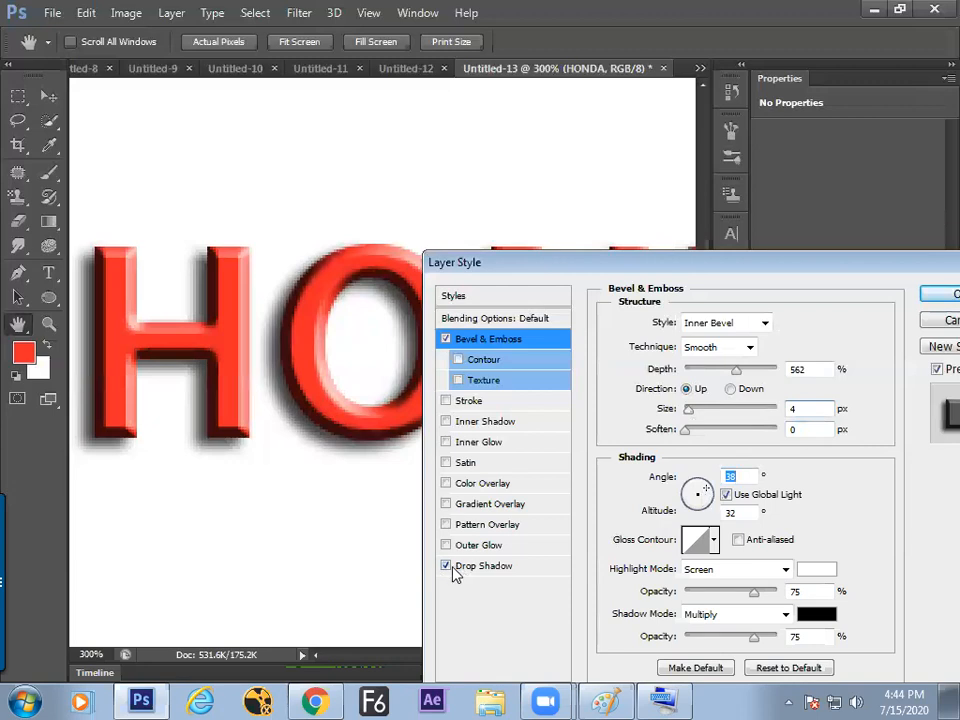
- Try several Drop Shadow light angles on the HONDA layer, settle on 40° and apply the layer style
left_click(499, 567)
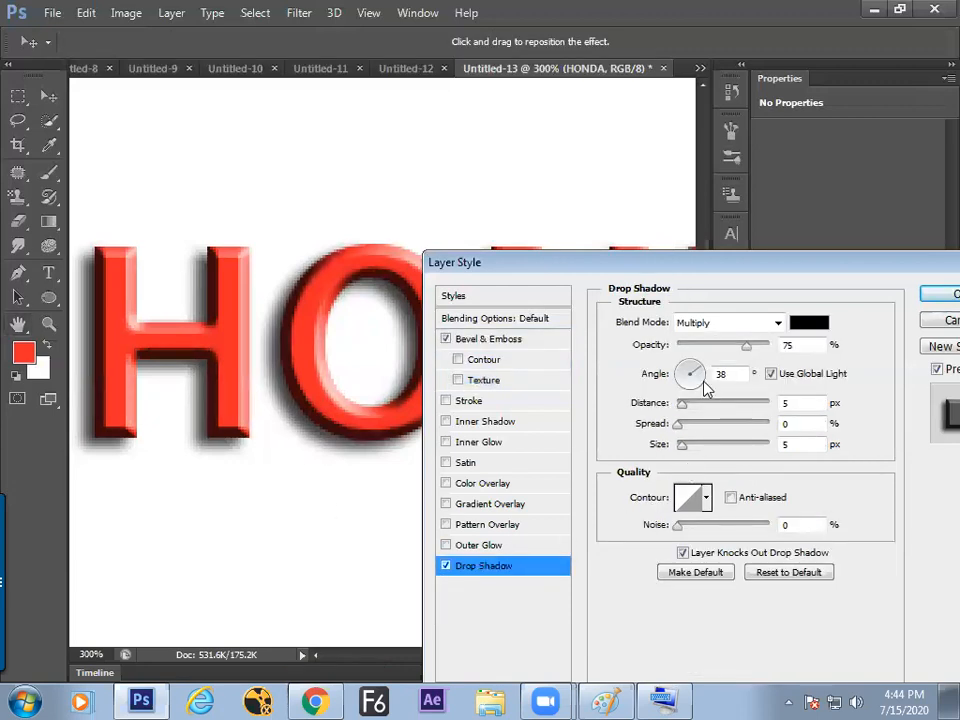
left_click_drag(697, 377, 692, 381)
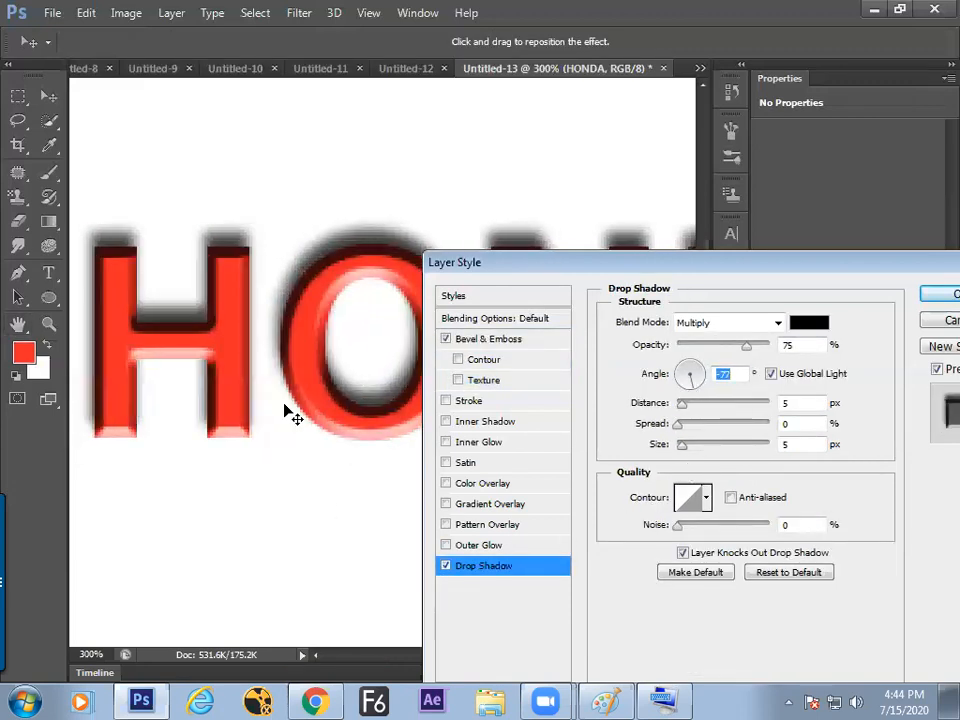
left_click(681, 381)
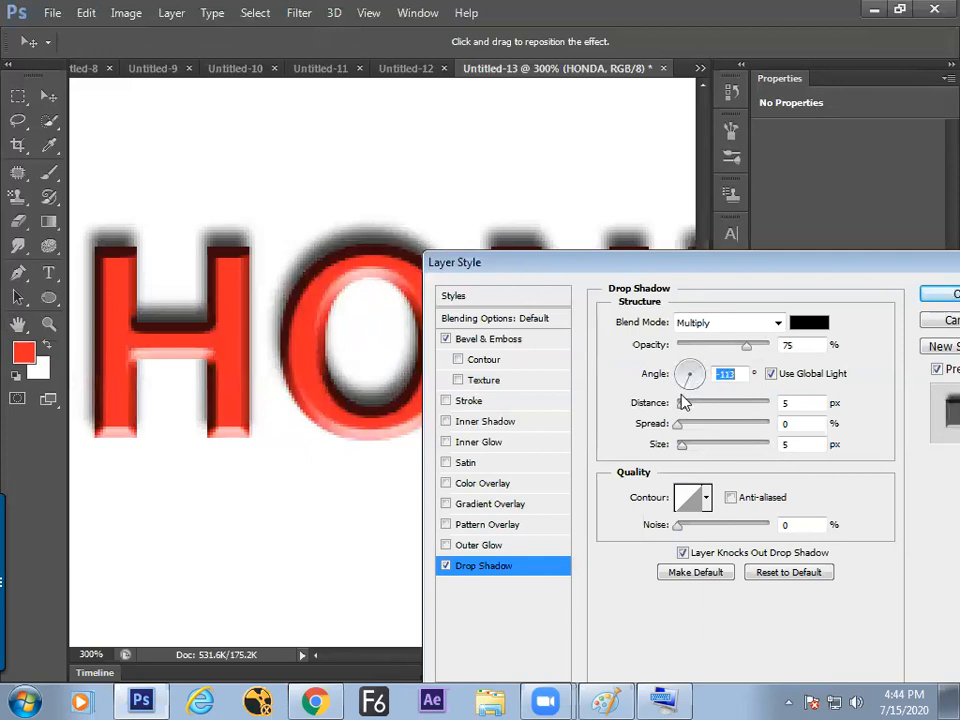
left_click_drag(675, 386, 695, 367)
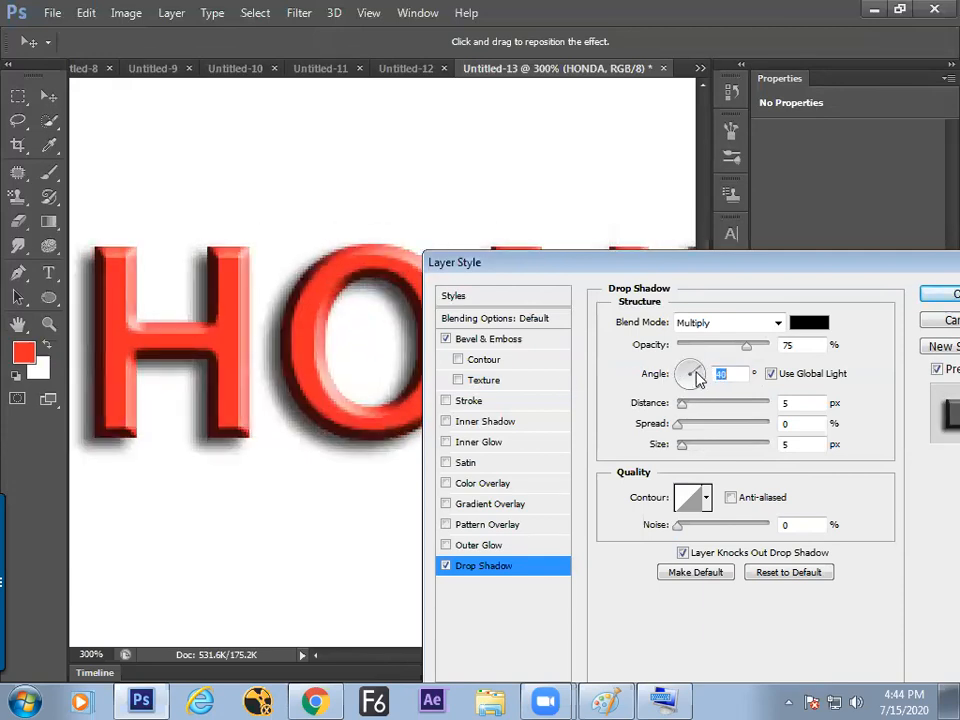
left_click(935, 298)
- Examine the bevel and shadow on the HONDA text at several zoom levels with the panels hidden
key("Tab")
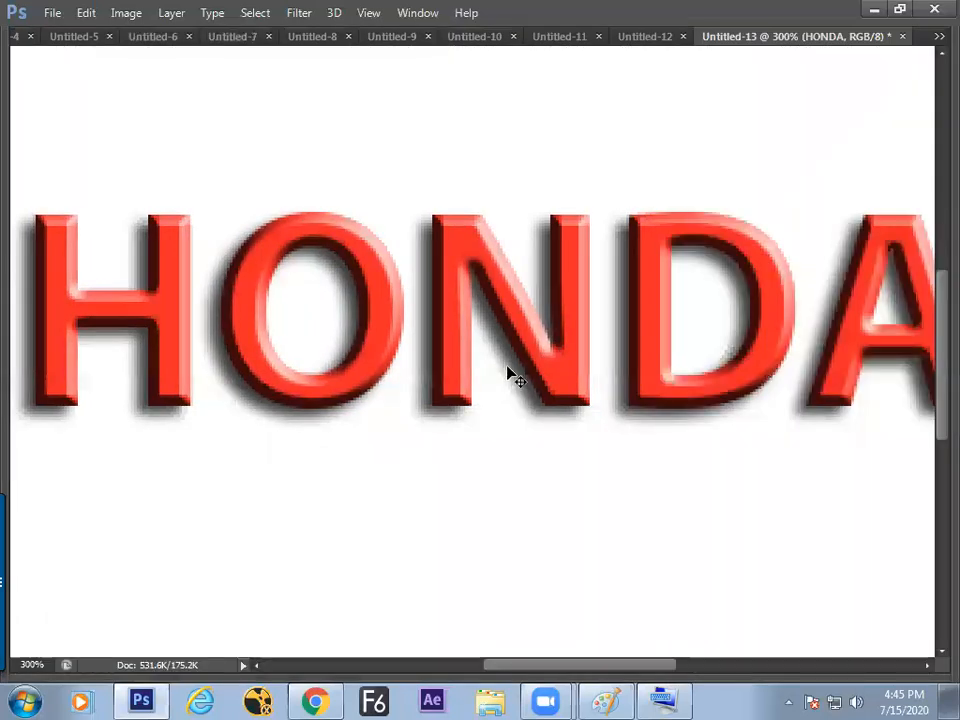
key("ctrl+1")
key("ctrl+minus")
key("ctrl+plus")
key("ctrl+plus")
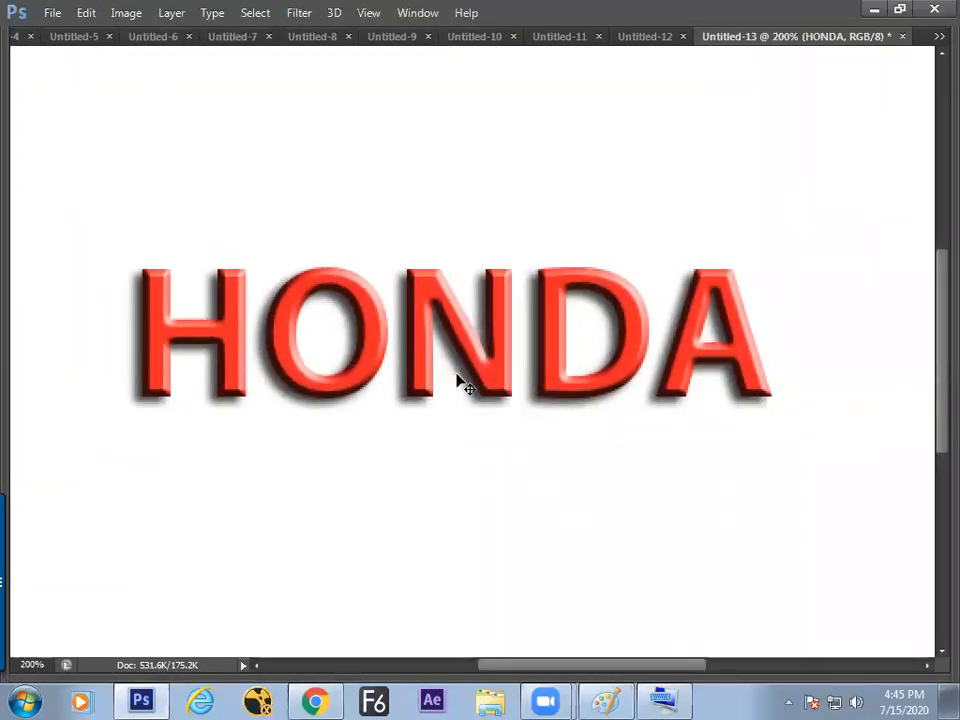
key("ctrl+minus")
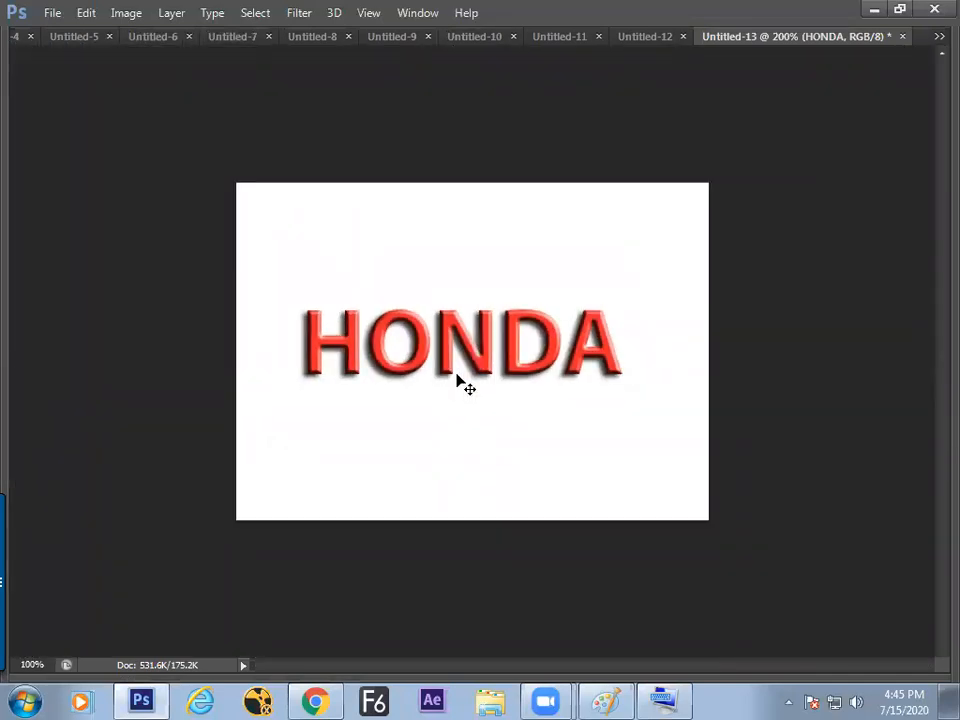
key("ctrl+plus")
key("ctrl+minus")
- Enlarge the HONDA text to about 1.2 times its size and reposition it near the middle of the canvas
mouse_move(475, 350)
left_mouse_down()
mouse_move(487, 319)
mouse_move(483, 354)
left_mouse_up()
key("ctrl+plus")
key("ctrl+minus")
key("ctrl+t")
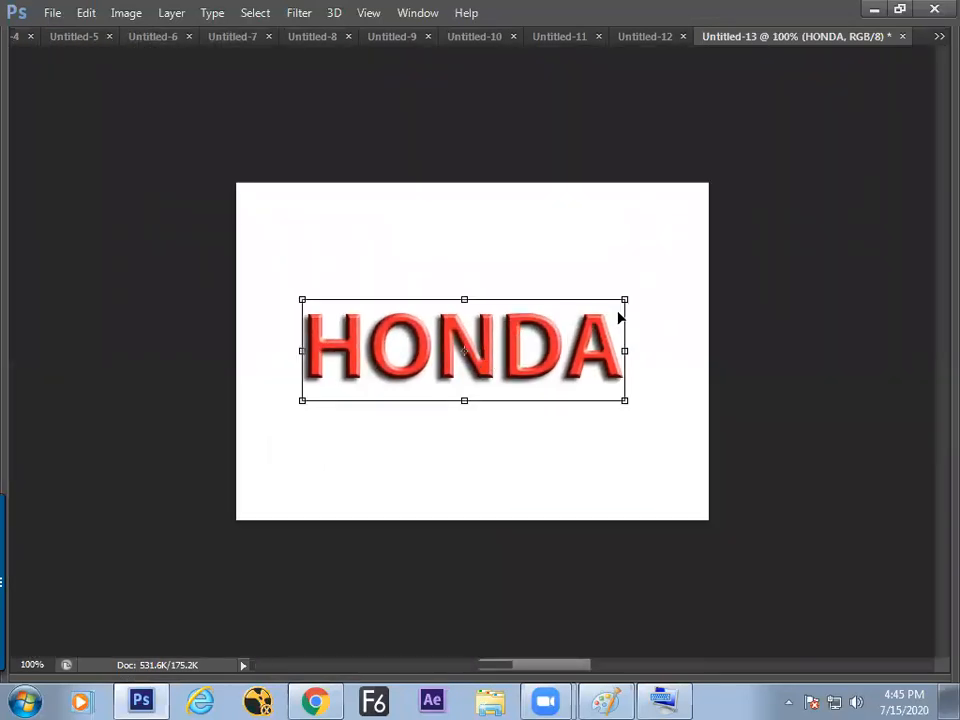
left_click_drag(626, 300, 660, 279)
key("Return")
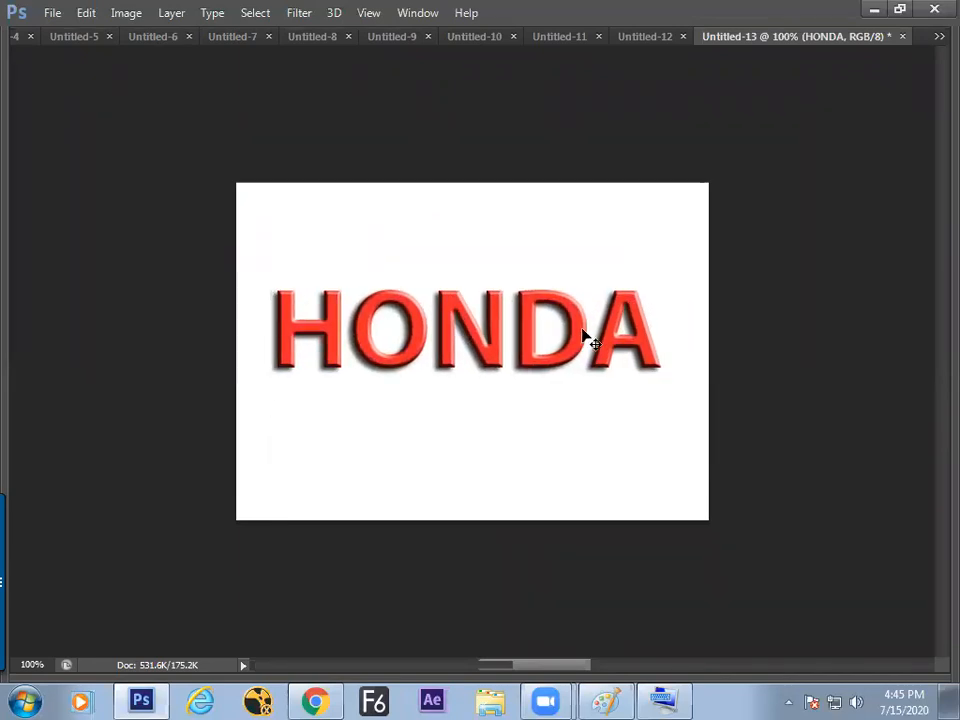
key("ctrl+plus")
key("ctrl+minus")
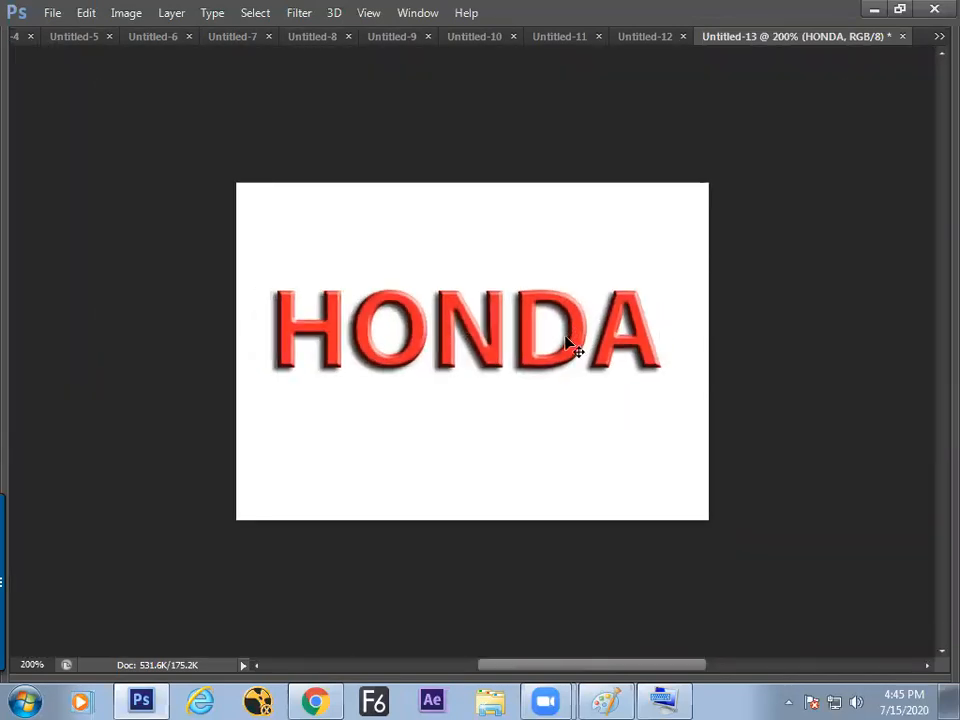
mouse_move(556, 355)
left_mouse_down()
mouse_move(557, 367)
mouse_move(567, 356)
left_mouse_up()
key("Tab")
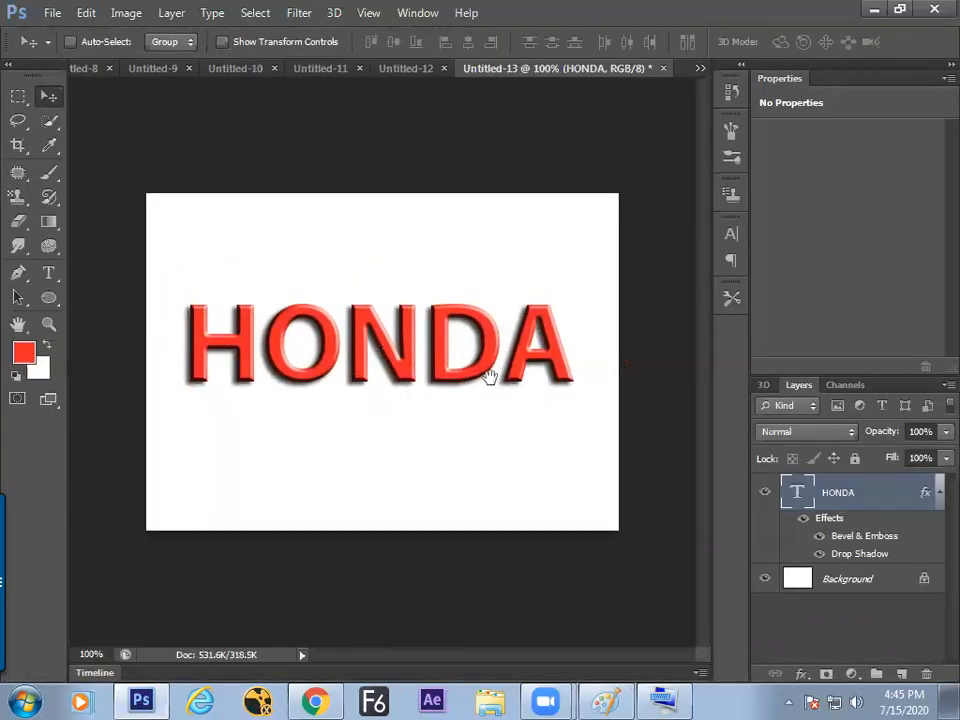
mouse_move(491, 377)
left_mouse_down()
mouse_move(497, 369)
mouse_move(476, 330)
mouse_move(478, 364)
mouse_move(493, 371)
left_mouse_up()
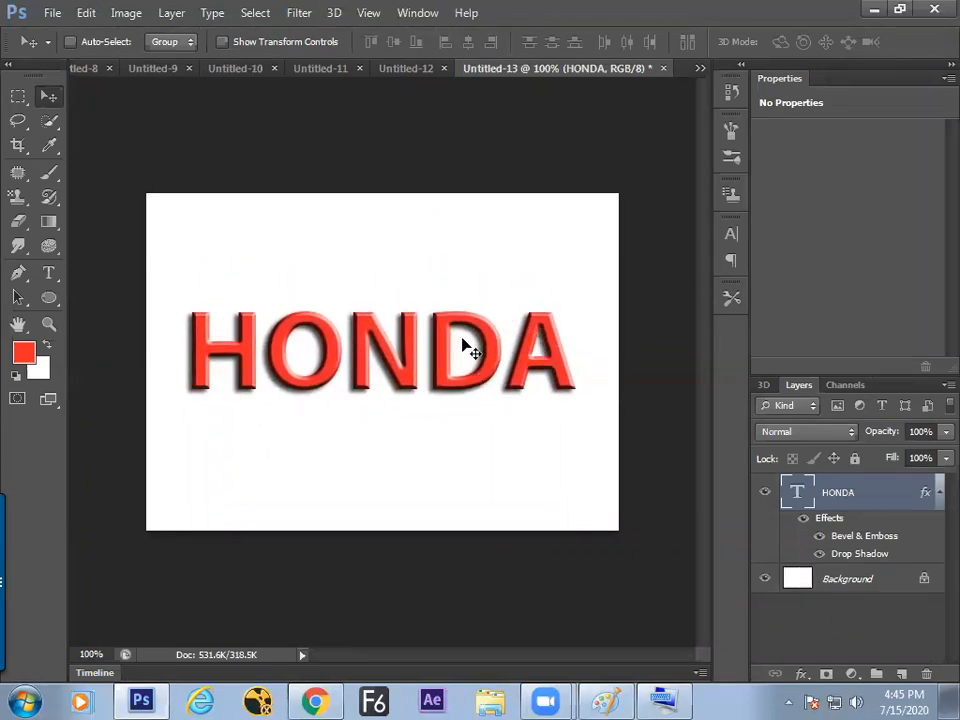
- Switch to Paint, circle the "Layer menu" and "Layer window" notes, and mark the "Style" and "fx" boxes below them
key("alt+Tab")
mouse_move(465, 292)
left_mouse_down()
mouse_move(395, 335)
mouse_move(465, 405)
mouse_move(478, 293)
left_mouse_up()
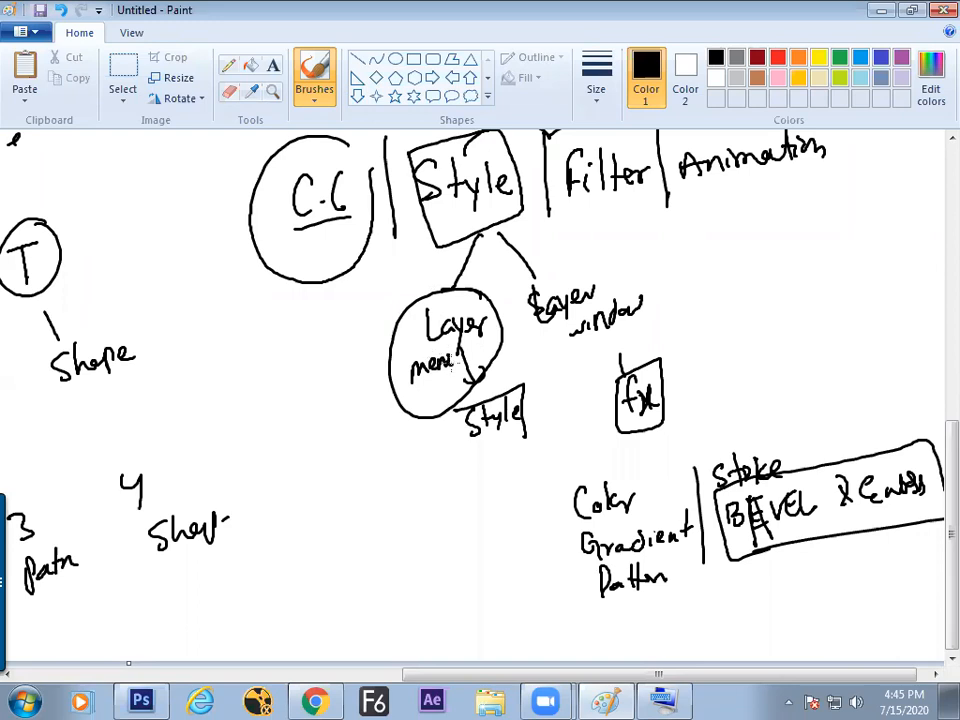
left_click_drag(588, 259, 604, 264)
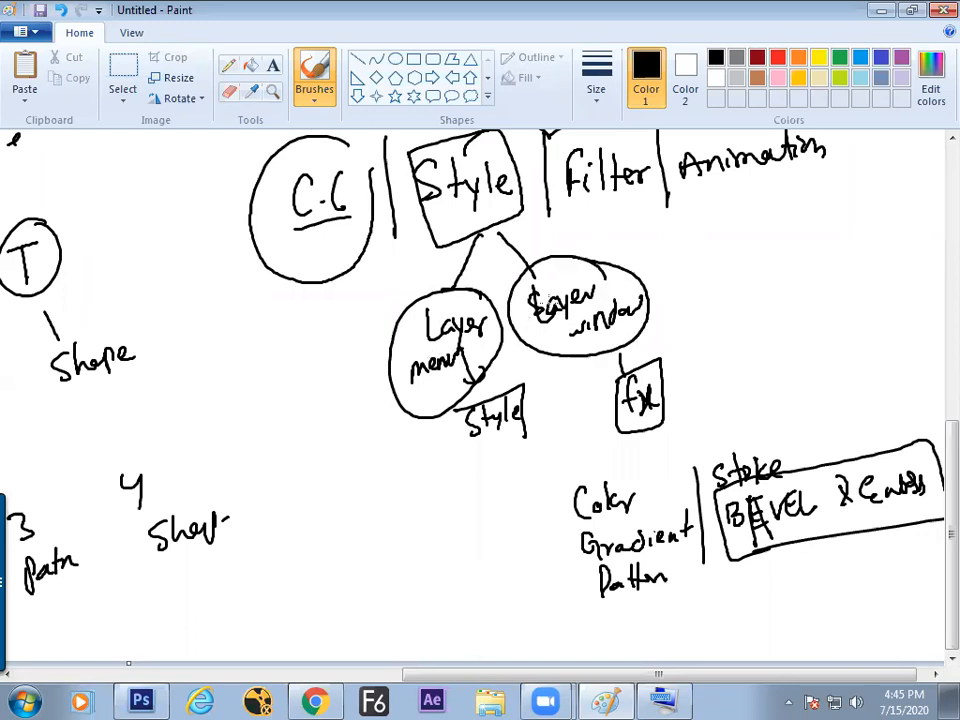
left_click_drag(455, 418, 531, 434)
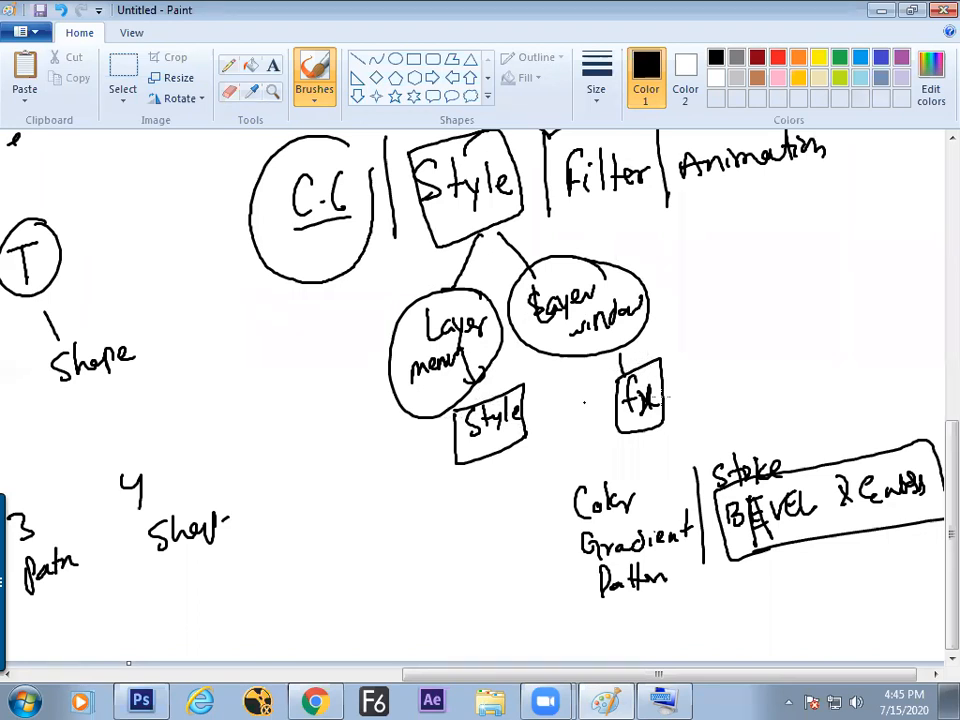
left_click_drag(681, 371, 754, 358)
- Switch back to Photoshop, float the Layers panel over the canvas and enlarge it to show both layers and their effects
key("alt+Tab")
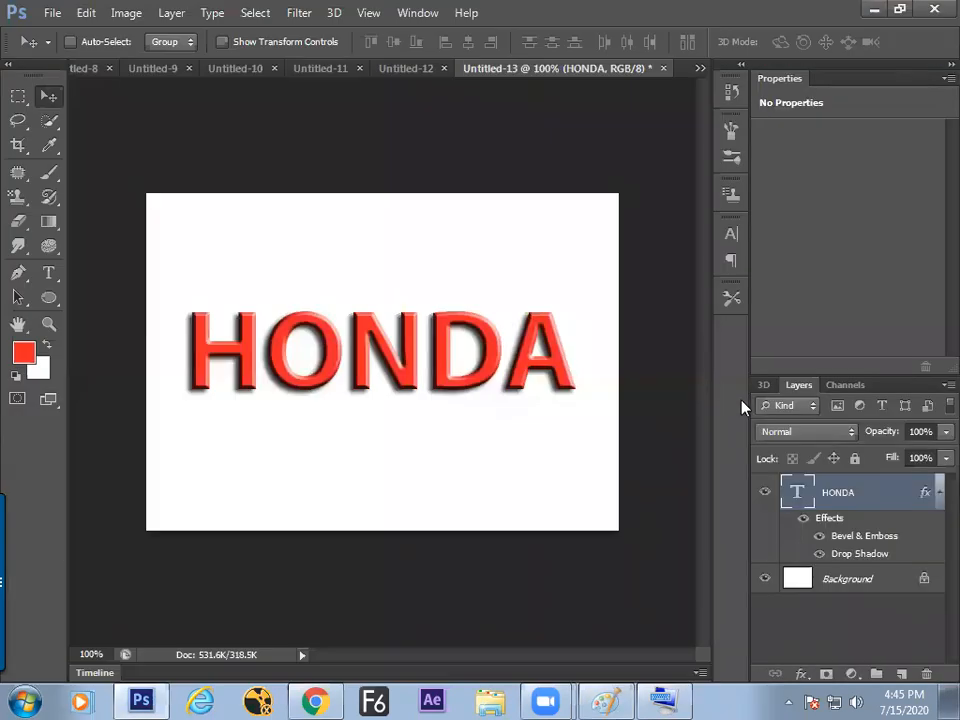
left_click_drag(799, 385, 561, 184)
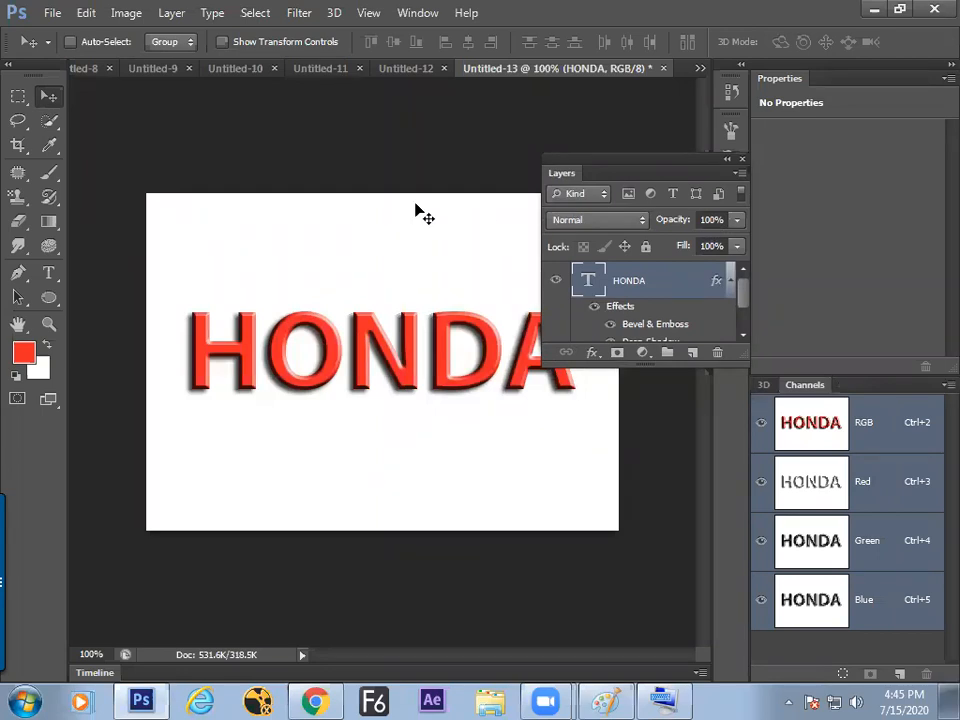
left_click(174, 13)
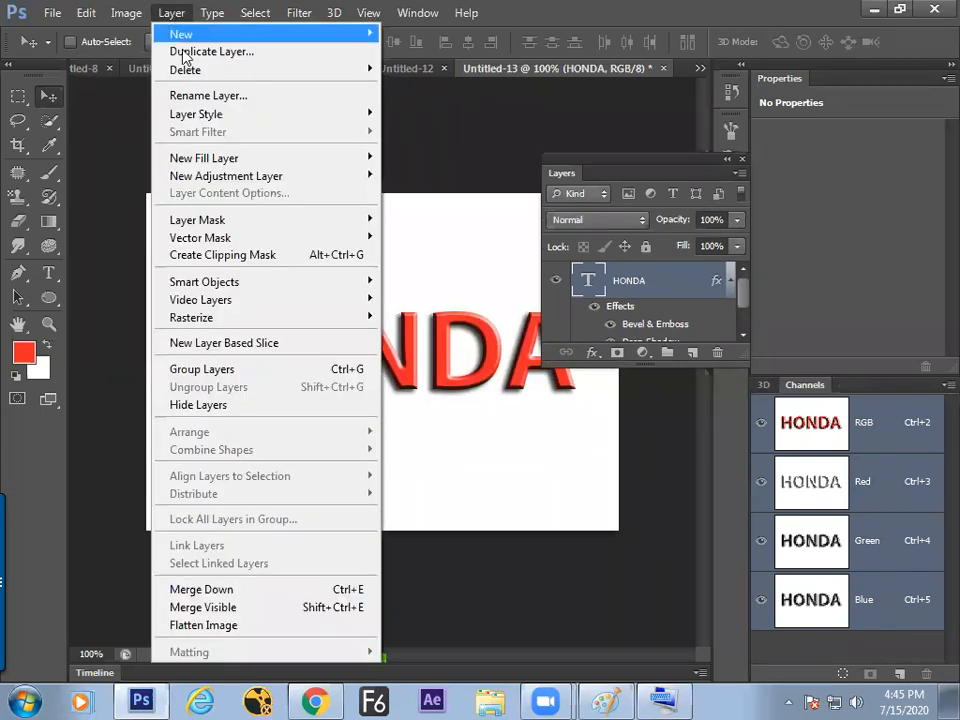
mouse_move(206, 117)
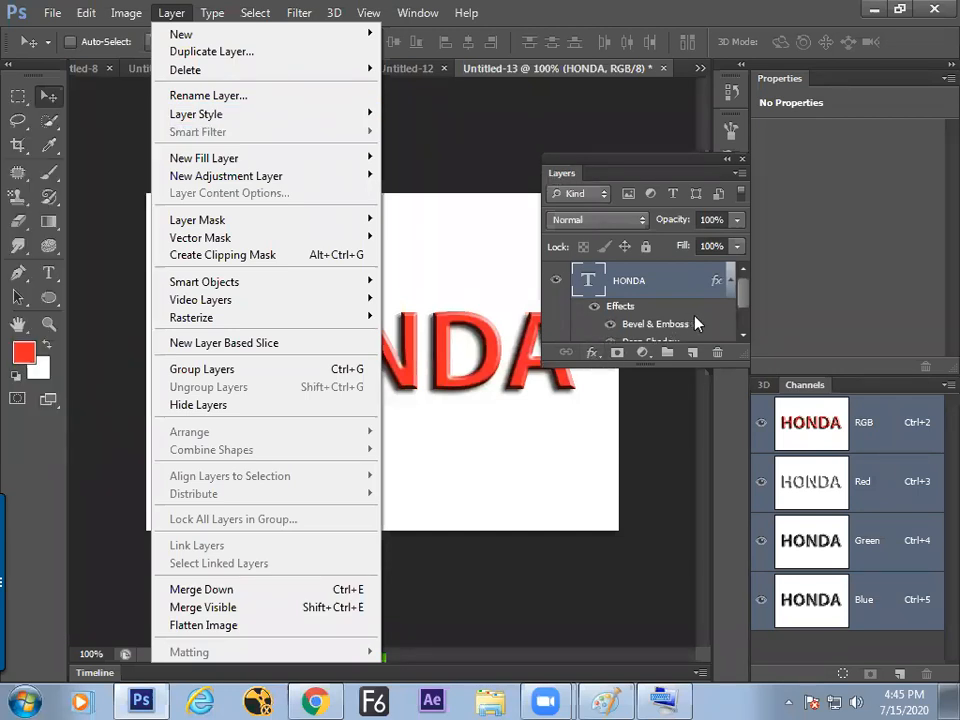
left_click(746, 297)
left_click_drag(742, 354, 752, 449)
left_click_drag(651, 173, 735, 165)
- Change the HONDA layer's Drop Shadow colour to white, replace its Multiply blend mode and apply the layer style
double_click(744, 316)
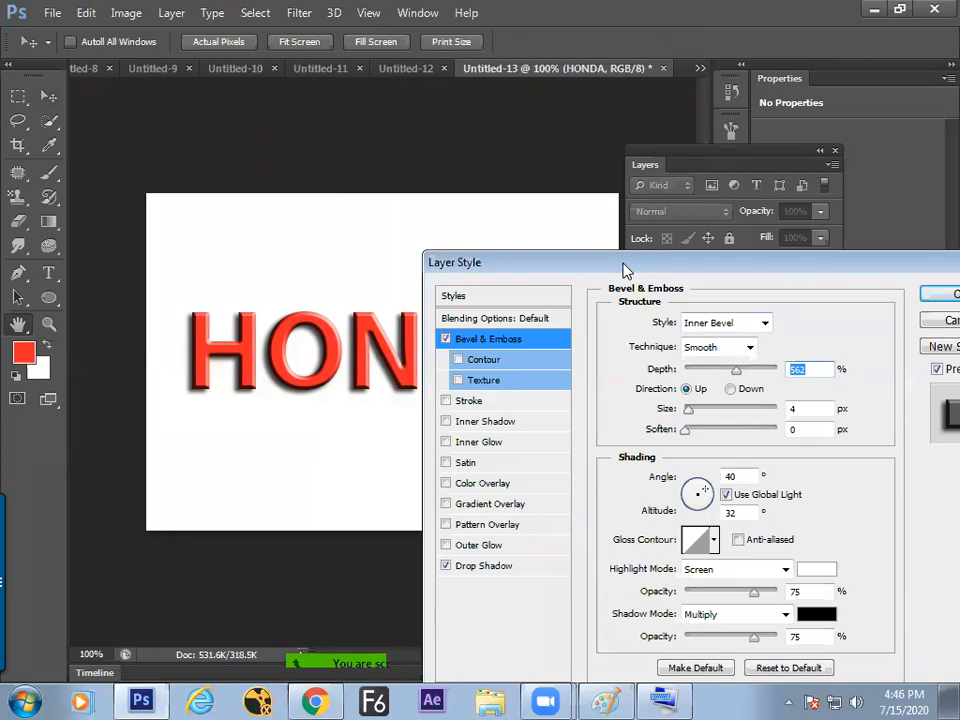
left_click_drag(623, 270, 677, 250)
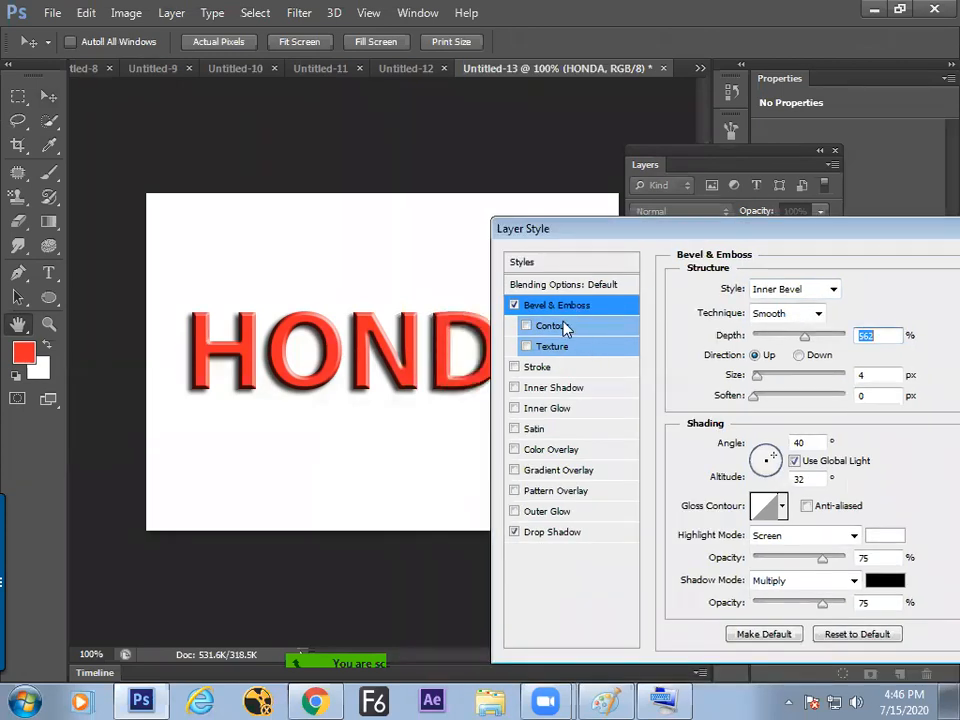
left_click(543, 534)
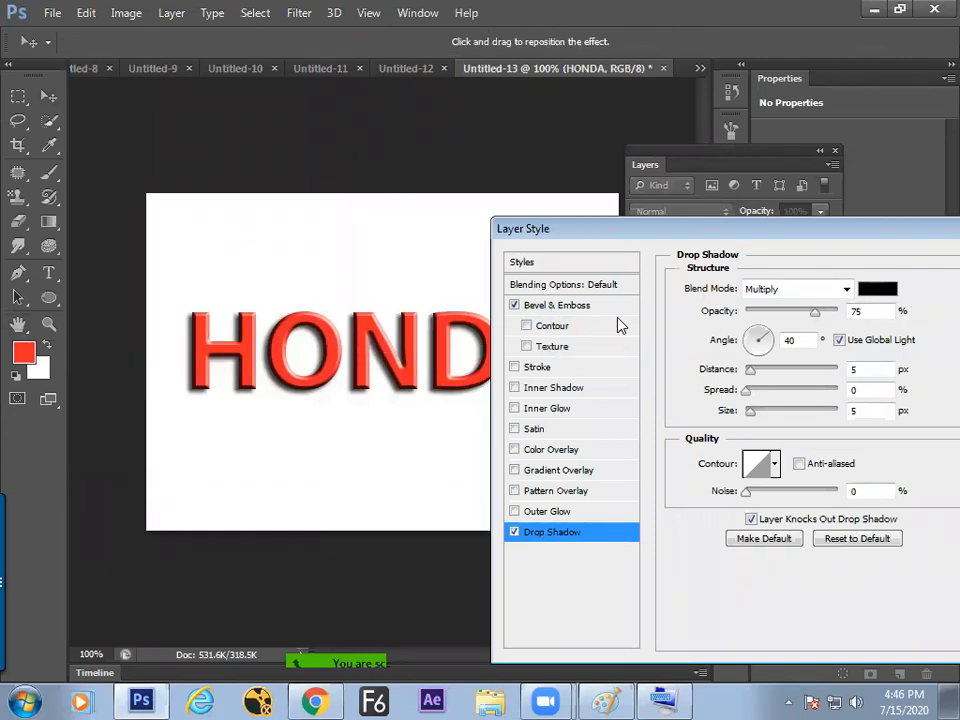
left_click(873, 290)
left_click_drag(330, 302, 337, 282)
left_click(512, 278)
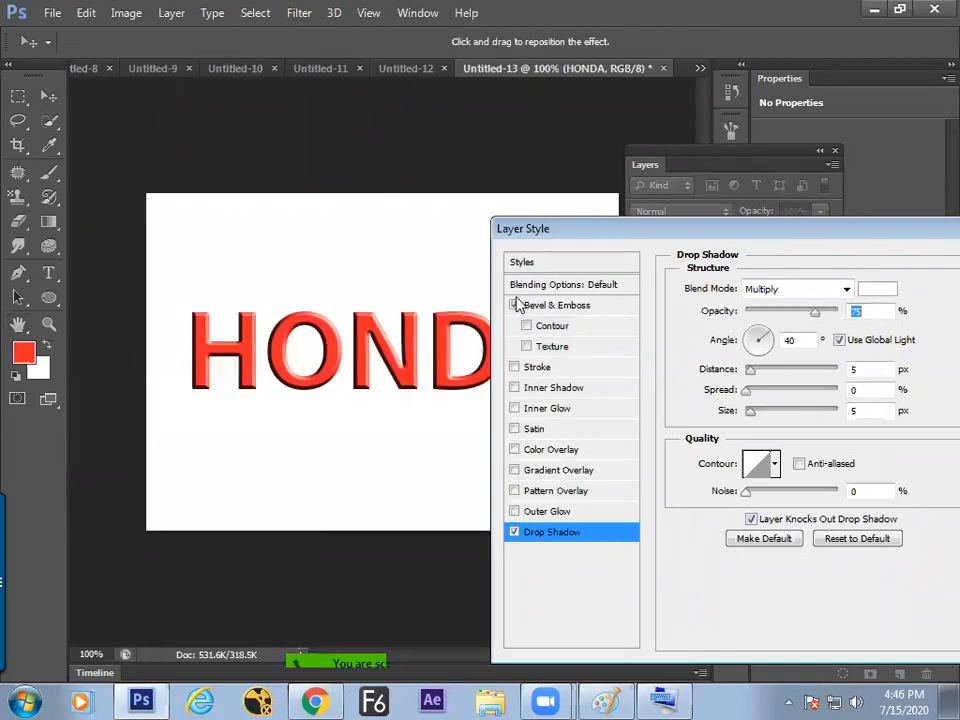
left_click(800, 289)
left_click(763, 10)
left_click_drag(870, 246, 631, 240)
left_click(803, 304)
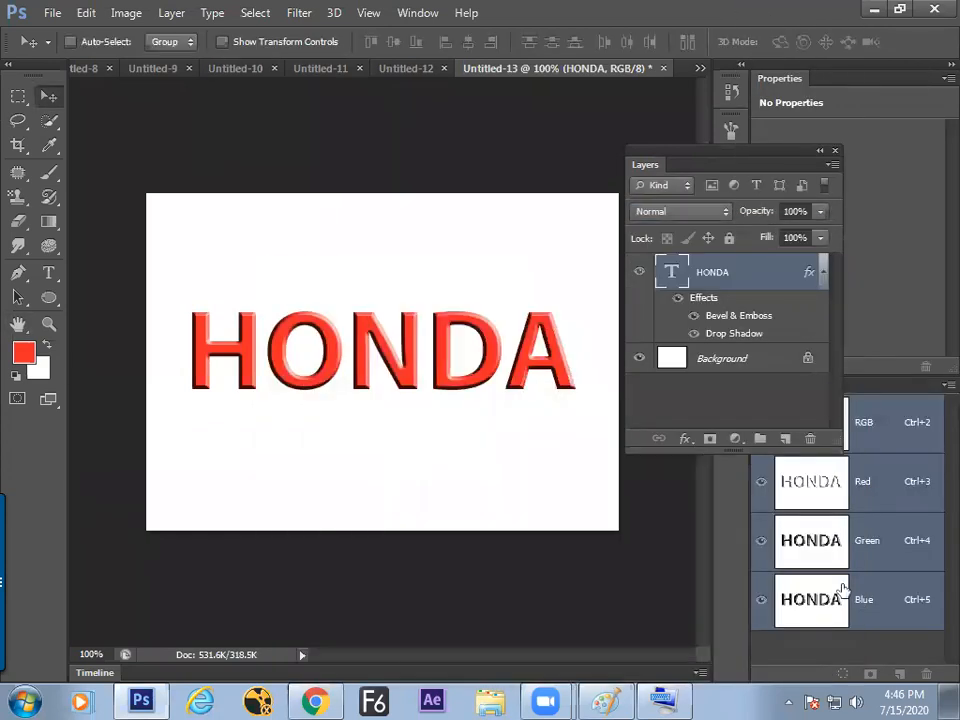
- Fill the Background layer with black and inspect the HONDA letters and their white shadow up close in full-screen view
left_click(735, 362)
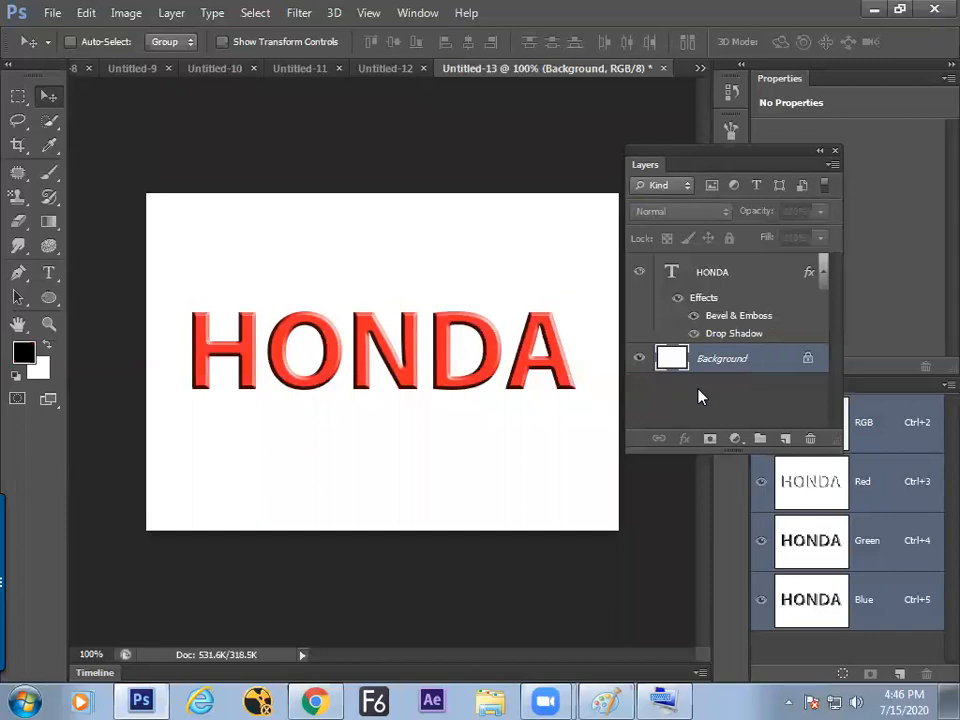
key("alt+BackSpace")
key("Tab")
key("f")
key("f")
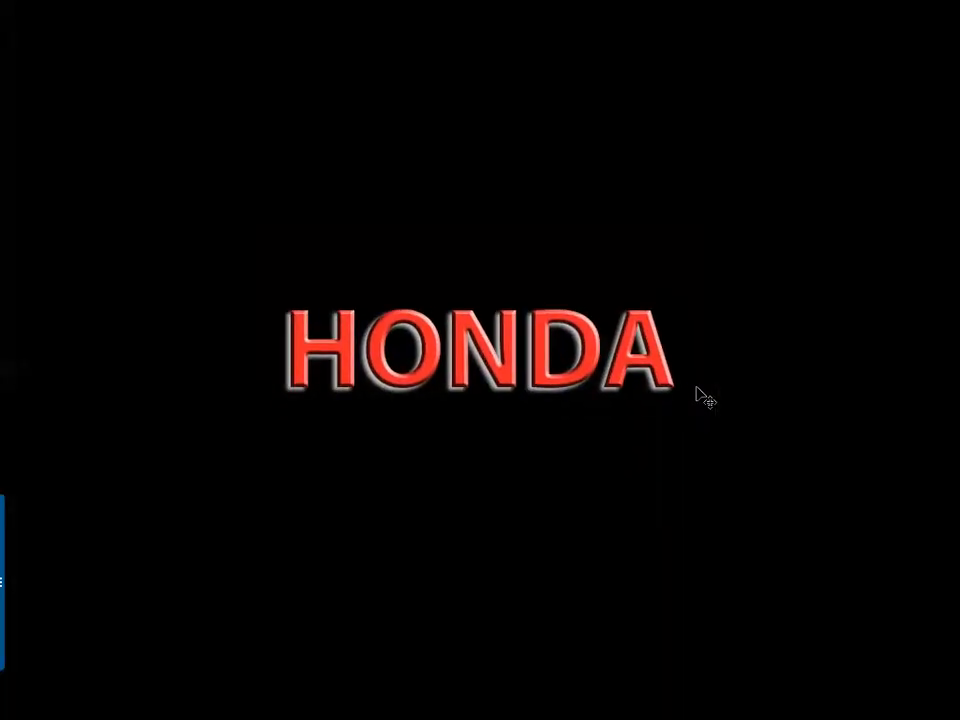
key("ctrl+0")
key("ctrl+plus")
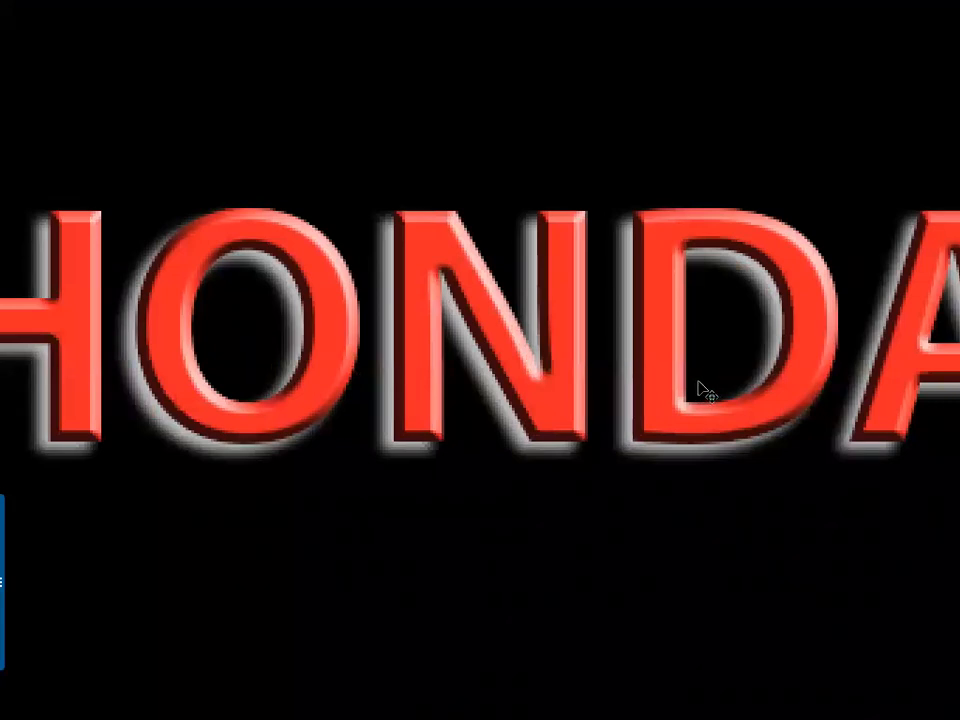
key("space")
left_click_drag(585, 388, 730, 382)
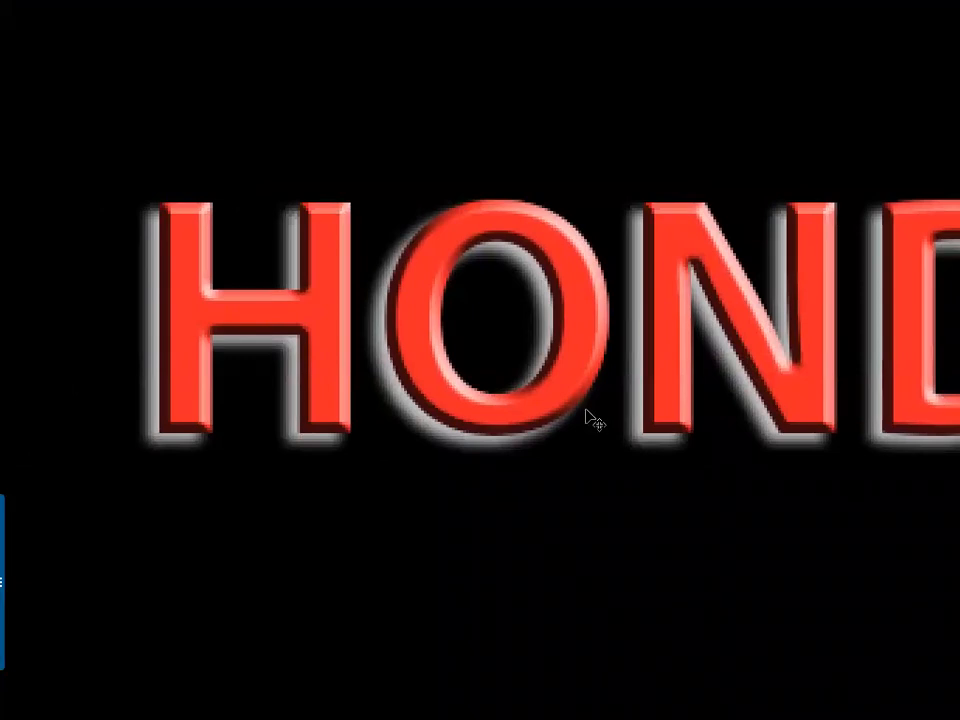
- Open the HONDA layer's Drop Shadow settings and try the Multiply and Normal blend modes on the white shadow
key("ctrl+plus")
key("ctrl+minus")
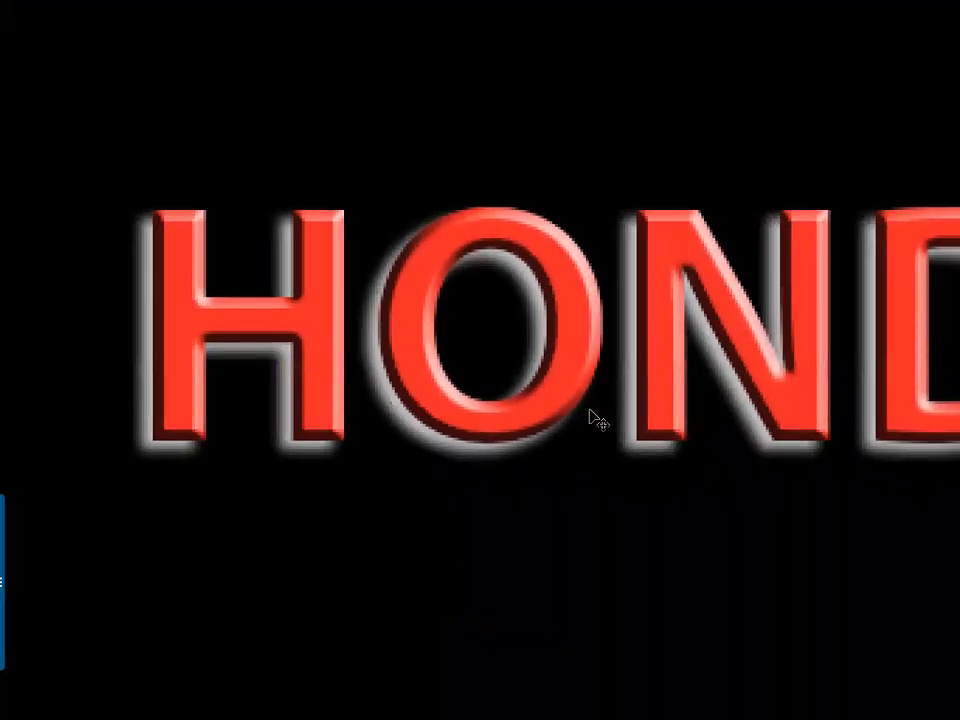
key("F7")
double_click(733, 322)
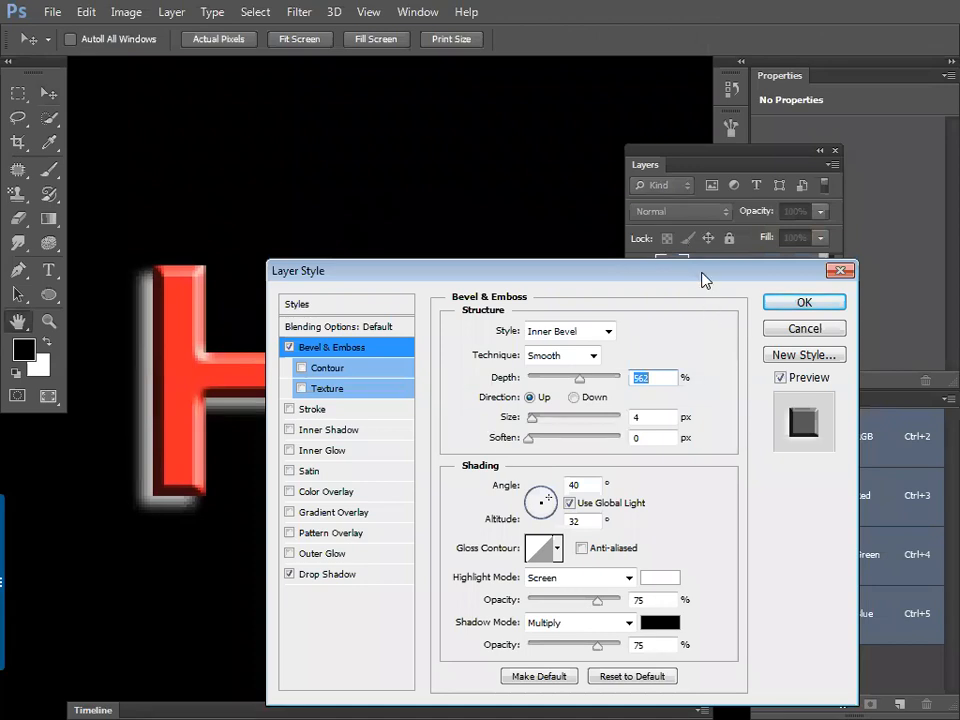
left_click_drag(703, 280, 764, 265)
left_click(553, 555)
left_click(742, 309)
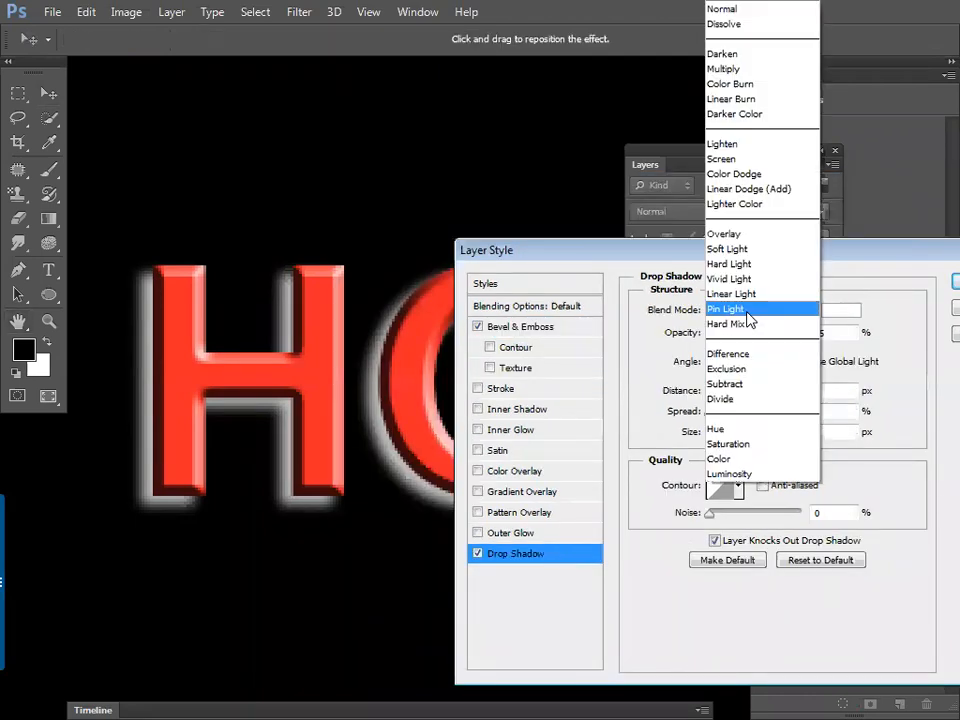
left_click(772, 69)
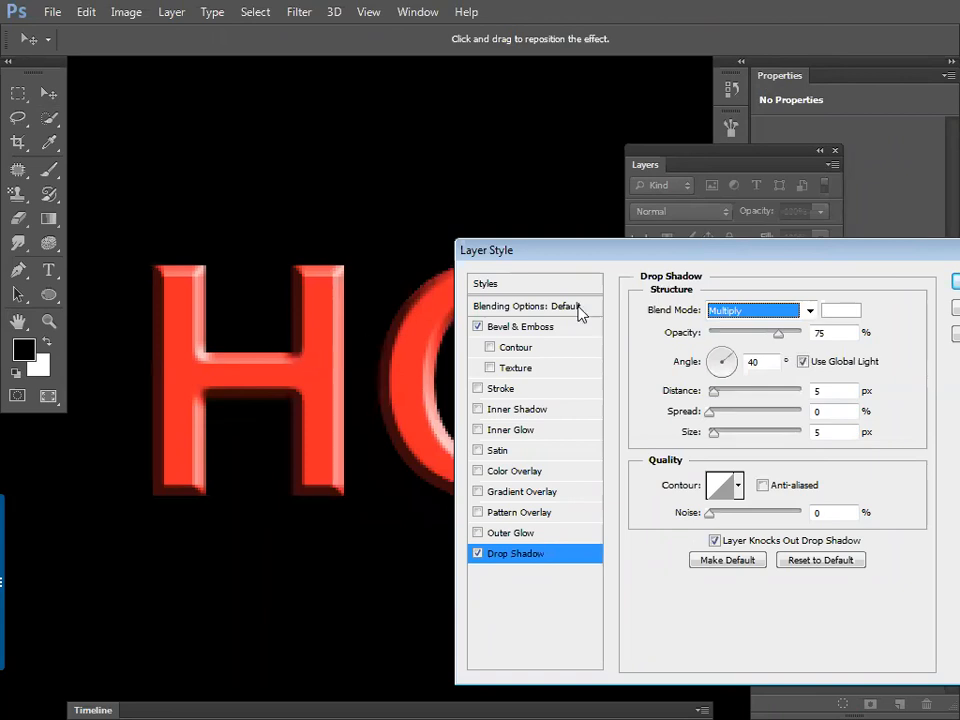
left_click(800, 311)
left_click(772, 10)
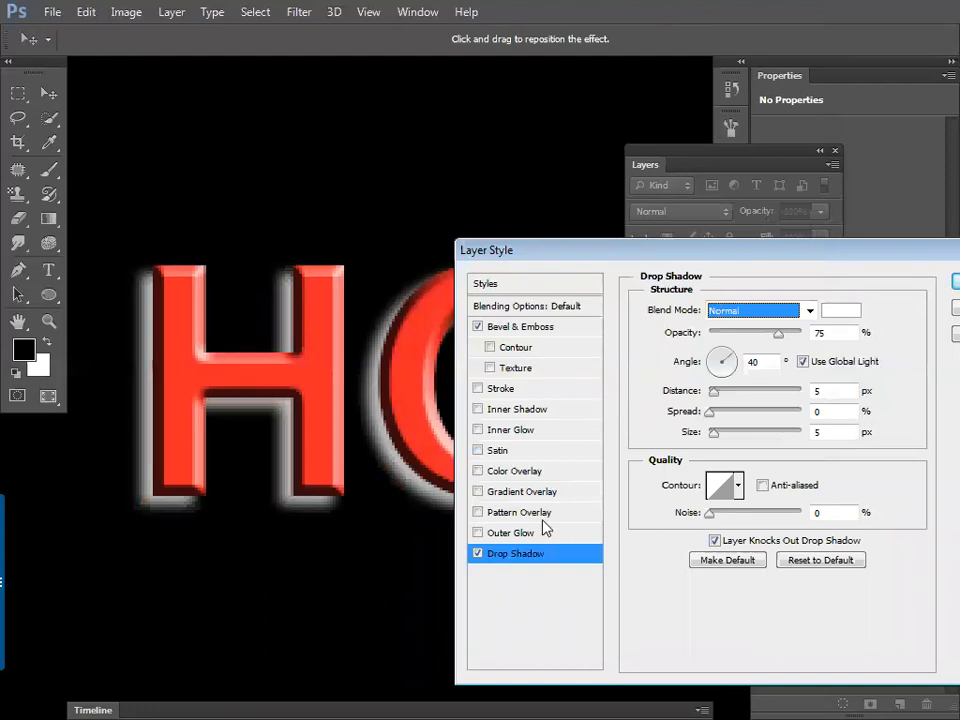
- Set the HONDA Drop Shadow colour to black with the Multiply blend mode and apply the layer style
left_click(840, 310)
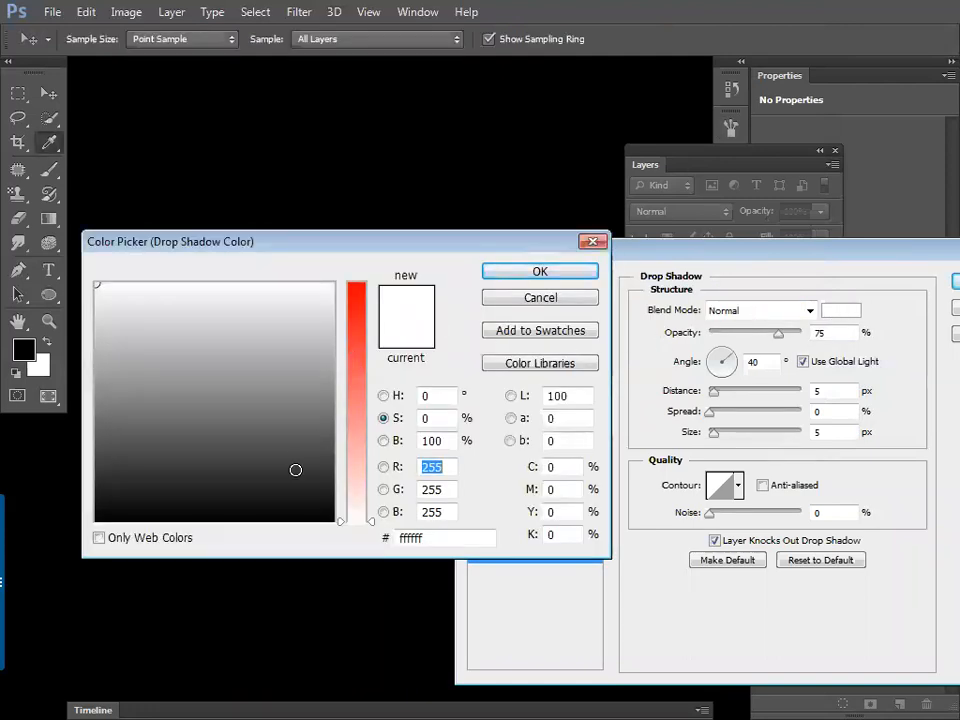
left_click_drag(296, 470, 296, 525)
left_click(540, 271)
left_click(760, 310)
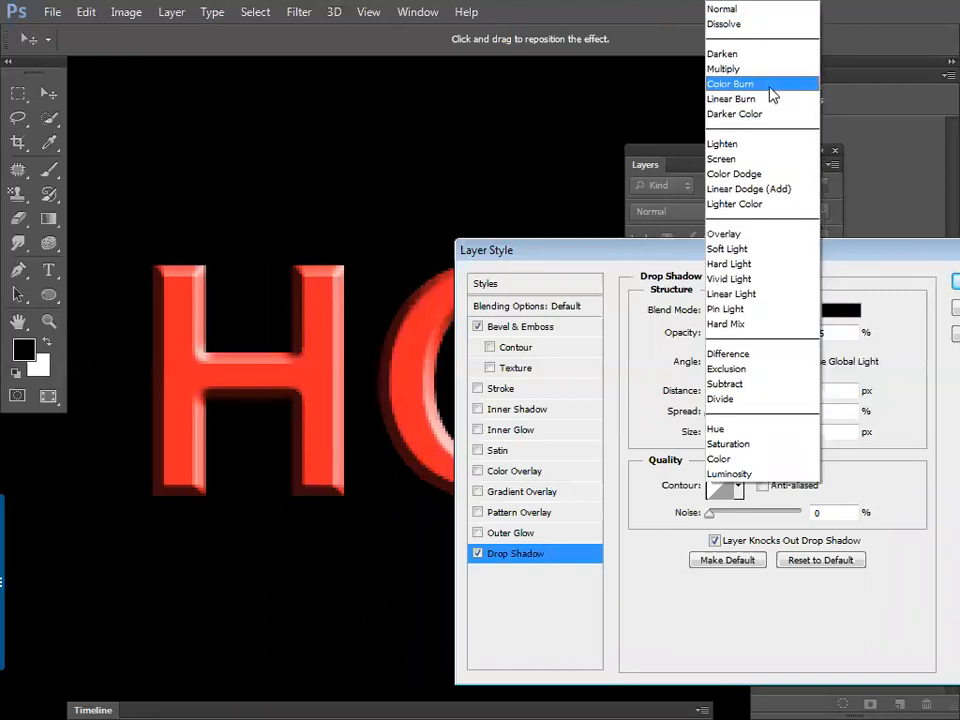
left_click(740, 69)
left_click_drag(816, 261, 494, 261)
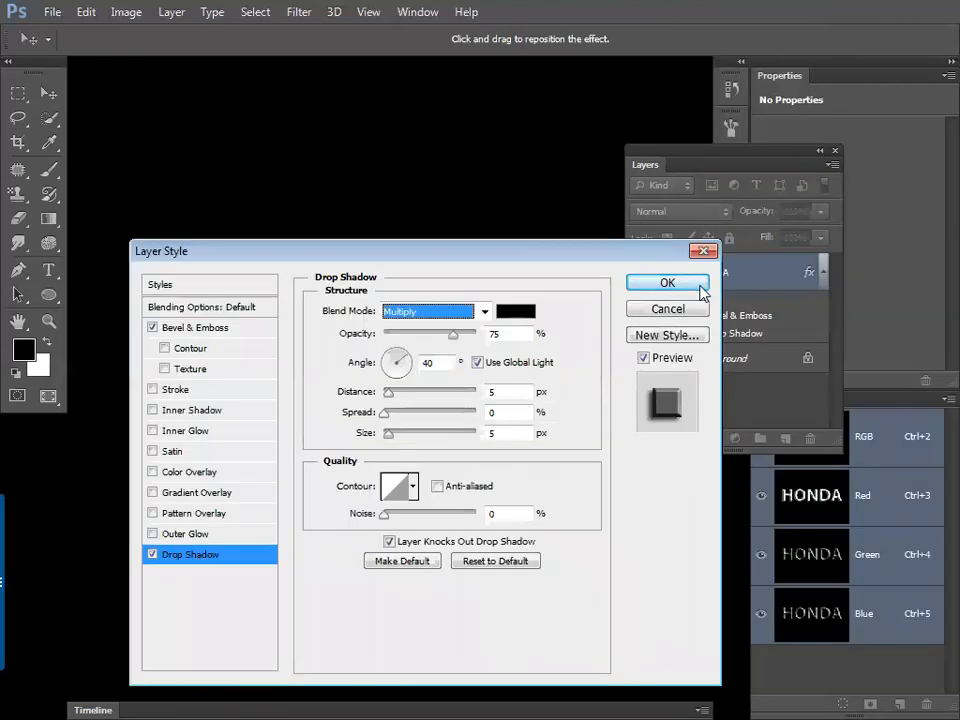
left_click(670, 283)
- Fill the Background layer with white and inspect the HONDA letters with their black shadow up close
left_click(750, 363)
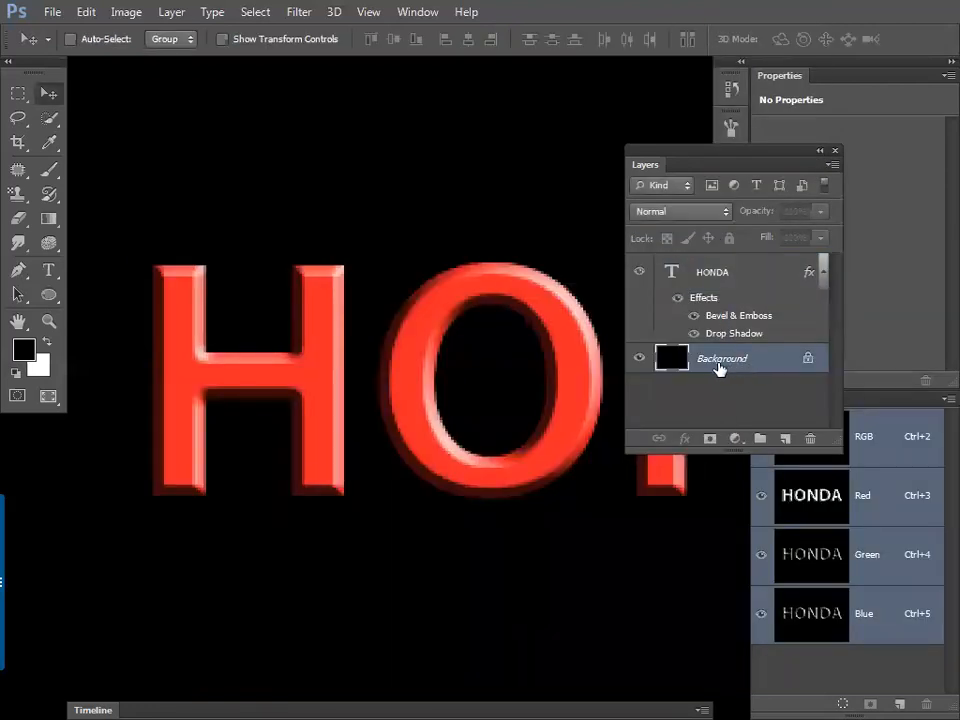
key("ctrl+BackSpace")
key("Tab")
key("Tab")
key("ctrl+minus")
key("ctrl+minus")
key("ctrl+plus")
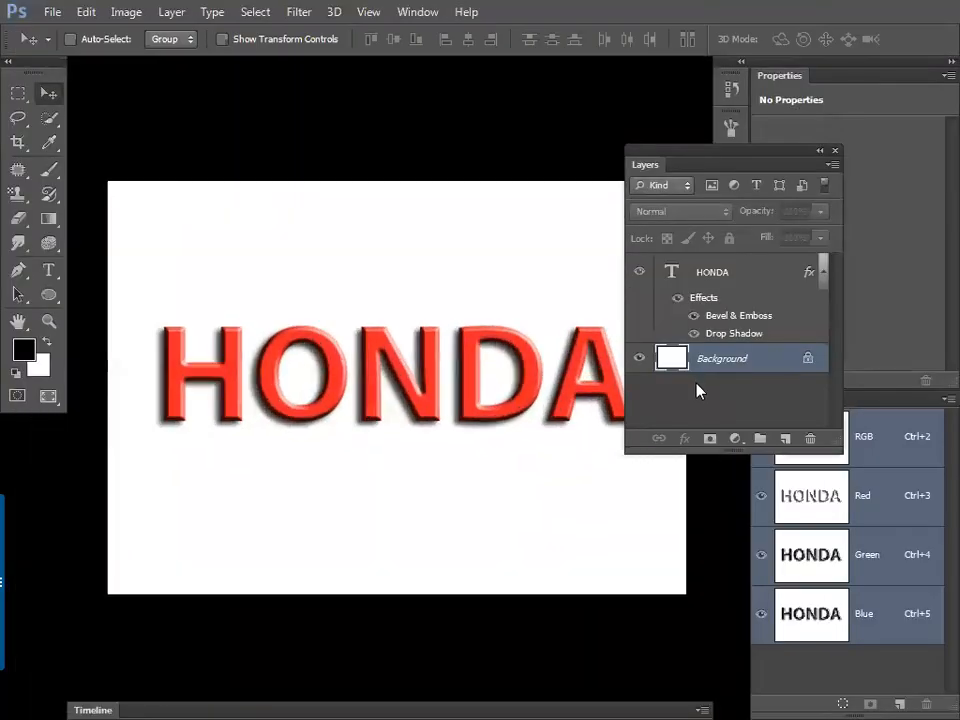
key("ctrl+plus")
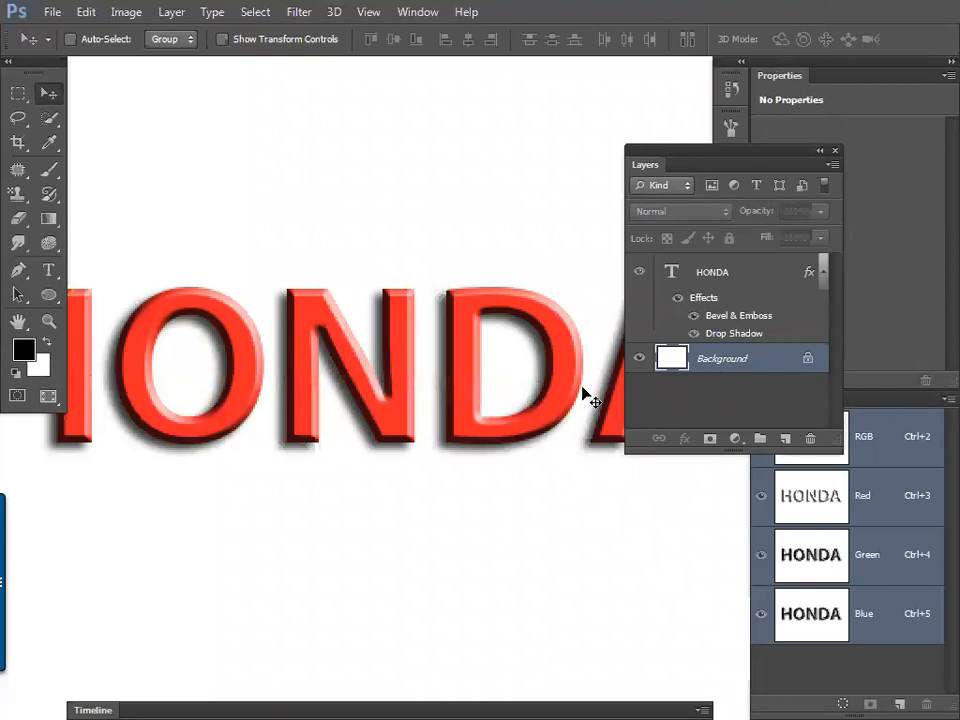
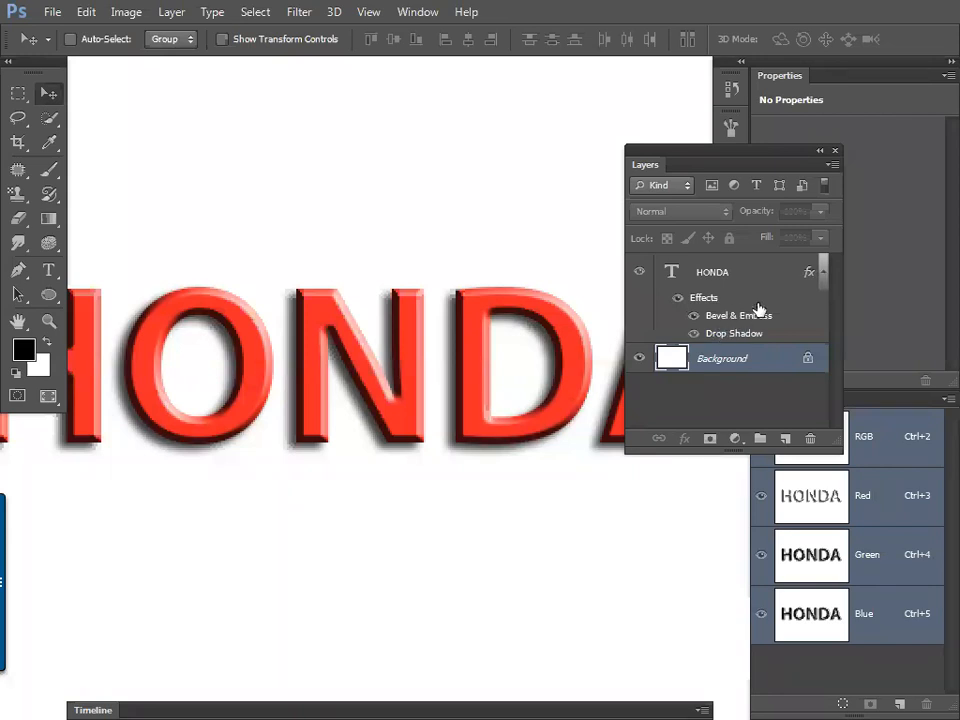
- Show the Styles panel, float it over the canvas beside the Layers panel and select the HONDA text layer
left_click(418, 12)
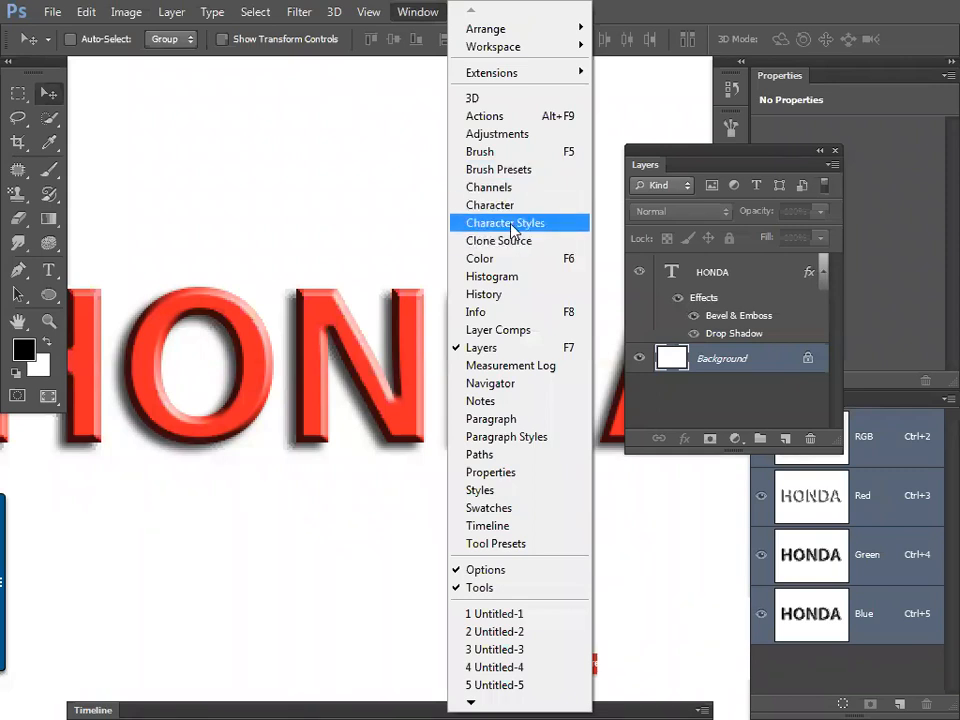
left_click(481, 491)
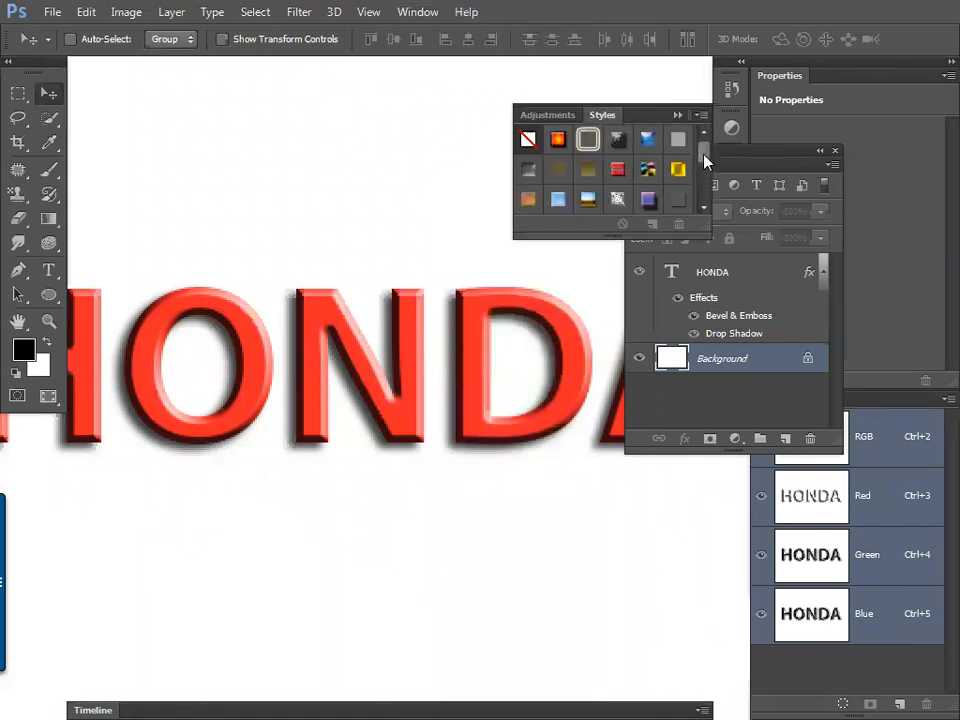
left_click_drag(702, 153, 662, 231)
left_click_drag(640, 113, 472, 134)
key("alt+]")
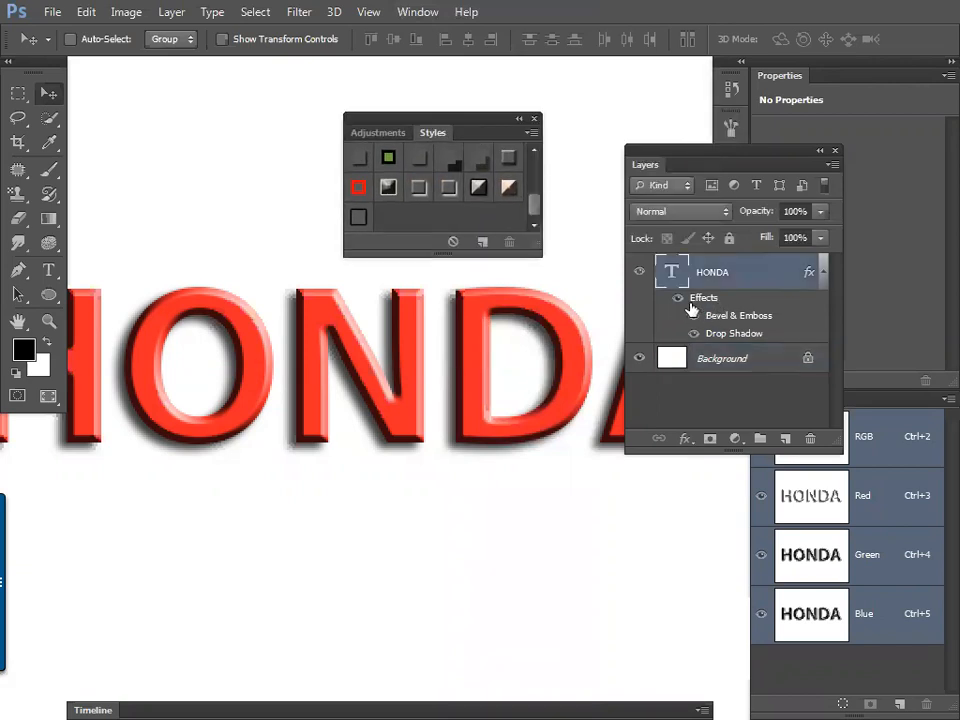
- Save the HONDA text's layer effects as a new style preset named "PIXXCEL A"
left_click(483, 241)
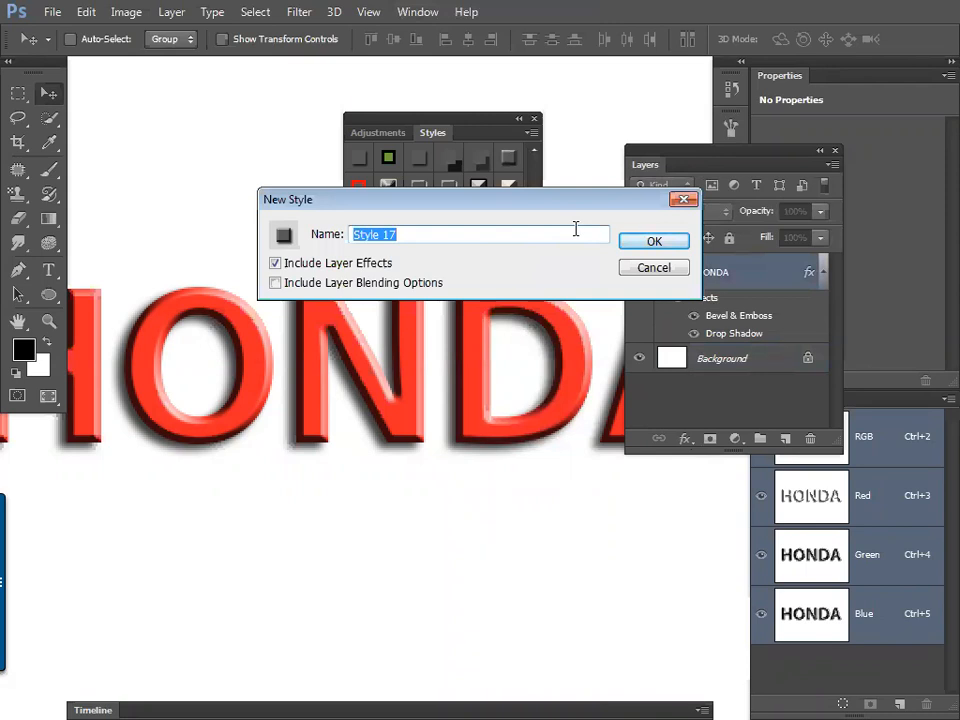
type("P1")
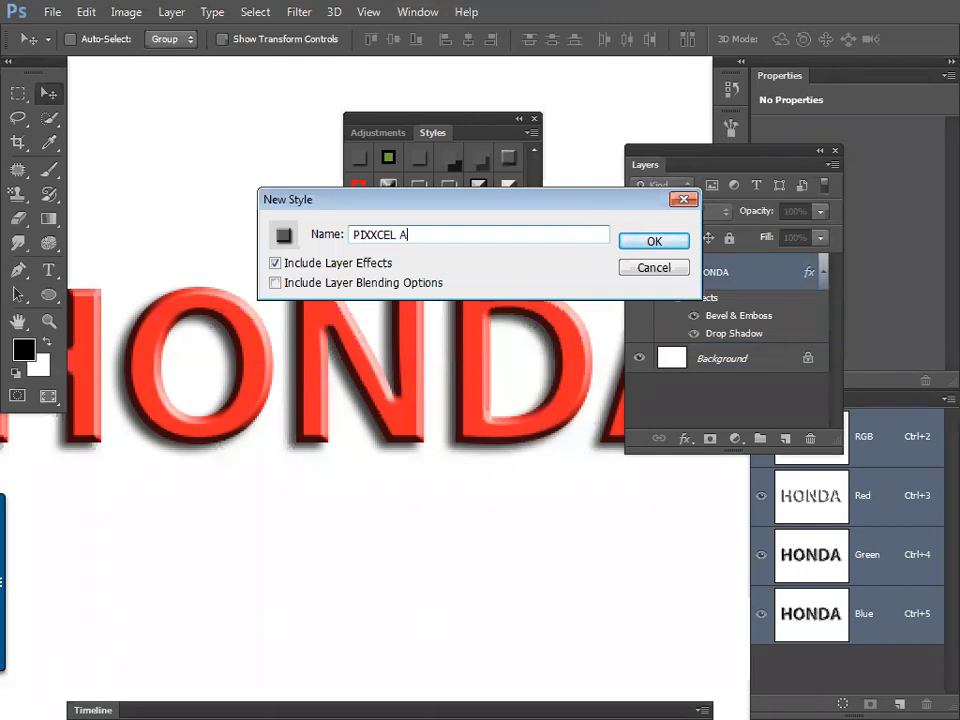
key("Return")
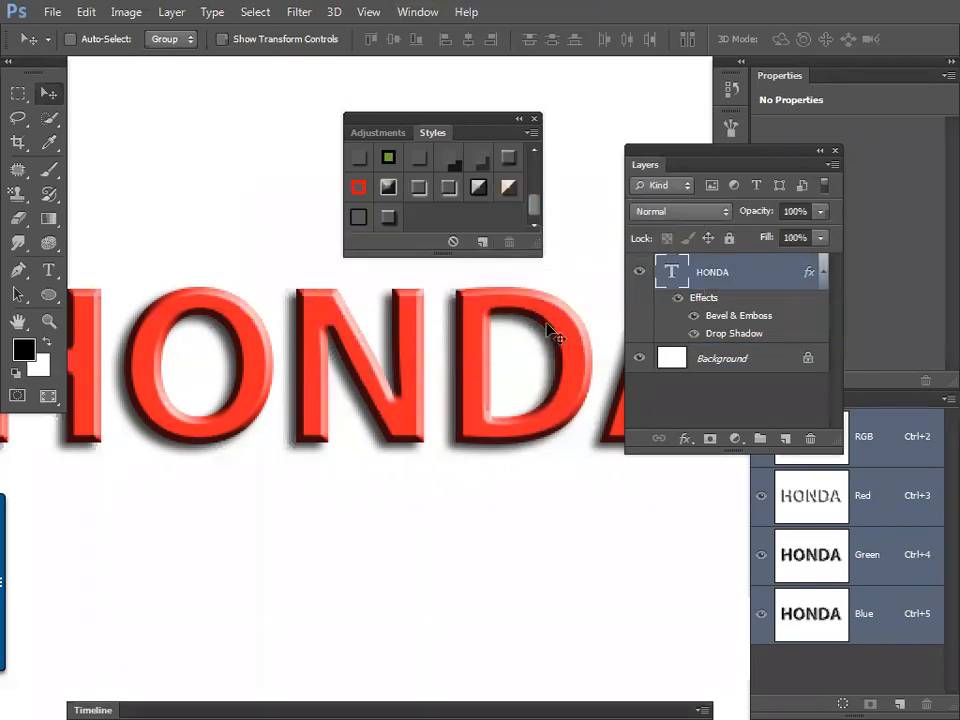
- Delete the HONDA text layer and add a new text layer reading "DFGDFSG" on the canvas
key("Delete")
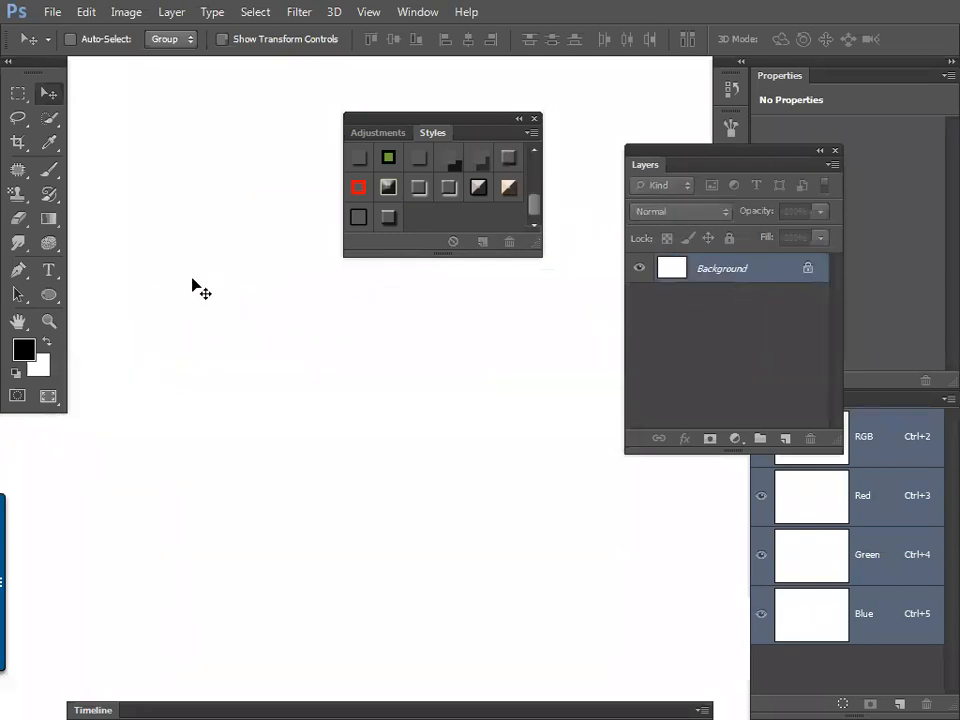
left_click(48, 270)
left_click(204, 420)
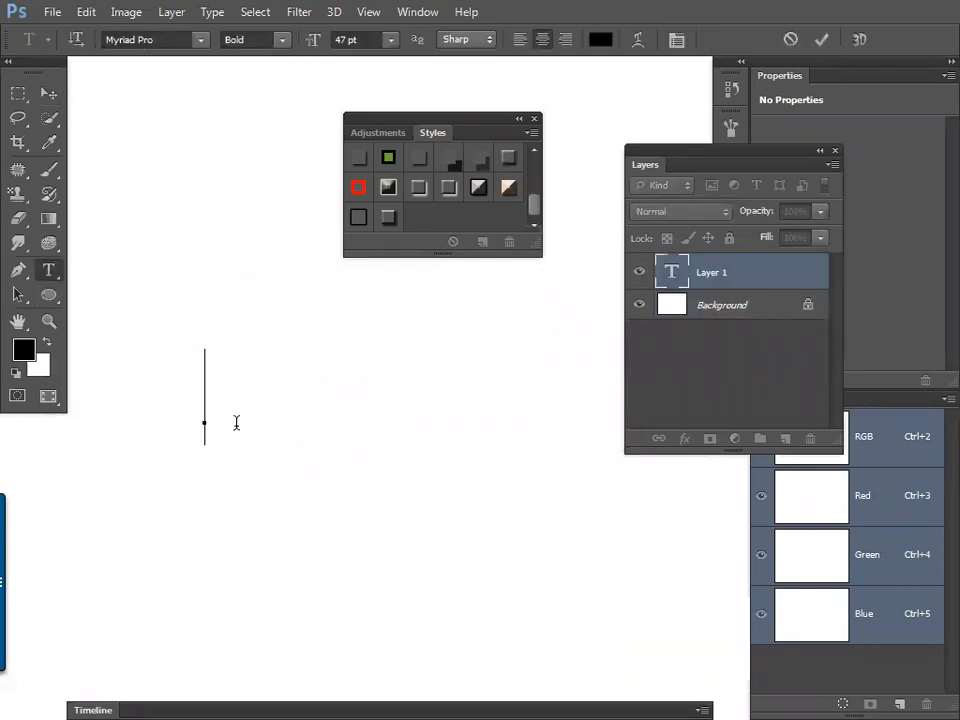
type("DFGDFSG")
- Apply the newly saved style preset to the DFGDFSG text and move the text right, clear of the tools
left_click(384, 218)
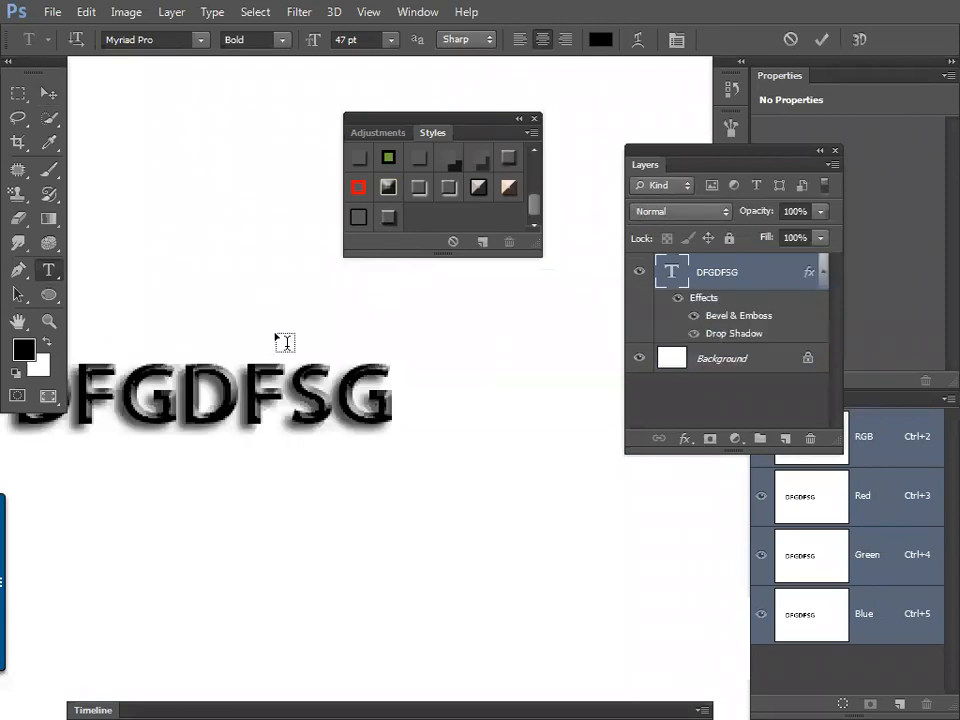
left_click(48, 93)
left_click_drag(397, 418, 514, 420)
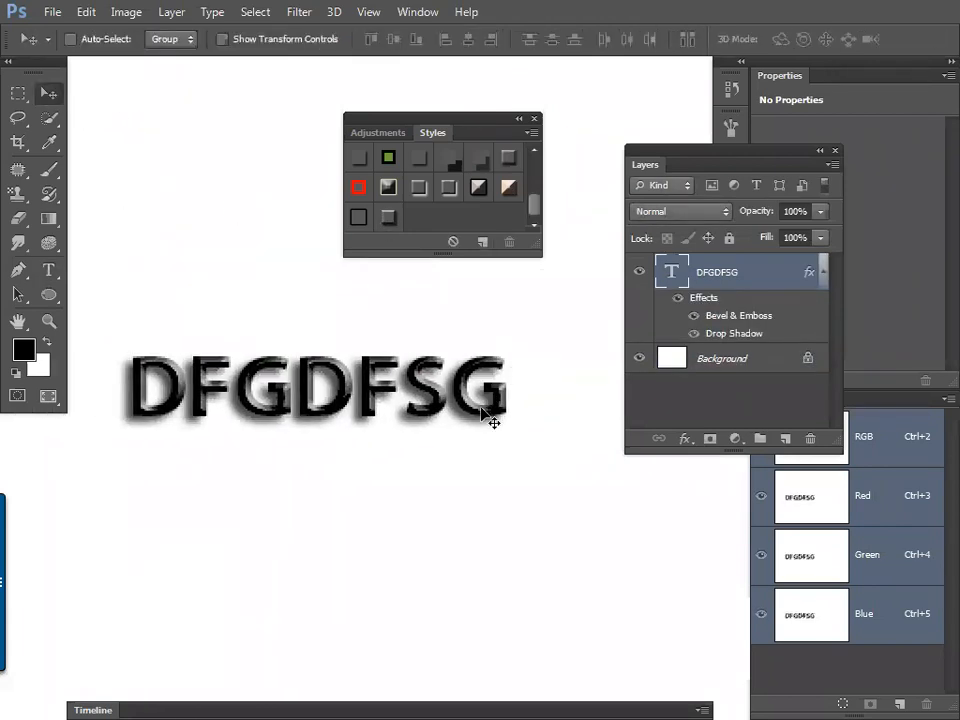
- Add a red Color Overlay effect with Normal blend mode and 100% opacity to the DFGDFSG text layer
double_click(752, 324)
left_click(152, 471)
left_click(178, 472)
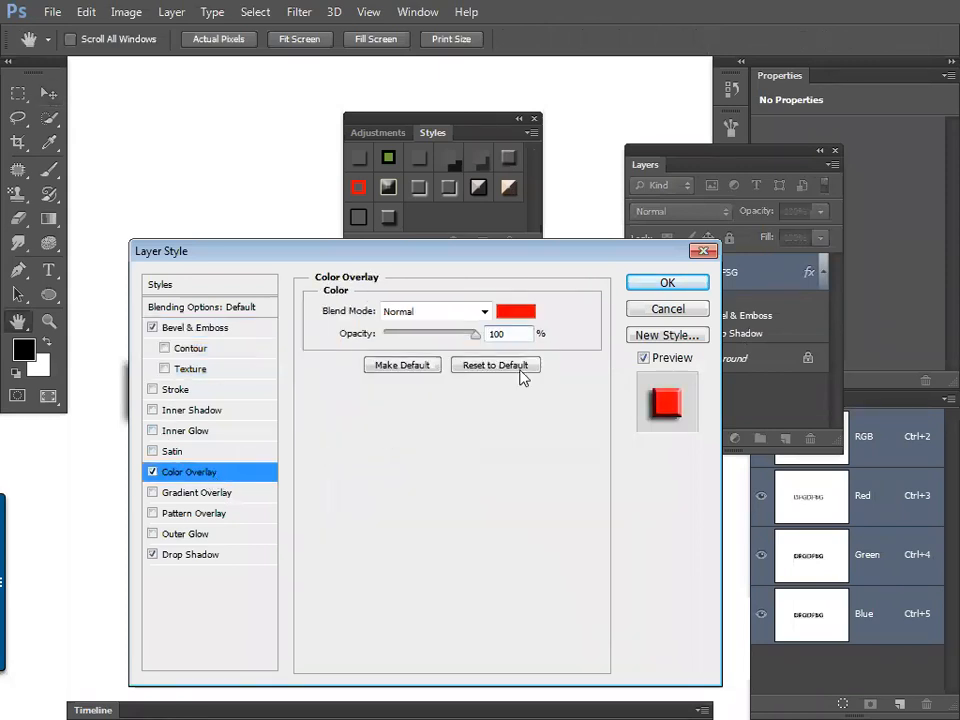
left_click(668, 283)
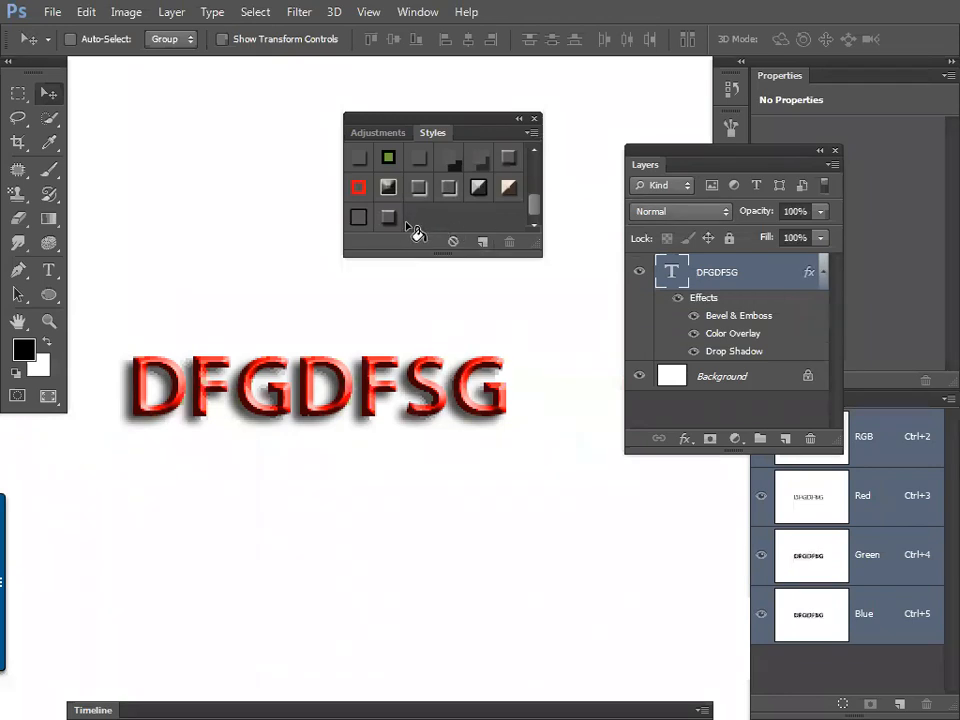
left_click(416, 13)
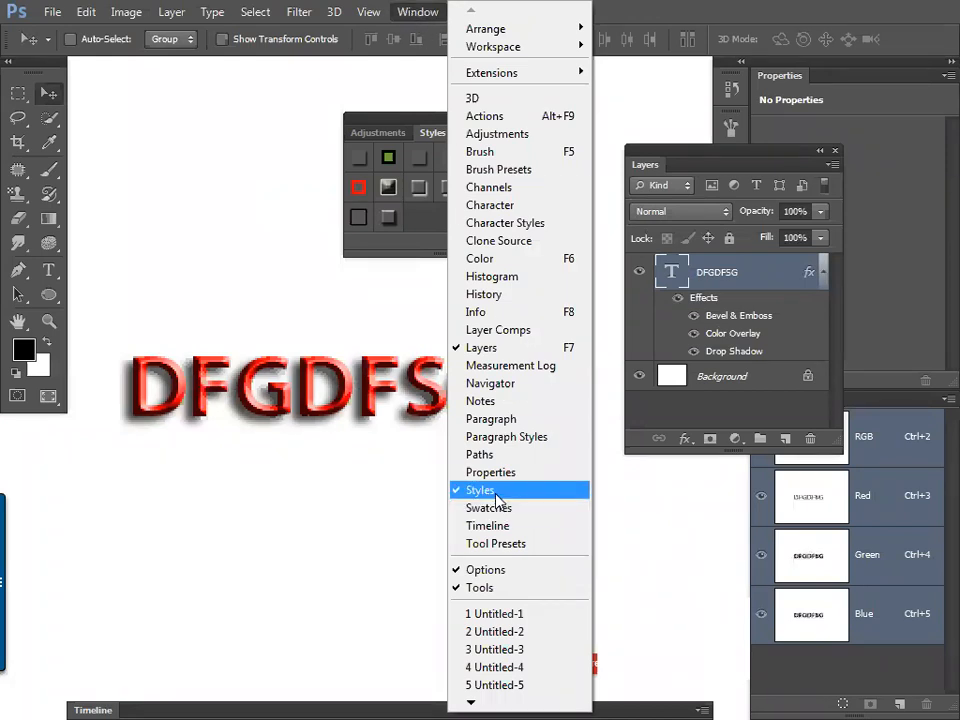
left_click(430, 220)
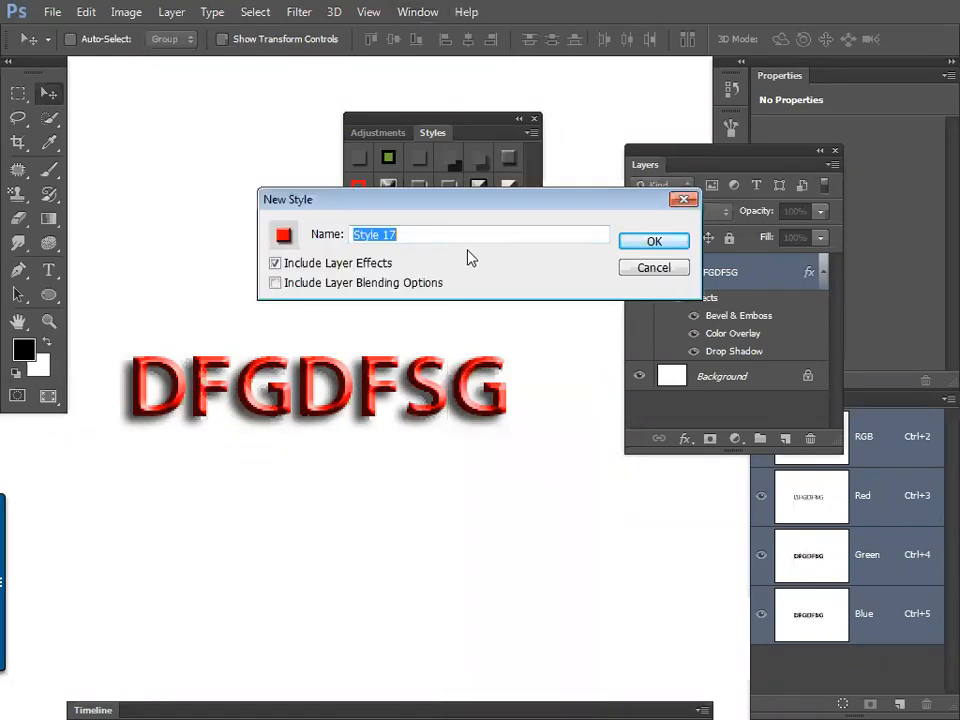
left_click(652, 266)
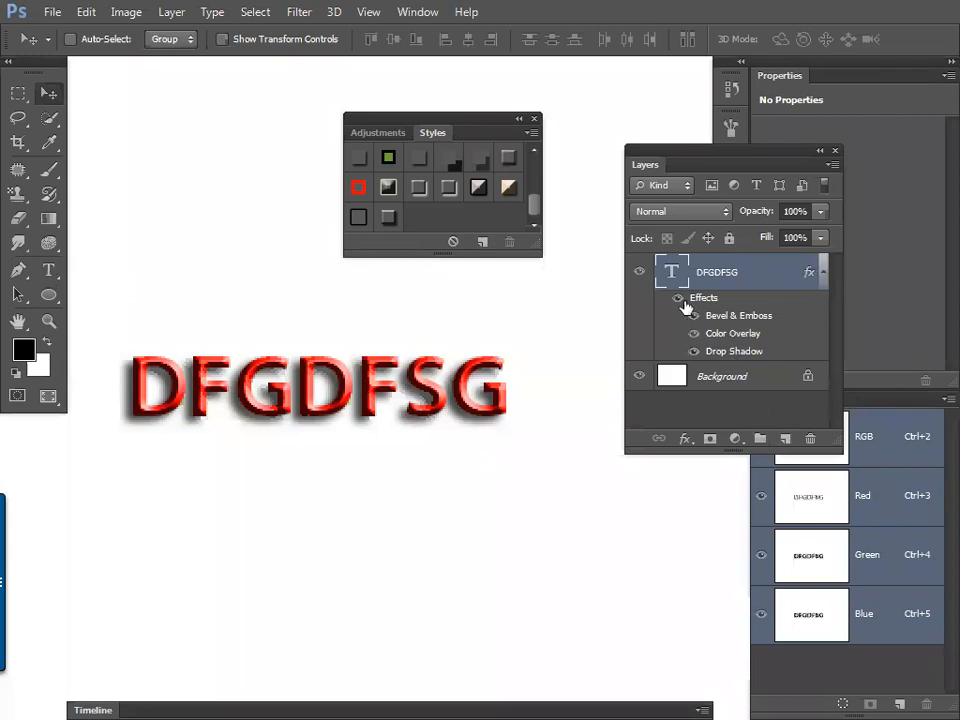
- Hide the DFGDFSG text layer, collapse its effects, and create a new empty layer with the saved bevel and shadow style
left_click(639, 271)
left_click(797, 437)
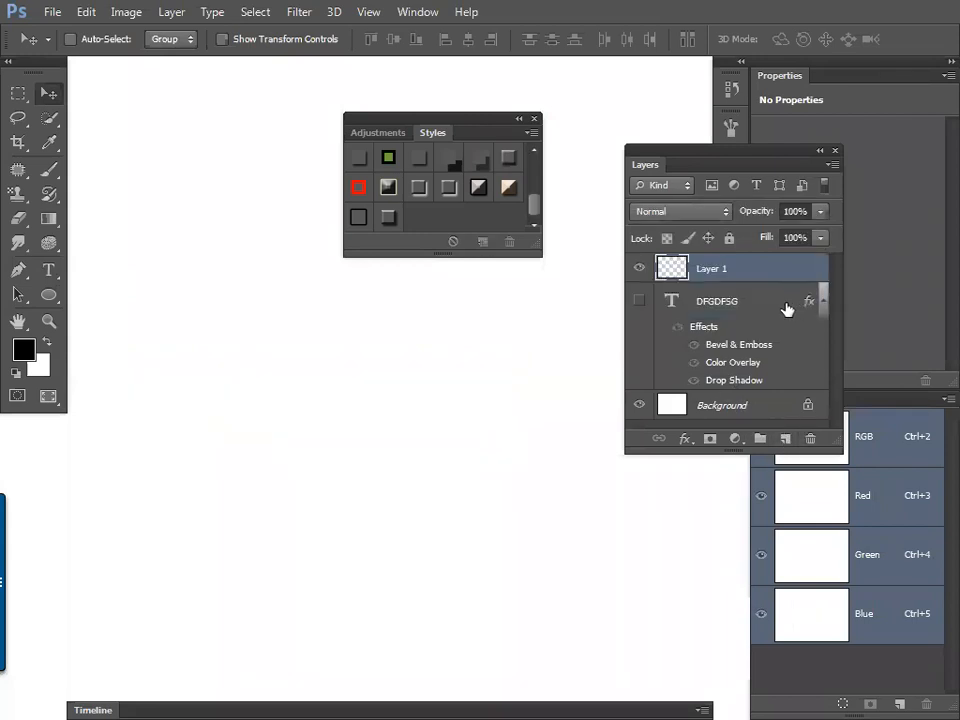
left_click(390, 220)
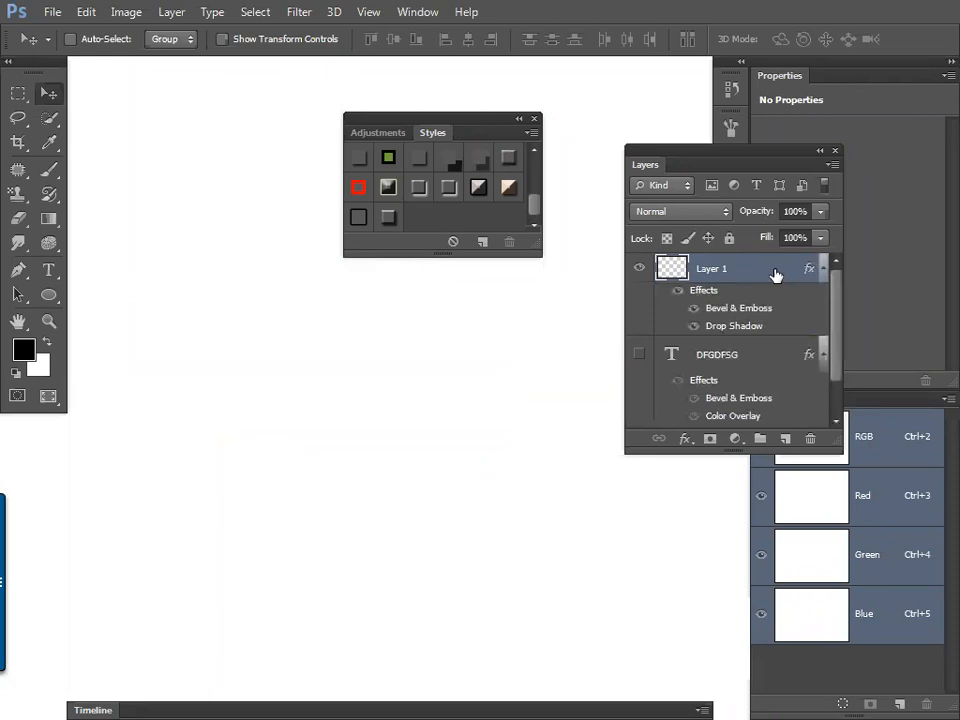
left_click(822, 355)
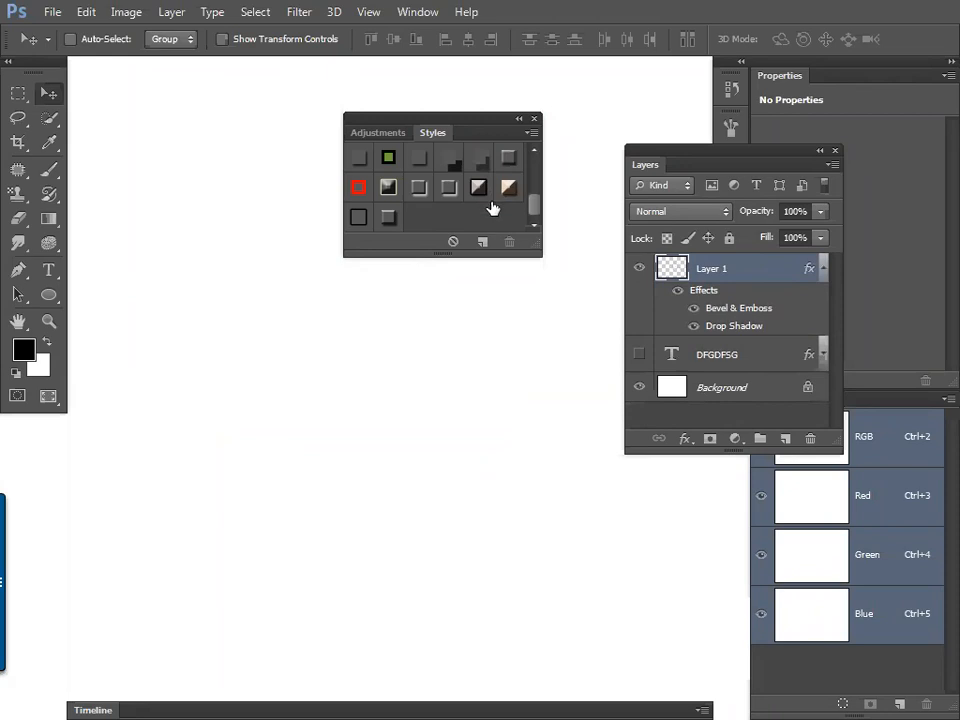
- Paint a freehand black scribble across the canvas on Layer 1 with the 9 px brush
key("ctrl+minus")
key("ctrl+minus")
key("ctrl+minus")
key("f")
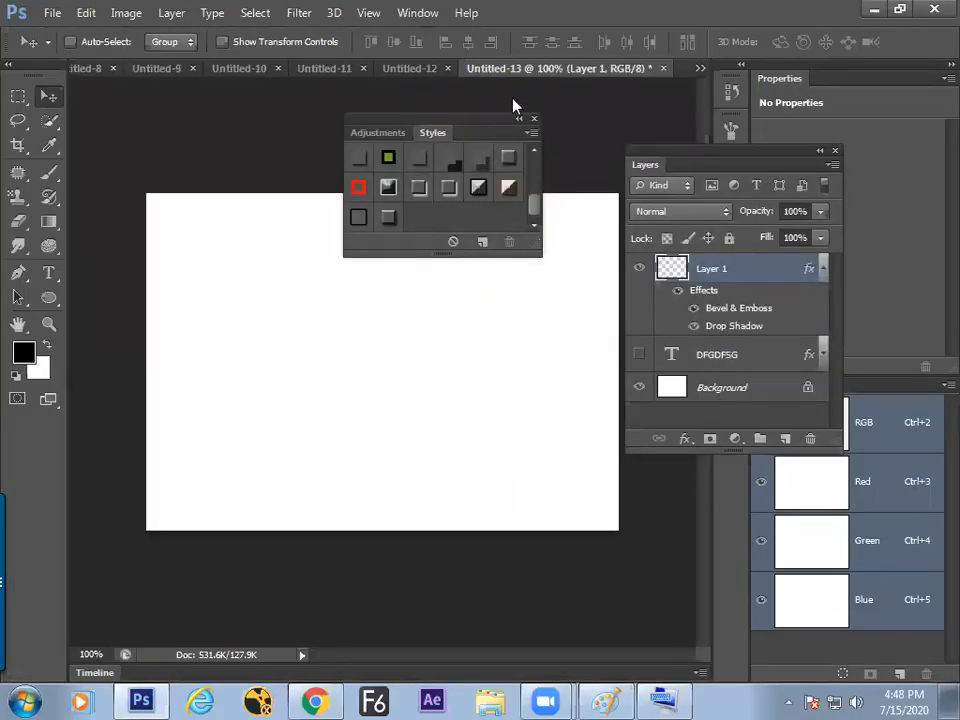
left_click_drag(513, 117, 545, 95)
left_click(50, 171)
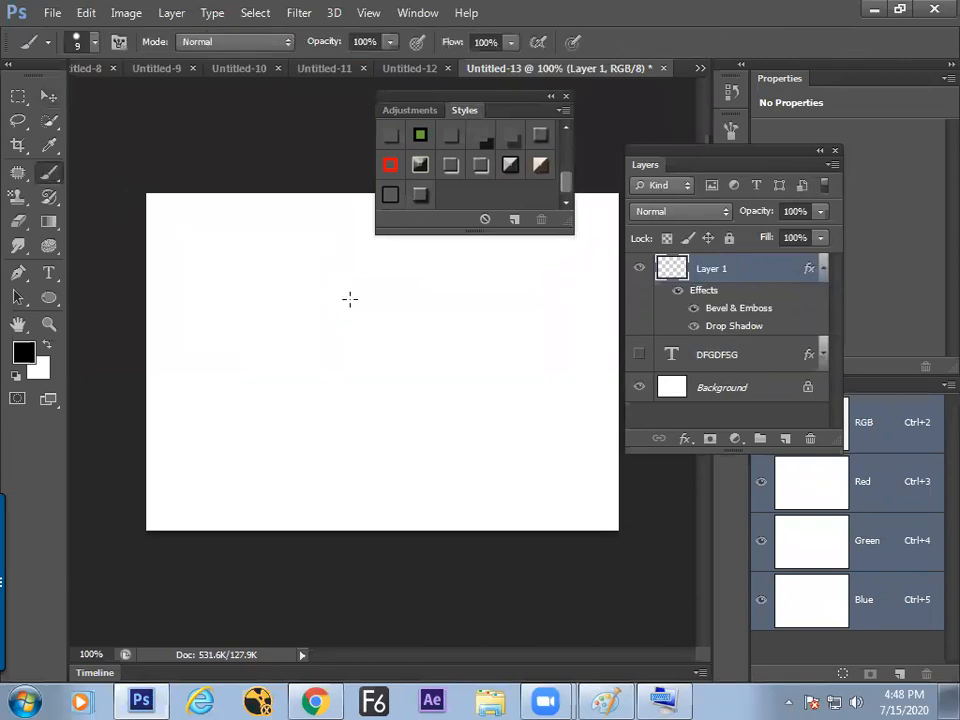
left_click_drag(237, 357, 557, 300)
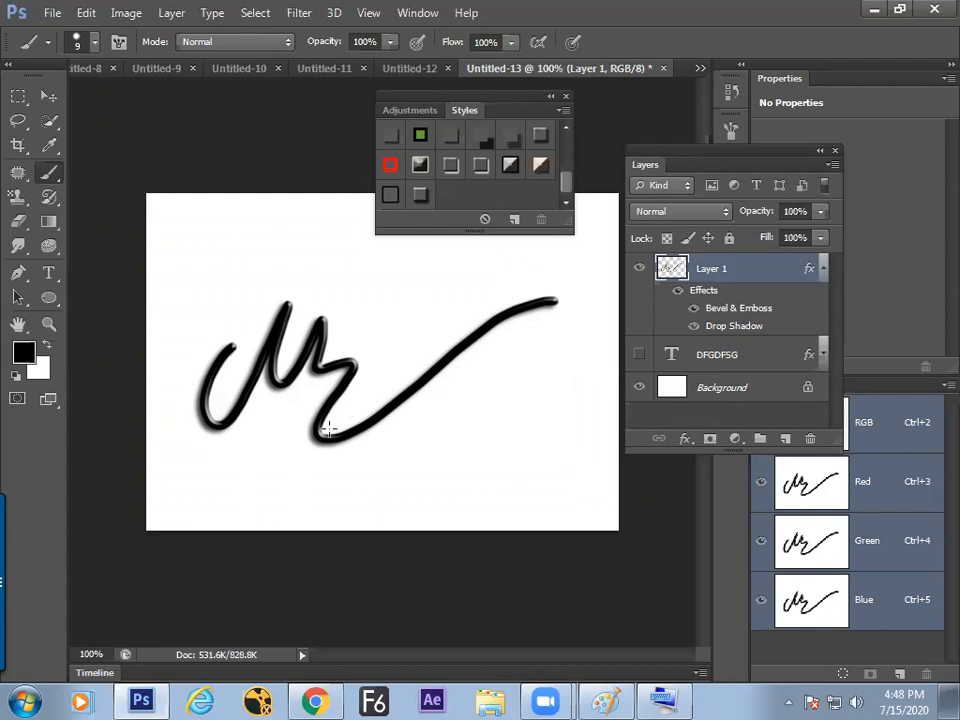
- Cut the whole painted scribble out of Layer 1 and remove the selection
key("ctrl+a")
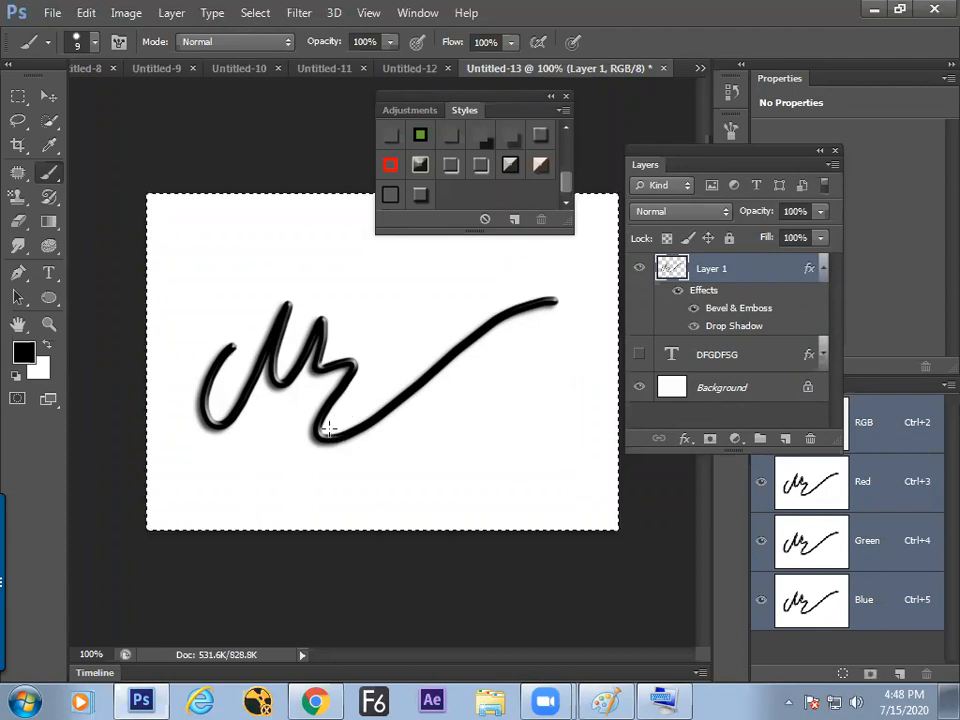
key("ctrl+x")
key("ctrl+d")
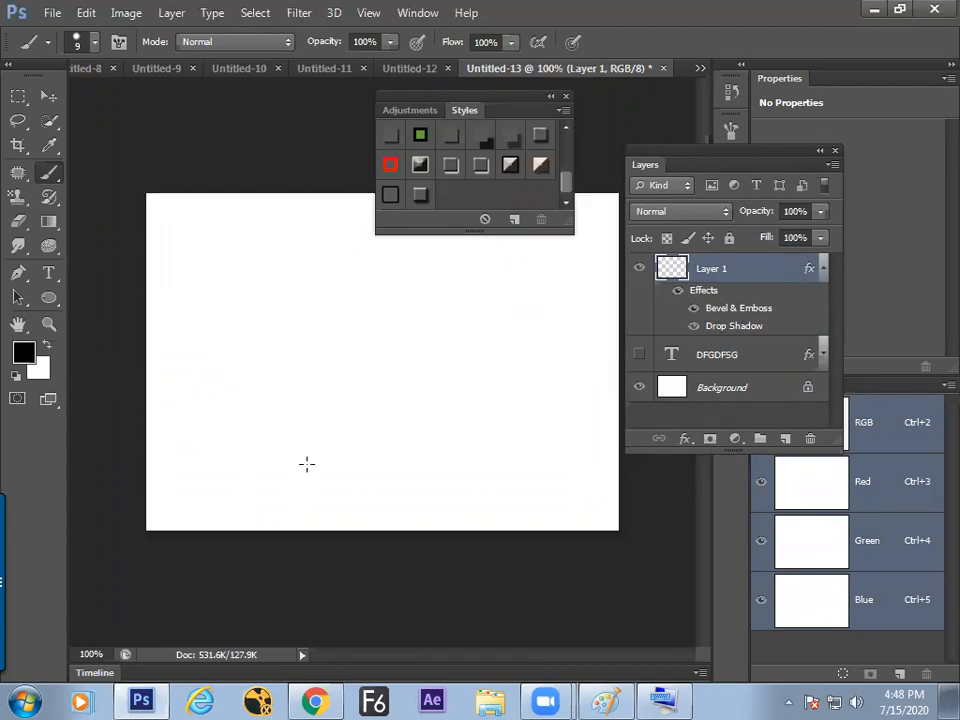
- Add a Color Overlay effect to Layer 1 alongside its bevel and drop shadow
double_click(737, 309)
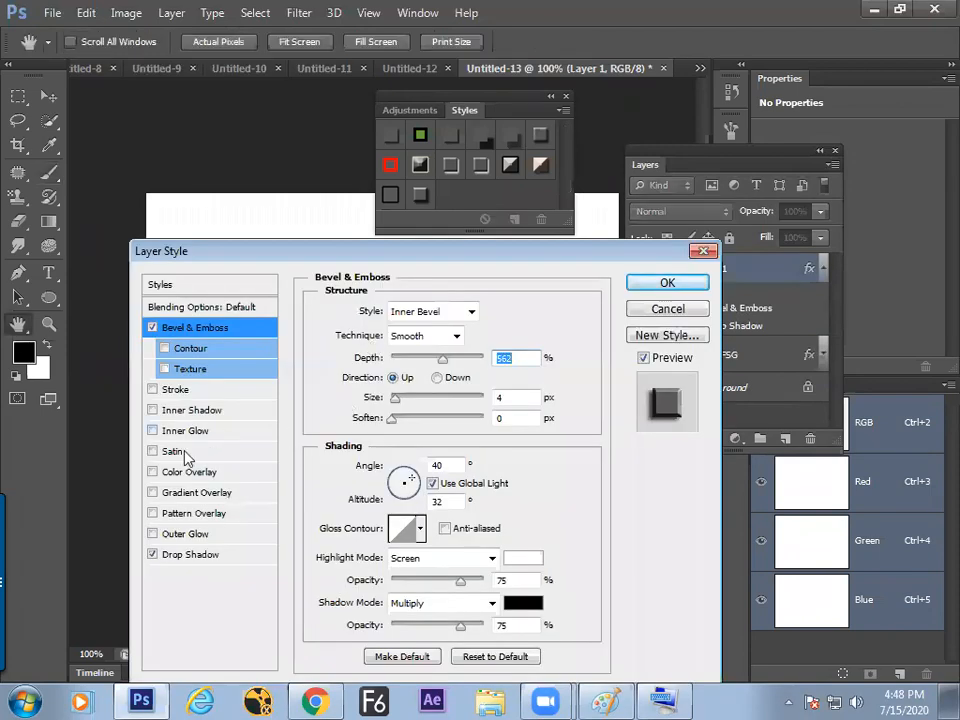
left_click(153, 472)
left_click(667, 283)
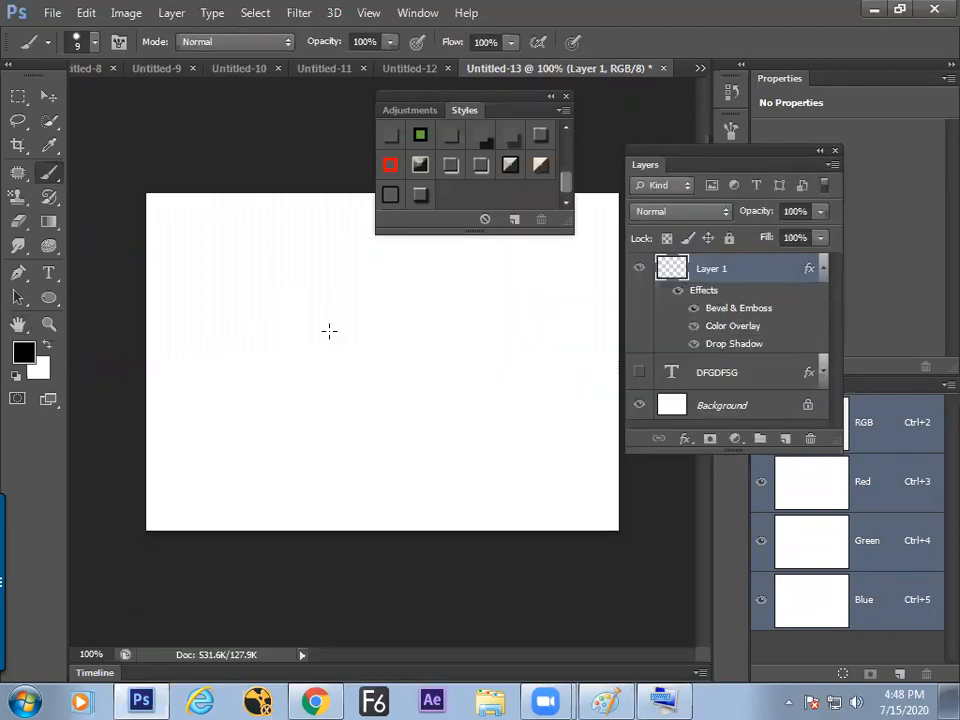
- Paint a handwritten signature with an underline on Layer 1 using the 9 px brush, undoing the first trial stroke
left_click_drag(321, 318, 334, 372)
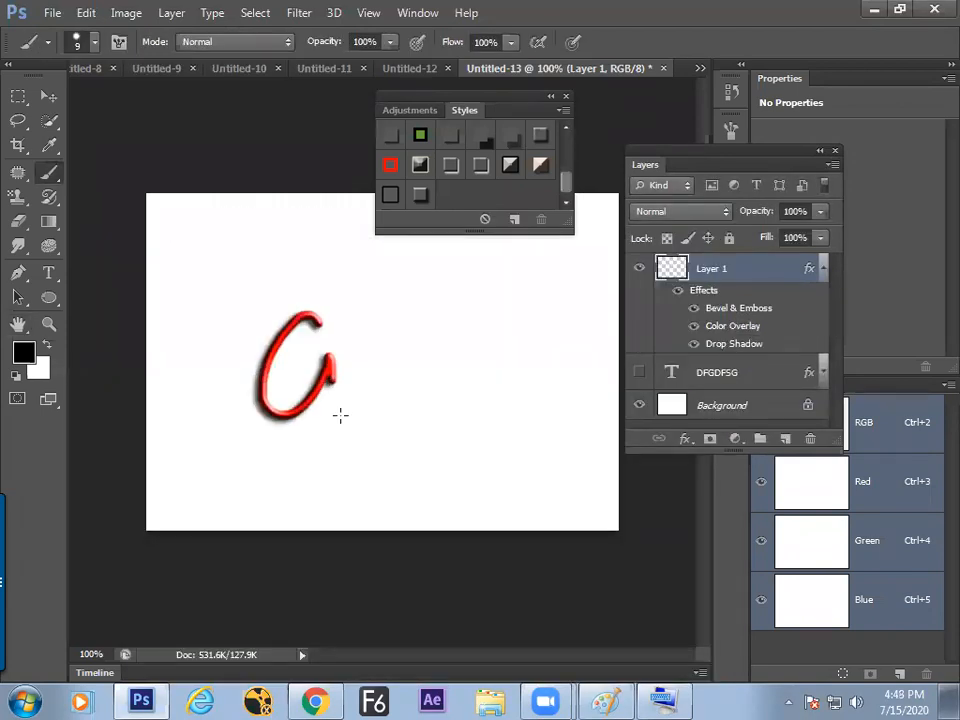
key("ctrl+z")
mouse_move(226, 414)
left_mouse_down()
mouse_move(293, 255)
mouse_move(294, 398)
mouse_move(328, 364)
mouse_move(322, 380)
left_mouse_up()
left_click(250, 453)
left_click_drag(438, 346, 240, 462)
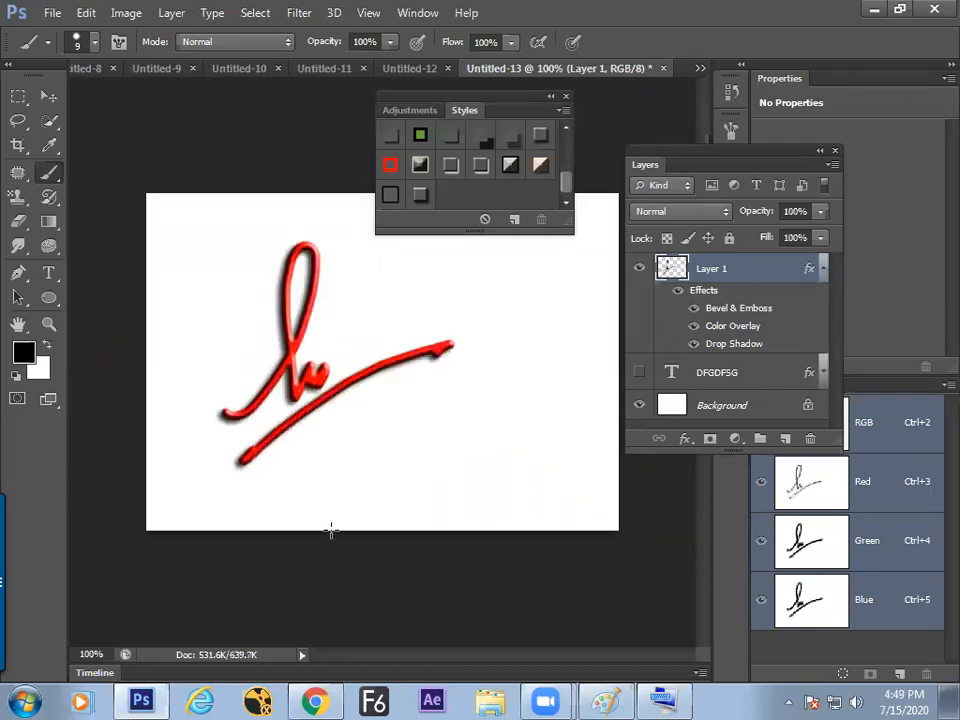
- Clear the painted signature from Layer 1, try one more brush stroke, and erase that as well
key("ctrl+a")
key("Delete")
key("ctrl+d")
mouse_move(358, 258)
left_mouse_down()
mouse_move(364, 384)
mouse_move(383, 367)
left_mouse_up()
key("ctrl+a")
key("Delete")
- Reduce the brush to 2 px, deselect, and handwrite an "Animation" signature with a sweeping underline on Layer 1
key("bracketleft")
key("bracketleft")
key("bracketleft")
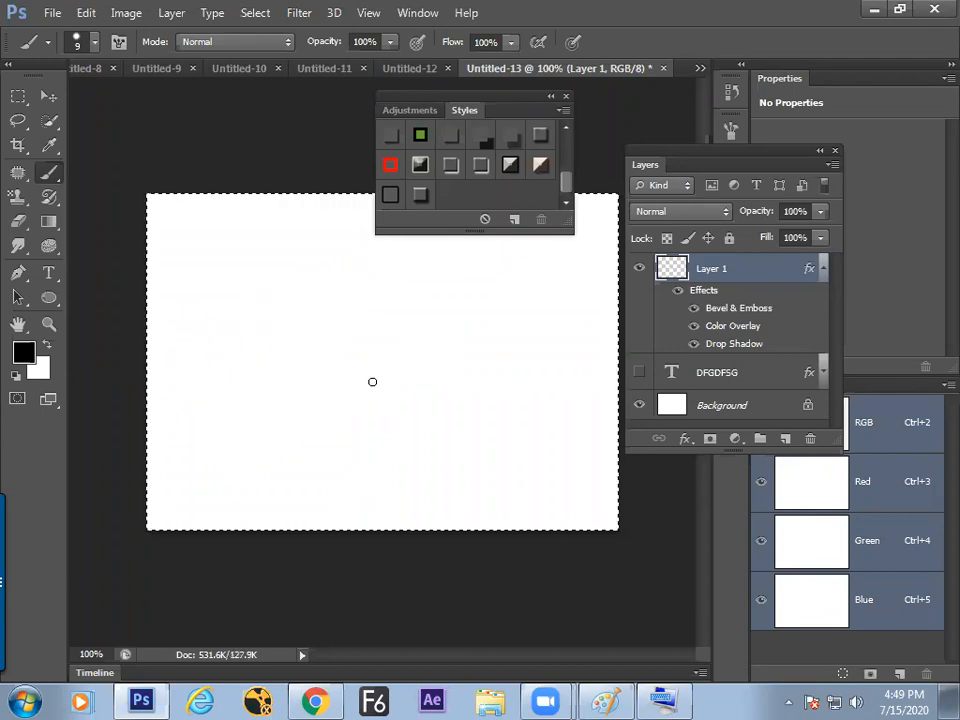
key("ctrl+d")
mouse_move(362, 338)
left_mouse_down()
mouse_move(168, 469)
mouse_move(237, 282)
mouse_move(253, 430)
mouse_move(280, 415)
mouse_move(280, 395)
mouse_move(287, 408)
mouse_move(319, 404)
left_mouse_up()
left_click(322, 332)
mouse_move(322, 326)
left_mouse_down()
mouse_move(332, 399)
mouse_move(343, 381)
mouse_move(363, 388)
left_mouse_up()
left_click_drag(281, 451, 492, 379)
- Preview the signature full screen without panels, fit it to the screen, and bring the panels back
key("Tab")
key("f")
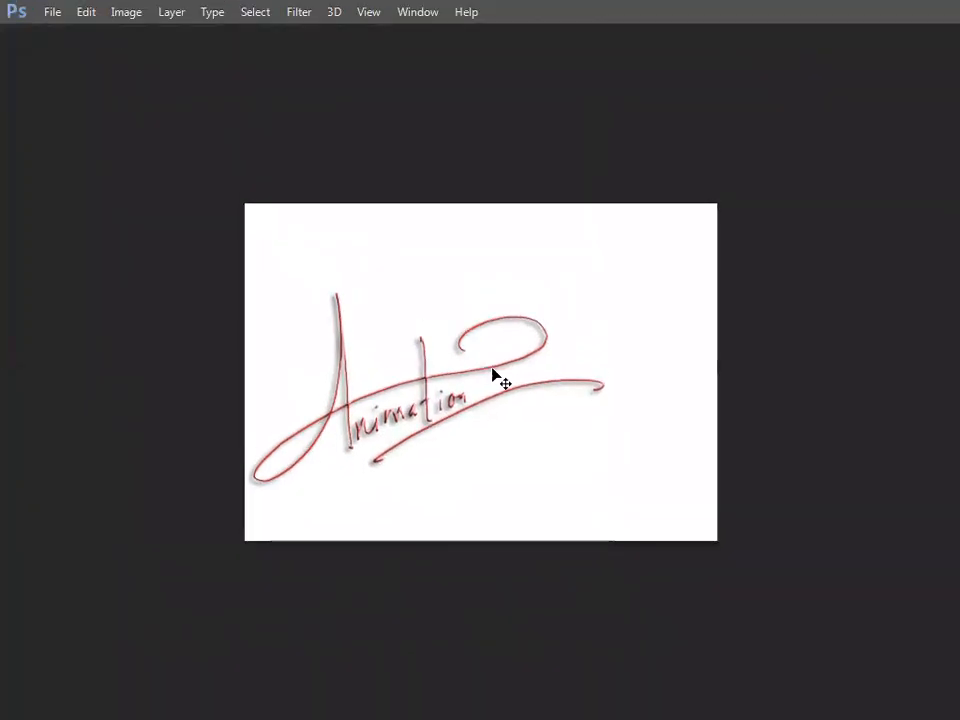
key("ctrl+0")
key("Tab")
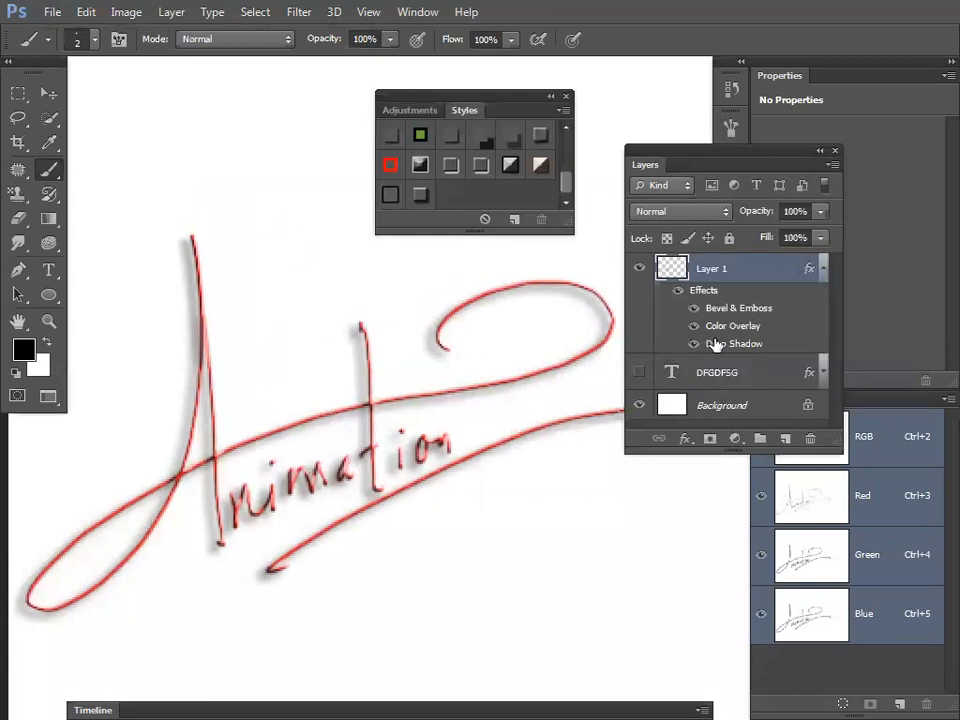
- Compare the signature with Layer 1's effects off and on, leave them on, and return to the standard screen mode at 66.7% zoom
left_click(679, 291)
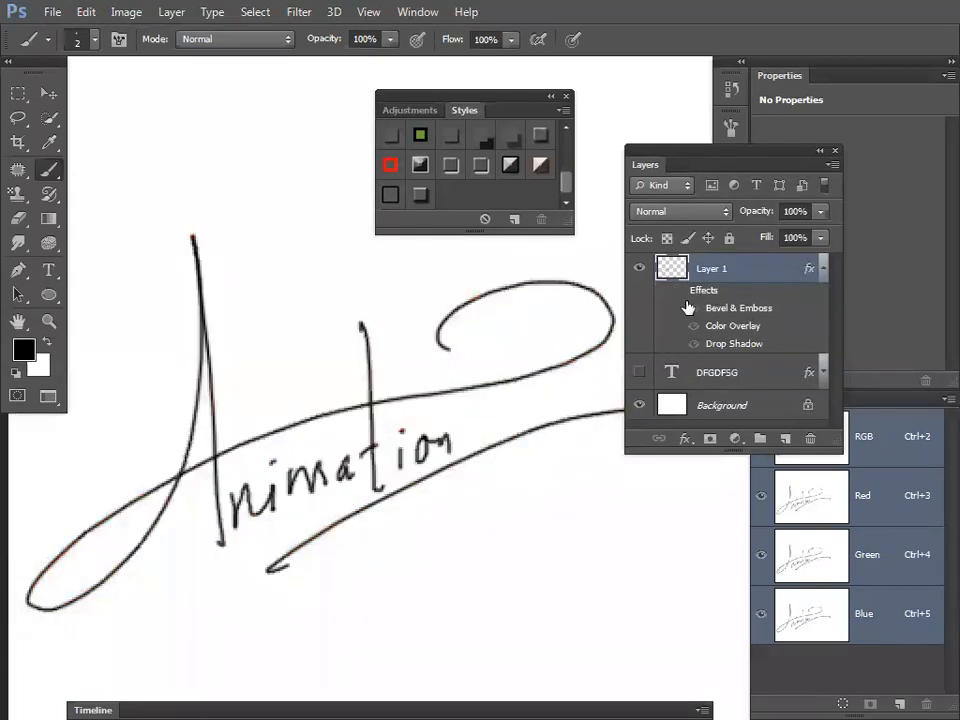
left_click(684, 301)
left_click(683, 301)
left_click(683, 301)
left_click(682, 302)
left_click(681, 303)
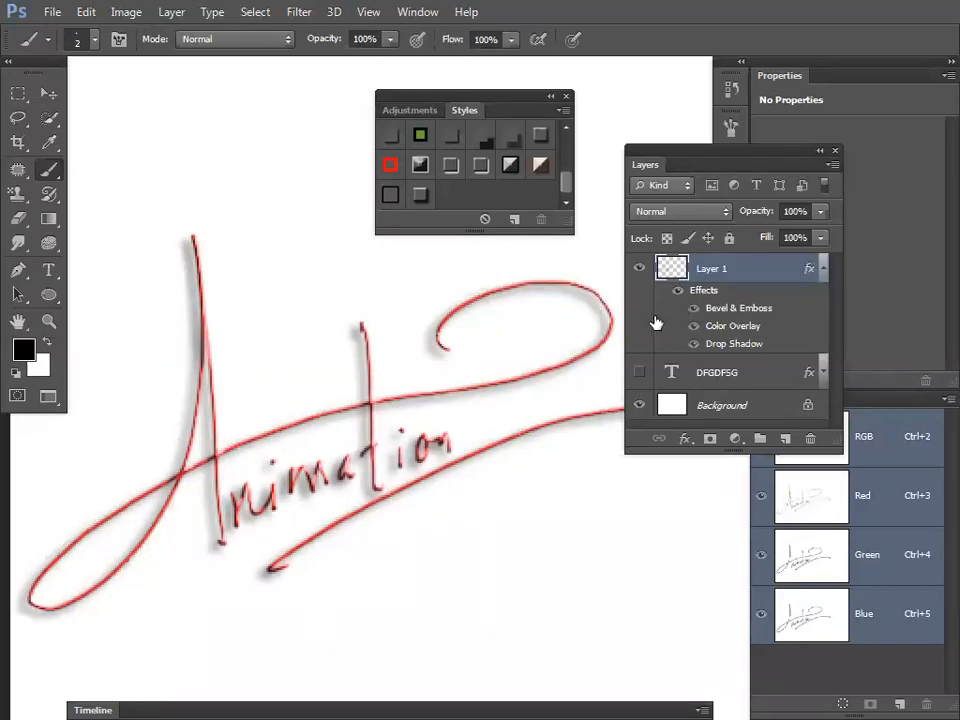
key("ctrl+minus")
key("ctrl+minus")
key("f")
key("f")
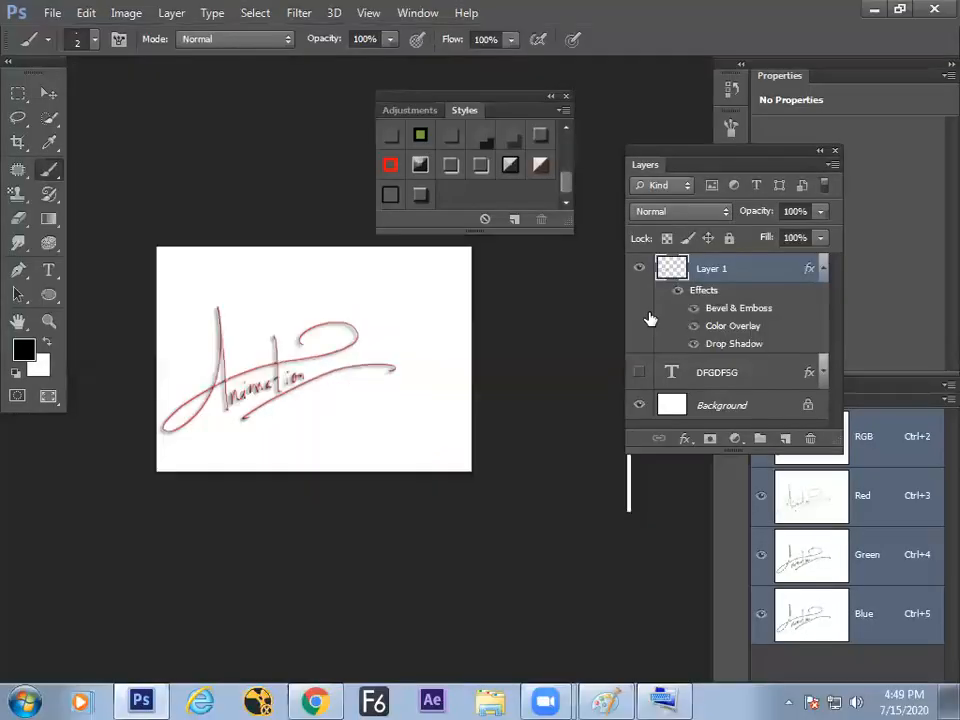
key("Tab")
key("Tab")
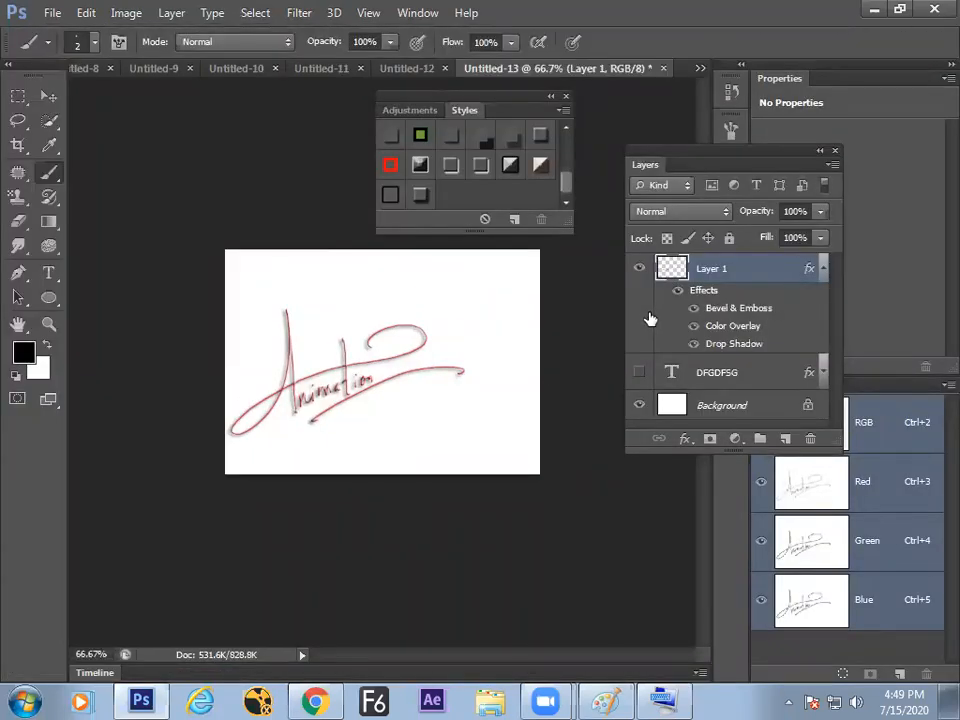
- Switch to Paint and write the circled notes "Save" and "modify" below the boxed Style branch of the diagram
left_click(604, 701)
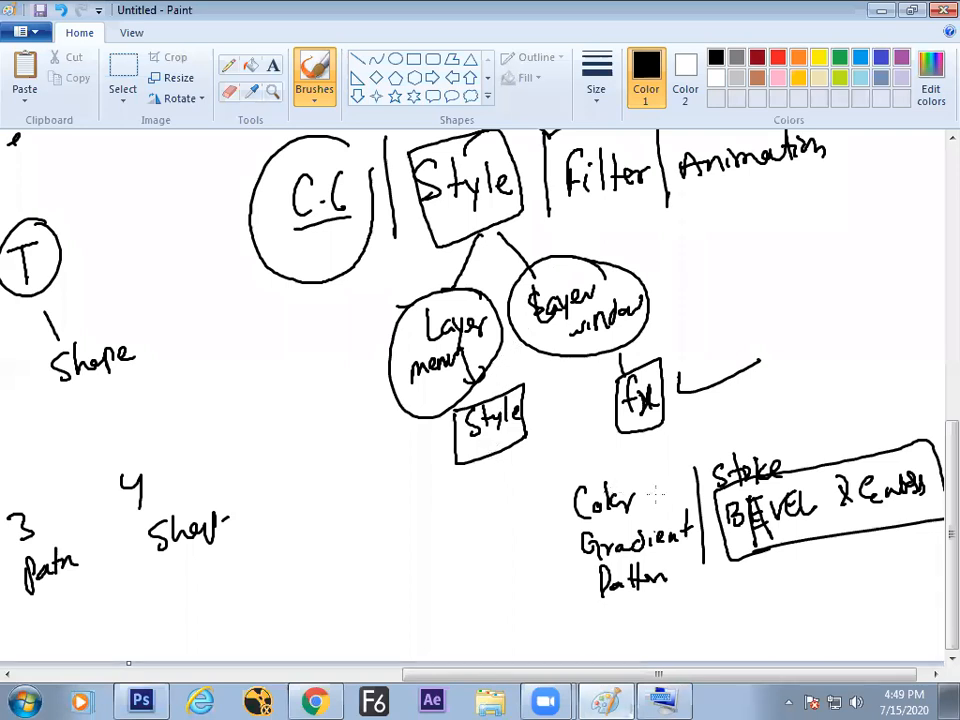
key("alt+Tab")
key("alt+Tab")
mouse_move(420, 522)
left_mouse_down()
mouse_move(411, 556)
mouse_move(454, 523)
mouse_move(464, 531)
mouse_move(457, 562)
mouse_move(465, 538)
mouse_move(374, 545)
mouse_move(466, 553)
mouse_move(470, 498)
left_mouse_up()
mouse_move(436, 610)
left_mouse_down()
mouse_move(470, 589)
mouse_move(482, 561)
mouse_move(495, 573)
mouse_move(496, 554)
mouse_move(502, 566)
mouse_move(512, 555)
mouse_move(520, 579)
mouse_move(525, 548)
left_mouse_up()
left_click(492, 566)
left_click_drag(411, 603, 414, 592)
- Write a boxed "Hide" note above the circled Save note and switch back to Photoshop
mouse_move(367, 479)
left_mouse_down()
mouse_move(384, 497)
mouse_move(428, 490)
left_mouse_up()
left_click(395, 477)
mouse_move(340, 468)
left_mouse_down()
mouse_move(420, 440)
mouse_move(352, 525)
mouse_move(432, 488)
left_mouse_up()
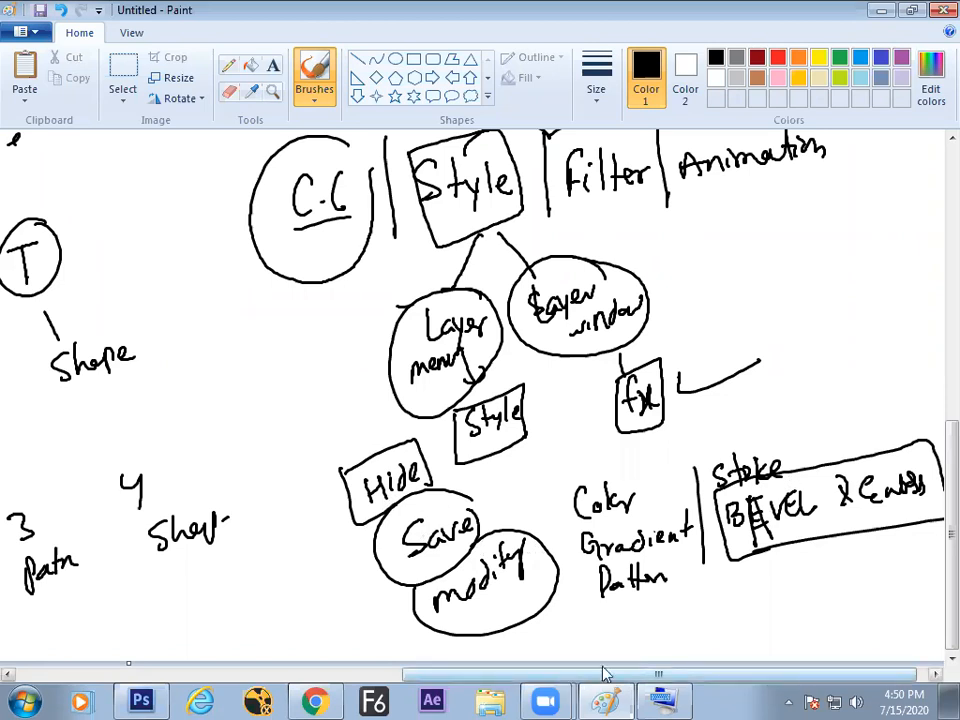
left_click_drag(605, 674, 618, 674)
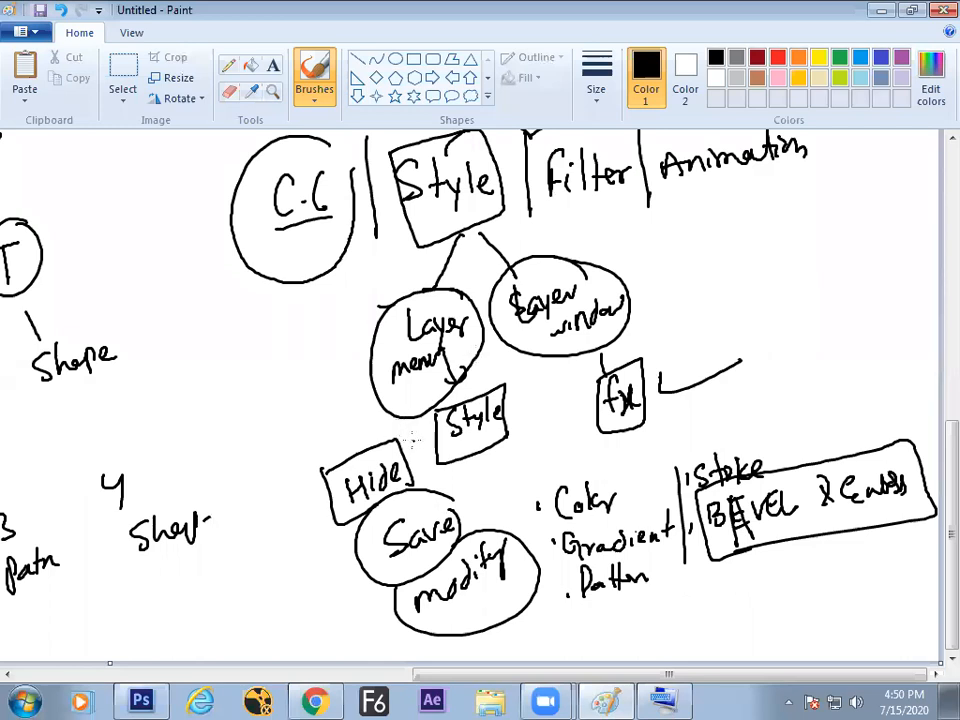
key("alt+Tab")
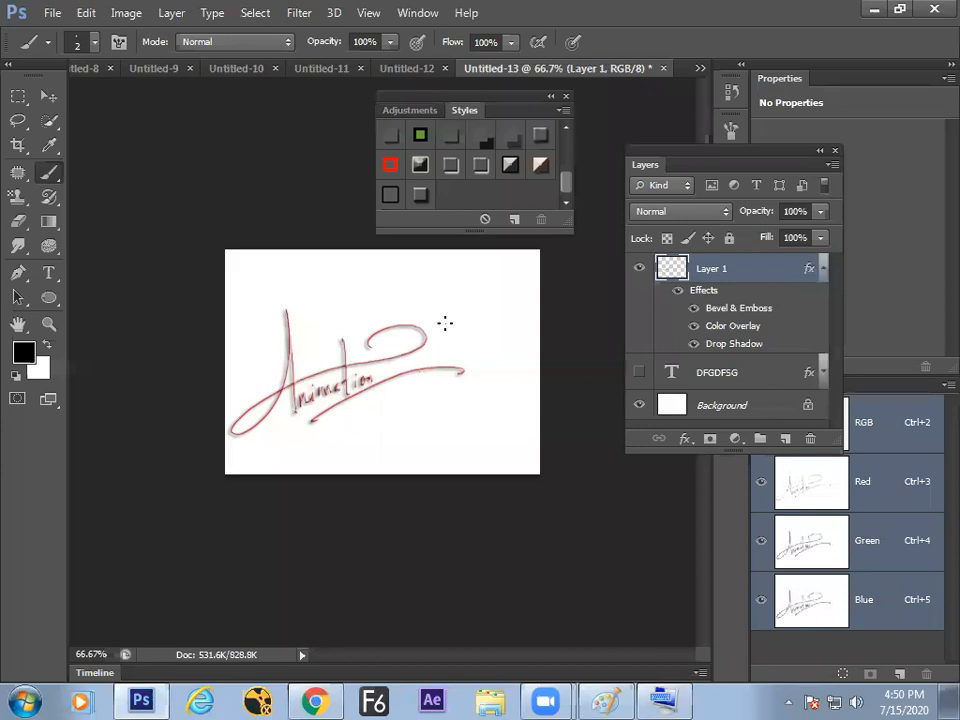
- Switch to Paint, write circled "Copy" and "Paste" notes above the boxed Hide note, and return to Photoshop
key("alt+Tab")
mouse_move(326, 420)
left_mouse_down()
mouse_move(358, 420)
mouse_move(358, 443)
mouse_move(350, 411)
mouse_move(346, 453)
mouse_move(340, 395)
left_mouse_up()
left_click_drag(290, 358, 289, 390)
mouse_move(290, 356)
left_mouse_down()
mouse_move(295, 375)
mouse_move(330, 362)
mouse_move(333, 375)
left_mouse_up()
left_click_drag(326, 354, 352, 356)
mouse_move(337, 318)
left_mouse_down()
mouse_move(341, 402)
mouse_move(313, 326)
left_mouse_up()
key("alt+Tab")
- Copy Layer 1's layer style and paste it onto a newly created empty layer
right_click(751, 331)
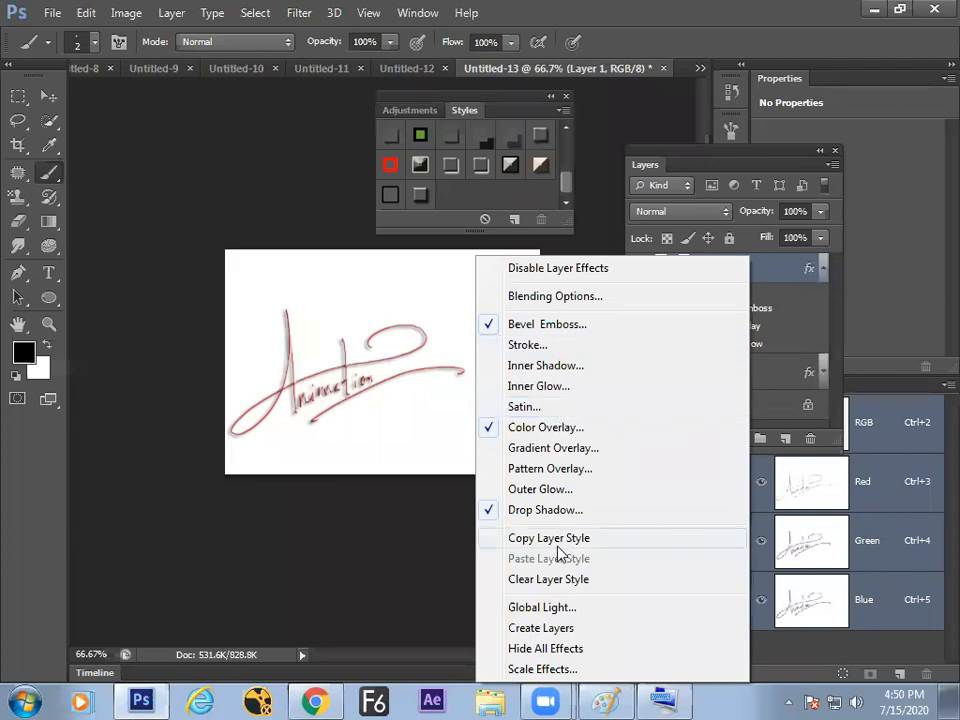
left_click(558, 542)
key("ctrl+shift+n")
key("Return")
right_click(767, 272)
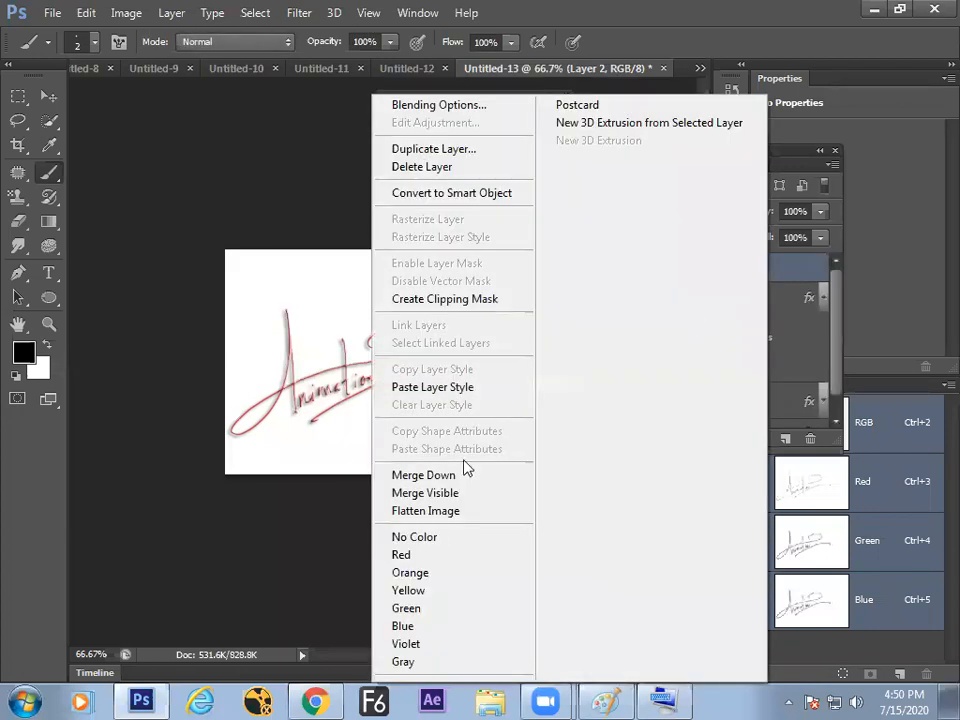
left_click(460, 387)
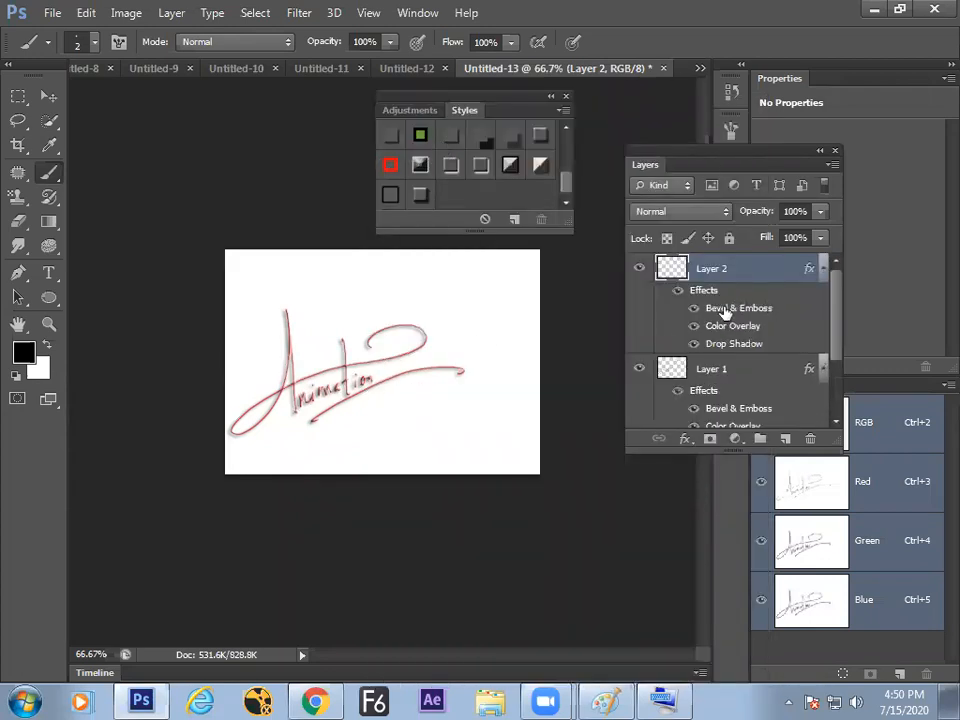
- Hide Layer 1, brush a looping signature on Layer 2, and check the Paint notes briefly
left_click(639, 368)
mouse_move(391, 318)
left_mouse_down()
mouse_move(349, 405)
mouse_move(355, 394)
left_mouse_up()
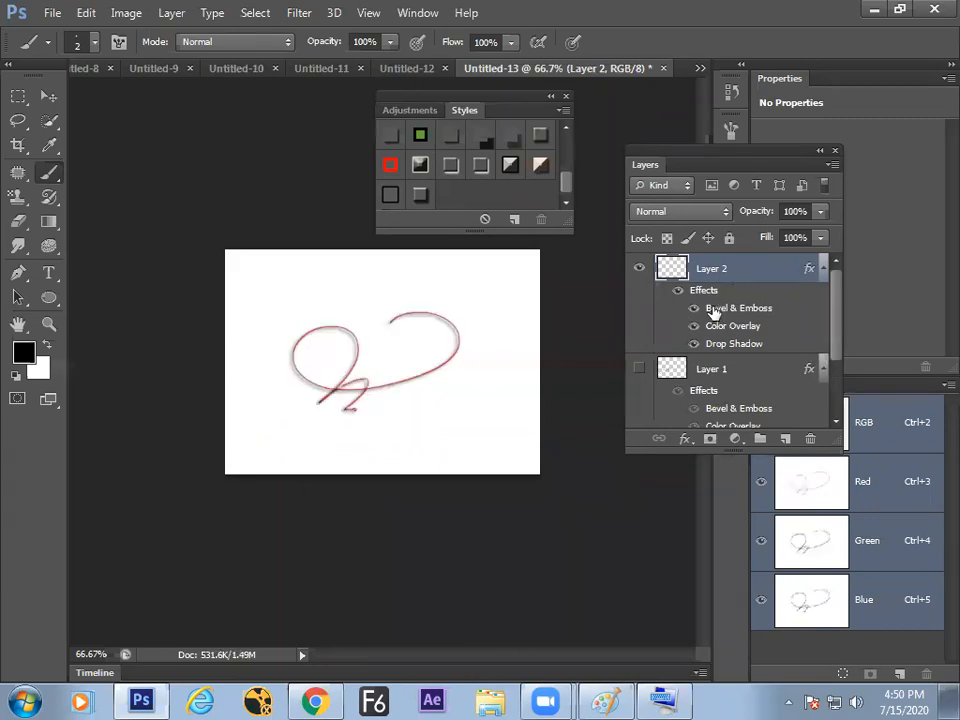
key("alt+Tab")
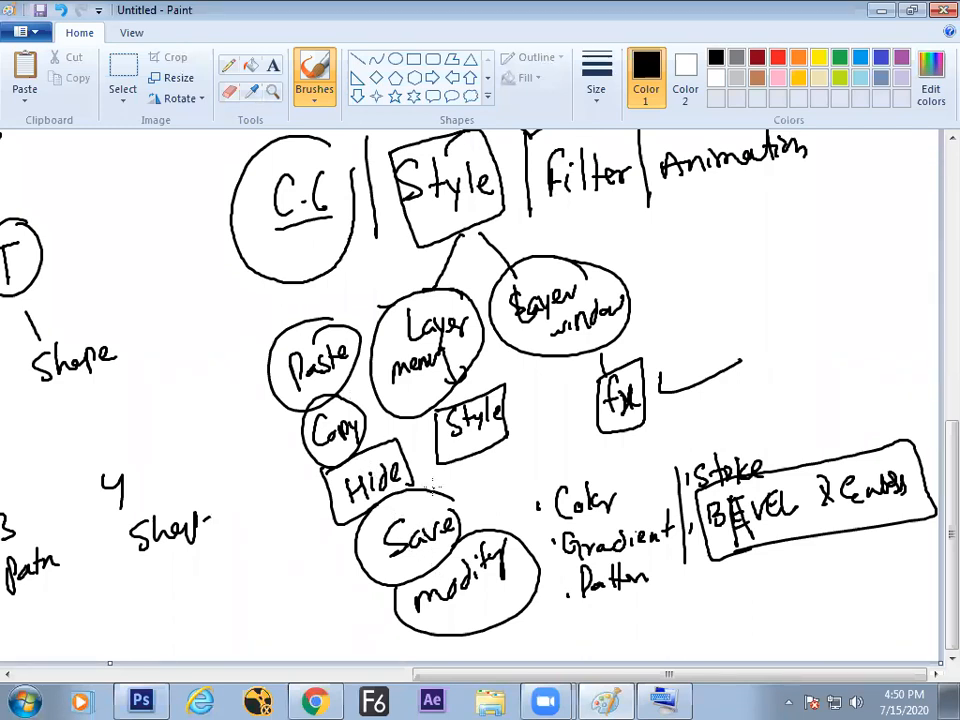
key("alt+Tab")
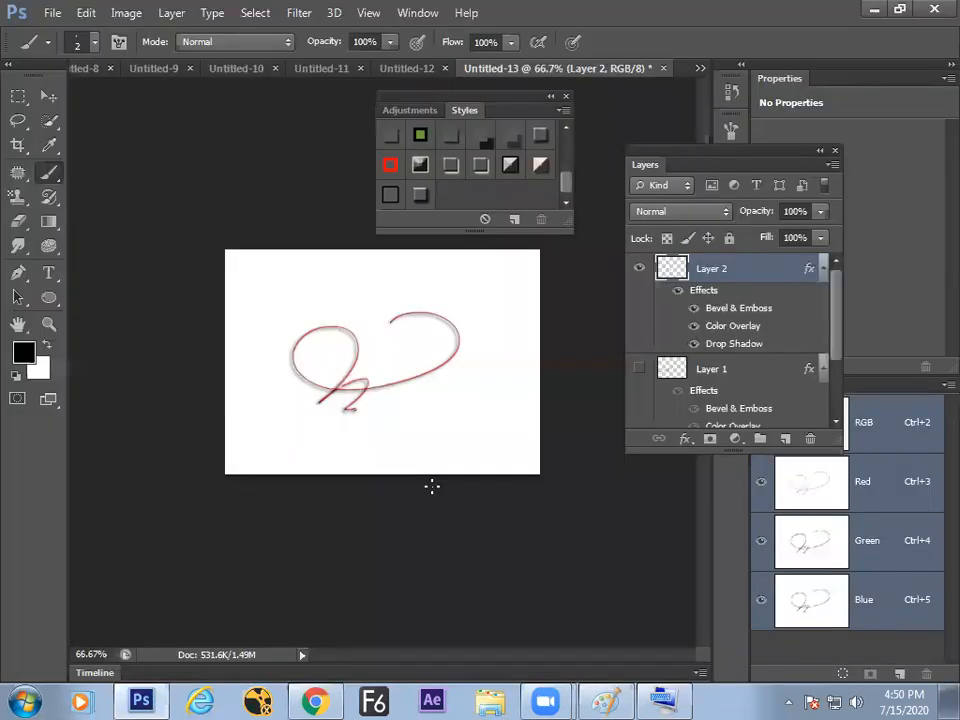
- Split Layer 2's effects into separate layers with Create Layers and enlarge the layer list to show more entries
right_click(745, 321)
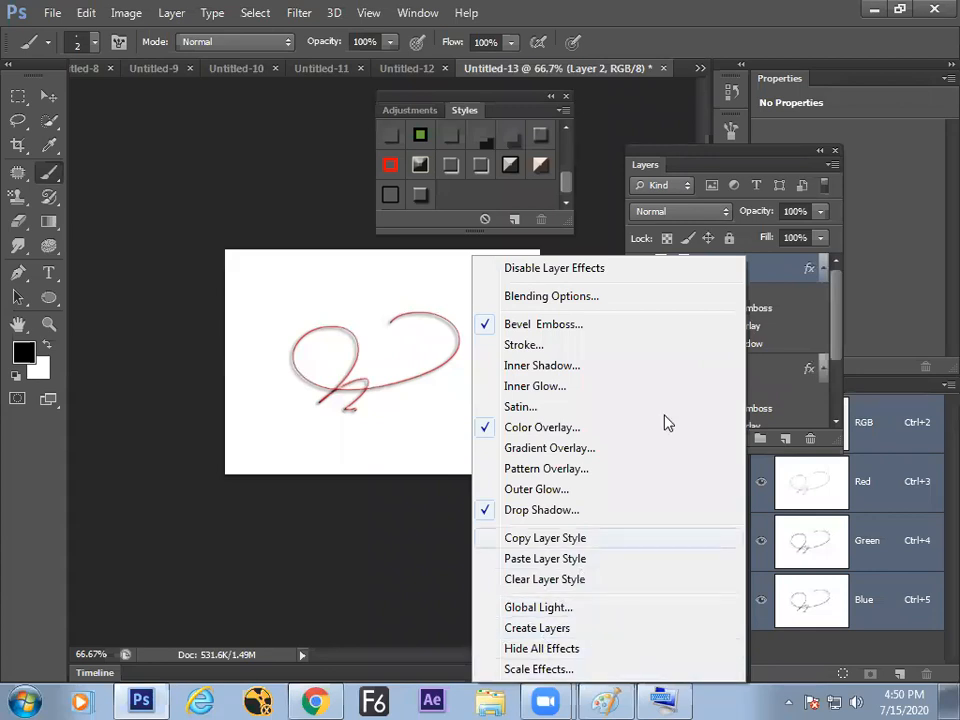
left_click(787, 336)
right_click(776, 331)
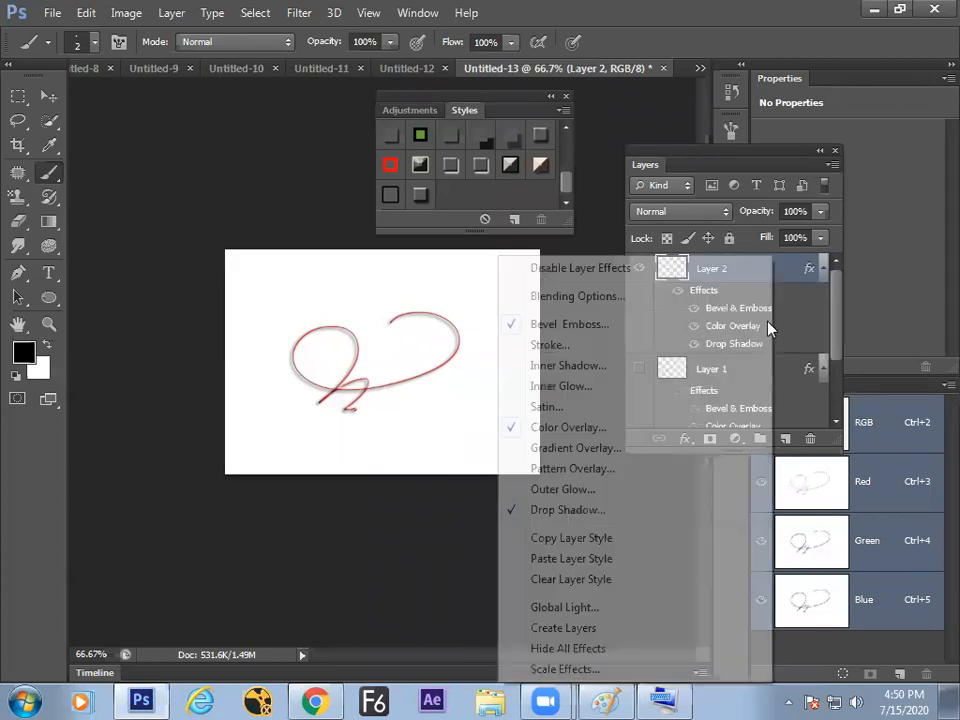
left_click(804, 303)
right_click(746, 302)
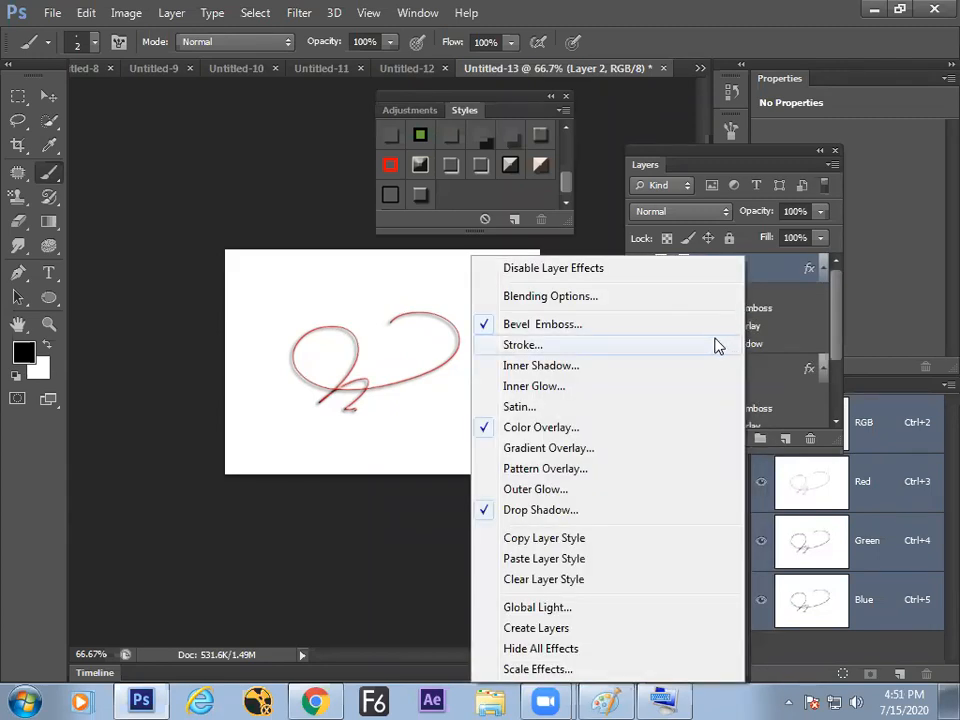
left_click(565, 630)
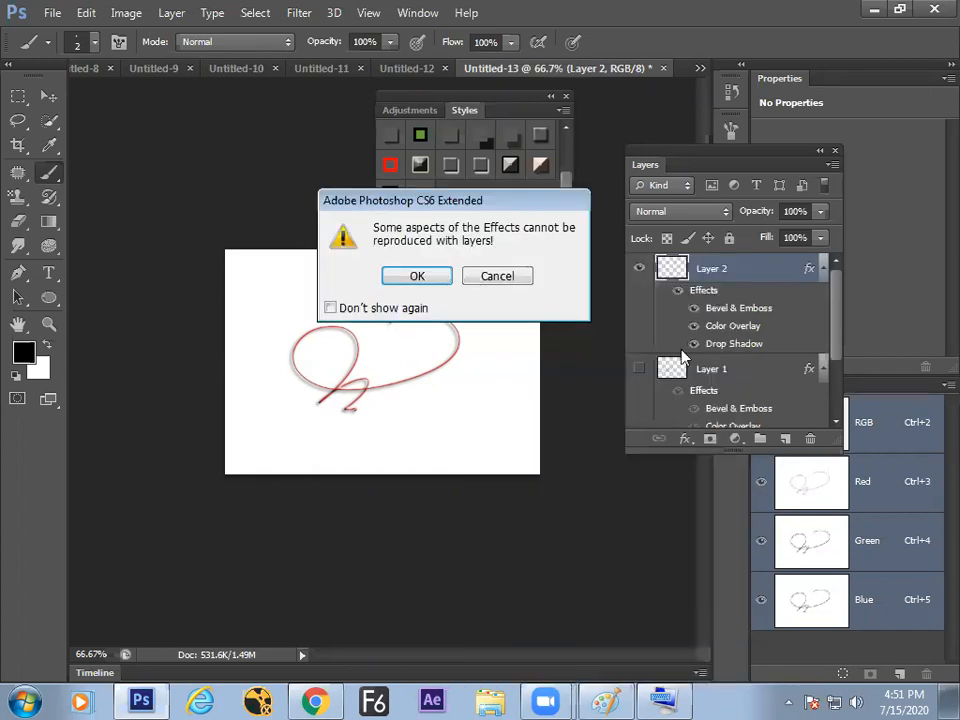
left_click(417, 277)
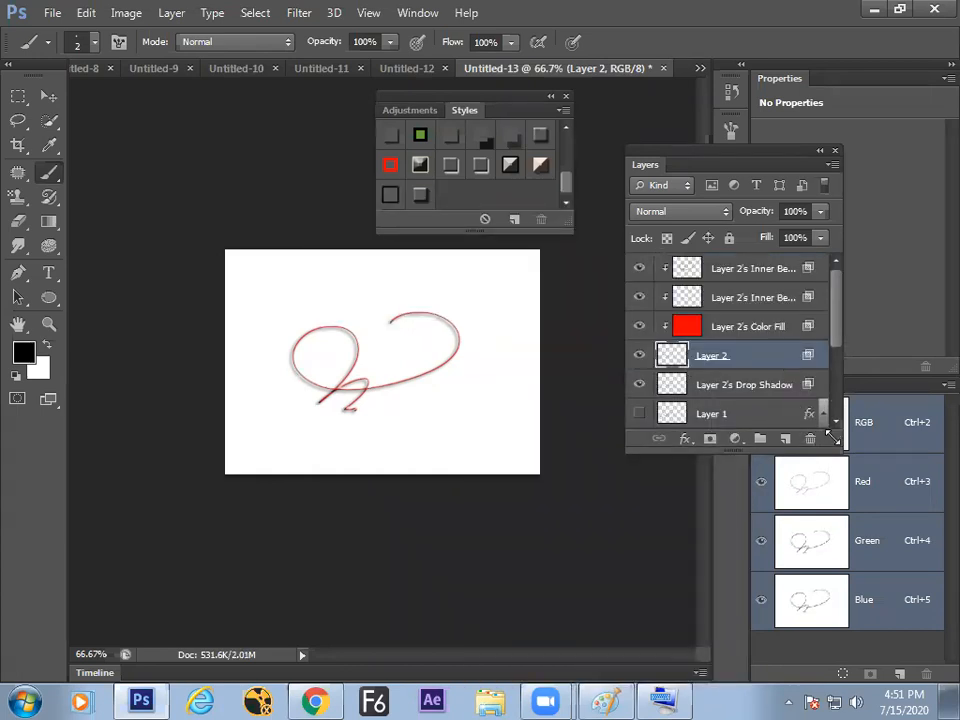
left_click_drag(838, 461, 833, 554)
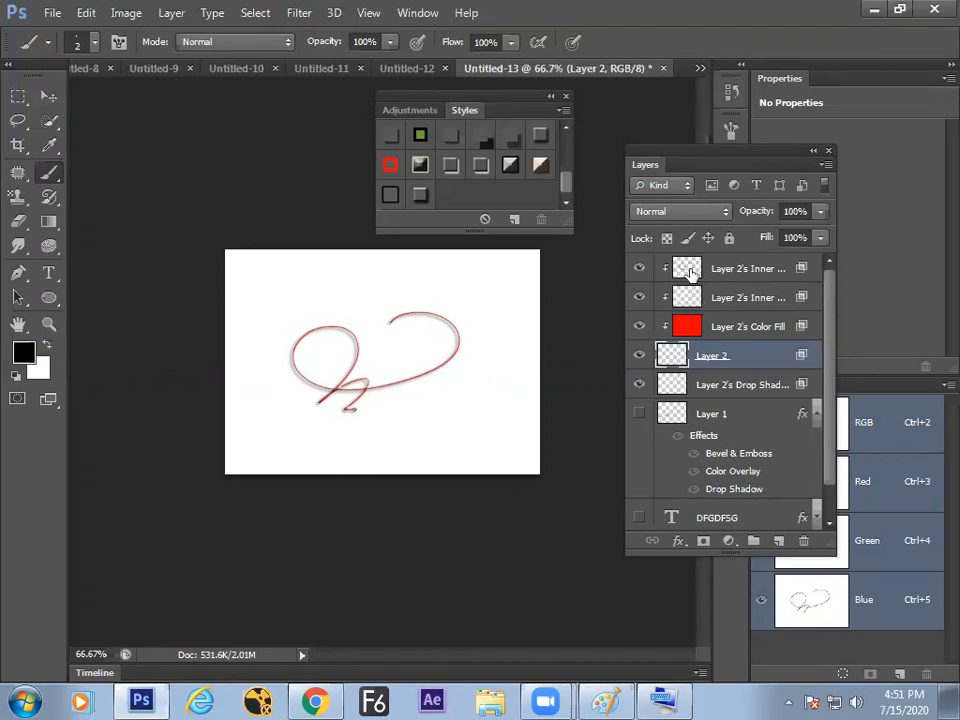
- Select Layer 1, make it visible again, and examine its effect options without applying any
right_click(743, 439)
left_click(643, 414)
left_click(639, 414)
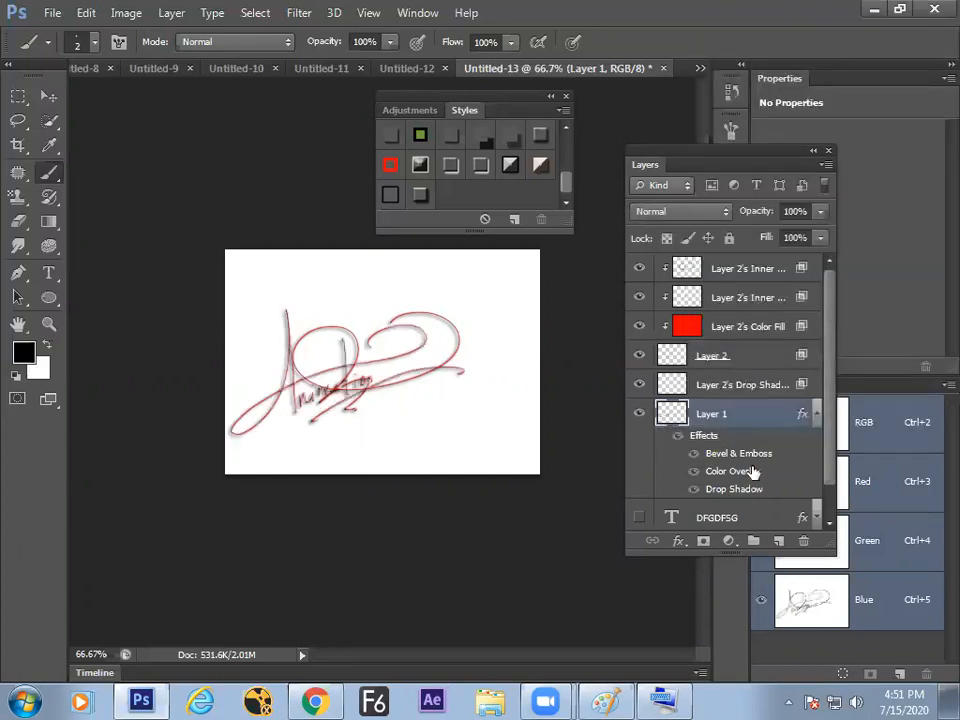
right_click(752, 472)
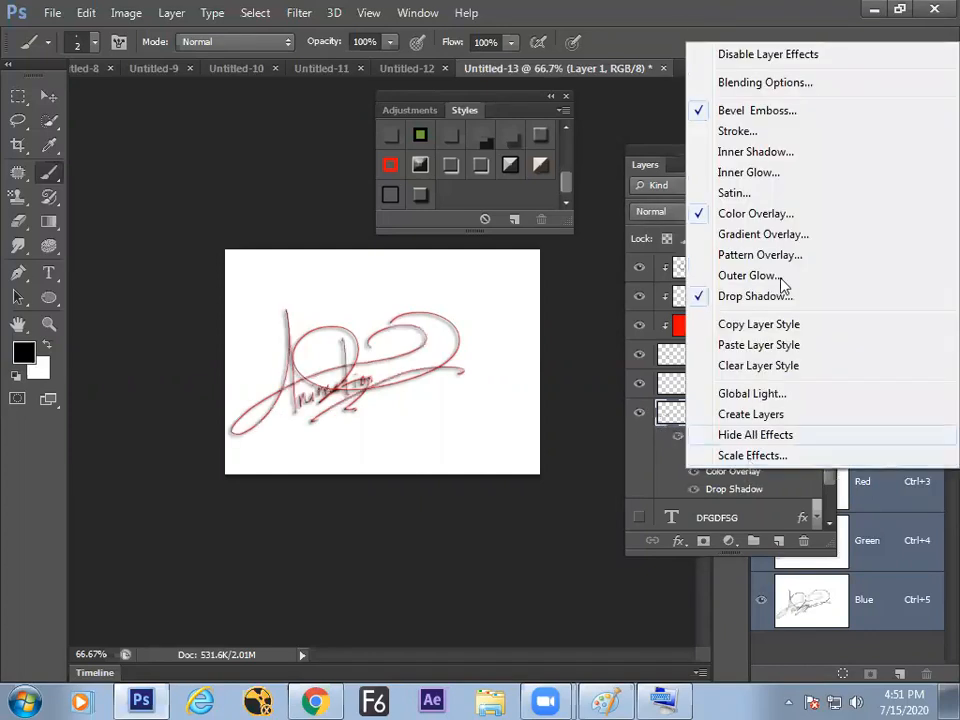
left_click(545, 374)
- Close Untitled-13 and Untitled-12 without saving, and cancel closing the remaining documents at Untitled-11
key("alt+ctrl+w")
left_click(492, 276)
left_click(515, 285)
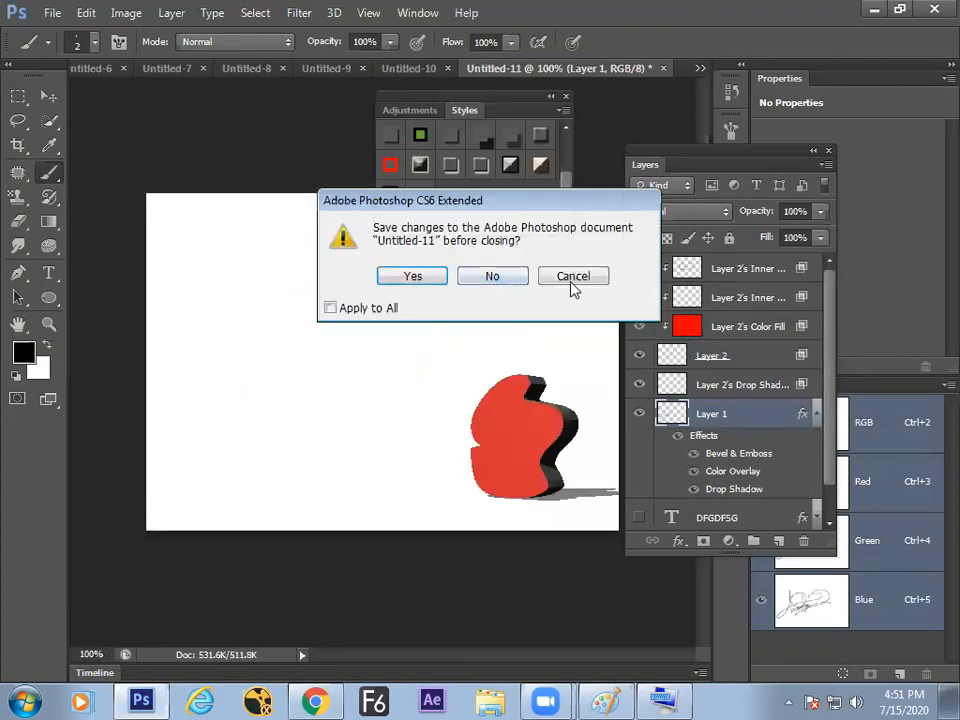
left_click(572, 283)
- Switch to Paint, add a check mark in the Style box, circle "Animation", and return to Photoshop
key("alt+Tab")
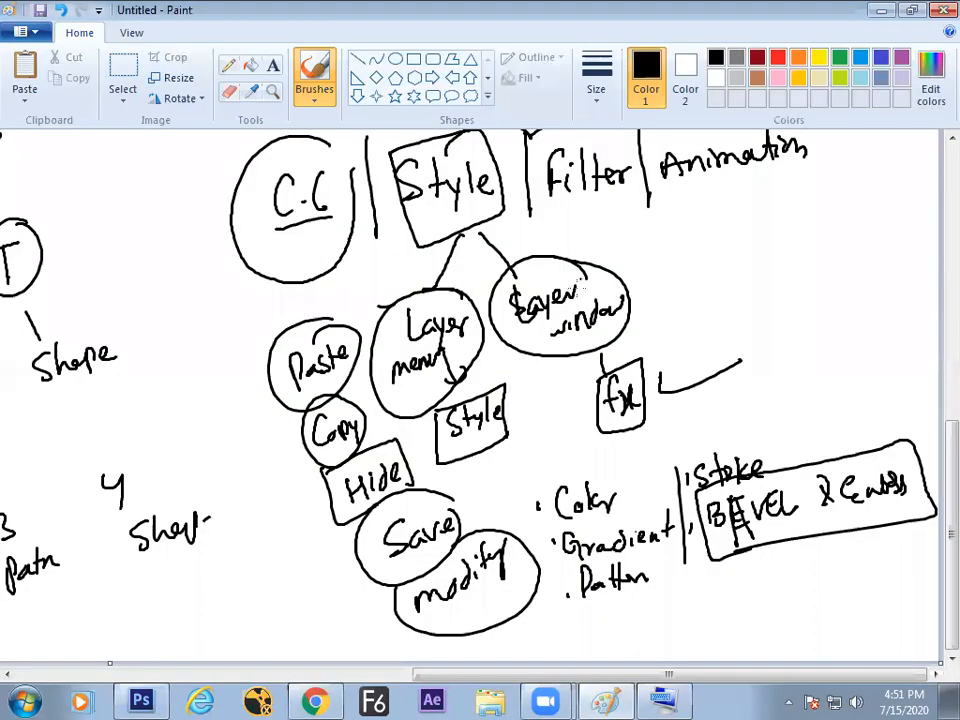
left_click_drag(421, 228, 451, 217)
mouse_move(682, 209)
left_mouse_down()
mouse_move(805, 170)
mouse_move(829, 152)
mouse_move(813, 124)
mouse_move(675, 130)
mouse_move(653, 152)
mouse_move(695, 205)
left_mouse_up()
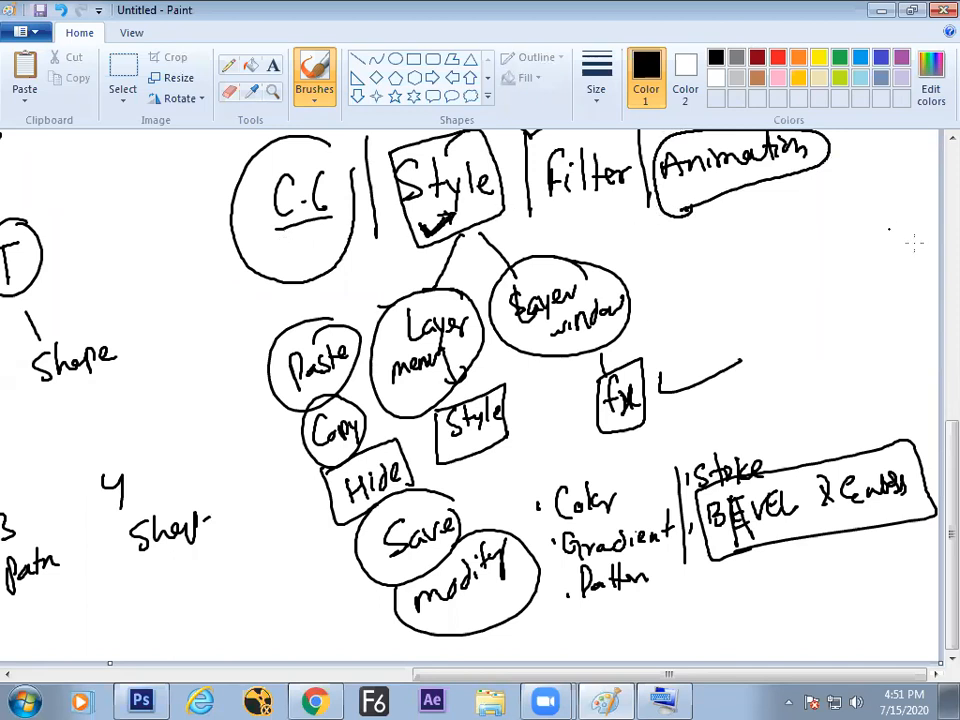
scroll(934, 422, "up", 3)
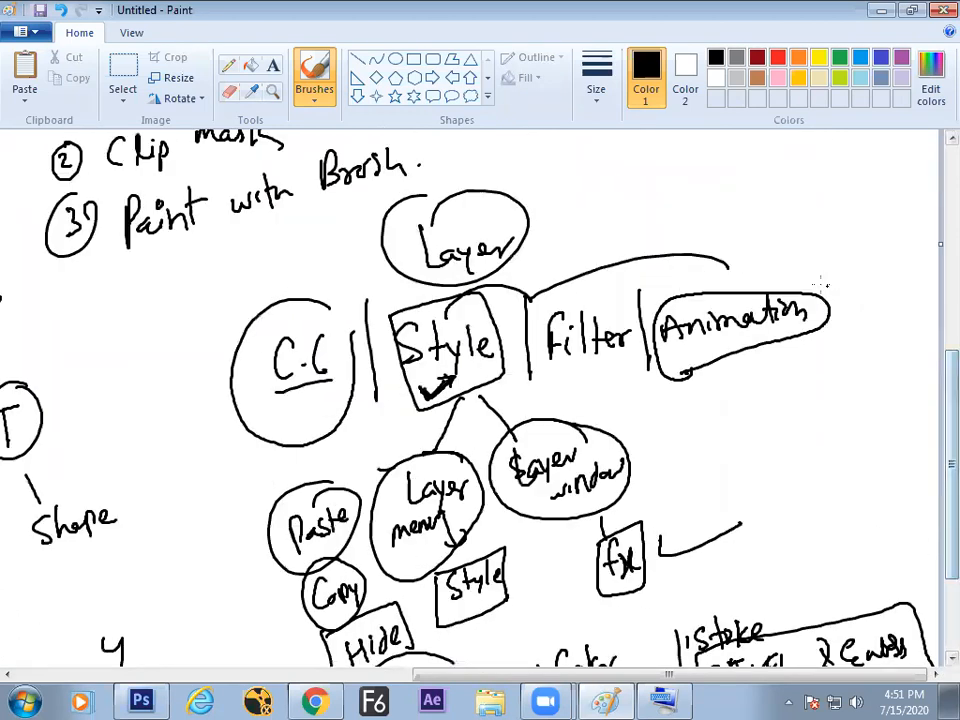
key("alt+Tab")
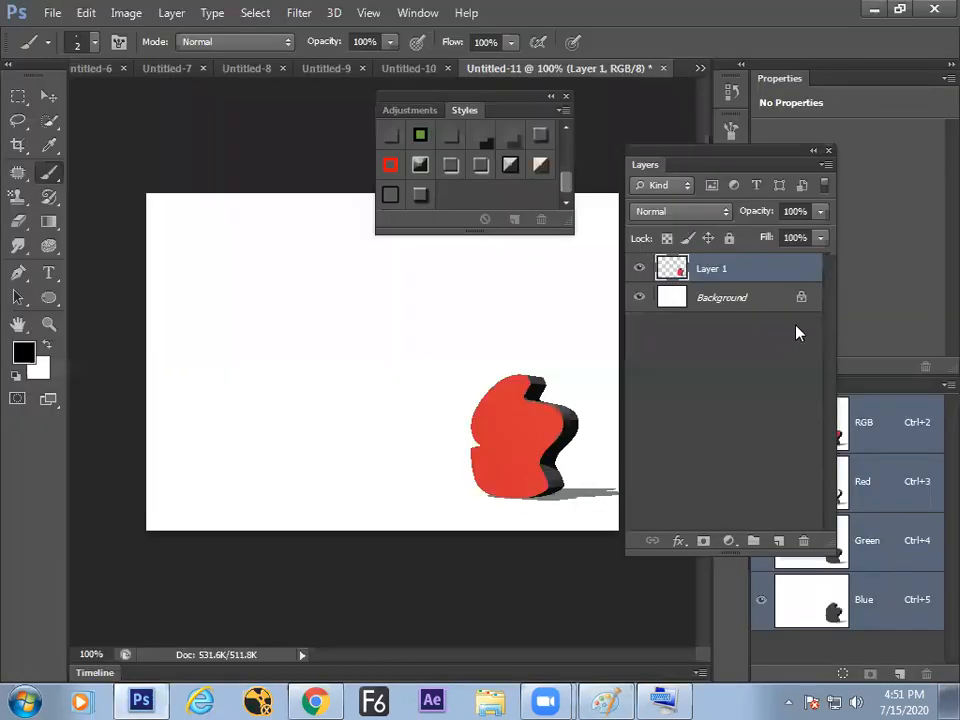
- Create a new white document with the Default Photoshop Size preset, 7 by 5 inches, and close the Styles panel
key("ctrl+n")
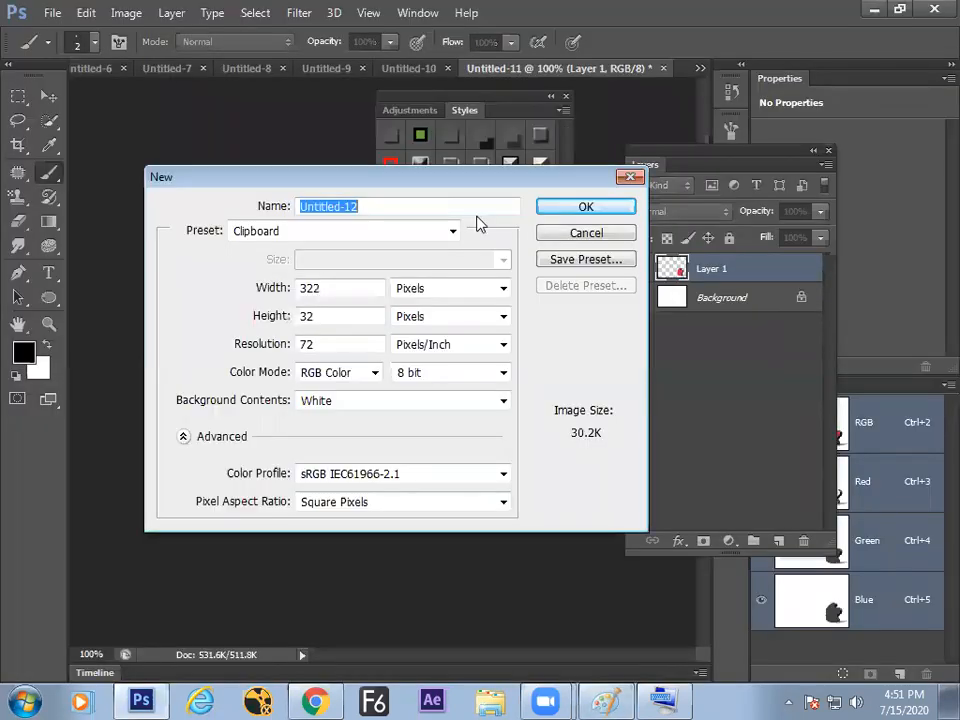
left_click(380, 231)
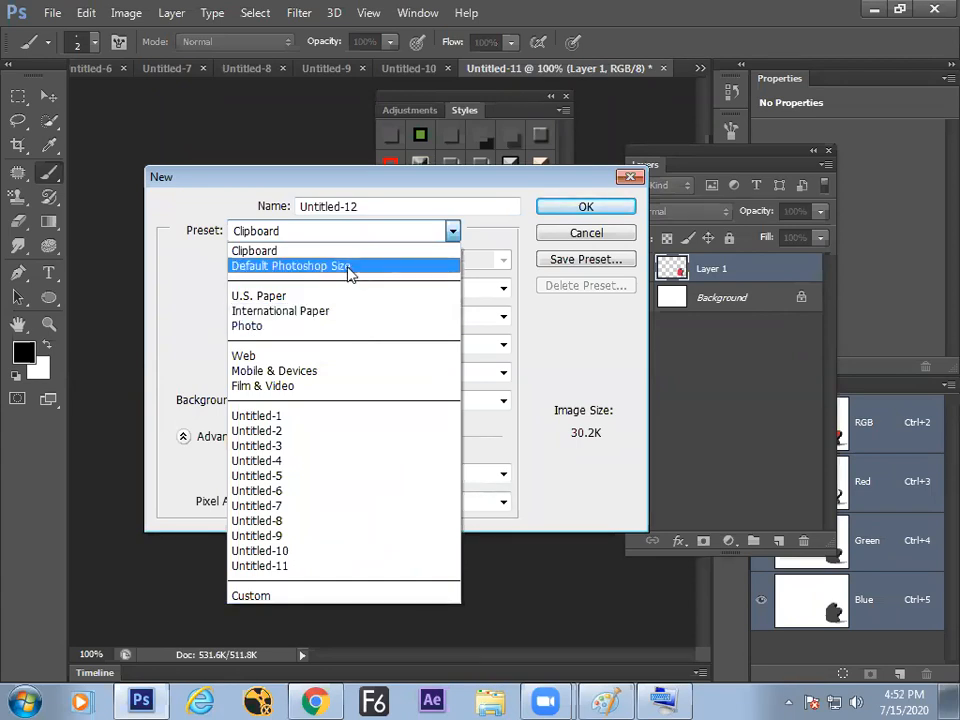
left_click(340, 266)
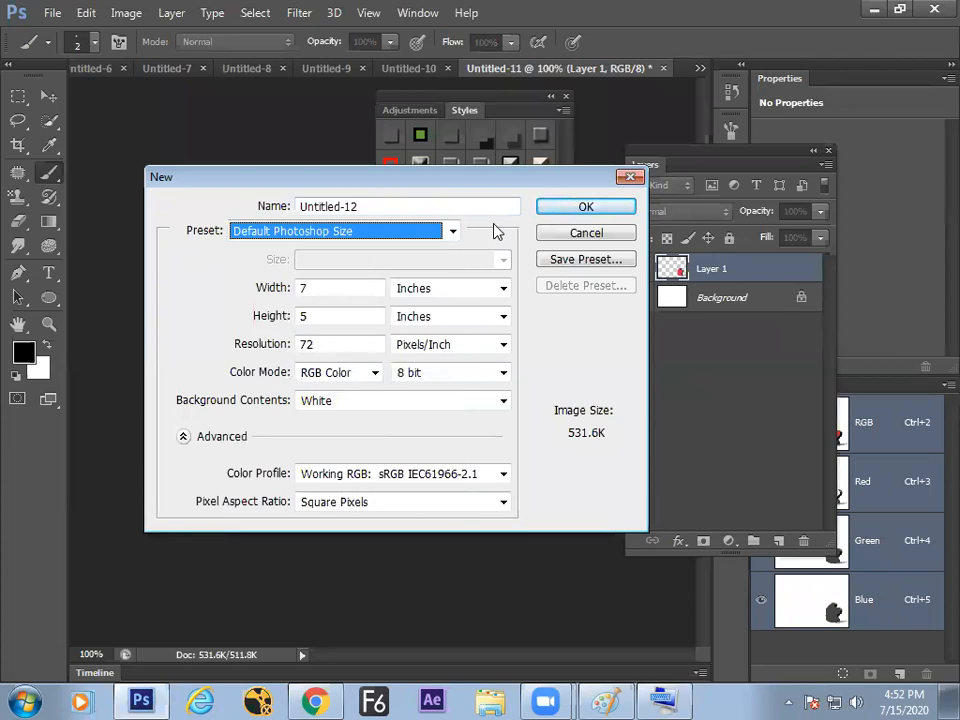
key("Return")
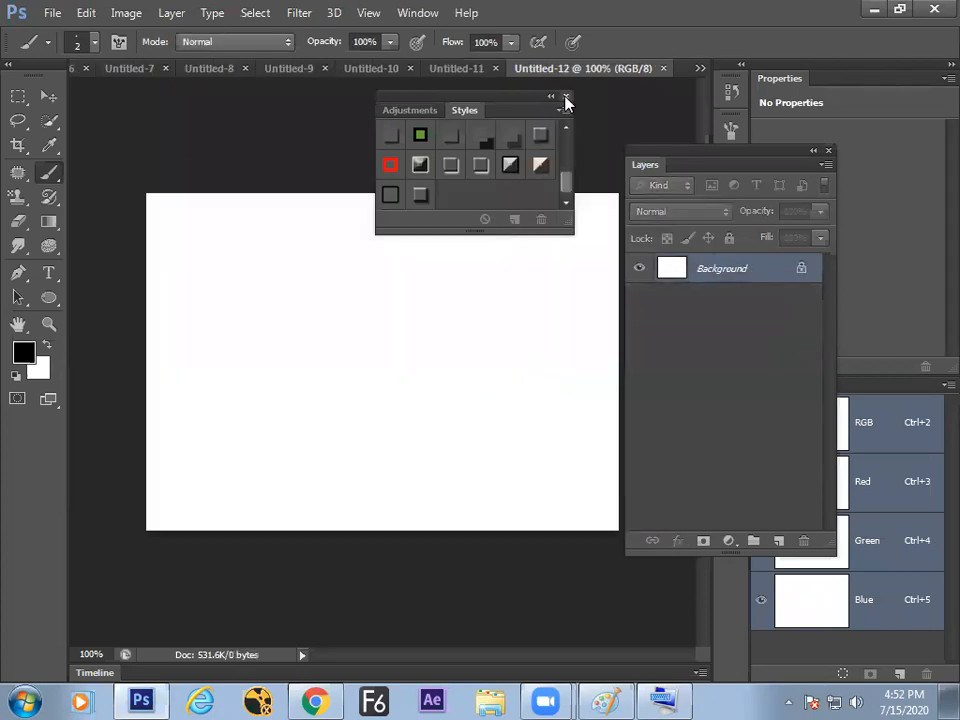
left_click(566, 97)
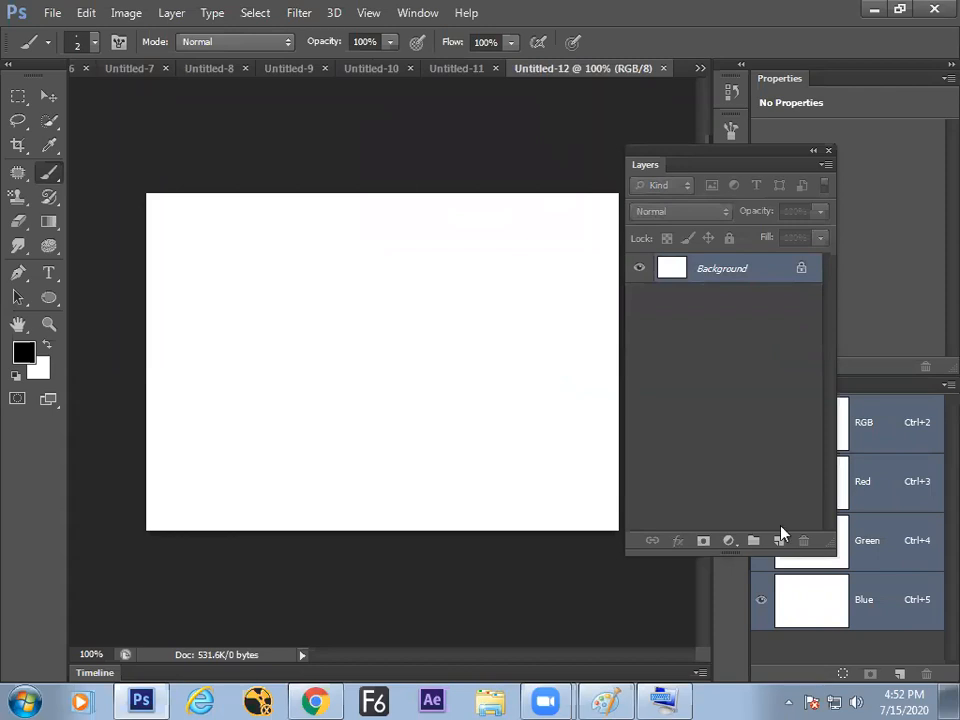
- Add a new layer, scribble a small black mark on it with the brush, and move the mark slightly to the right
left_click(779, 540)
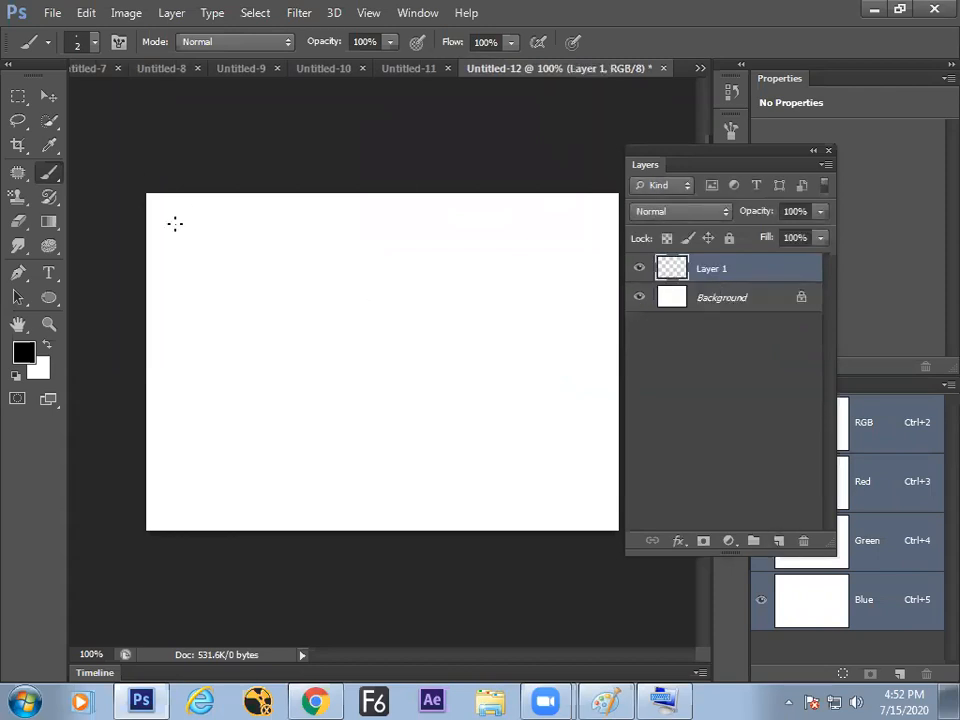
mouse_move(261, 293)
left_mouse_down()
mouse_move(270, 300)
mouse_move(262, 313)
mouse_move(278, 295)
mouse_move(258, 322)
left_mouse_up()
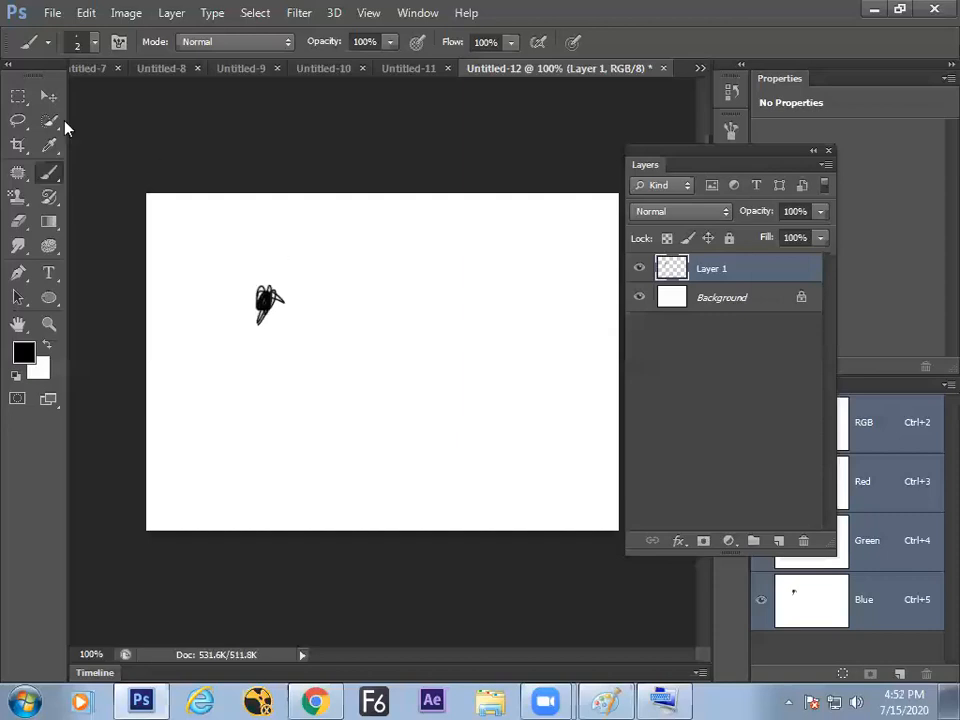
left_click(48, 95)
mouse_move(313, 302)
left_mouse_down()
mouse_move(237, 319)
mouse_move(356, 302)
mouse_move(298, 317)
mouse_move(322, 315)
left_mouse_up()
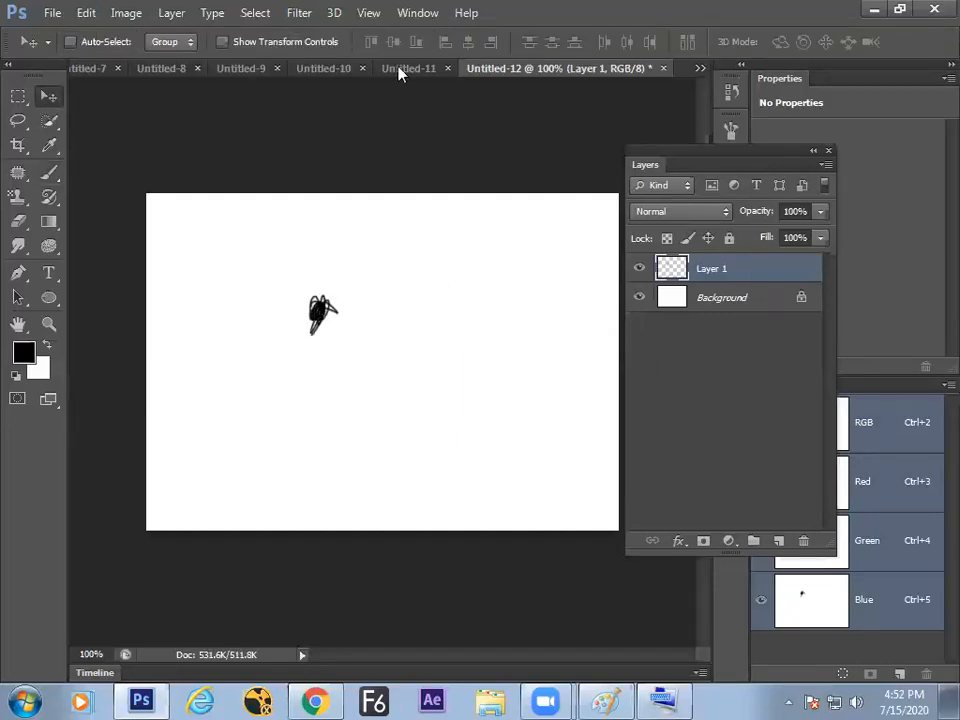
- Show the Timeline panel, undock it as a floating window, and widen it over the lower part of the canvas
left_click(415, 18)
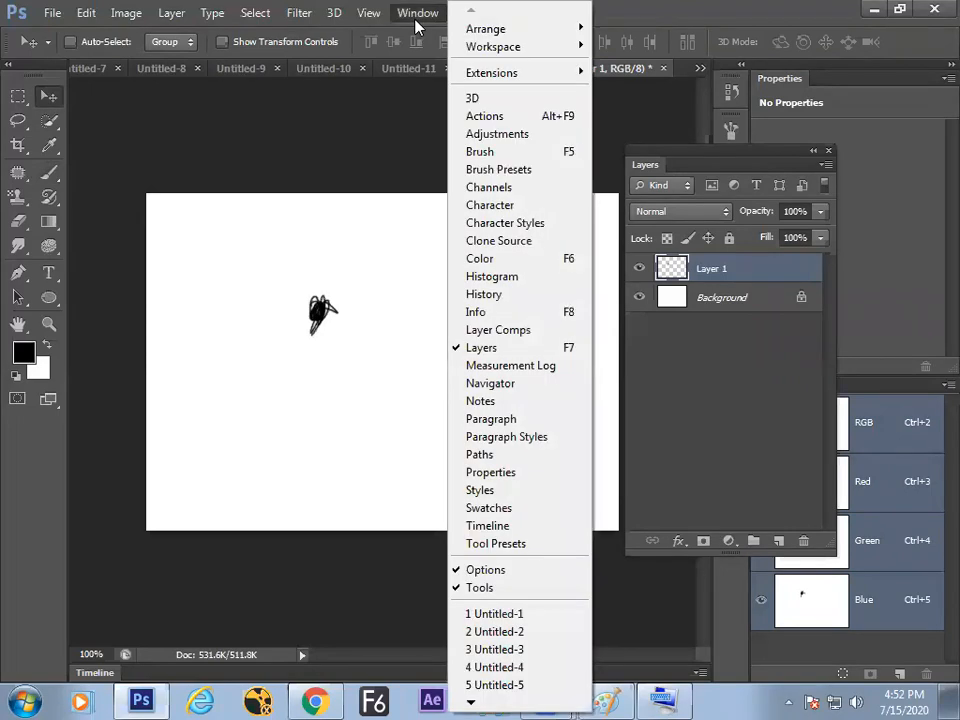
left_click(516, 533)
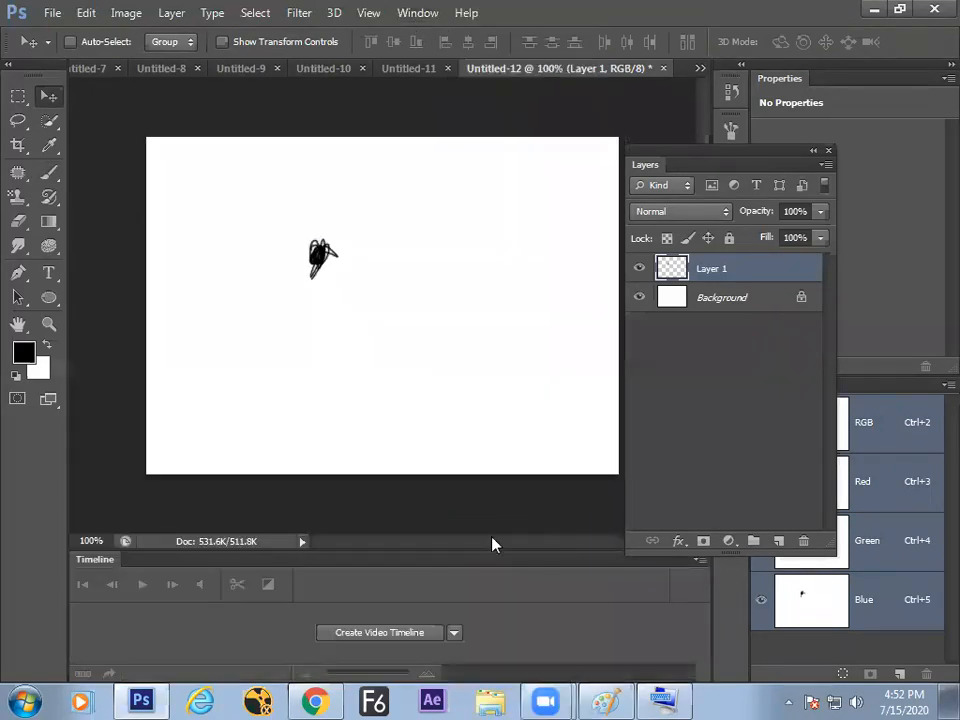
left_click_drag(106, 560, 121, 462)
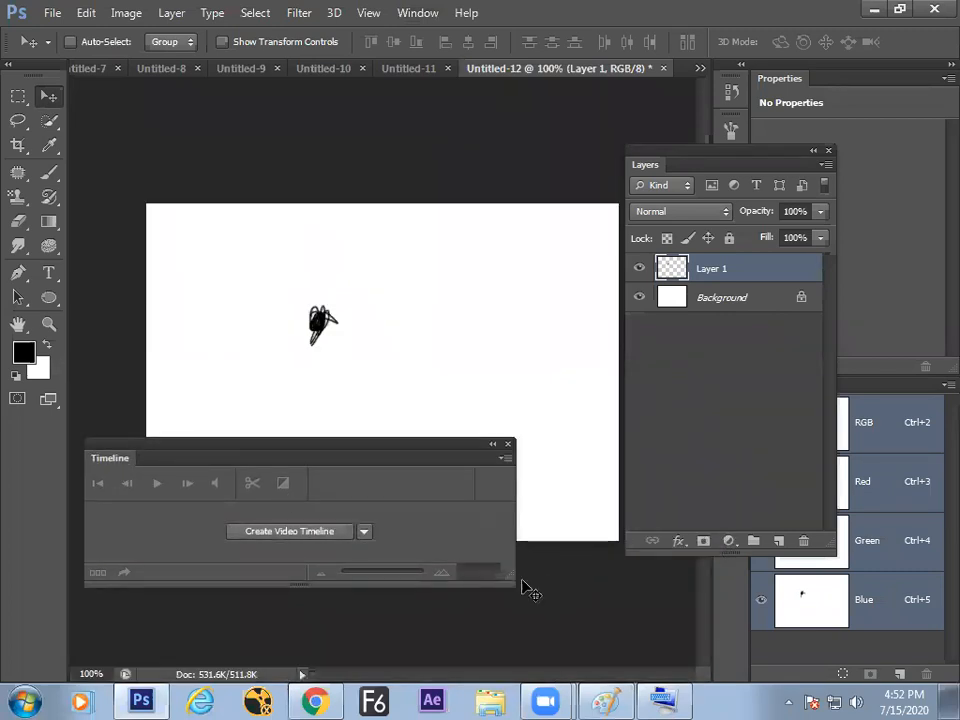
left_click_drag(510, 573, 722, 574)
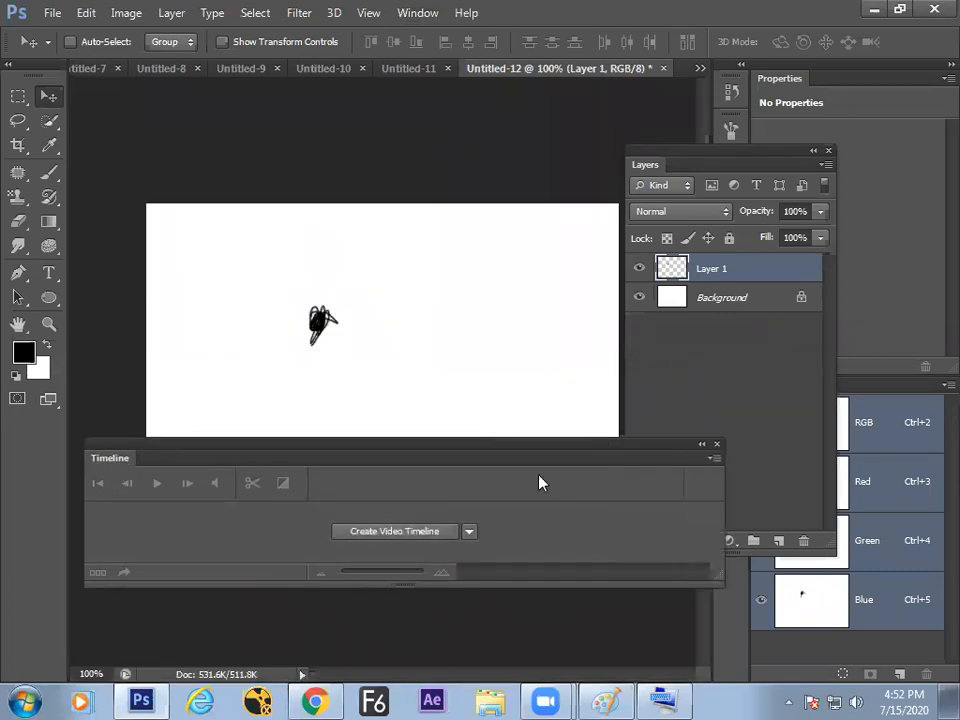
left_click_drag(553, 457, 566, 482)
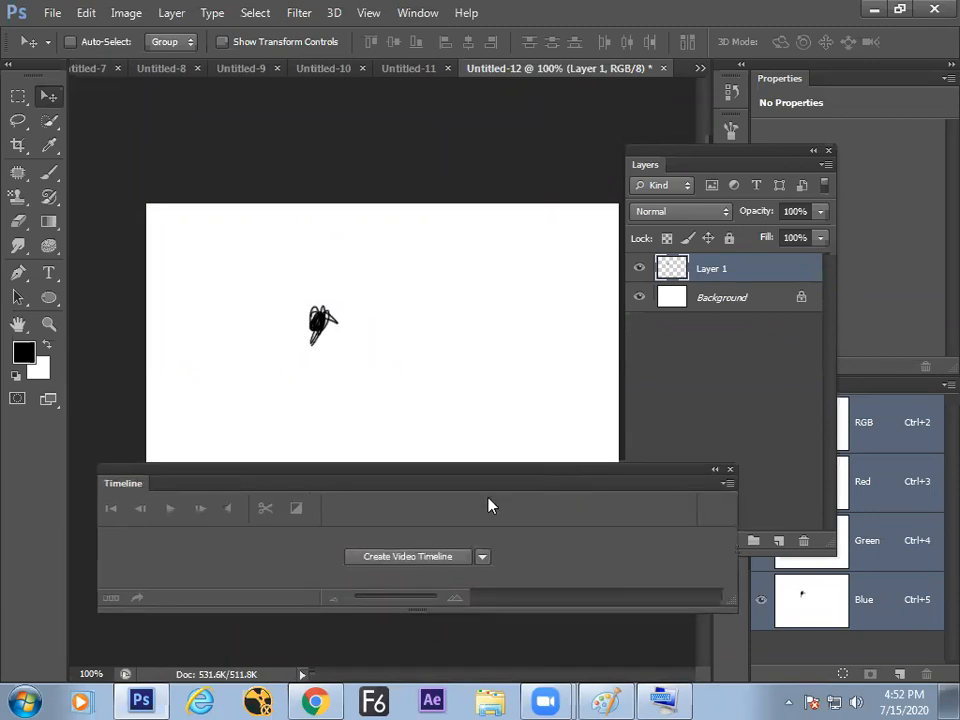
- Create a video timeline for the document and convert it to a frame animation
left_click(401, 560)
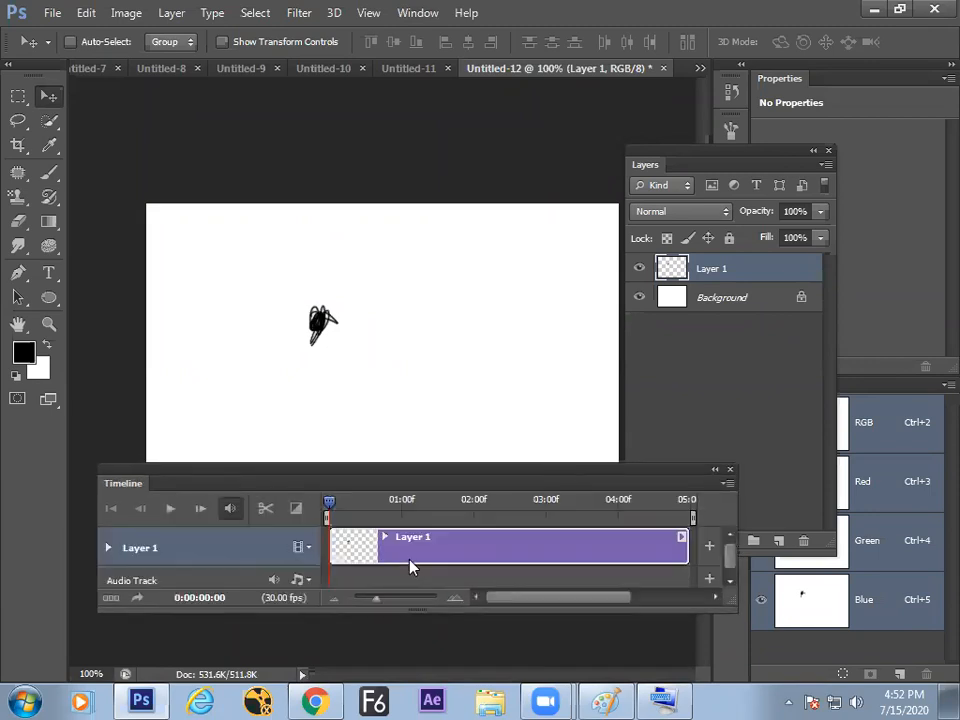
left_click_drag(433, 517, 311, 527)
left_click(111, 599)
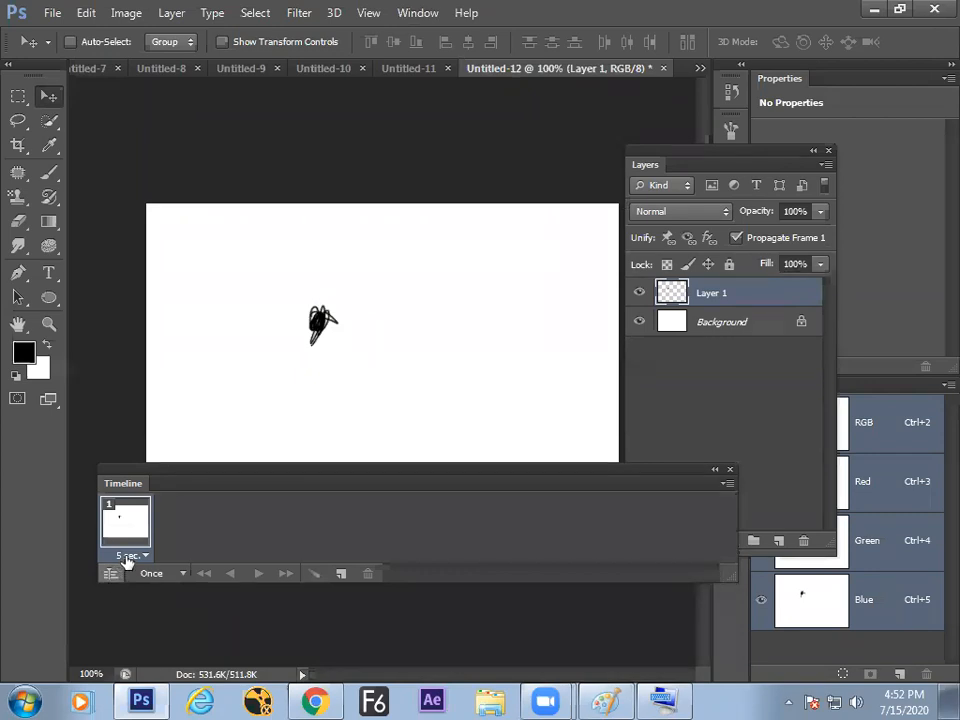
- Set frame 1 to No delay, add a second frame, and move the black mark to the right on it
left_click(129, 557)
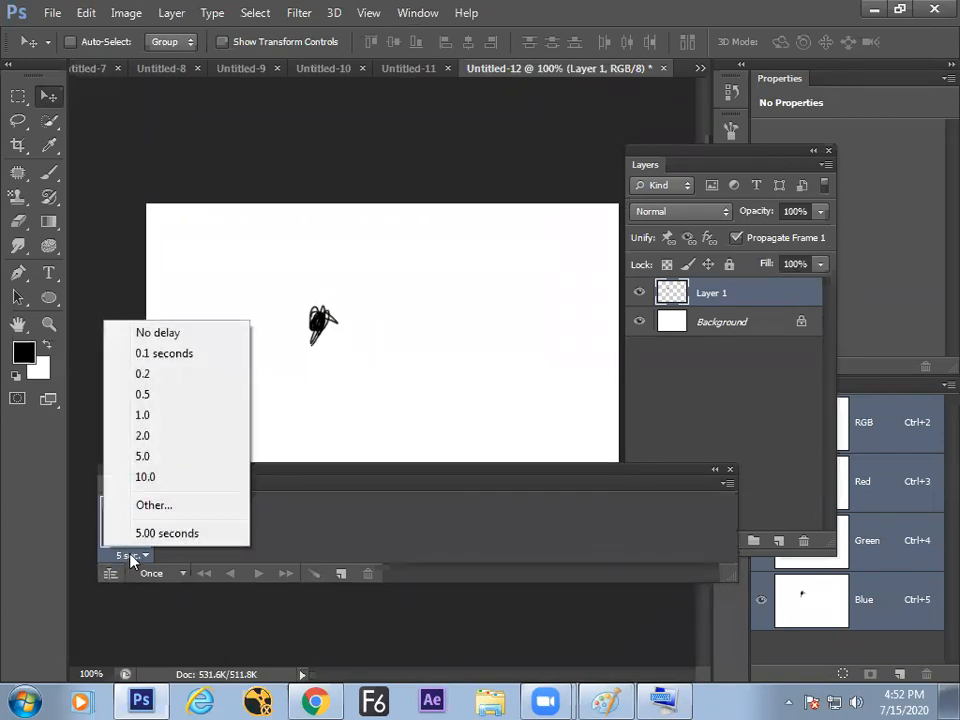
left_click(165, 333)
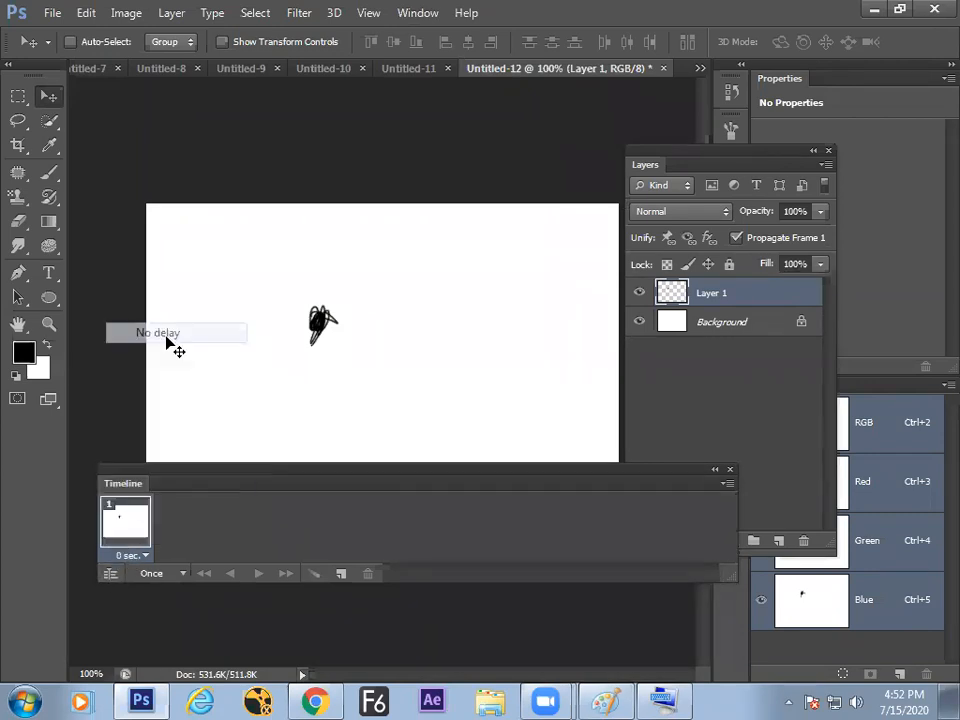
left_click(340, 572)
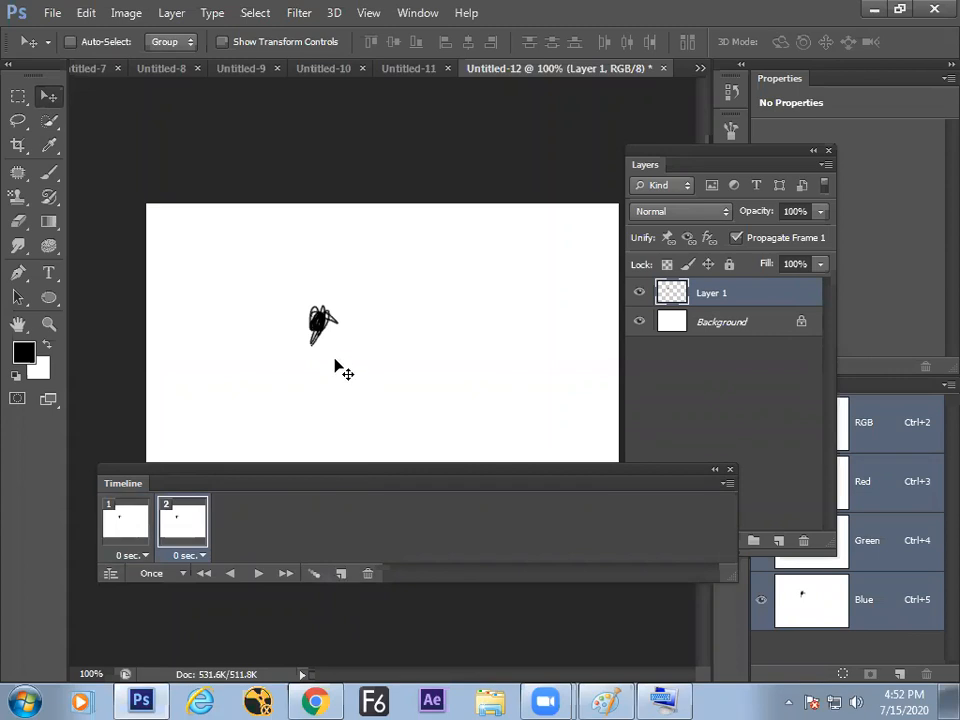
left_click_drag(319, 322, 425, 320)
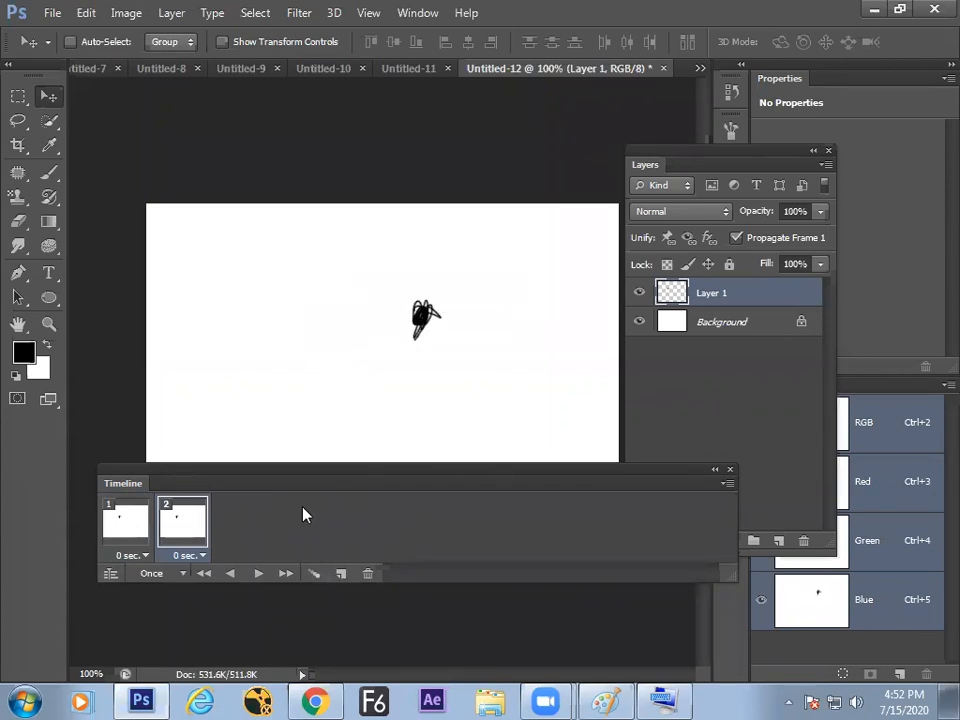
- Switch repeatedly between frames 1 and 2 to compare the mark's two positions
left_click(123, 520)
left_click(179, 525)
left_click(145, 528)
left_click(172, 528)
left_click(145, 528)
left_click(172, 528)
left_click(145, 528)
left_click(182, 522)
left_click(145, 528)
left_click(170, 528)
left_click(145, 528)
left_click(170, 528)
left_click(144, 528)
left_click(172, 530)
- Set the animation looping to Forever, play it, and stop the playback
left_click(183, 576)
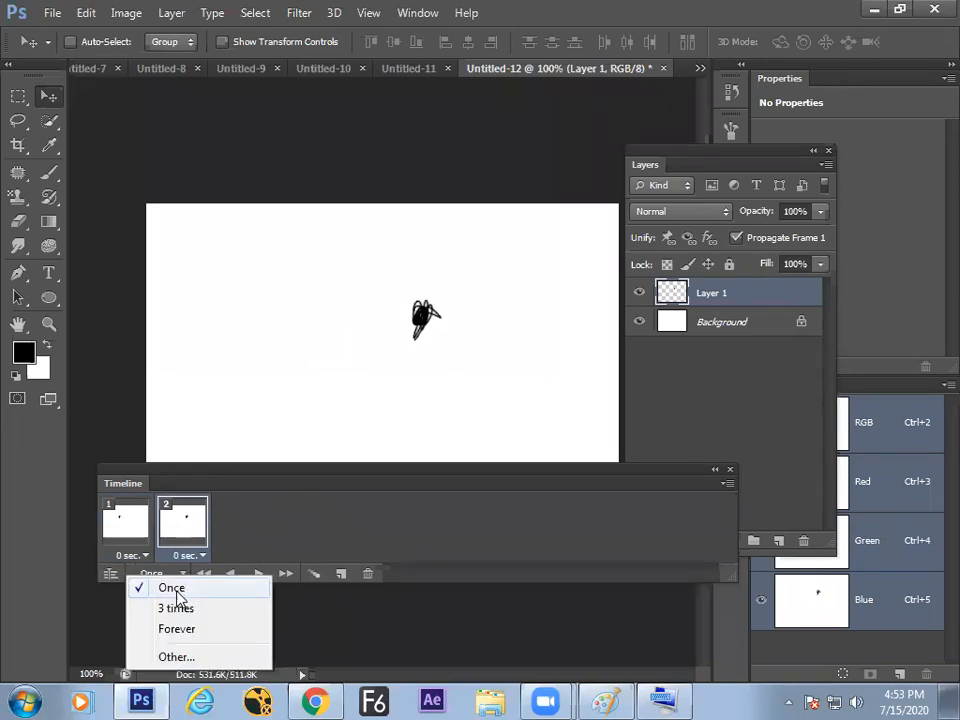
left_click(184, 628)
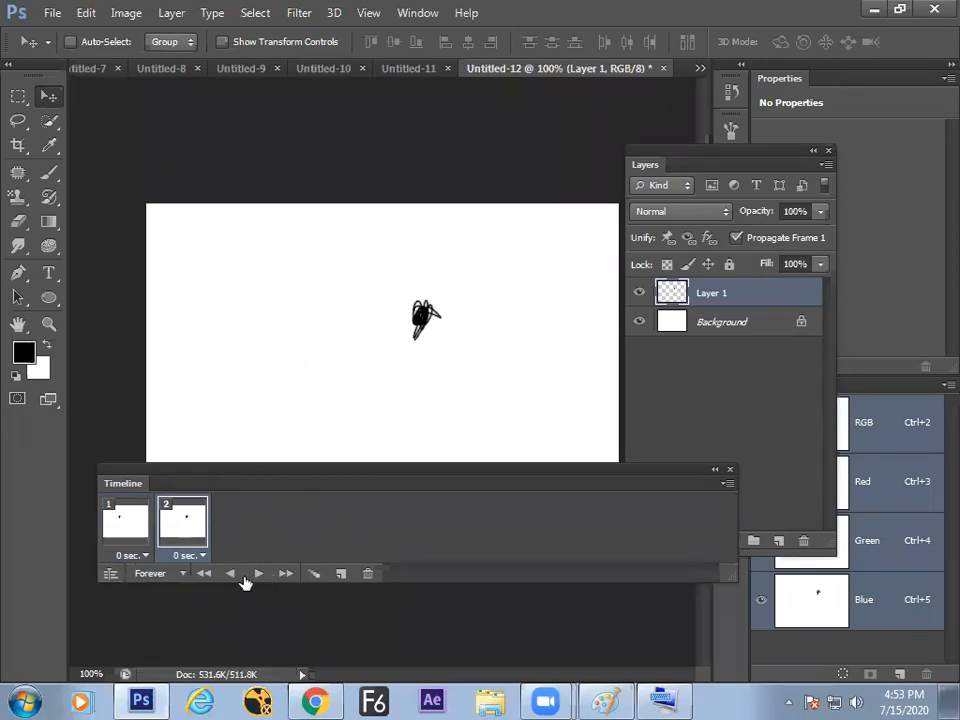
left_click(255, 576)
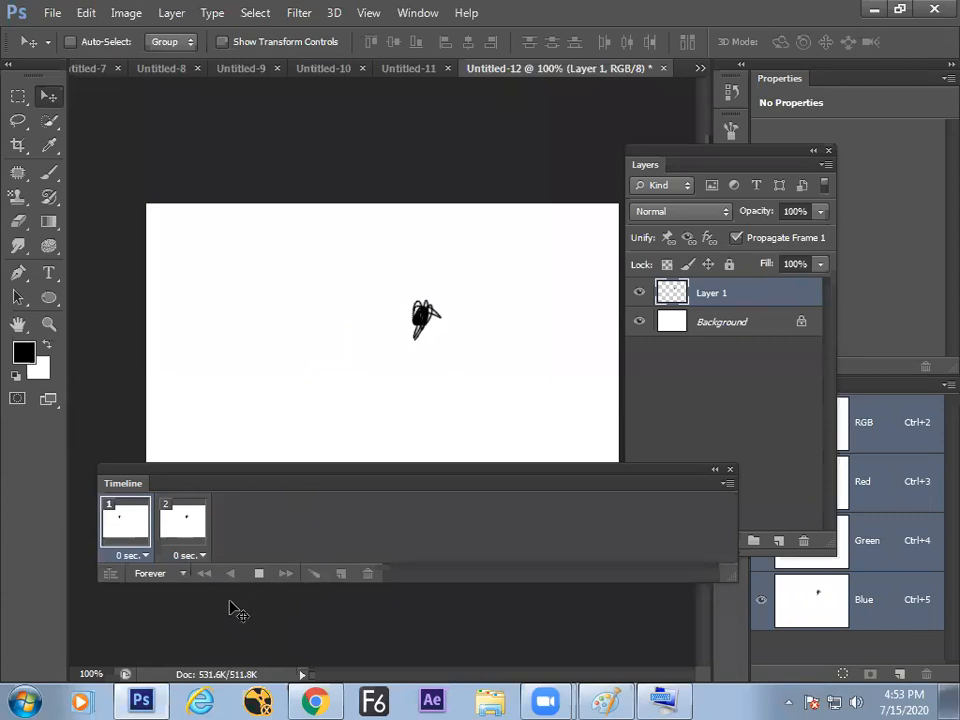
left_click(257, 575)
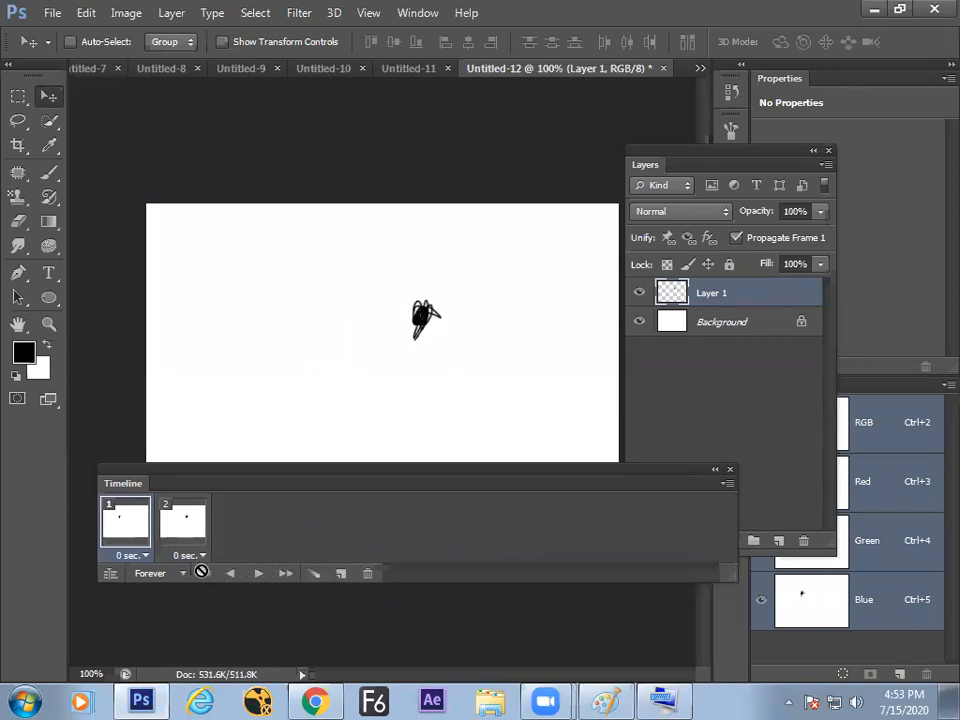
- Set the delay of both frames to 0.5 seconds, play the animation, and stop it
left_click(135, 558)
left_click(146, 394)
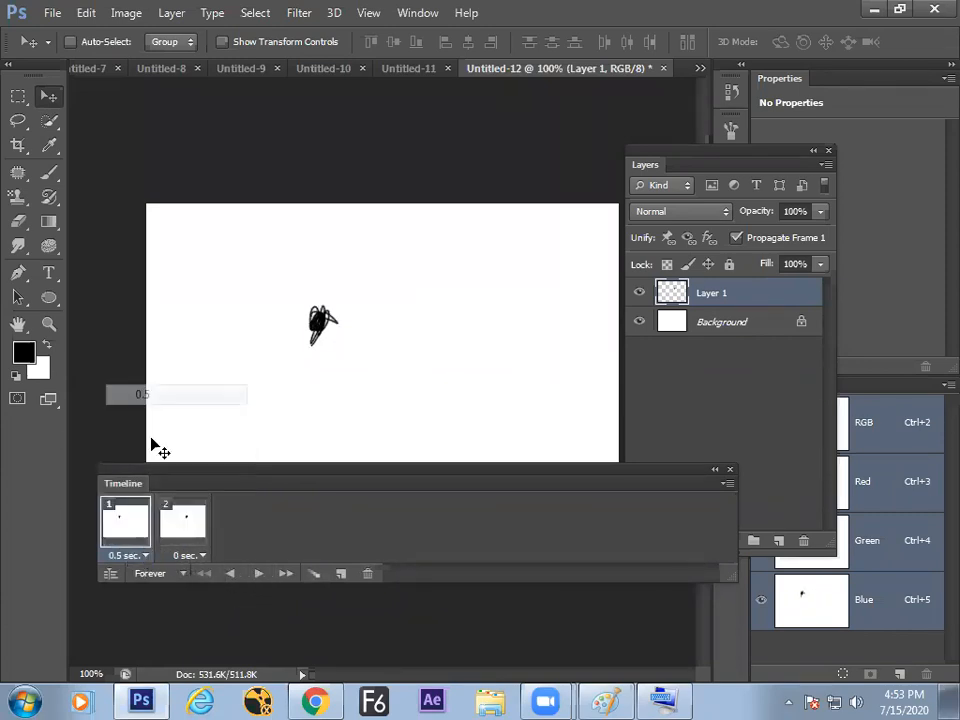
left_click(176, 556)
left_click(165, 396)
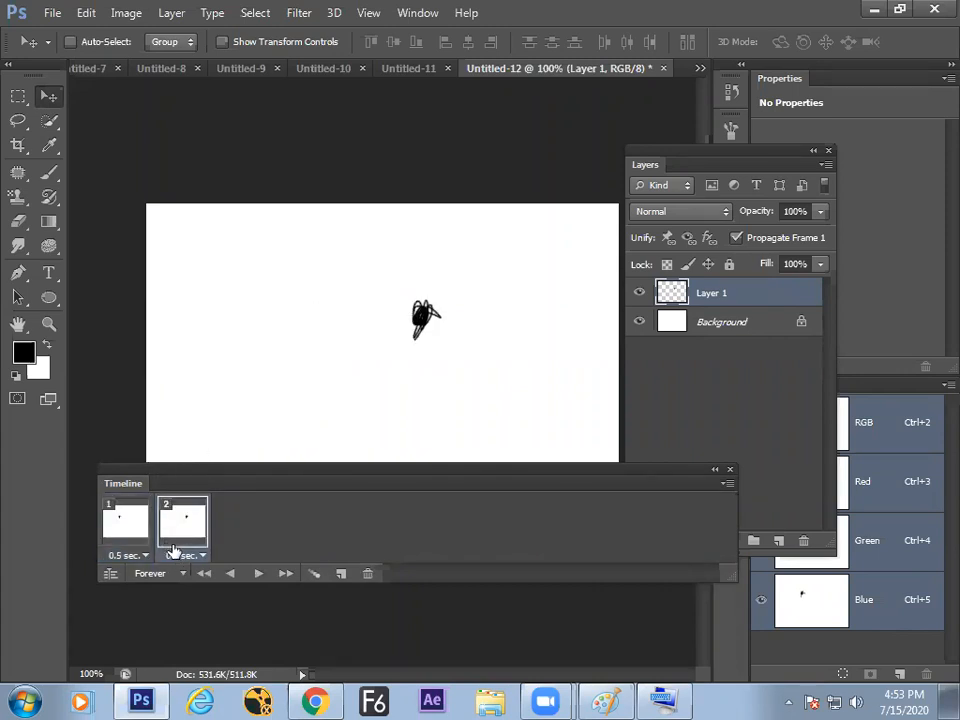
left_click(257, 576)
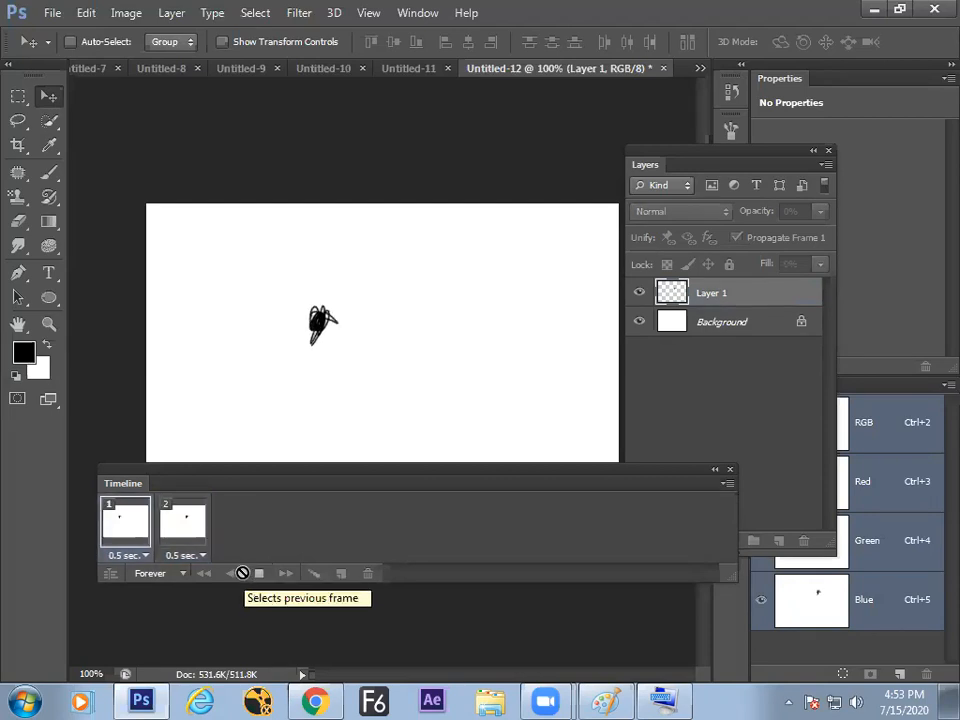
left_click(258, 574)
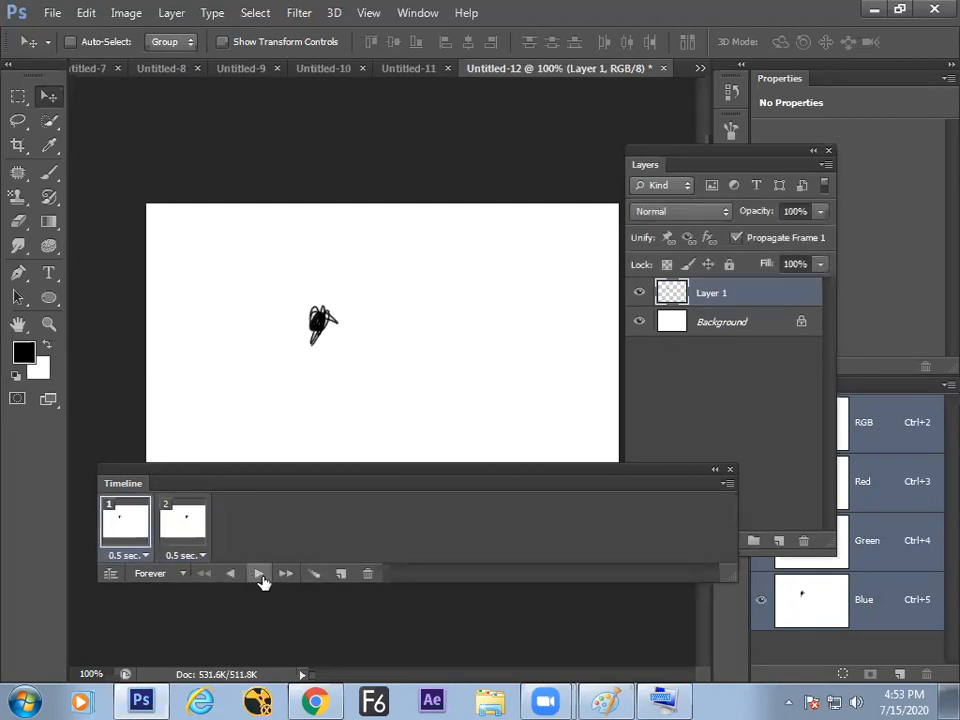
- Create another white document the same size as the previous one
key("ctrl+n")
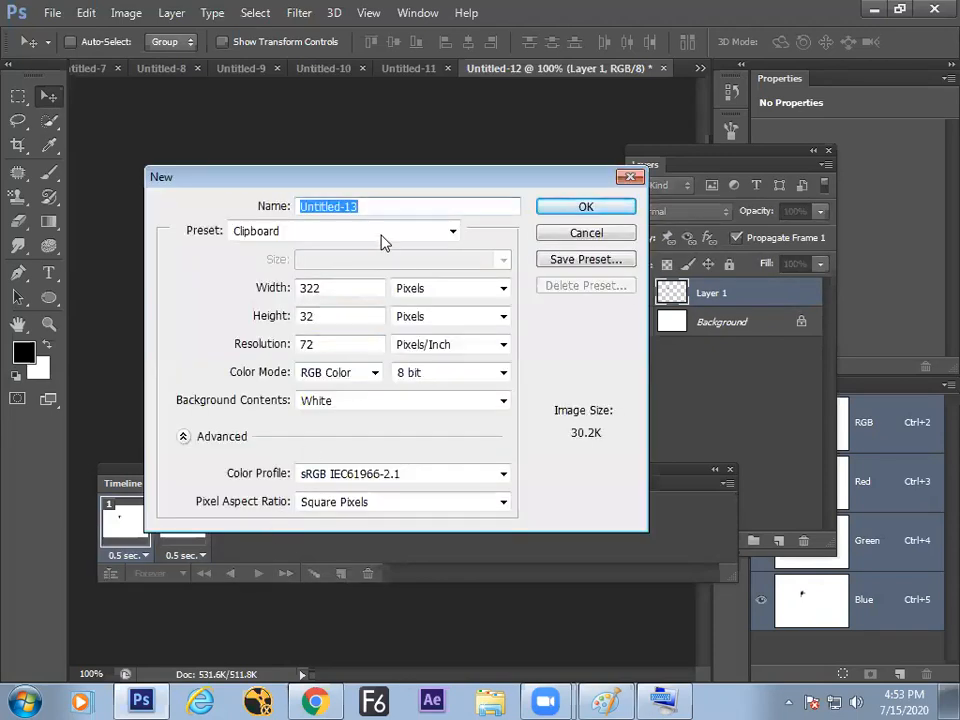
left_click(384, 236)
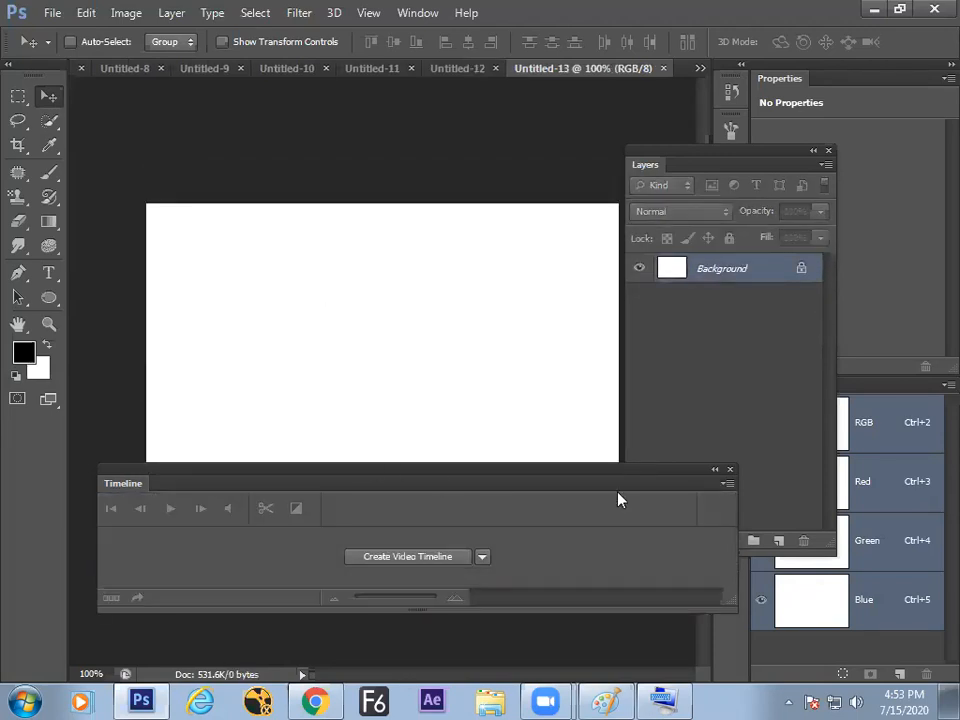
- Close and reopen the Timeline panel, and set up a frame animation by converting a new video timeline
left_click(728, 470)
left_click(418, 12)
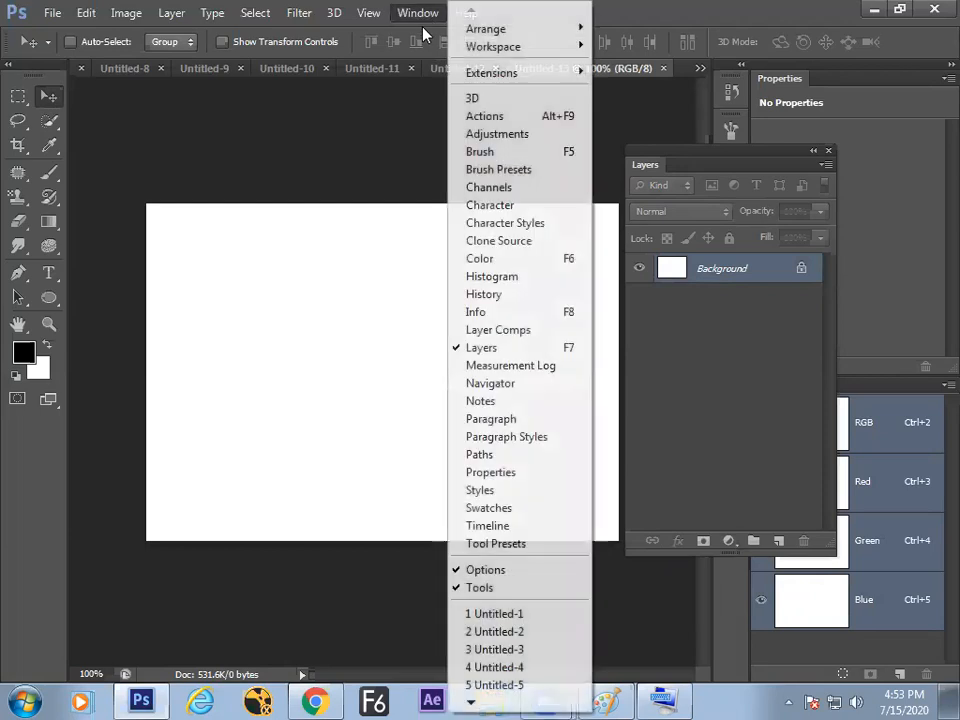
left_click(487, 525)
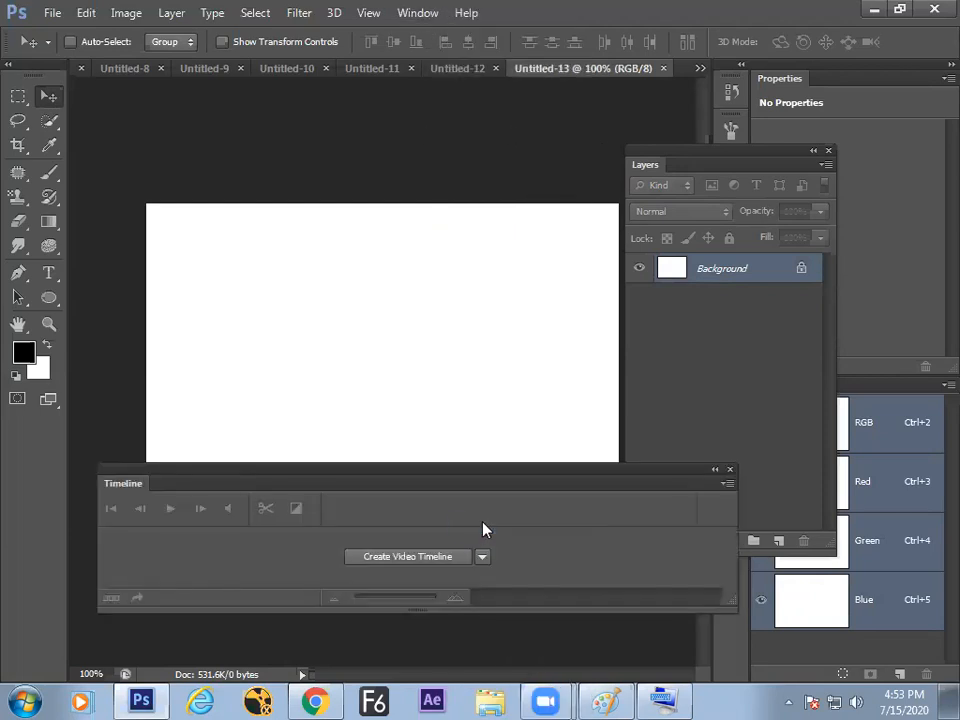
left_click(402, 561)
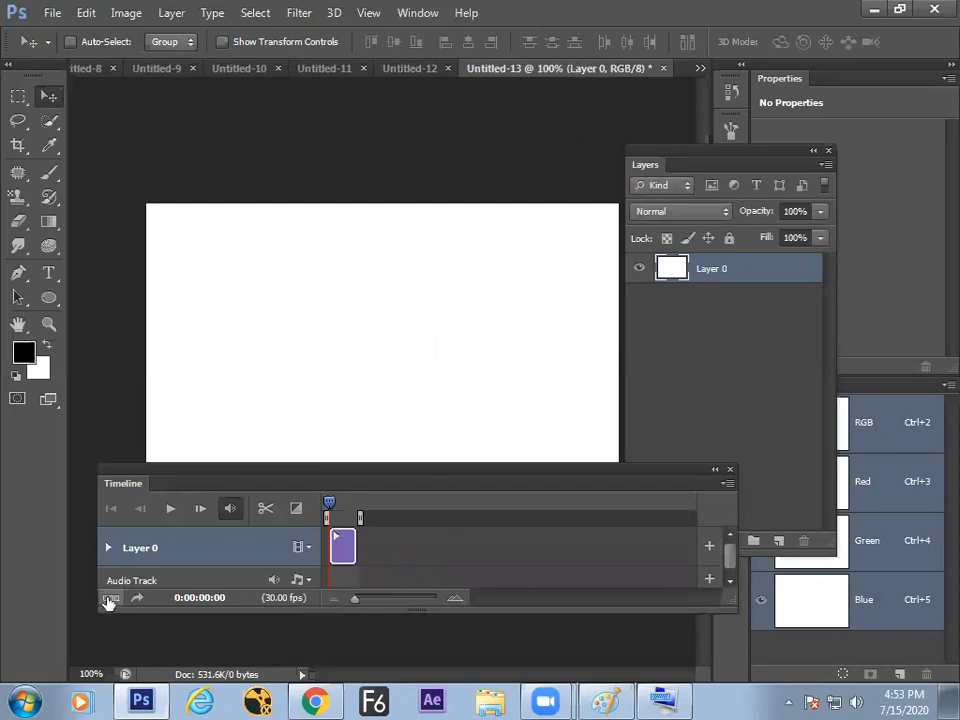
left_click(111, 598)
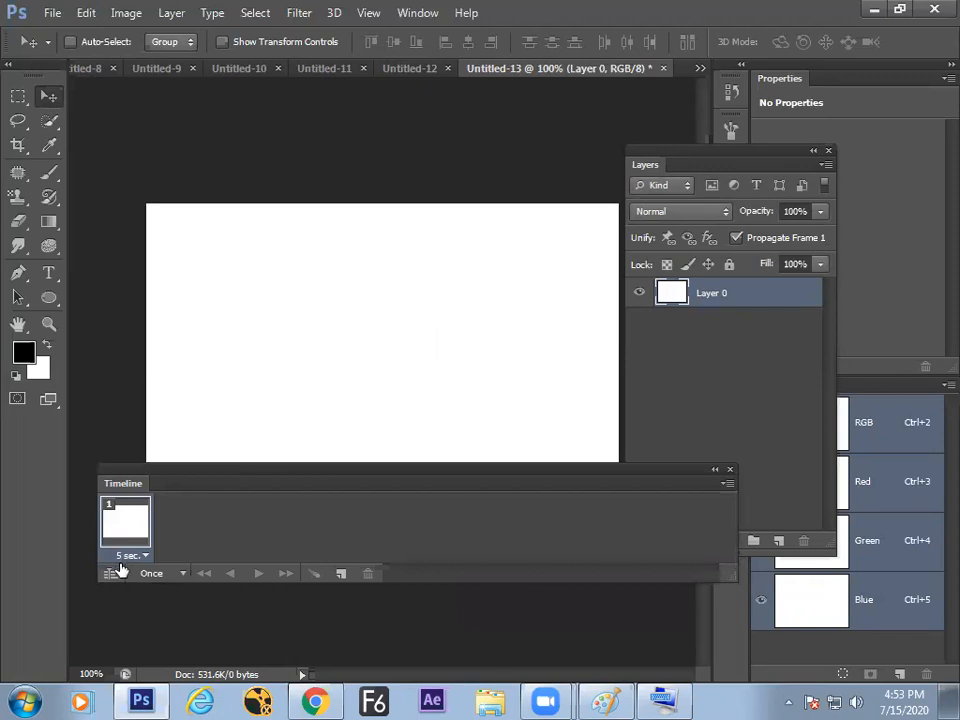
- Add a new layer and paint a small black dot with the brush in the left part of the canvas
left_click(779, 540)
key("b")
left_click_drag(248, 333, 256, 340)
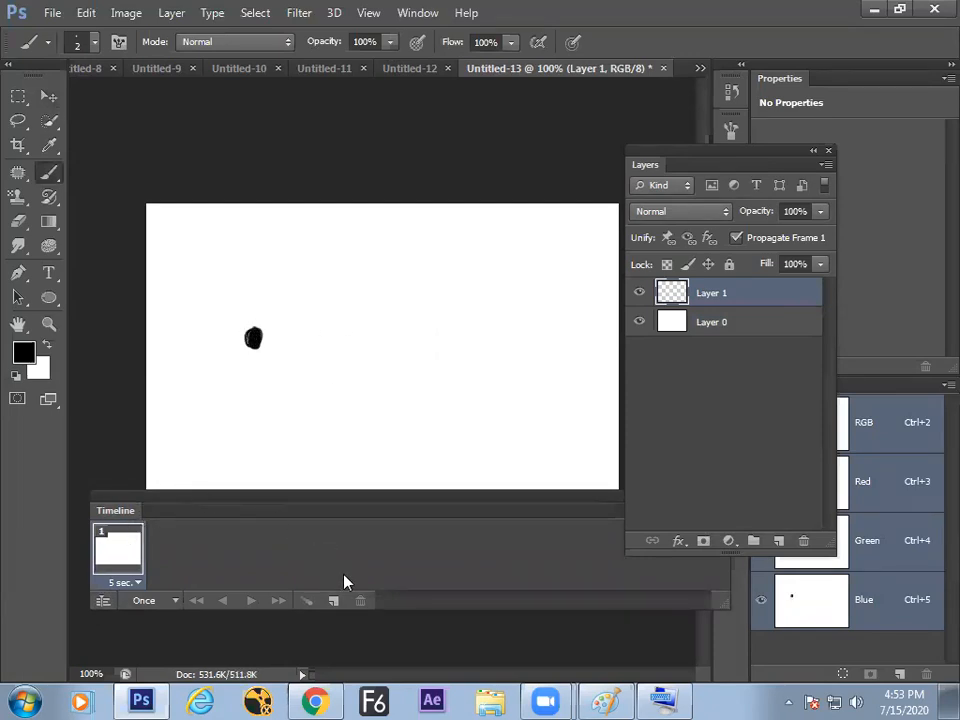
- Add a second frame, move the dot to the right on it, and compare both frames
left_click(334, 600)
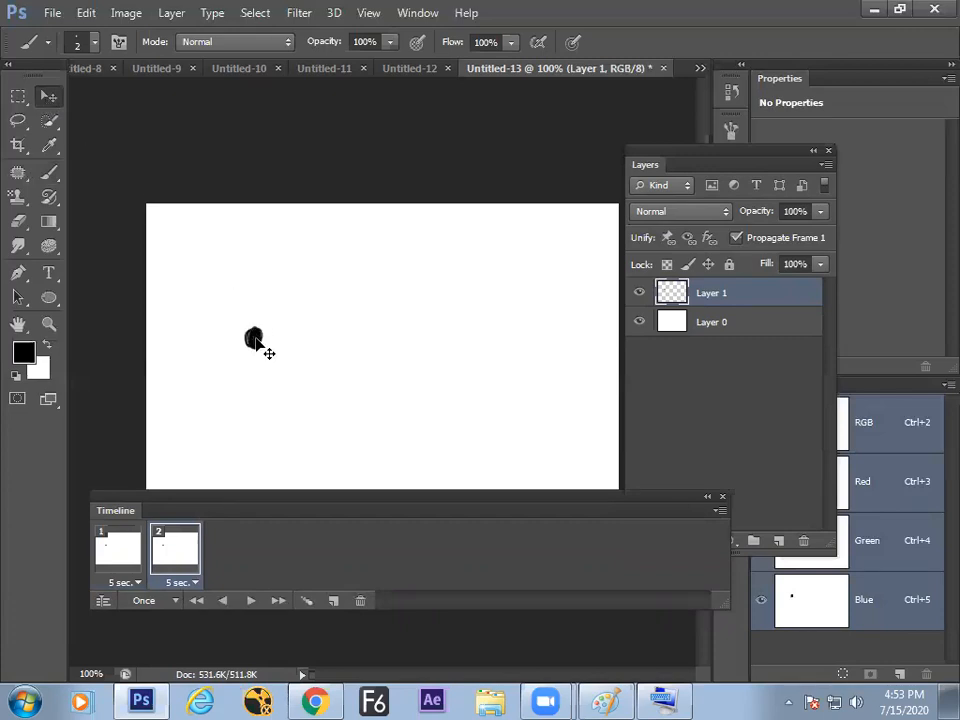
key("v")
left_click_drag(257, 340, 337, 338)
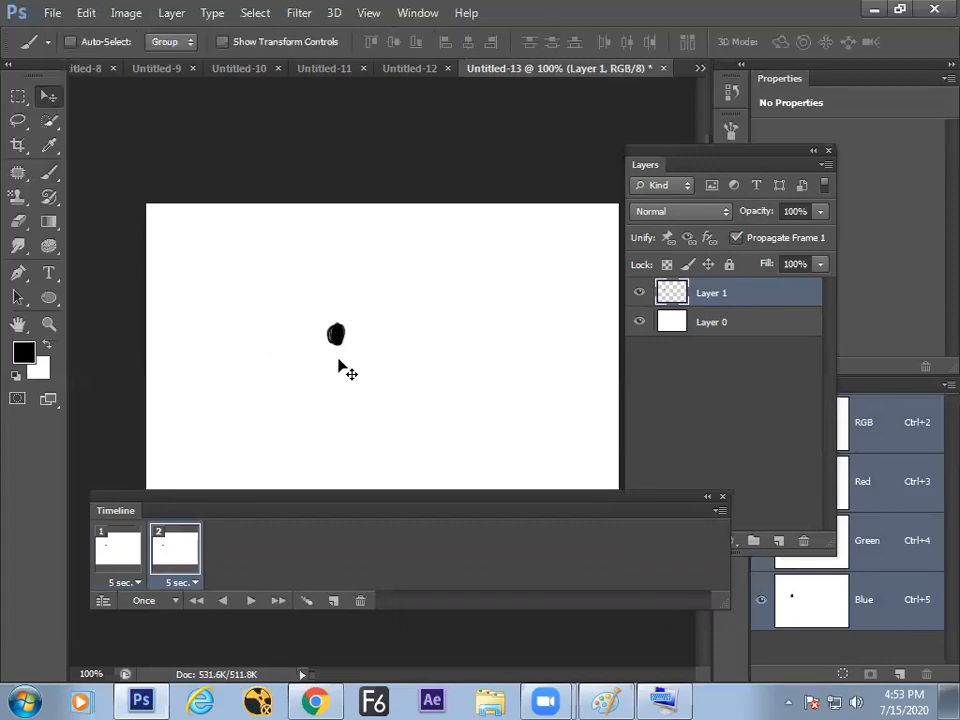
left_click(135, 556)
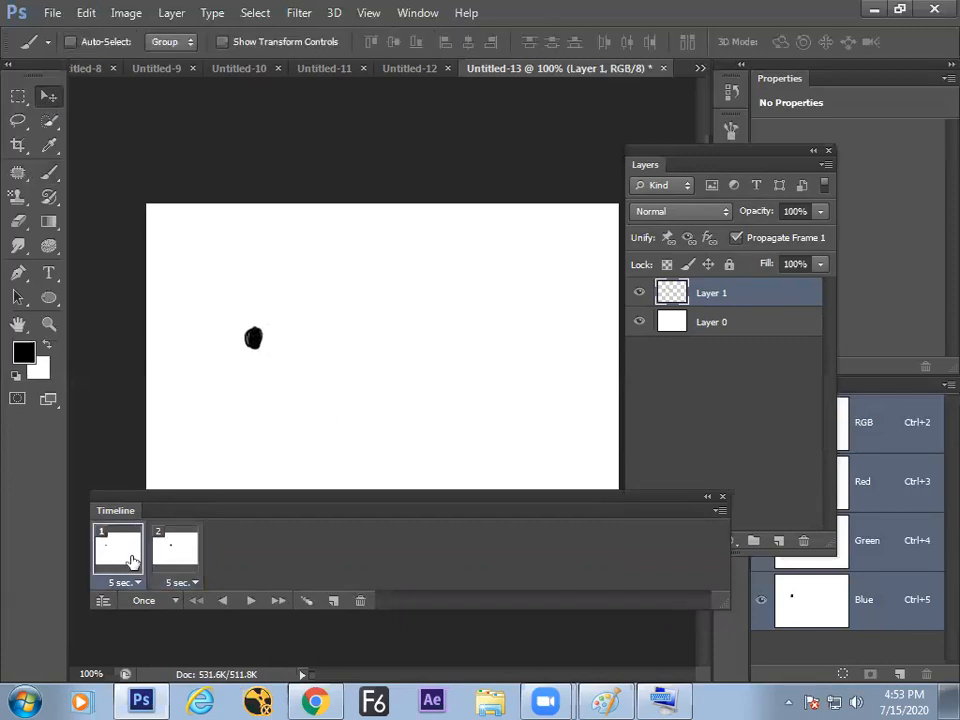
left_click(177, 562)
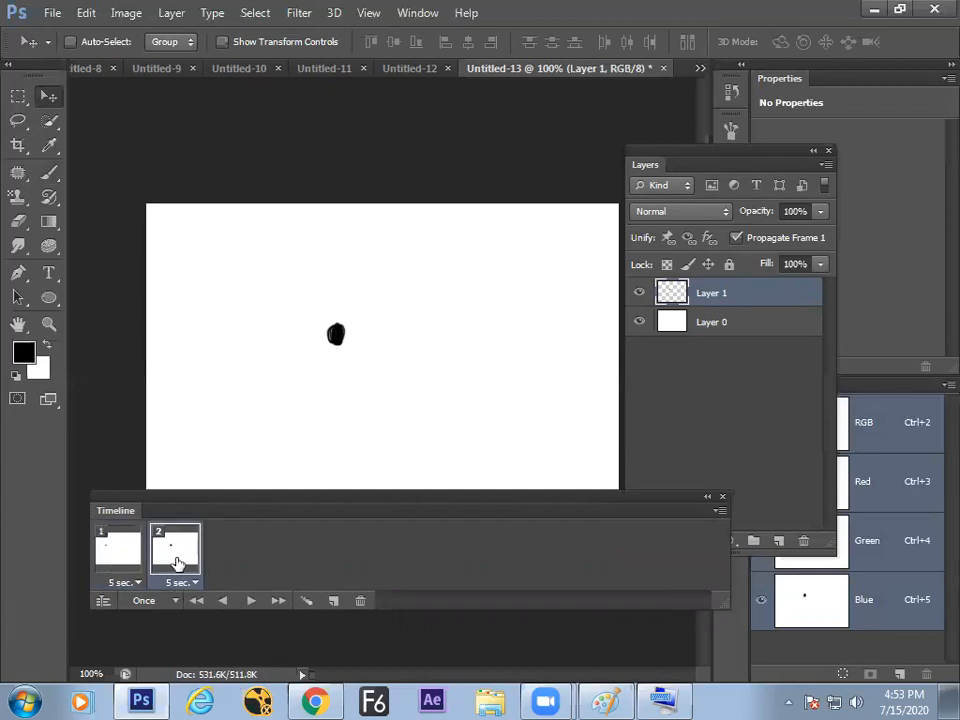
- Set the dot animation's looping to Forever and play it
left_click(150, 601)
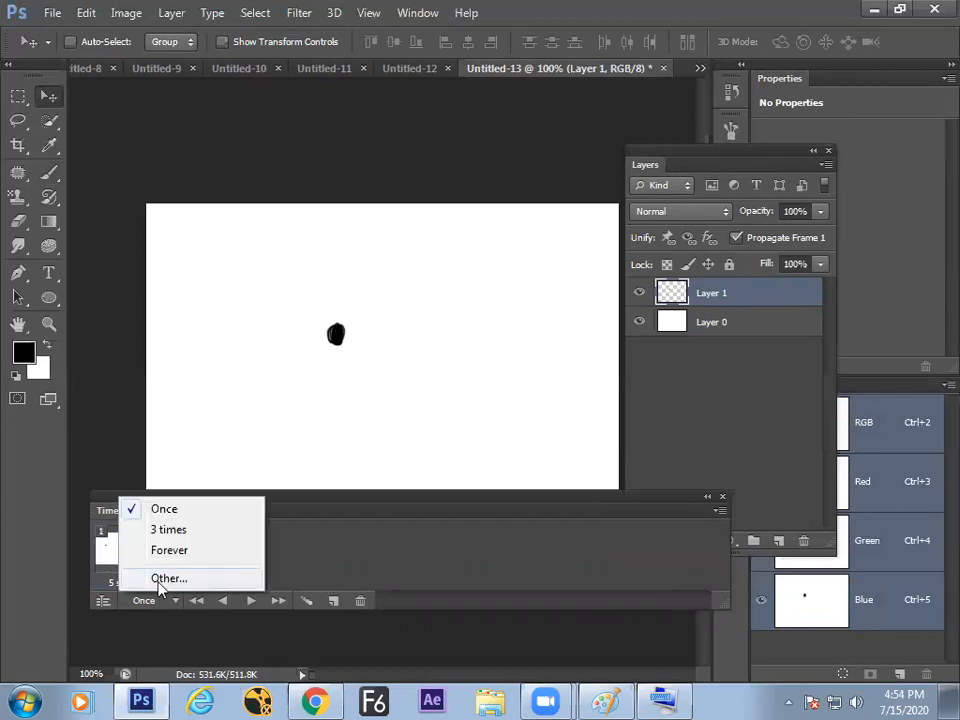
left_click(166, 555)
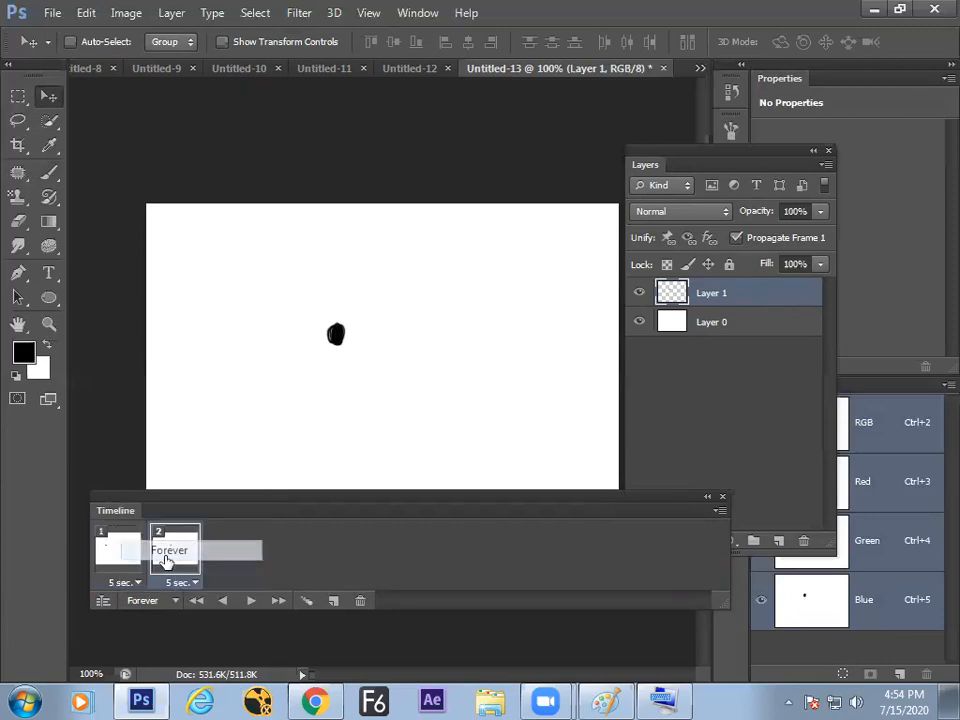
left_click(250, 600)
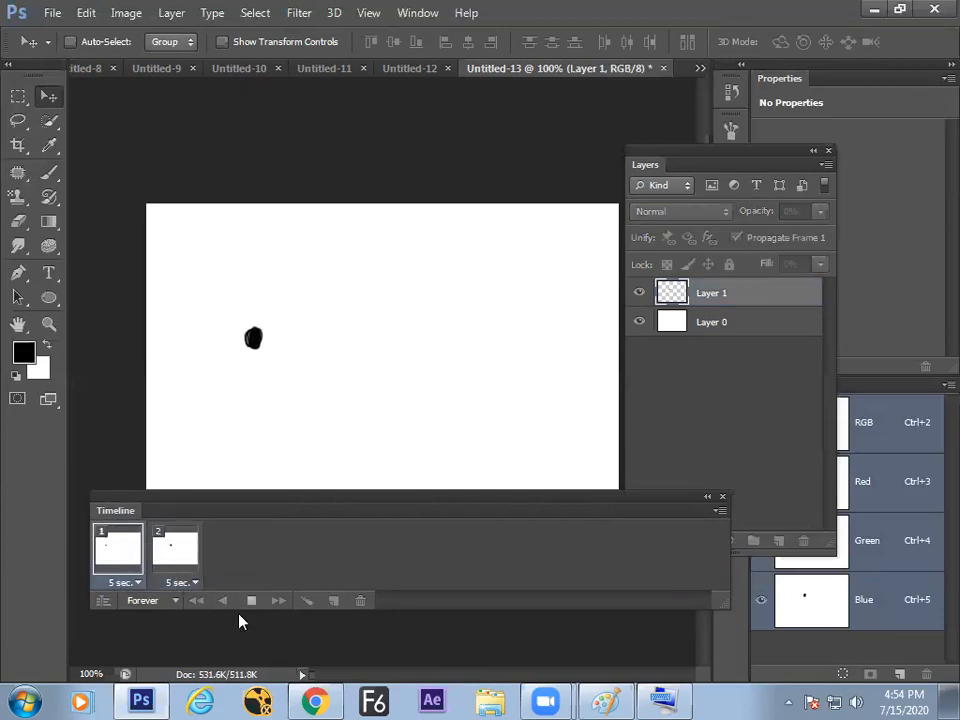
- Set the delay of both dot frames to 1.0 second, then play and stop the animation
left_click(176, 583)
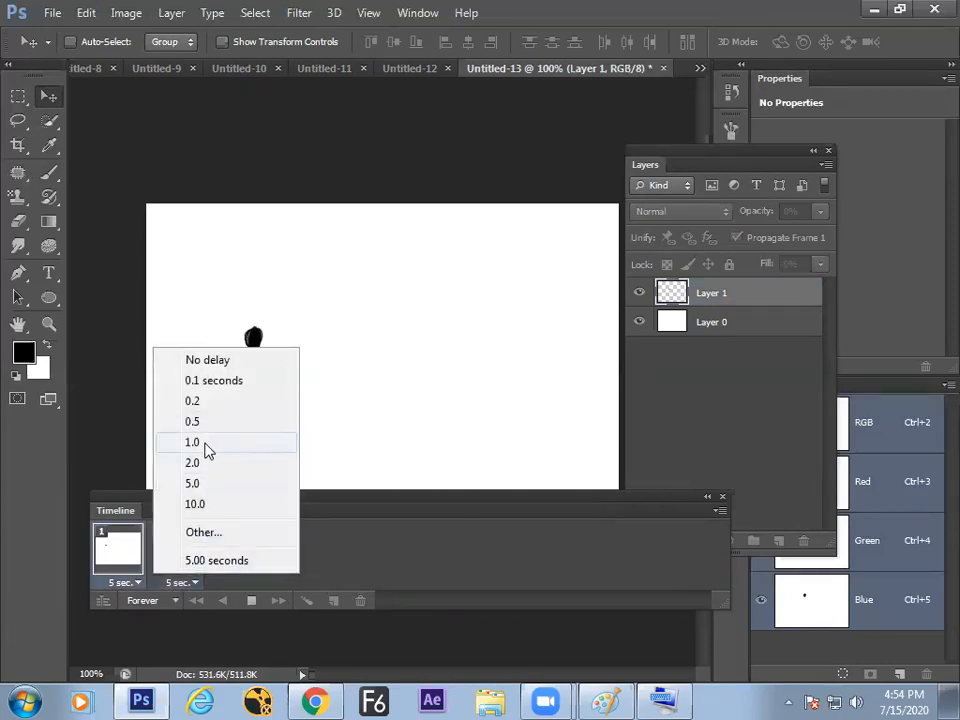
left_click(203, 450)
left_click(127, 582)
left_click(153, 448)
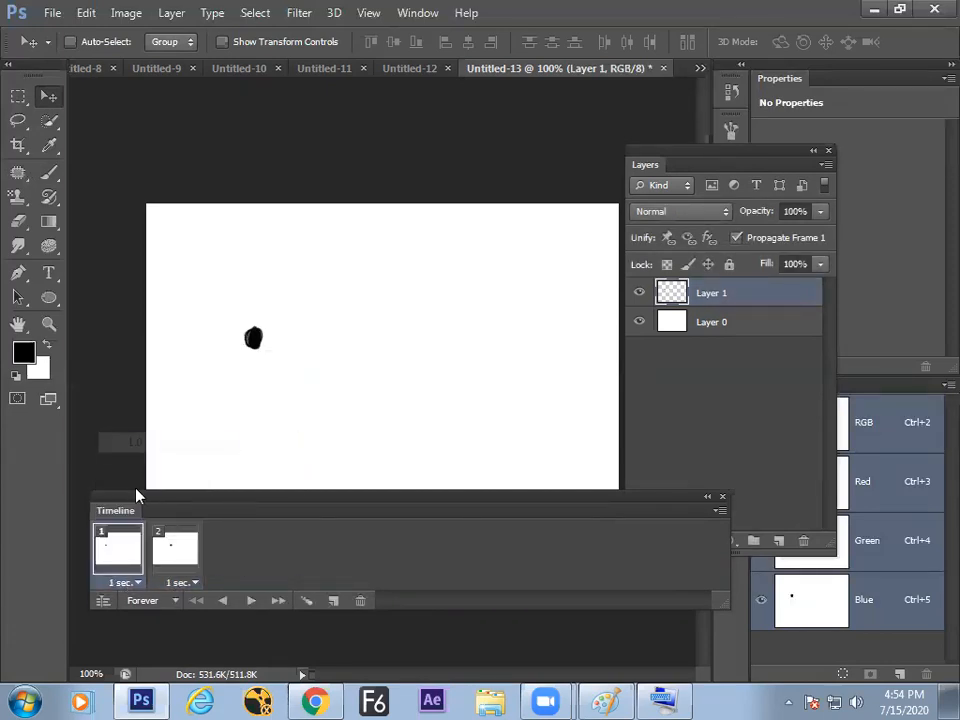
left_click(249, 602)
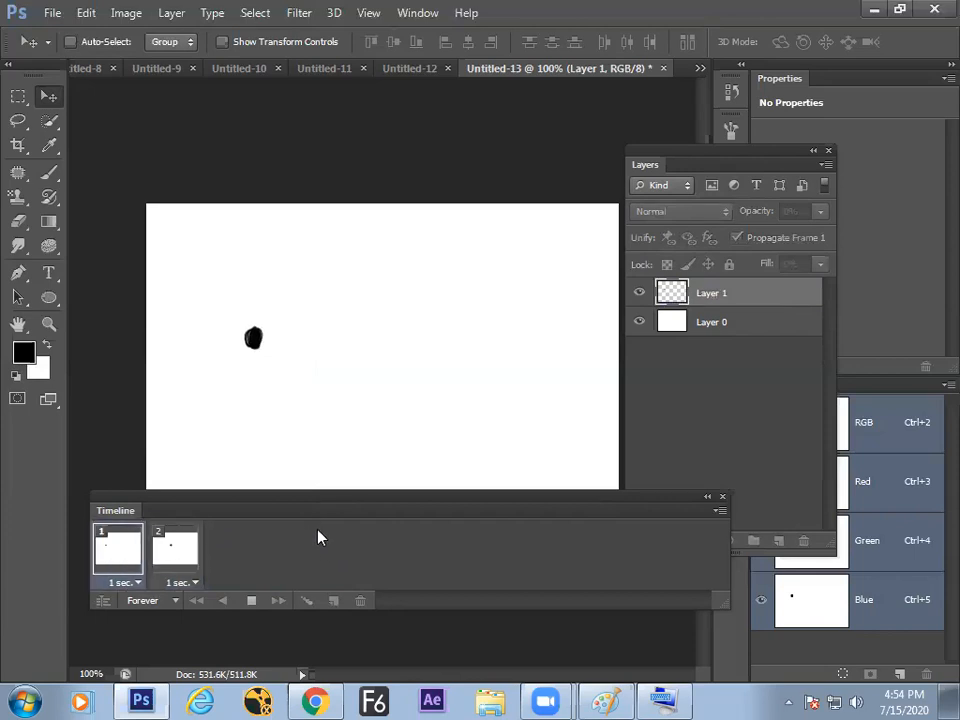
left_click(252, 600)
- Create a new white document with the Default Photoshop Size preset, 7 by 5 inches
key("ctrl+n")
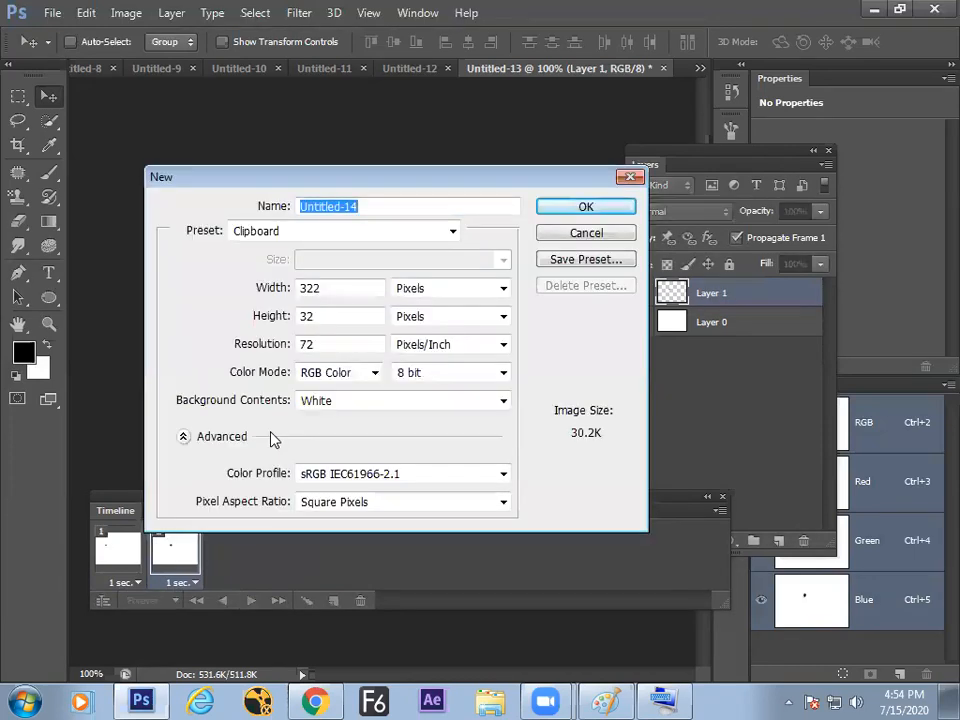
left_click(345, 231)
left_click(330, 266)
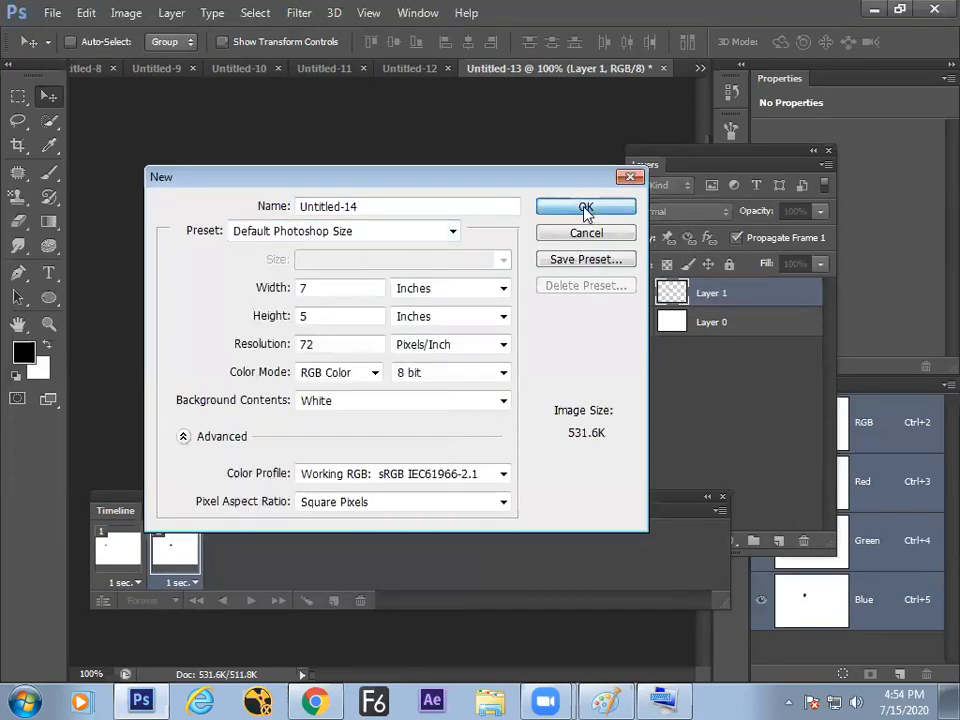
left_click(586, 209)
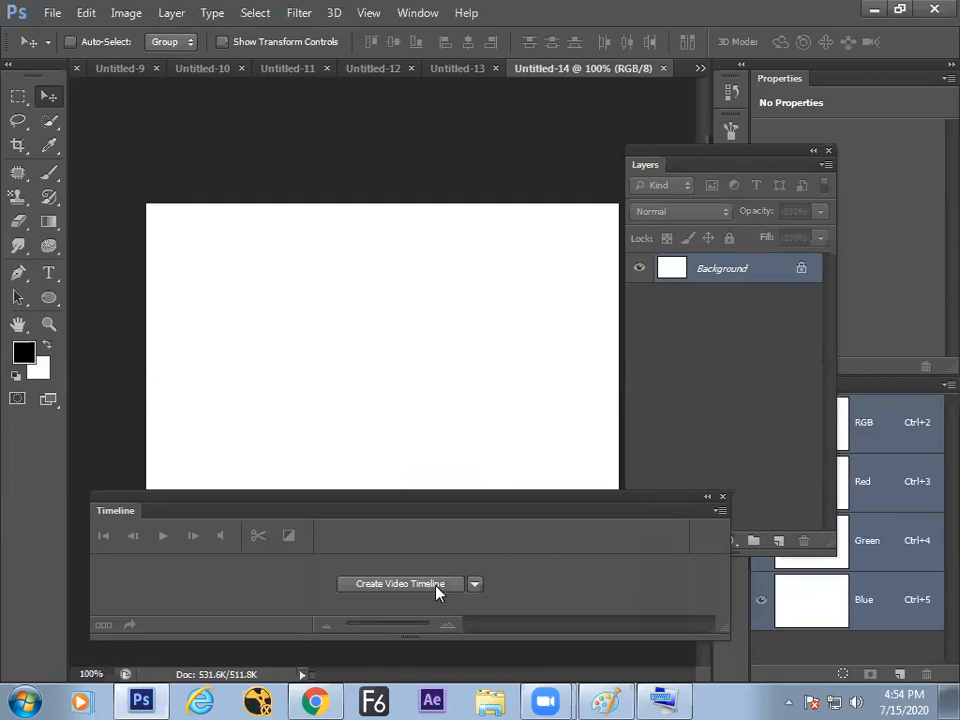
- Create a video timeline, convert it to a frame animation, and set frame 1's delay to 0.2 seconds
left_click(437, 592)
left_click(103, 626)
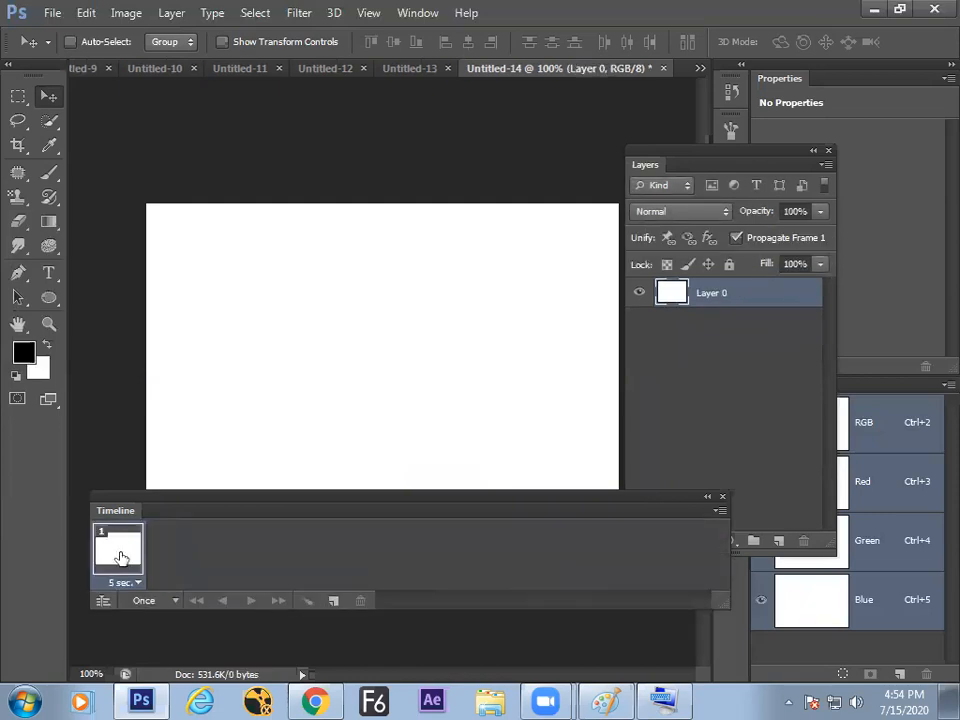
left_click(125, 581)
left_click(139, 401)
- Add a new layer, paint a small black oval mark on it at the canvas's left, and select Layer 0
left_click(778, 541)
left_click(50, 172)
mouse_move(246, 334)
left_mouse_down()
mouse_move(236, 322)
mouse_move(230, 345)
mouse_move(240, 330)
left_mouse_up()
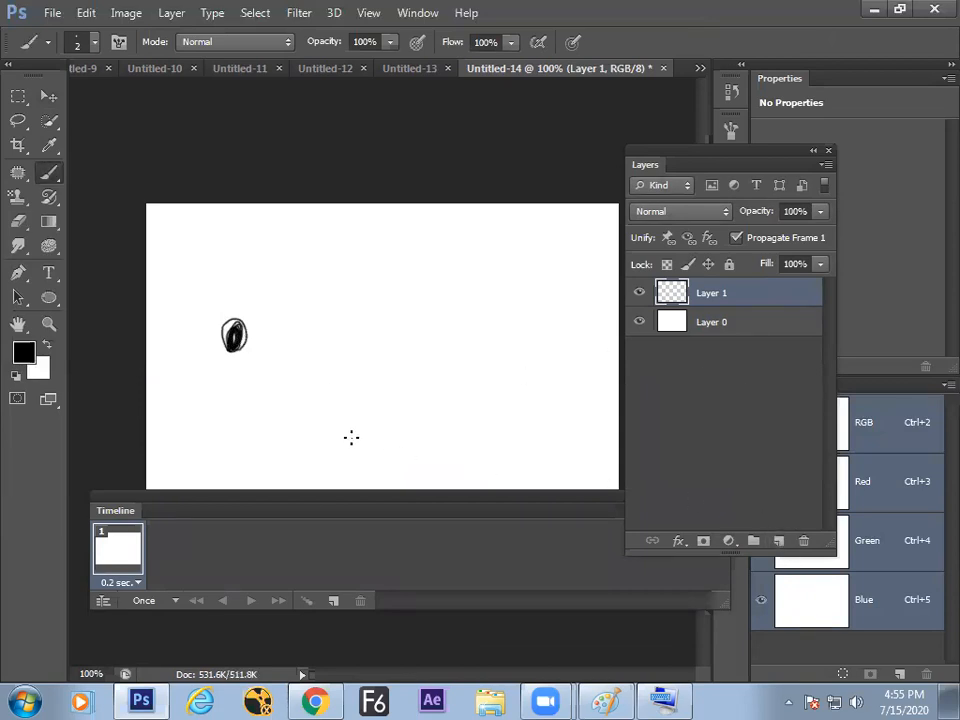
left_click(768, 333)
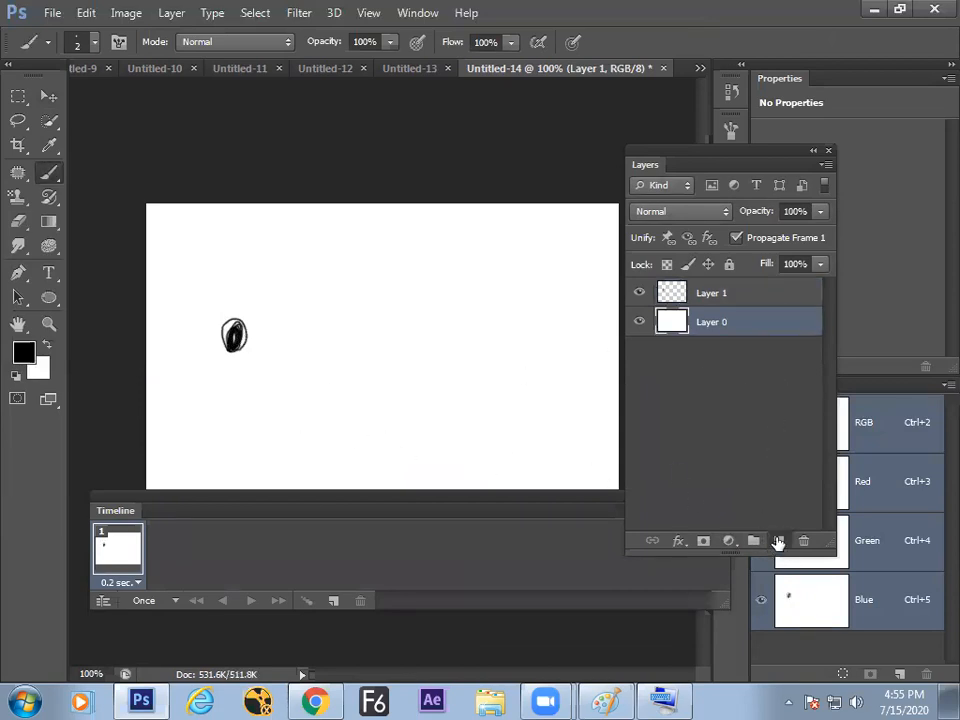
- Add a layer above Layer 0, paint a long, nearly horizontal ground line on it, and select Layer 1
left_click(778, 541)
left_click_drag(454, 401, 486, 401)
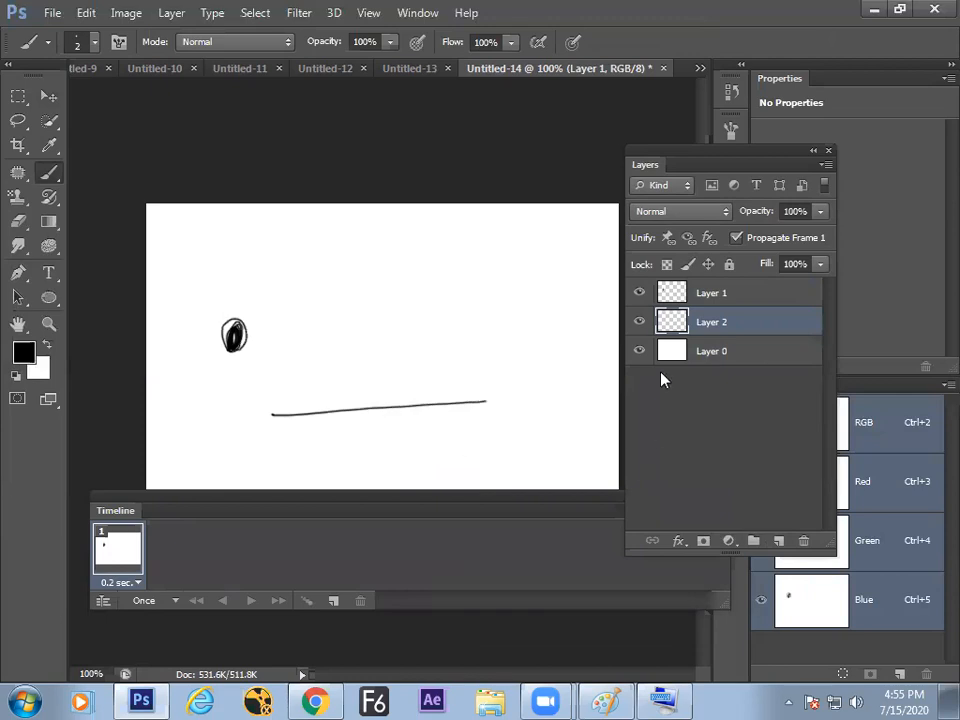
left_click(730, 294)
left_click(641, 293)
left_click(640, 294)
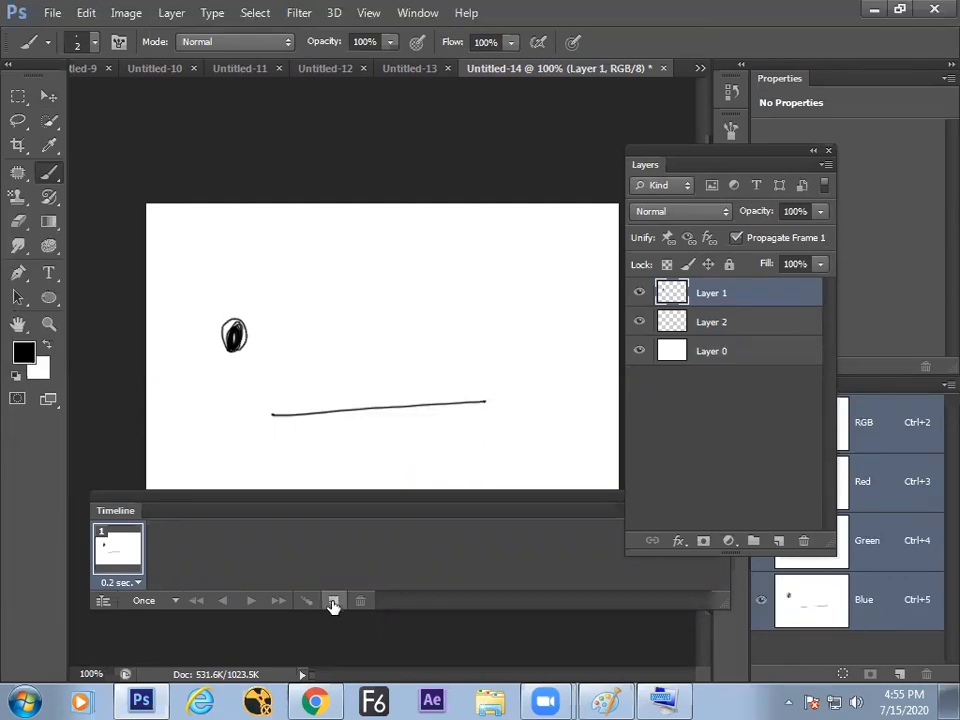
- Add frames 2 to 4, moving the oval mark down and right until it rests on the line, and review each frame
left_click(333, 602)
left_click(48, 96)
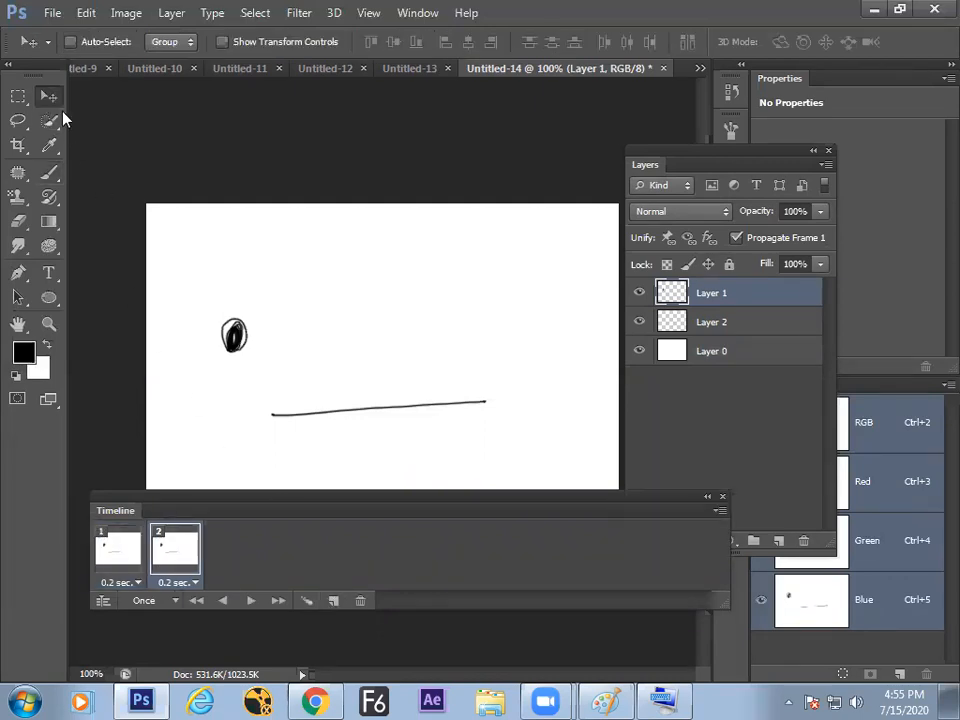
left_click_drag(237, 347, 302, 375)
left_click(335, 602)
left_click(335, 600)
left_click_drag(297, 437, 329, 456)
left_click(138, 555)
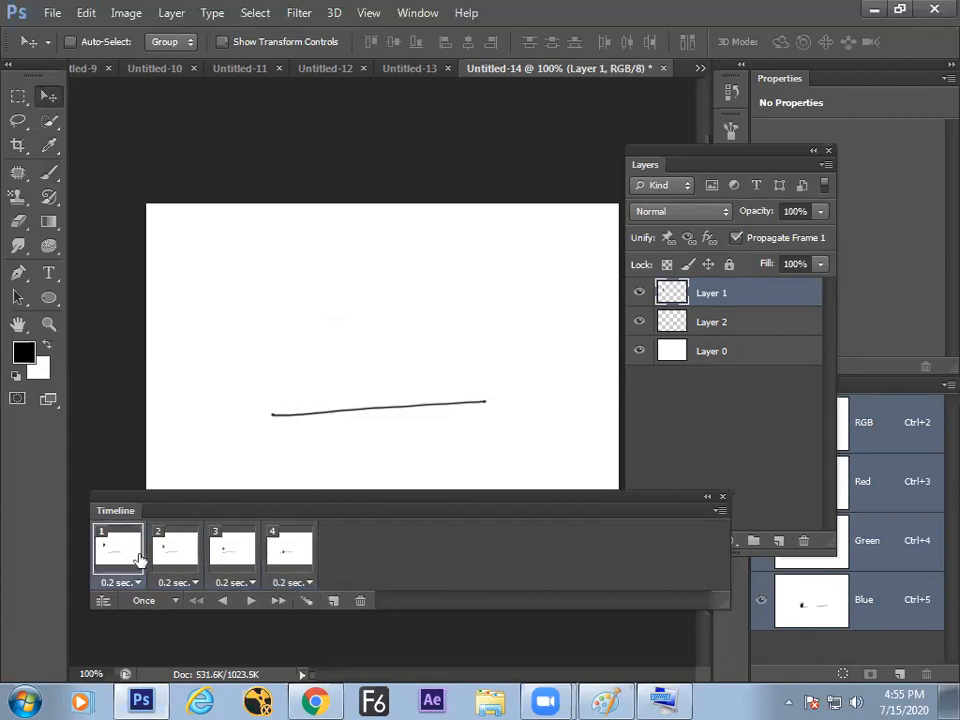
left_click(180, 549)
left_click(240, 553)
left_click(300, 553)
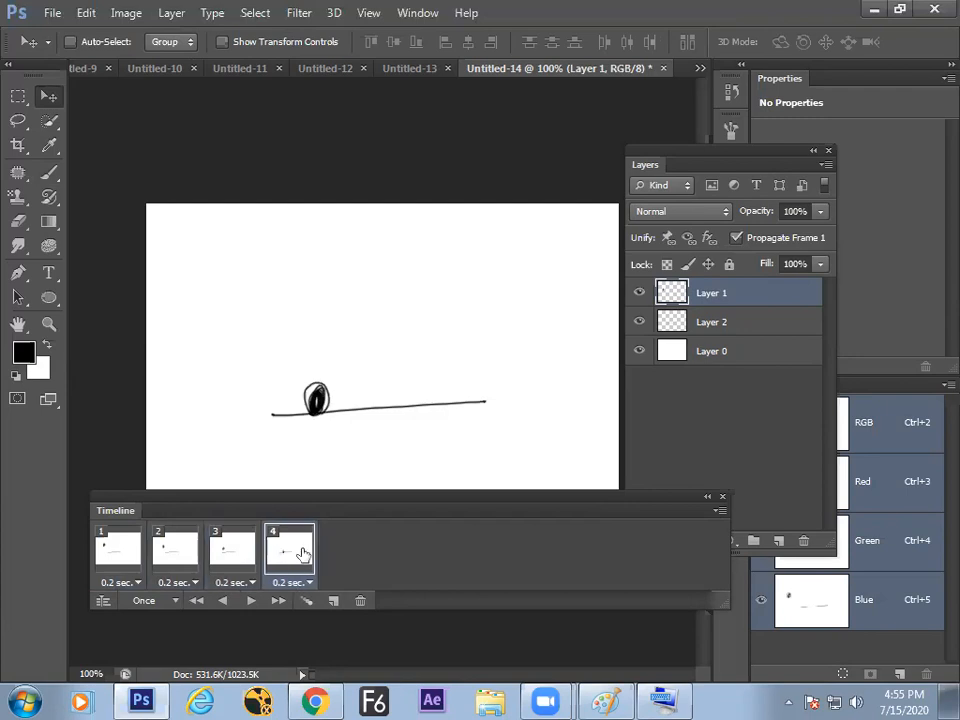
- Add frames 5 to 8, moving the oval mark up and right away from the line across them
left_click(335, 600)
left_click_drag(333, 396, 402, 270)
left_click(332, 600)
left_click(333, 600)
left_click(333, 600)
- Play the animation from frame 1, set its looping to Forever, then play it again and stop it
left_click(126, 550)
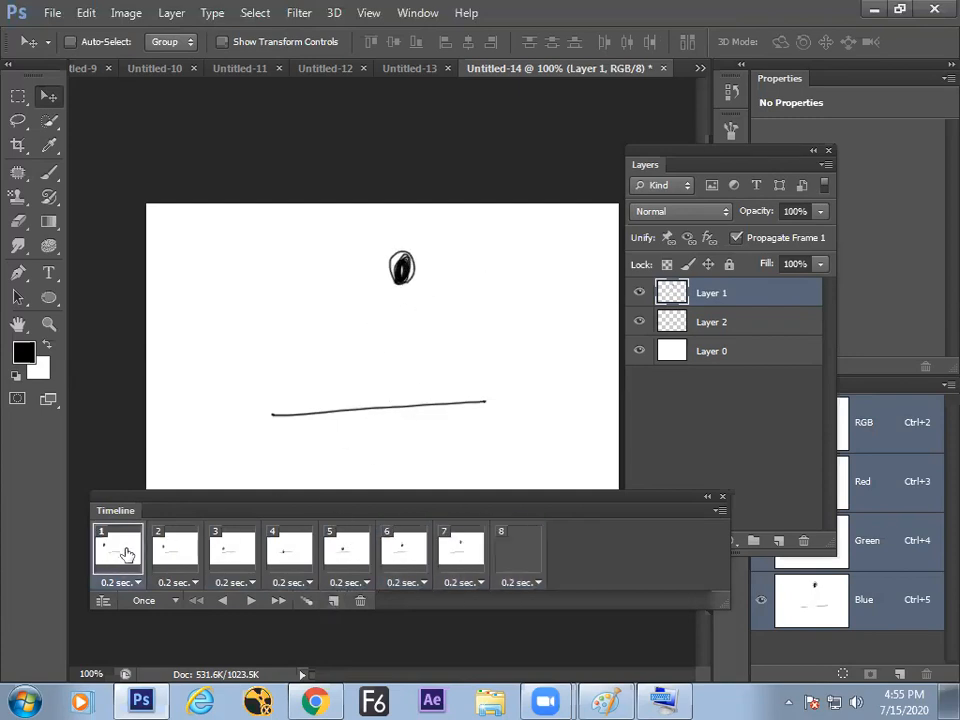
left_click(254, 602)
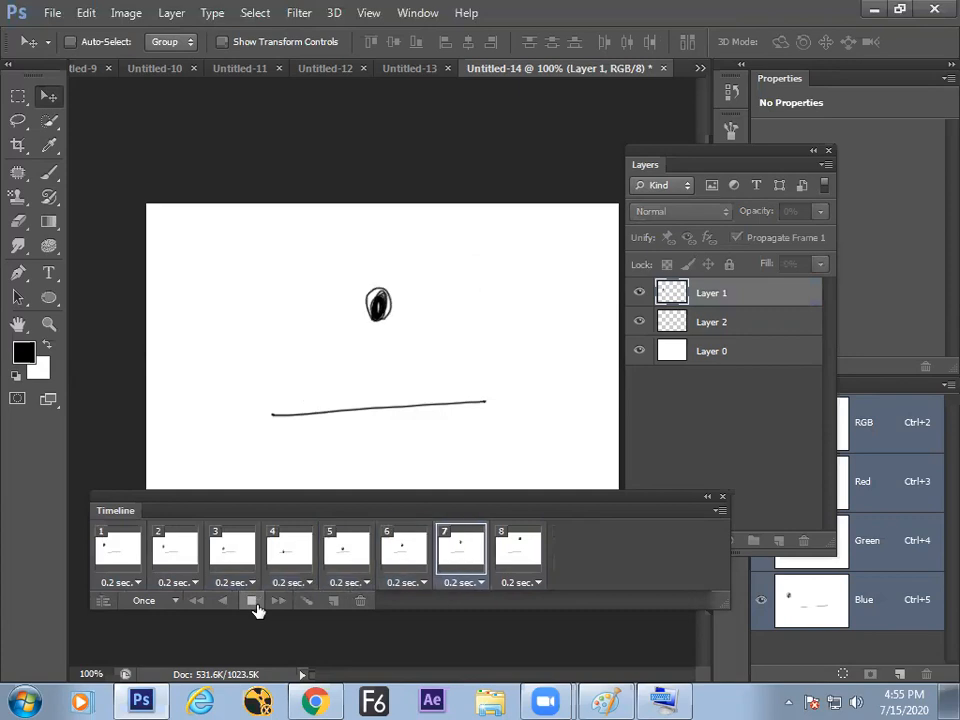
left_click(176, 601)
left_click(168, 550)
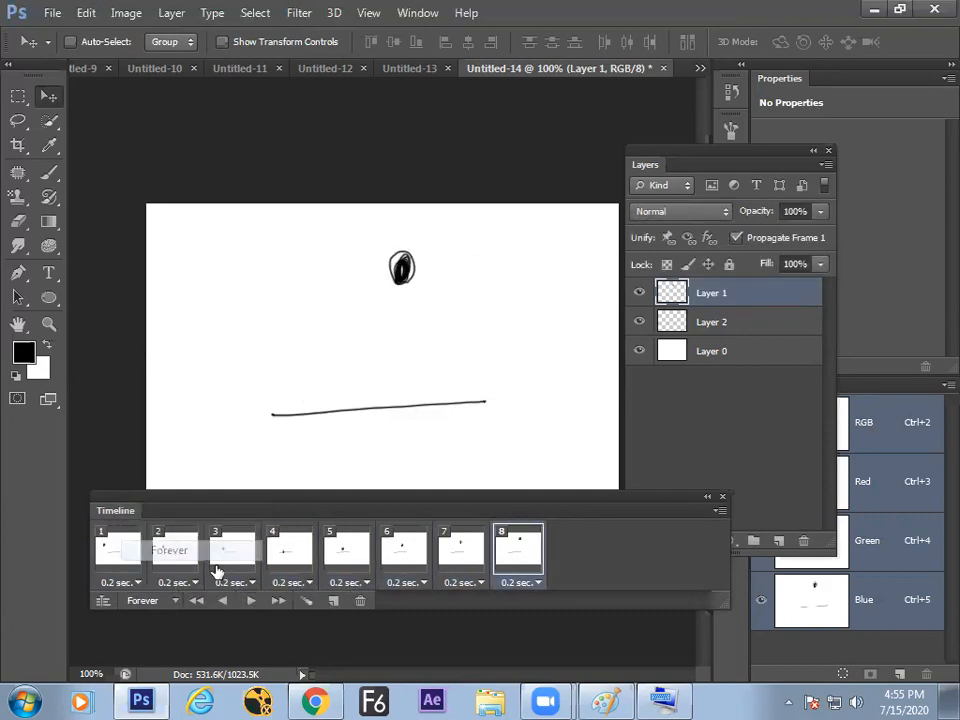
left_click(251, 602)
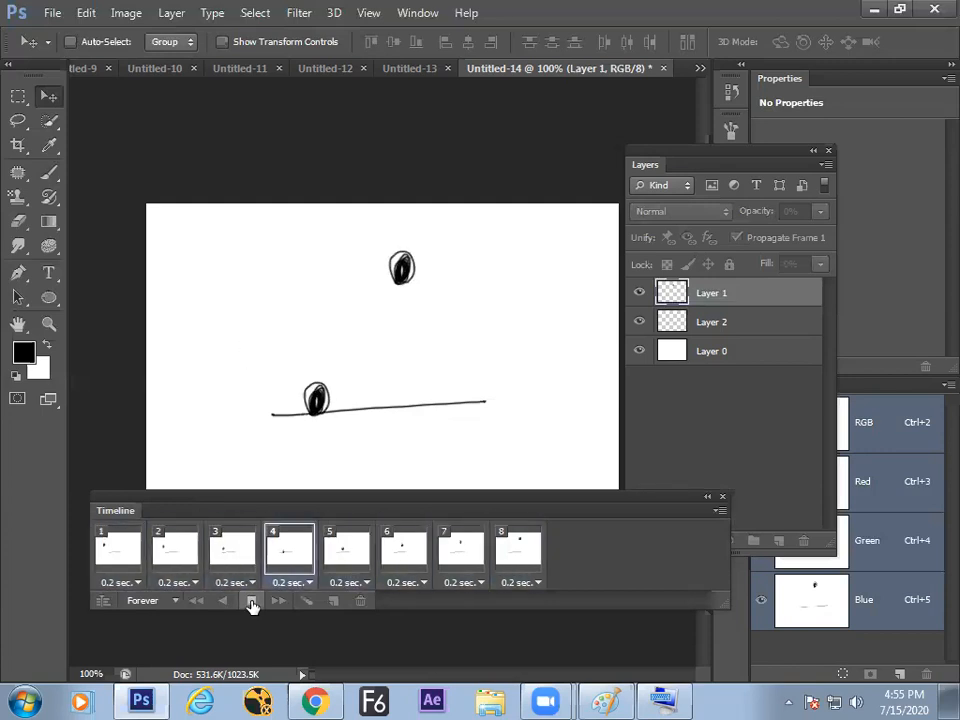
left_click(251, 604)
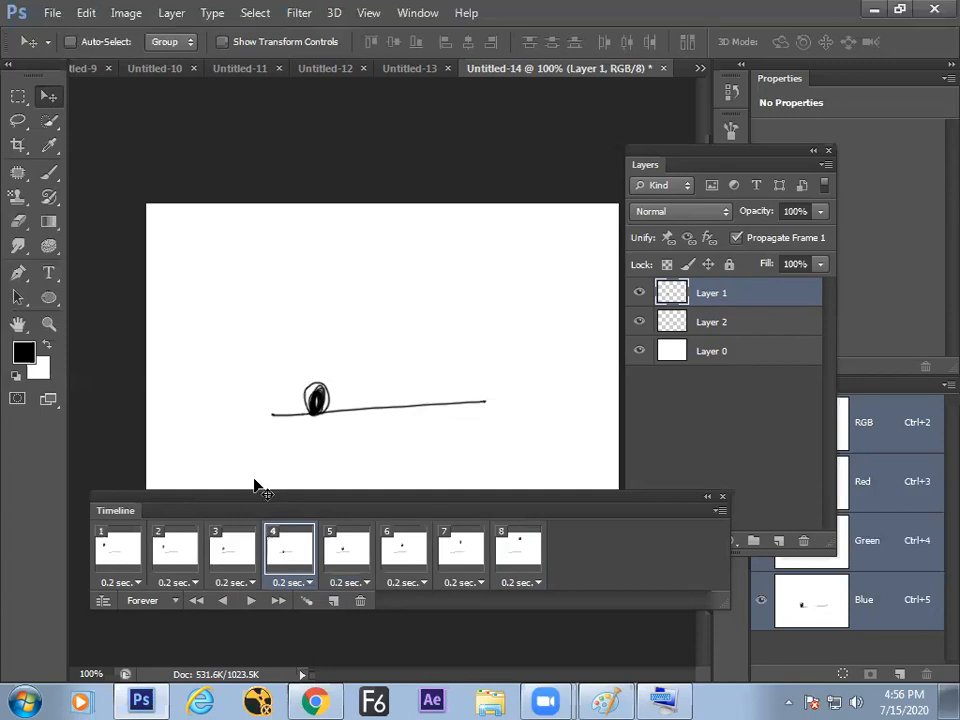
- Switch to Paint and draw three short branch lines below the circled Animation label
left_click(606, 698)
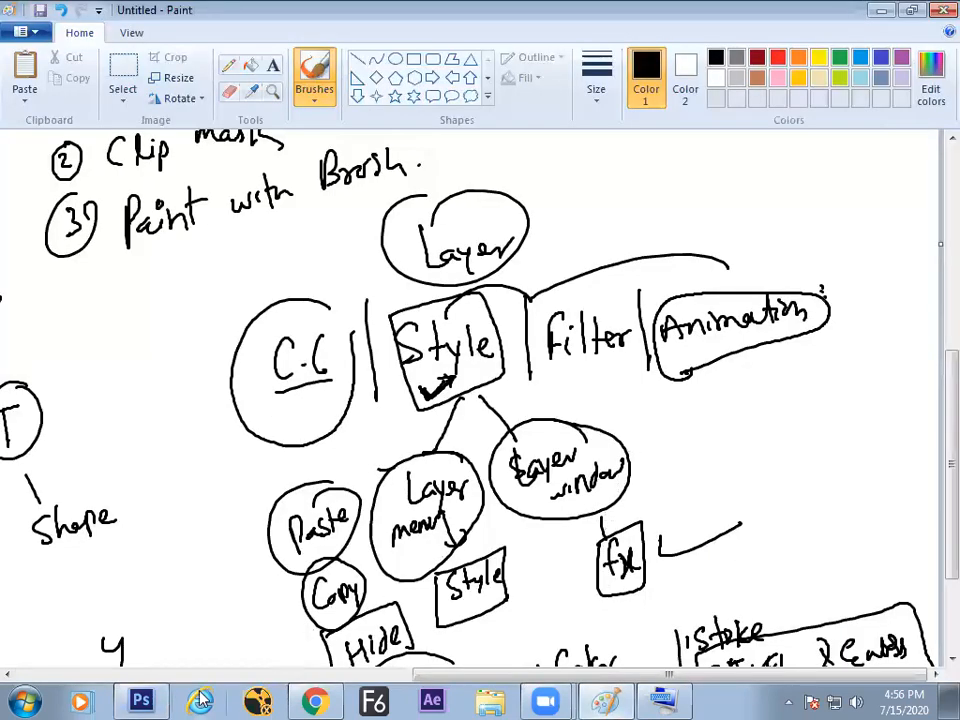
left_click_drag(750, 403, 751, 404)
left_click_drag(770, 352, 812, 378)
left_click_drag(810, 348, 855, 342)
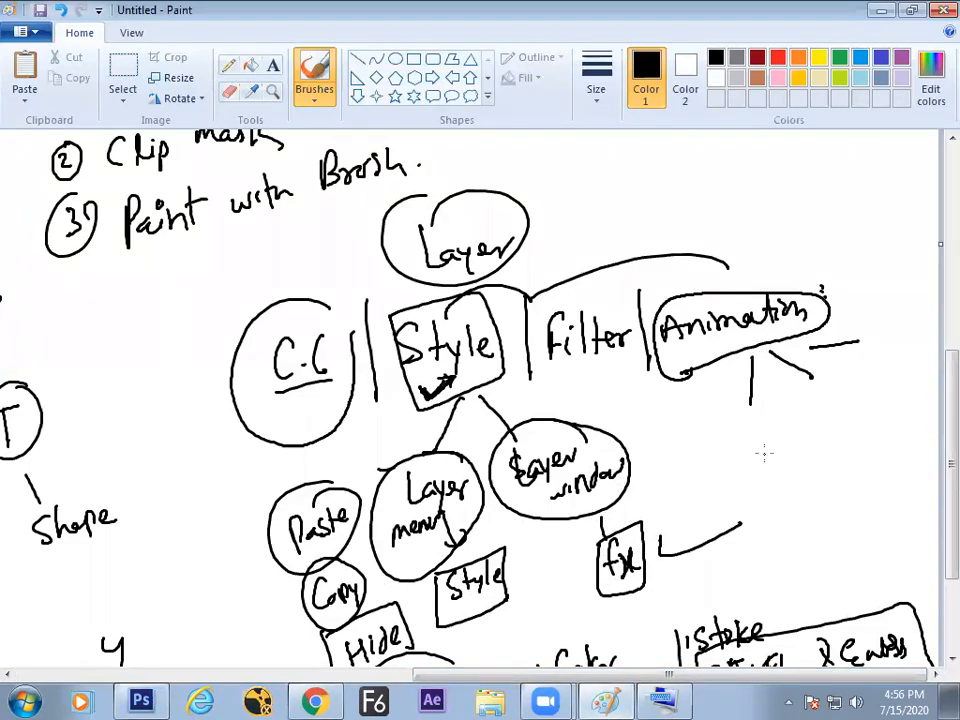
- Write a boxed "GIF" and a circled "Video" under the branches, separate them with a line, and note "File" below GIF
left_click_drag(772, 428, 772, 445)
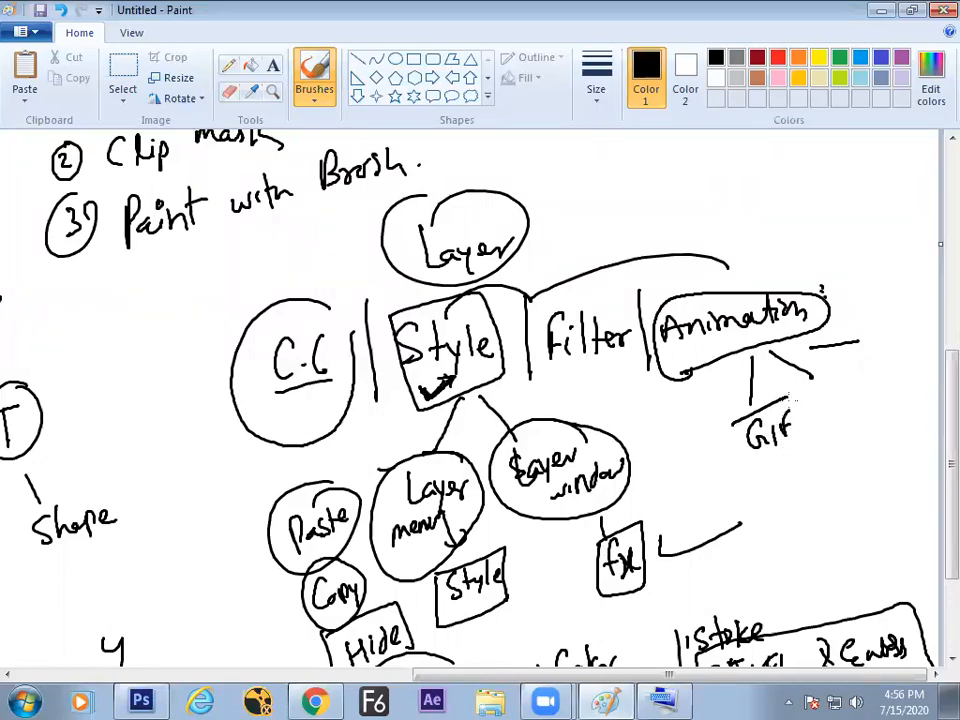
left_click_drag(740, 408, 744, 412)
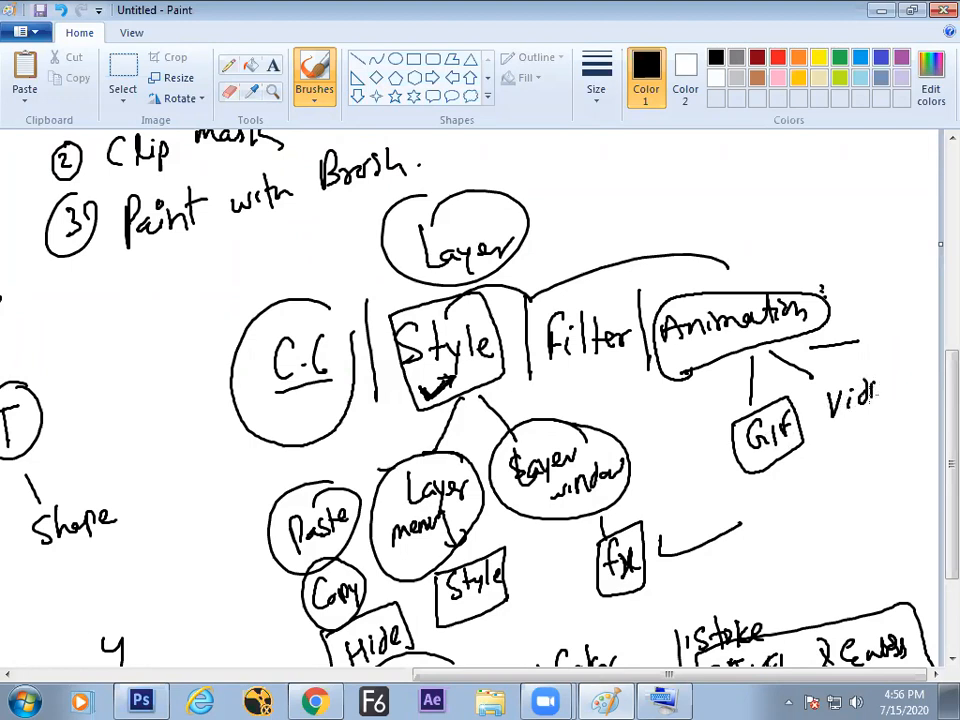
left_click_drag(887, 384, 885, 381)
mouse_move(884, 370)
left_mouse_down()
mouse_move(827, 421)
mouse_move(884, 368)
left_mouse_up()
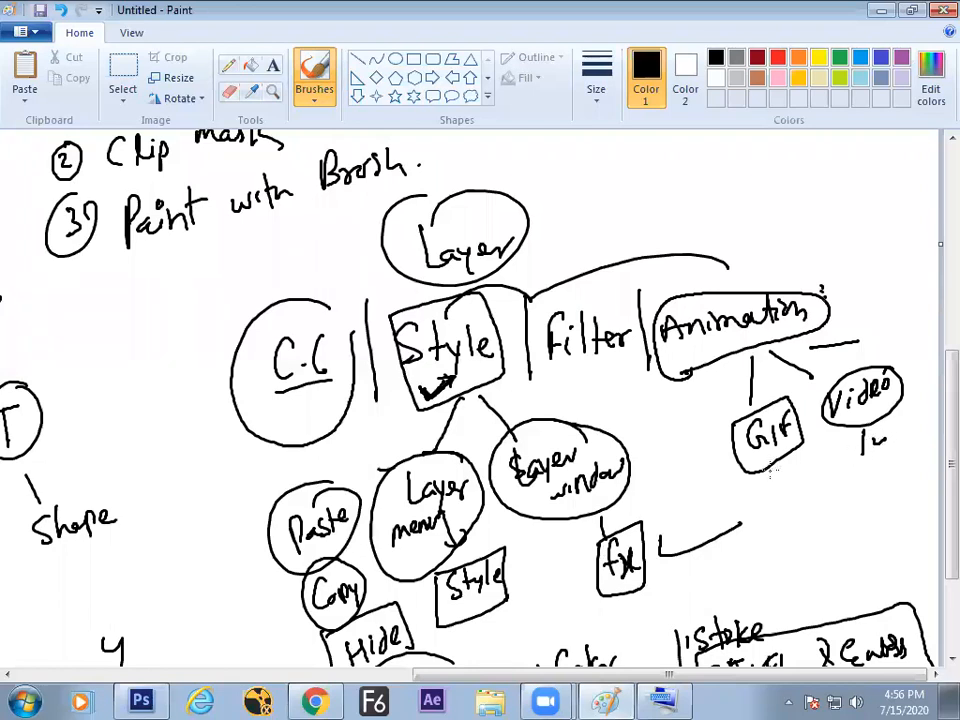
left_click_drag(799, 383, 819, 511)
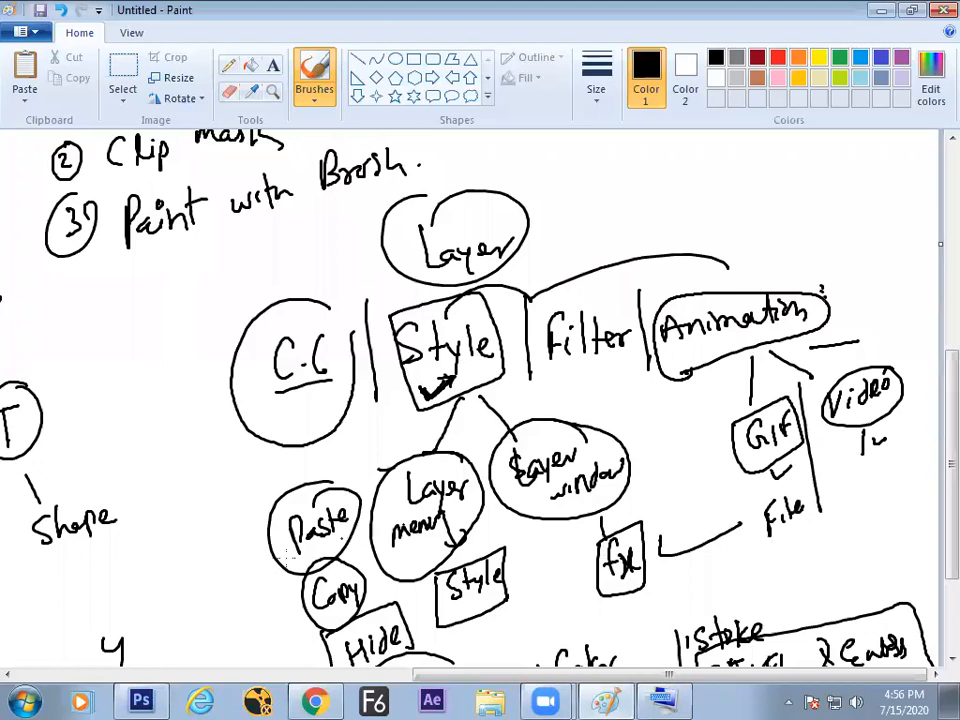
- Switch back to Photoshop, open Save for Web for the animation, and set the format to GIF
left_click(138, 701)
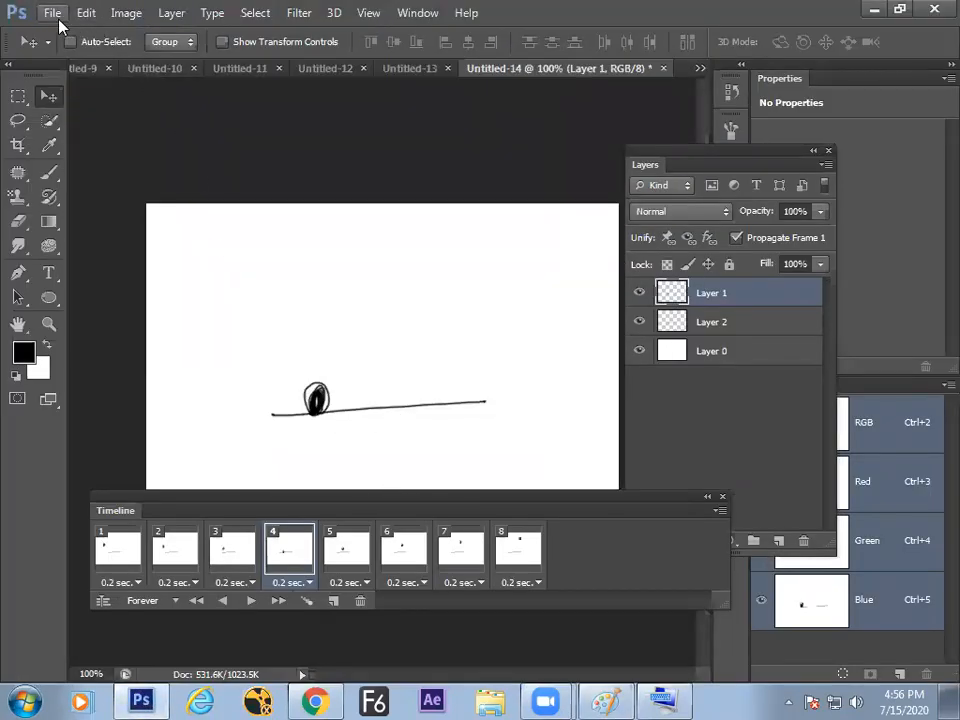
left_click(58, 18)
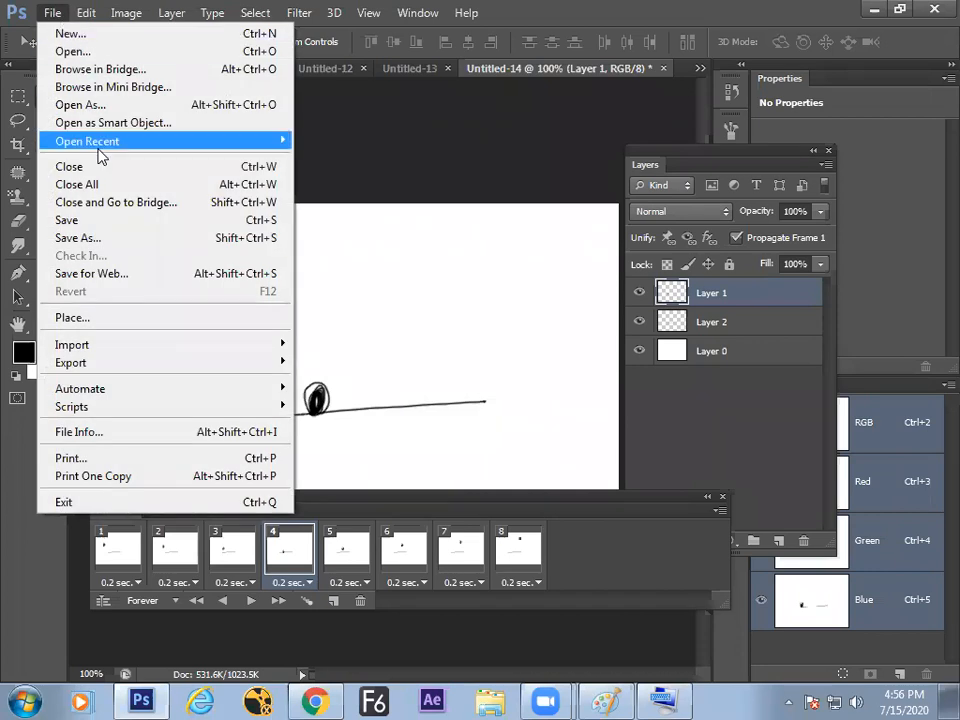
left_click(112, 278)
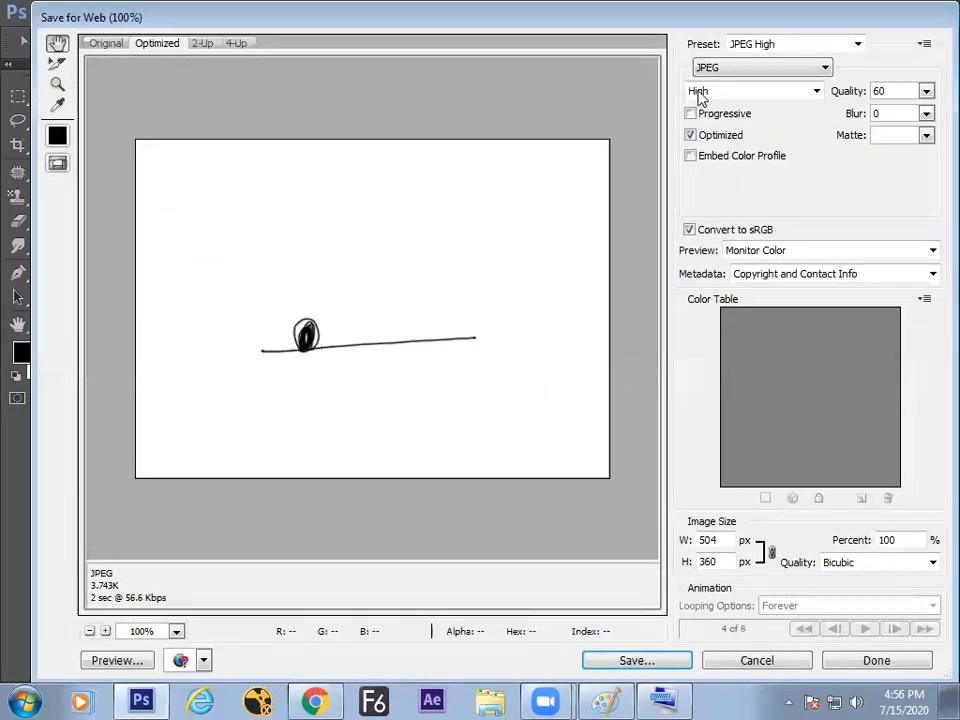
left_click(728, 70)
left_click(722, 81)
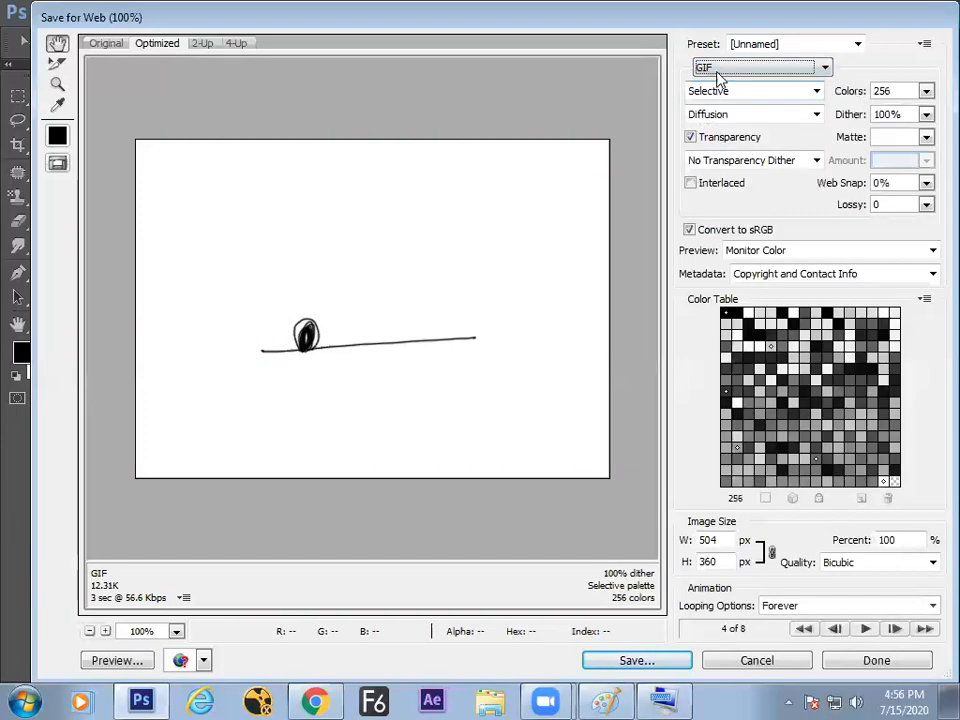
left_click(718, 70)
left_click(717, 83)
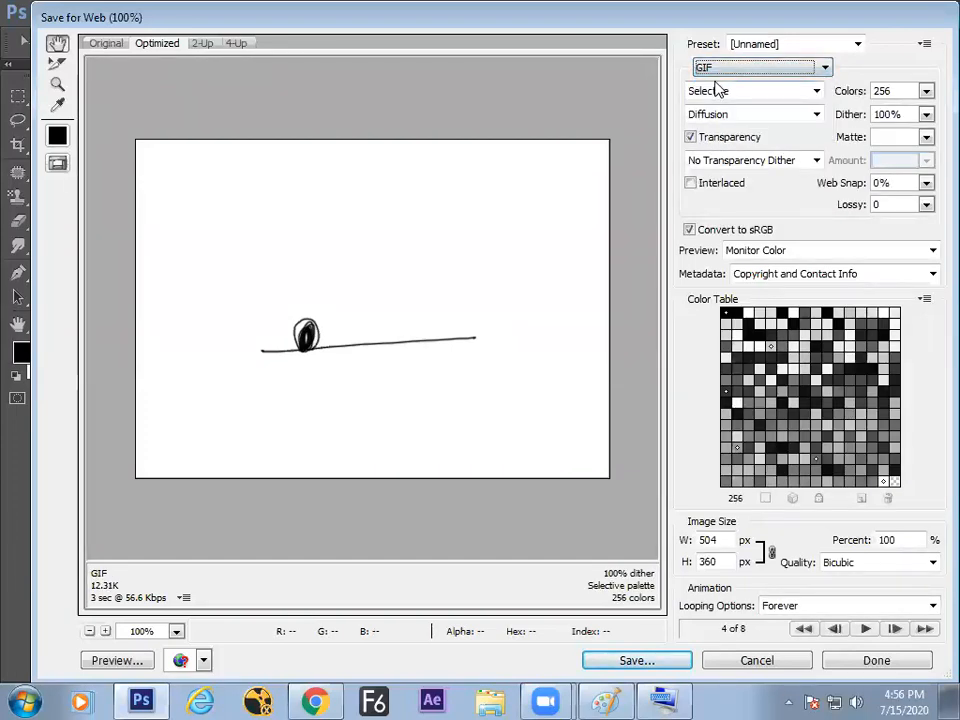
- Start saving the optimized file, create a folder named "animation" on the Desktop, and open it as the destination
left_click(655, 660)
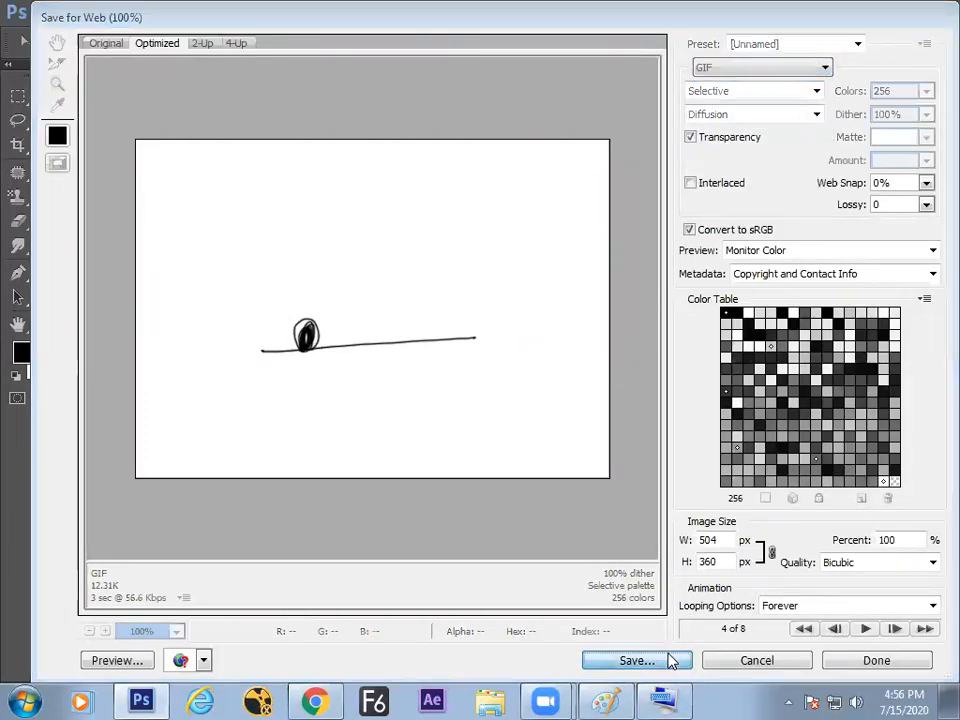
left_click(53, 148)
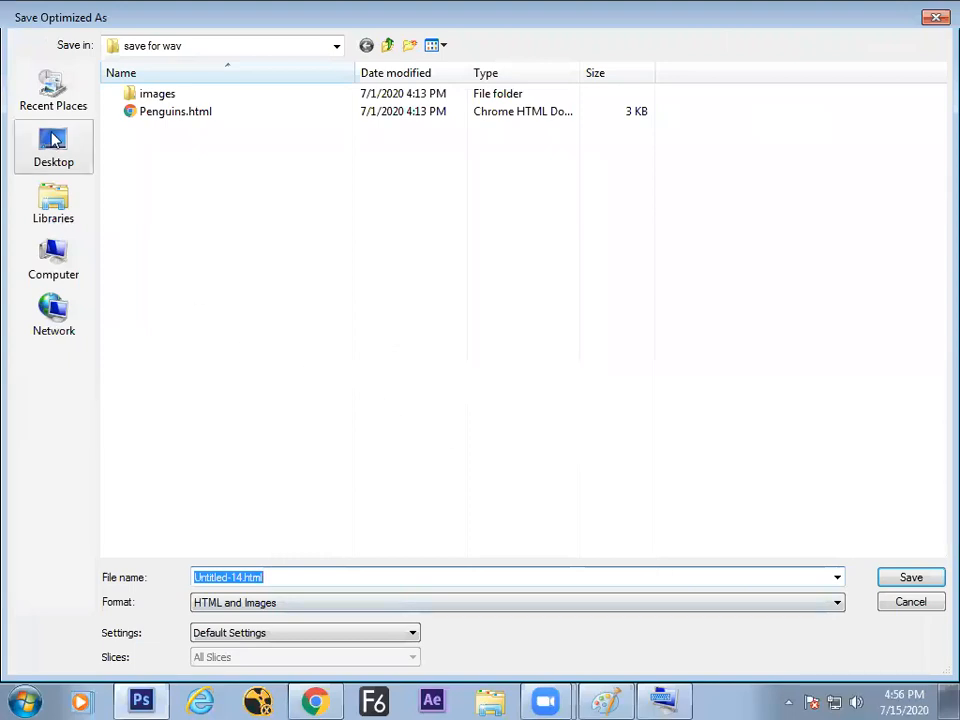
left_click(410, 45)
type("ani")
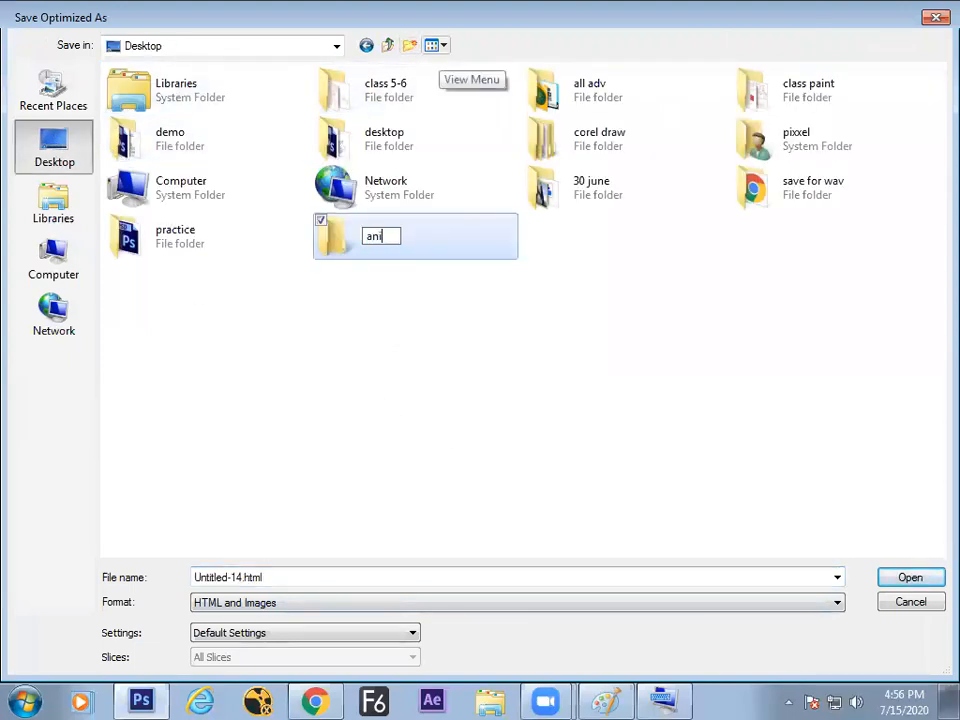
type("mationm")
key("BackSpace")
key("Return")
key("Return")
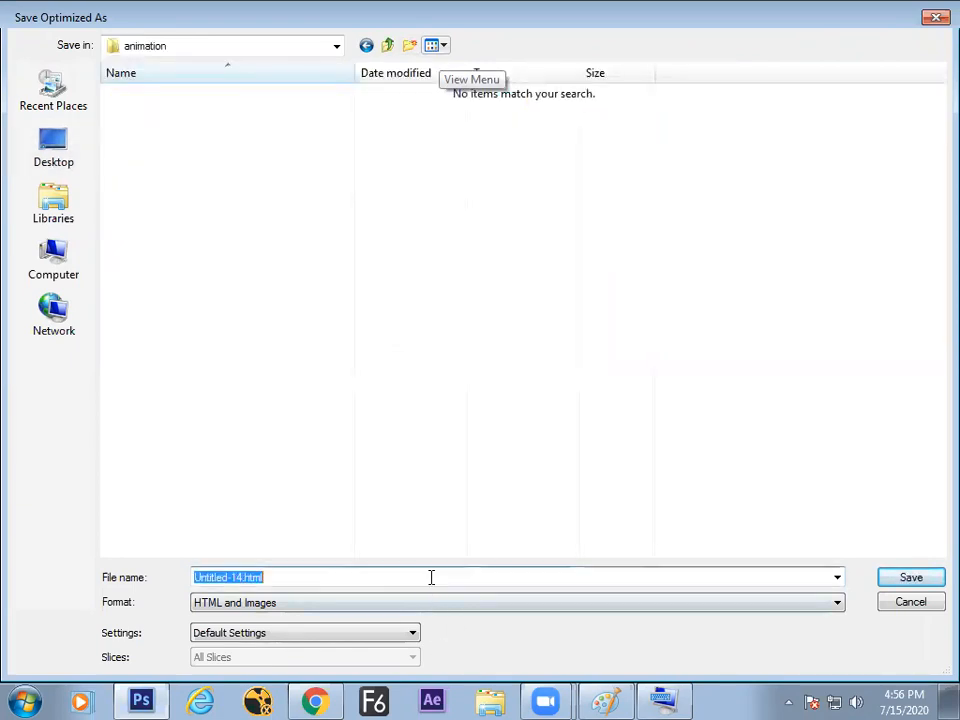
- Name the file "for web" and save it in the HTML and Images format
left_click(432, 575)
left_click_drag(300, 577, 10, 555)
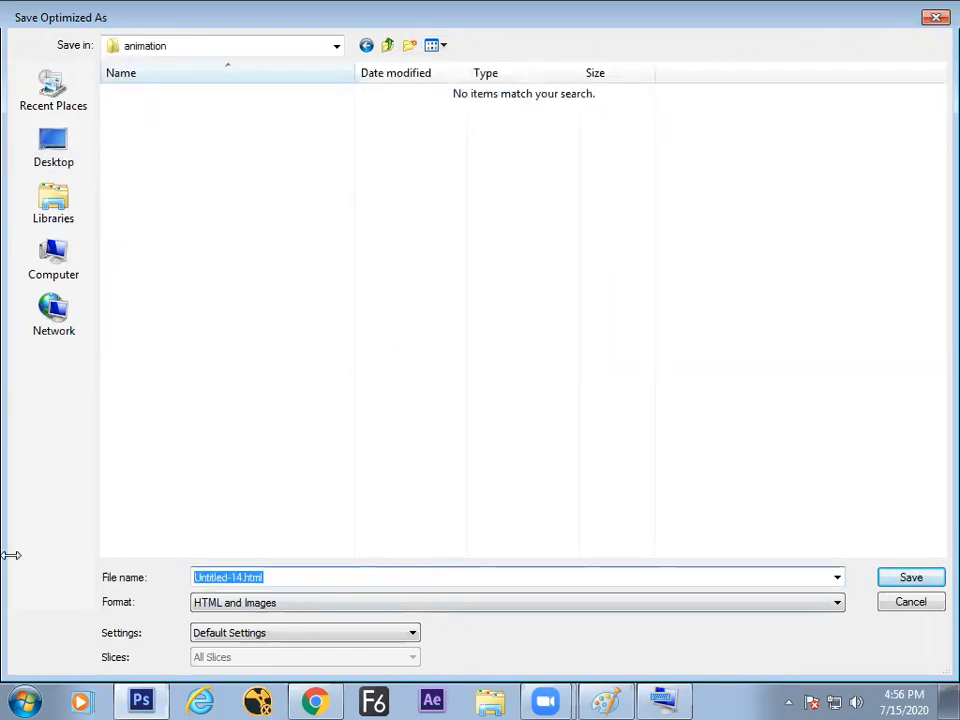
type("for web")
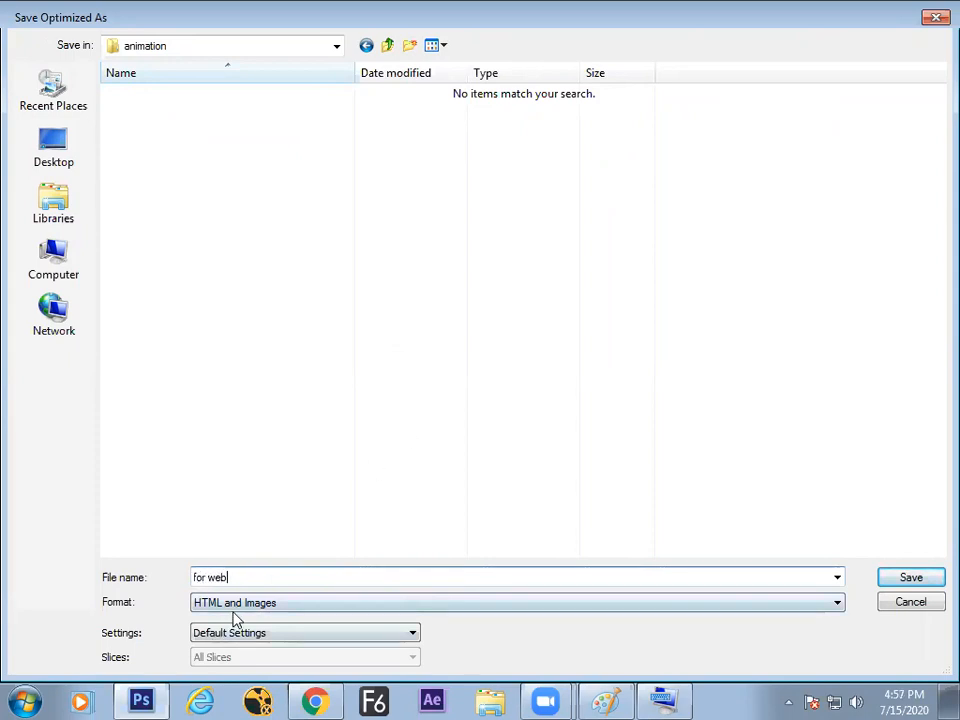
left_click(906, 578)
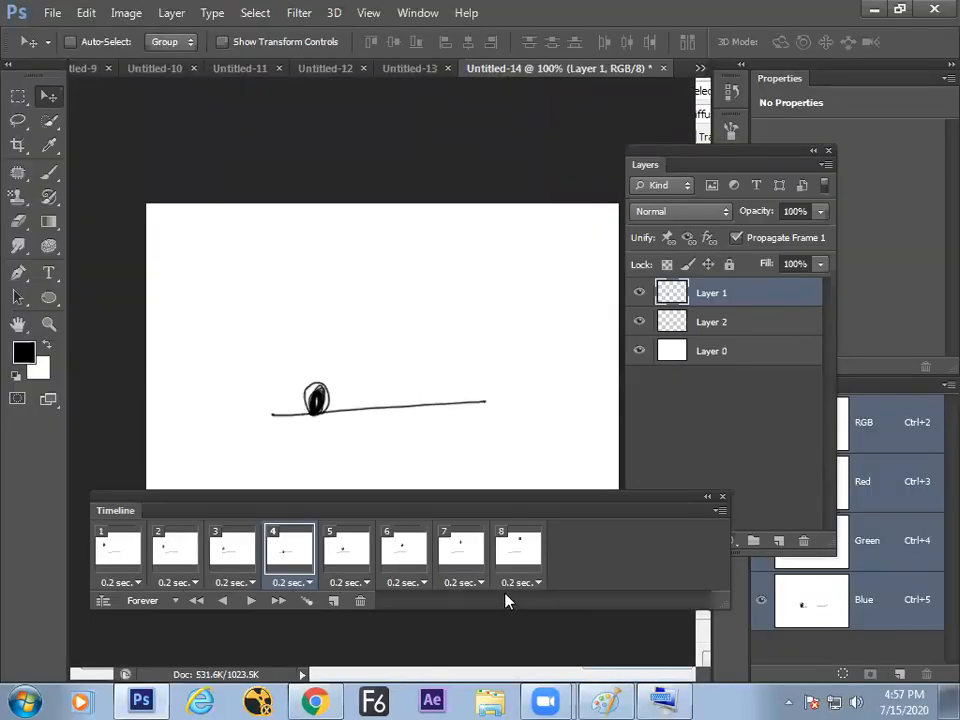
- Open the exported for-web.html from the Desktop's animation folder in the browser to view the animation
key("super+d")
double_click(619, 418)
double_click(222, 145)
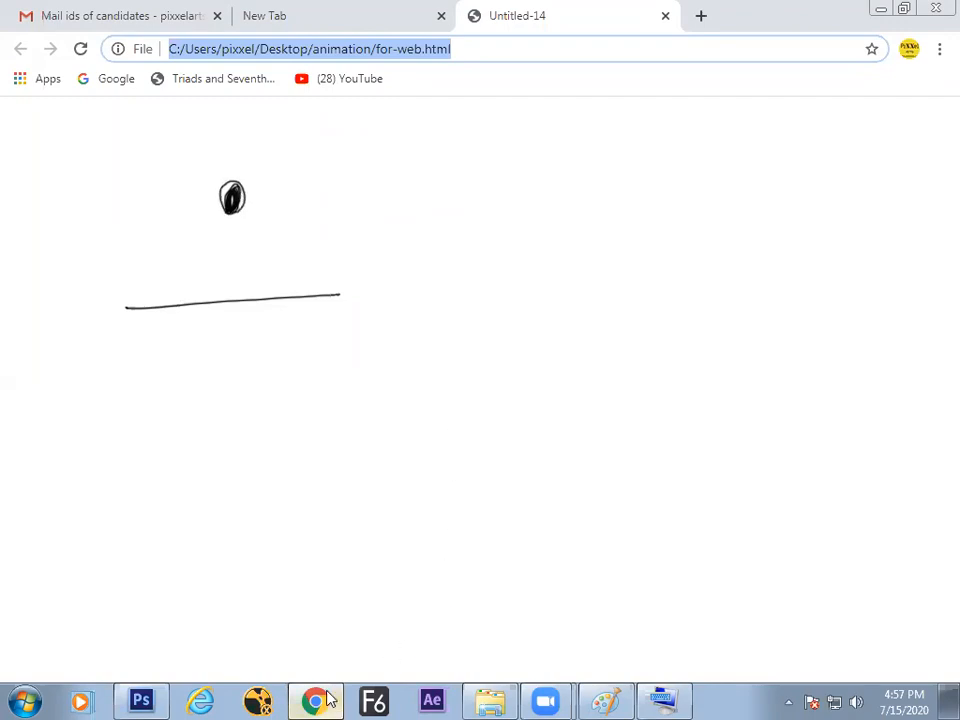
- Switch back to Photoshop and open the Render Video settings for the bouncing-ball animation
left_click(141, 700)
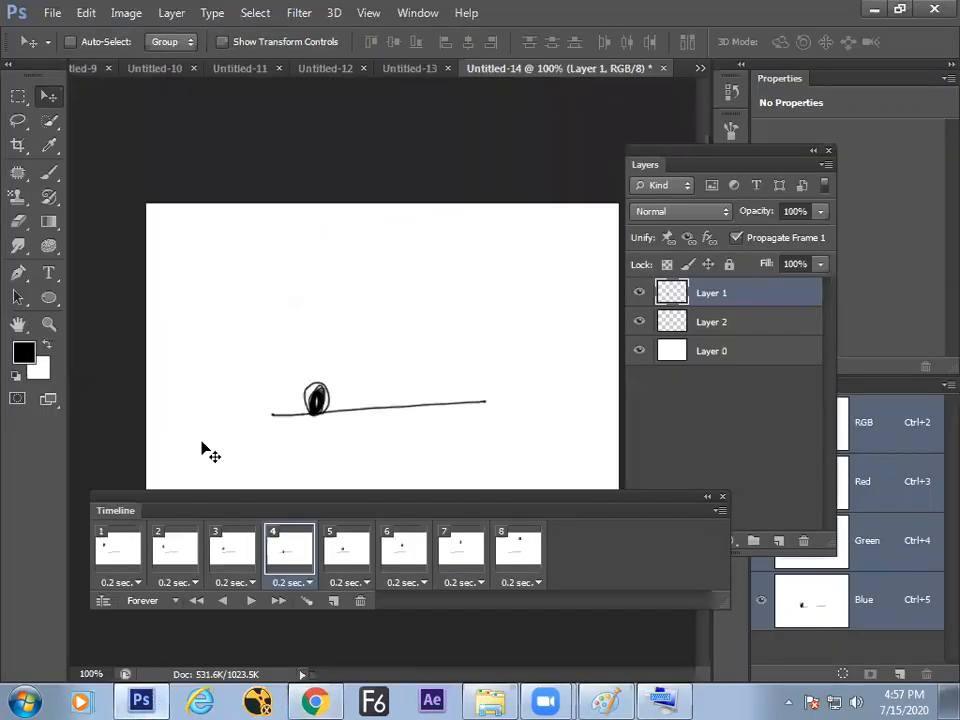
left_click(51, 12)
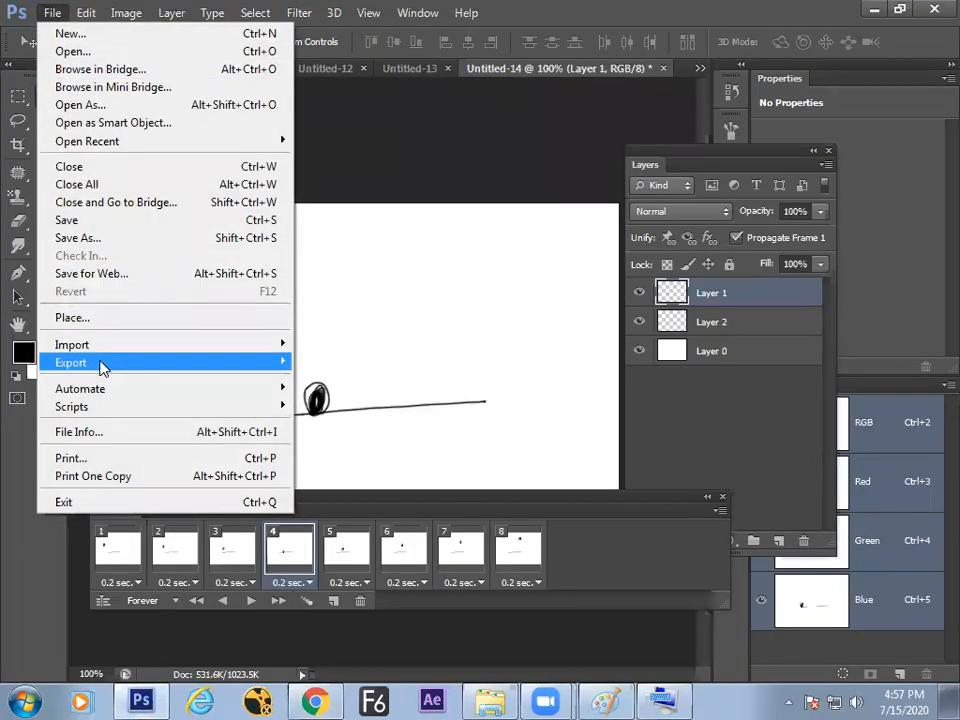
mouse_move(103, 364)
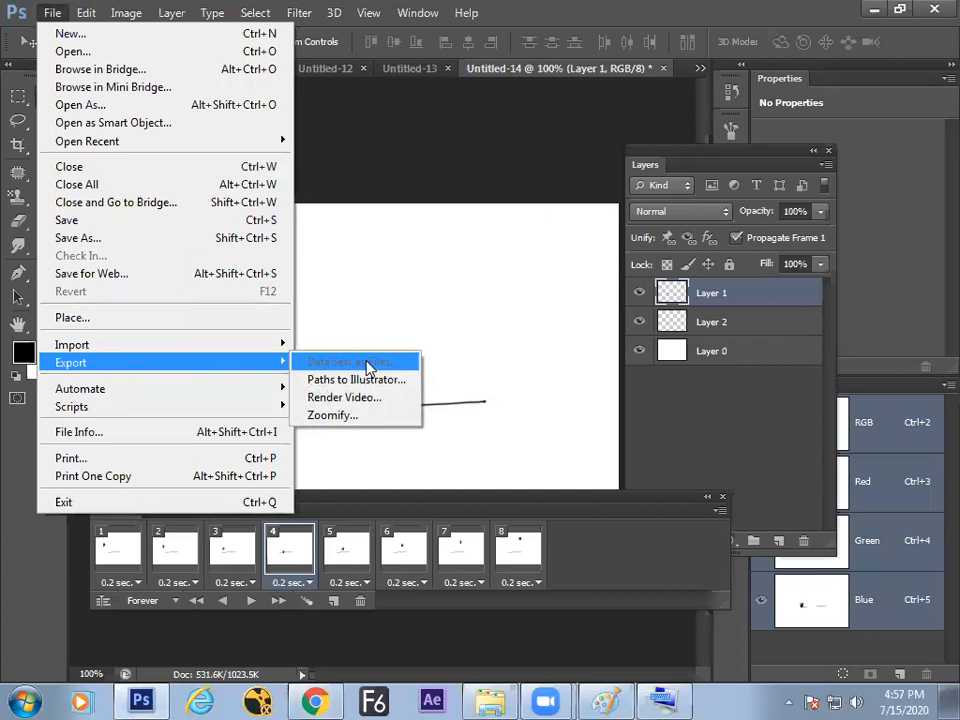
left_click(381, 406)
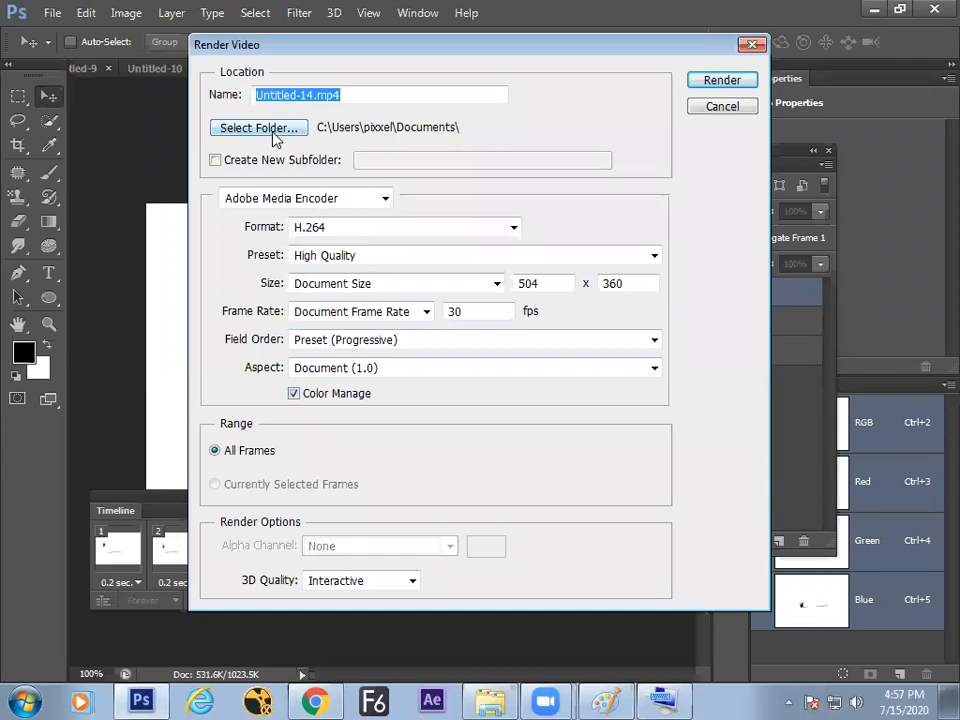
- Choose the Desktop's animation folder as the destination for the rendered video
left_click(276, 139)
left_click_drag(606, 354, 605, 257)
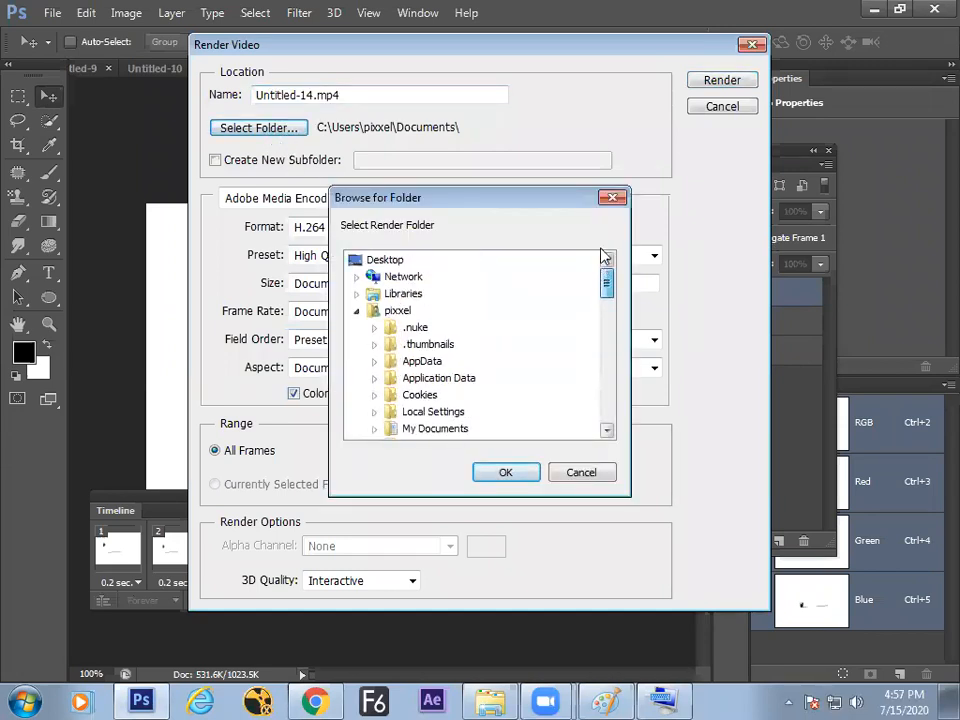
left_click(394, 262)
left_click(357, 311)
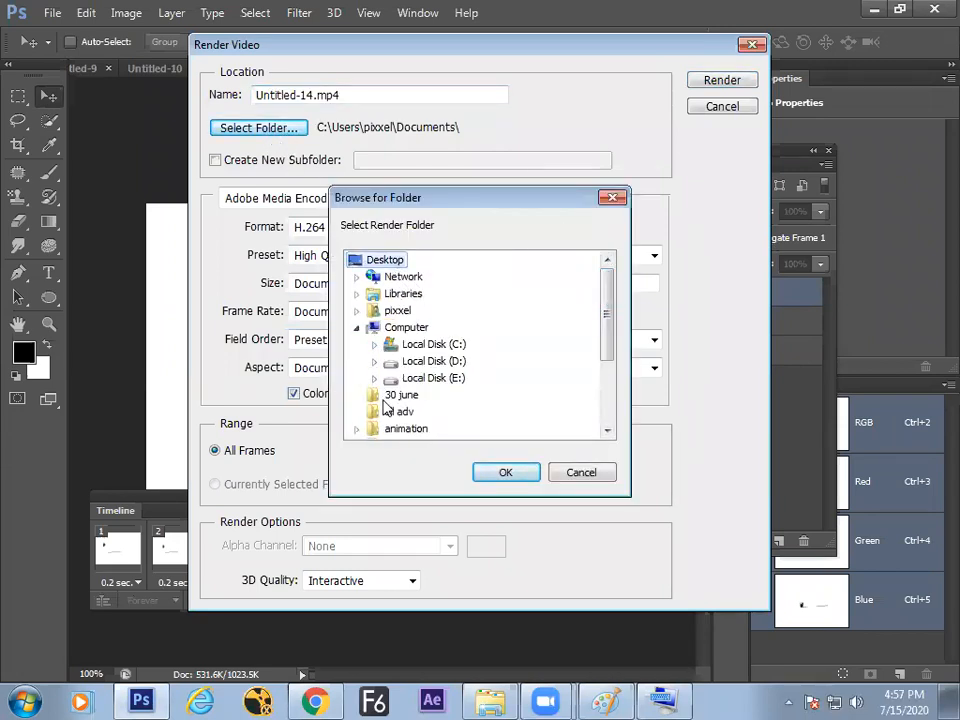
left_click(357, 328)
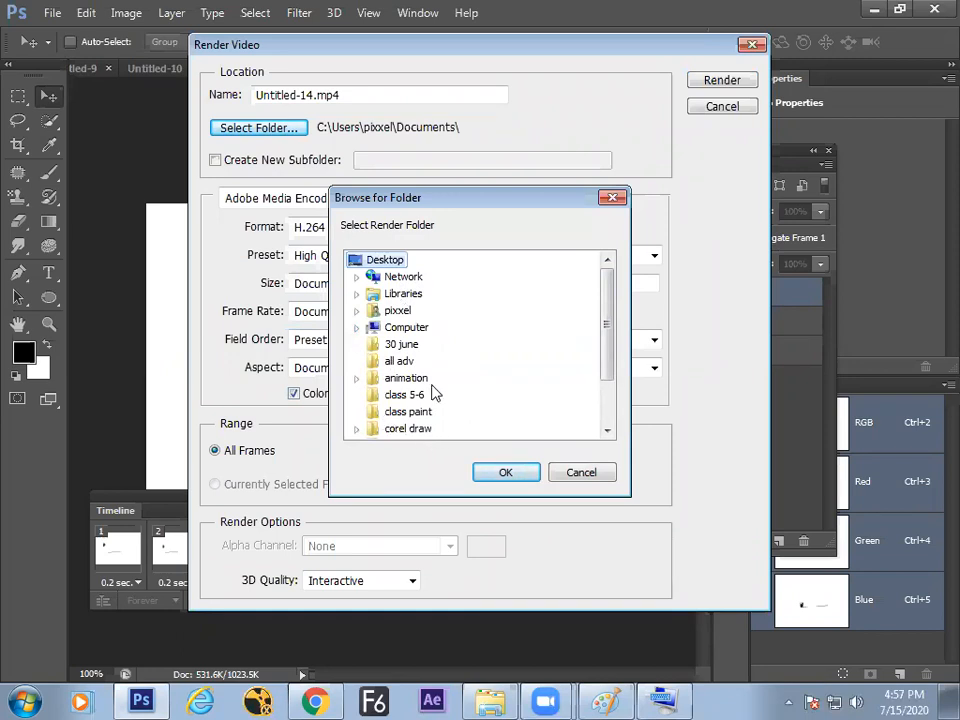
left_click(408, 378)
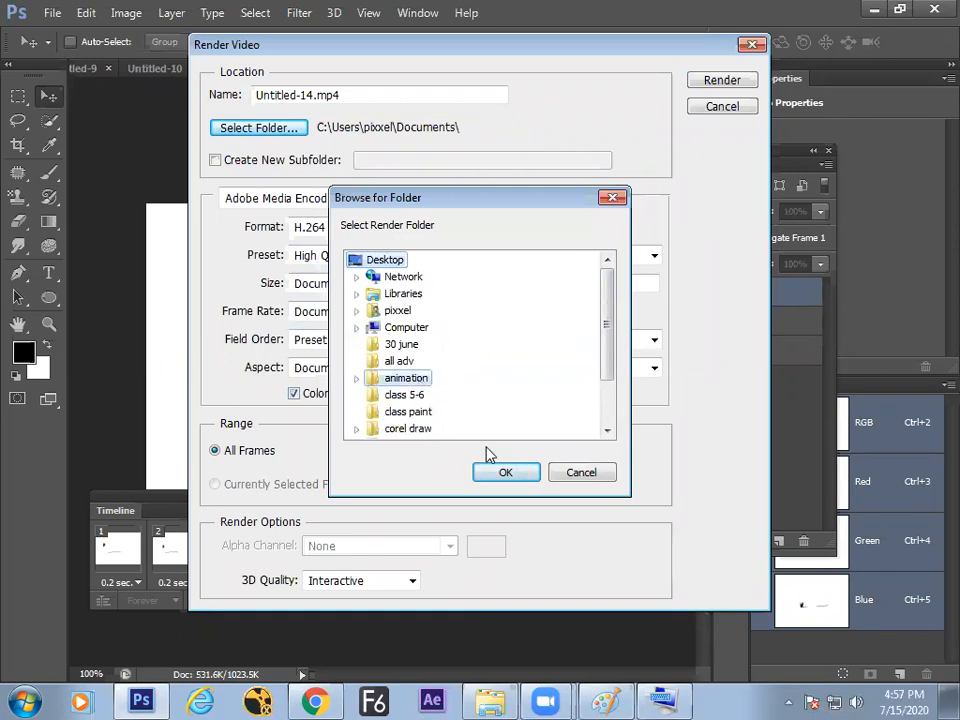
left_click(505, 472)
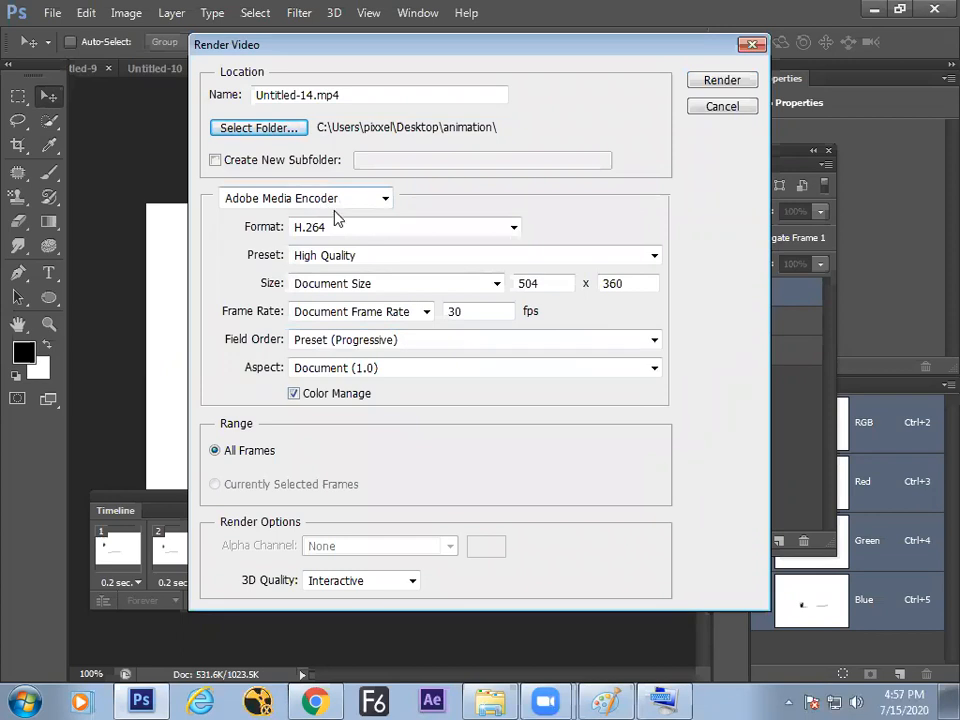
- Set the video format to H.264 and render the animation
left_click(369, 229)
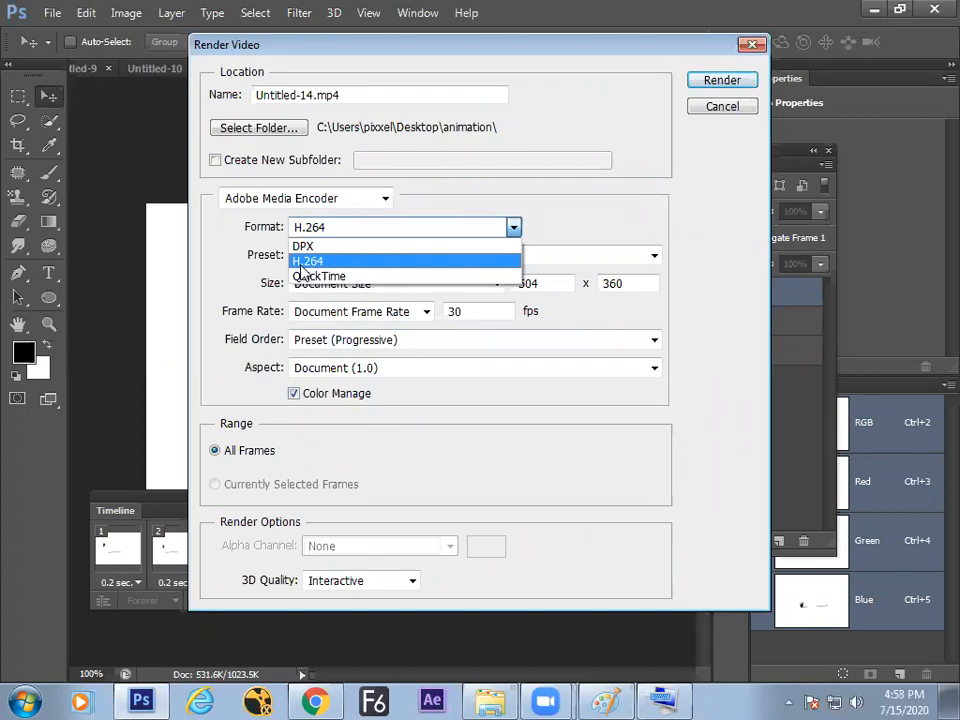
left_click(303, 262)
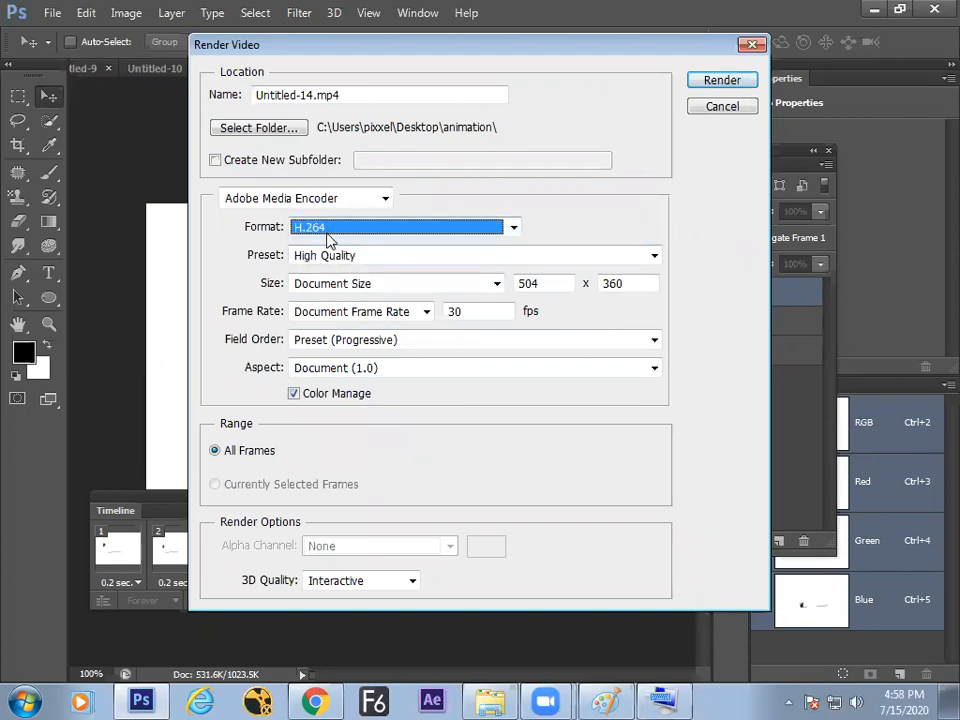
left_click(720, 84)
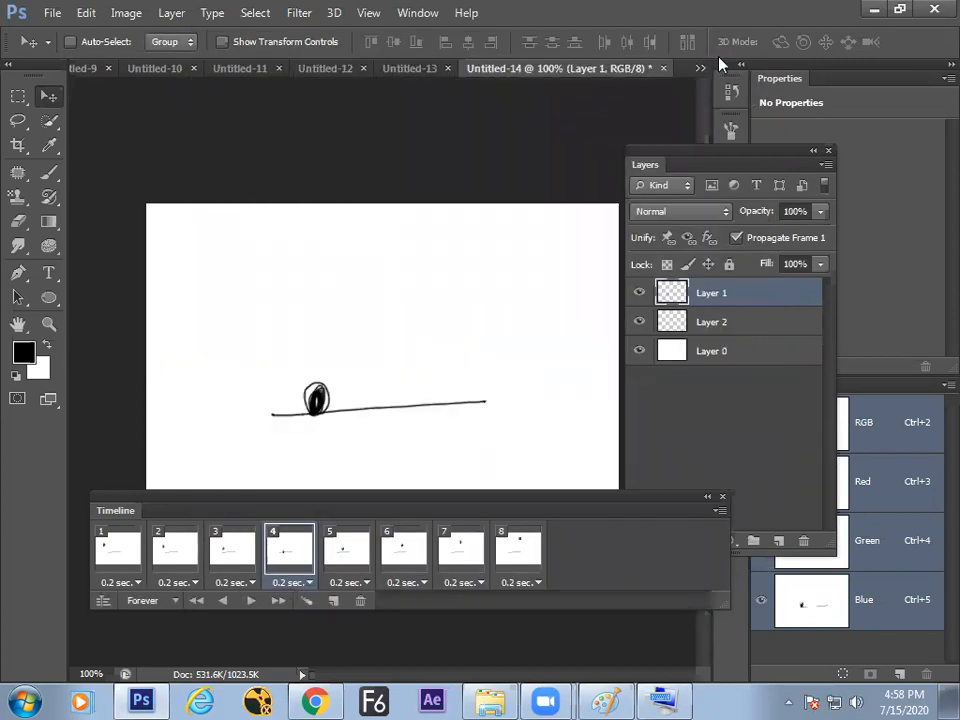
- Open the rendered Untitled-14.mp4 from the animation folder in VLC, play it, and close the player
left_click(873, 9)
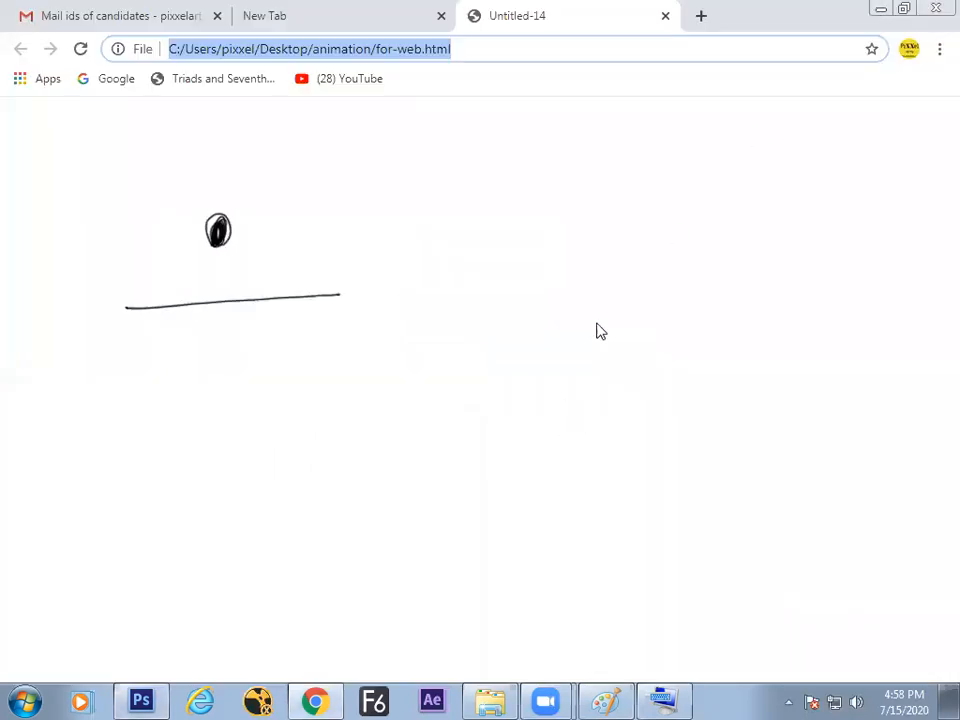
left_click(884, 9)
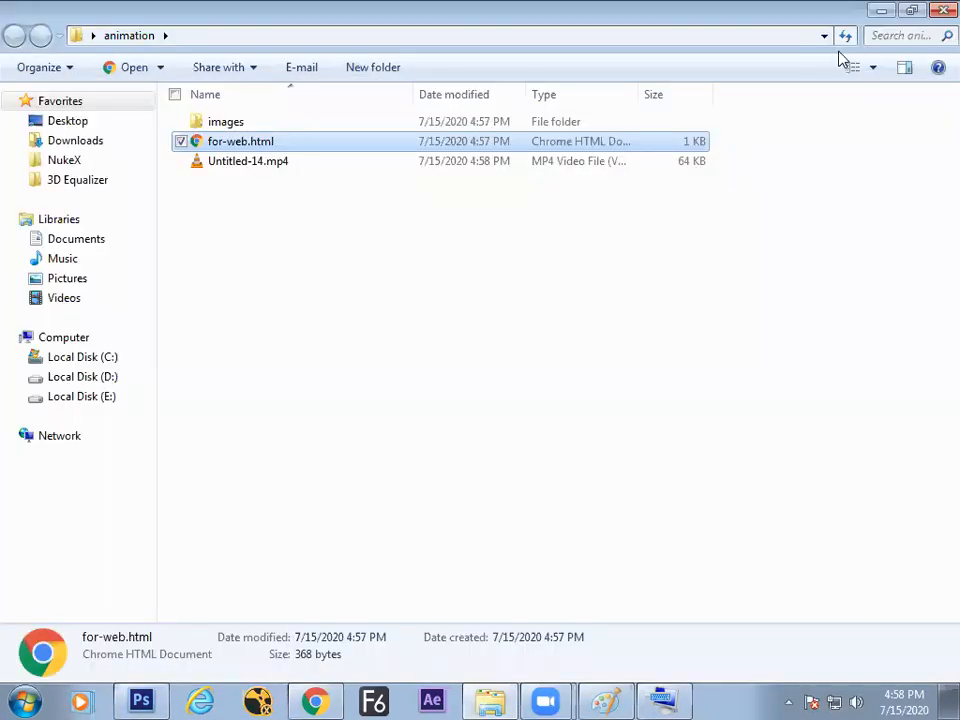
left_click(262, 163)
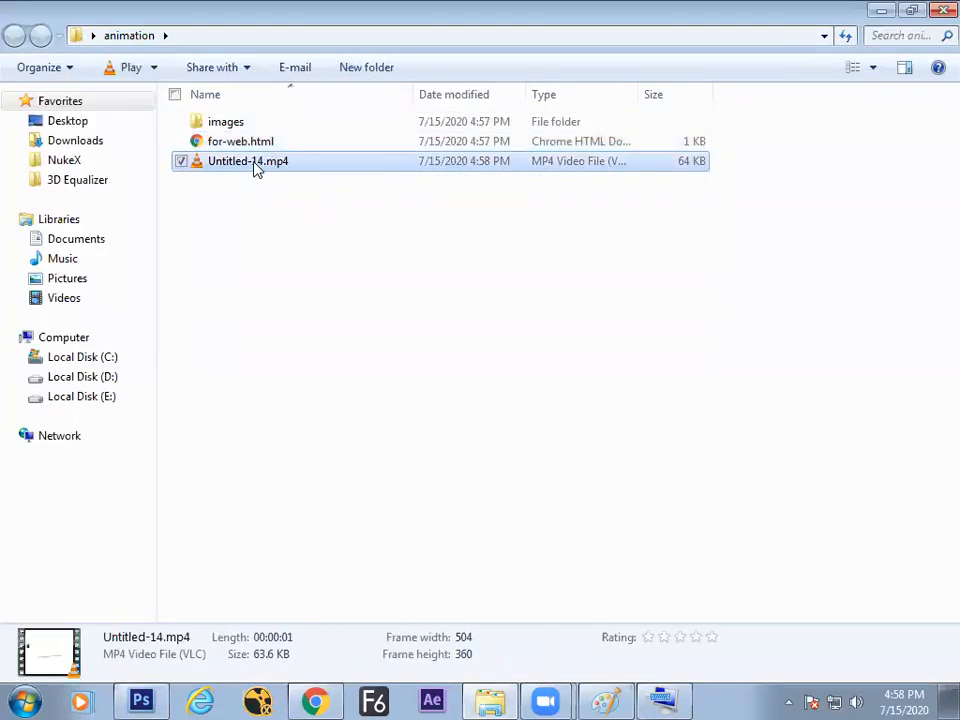
double_click(255, 165)
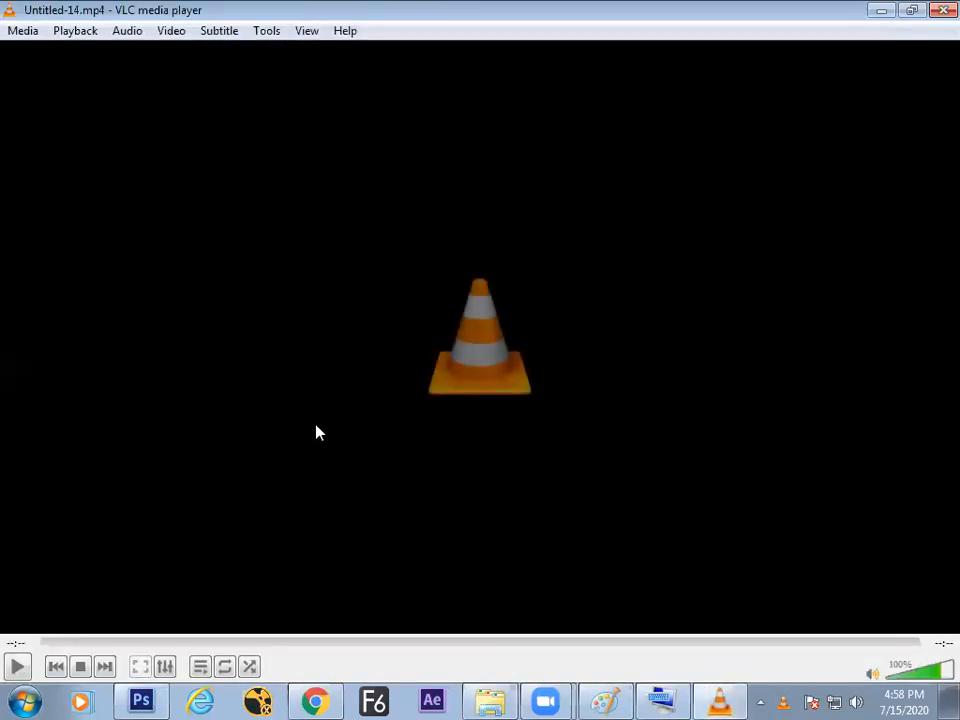
key("space")
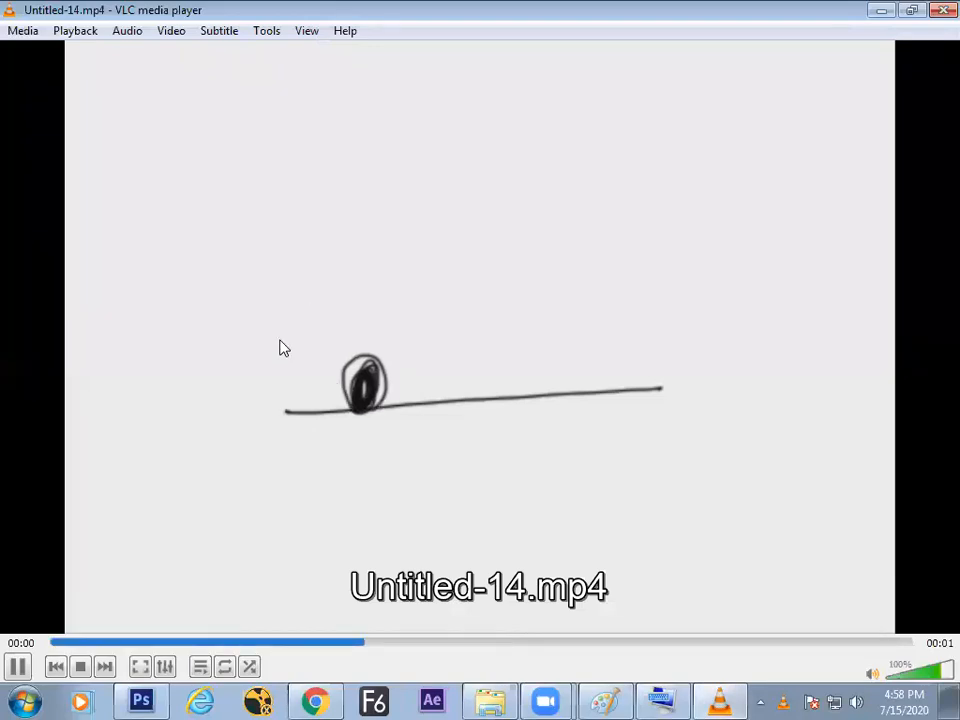
key("space")
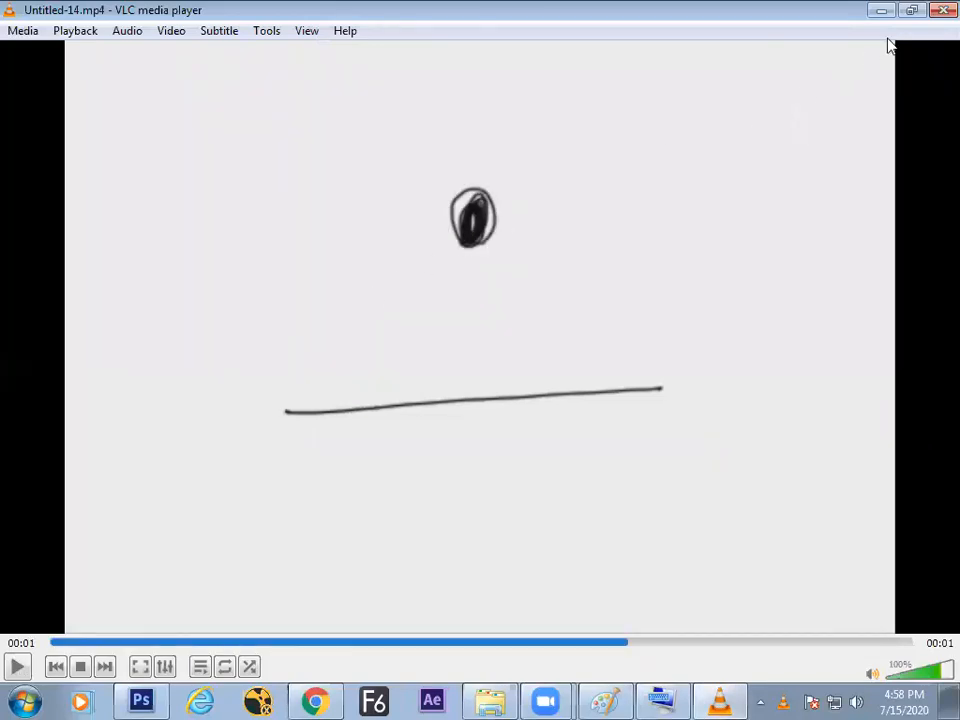
left_click(940, 10)
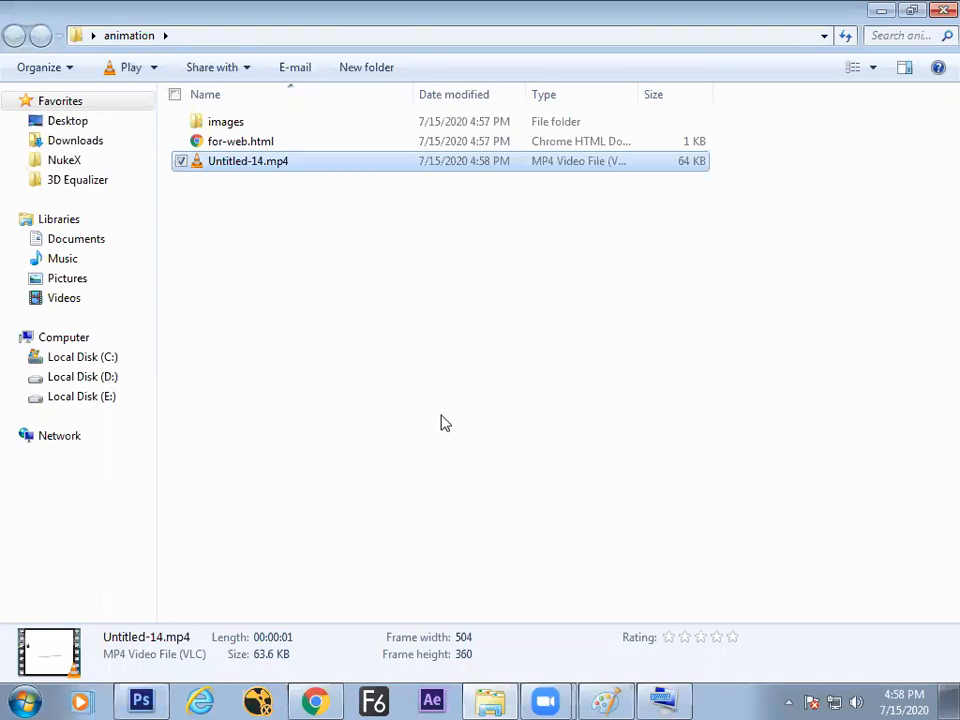
- Return to Photoshop and create a new document using the Default Photoshop Size preset
left_click(144, 699)
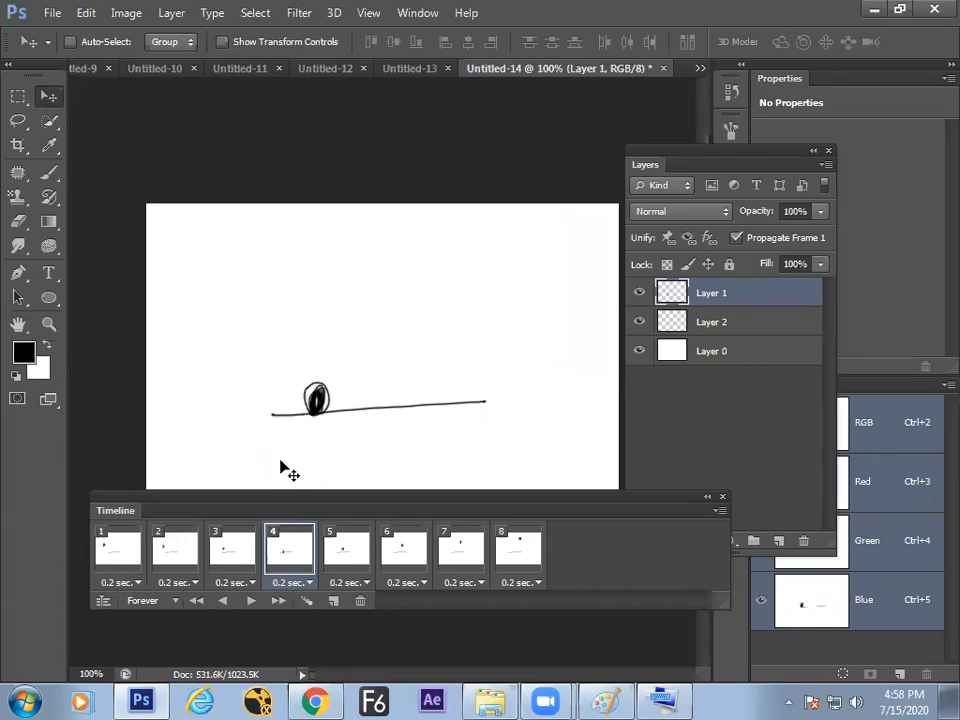
key("ctrl+n")
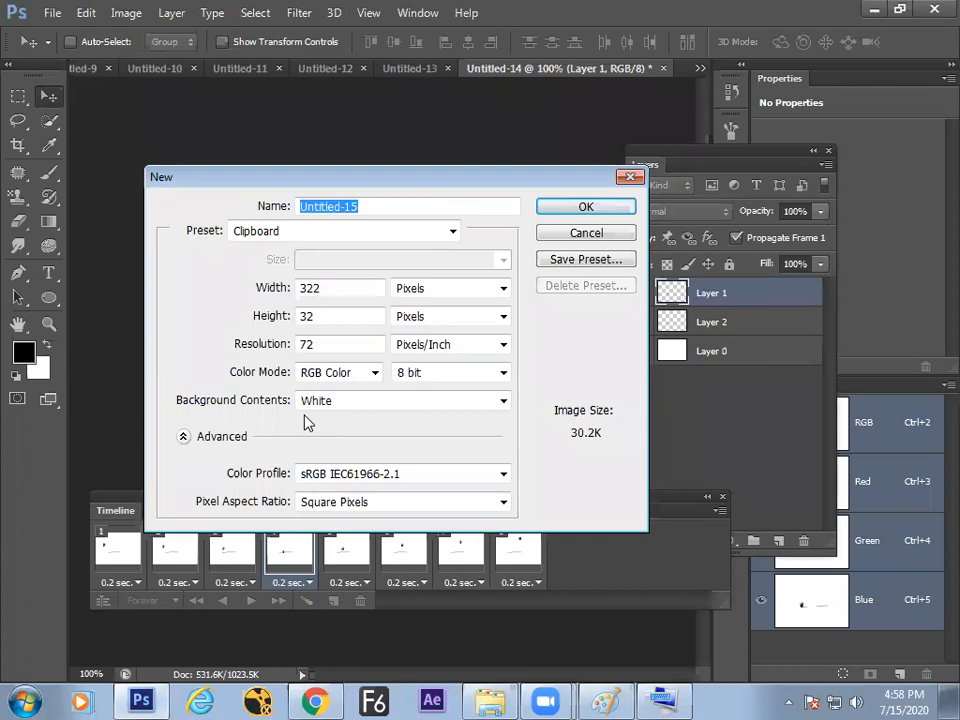
left_click(336, 231)
left_click(321, 272)
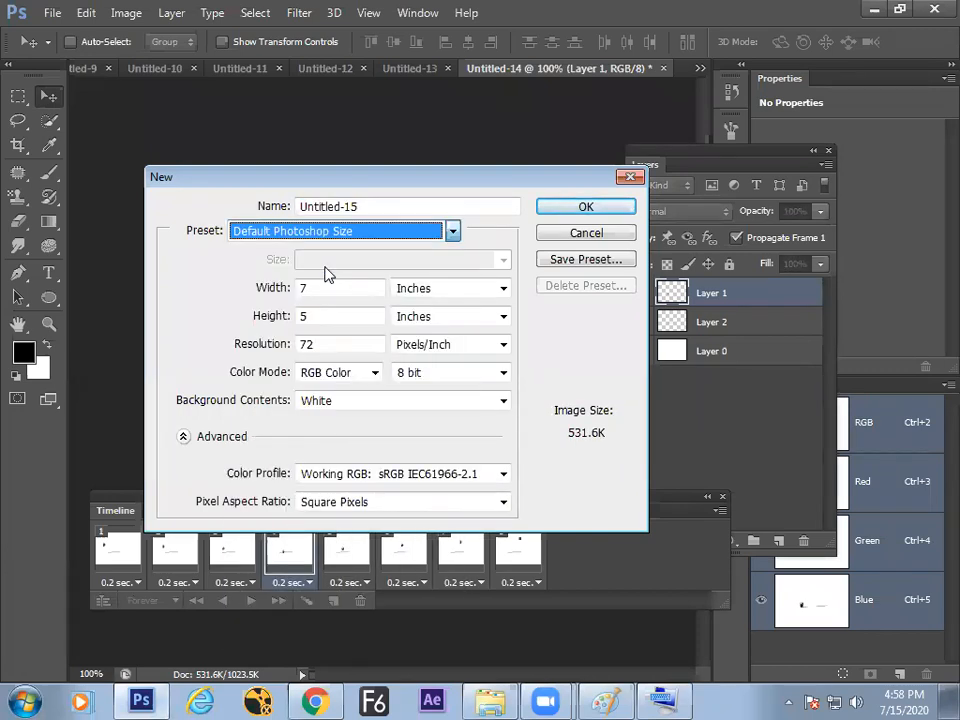
key("Return")
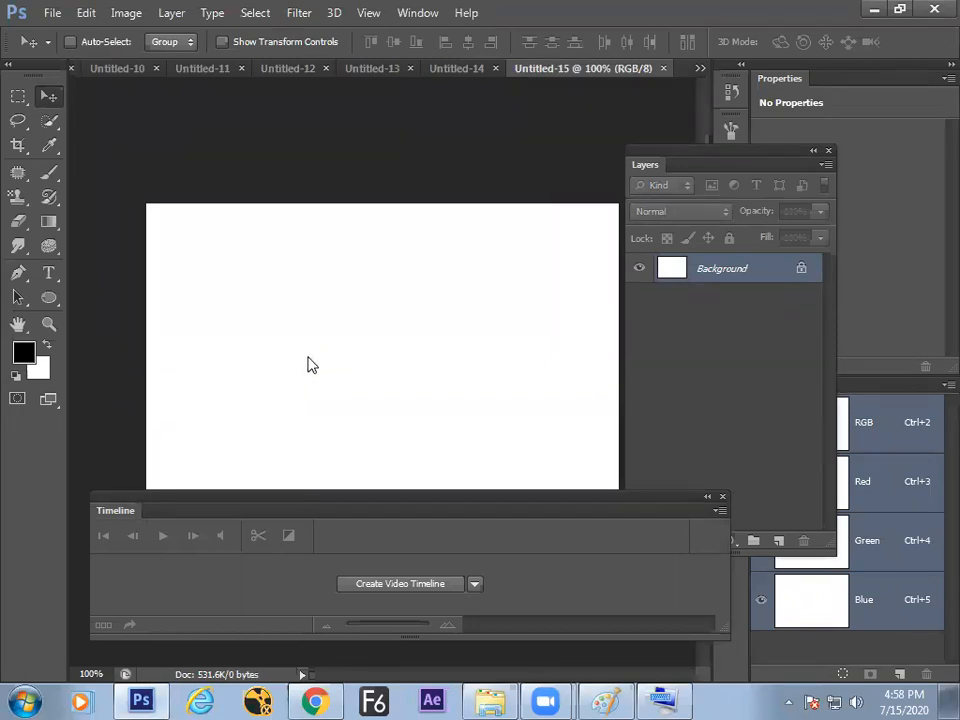
- Browse to the Pictures library and open the Penguins.jpg photo
key("ctrl+o")
left_click(60, 268)
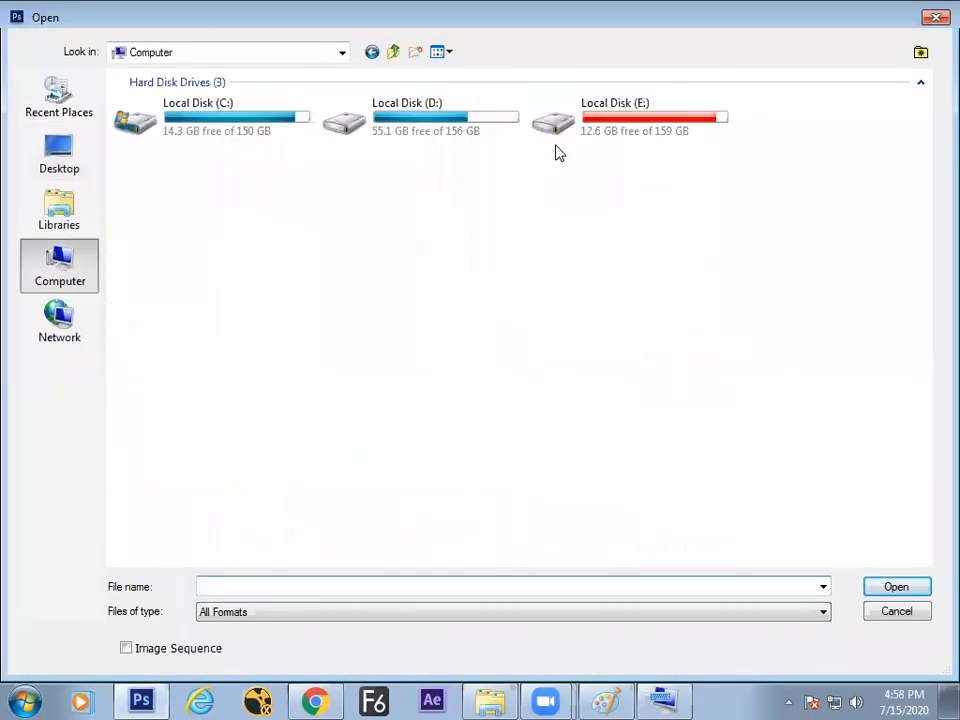
left_click(556, 128)
left_click(62, 158)
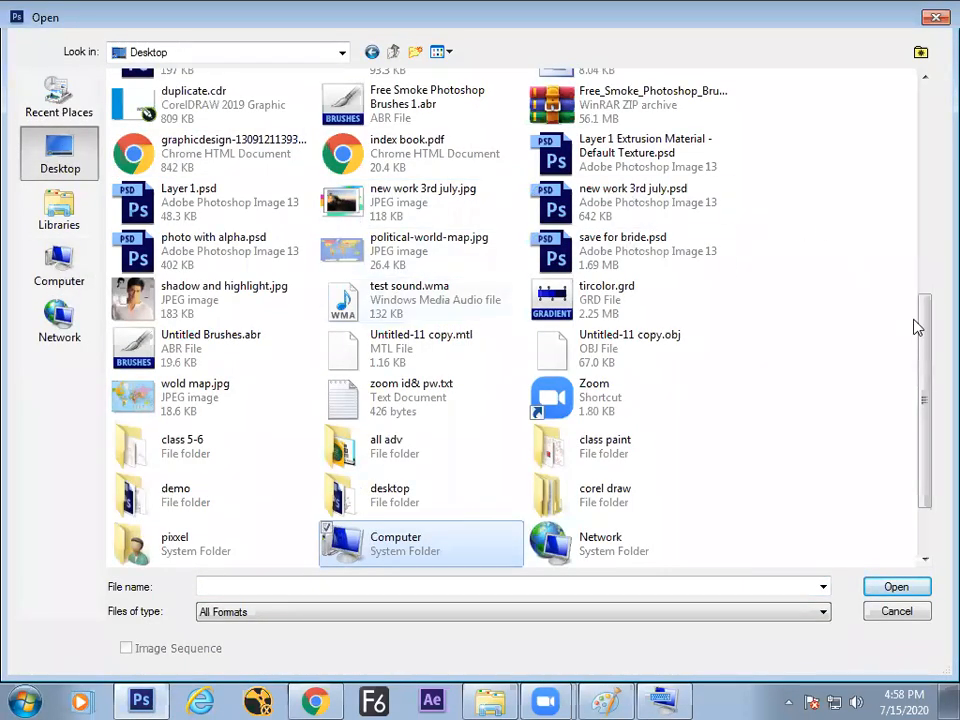
left_click(92, 262)
left_click(80, 222)
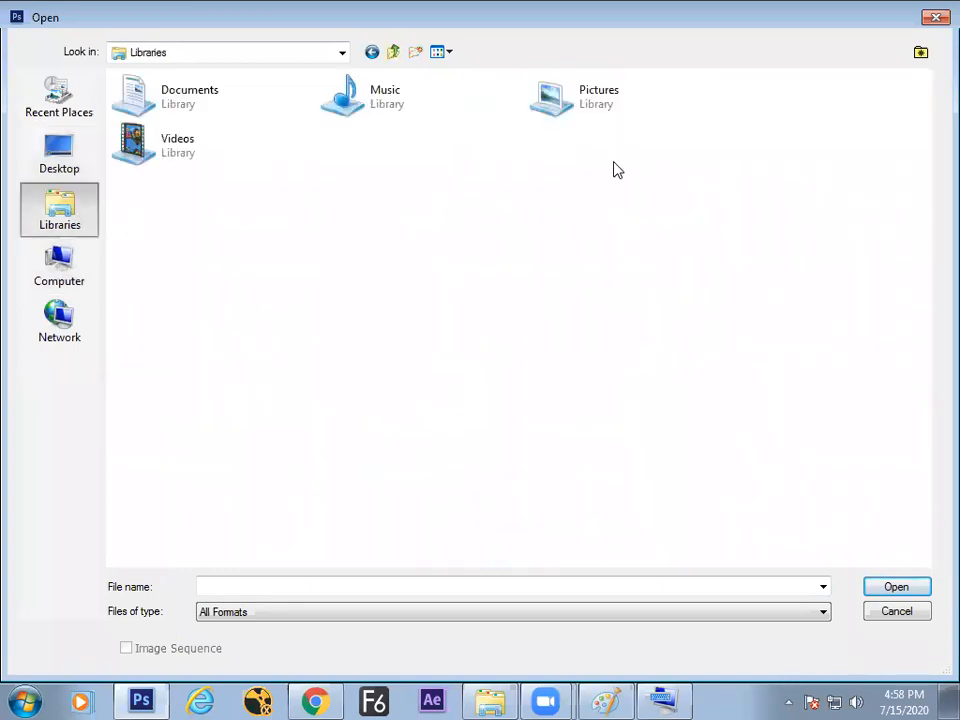
double_click(560, 100)
double_click(790, 125)
double_click(705, 140)
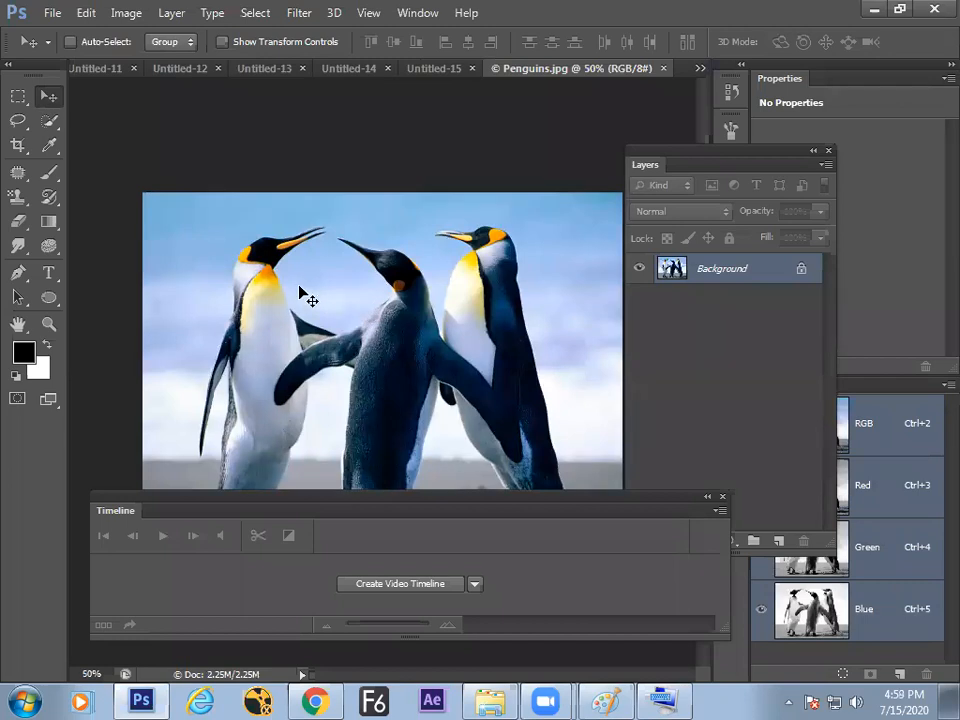
- Select the left penguin's head with a freehand Lasso outline and copy it to a new layer
left_click(20, 123)
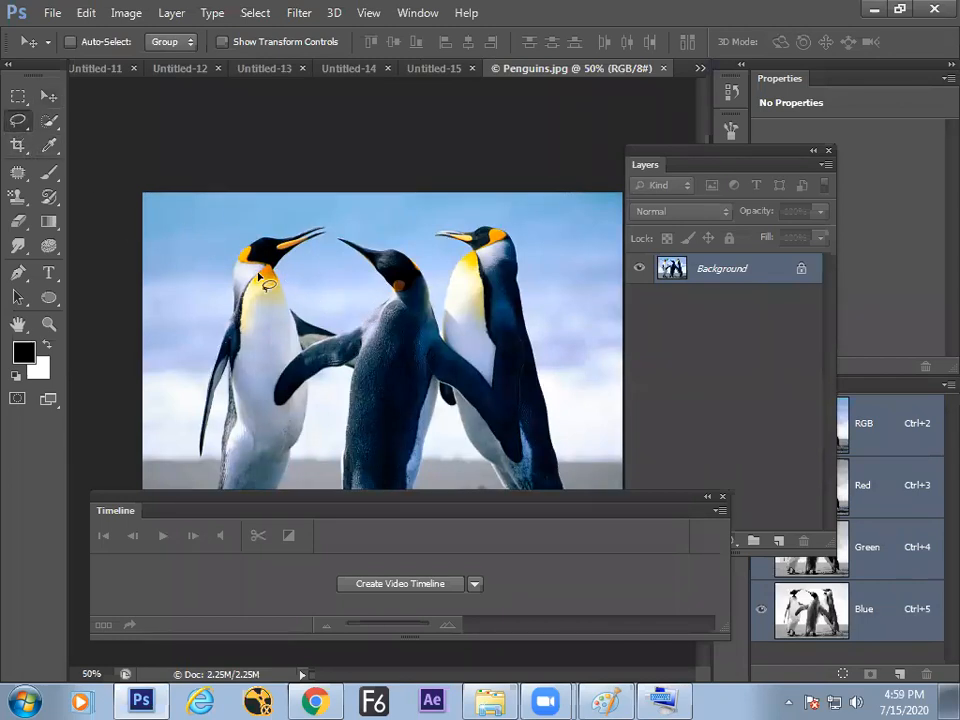
mouse_move(232, 271)
left_mouse_down()
mouse_move(275, 280)
mouse_move(317, 257)
mouse_move(335, 233)
mouse_move(252, 228)
left_mouse_up()
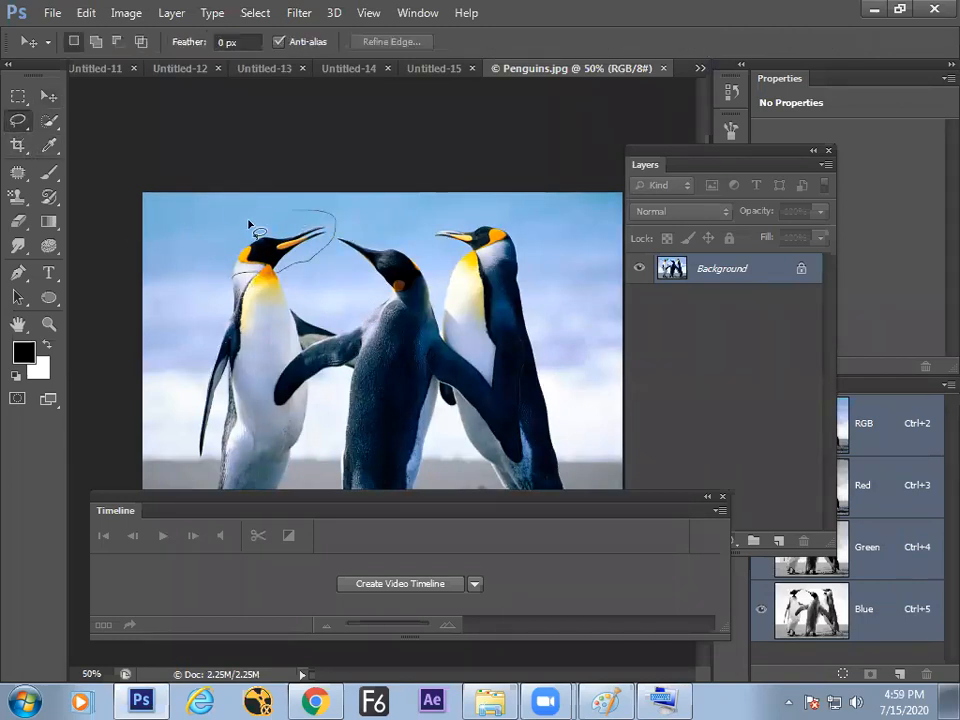
left_click_drag(222, 270, 222, 266)
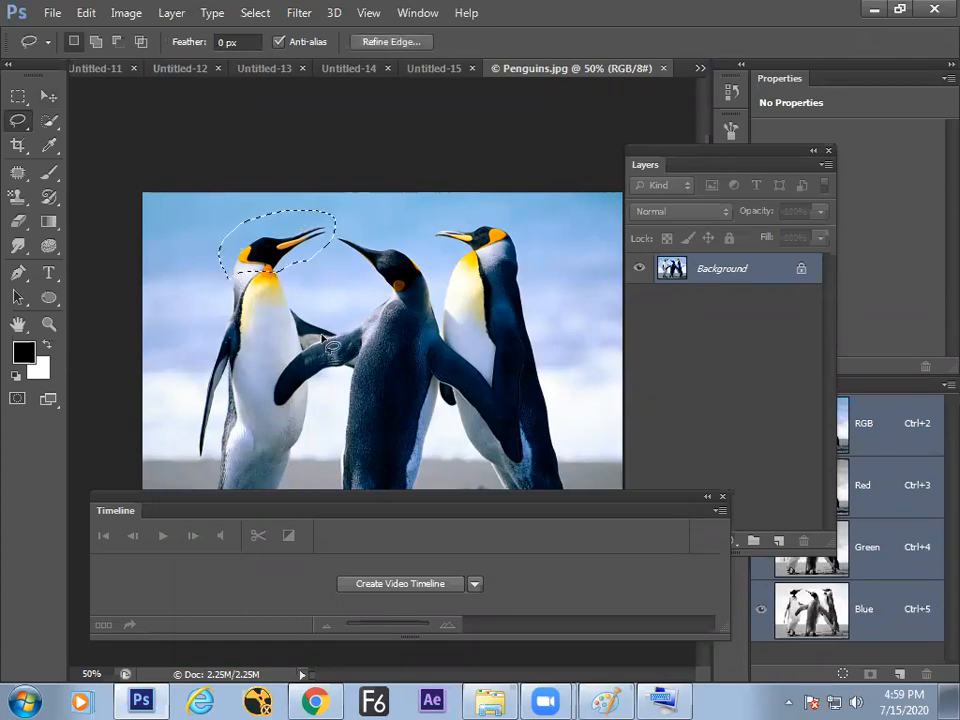
key("ctrl+j")
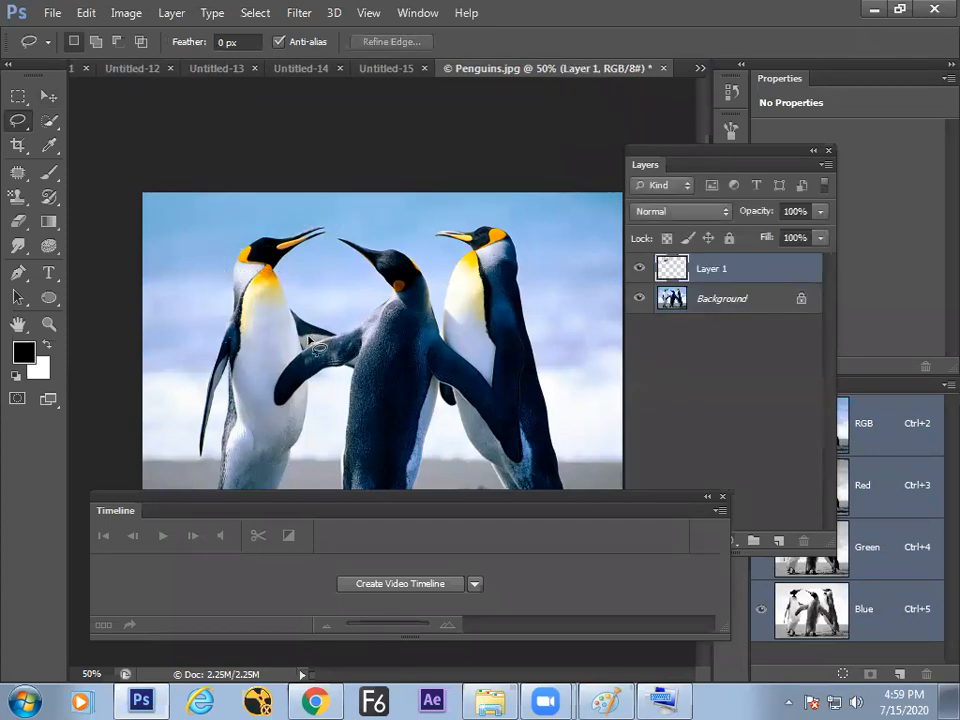
- Free-transform the copied head, moving its pivot to the neck and rotating it about -8.45° so the beak tilts upward
key("ctrl+t")
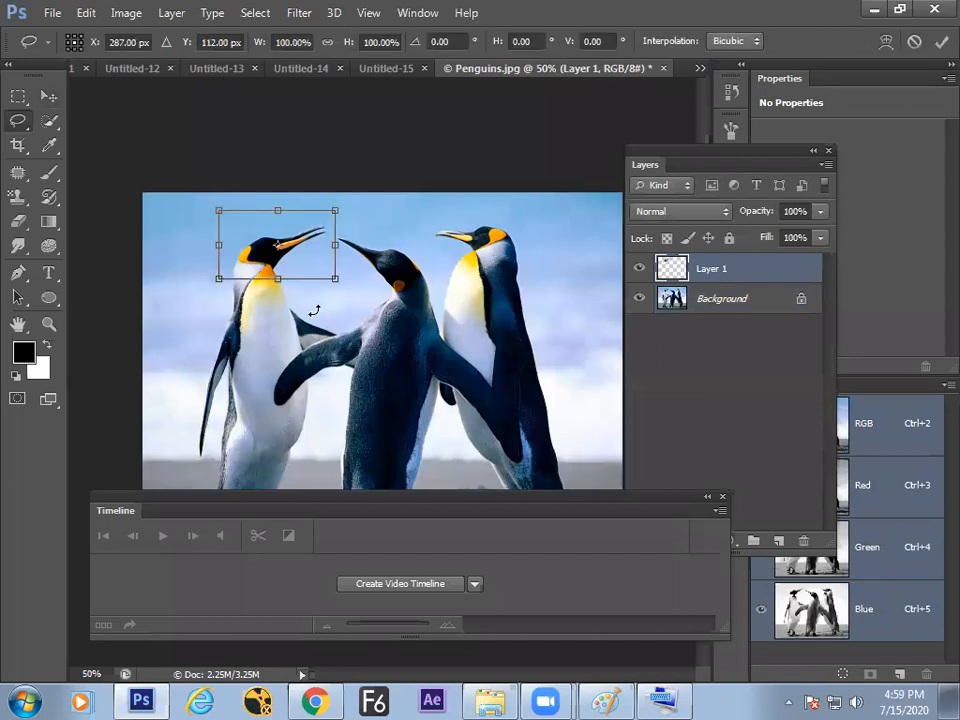
left_click_drag(288, 261, 285, 257)
mouse_move(343, 208)
left_mouse_down()
mouse_move(343, 176)
mouse_move(344, 215)
left_mouse_up()
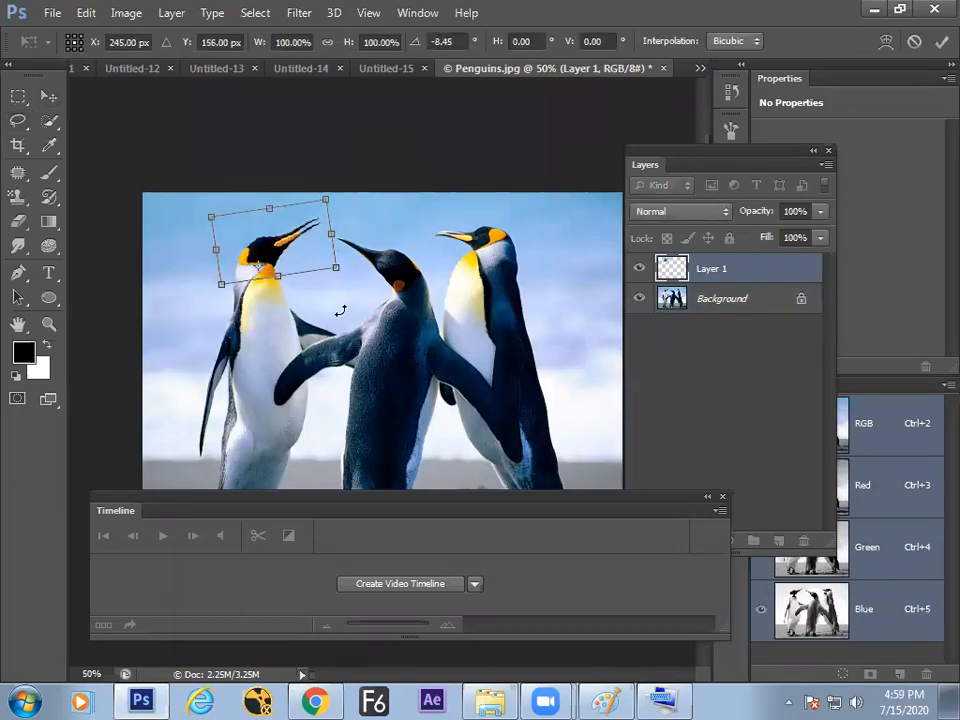
key("Return")
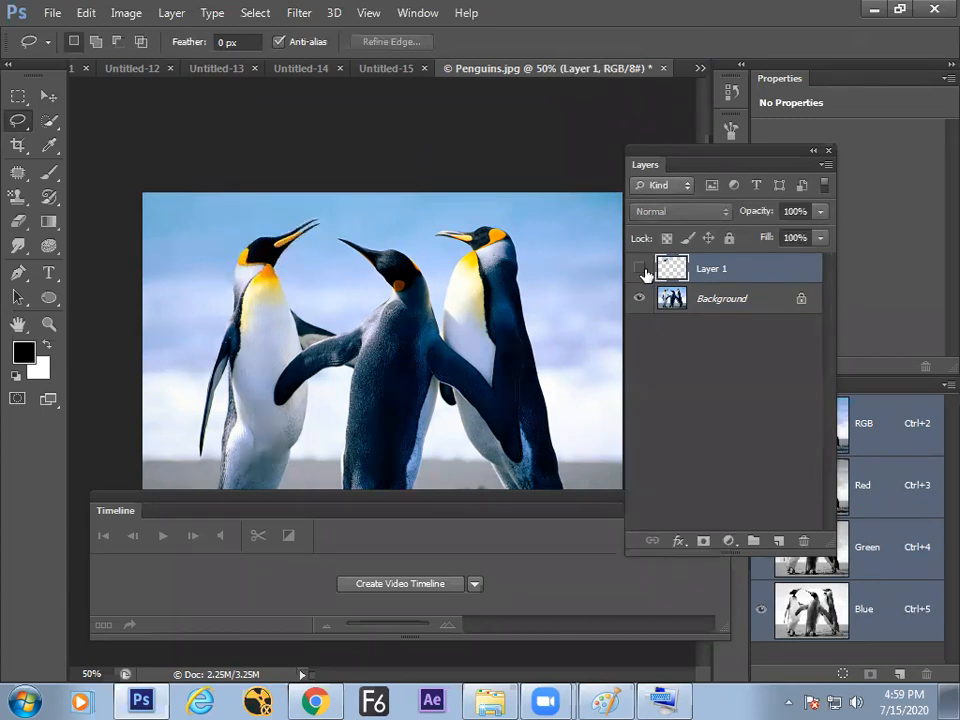
- Hide the tilted head layer and create a video timeline for the penguin image
left_click(640, 269)
left_click(400, 583)
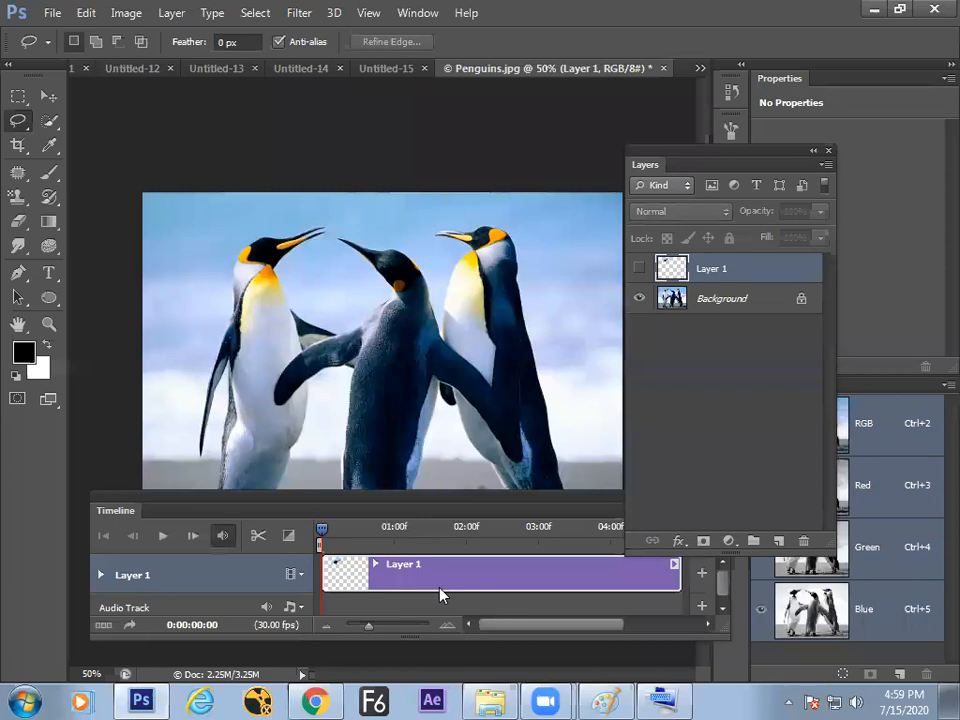
- Convert the timeline to a two-frame animation with 0.1-second delays, showing the tilted head layer only in frame 2
left_click(104, 625)
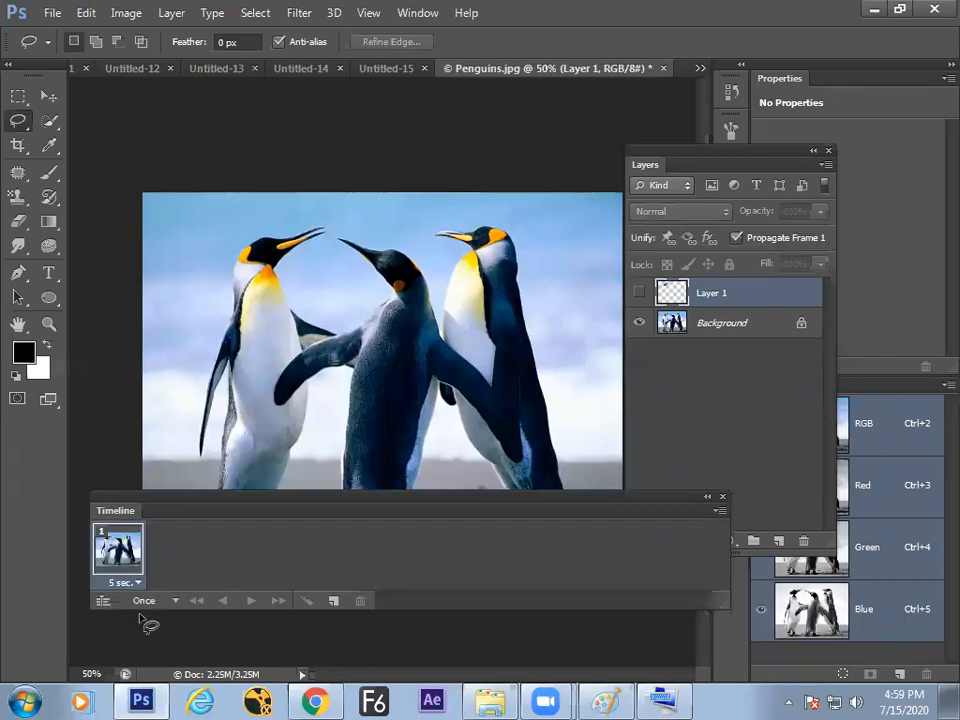
left_click(124, 582)
left_click(155, 380)
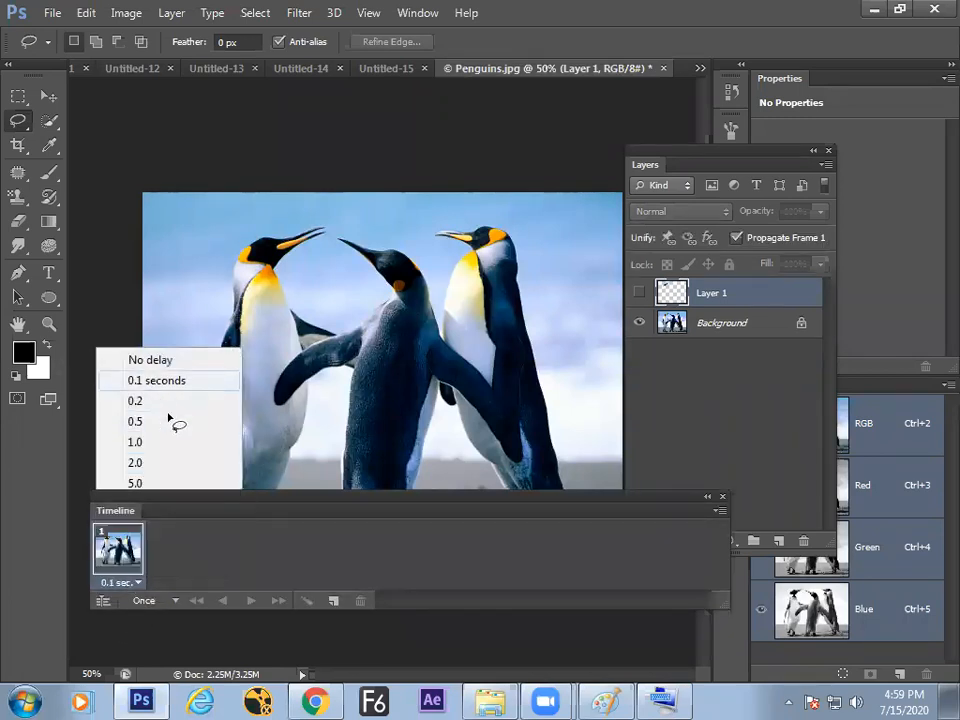
left_click(334, 601)
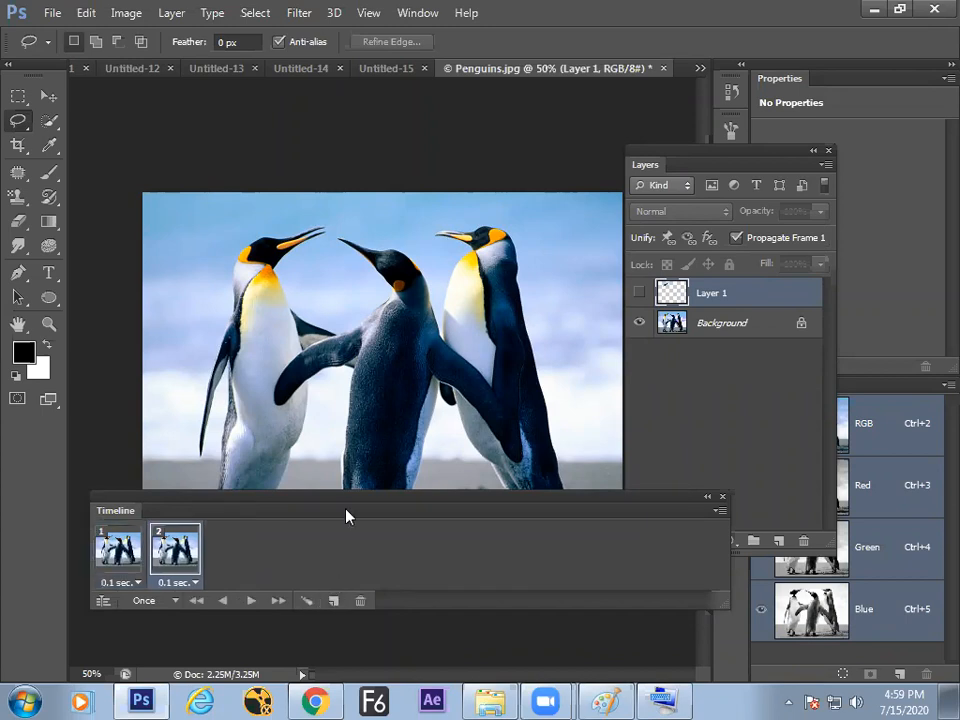
left_click(639, 294)
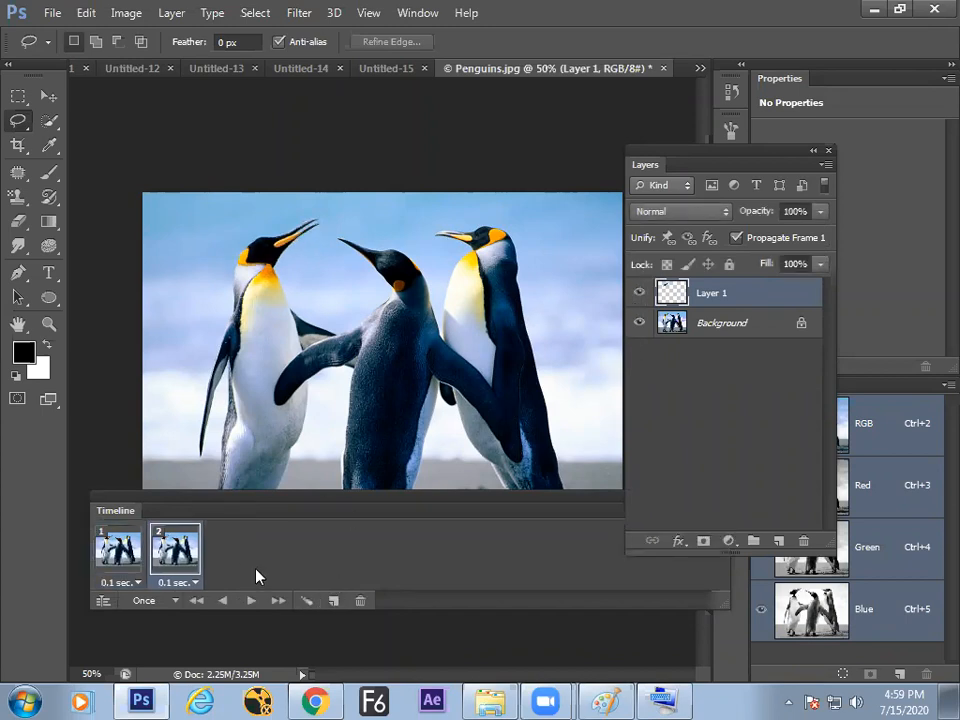
- Set the penguin animation to loop forever, play it as a preview and stop the playback
left_click(170, 602)
left_click(180, 553)
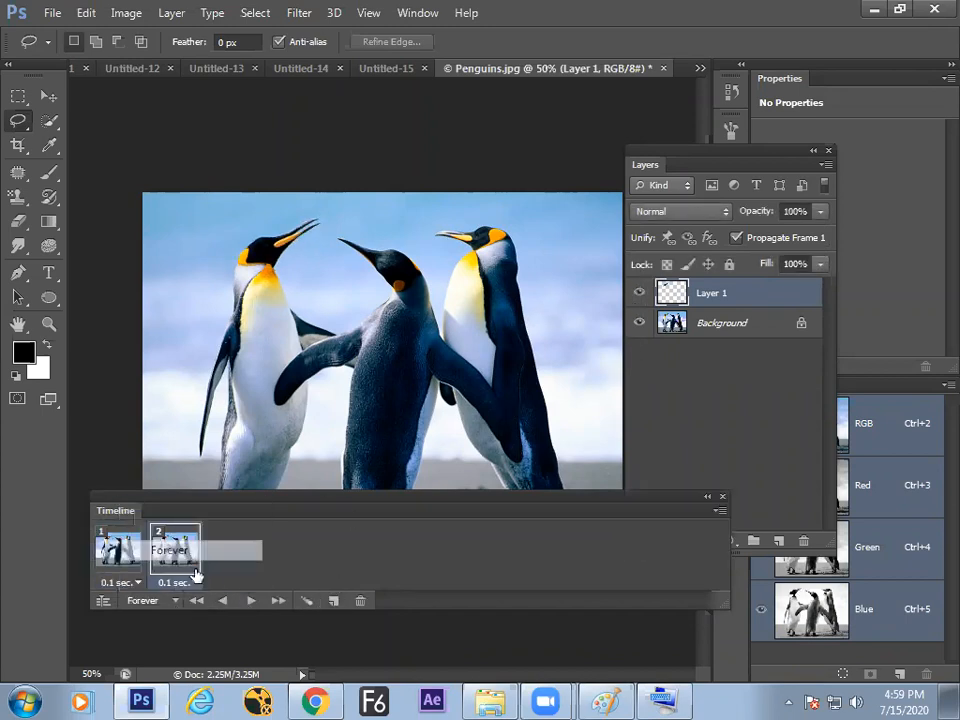
left_click(252, 601)
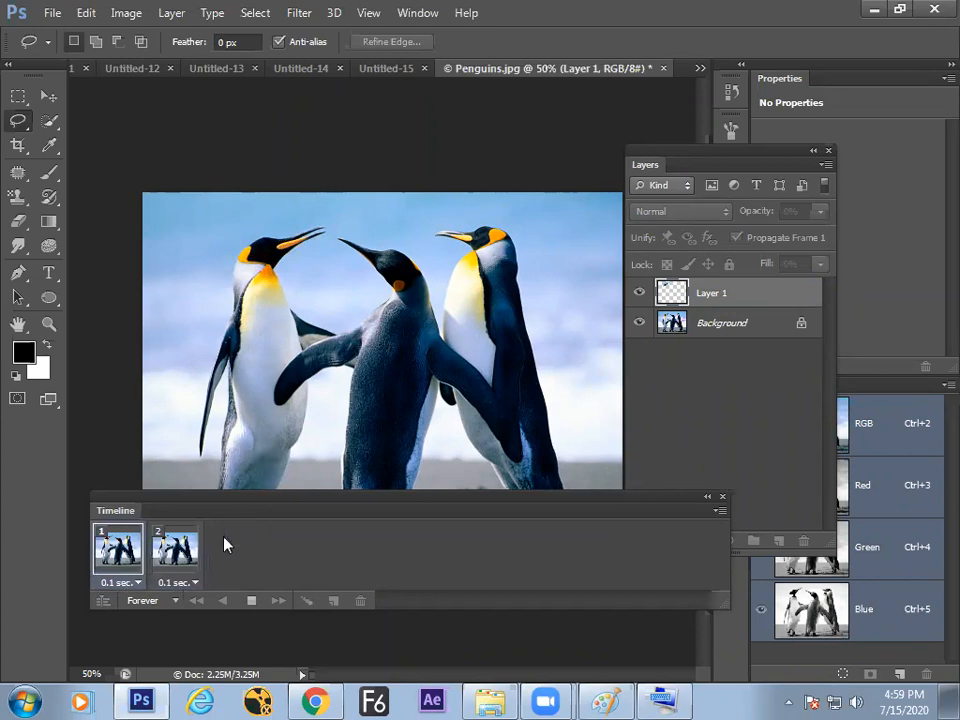
left_click(253, 603)
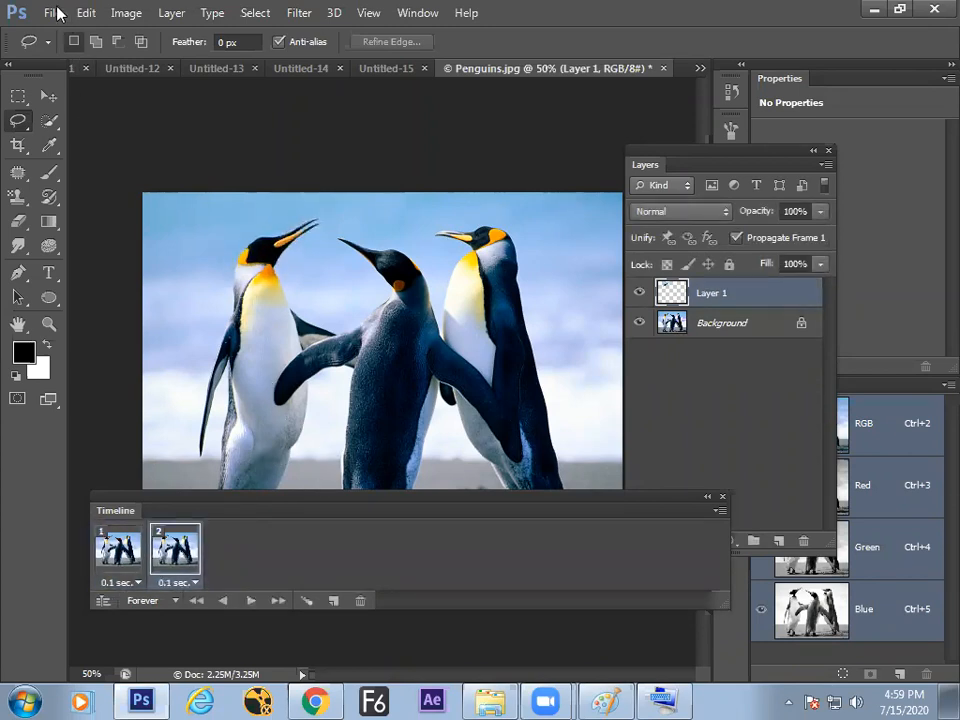
- Save the animation for the web as a GIF in HTML and Images format, replacing for-web.html in the animation folder
left_click(52, 13)
left_click(108, 274)
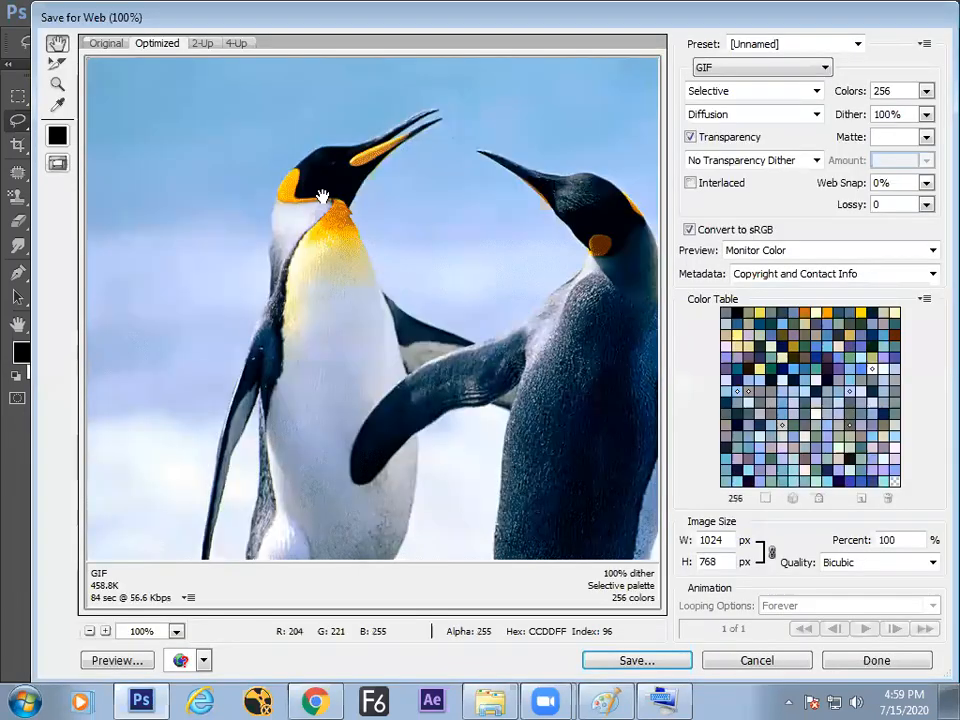
left_click(655, 663)
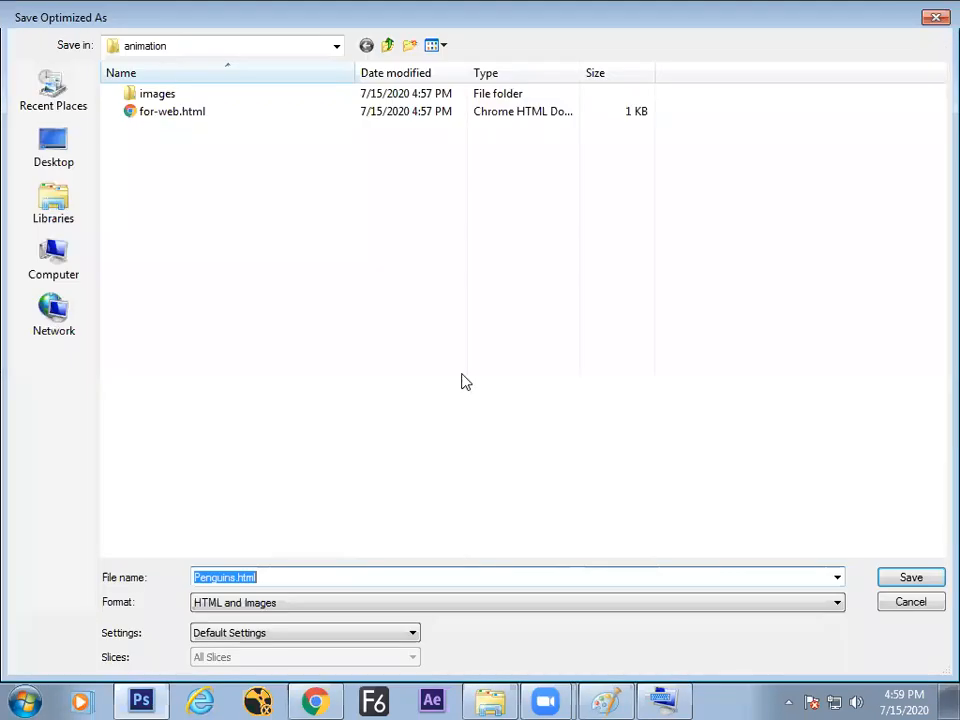
left_click(178, 112)
left_click(909, 577)
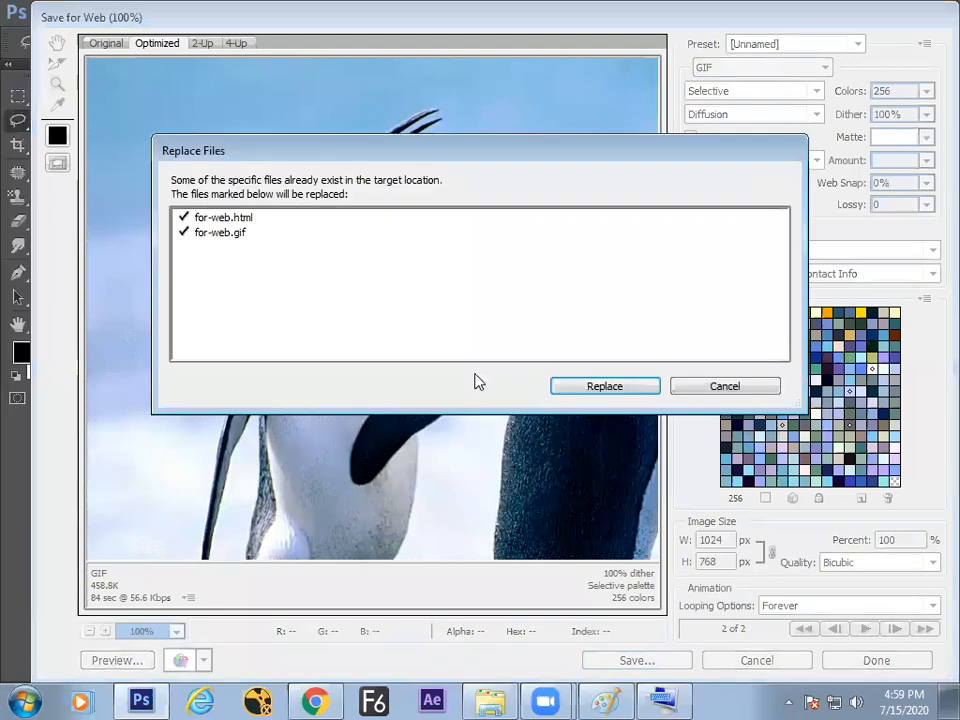
left_click(594, 388)
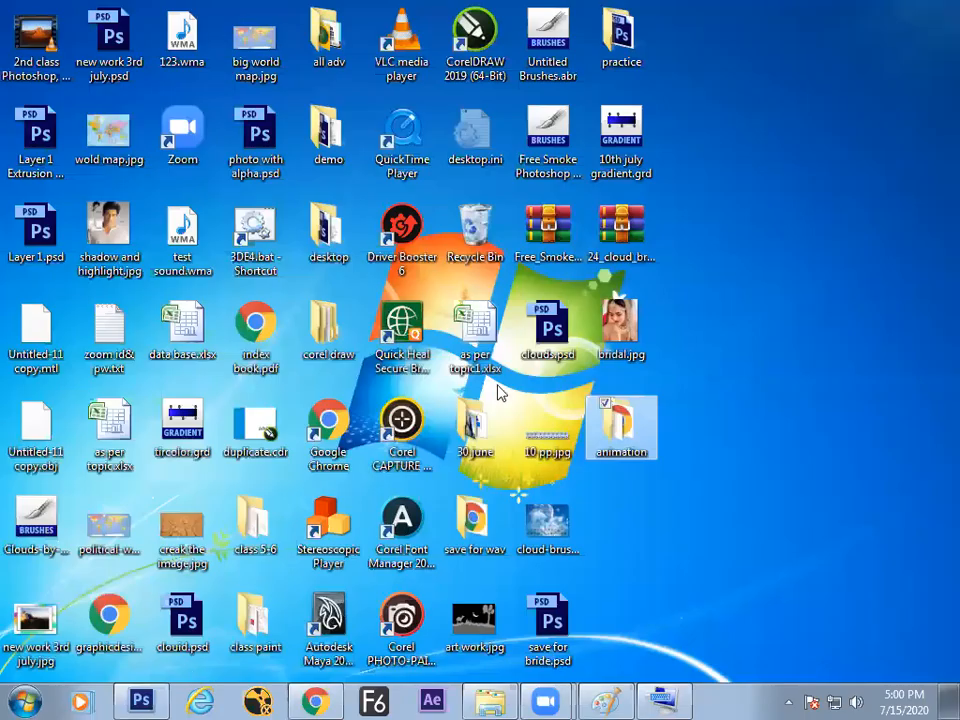
- Switch to the desktop and open for-web.html from the animation folder in Chrome to view the penguin animation
key("super+d")
double_click(625, 428)
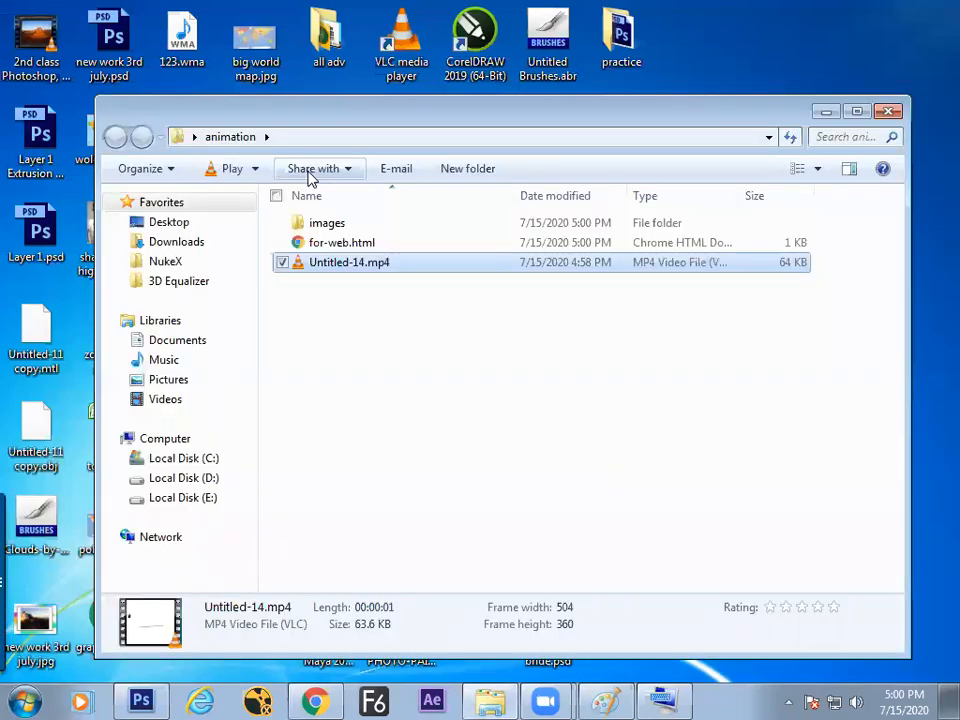
double_click(339, 242)
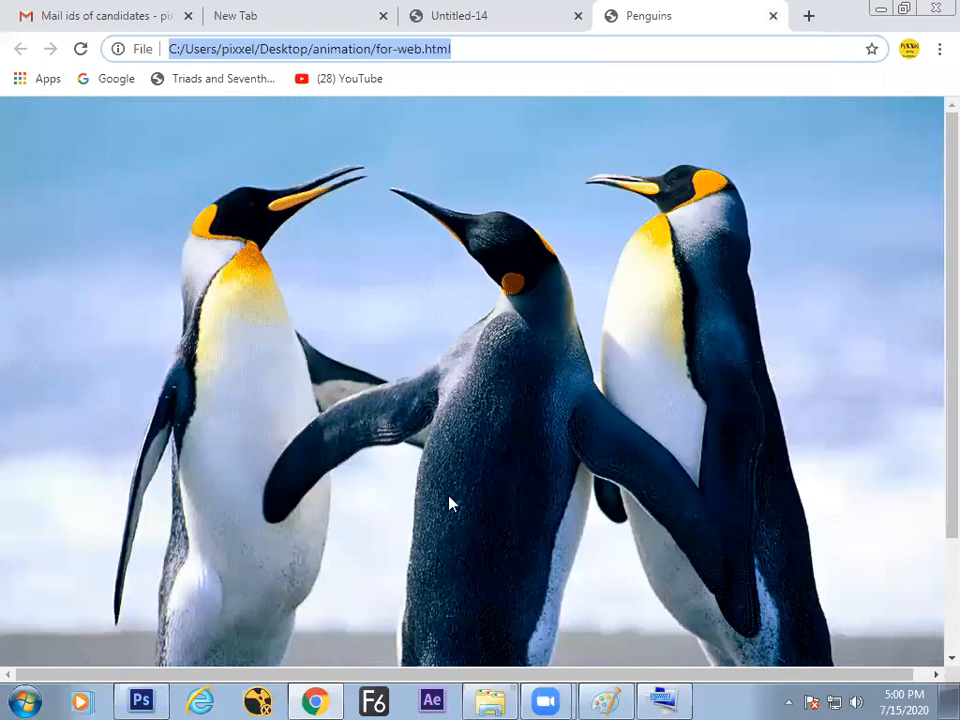
- Switch back to Photoshop and create a new document with a white background from a size preset
left_click(166, 688)
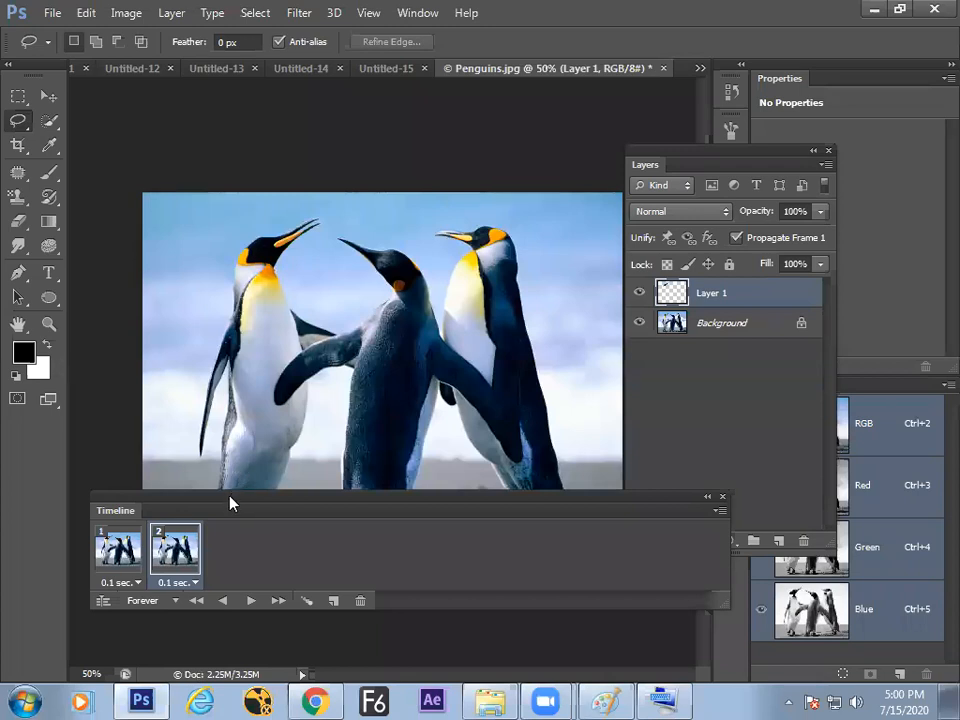
key("ctrl+n")
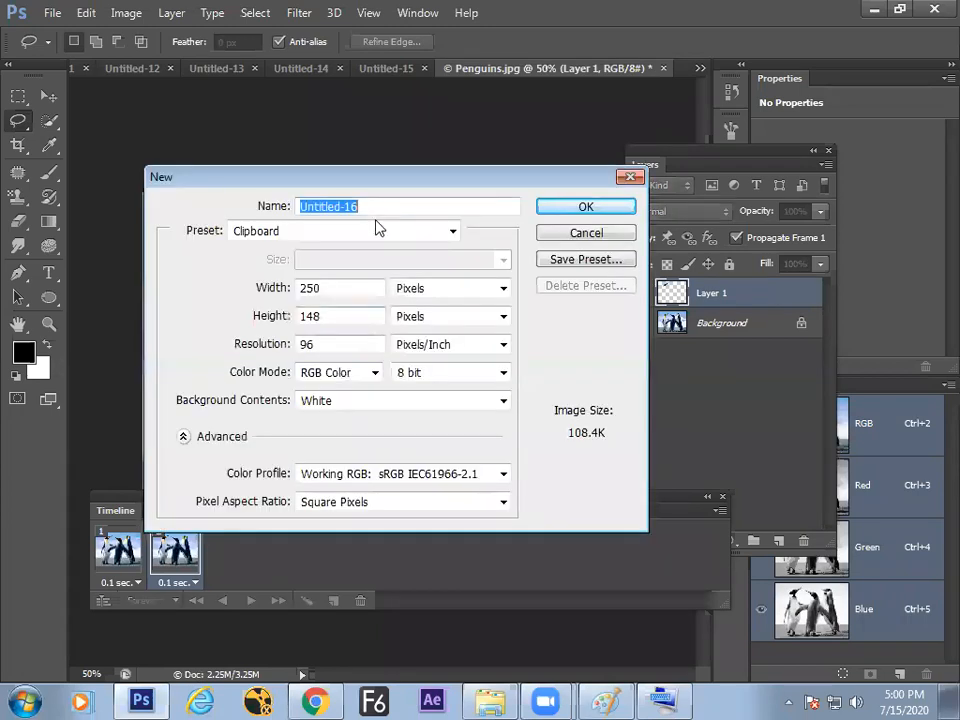
left_click(372, 230)
left_click(355, 266)
left_click(609, 209)
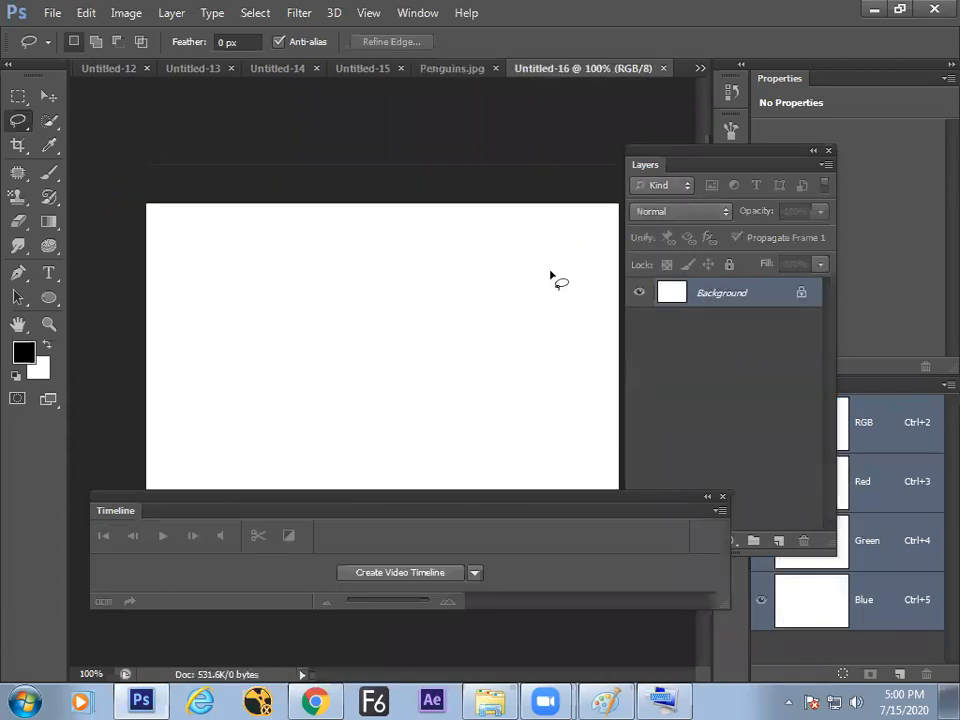
- Narrow the floating Timeline panel and reposition it over the lower part of the canvas
left_click_drag(684, 507, 620, 481)
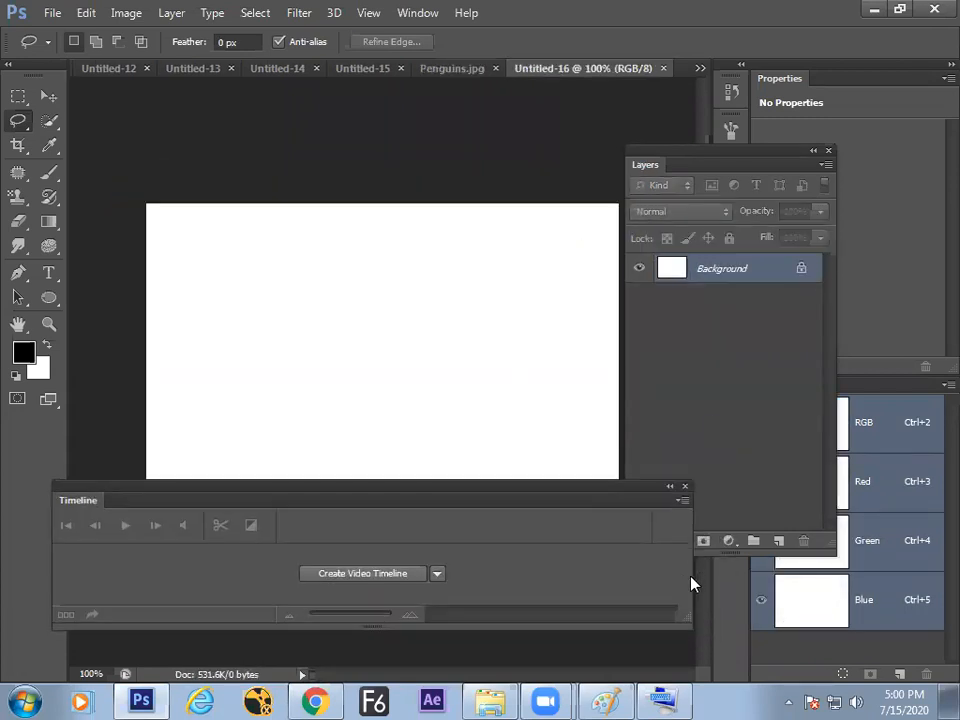
left_click_drag(692, 574, 611, 560)
left_click_drag(557, 488, 585, 512)
- Add a new layer and paint a small red oval near the canvas centre with the 2 px Brush
left_click(778, 540)
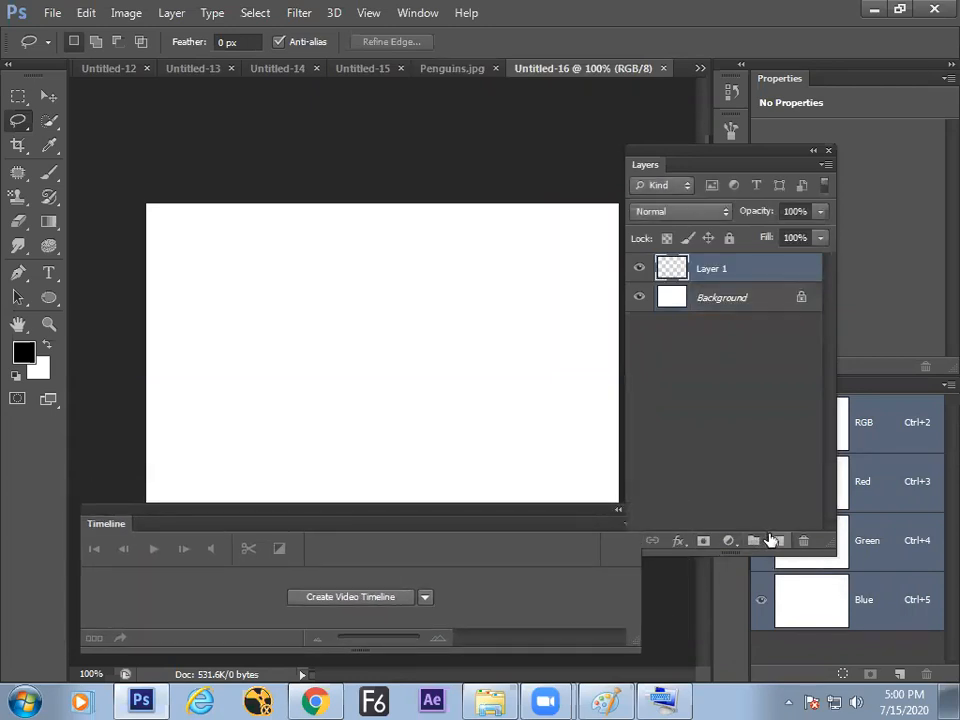
left_click(49, 172)
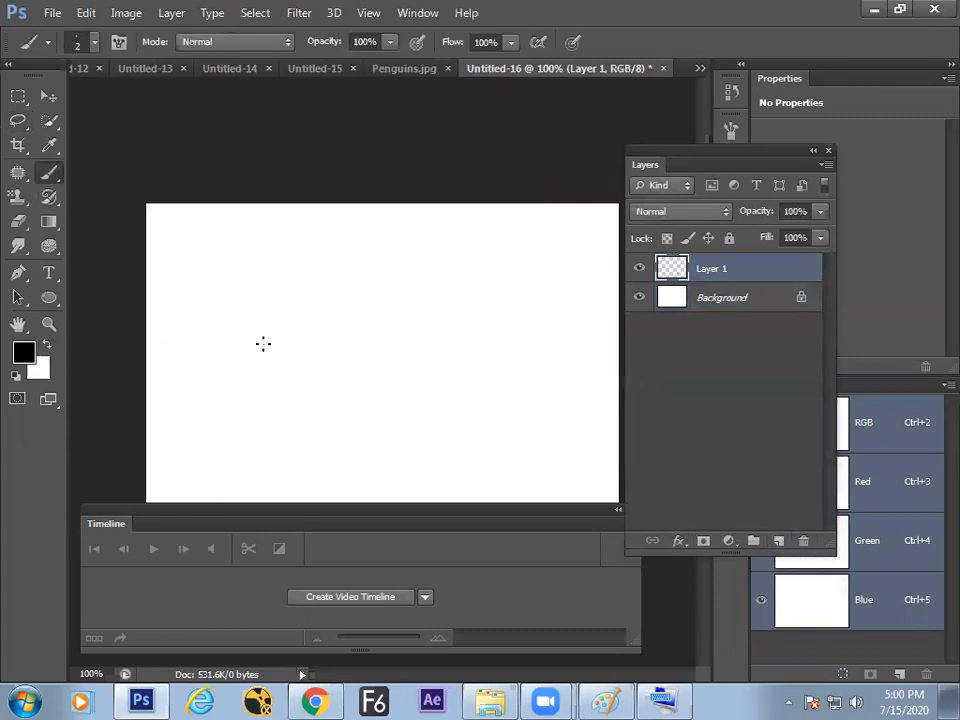
left_click(24, 352)
left_click_drag(300, 285, 332, 283)
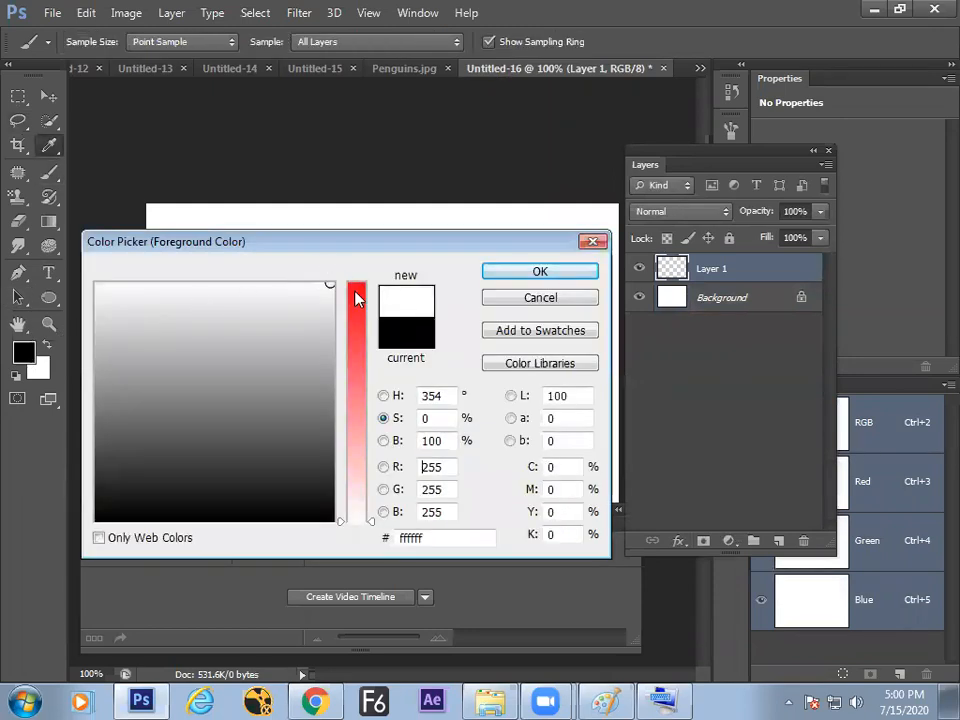
left_click(357, 297)
left_click(510, 275)
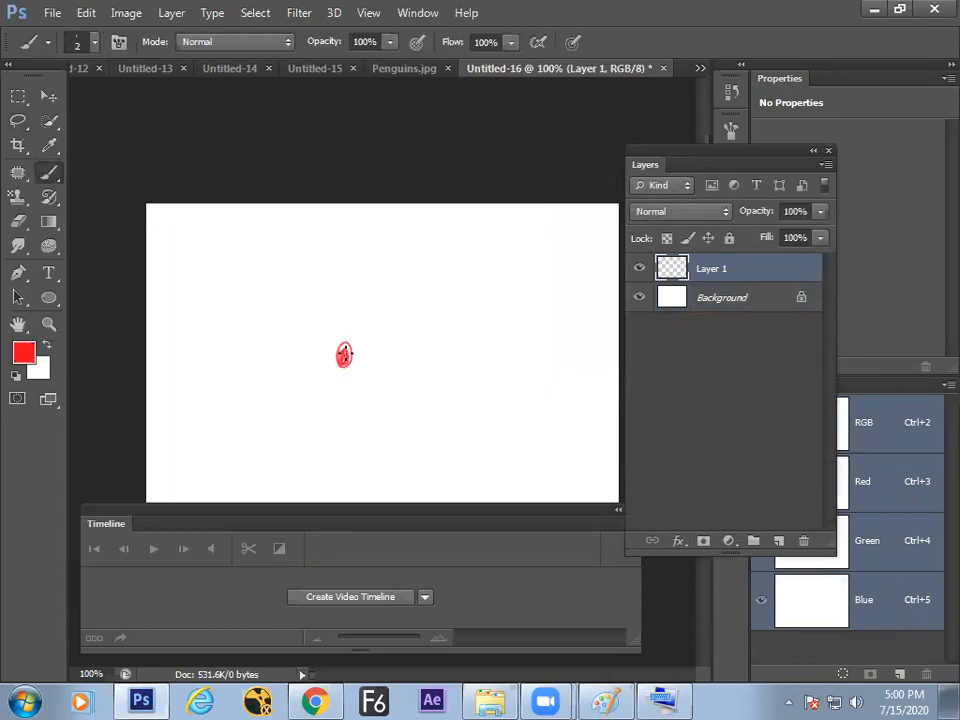
- Add a second layer and paint a small green (#07c507) oval just to the right of the red one
left_click(778, 540)
left_click(24, 352)
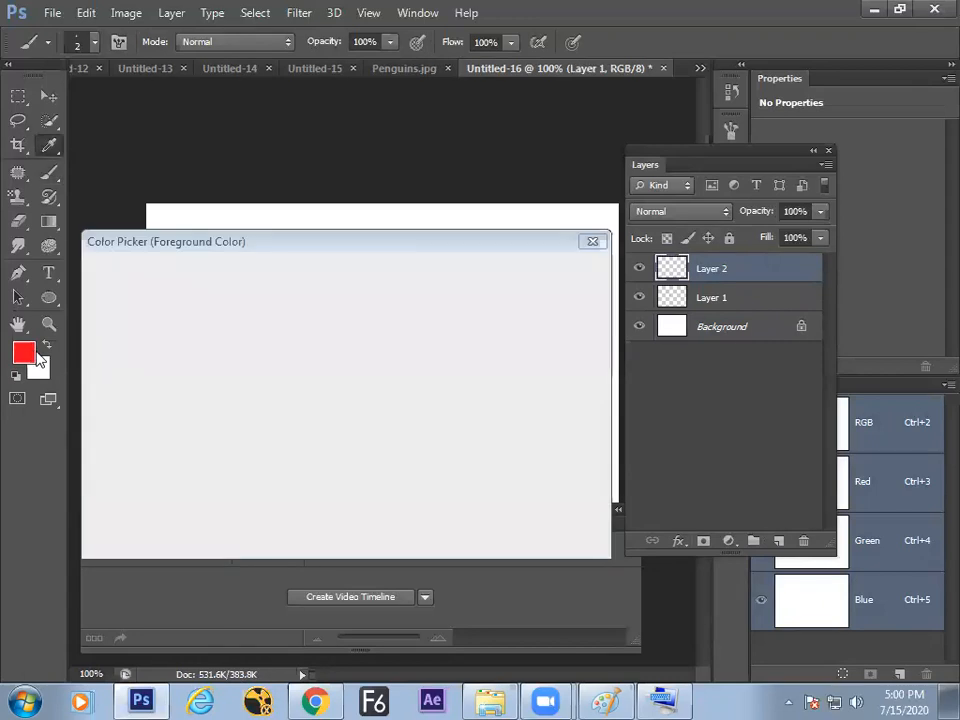
left_click_drag(205, 320, 172, 334)
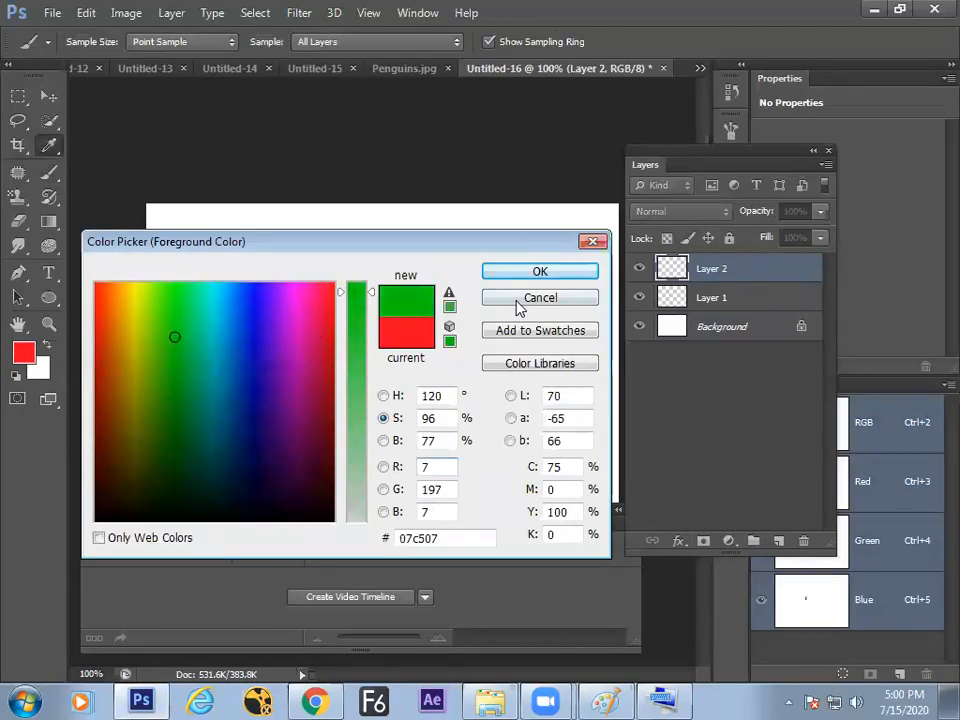
left_click(540, 271)
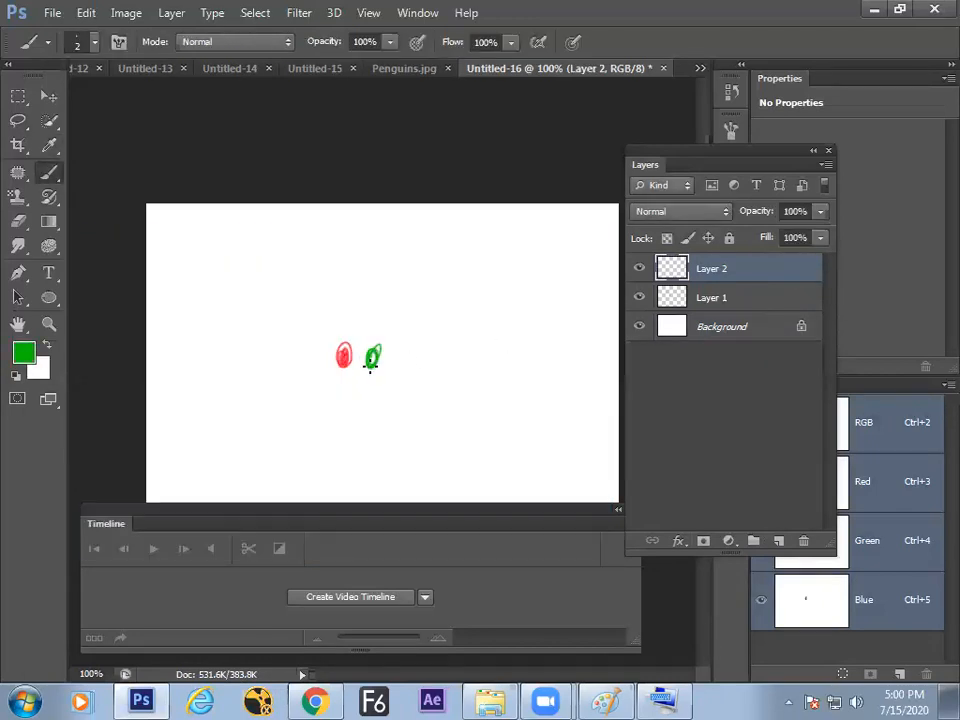
- Add a third layer and paint a small black (#000000) oval between the red and green ones
left_click(779, 541)
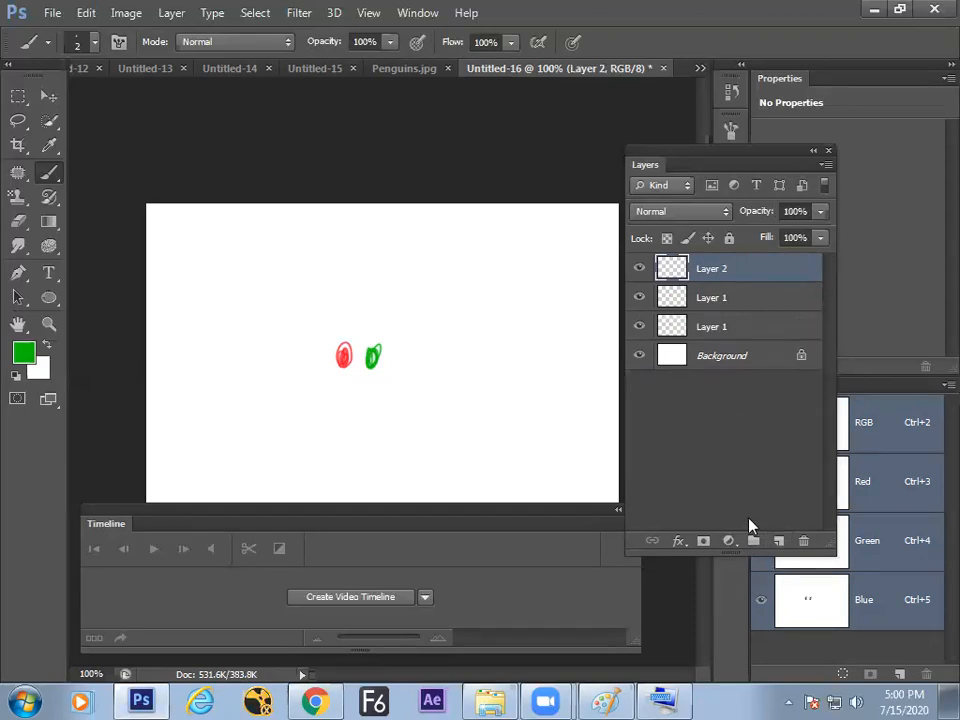
left_click(31, 349)
left_click(272, 519)
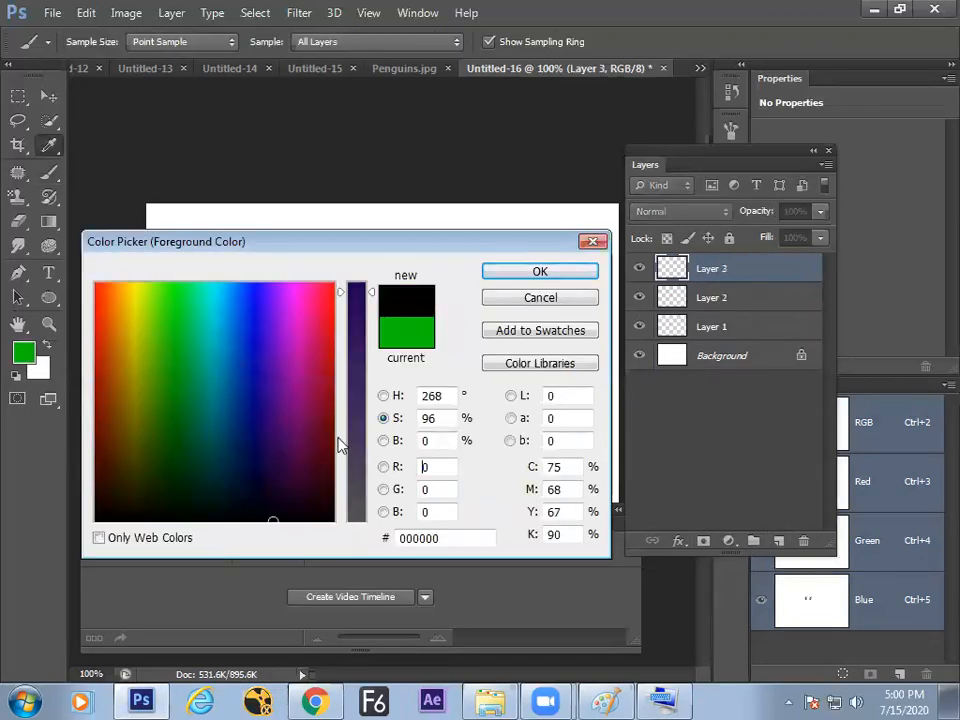
left_click(541, 273)
key("b")
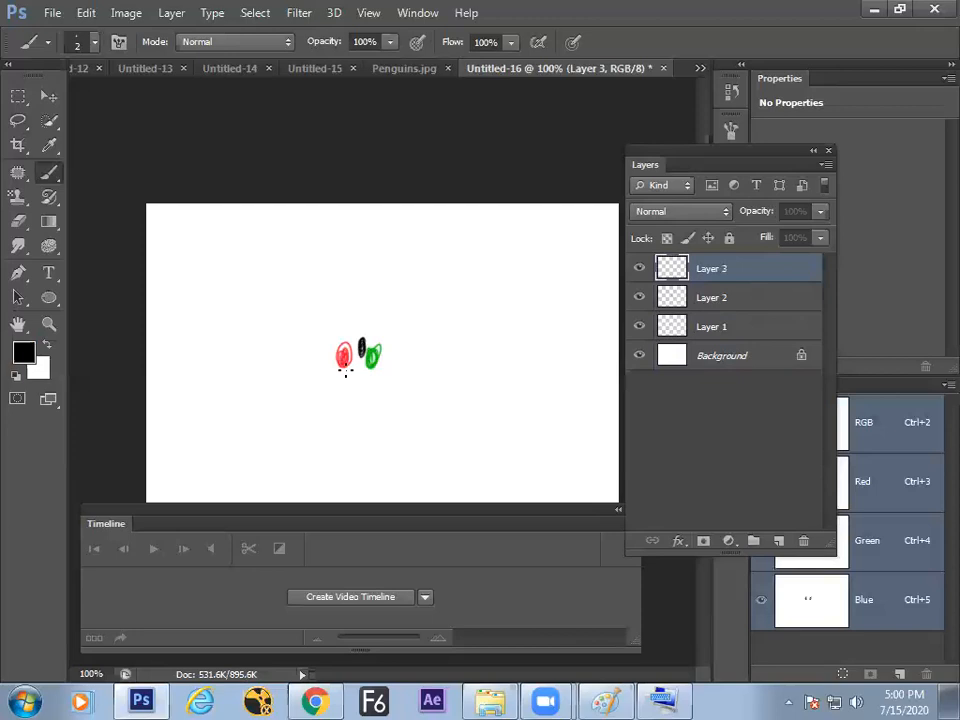
- Create a frame animation whose first frame shows only the red oval over the background, with a 0.1-second delay
left_click(370, 592)
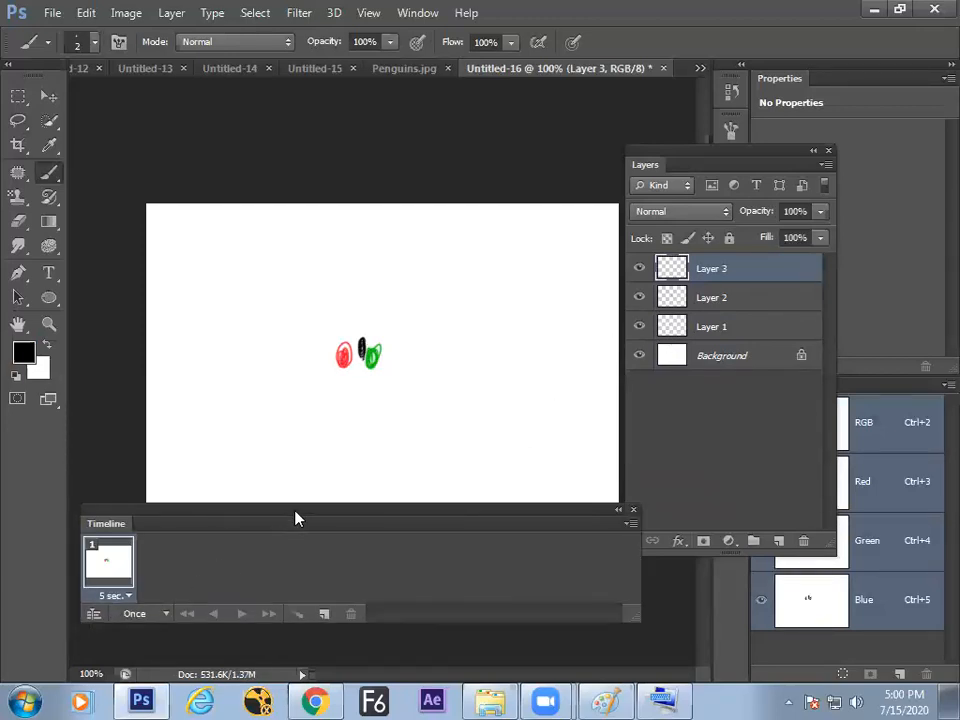
left_click_drag(296, 518, 305, 494)
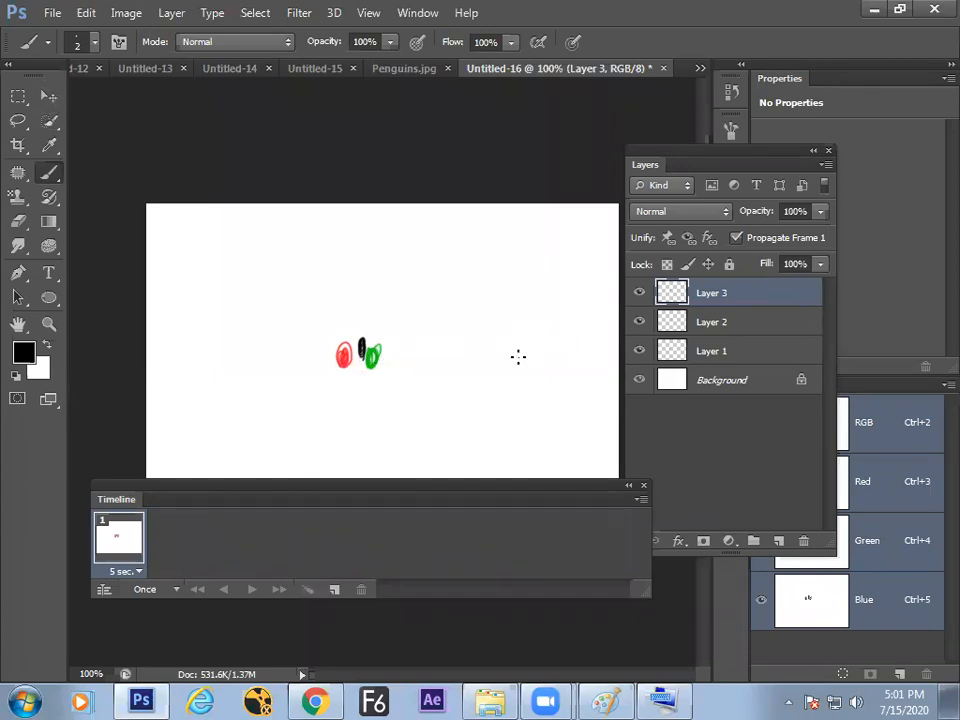
left_click(639, 293)
left_click(639, 321)
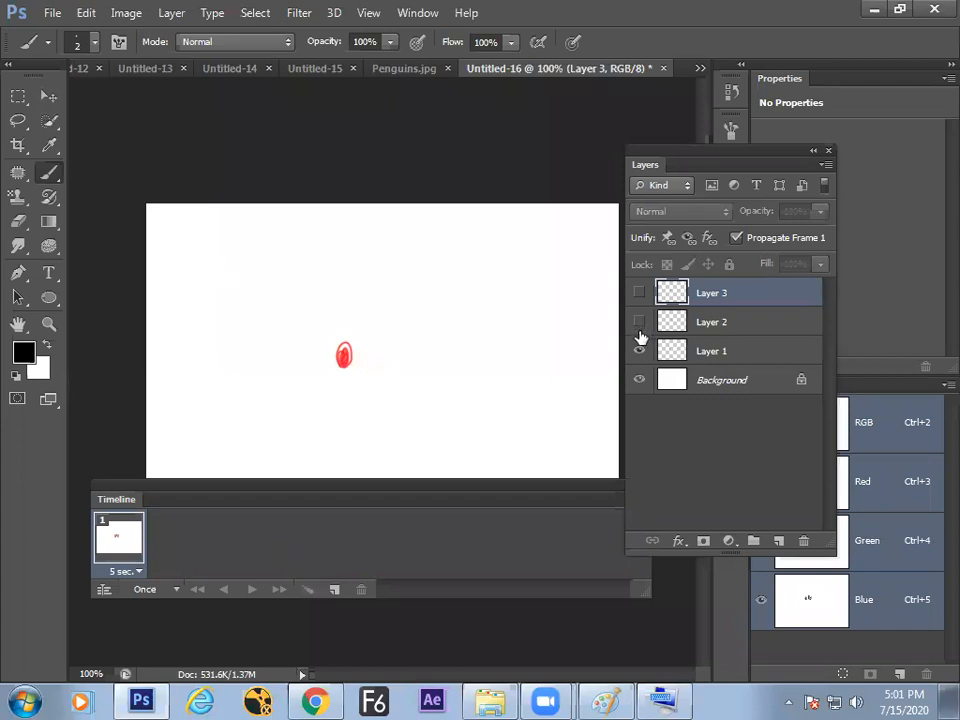
left_click(706, 351)
left_click(119, 572)
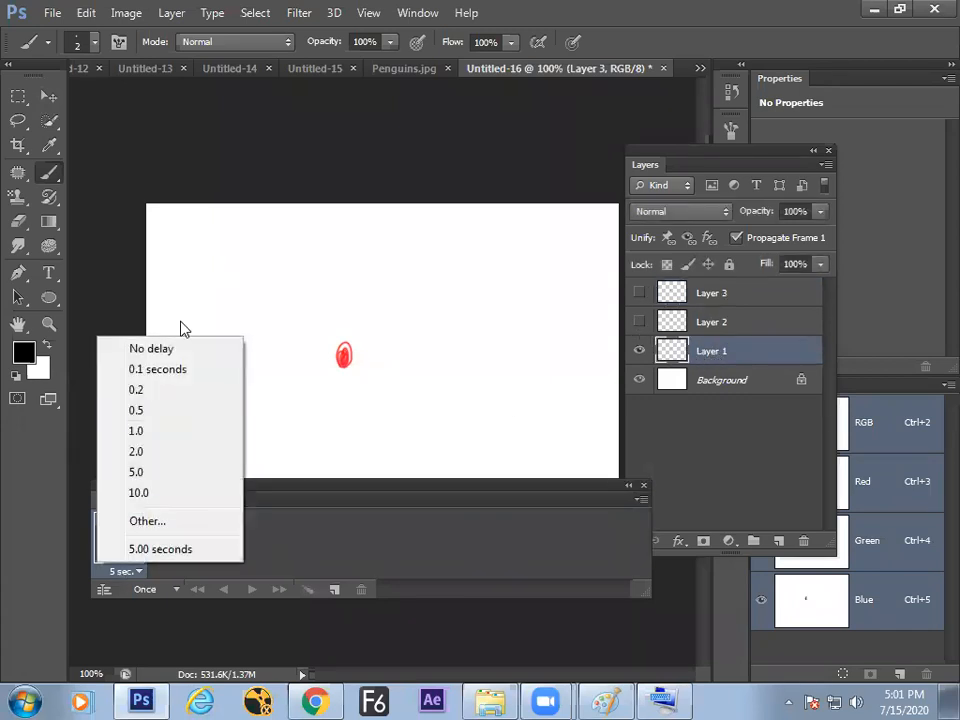
left_click(166, 370)
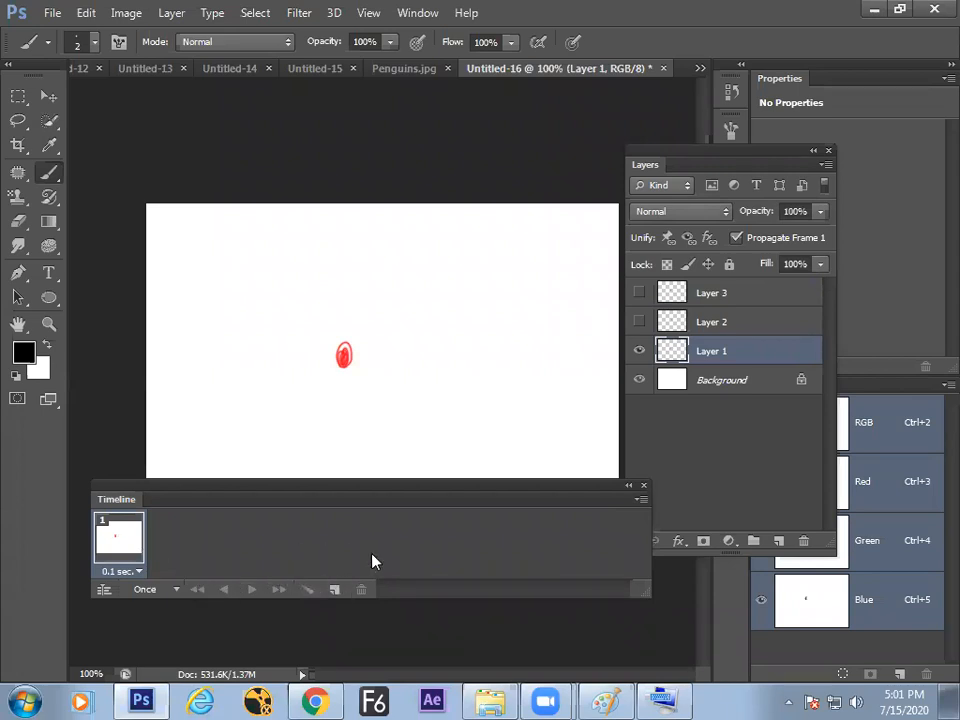
- Show the green oval's layer, then move the red oval toward the canvas's left side and the green oval toward its right
left_click(639, 322)
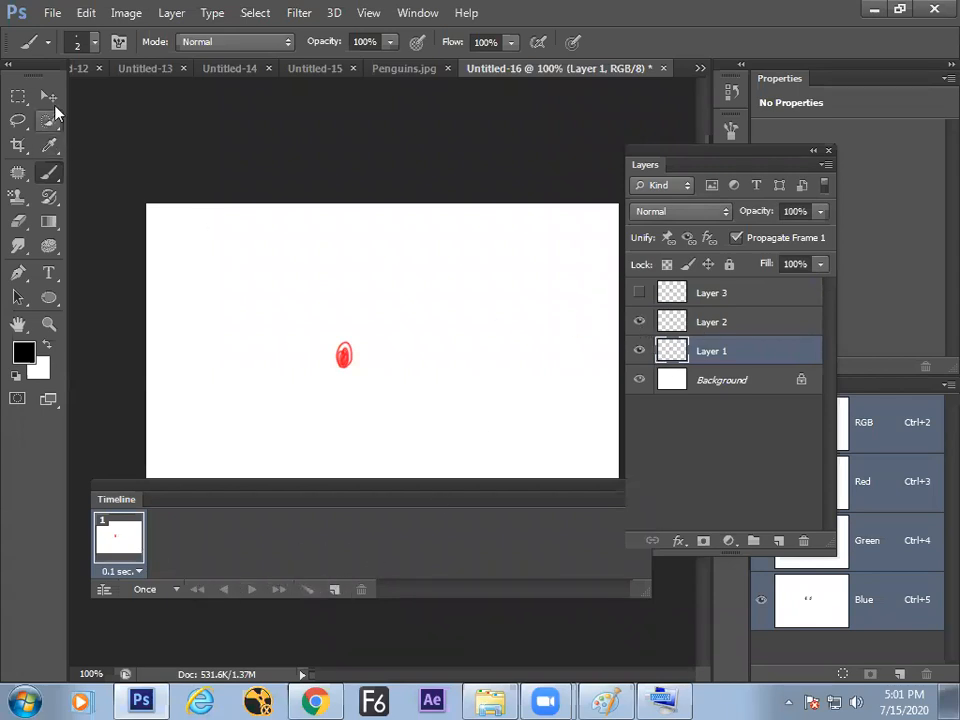
left_click(50, 98)
left_click(725, 323)
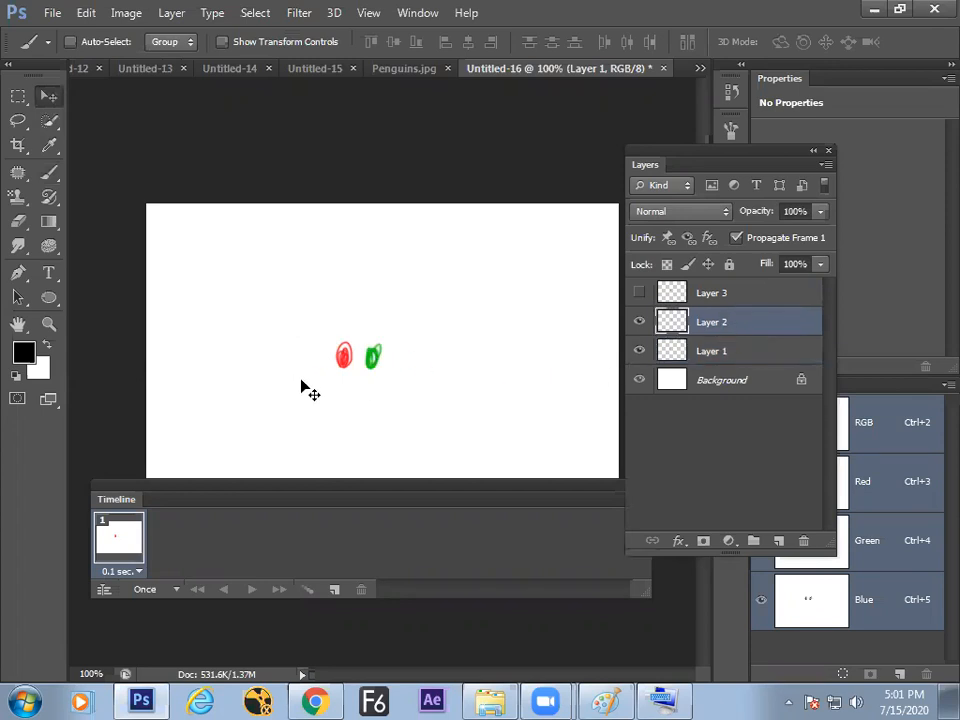
left_click_drag(338, 362, 252, 382)
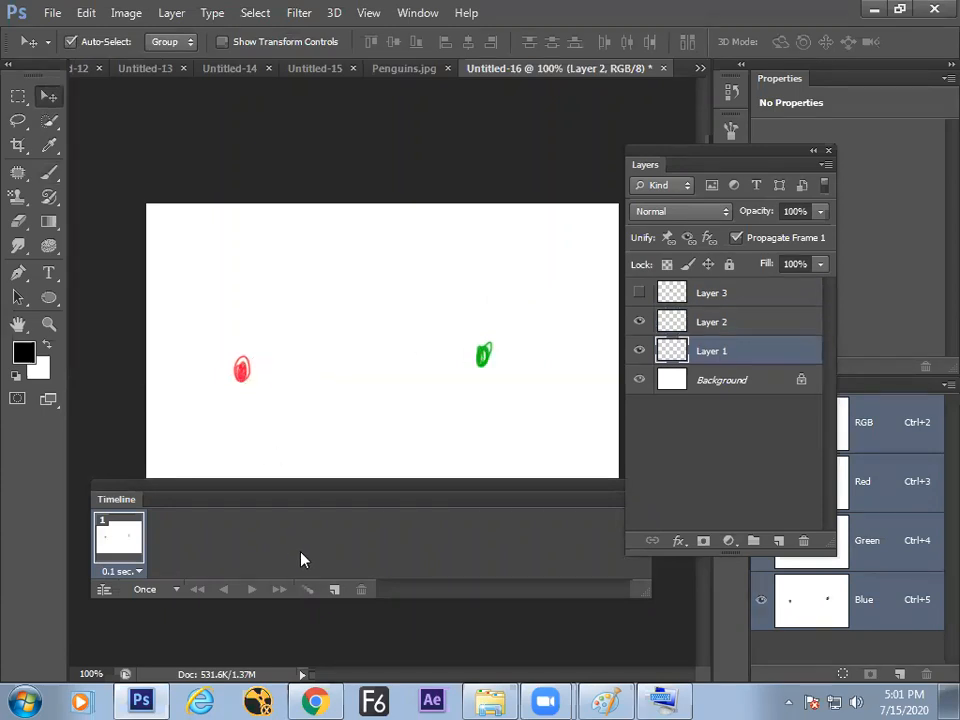
- Add a second frame and move the red and green ovals inward until they sit side by side near the canvas centre
left_click(334, 590)
left_click_drag(484, 356, 468, 357)
left_click_drag(248, 380, 262, 381)
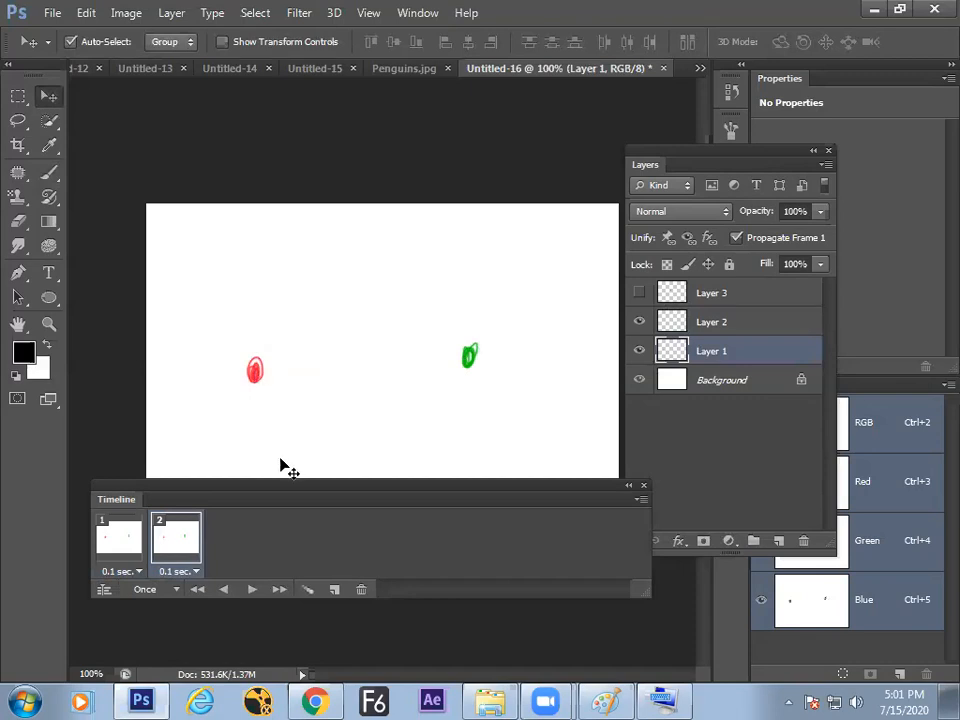
left_click(148, 545)
left_click(176, 540)
left_click_drag(244, 371, 367, 373)
left_click(462, 362)
left_click_drag(455, 367, 362, 367)
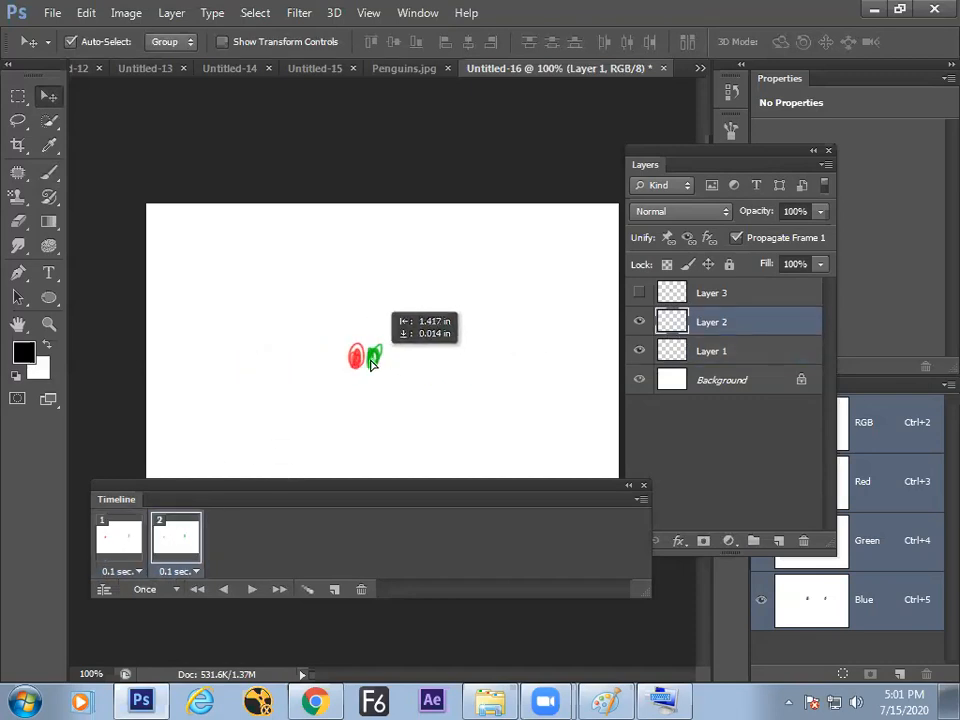
- Tween the two selected frames with 10 added frames across all layers, and play the animation from frame 1
left_click(119, 540)
left_click(179, 543)
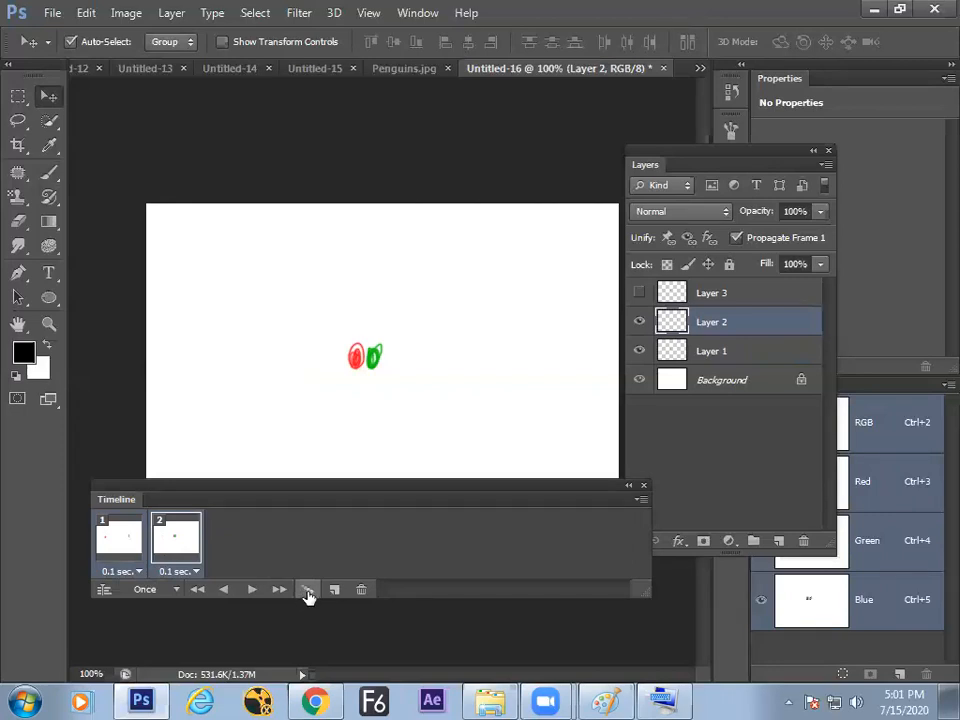
left_click(308, 592)
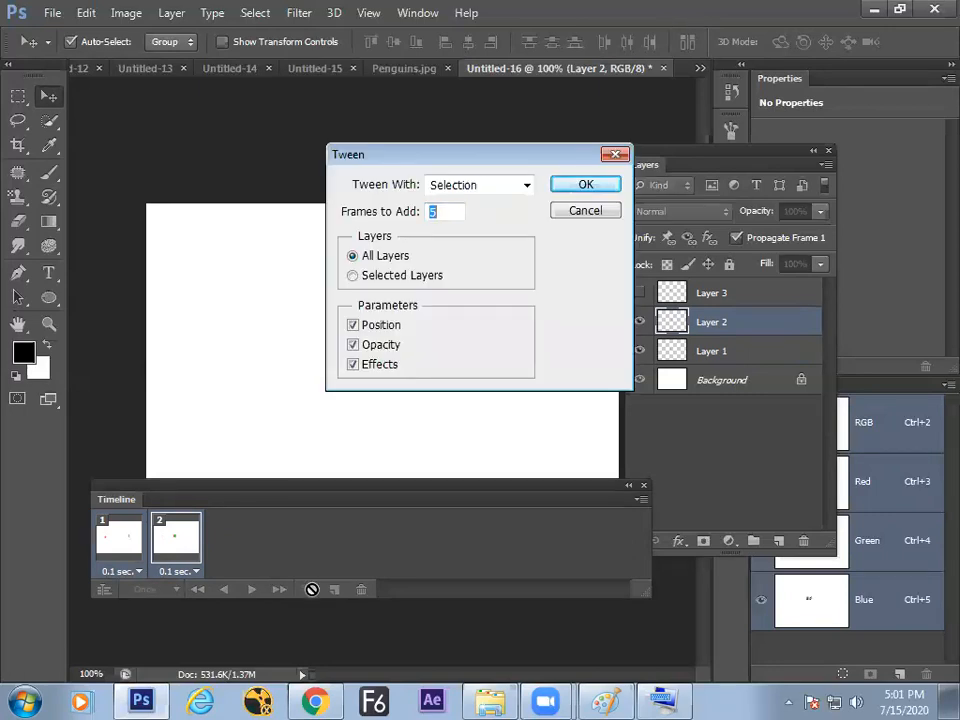
left_click_drag(490, 163, 534, 374)
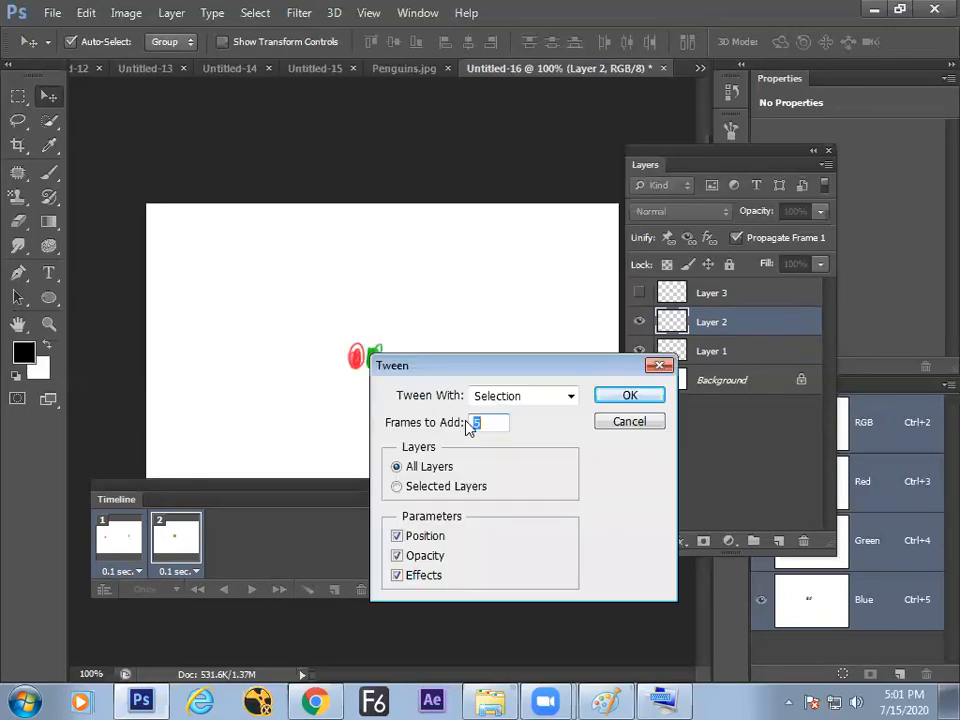
type("10")
left_click(626, 398)
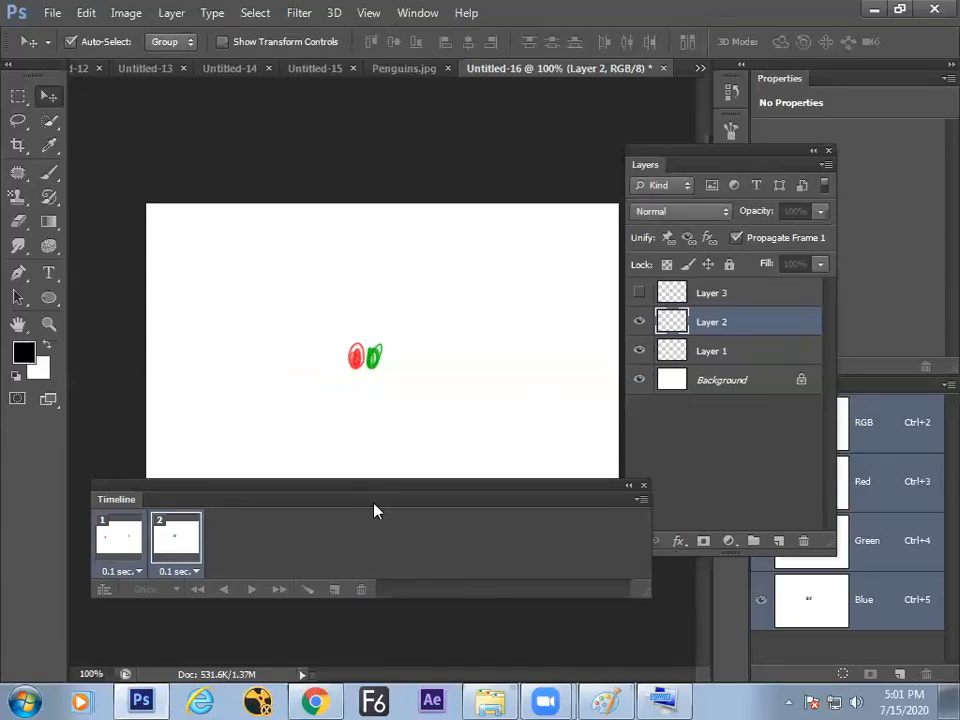
left_click(125, 554)
left_click(253, 591)
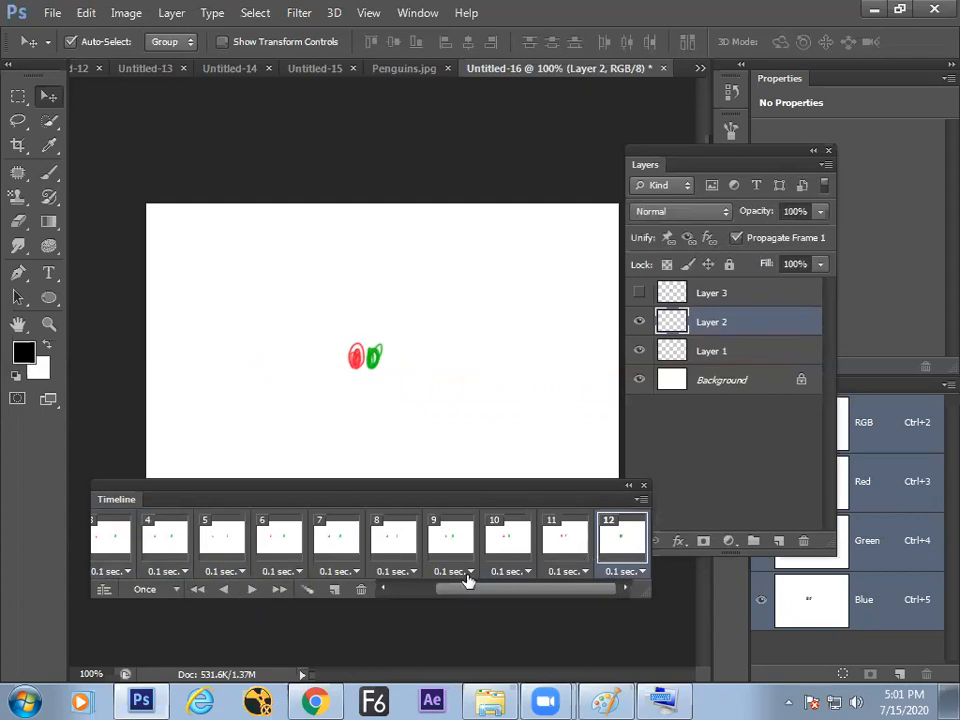
- Add a final frame, centre the black oval where the red and green ones meet, and hide the red and green layers
left_click(334, 589)
left_click(639, 292)
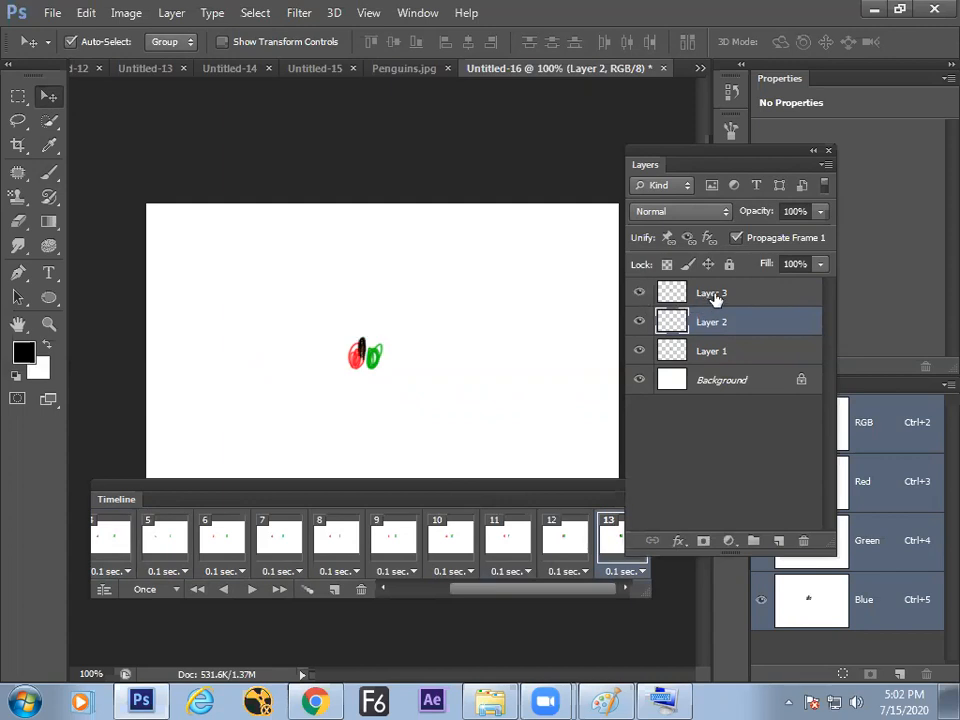
left_click(700, 295)
left_click_drag(361, 340, 365, 346)
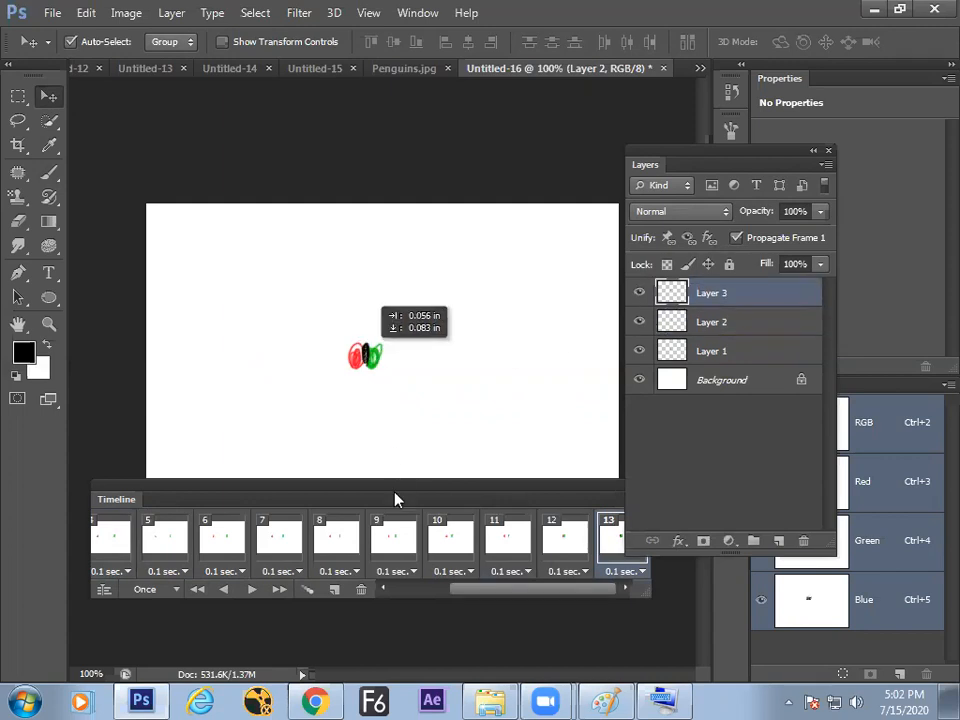
left_click(639, 321)
left_click(639, 350)
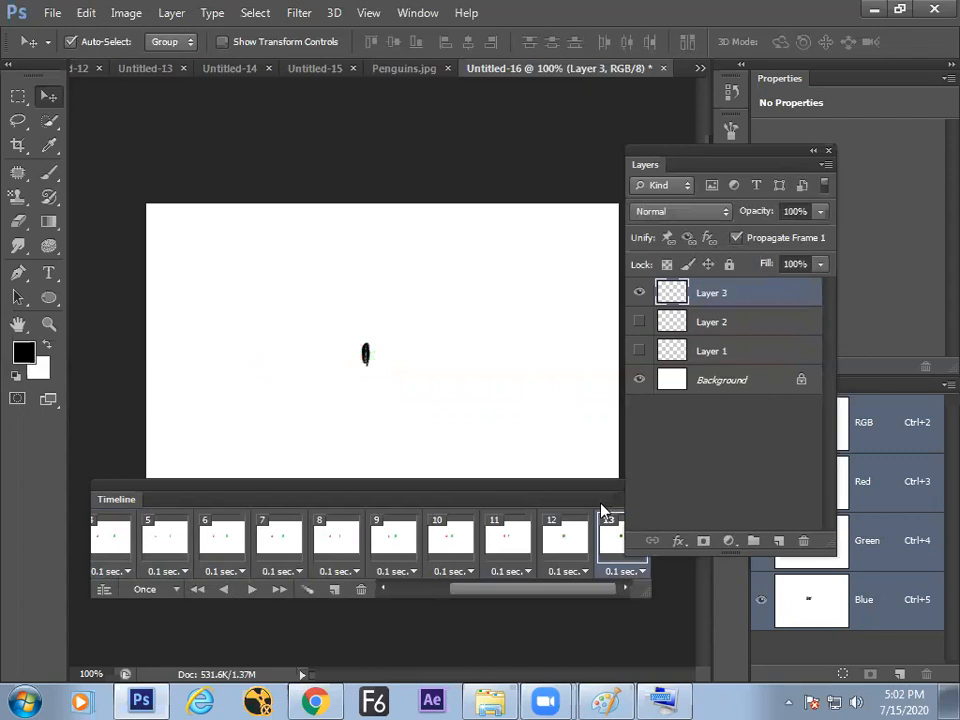
- Set the animation's looping to Forever and preview its playback before stopping it
left_click(253, 589)
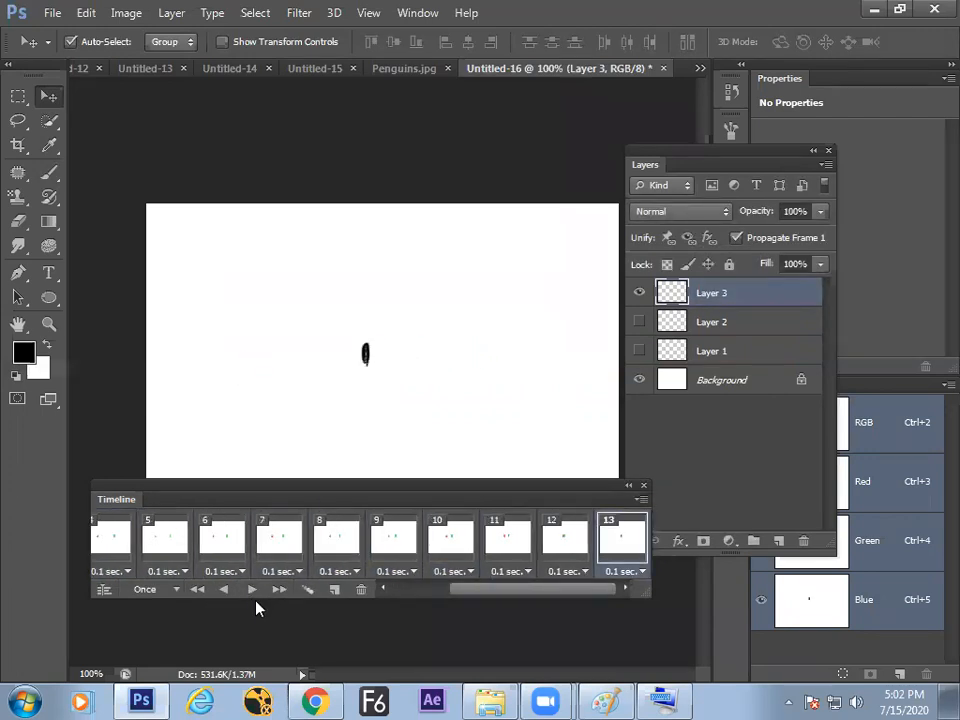
left_click(177, 590)
left_click(184, 553)
left_click(253, 589)
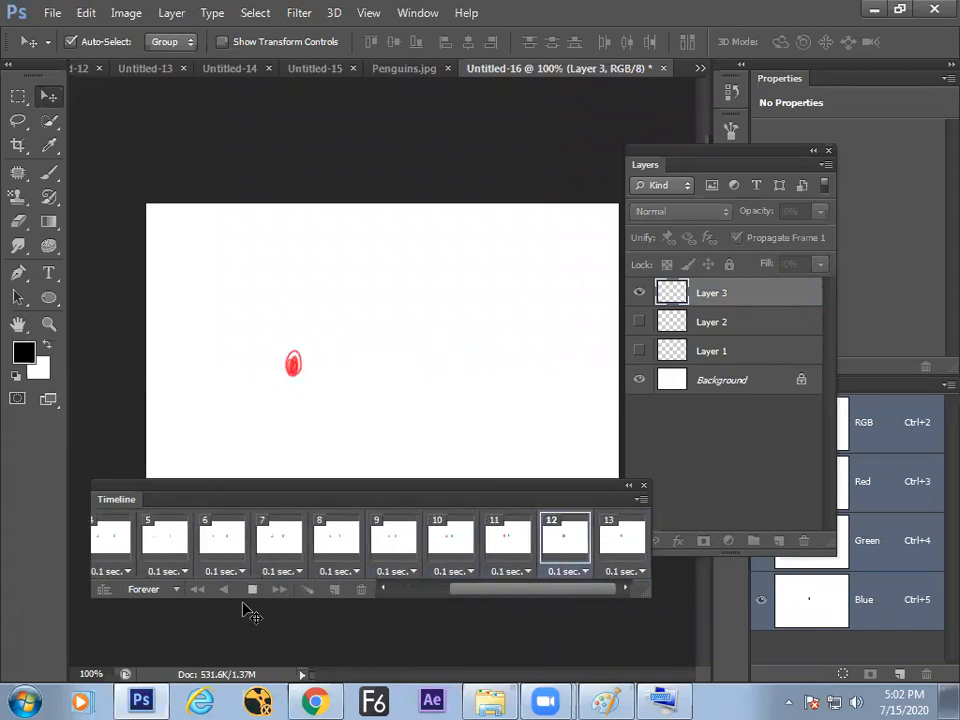
left_click(252, 589)
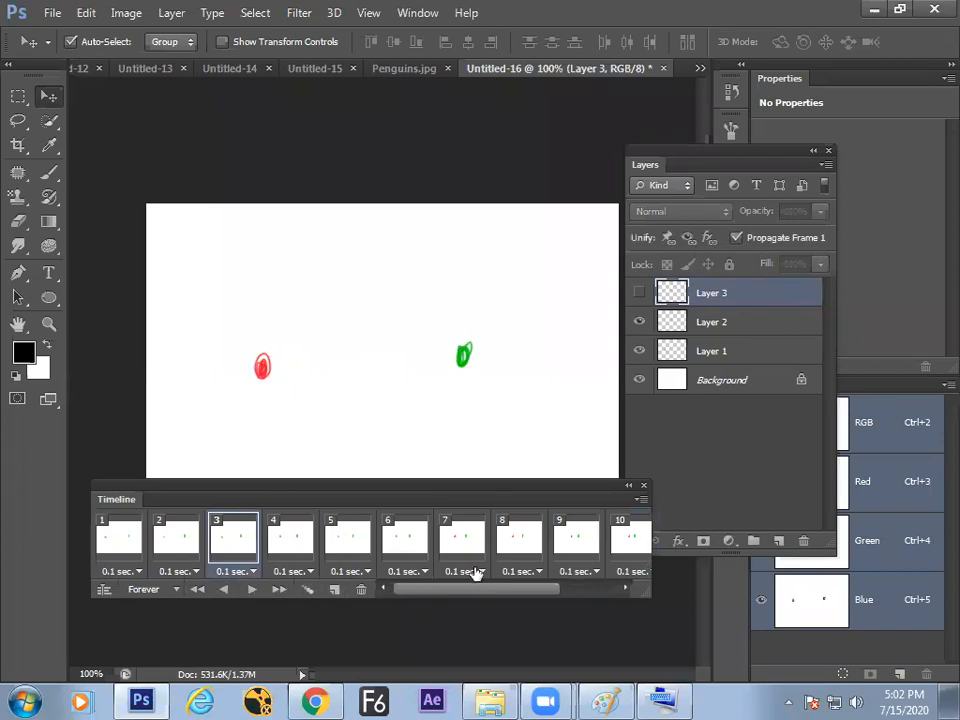
- Examine the individual frames backward from frame 13 to frame 7 to check the ovals' positions
left_click_drag(549, 591, 632, 587)
left_click(622, 541)
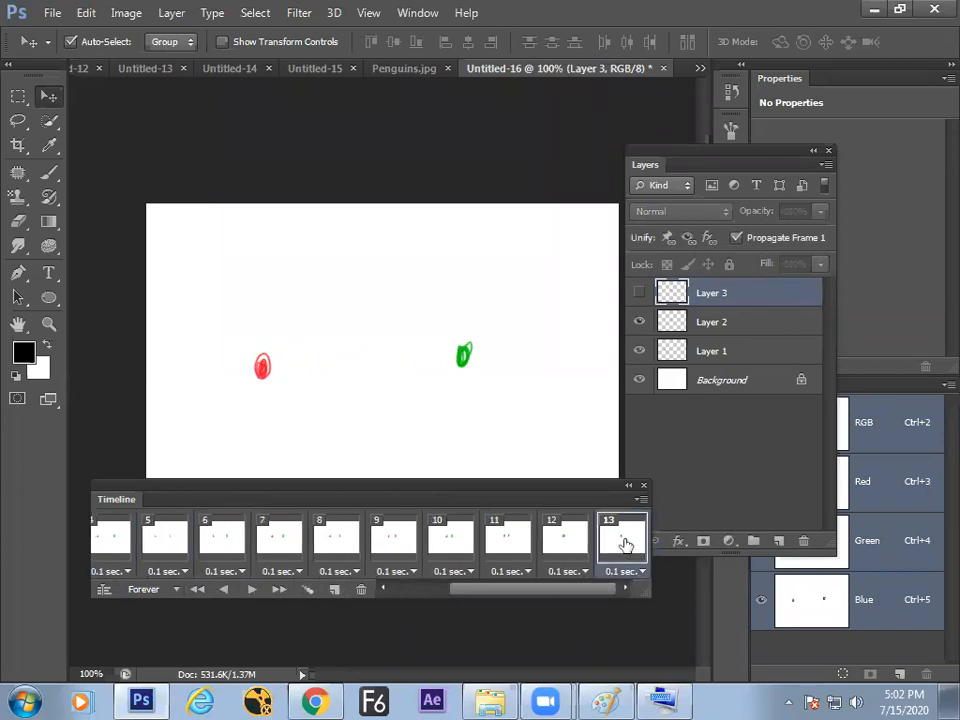
left_click(564, 546)
left_click(508, 542)
left_click(450, 547)
left_click(393, 546)
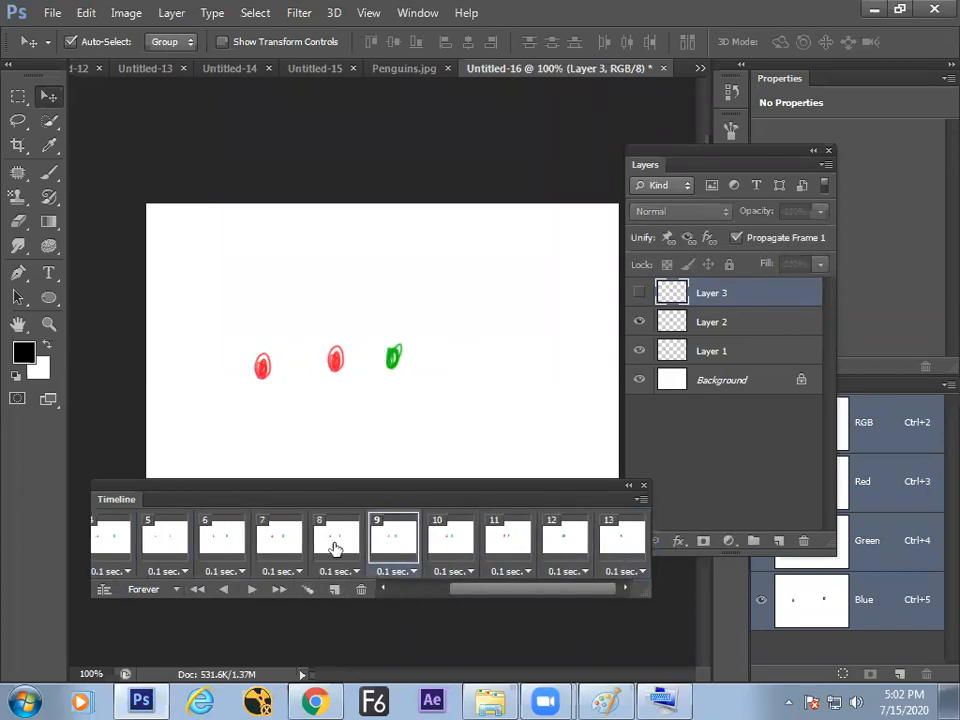
left_click(279, 546)
left_click(331, 547)
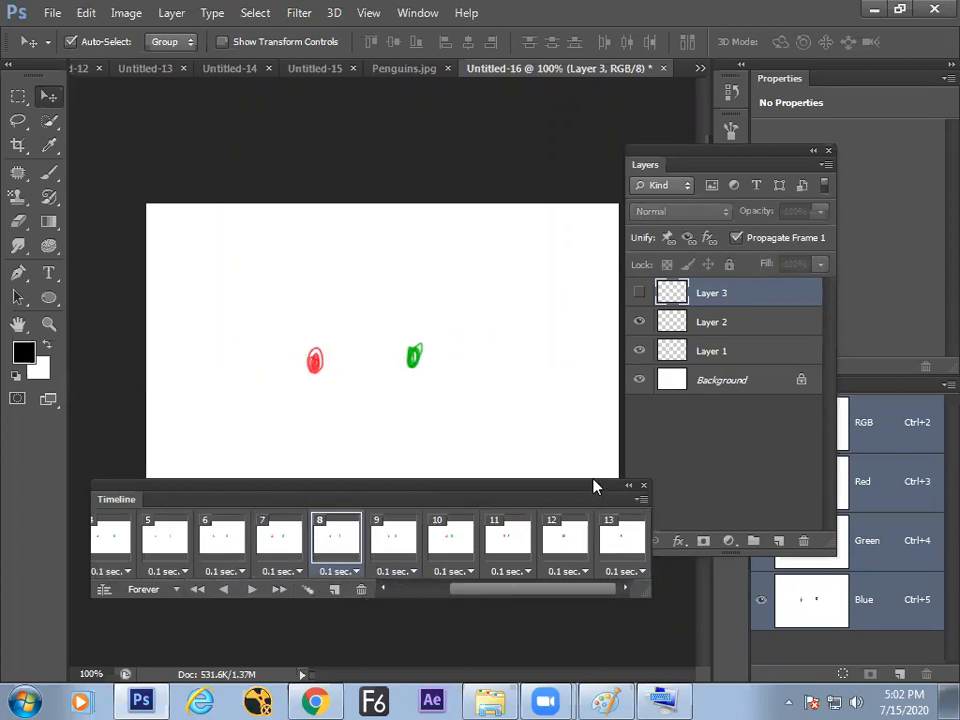
- Copy all 13 animation frames and paste them after the selection
left_click_drag(592, 488, 628, 533)
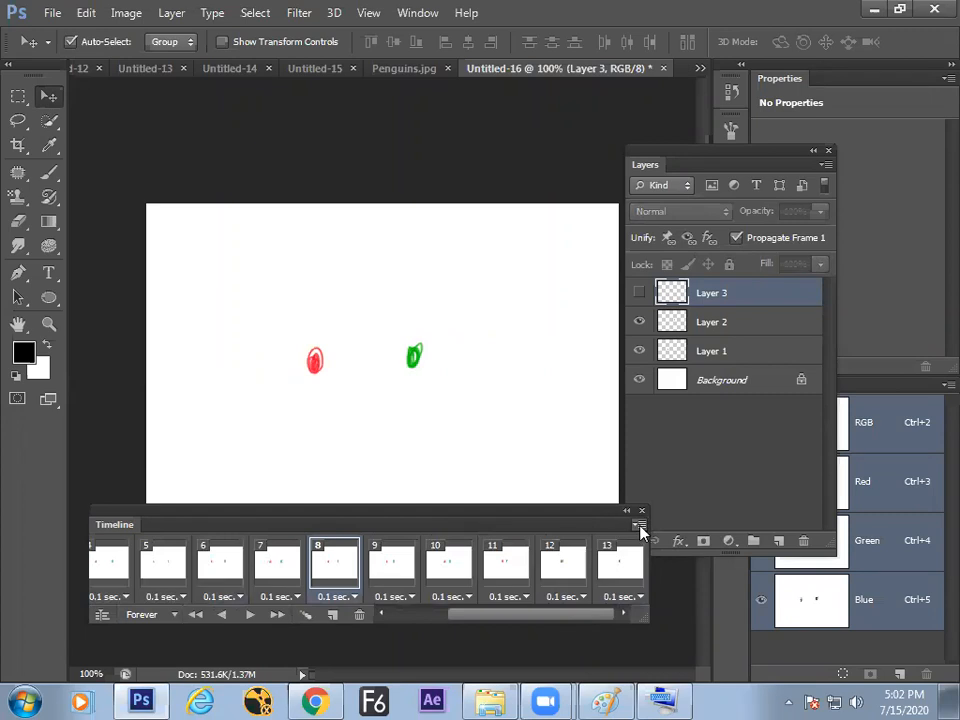
left_click(639, 526)
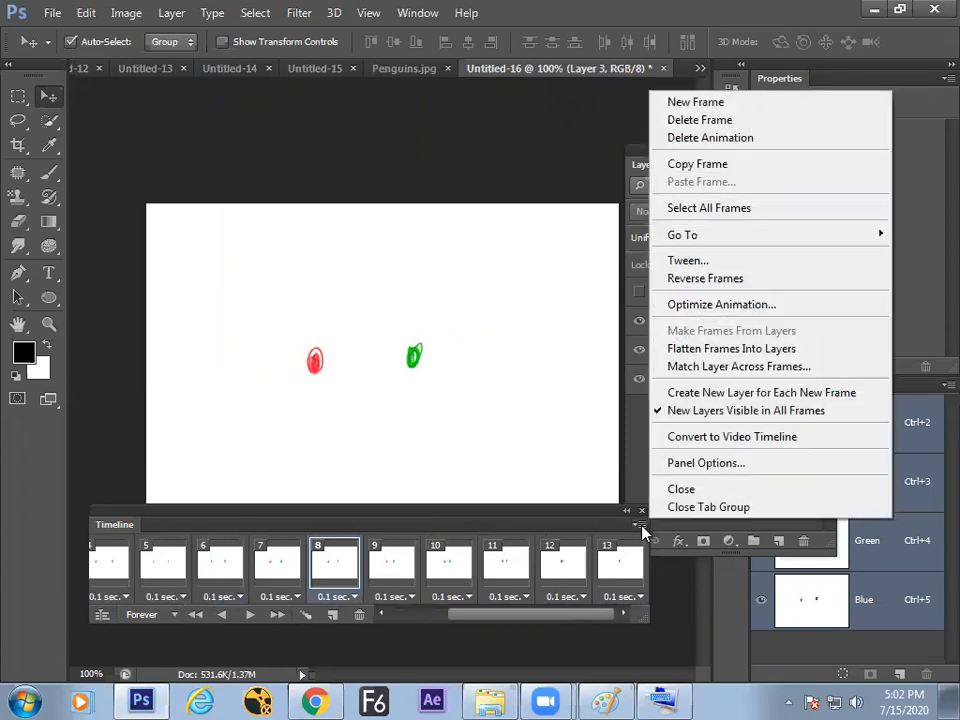
left_click(708, 210)
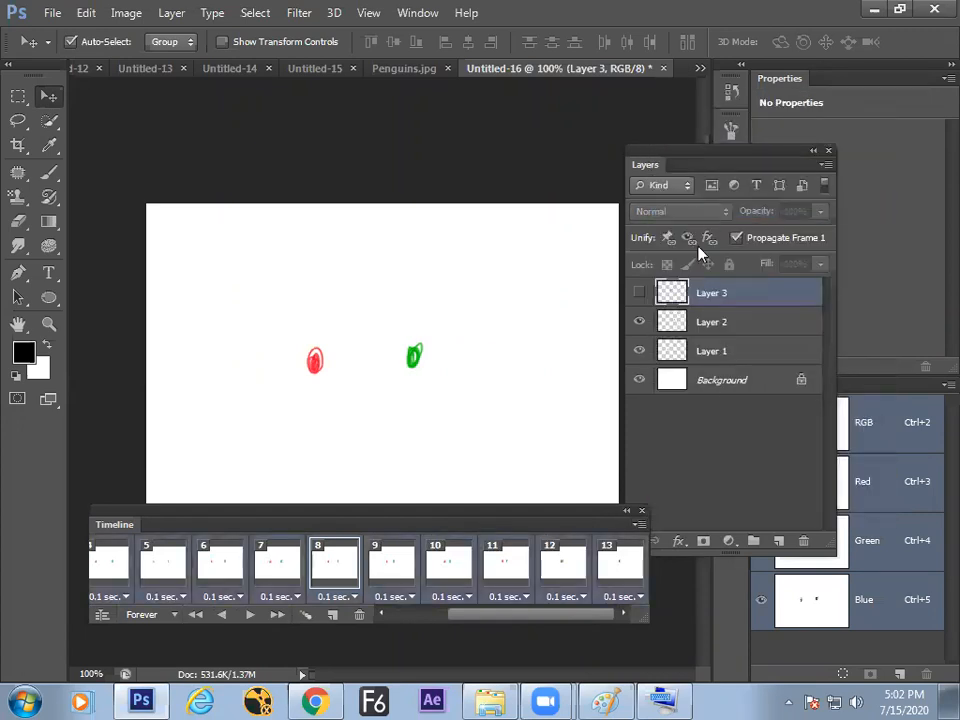
left_click(639, 526)
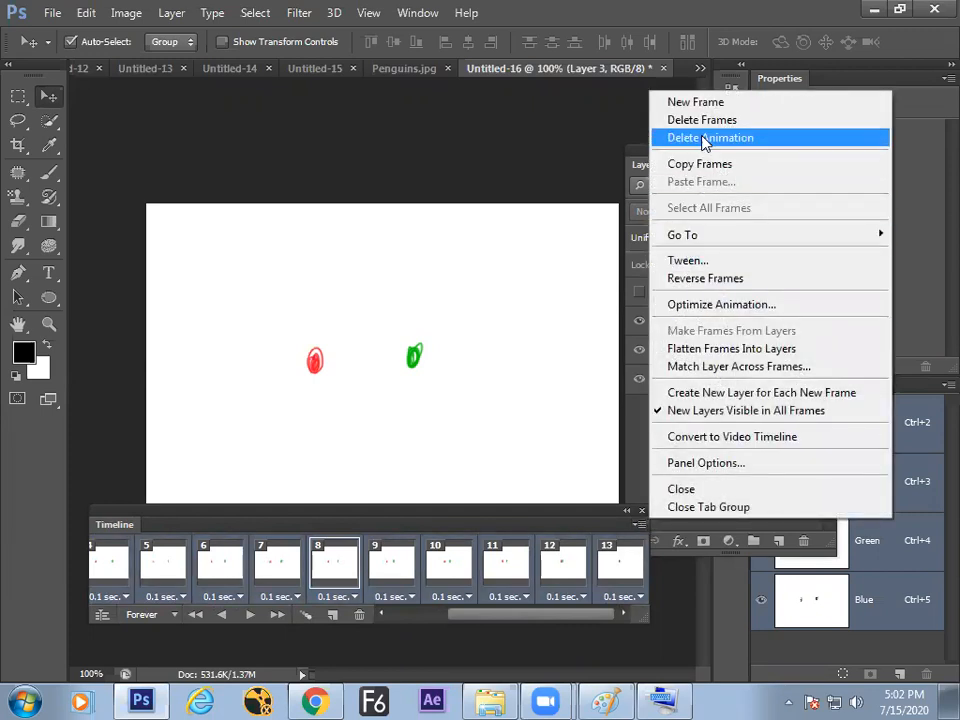
left_click(708, 164)
left_click(639, 526)
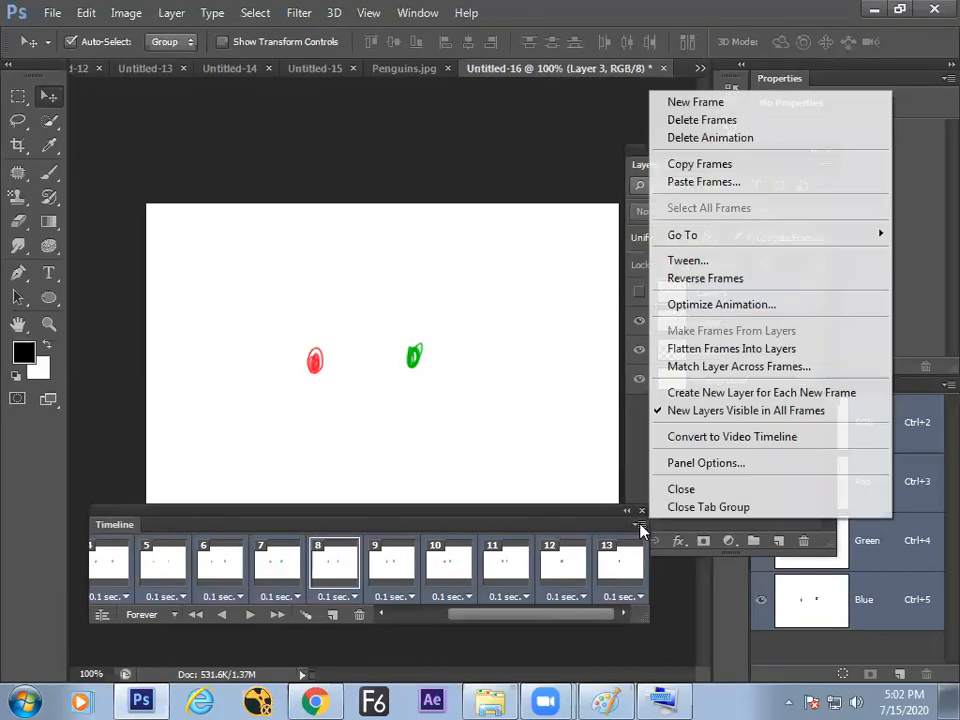
left_click(705, 185)
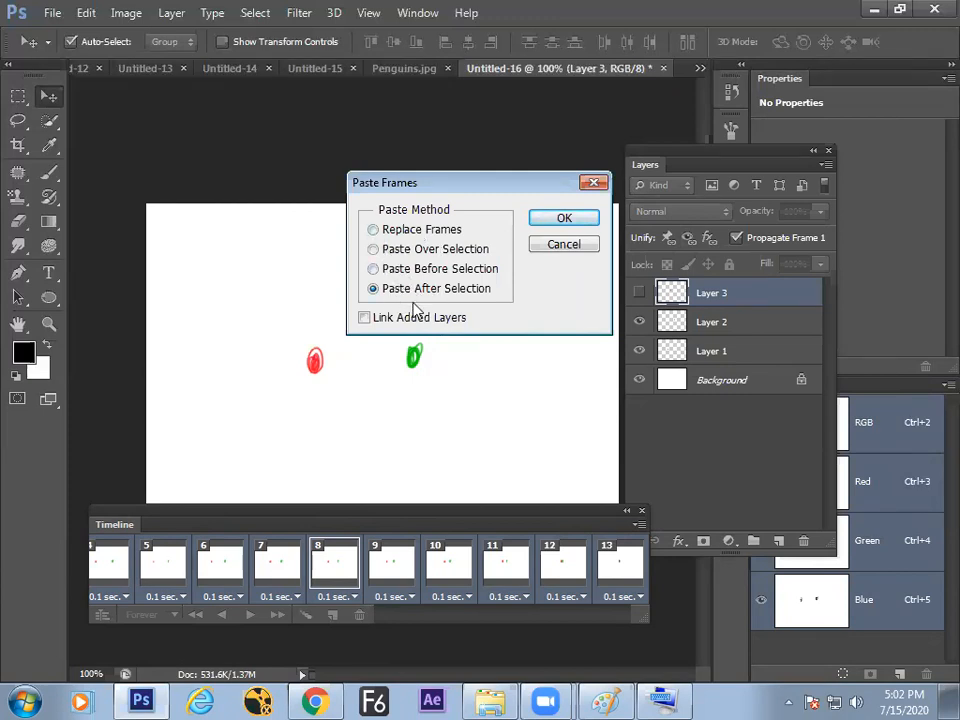
left_click(566, 220)
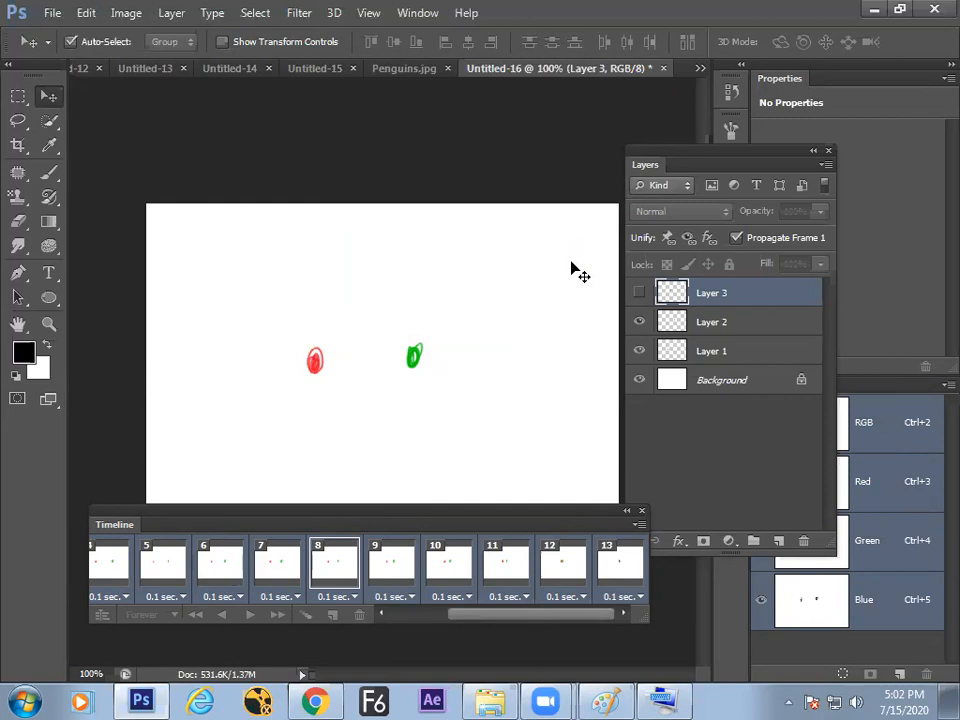
- Reverse the order of the pasted frames 14 to 26 and preview the looping animation
left_click_drag(493, 613, 611, 612)
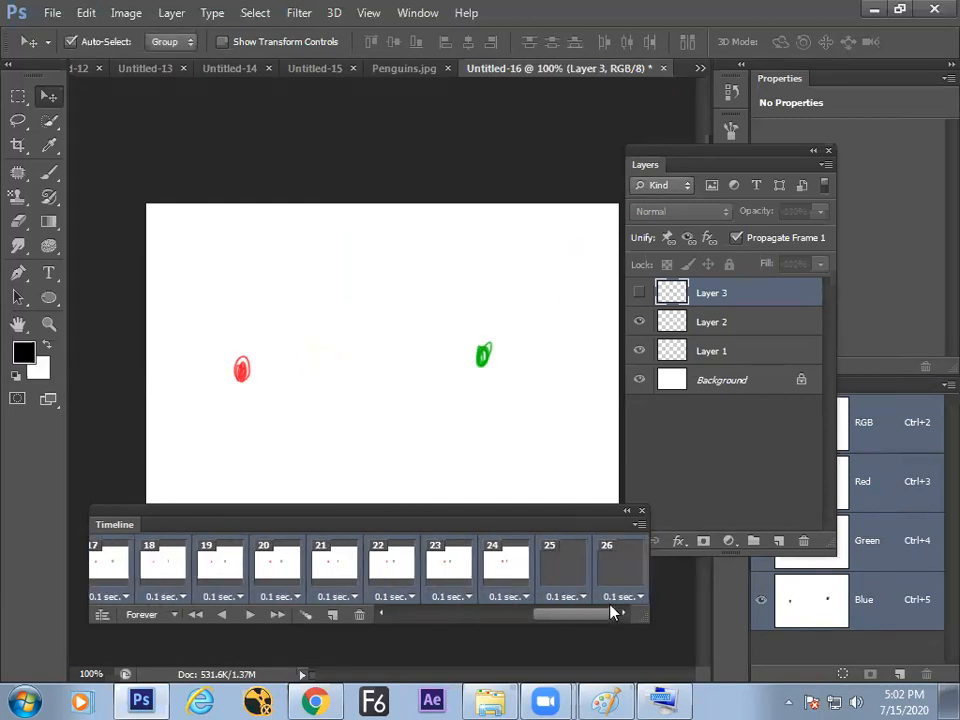
left_click(638, 524)
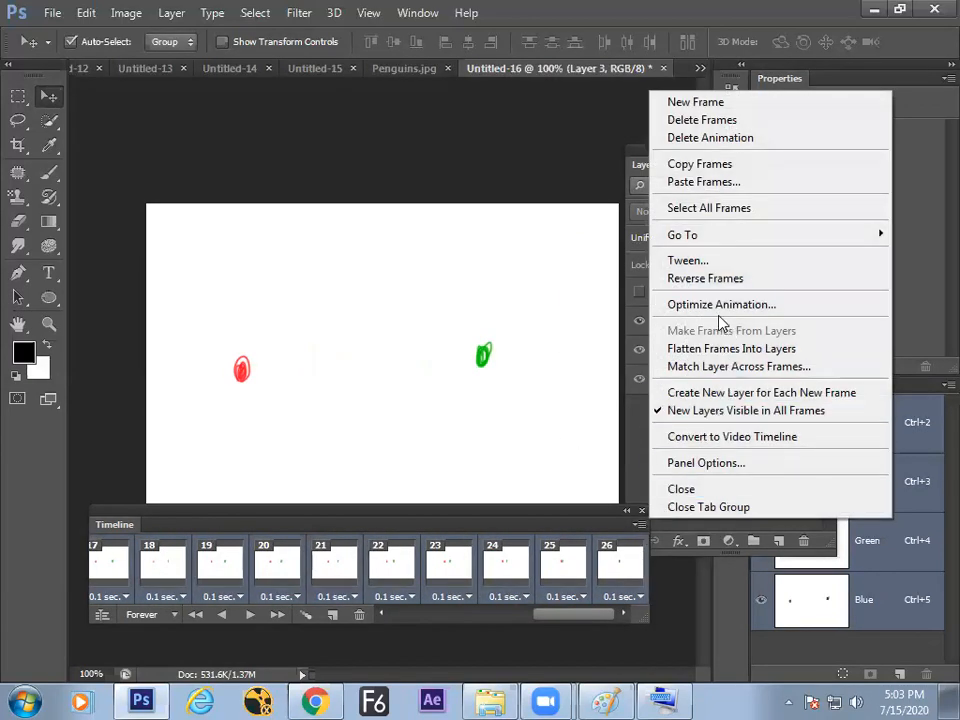
left_click(713, 279)
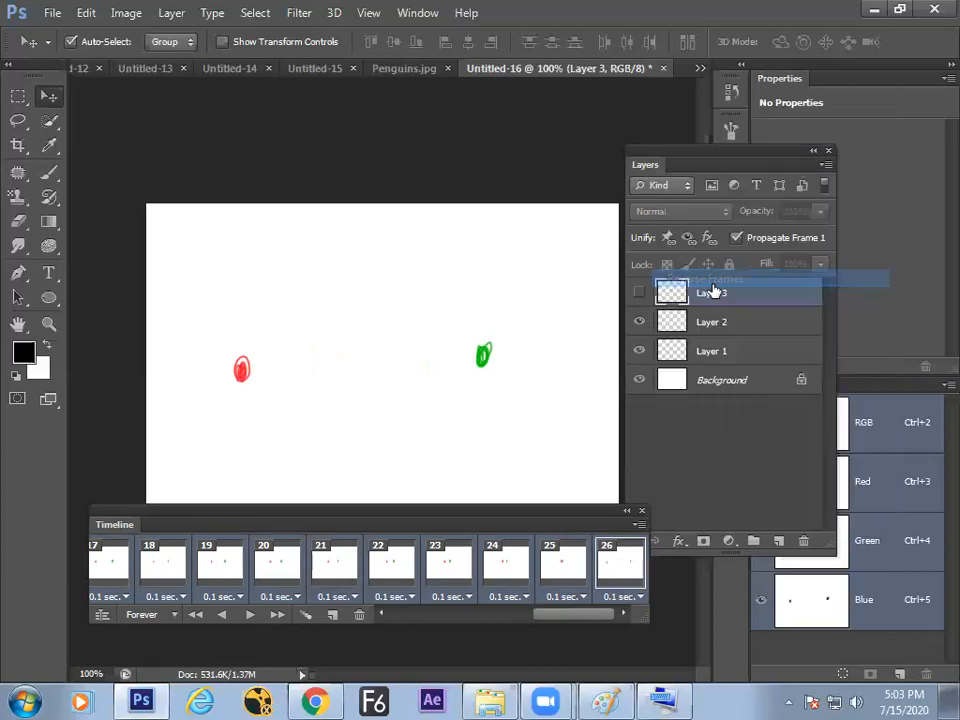
left_click(251, 616)
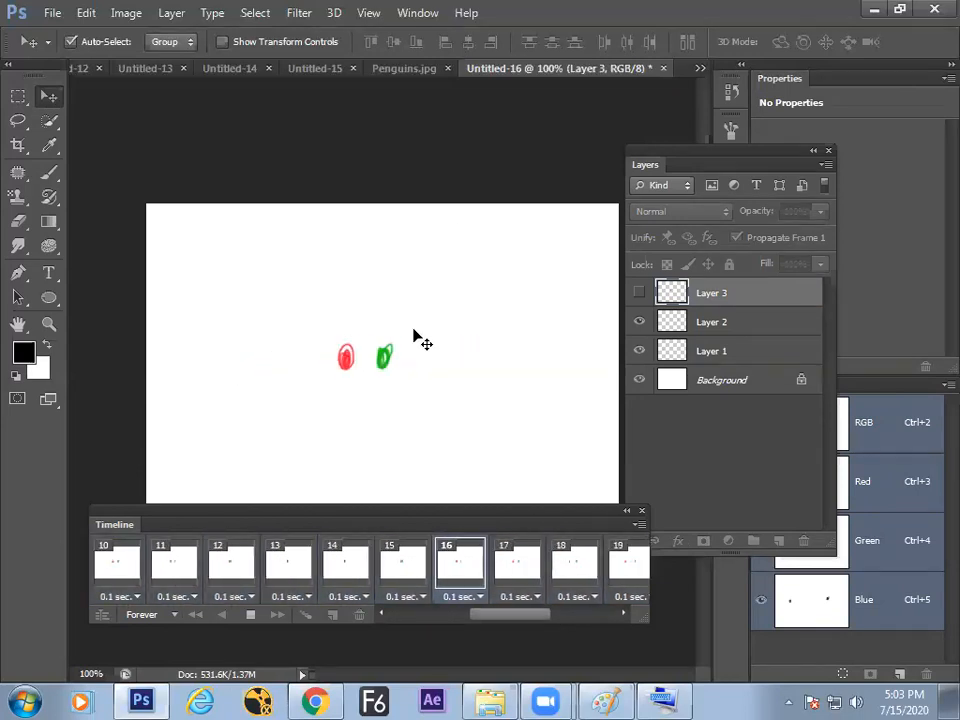
left_click(250, 616)
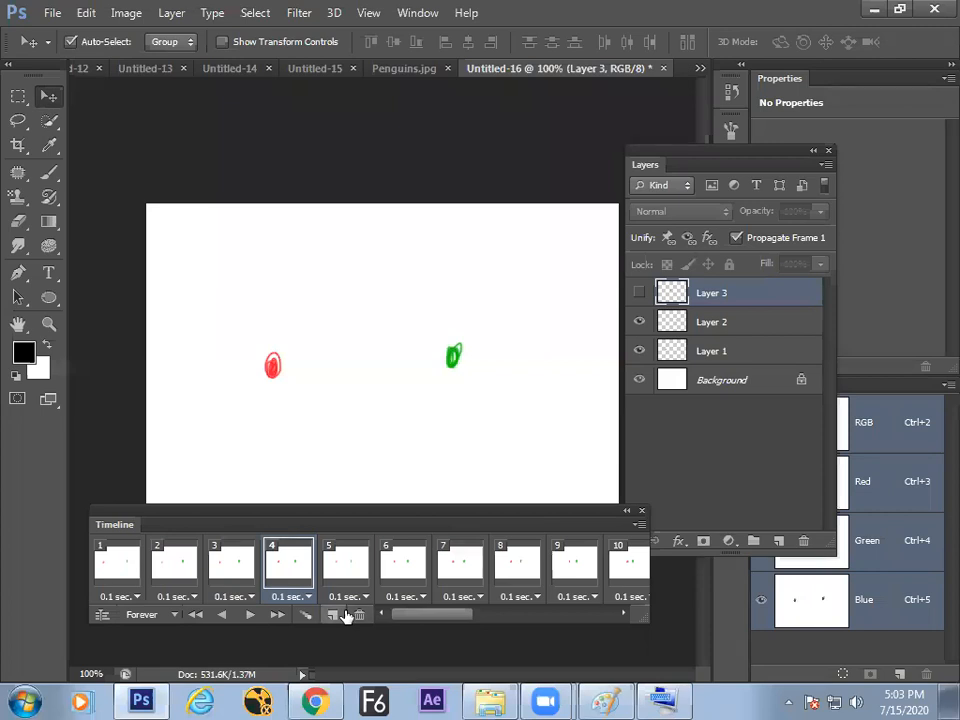
- Create a new document with white background contents, choosing a different size preset instead of Clipboard
key("ctrl+n")
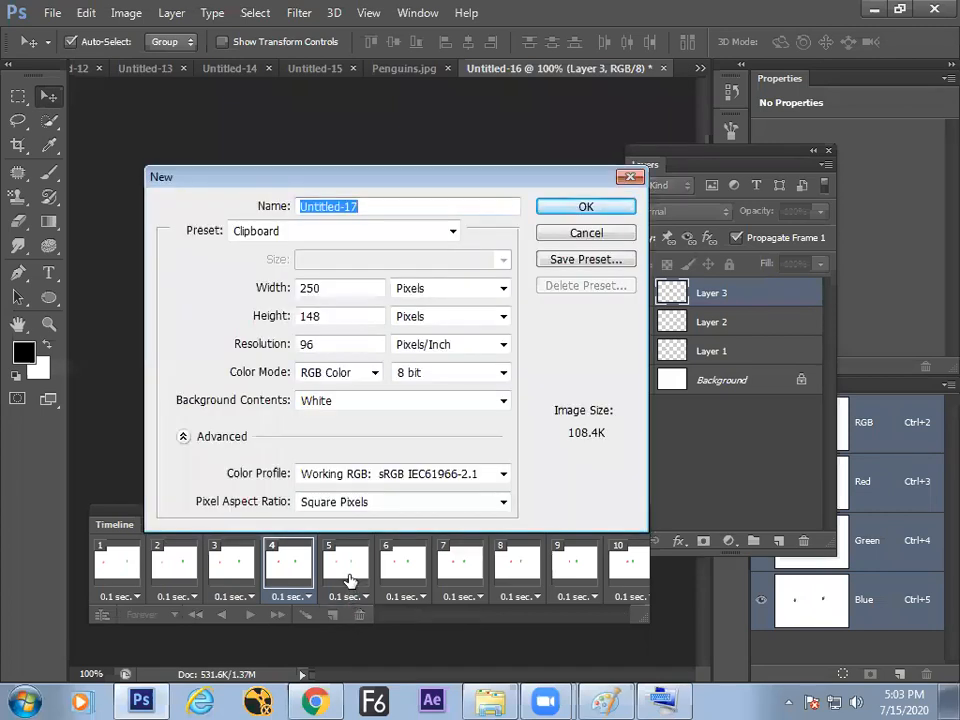
left_click(366, 240)
left_click(322, 266)
left_click(560, 207)
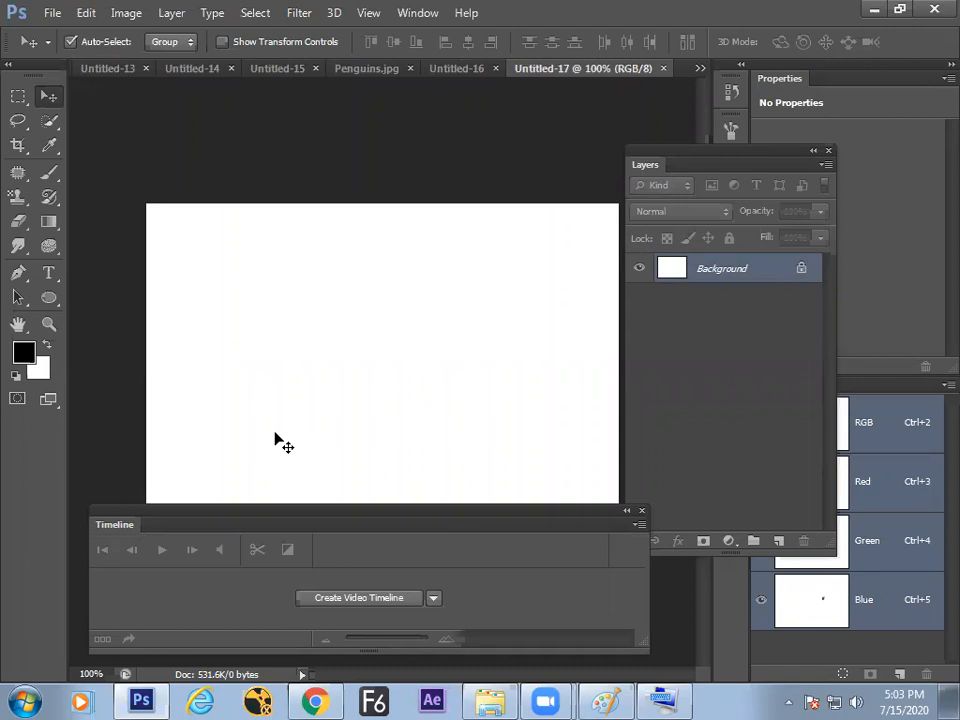
- Add a layer and paint a small black bird's head, beak and body near the canvas centre with the 2-pixel brush
left_click(778, 540)
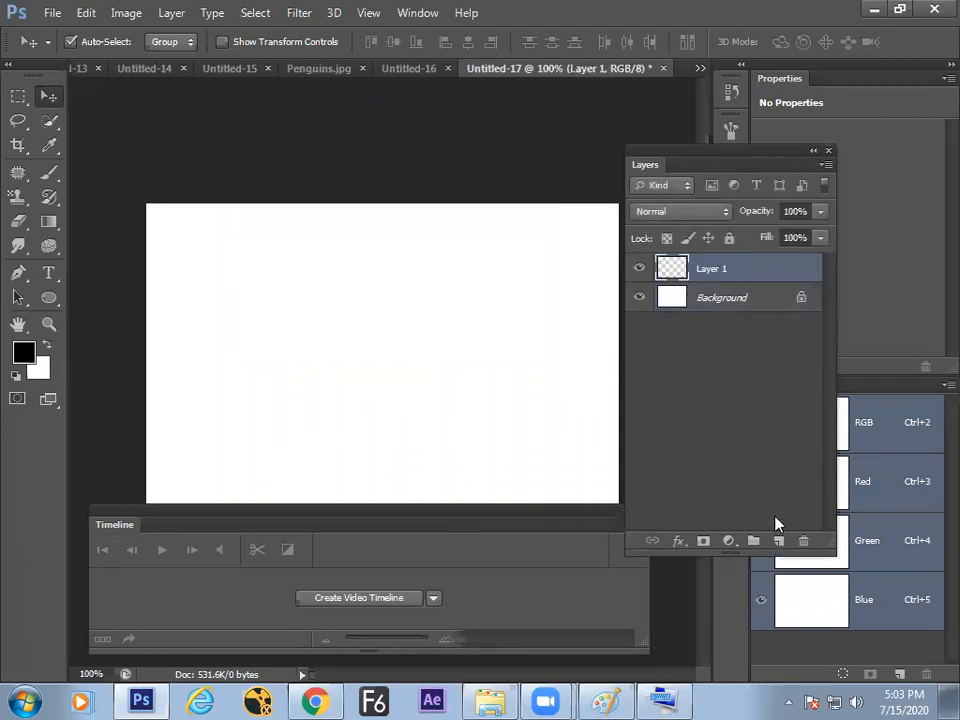
left_click(49, 172)
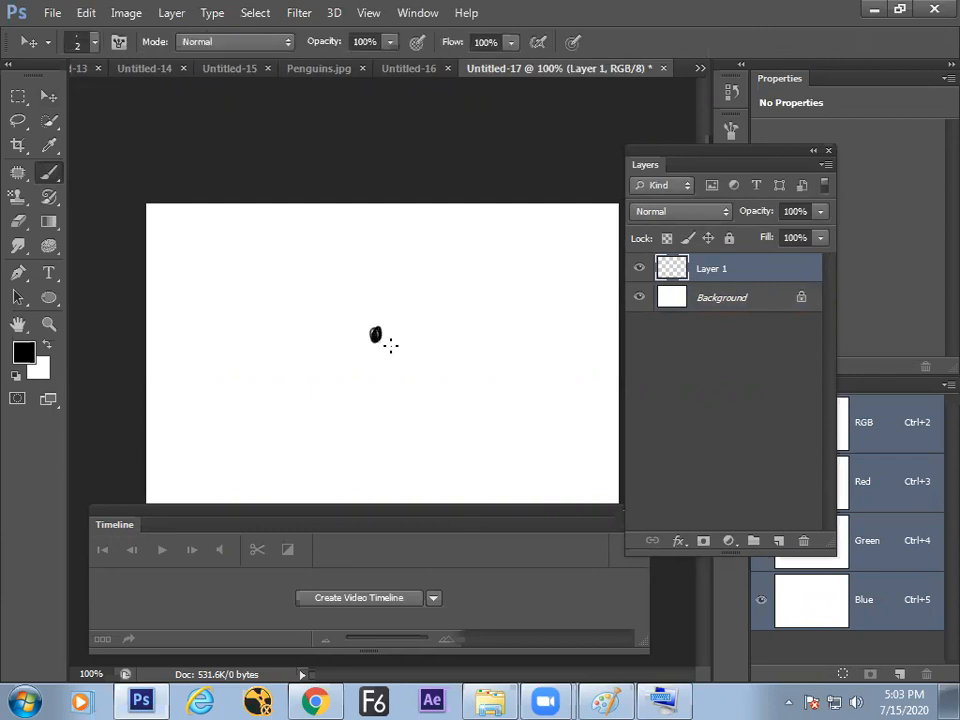
left_click_drag(378, 337, 334, 341)
left_click_drag(755, 307, 785, 528)
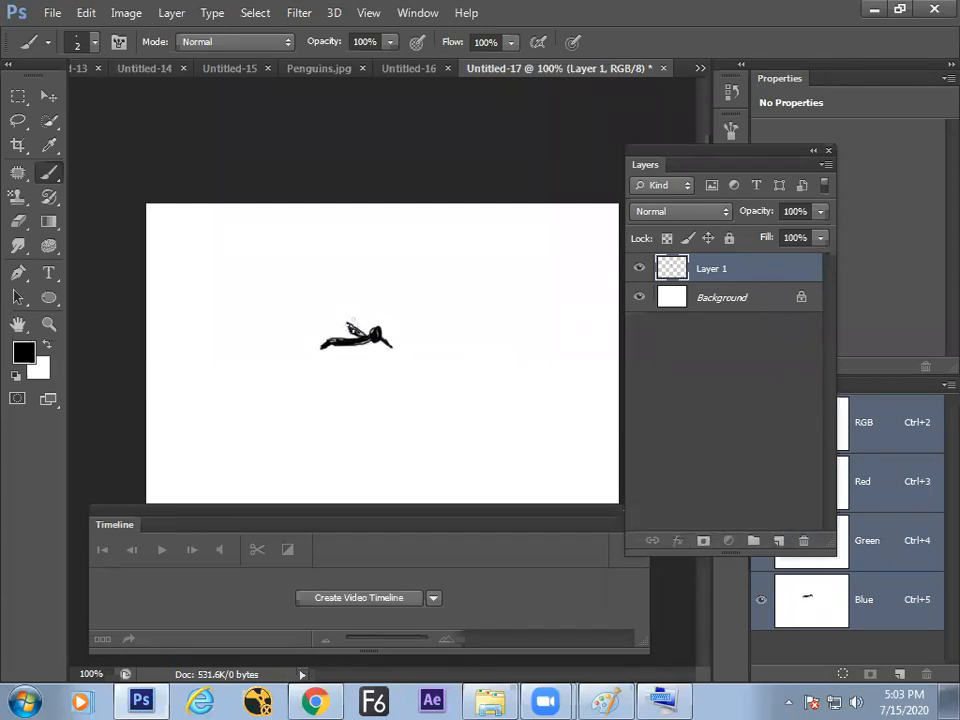
left_click(640, 270)
left_click(640, 273)
key("ctrl+z")
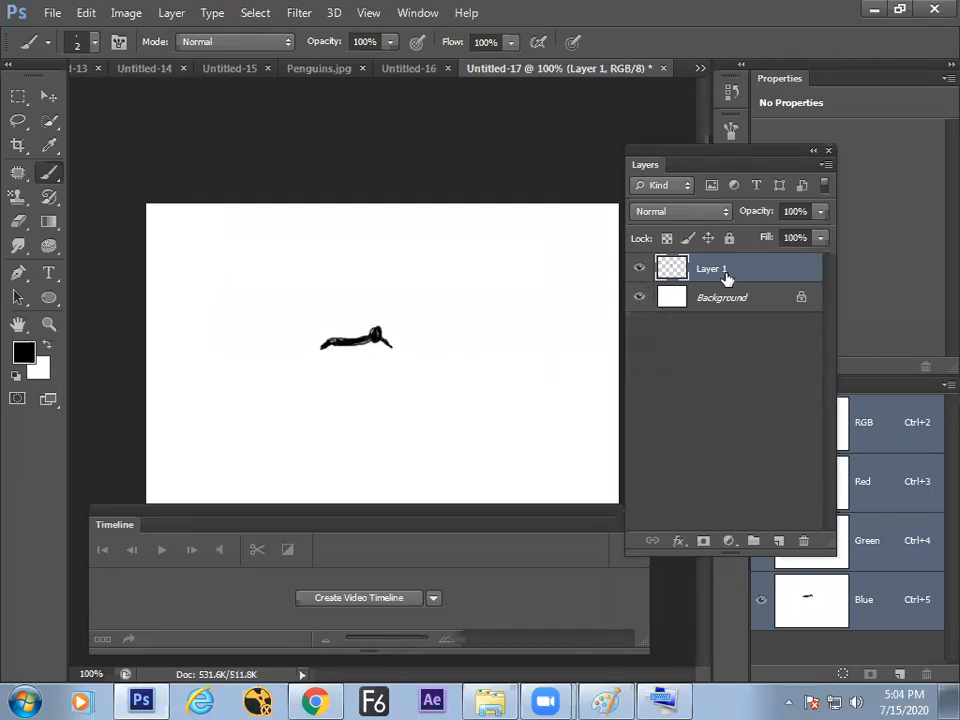
- Duplicate the bird's body layer and paint a raised black wing on the copy
left_click_drag(754, 268, 780, 540)
left_click_drag(350, 318, 356, 329)
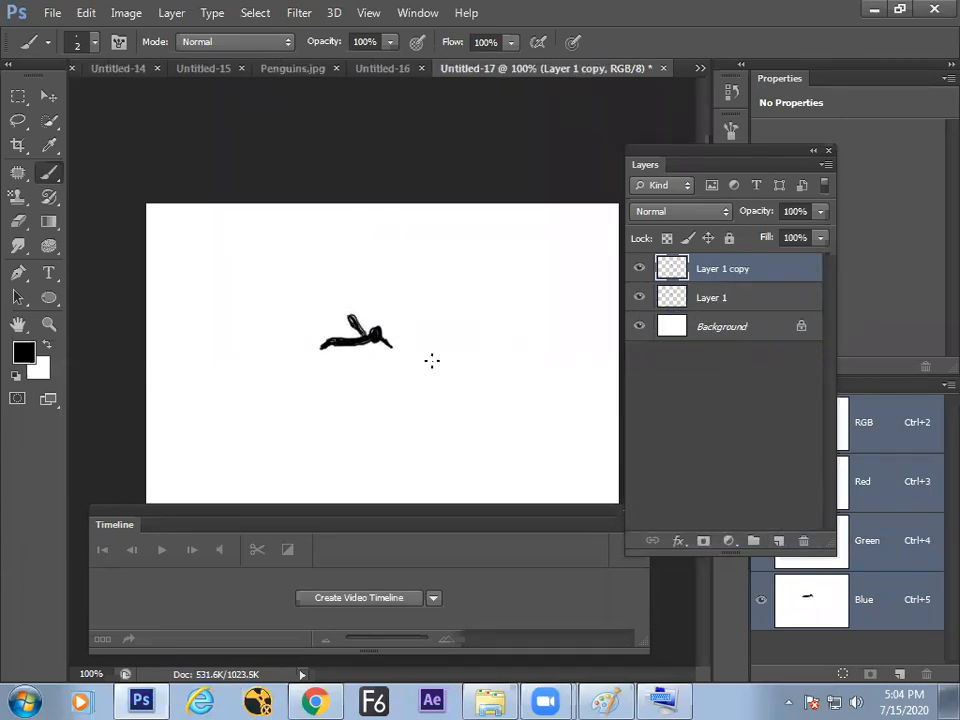
- Hide the winged bird layer, create a frame animation and set the first frame's delay to 0.1 seconds
left_click(639, 268)
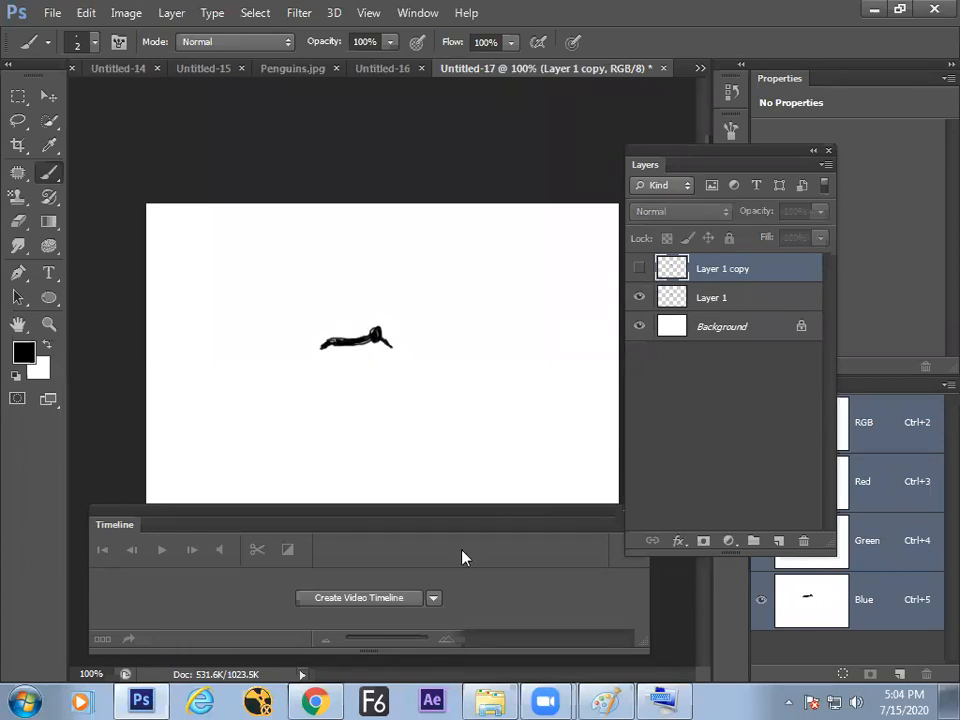
left_click(390, 597)
left_click(128, 638)
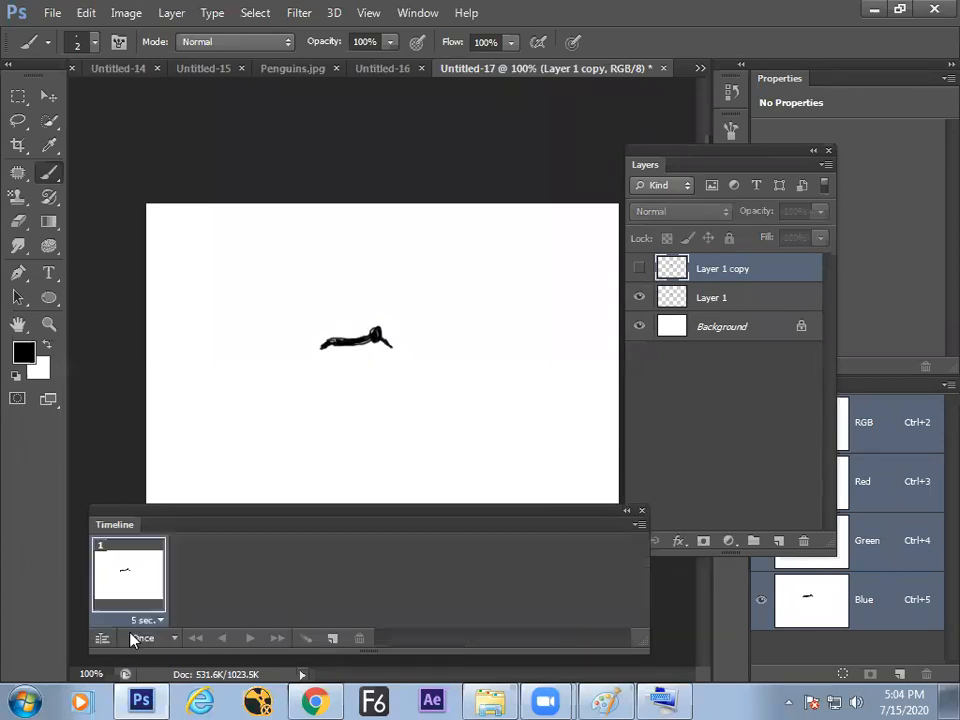
left_click(125, 597)
left_click(147, 394)
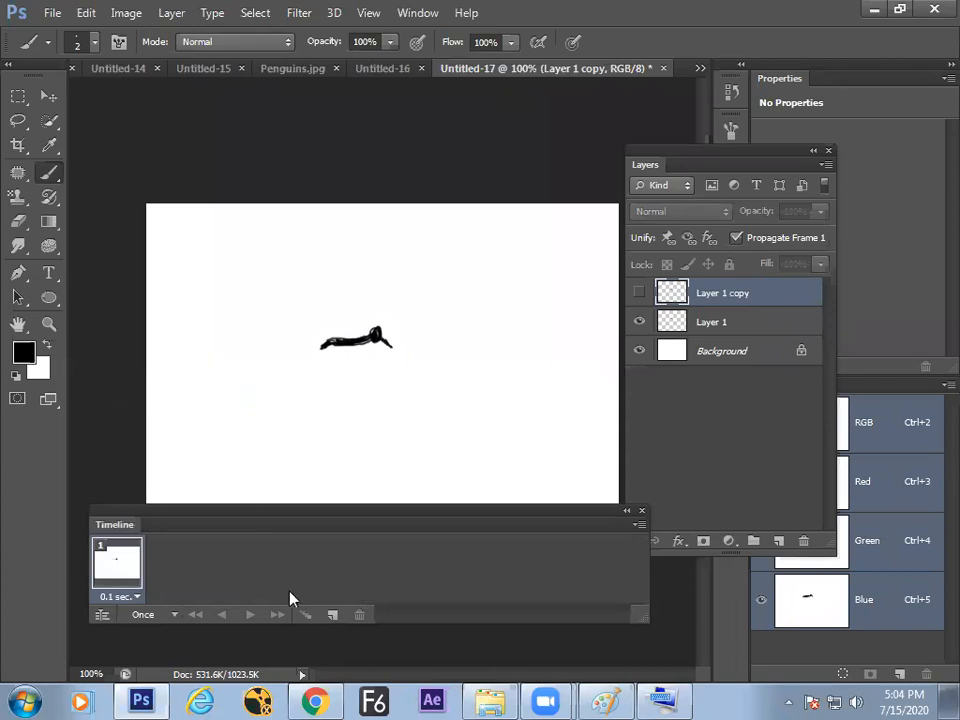
- Add a second frame showing only the winged bird layer above the background and set the animation to loop forever
left_click(333, 614)
left_click(639, 292)
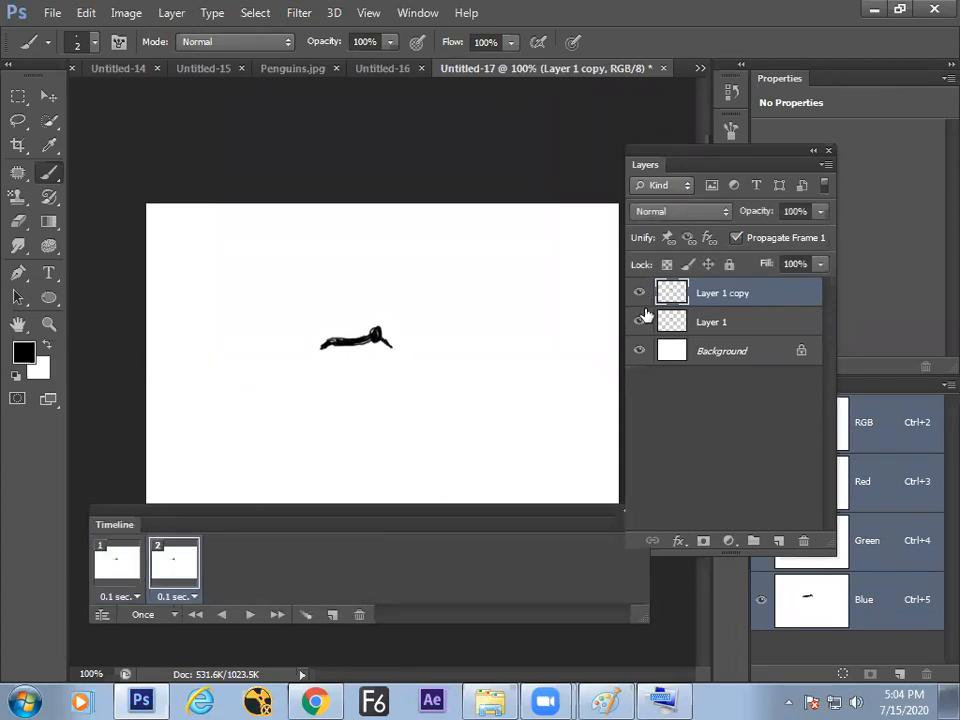
left_click(641, 322)
left_click(163, 615)
left_click(168, 564)
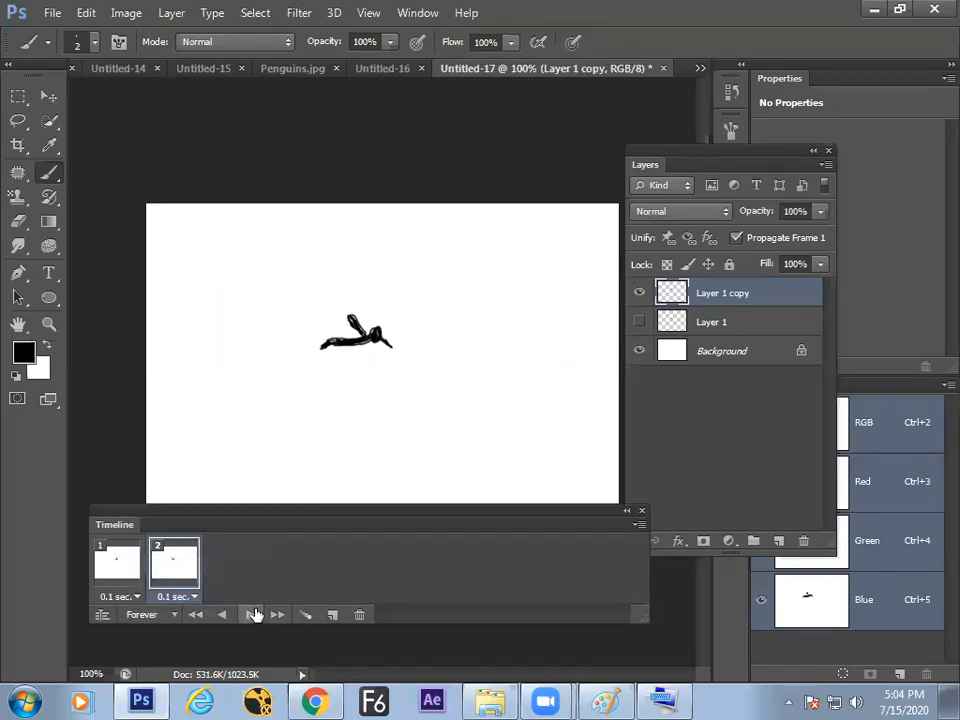
- Play the two-frame wing-flap animation, then stop it and select the first frame
left_click(250, 614)
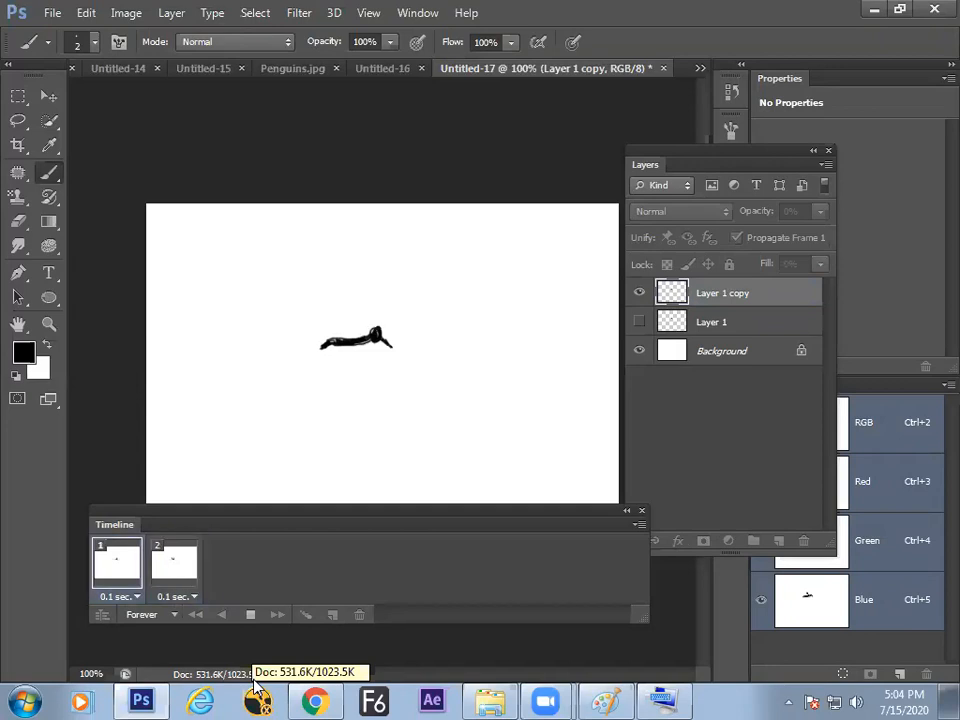
left_click(252, 616)
left_click(147, 583)
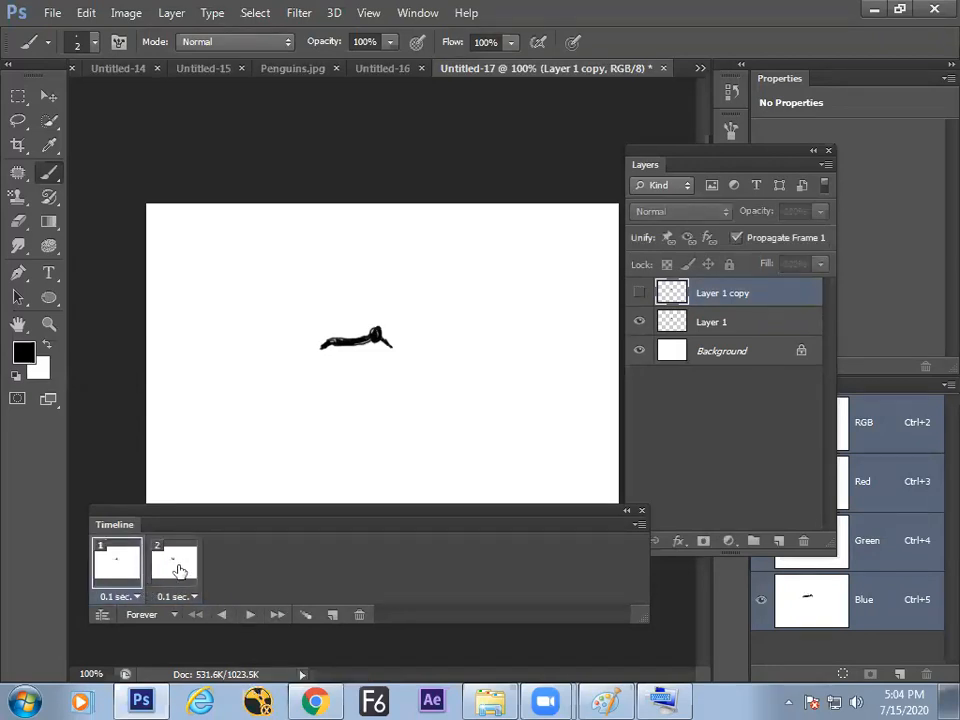
- In frame 2, move the winged bird slightly to the right on the canvas
left_click(180, 568)
left_click(48, 96)
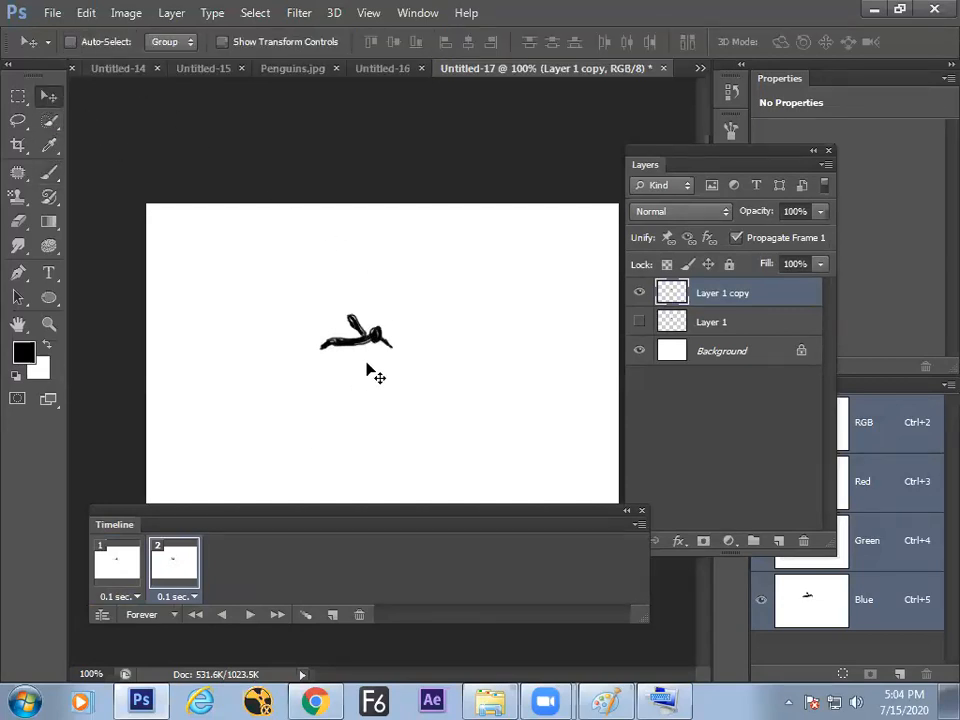
left_click_drag(380, 340, 409, 339)
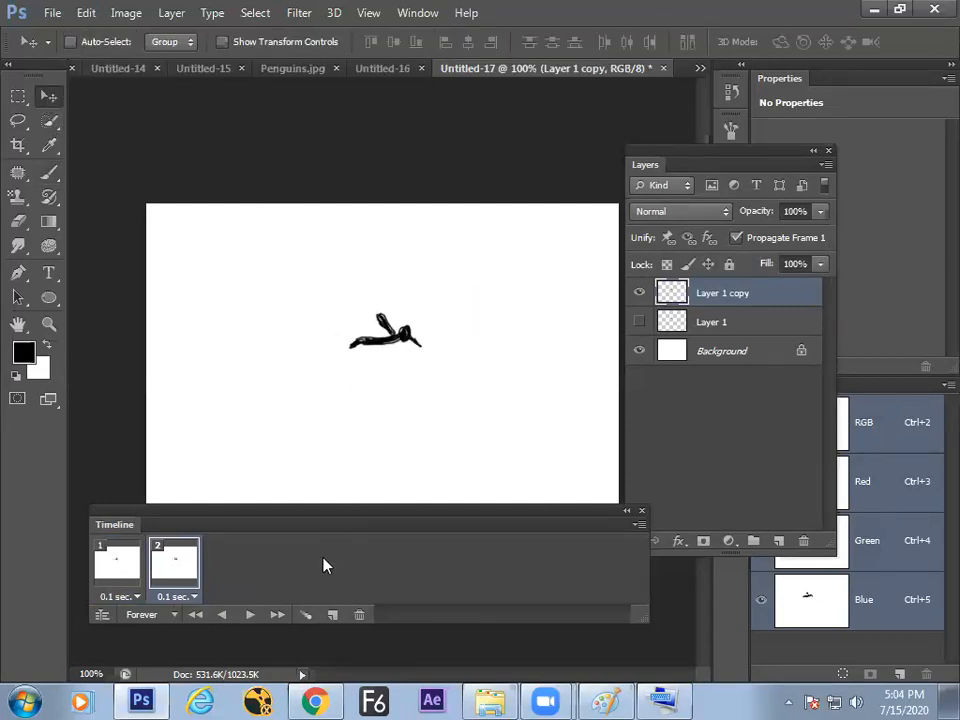
- Add a third frame showing only the wingless bird, moved ahead of the winged bird's frame 2 position
left_click(334, 614)
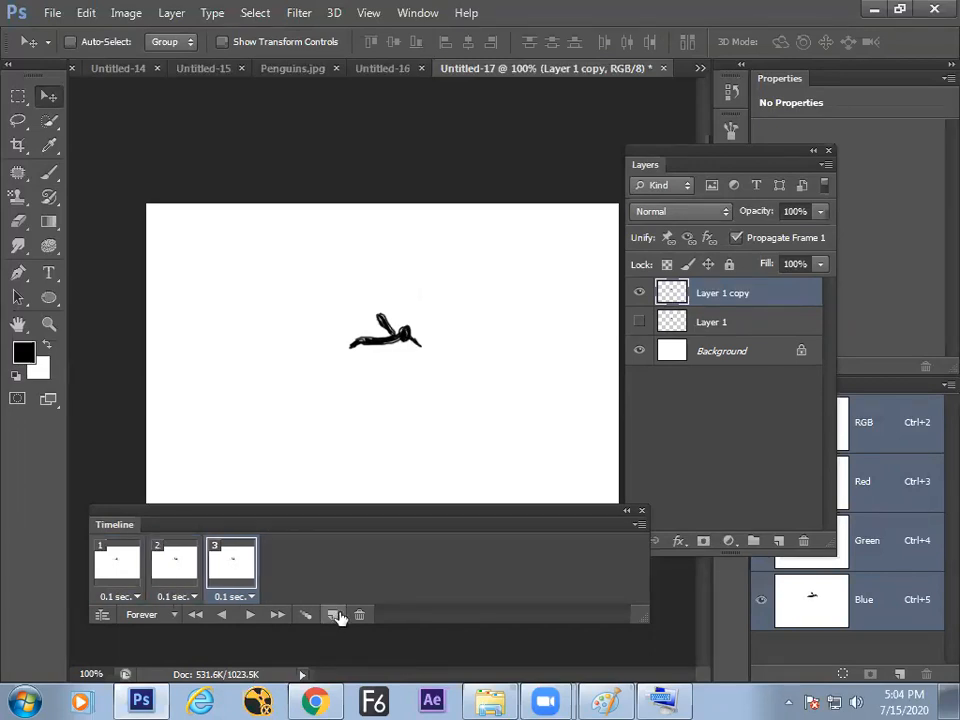
left_click(640, 322)
left_click(714, 322)
left_click_drag(375, 343, 420, 336)
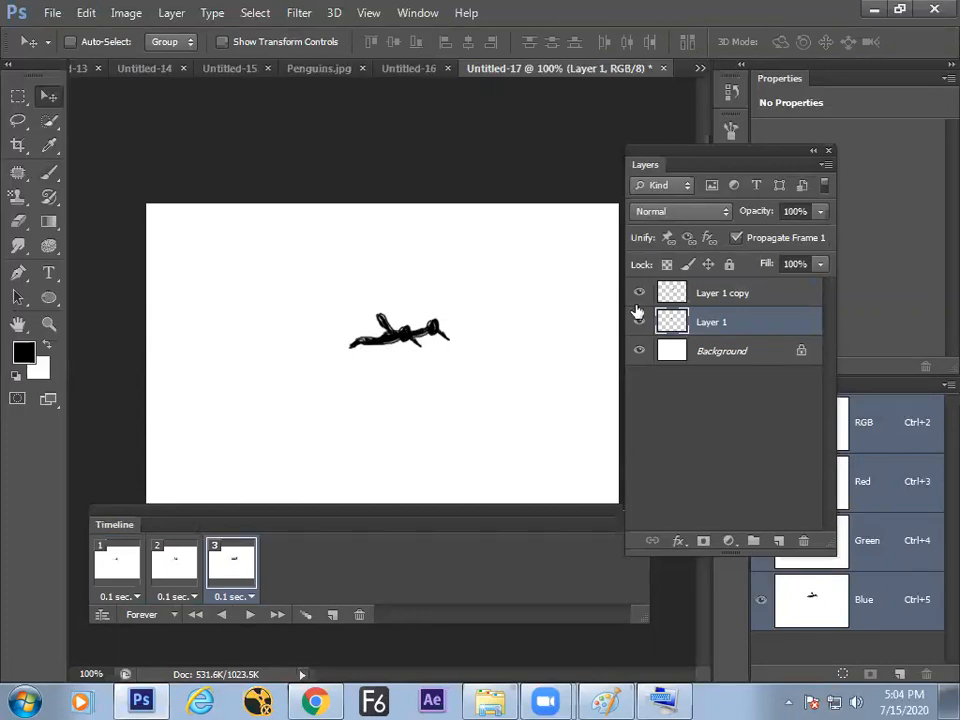
left_click(639, 293)
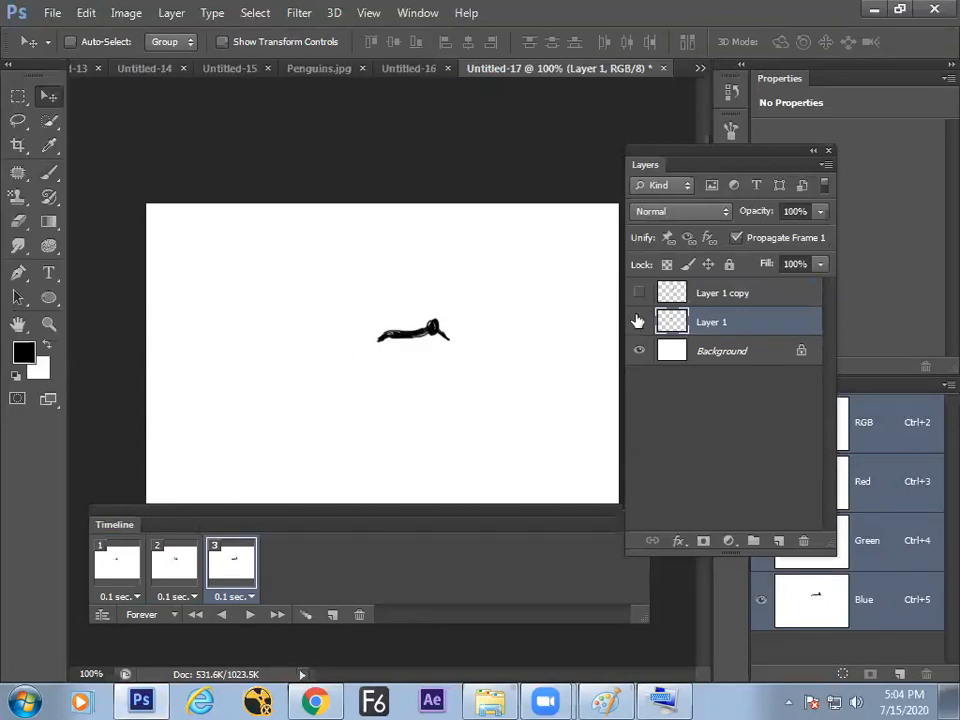
- Add a fourth frame showing only the winged bird, moved farther right than the wingless bird in frame 3
left_click(333, 615)
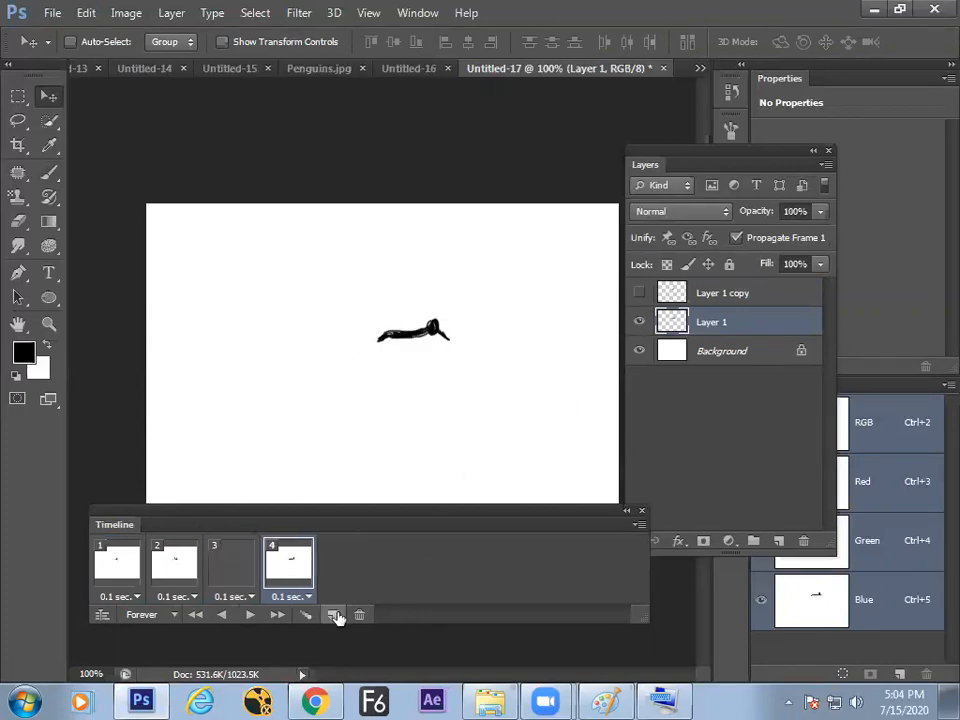
left_click(706, 295)
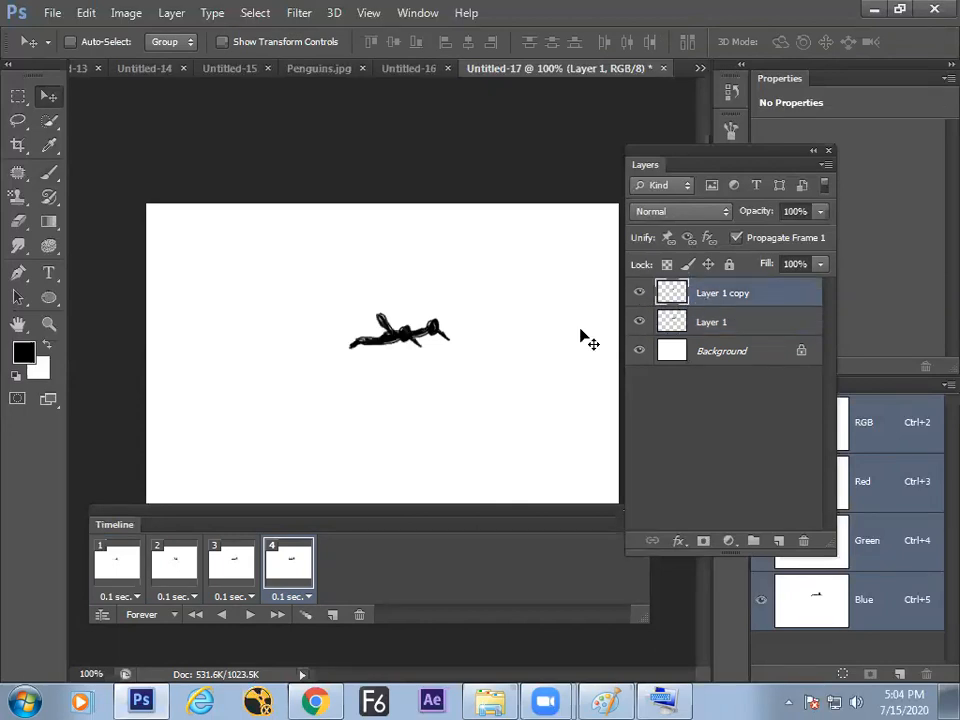
left_click_drag(422, 349, 476, 318)
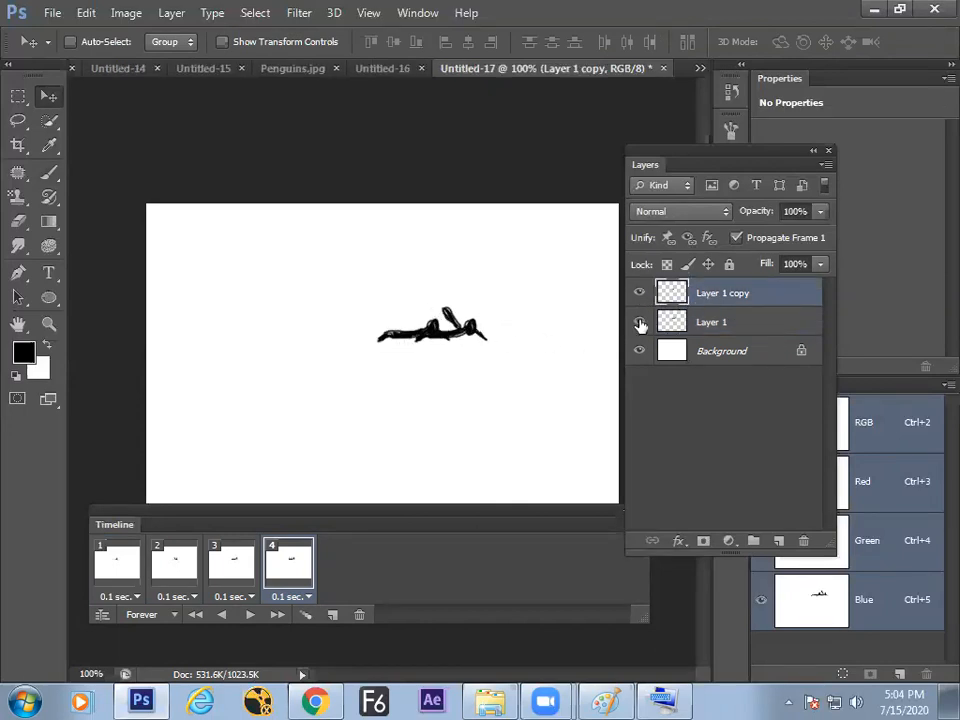
left_click(639, 322)
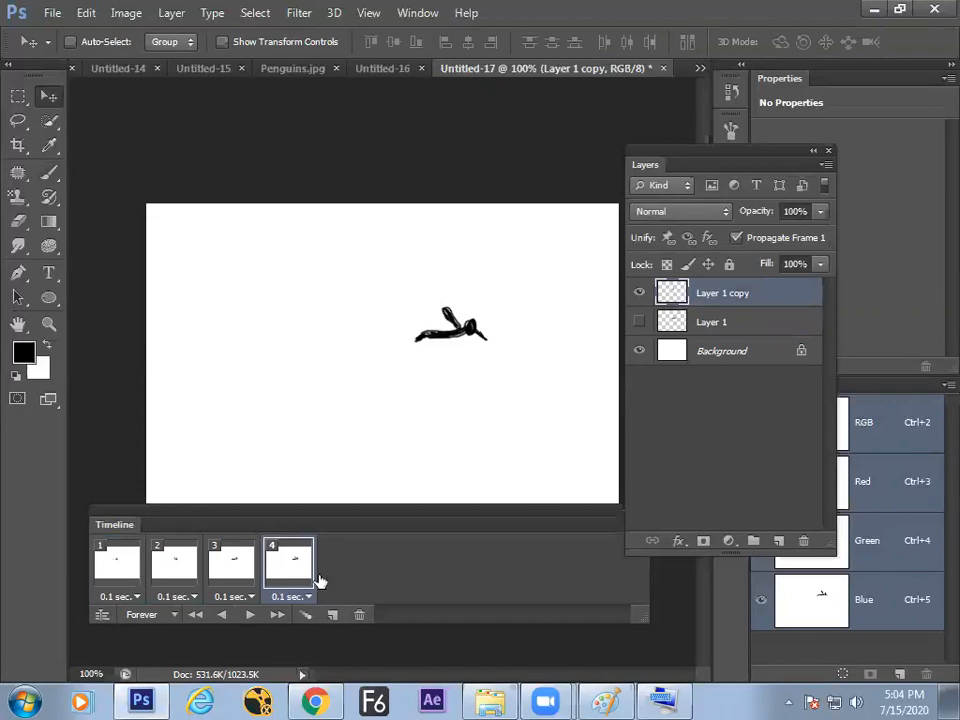
- Add a fifth frame showing only the wingless bird, moved right and slightly up from the frame 4 position
left_click(334, 616)
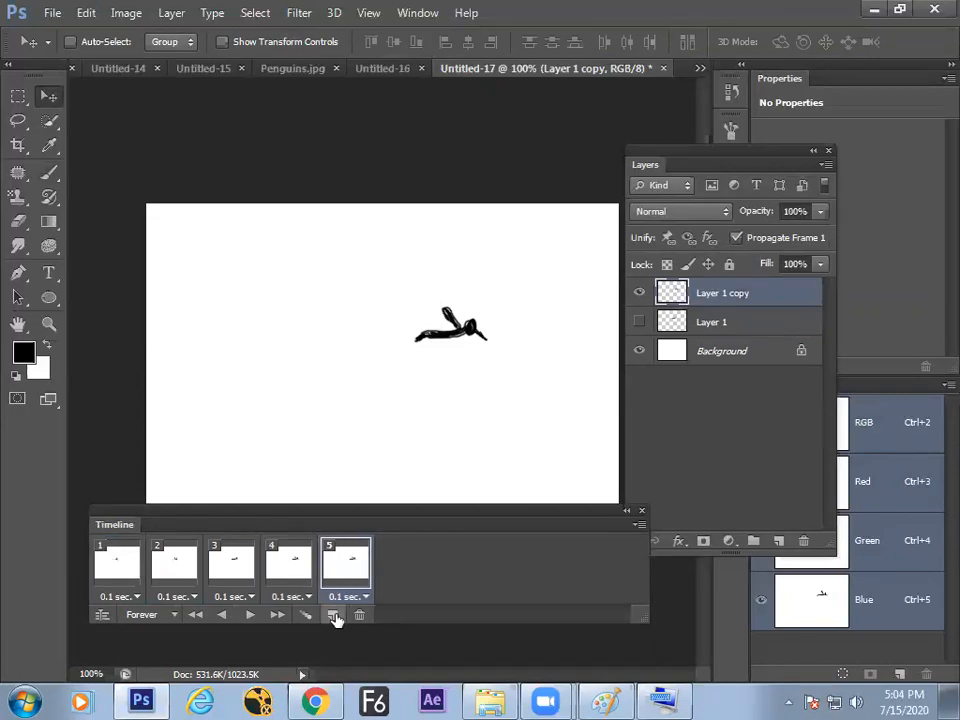
left_click(640, 322)
left_click(716, 323)
left_click_drag(418, 347, 530, 302)
- Add a sixth frame showing only the winged bird, moved farther toward the canvas's right edge
left_click(334, 616)
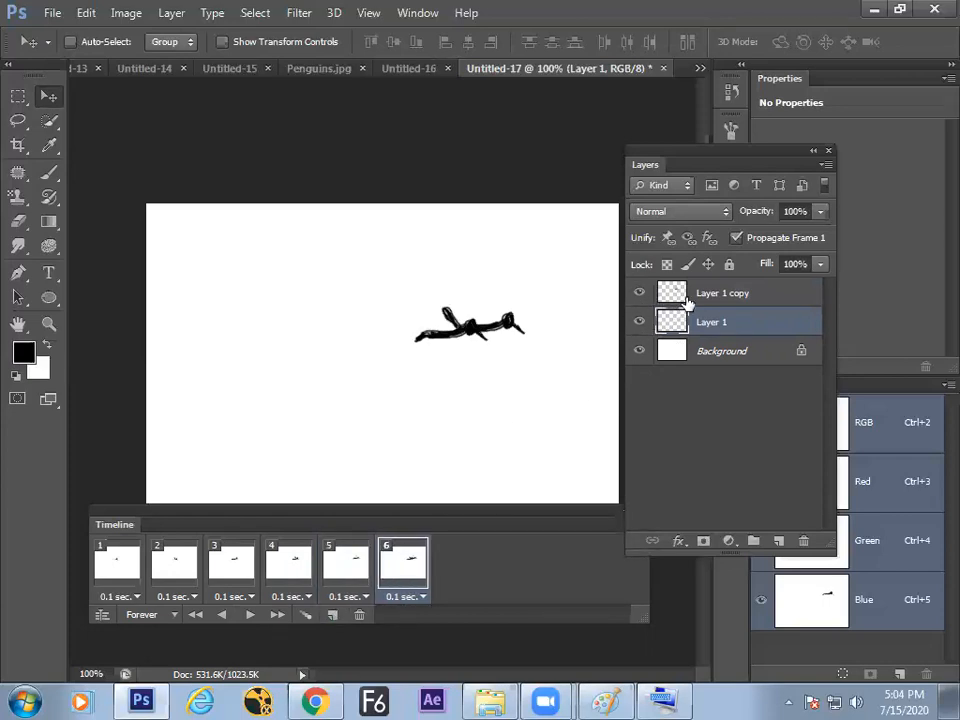
left_click(687, 297)
left_click_drag(450, 360, 488, 346)
- Preview the six-frame bird flight from the first frame and stop the playback
left_click(128, 568)
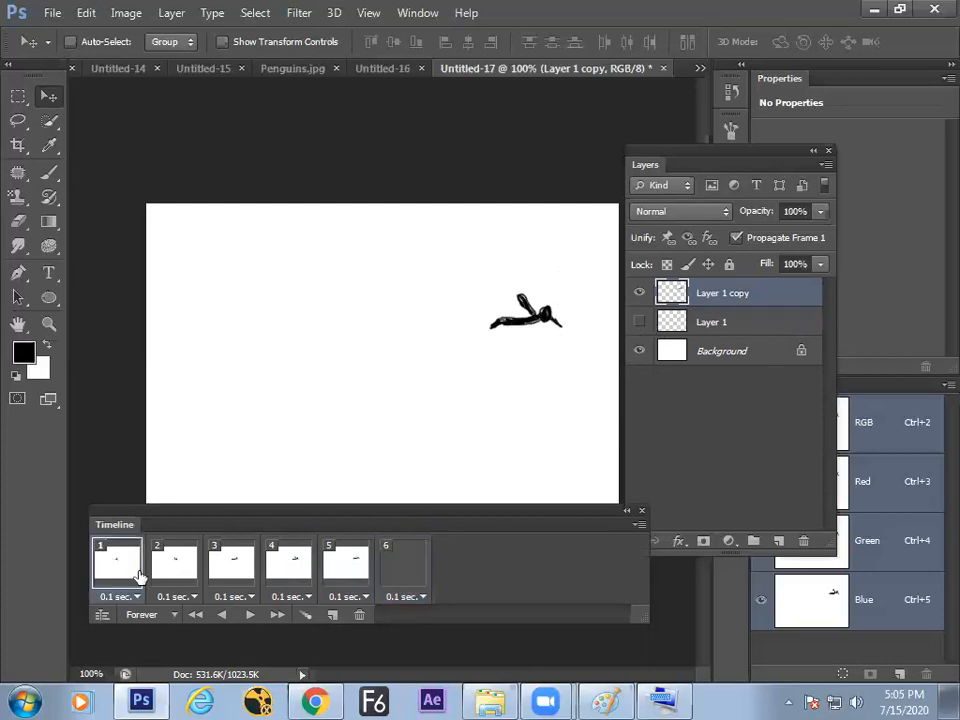
left_click(250, 617)
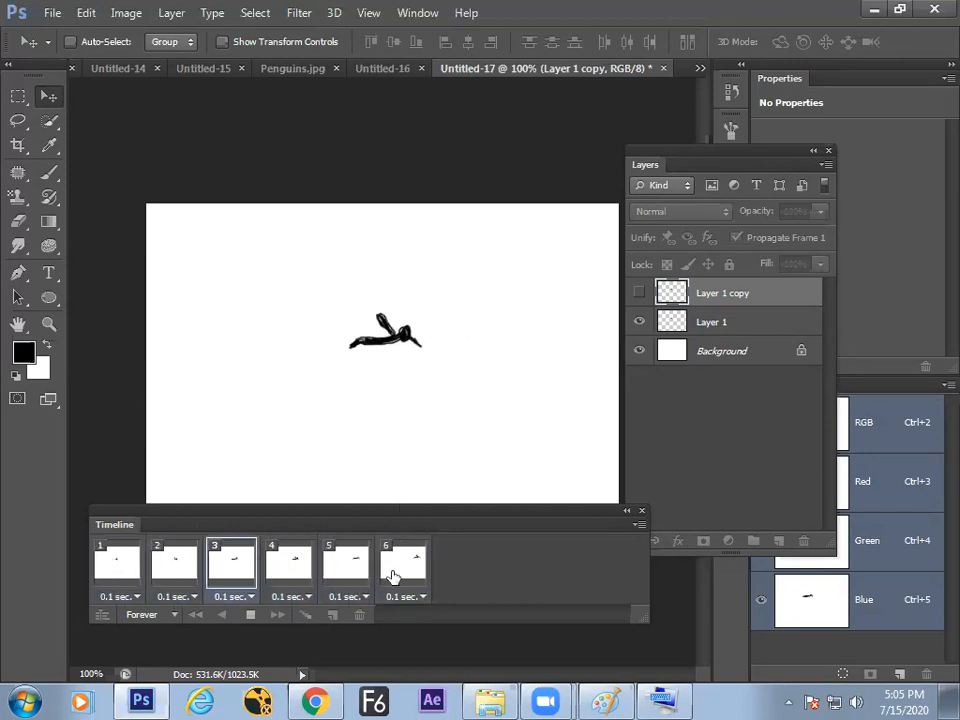
key("space")
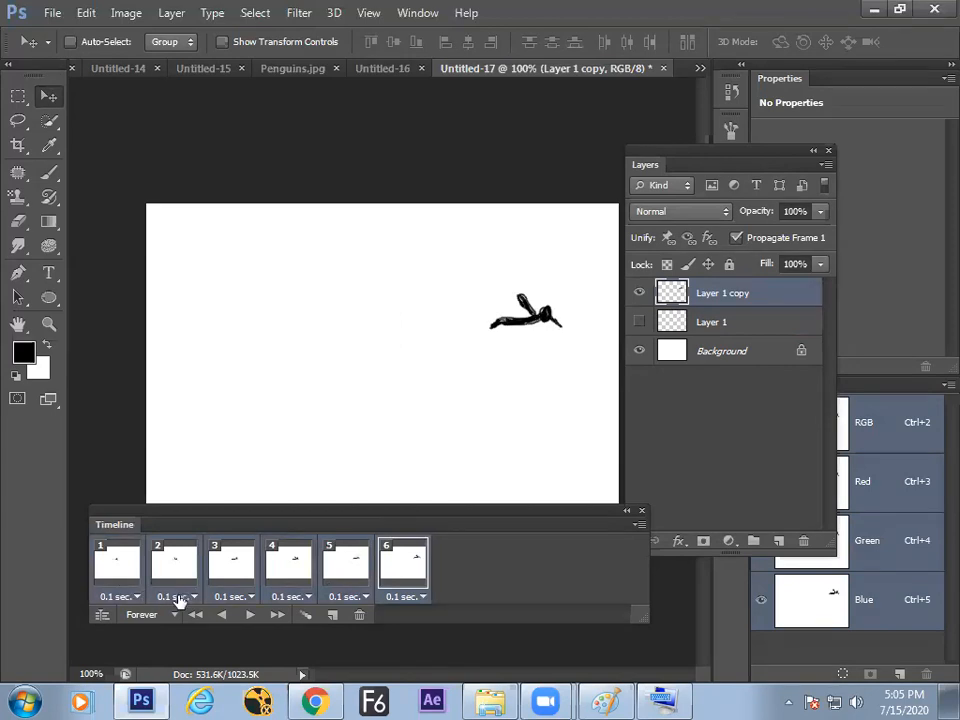
- Set the delay of all six frames to 0.2 seconds and play the bird flight
left_click(178, 597)
left_click(203, 415)
left_click(251, 615)
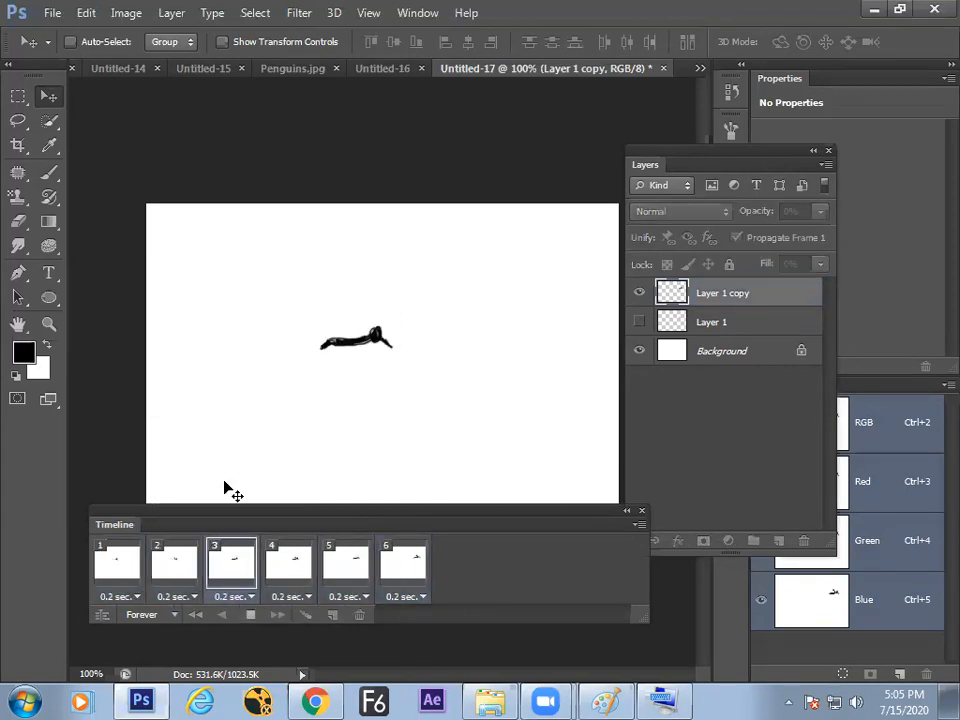
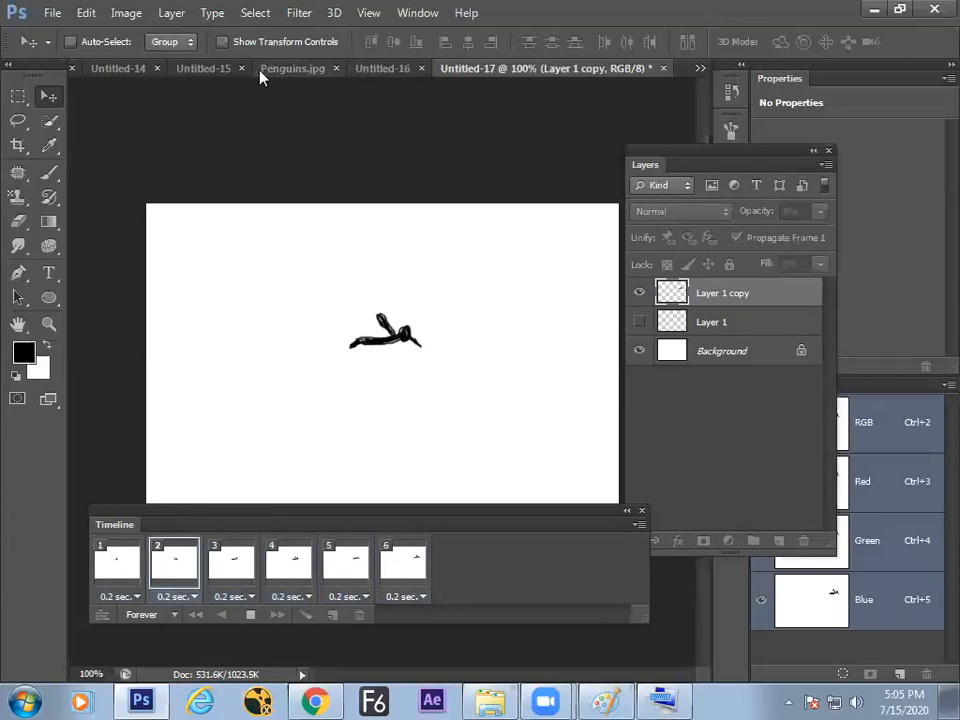
- View the coloured ovals document, return to the bird document and preview its flight again
left_click(378, 70)
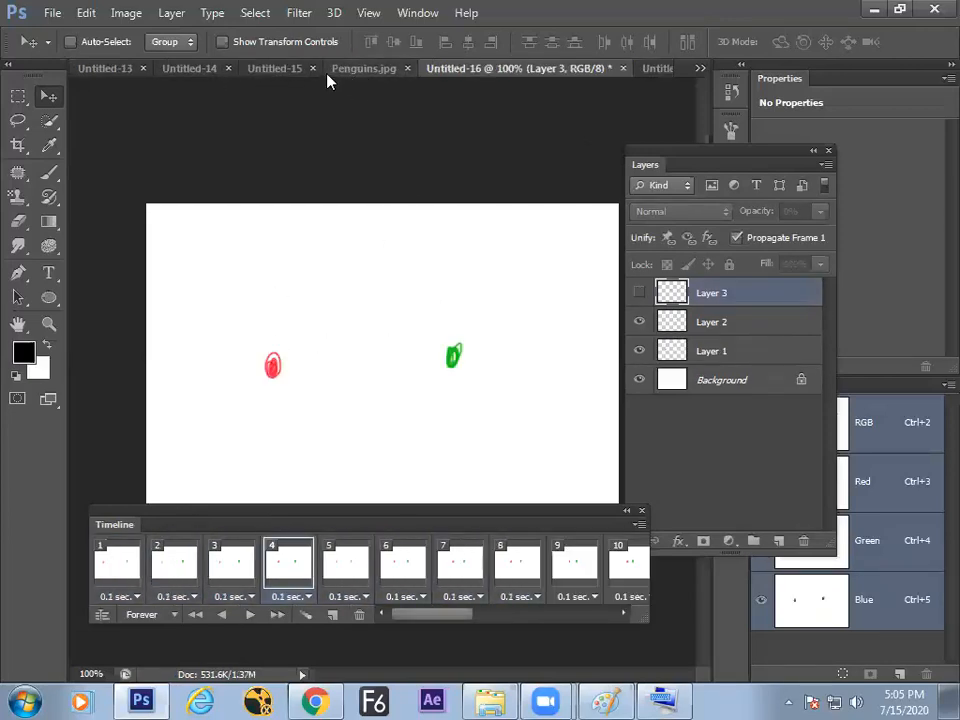
left_click(650, 68)
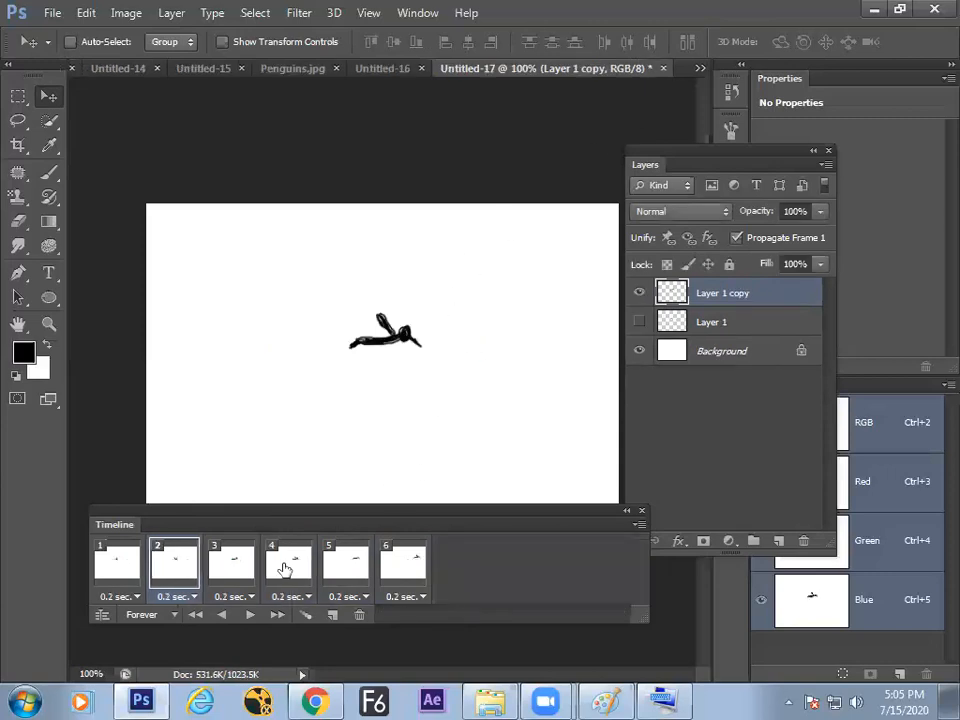
left_click(250, 614)
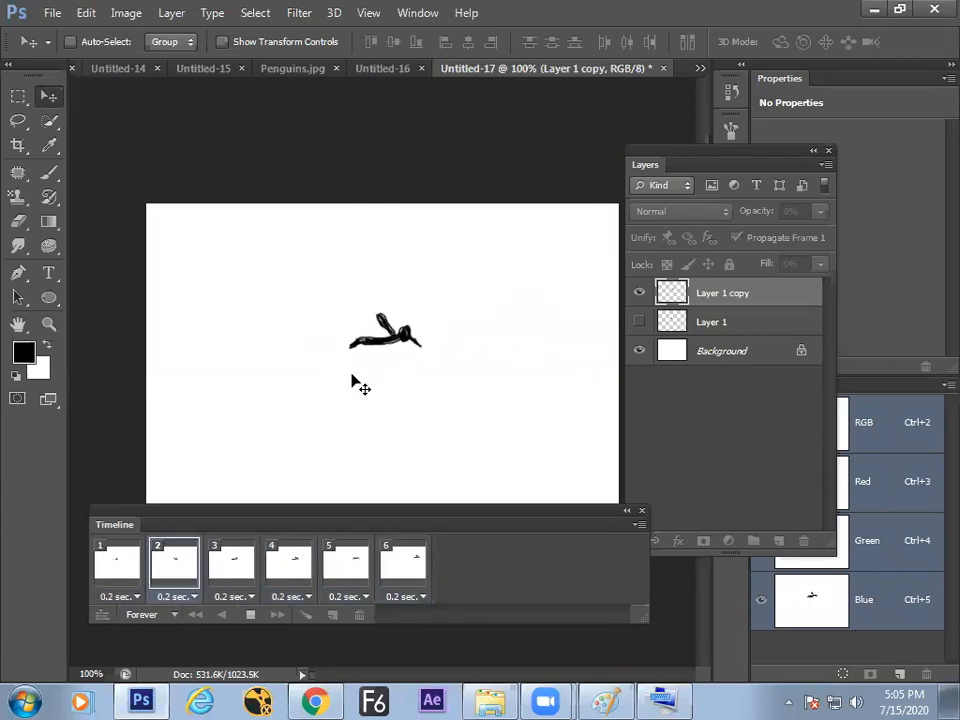
left_click(252, 615)
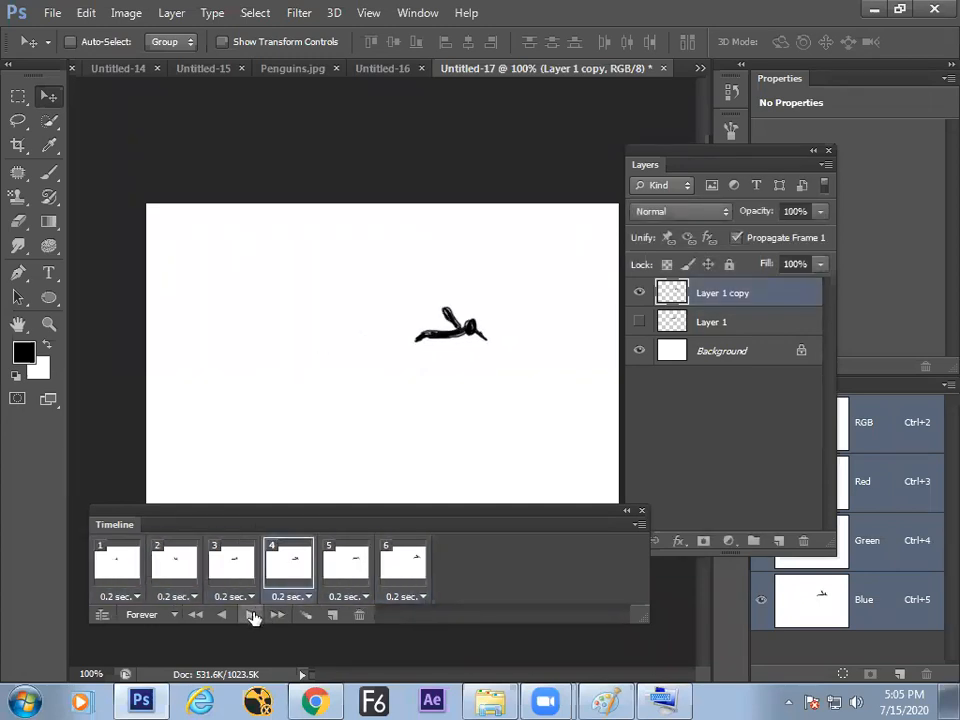
- Switch to Paint and handwrite "Blin" below the boxed Bevel & Emboss note
left_click(607, 700)
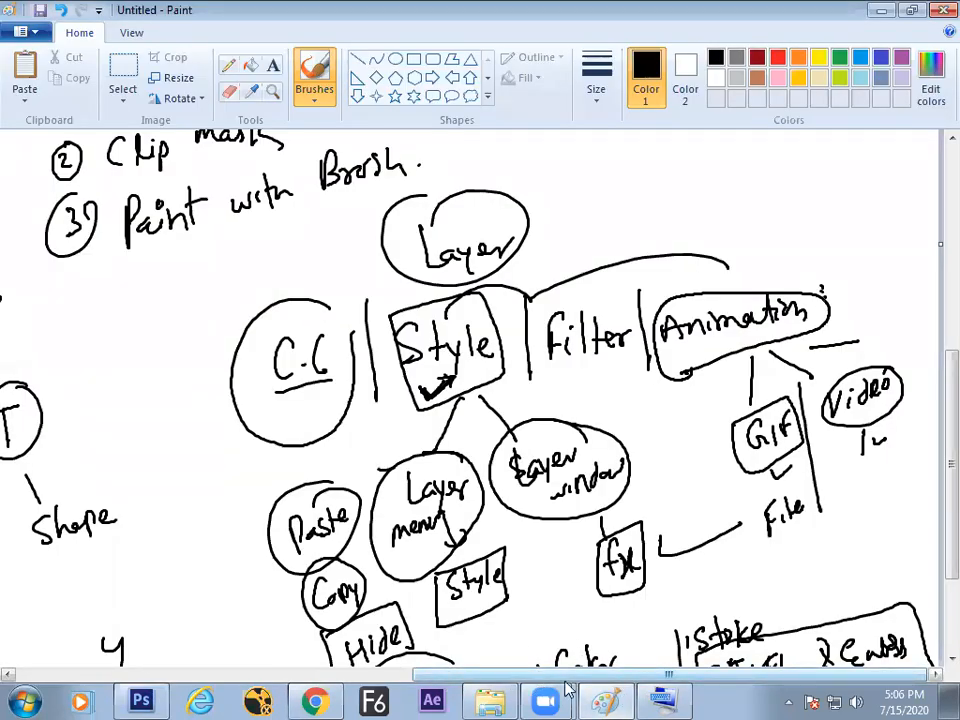
scroll(931, 430, "down", 3)
left_click_drag(931, 473, 930, 447)
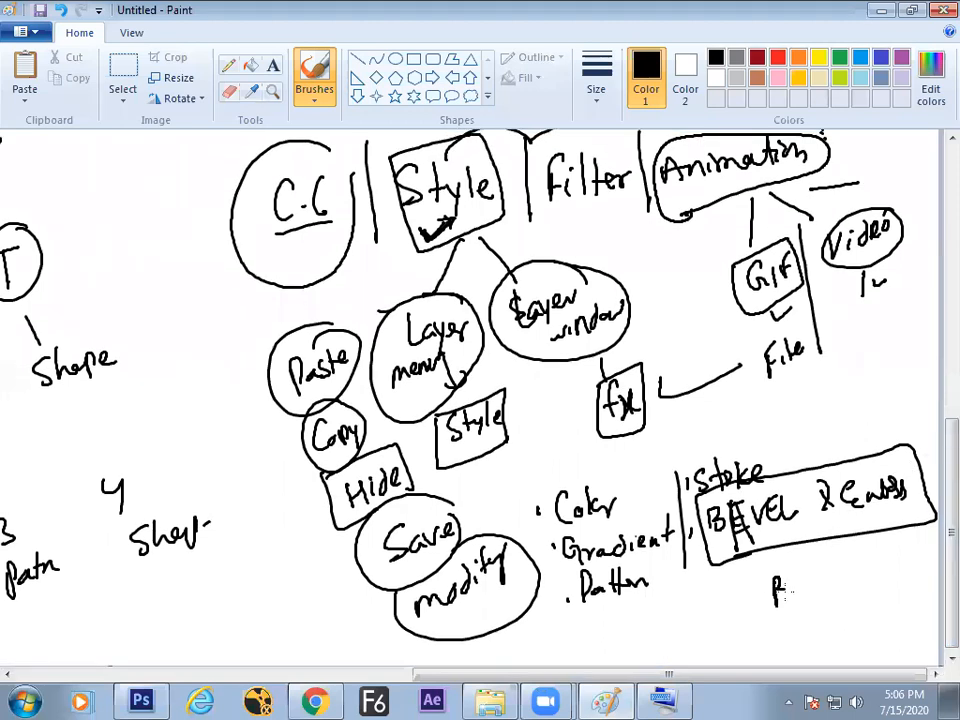
- Return to Photoshop and create a new document with the Default Photoshop Size preset
key("alt+Tab")
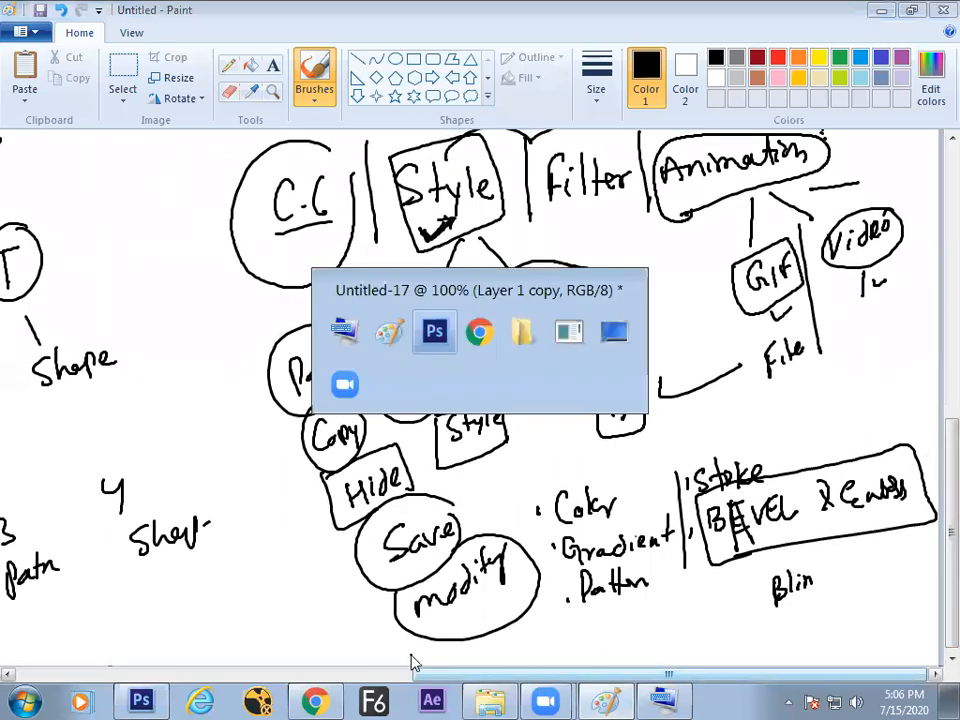
key("ctrl+n")
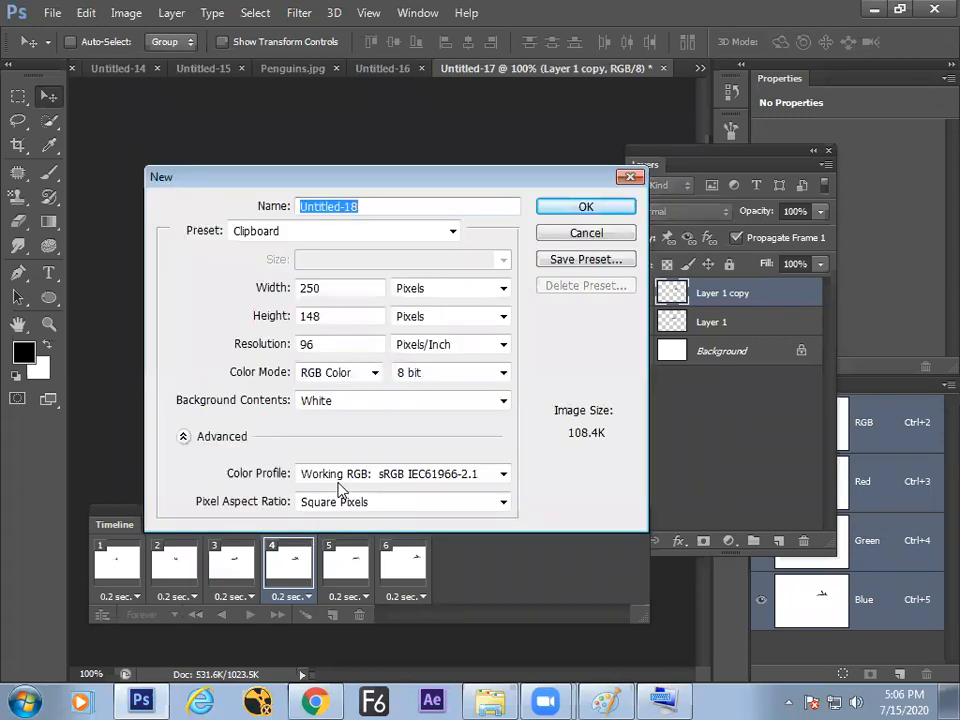
left_click(360, 232)
left_click(320, 265)
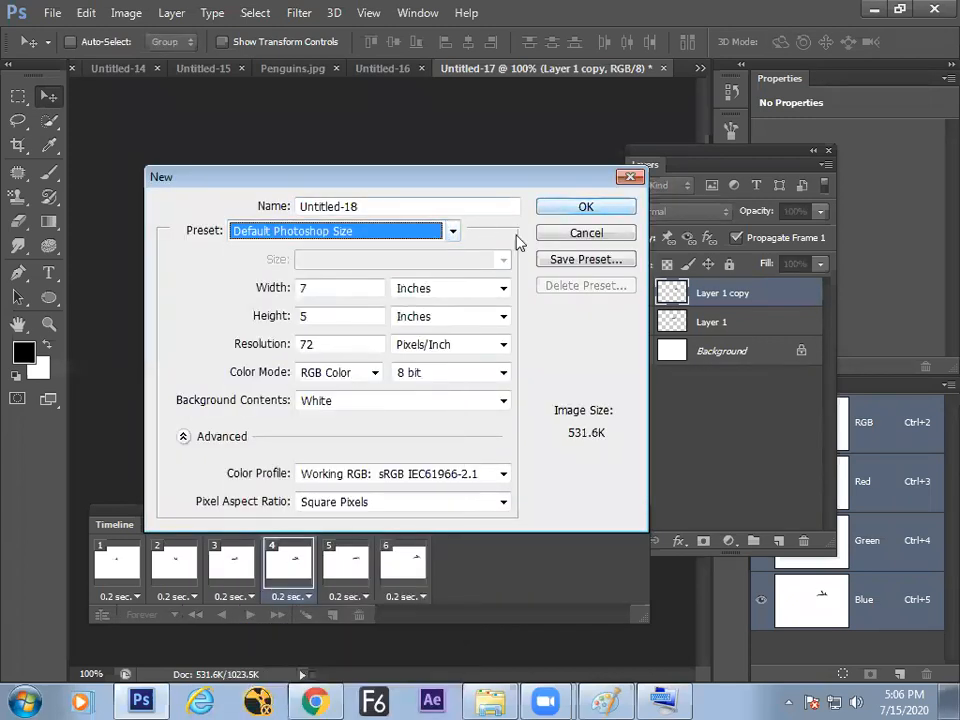
key("Return")
- Add the text "50% off" on two centred lines and move it closer to the canvas centre
left_click(49, 272)
left_click(333, 296)
type("50% ")
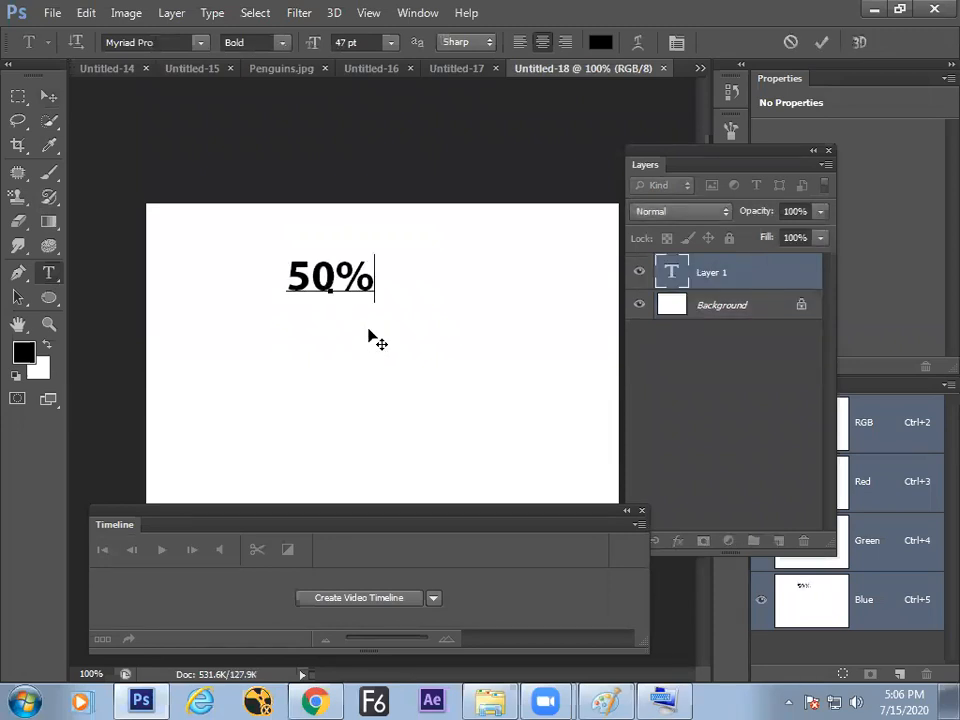
type("off")
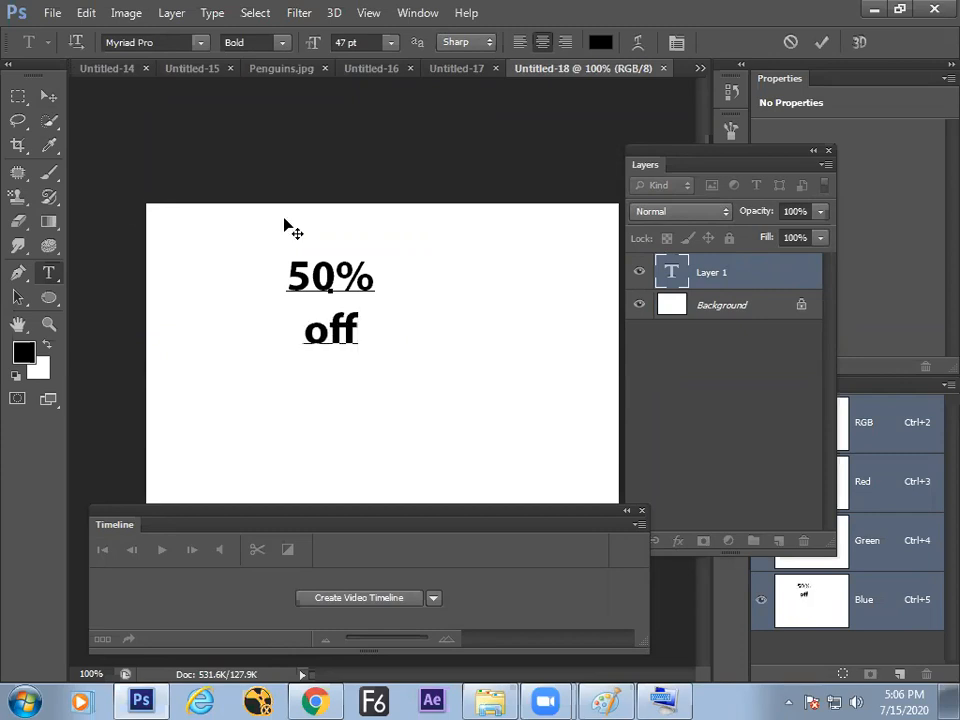
left_click(48, 96)
left_click_drag(306, 251, 379, 320)
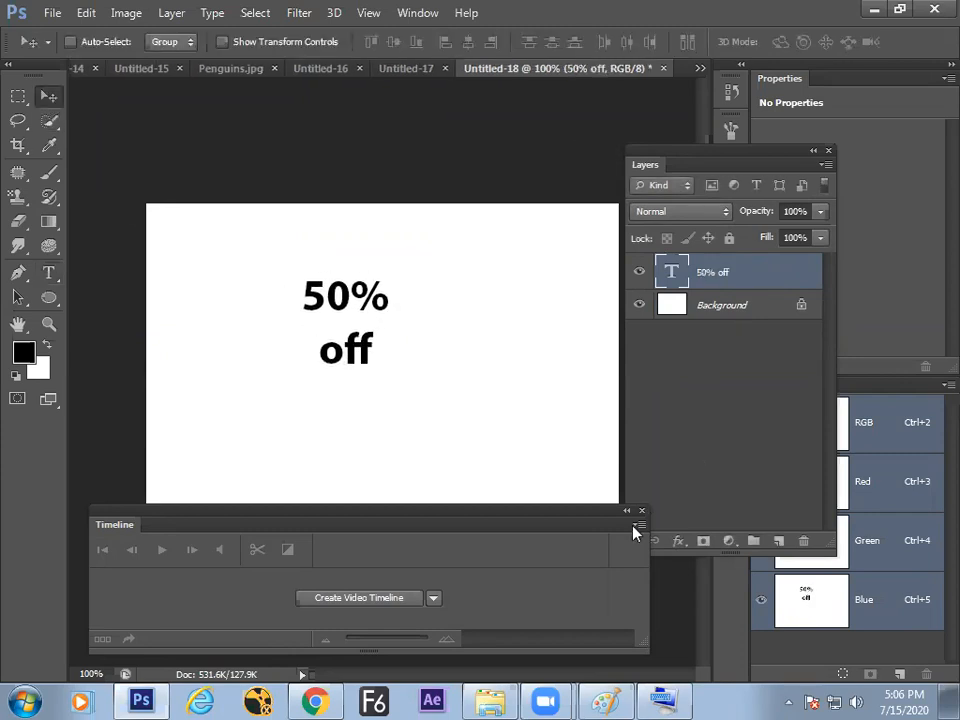
- Create a timeline for the 50% off document, convert it to frame animation and set the first frame's delay to 0.1 seconds
left_click(410, 600)
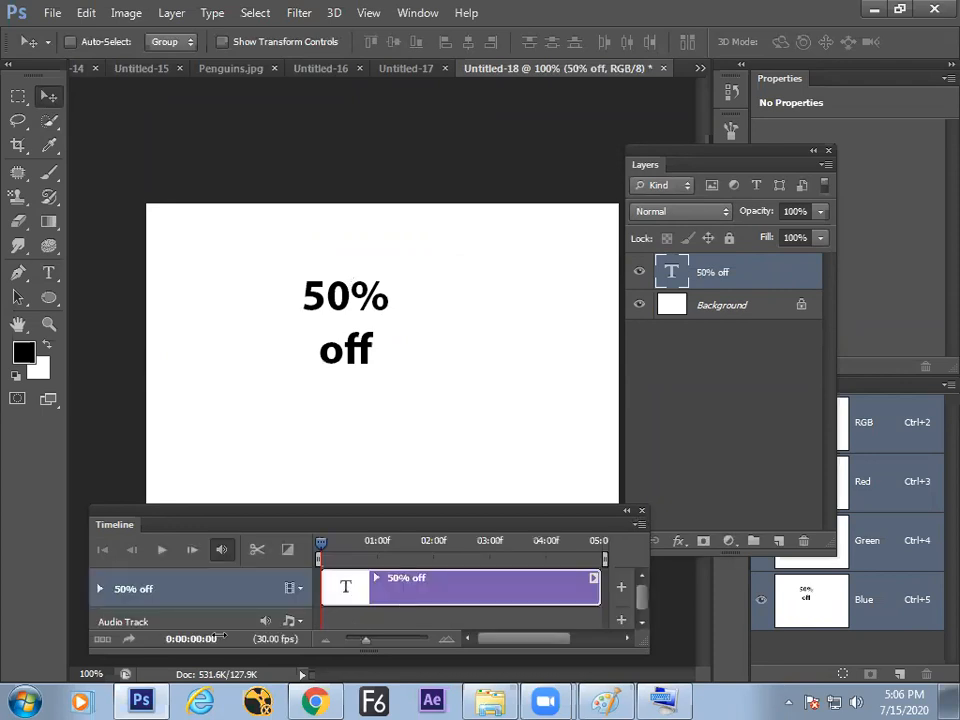
left_click(103, 641)
left_click(127, 598)
left_click(162, 394)
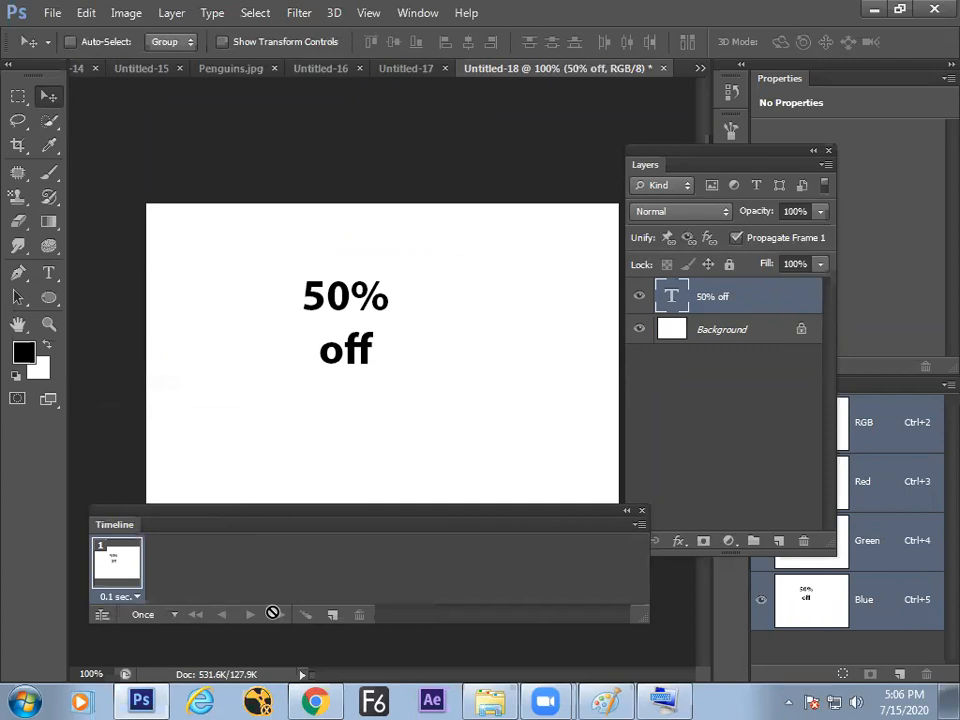
- Add a second frame with the 50% off text hidden, and play the animation with looping set to Forever
left_click(333, 617)
left_click(639, 297)
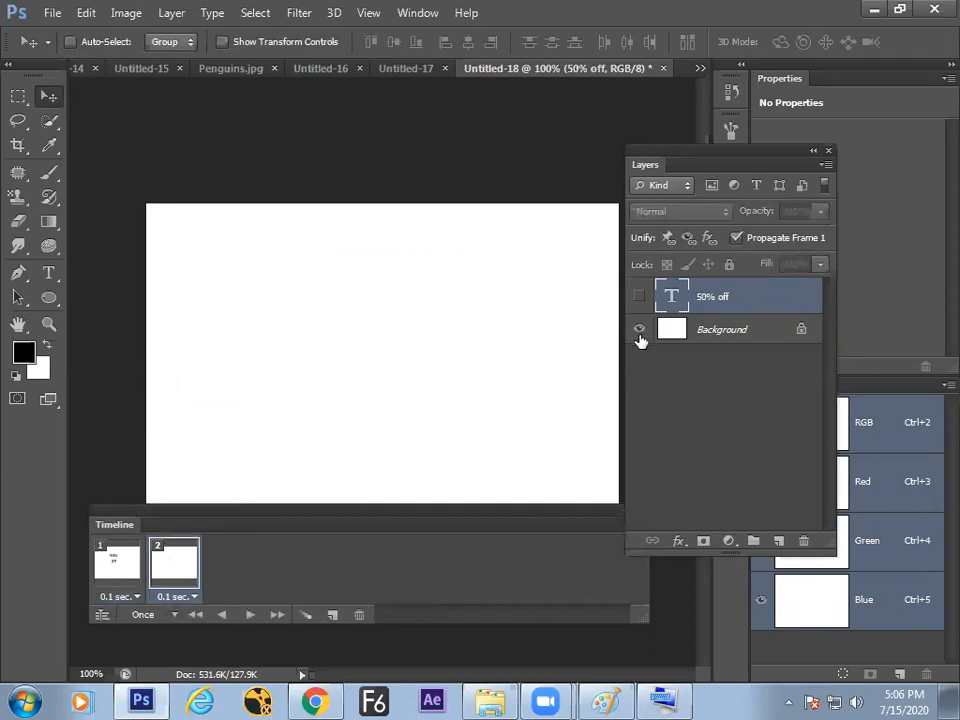
left_click(160, 616)
left_click(178, 571)
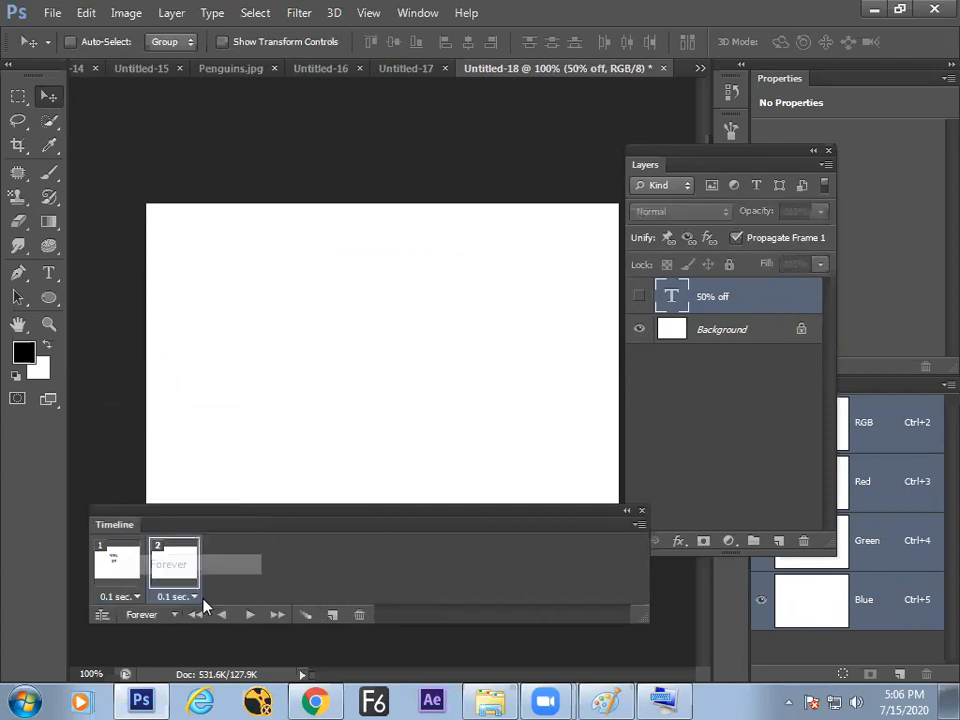
left_click(250, 615)
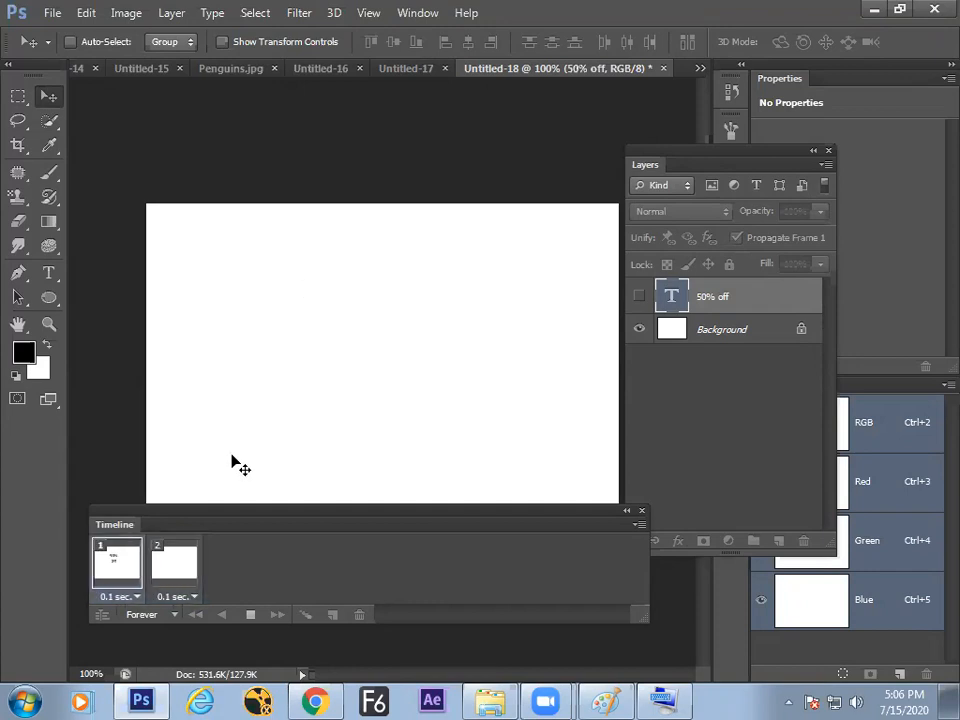
- Switch to Paint, handwrite "3d Text Animation Layer Style" in the blank area beside the Text to Raster notes and outline it
left_click(605, 700)
left_click_drag(437, 676, 628, 640)
left_click_drag(928, 475, 932, 175)
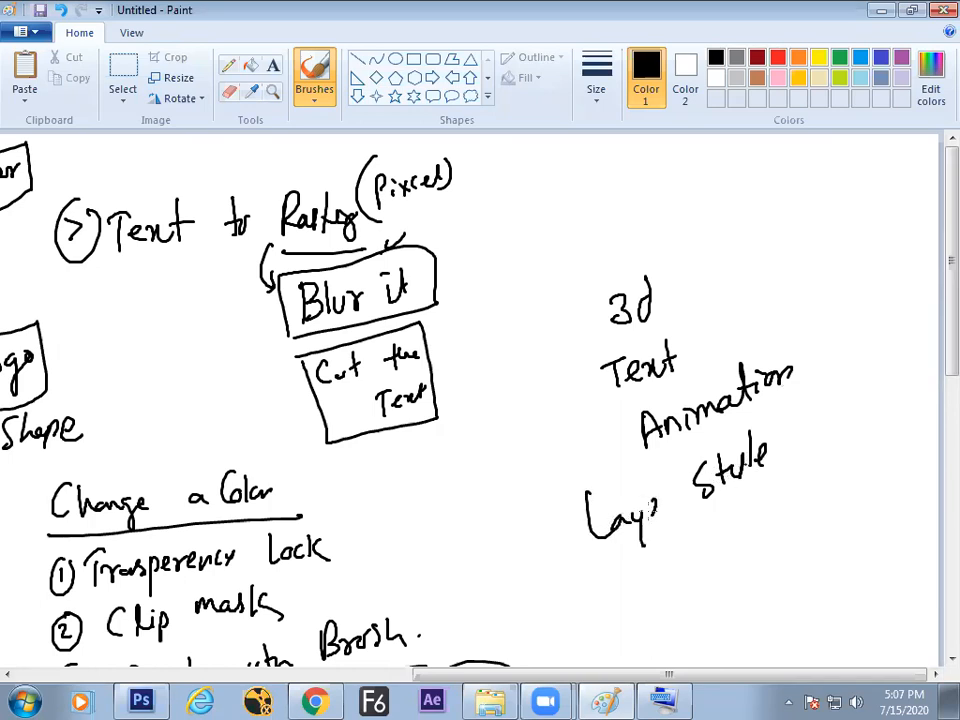
mouse_move(660, 224)
left_mouse_down()
mouse_move(837, 428)
mouse_move(732, 520)
mouse_move(557, 537)
mouse_move(540, 318)
left_mouse_up()
- Look over the handwritten notes from the animation section to the text section and display the whole canvas full screen
mouse_move(525, 676)
left_mouse_down()
mouse_move(240, 676)
mouse_move(533, 668)
left_mouse_up()
left_click_drag(936, 304, 936, 600)
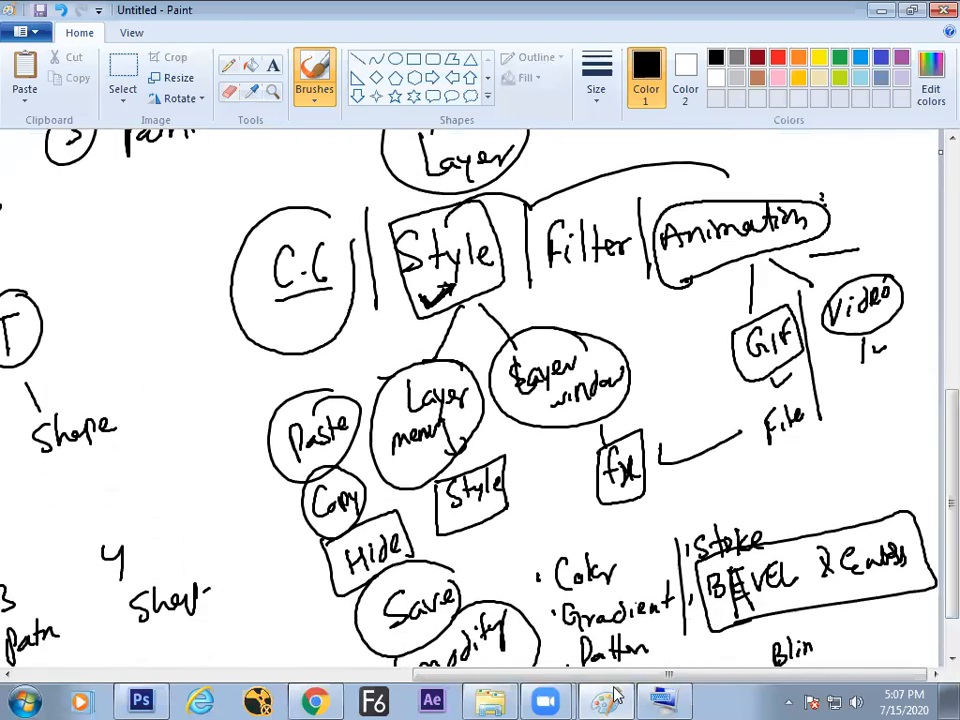
left_click_drag(611, 674, 317, 674)
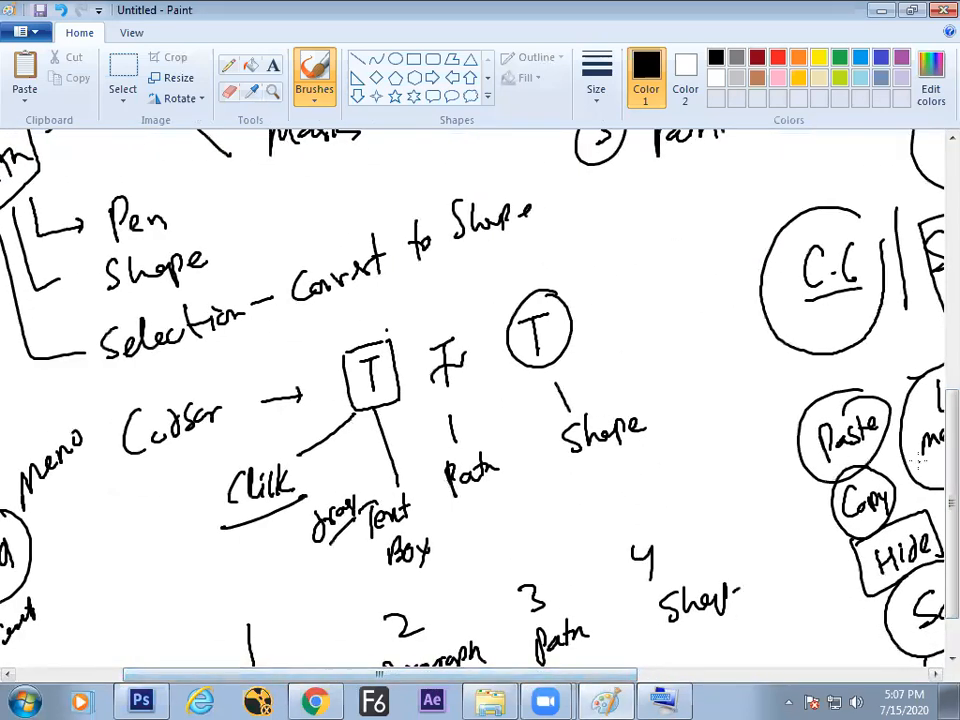
left_click(138, 38)
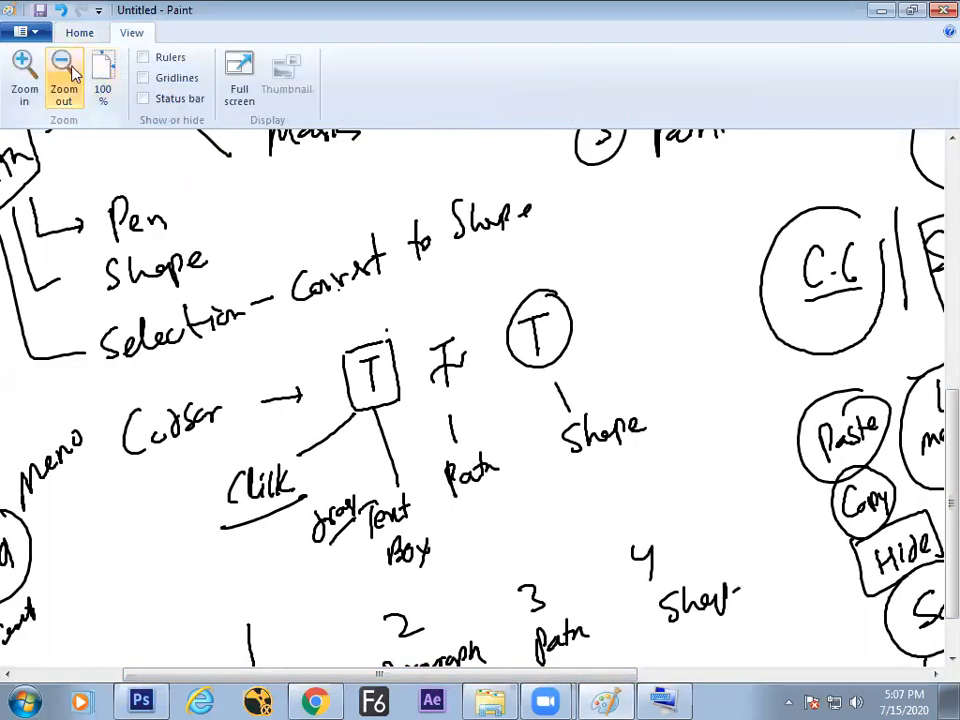
left_click(72, 74)
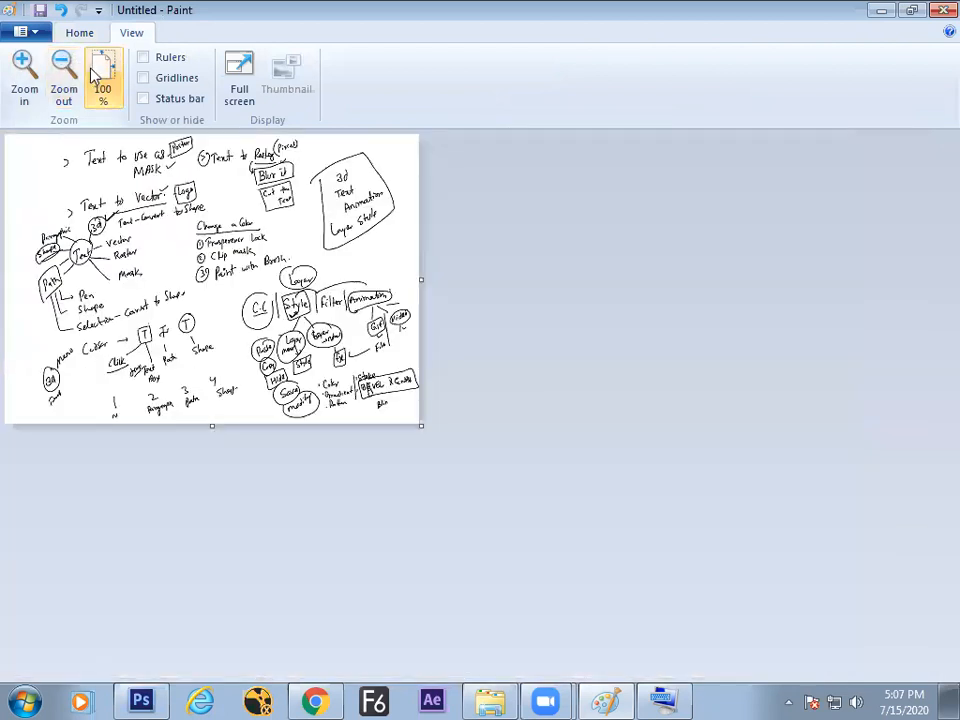
left_click(27, 72)
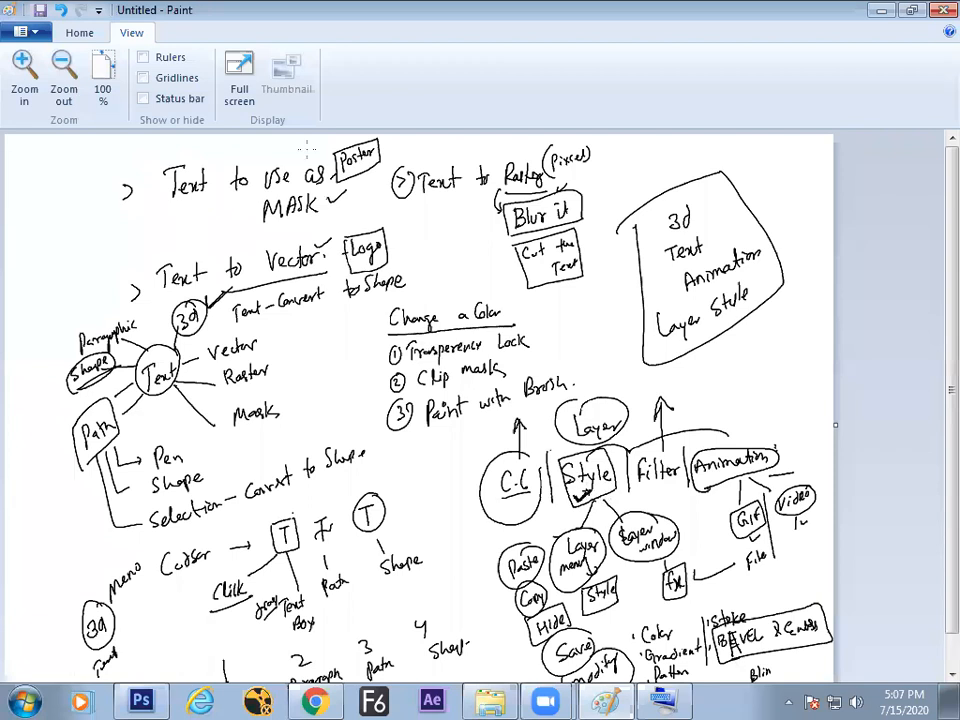
left_click(239, 63)
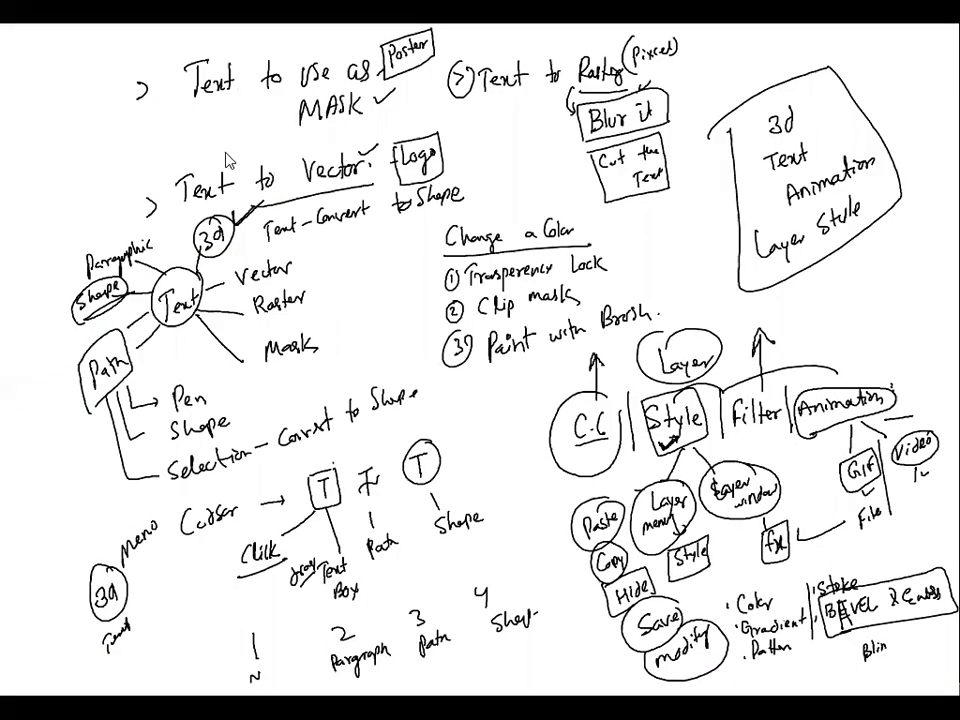